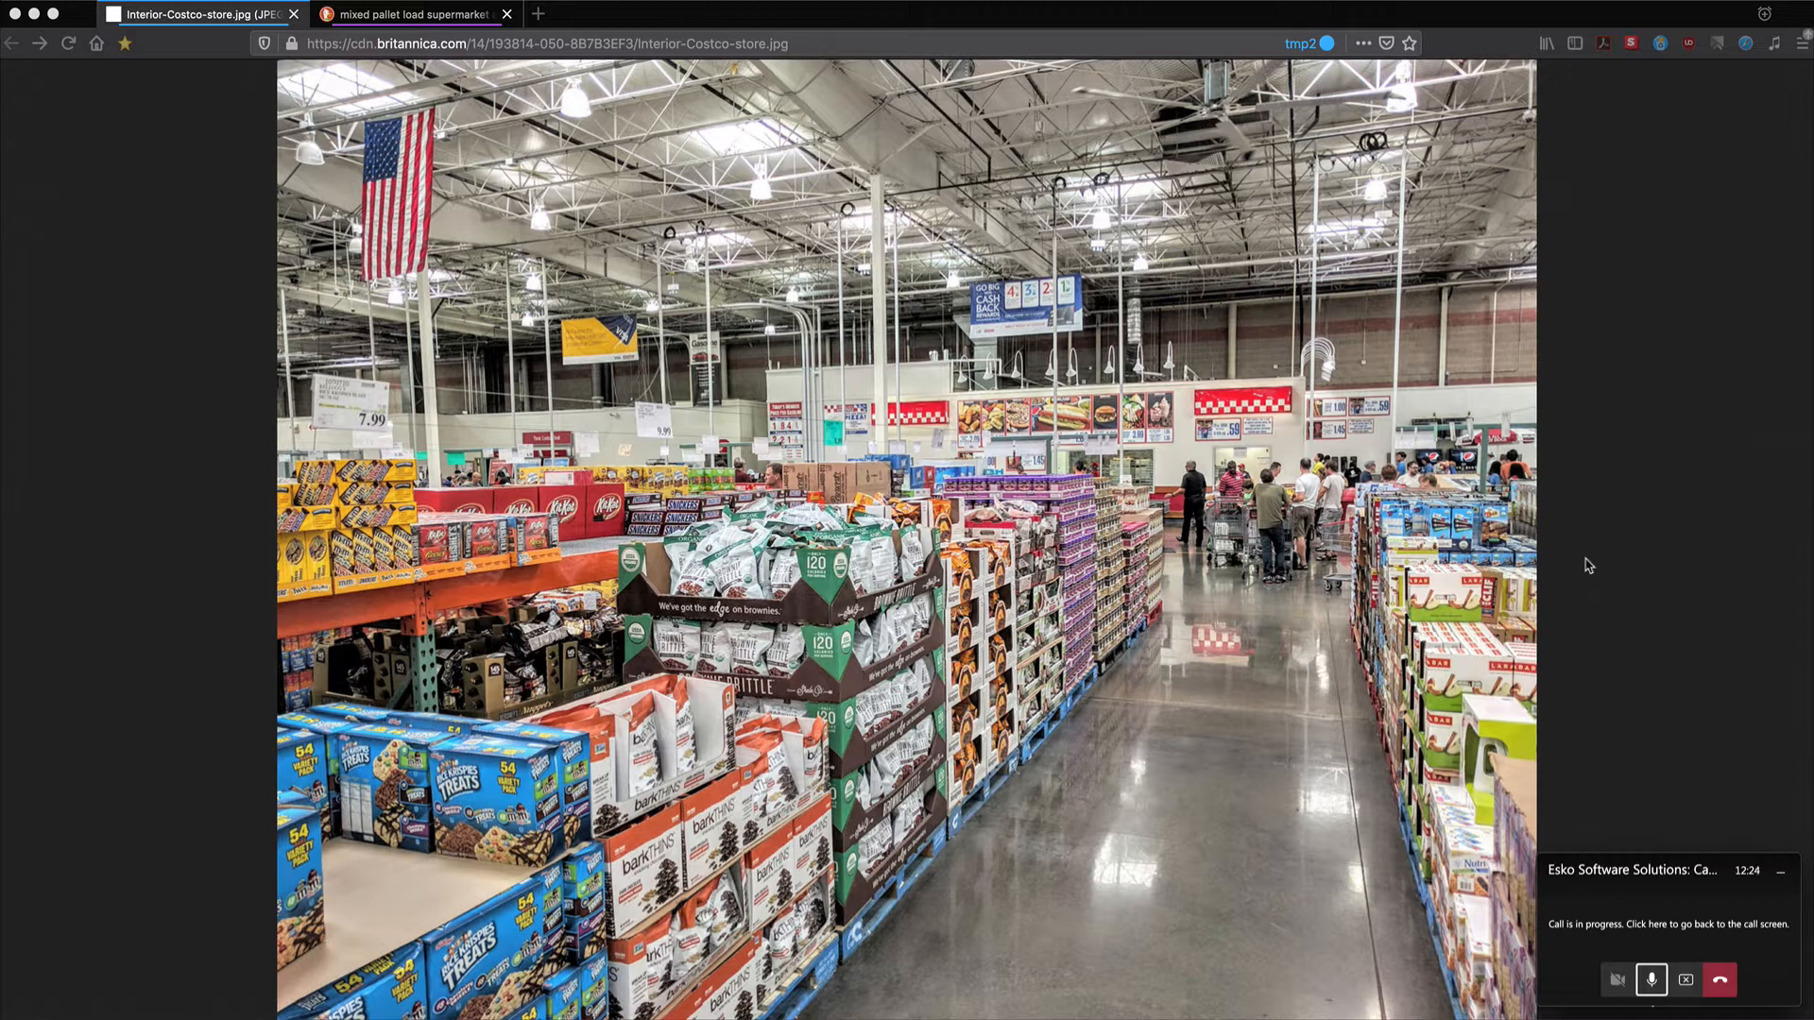
Dismiss the Teams call notification over the Costco store photo and bring up the app switcher
left_click(1782, 875)
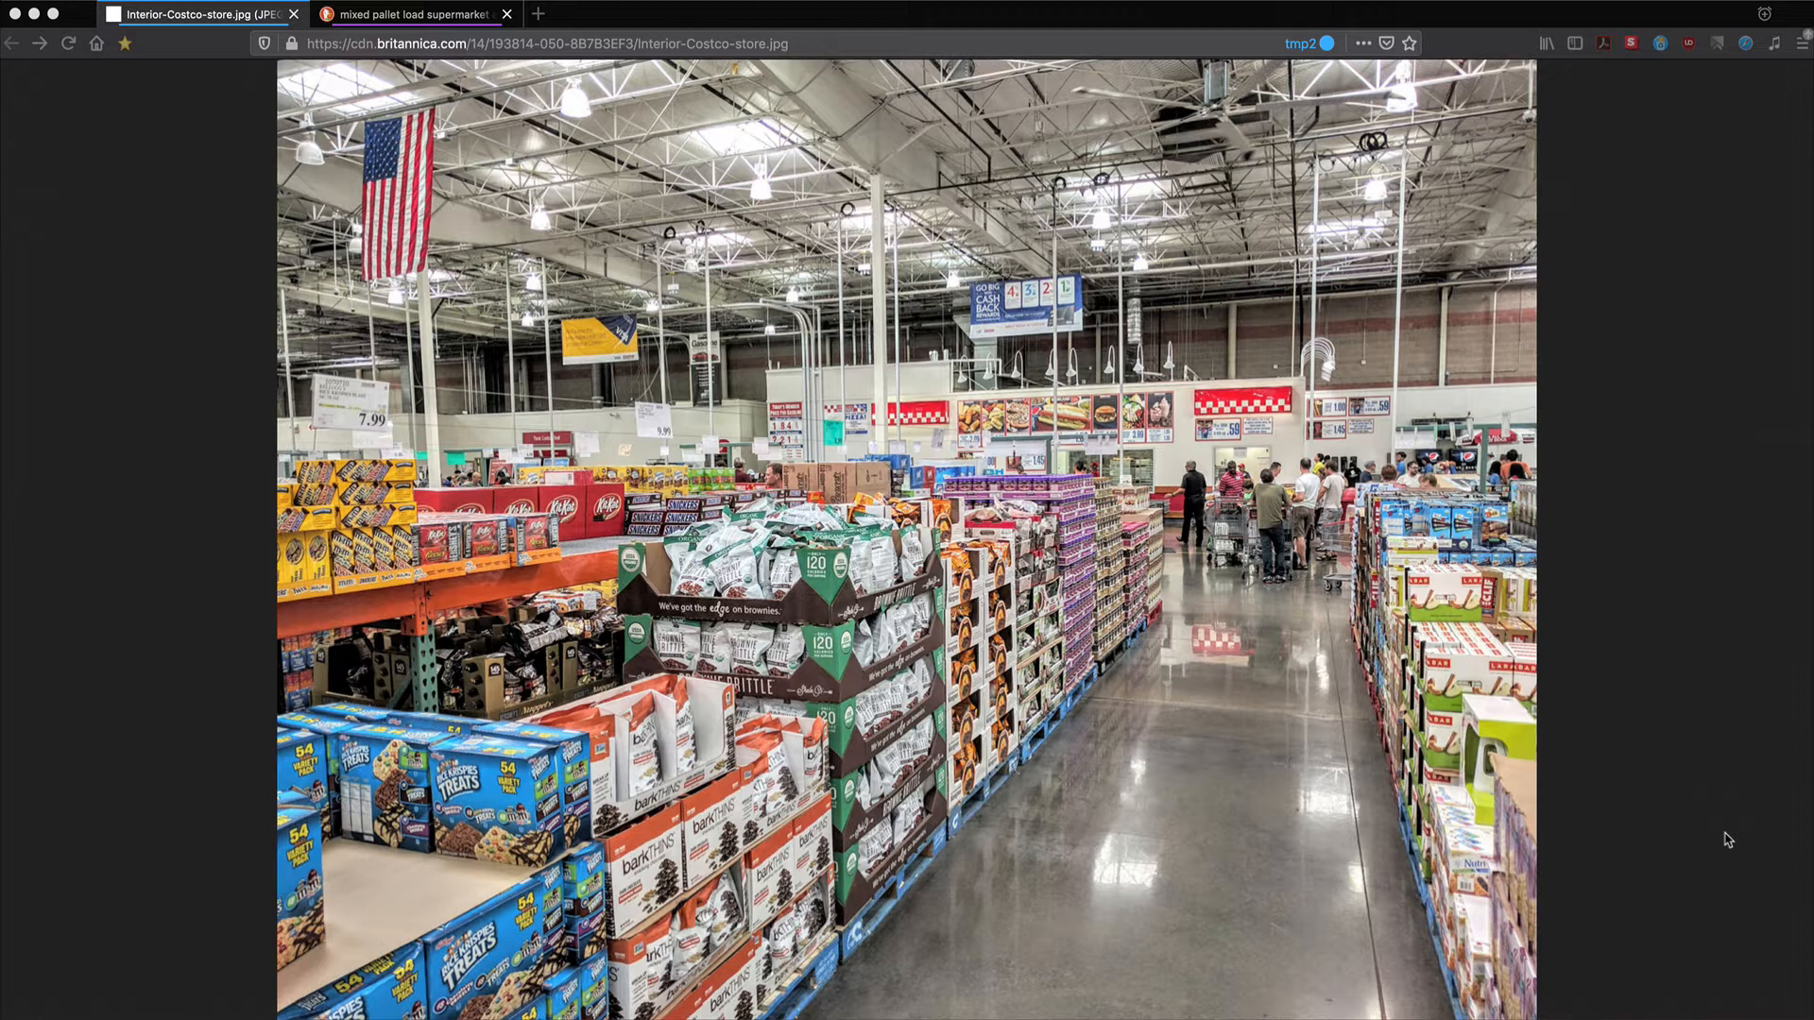
key("super+Tab")
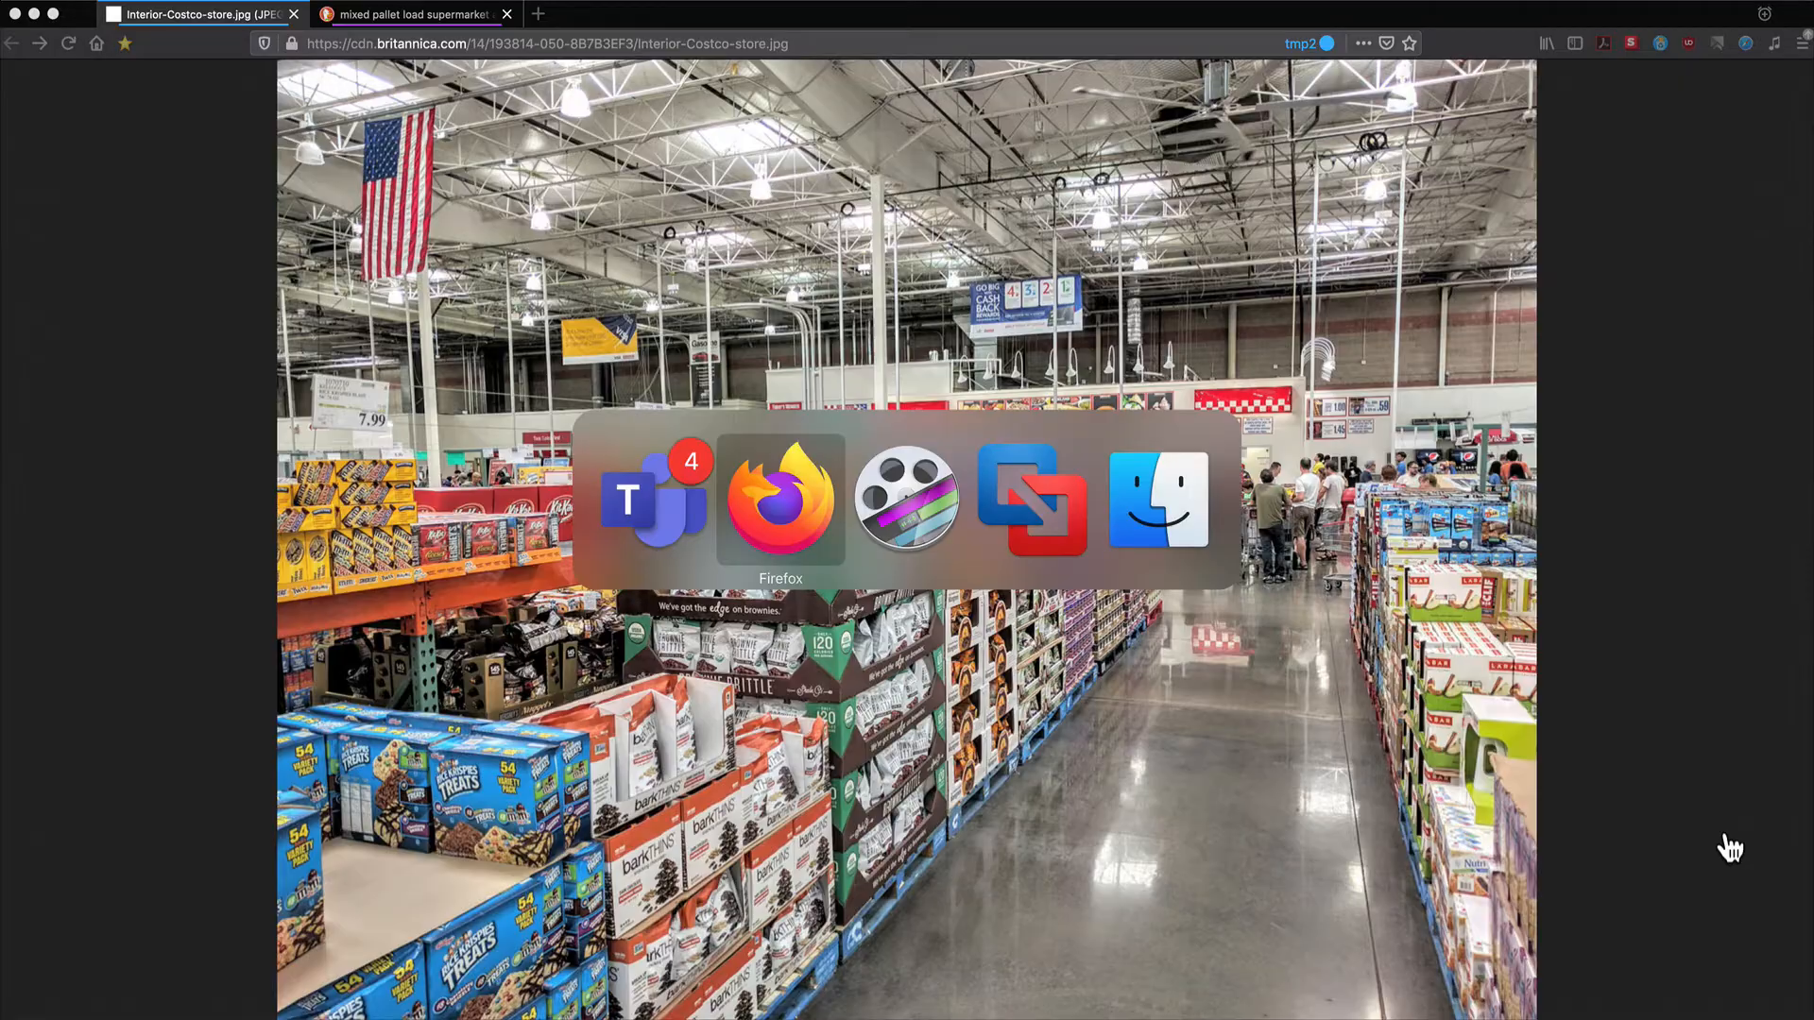
Switch to the Cape Pack VM, browse the Programs > Display Pallet (Club-store) submenu, and return to help
key("super+Tab")
key("super+Tab")
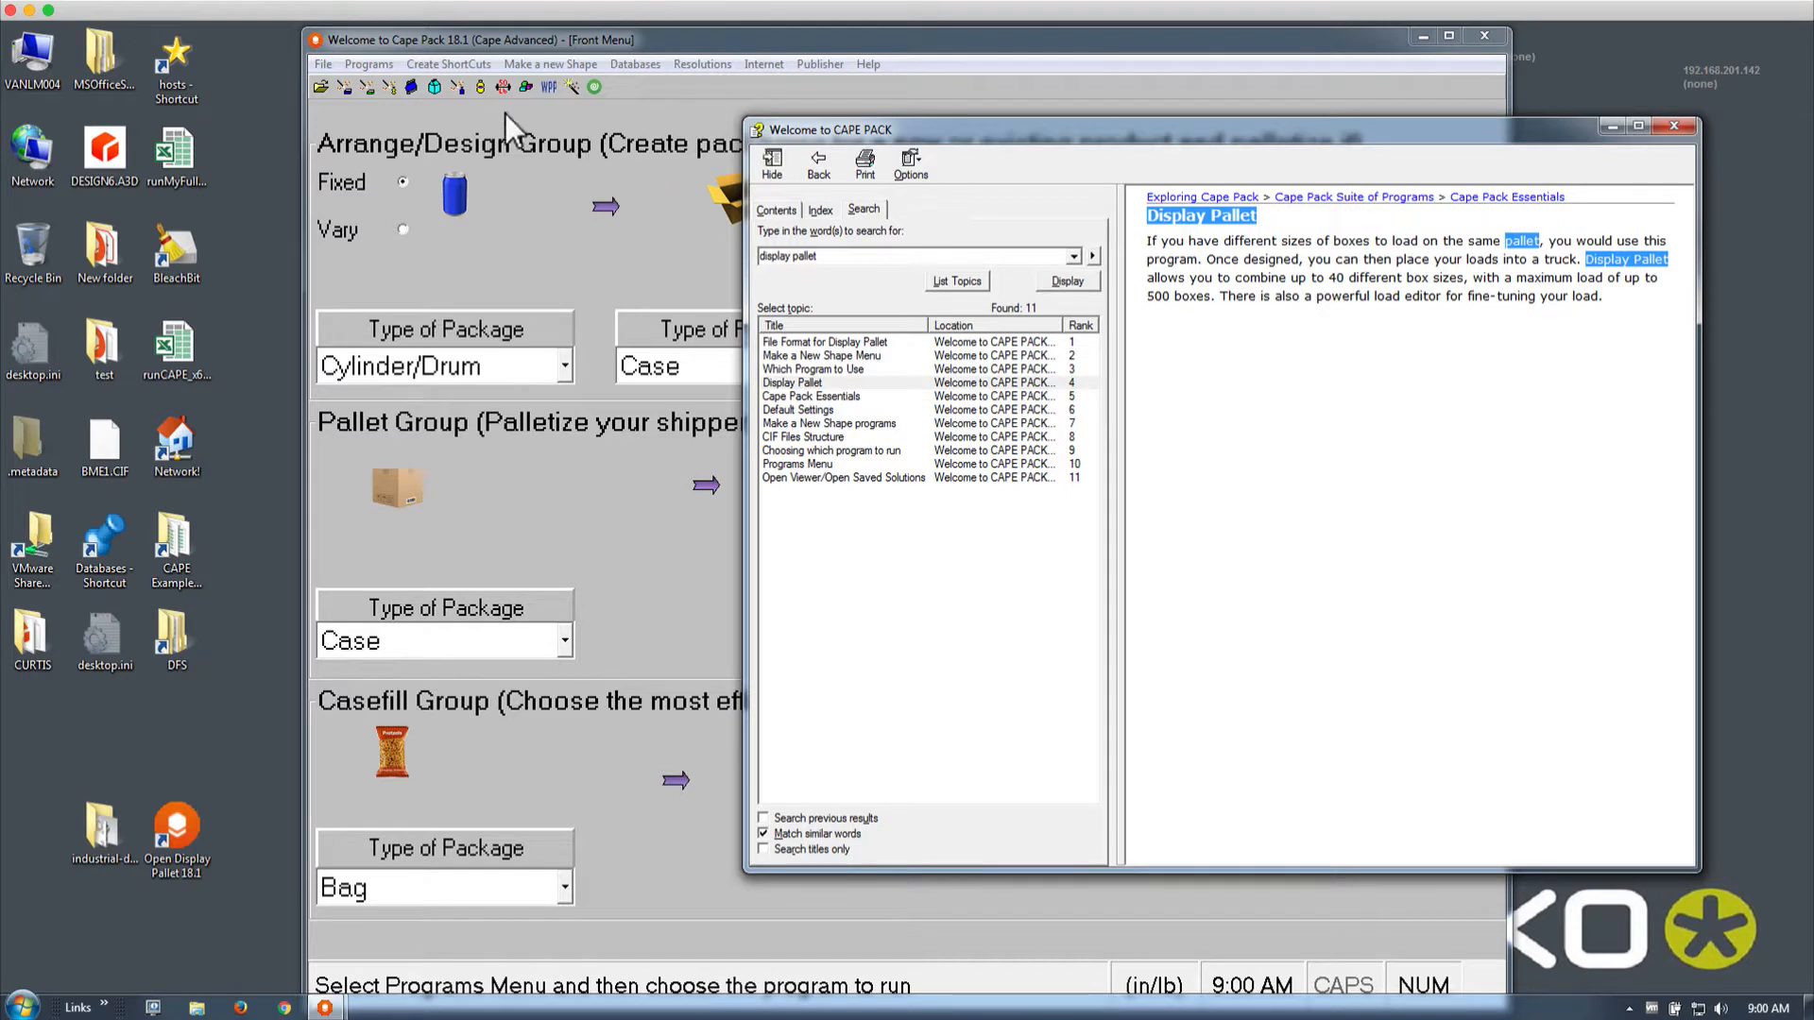
left_click(389, 66)
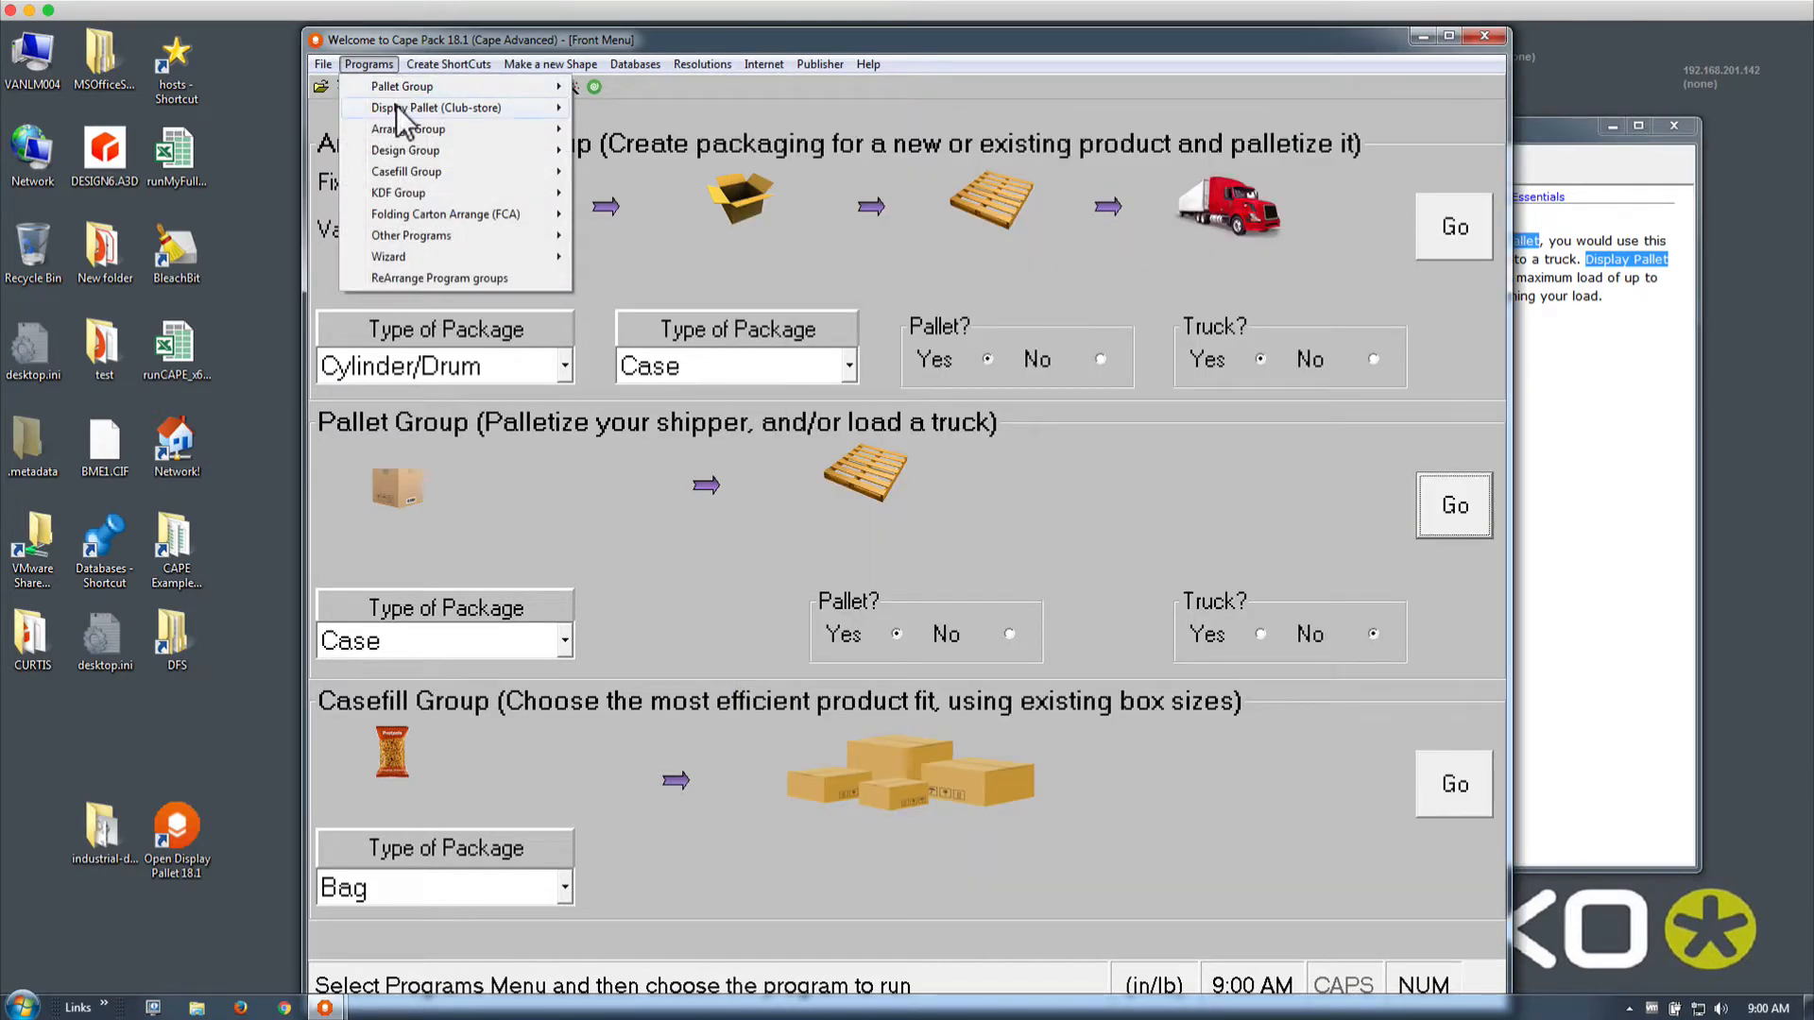
mouse_move(395, 108)
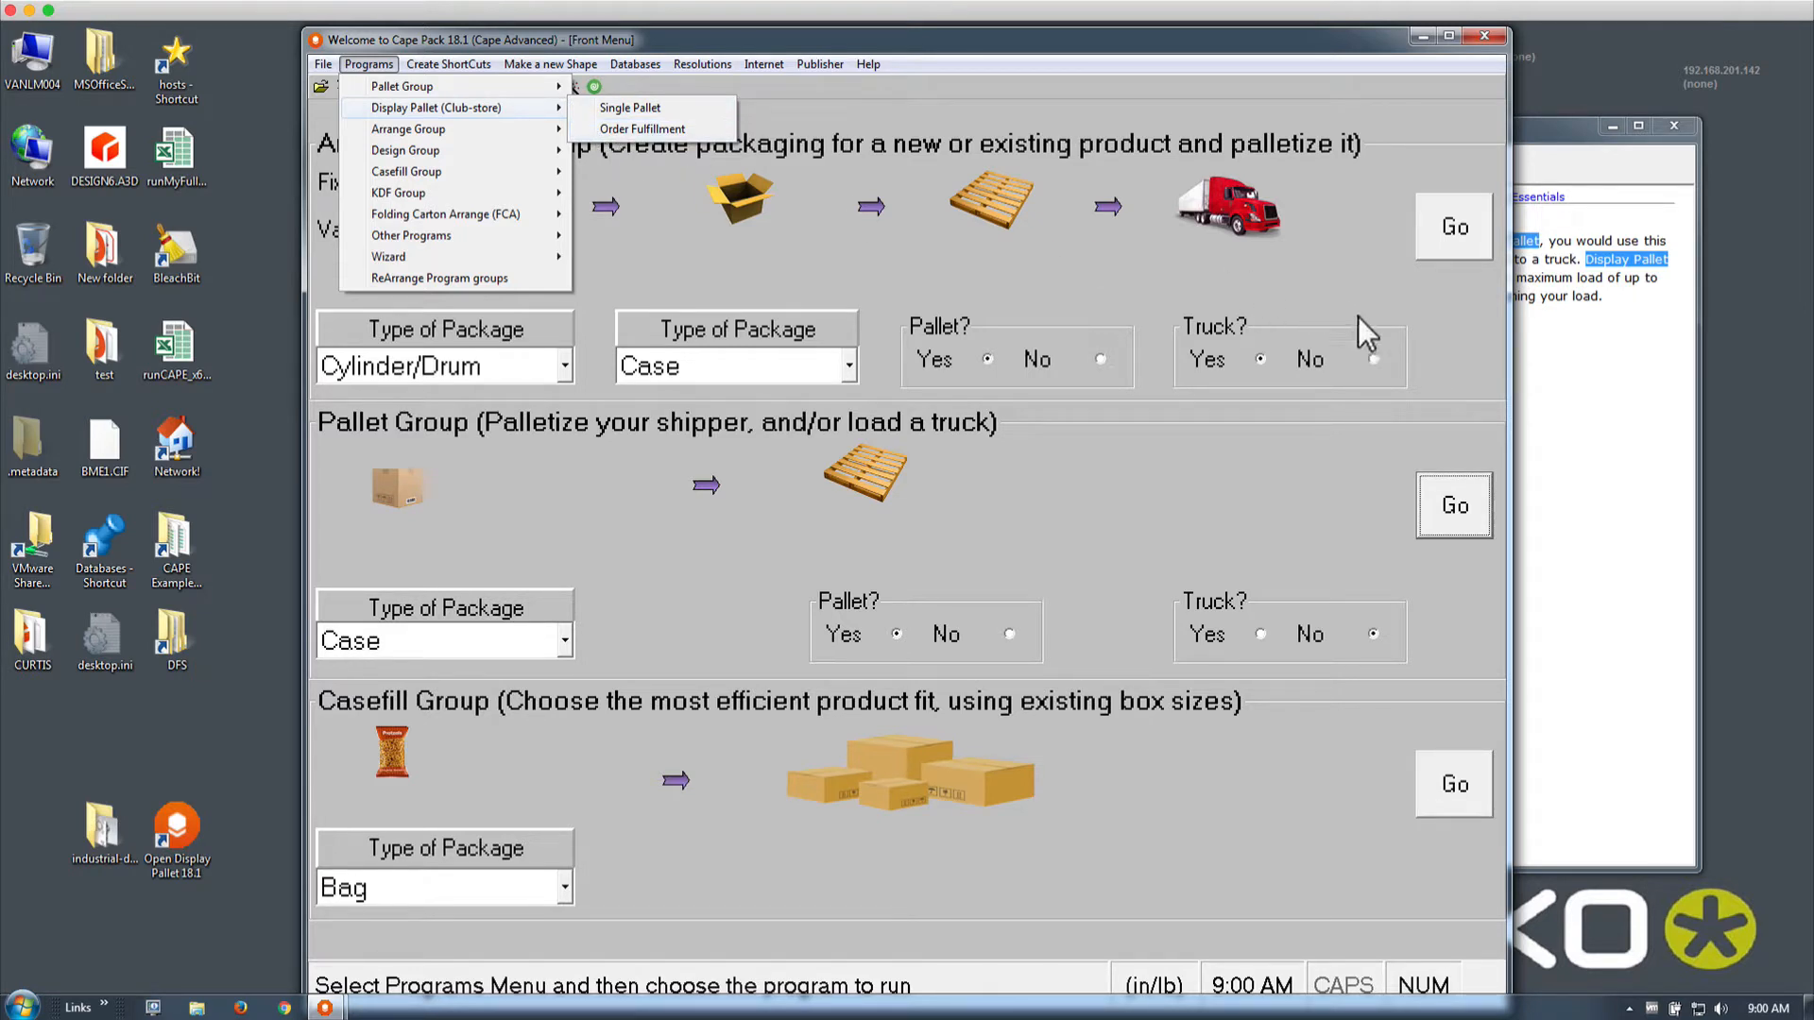
left_click(1561, 365)
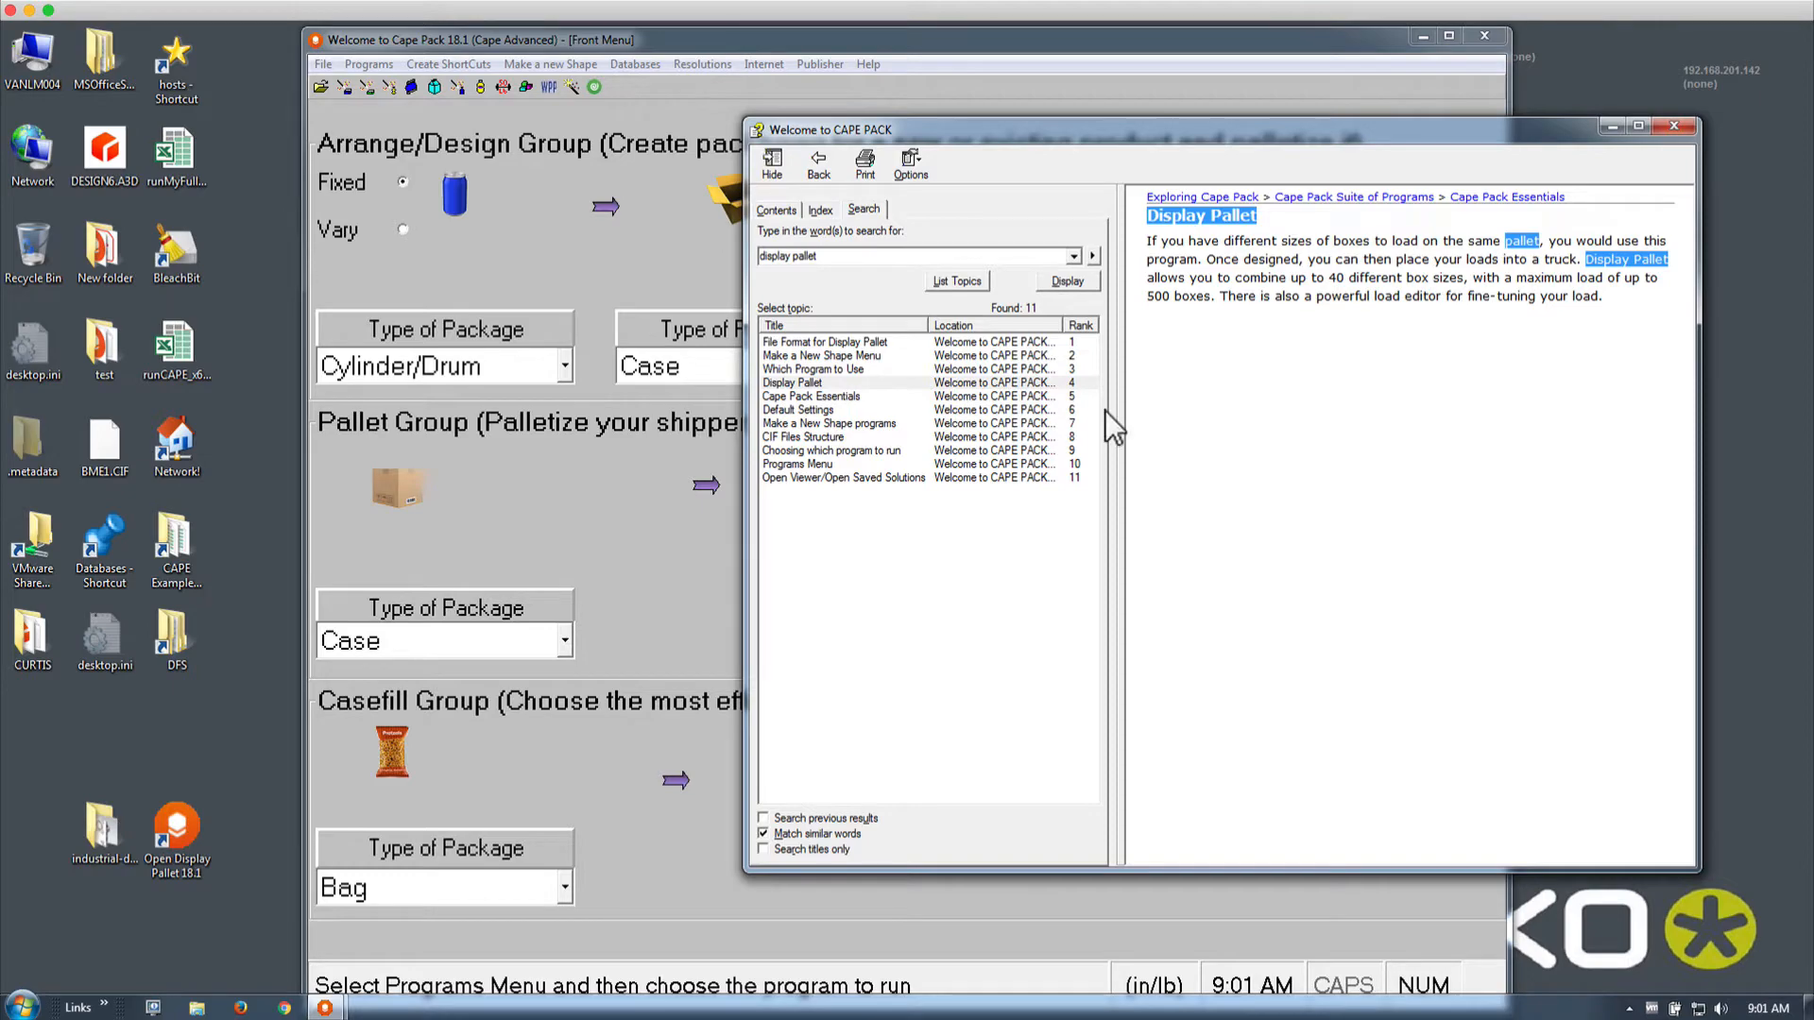
Switch from Cape Pack back to Firefox showing the Costco store image
key("super+Tab")
key("super+Tab")
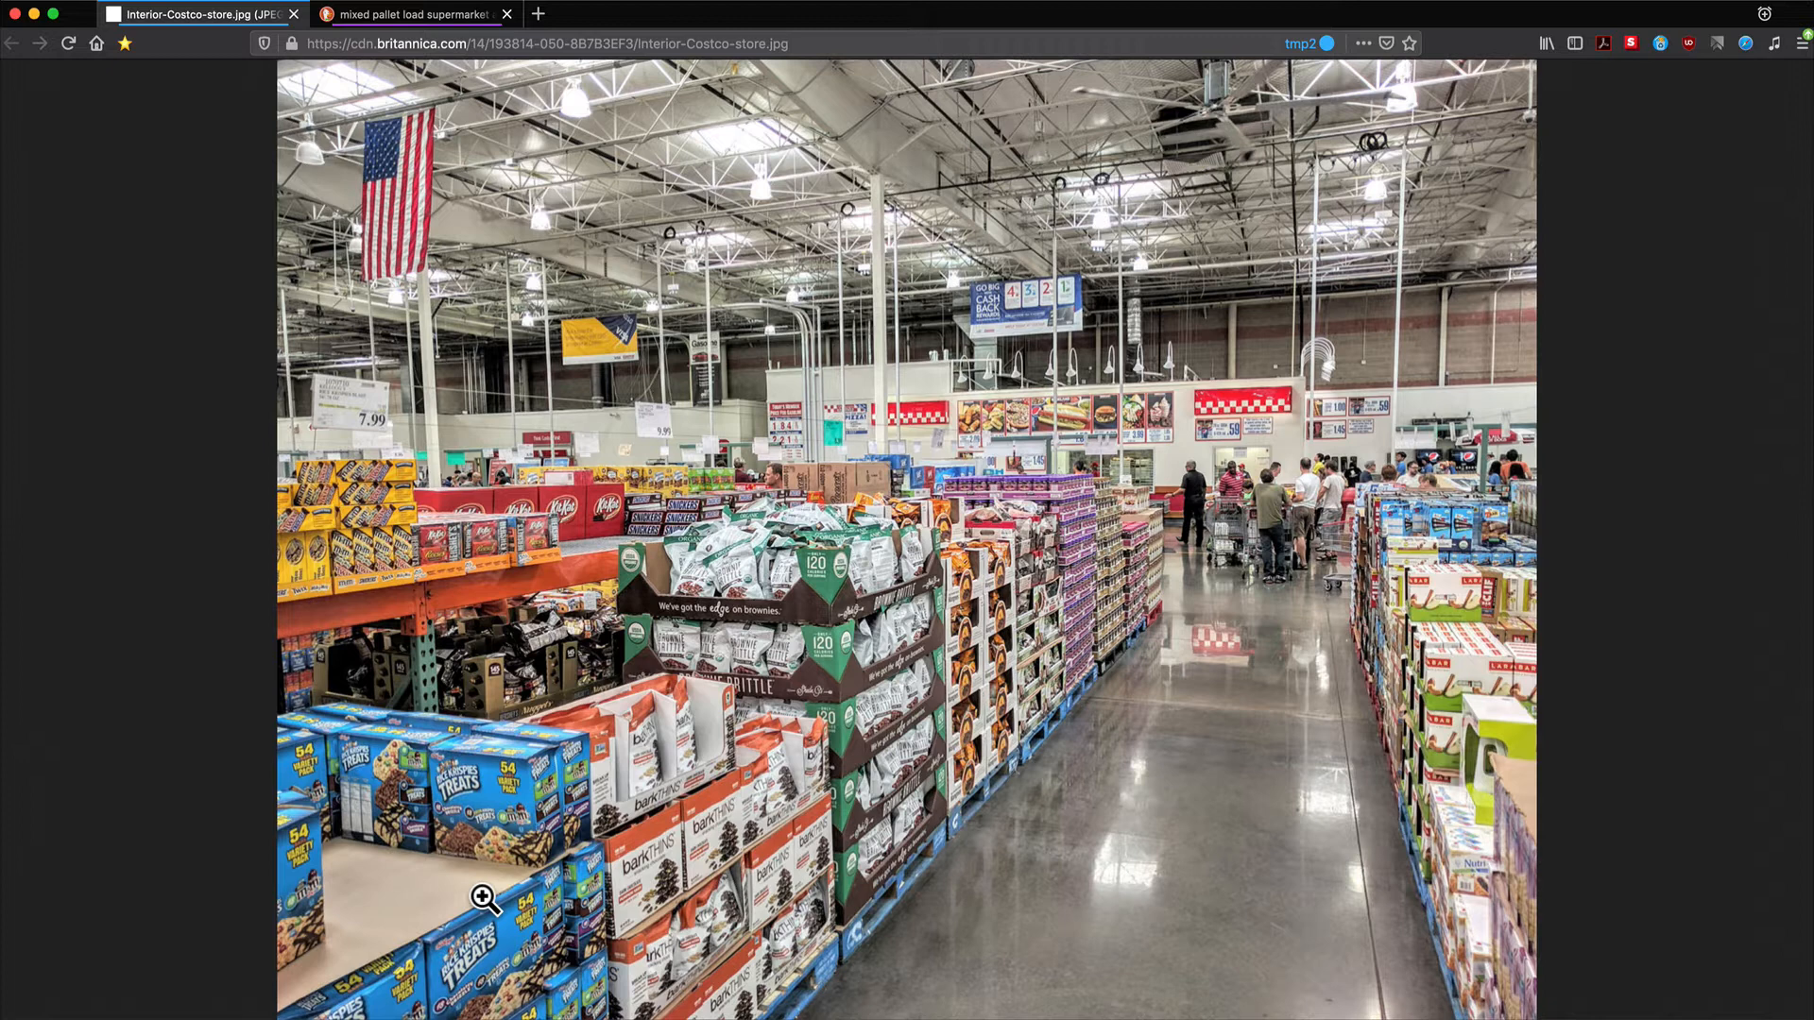
Preview the mixed pallet collage, Walmart stacking photo and retailer hardgood loads photo in DuckDuckGo
left_click(413, 16)
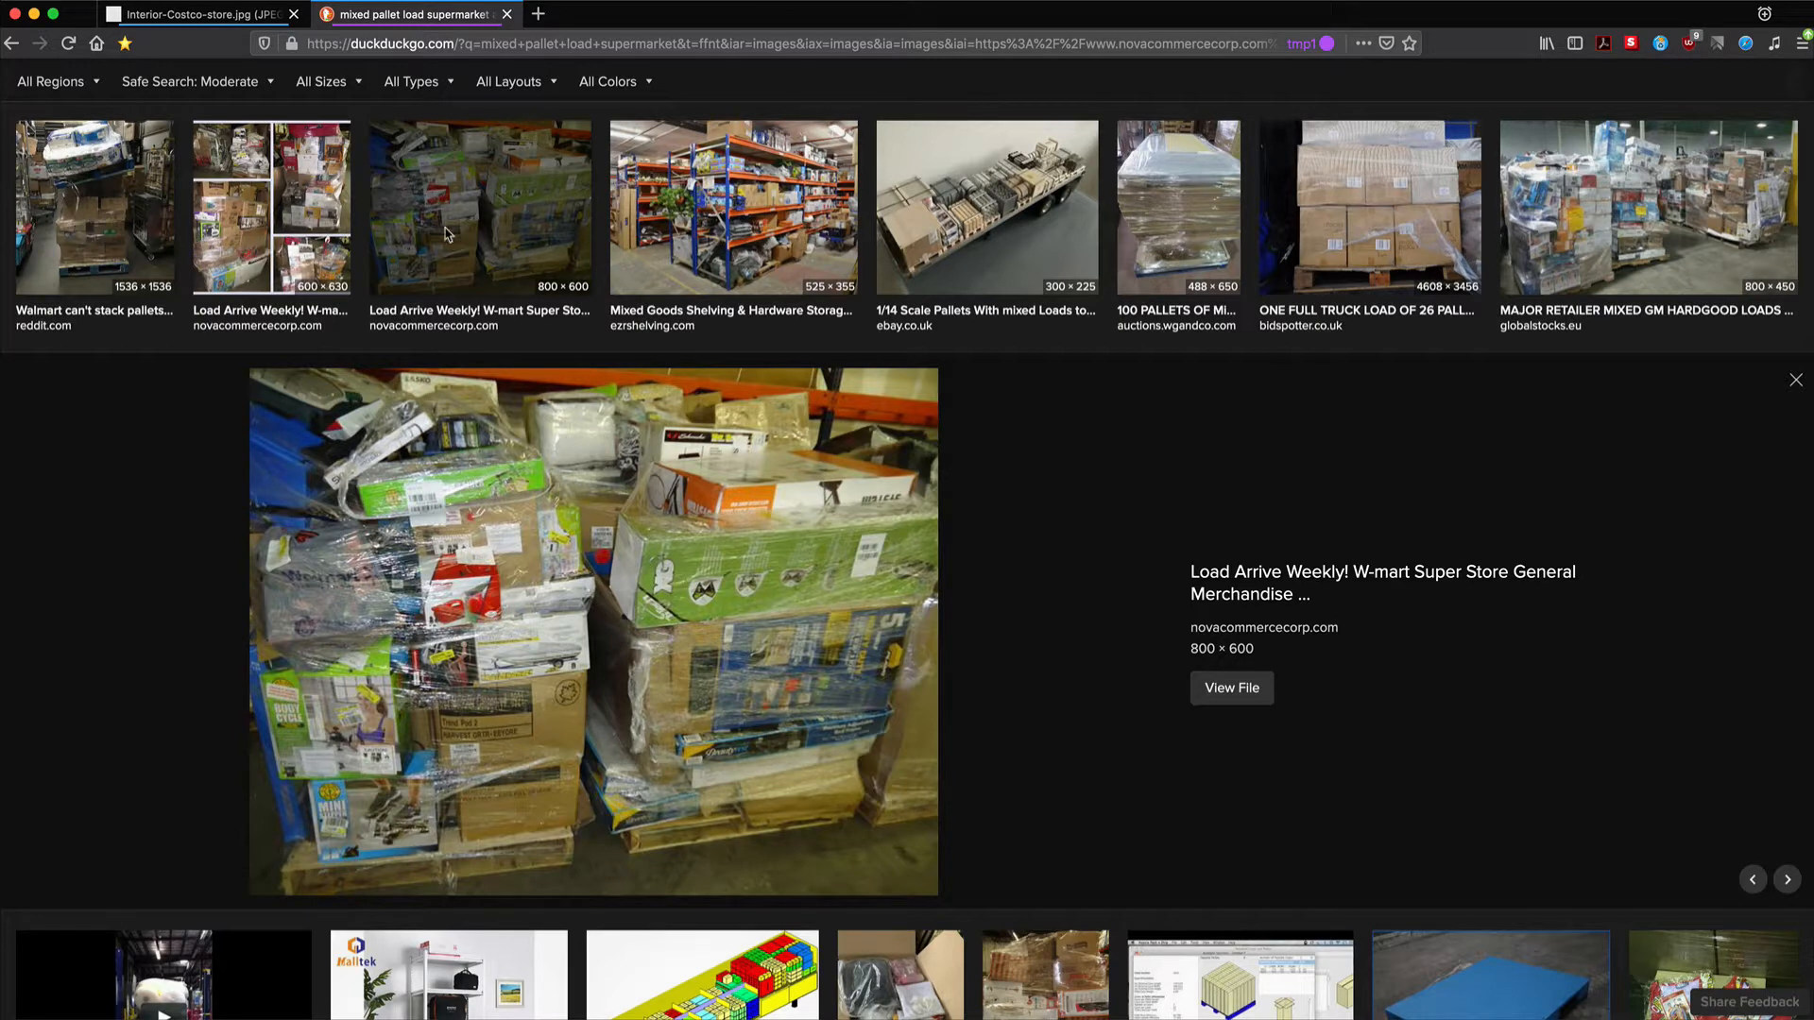
left_click(310, 241)
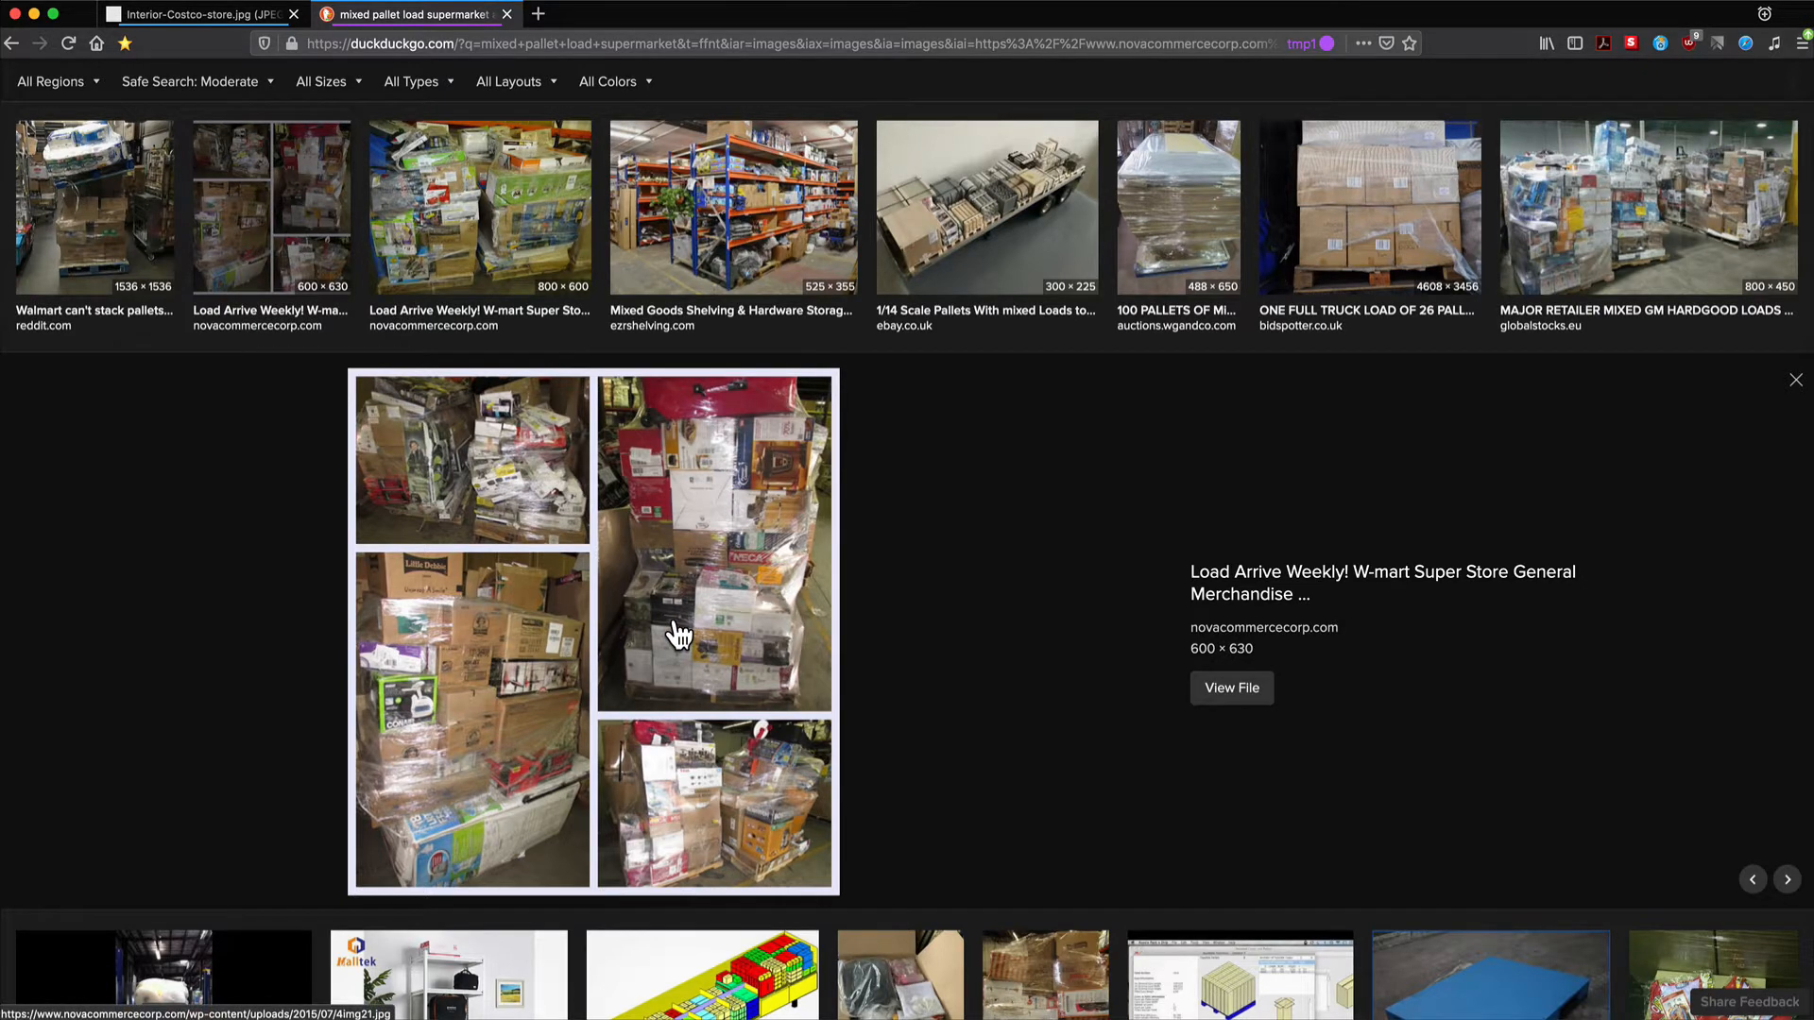
left_click(153, 258)
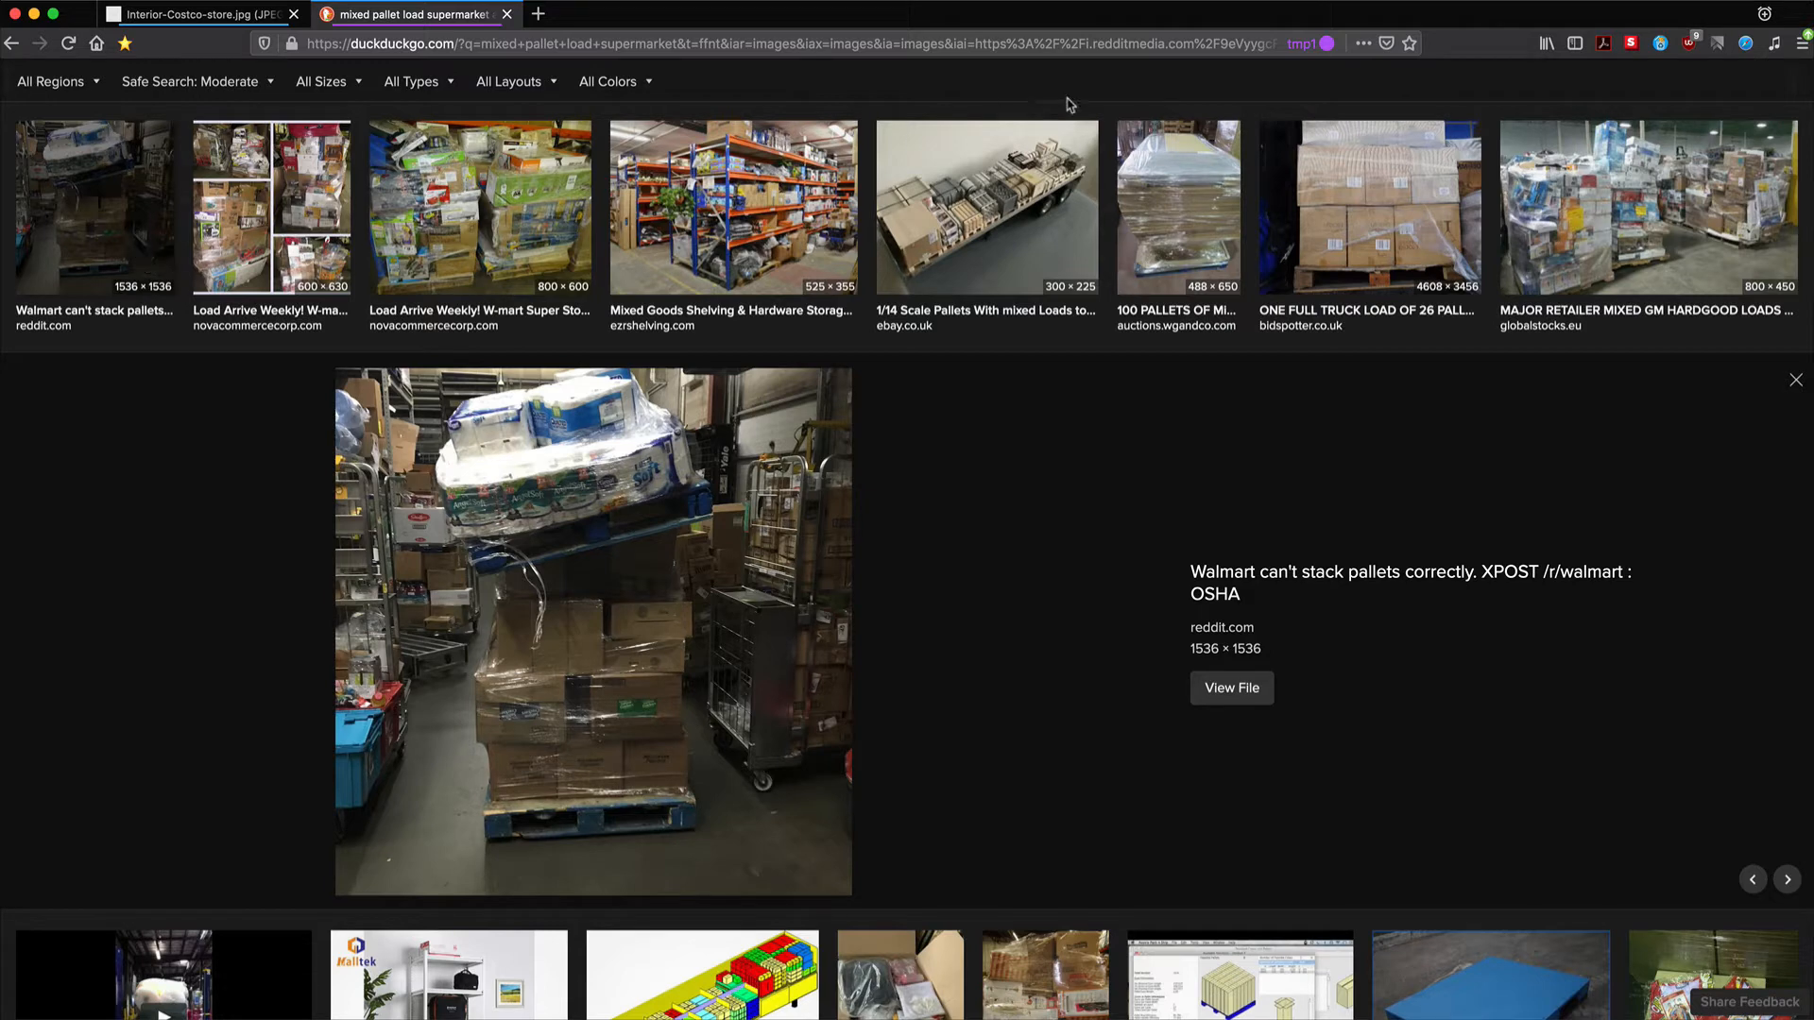
left_click(1623, 218)
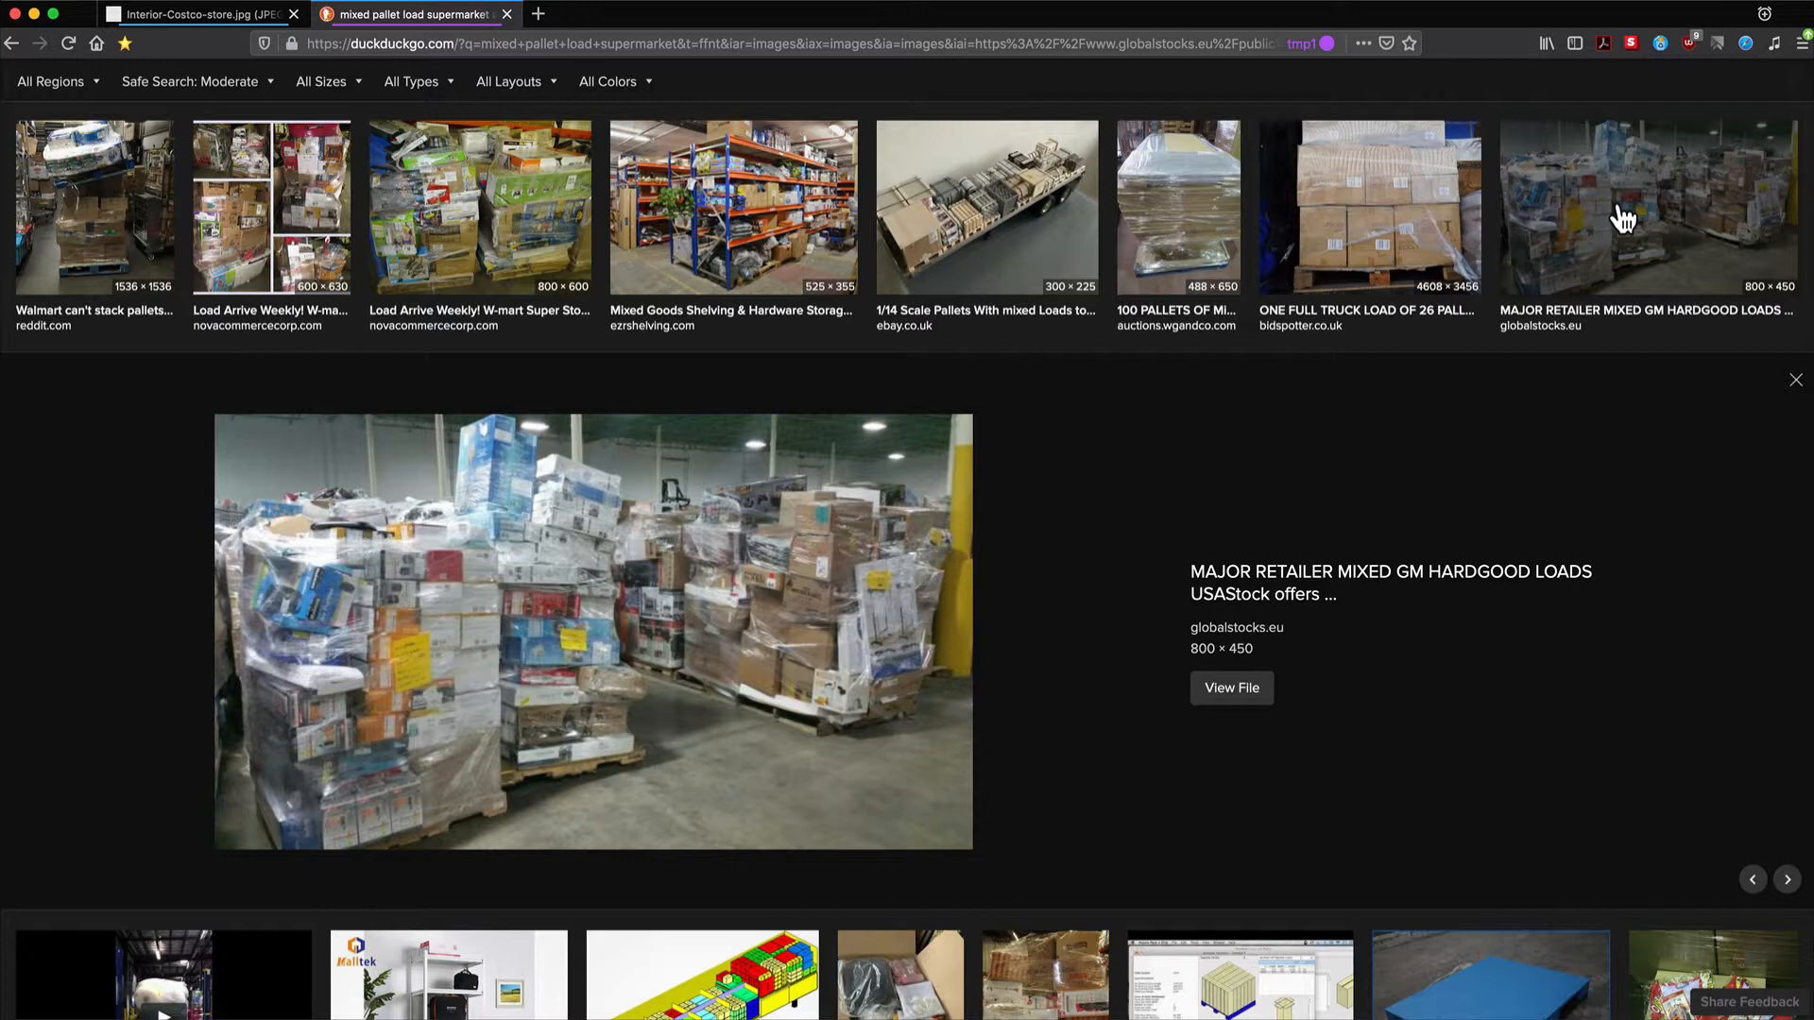
Close Cape Pack's help window and run Display Pallet (Club-store) > Single Pallet
key("super+Tab")
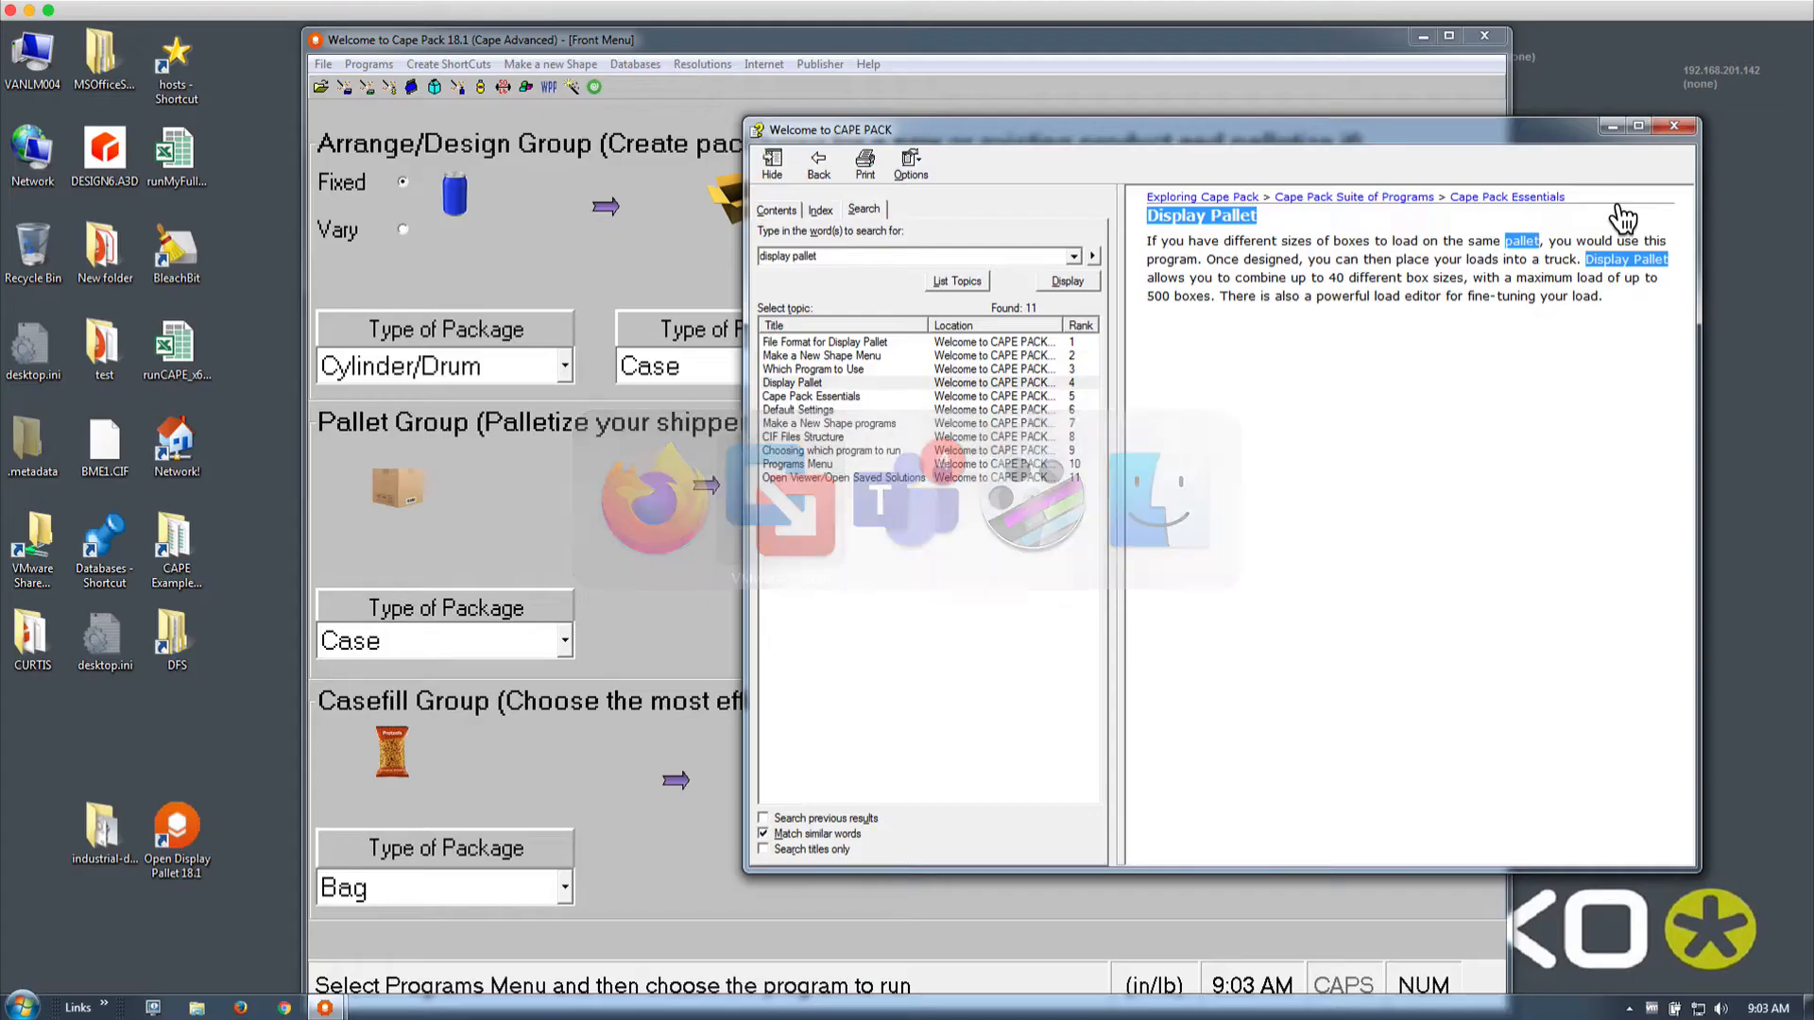
left_click(1670, 126)
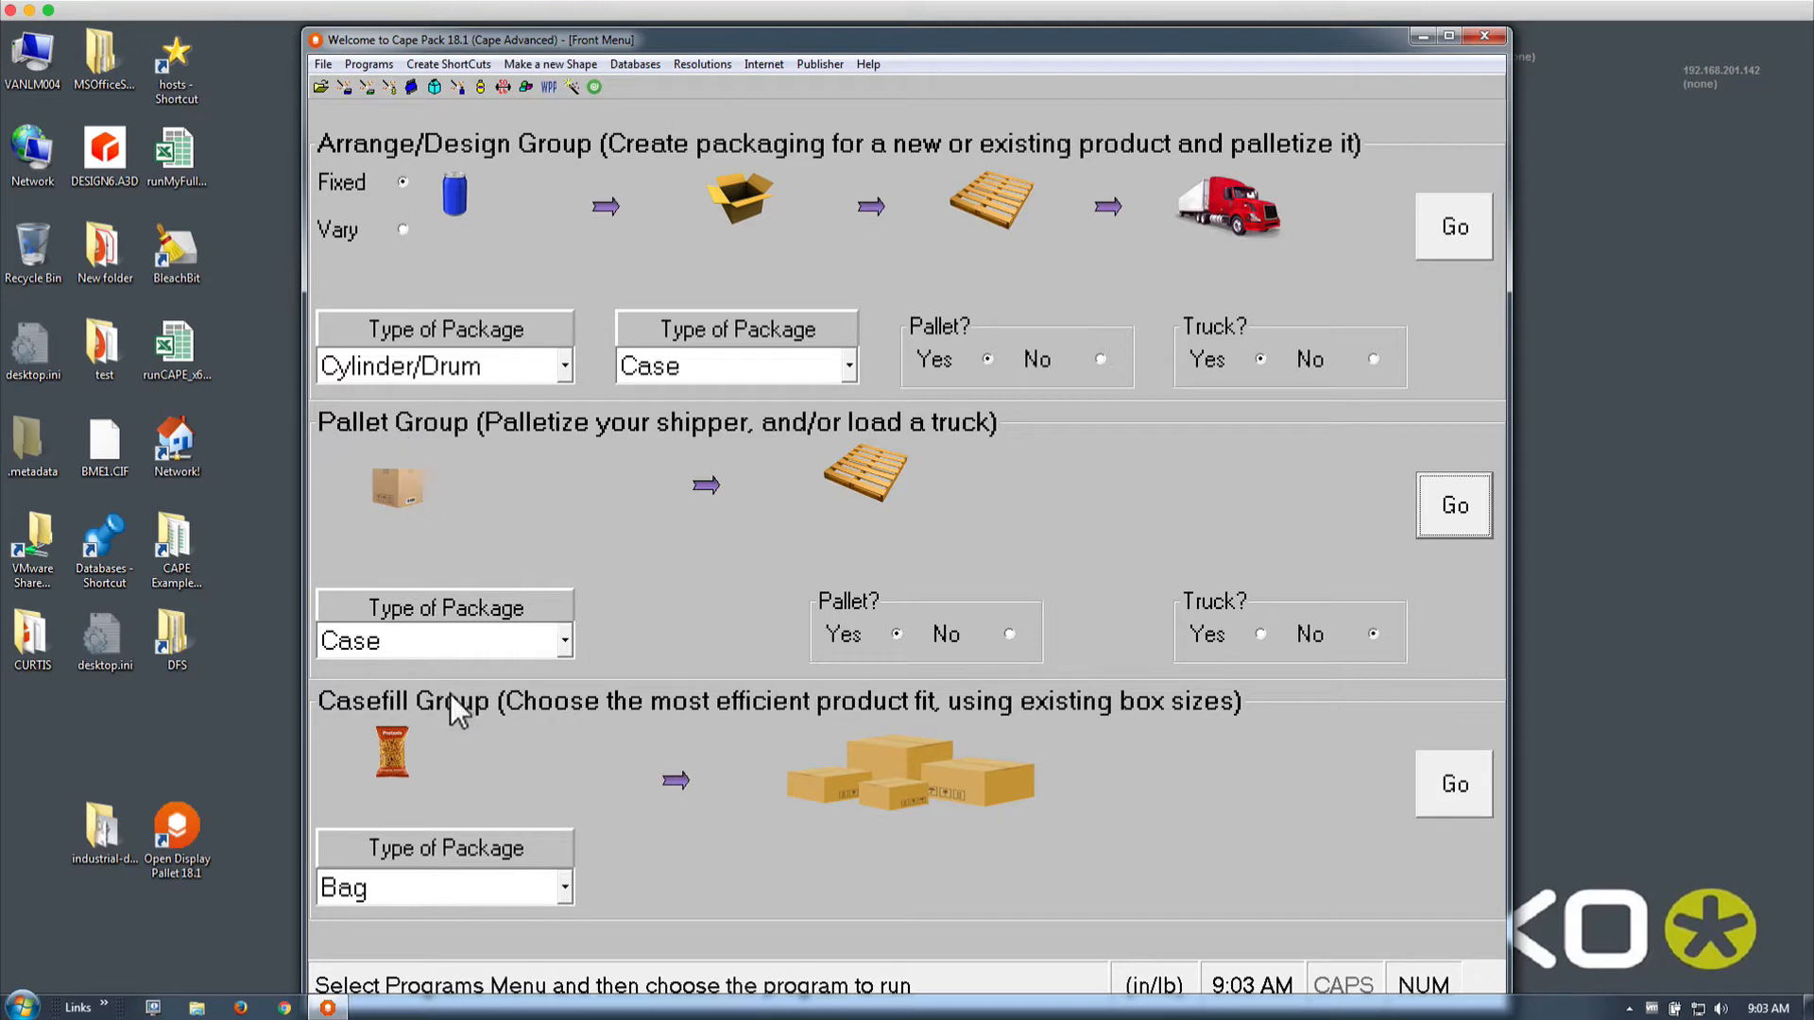
left_click(368, 62)
mouse_move(384, 108)
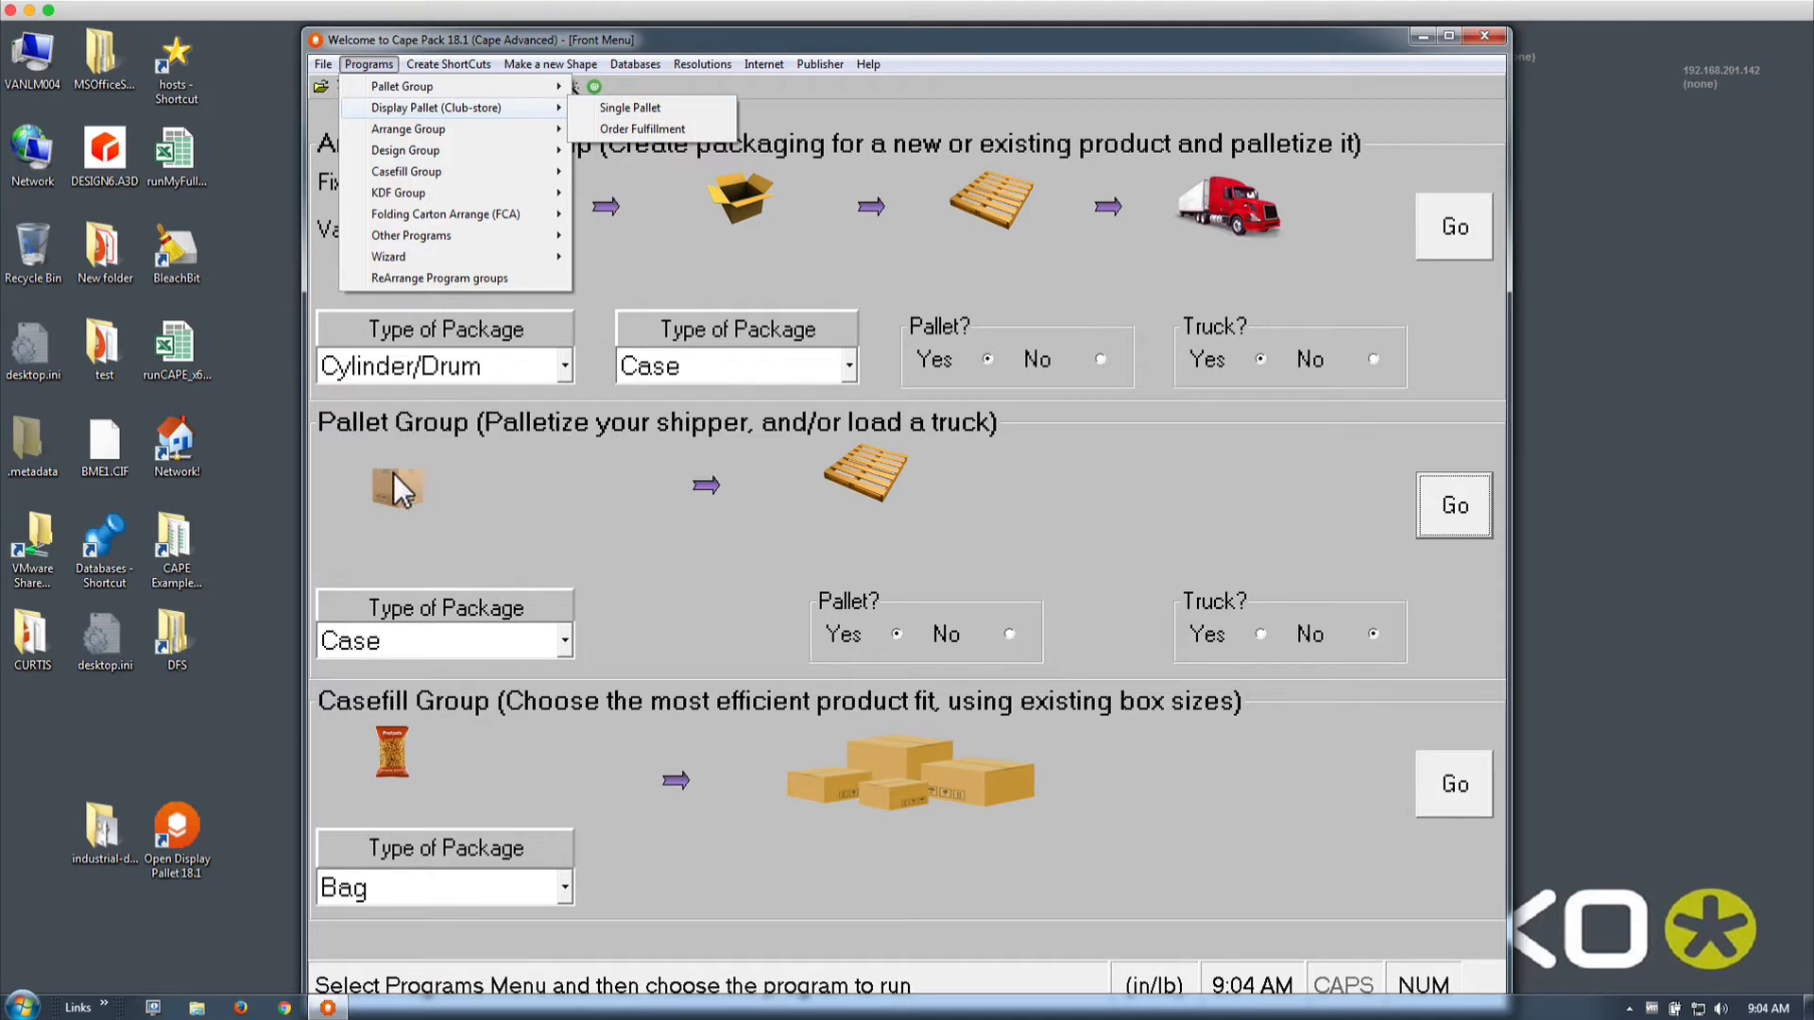
left_click(630, 108)
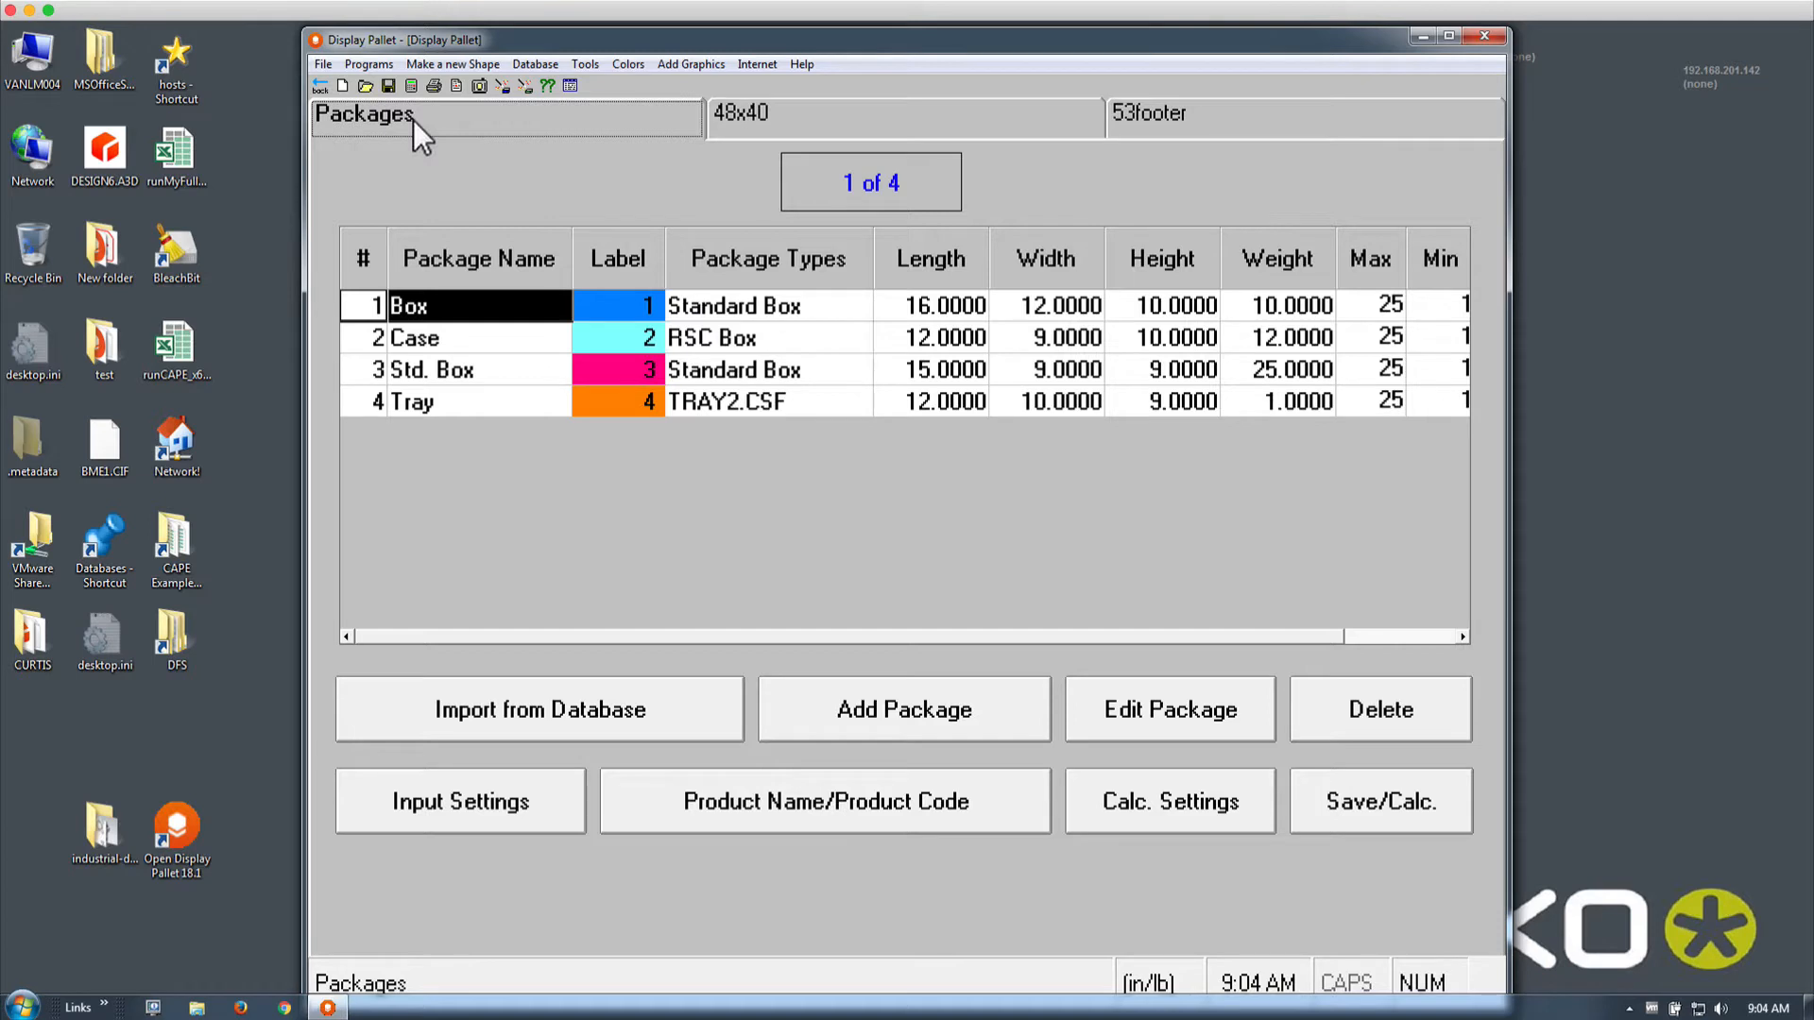
Look over the Case, Std. Box and Tray packages, then view the 48x40 pallet settings
left_click(489, 337)
left_click(484, 368)
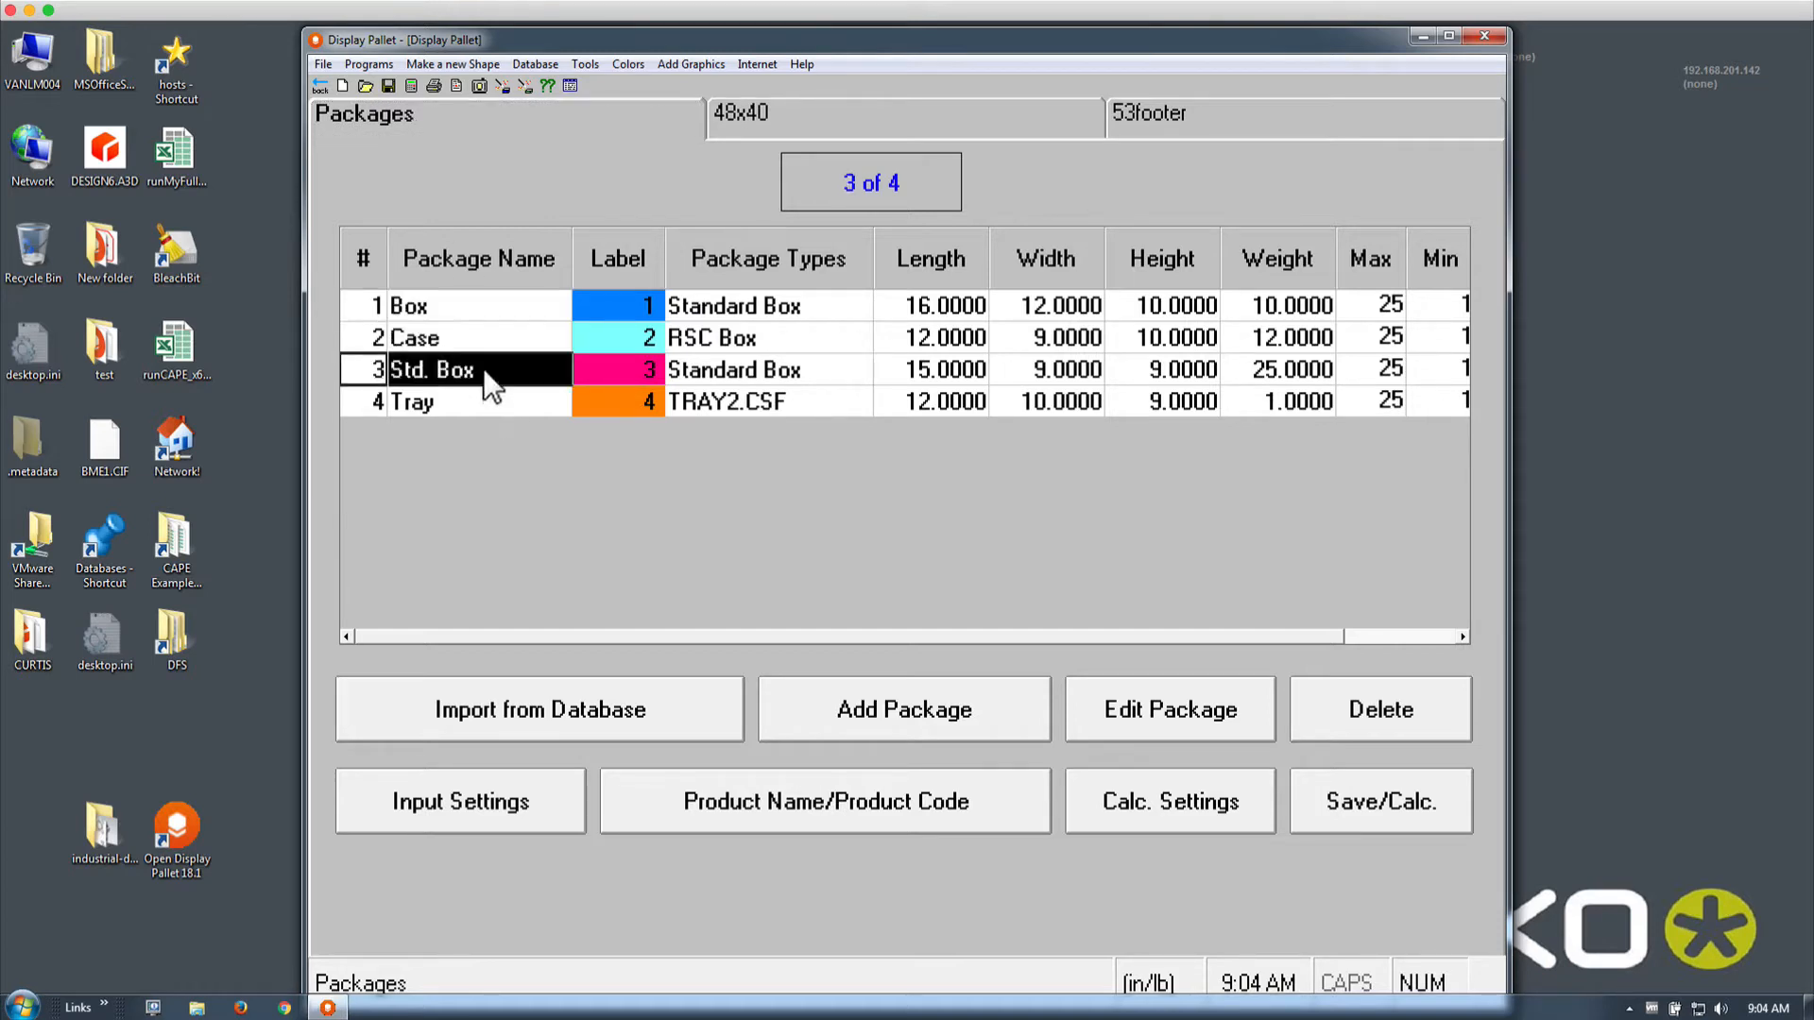
left_click(474, 402)
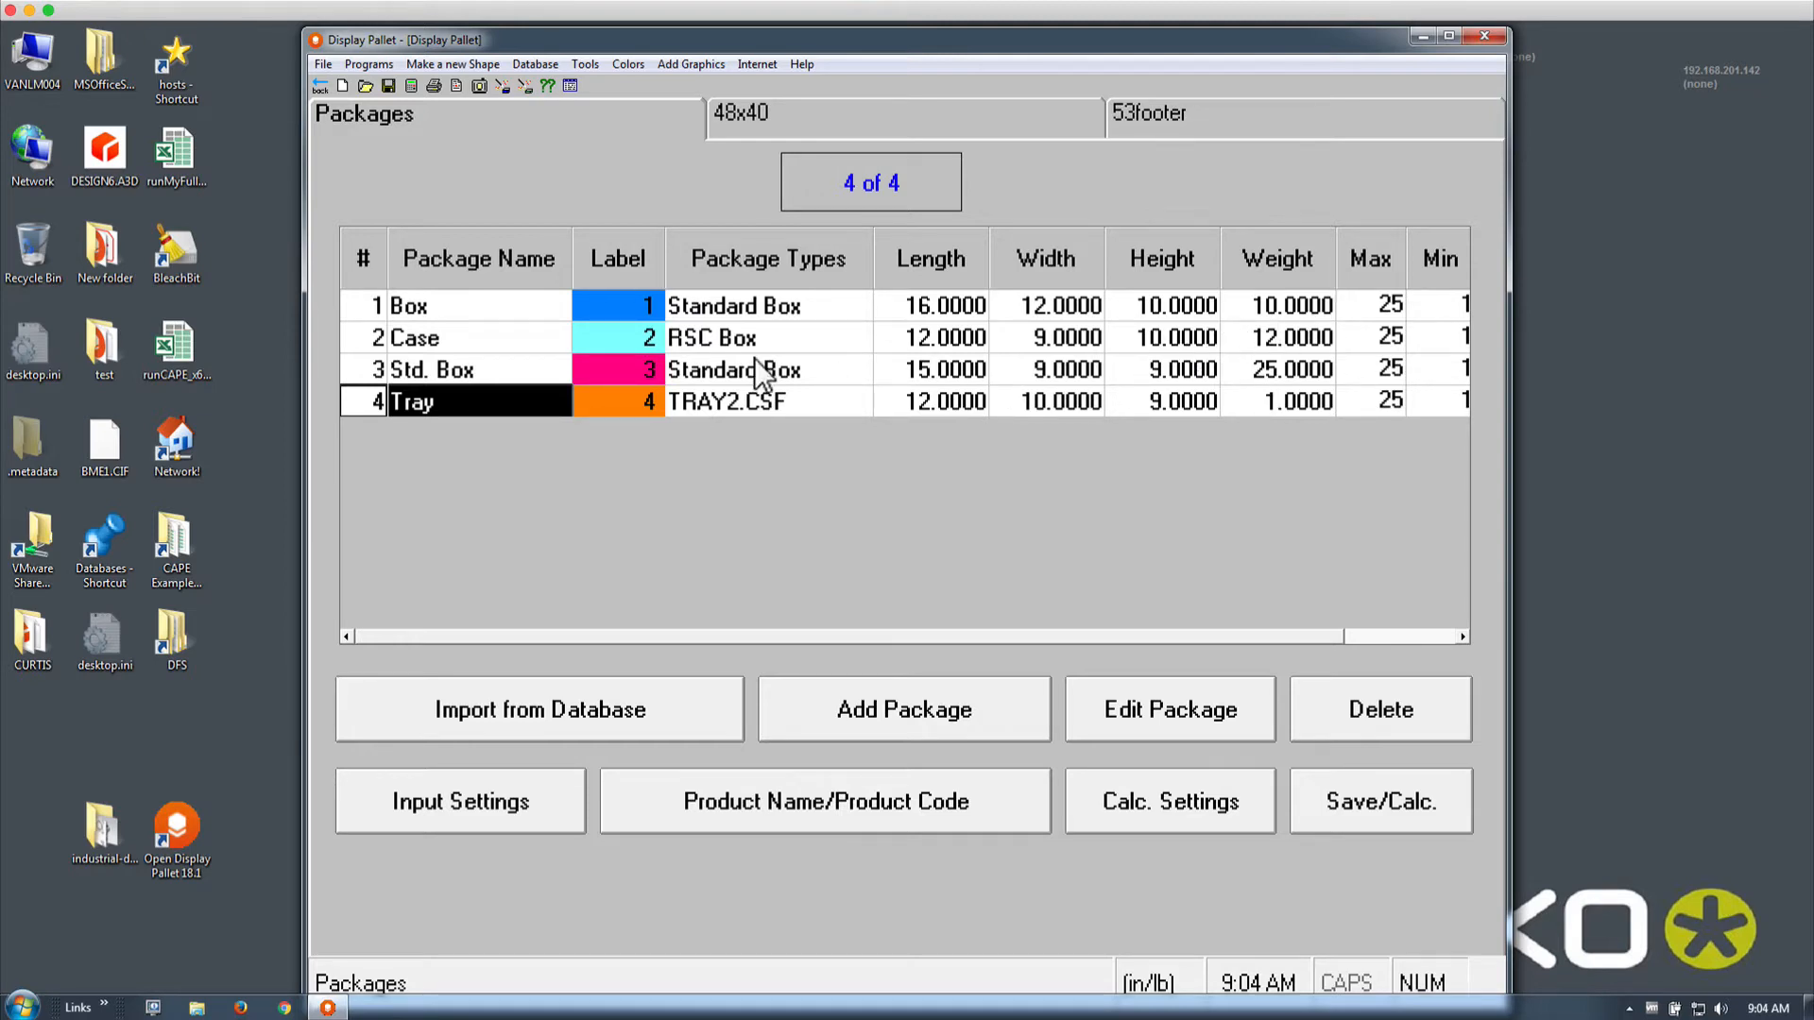
left_click(762, 114)
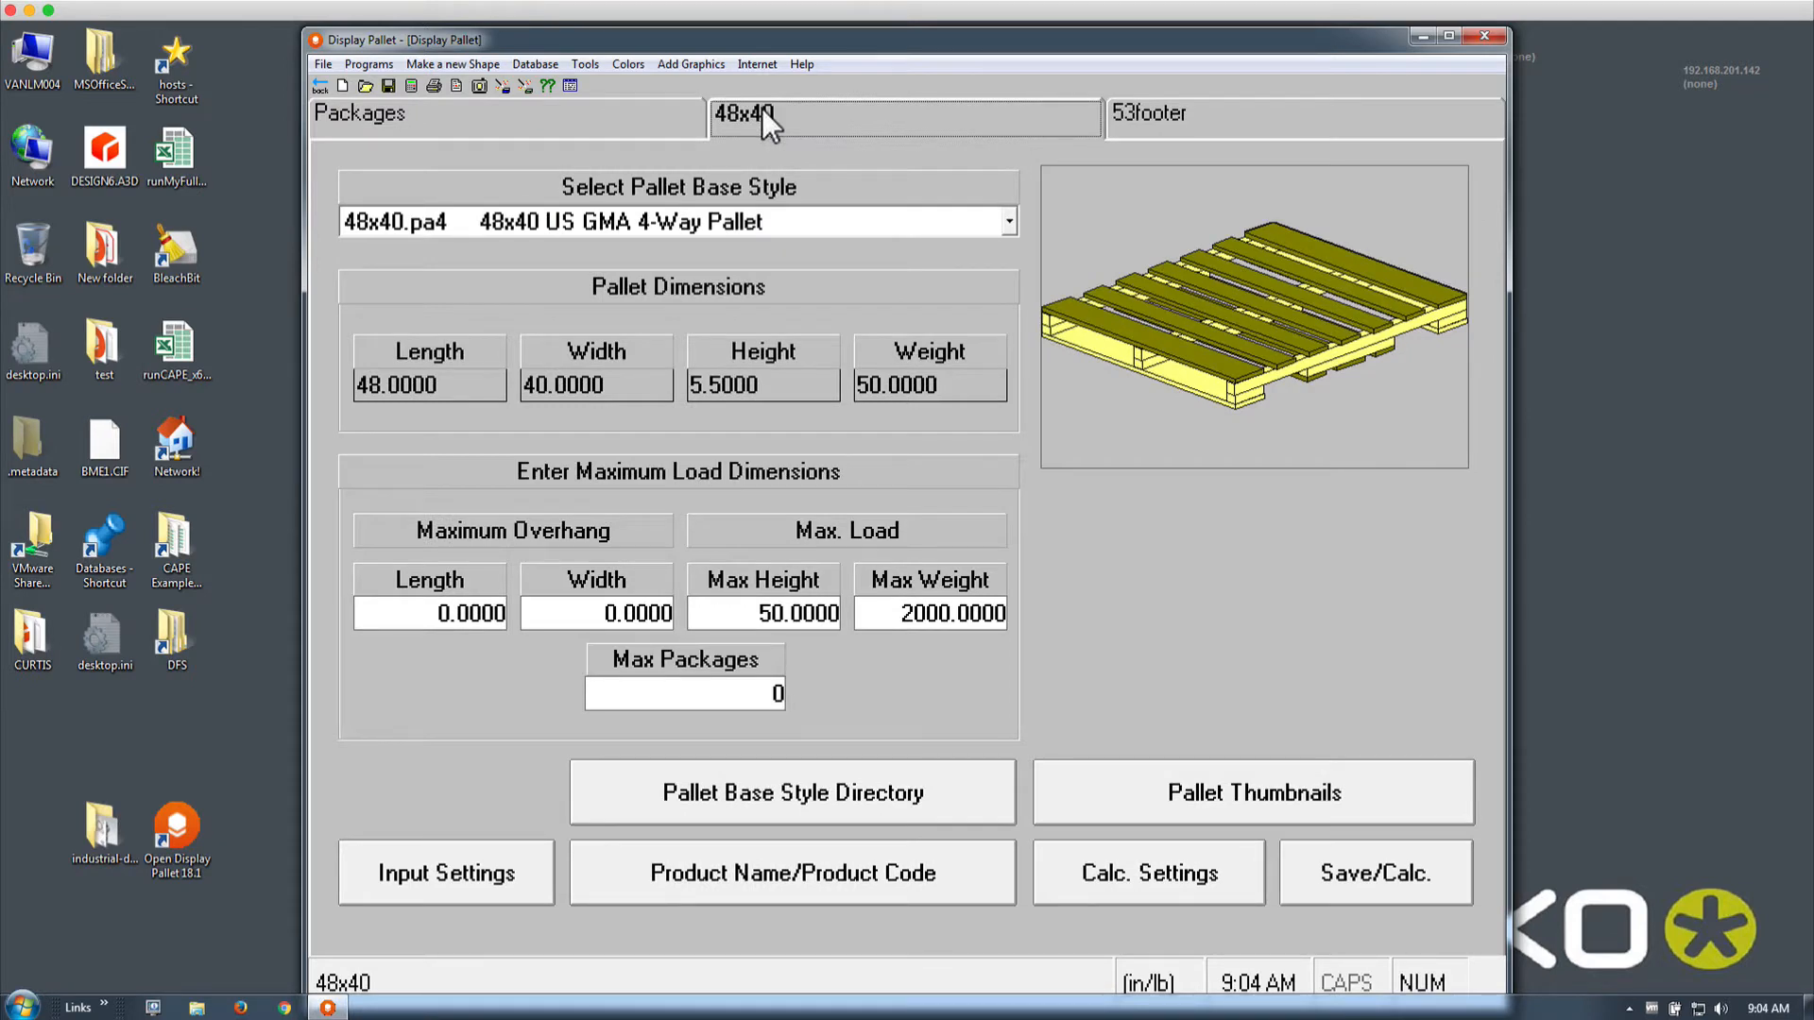
Inspect the 53footer truck tab and Input Settings without changes, then go back to Packages
left_click(1162, 114)
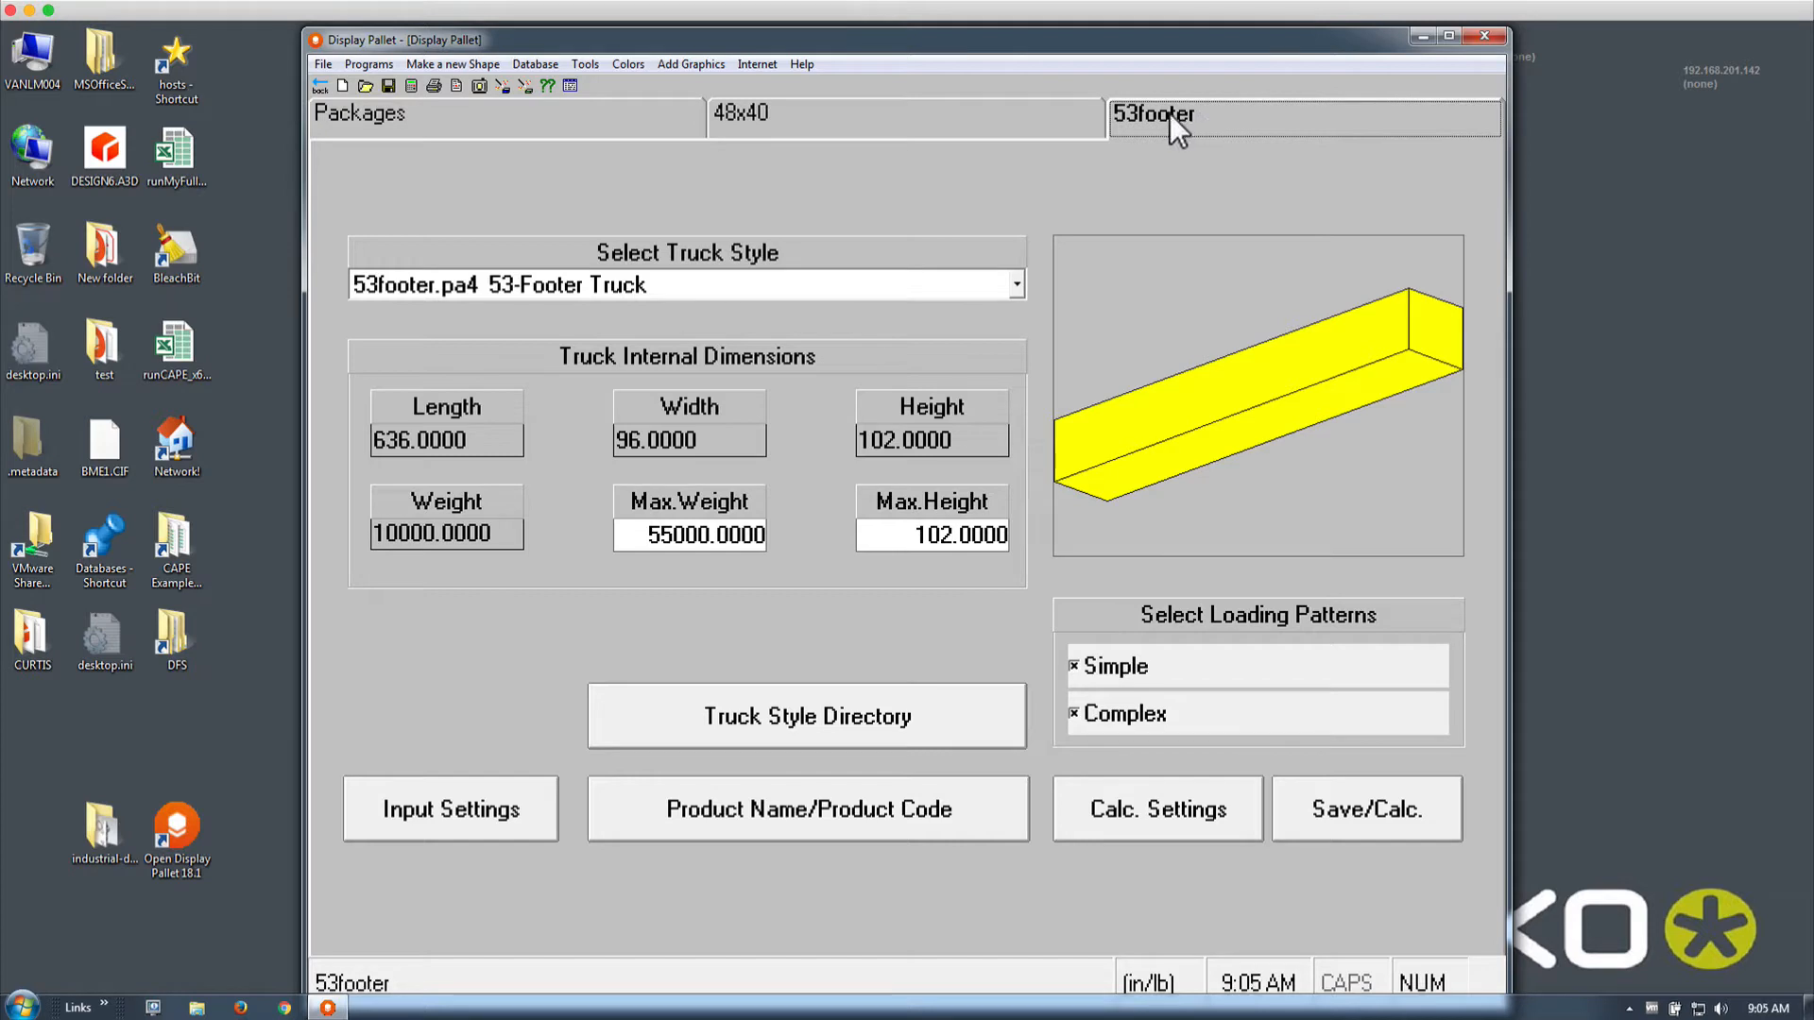
left_click(866, 126)
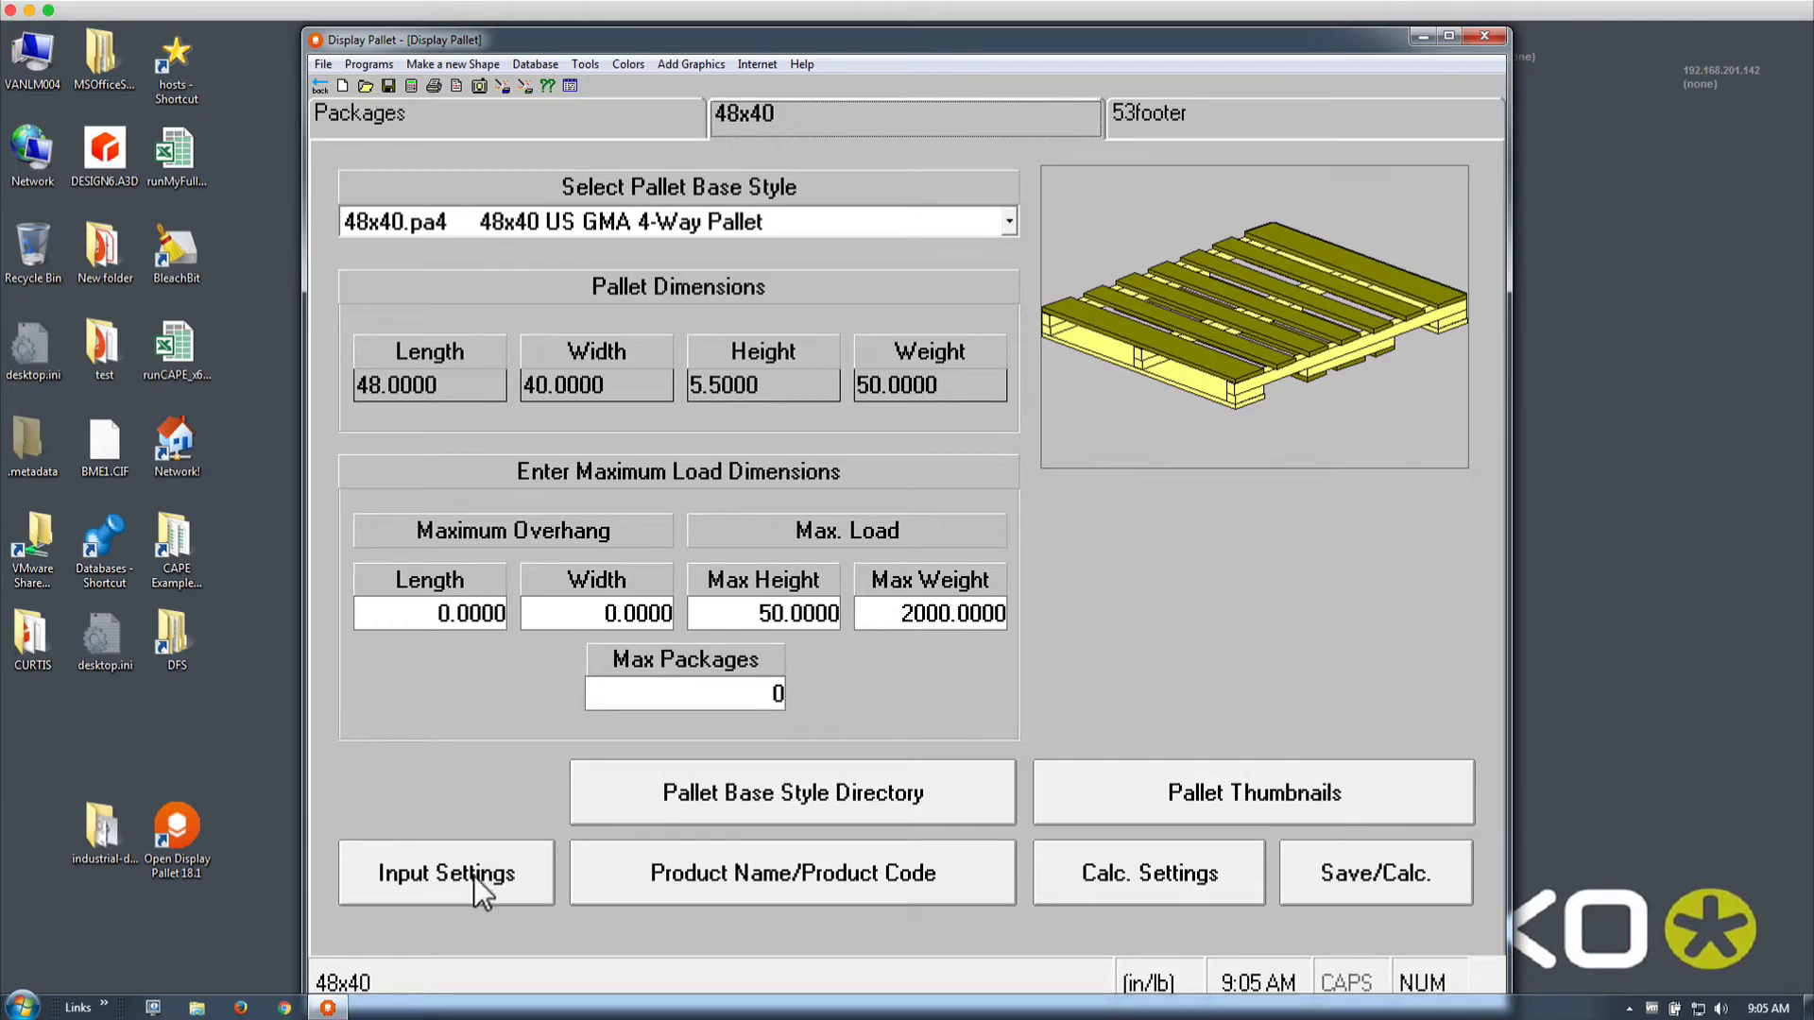
left_click(435, 875)
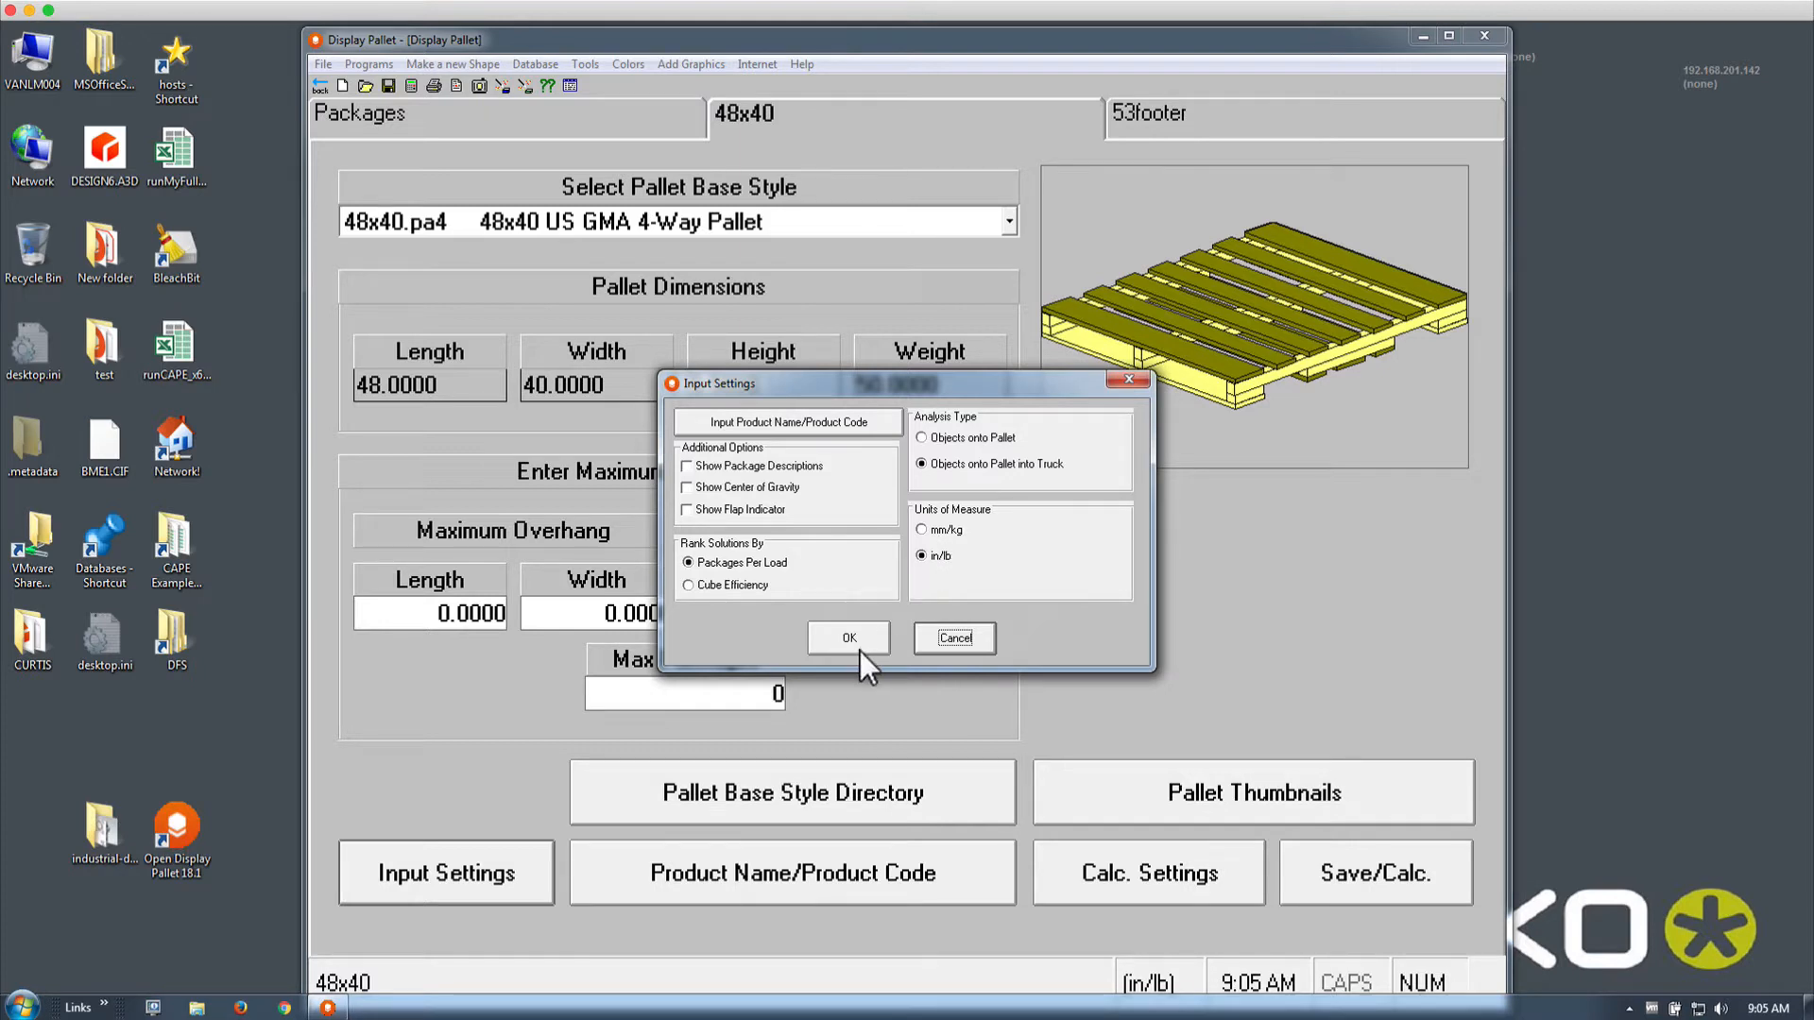
left_click(956, 638)
left_click(404, 129)
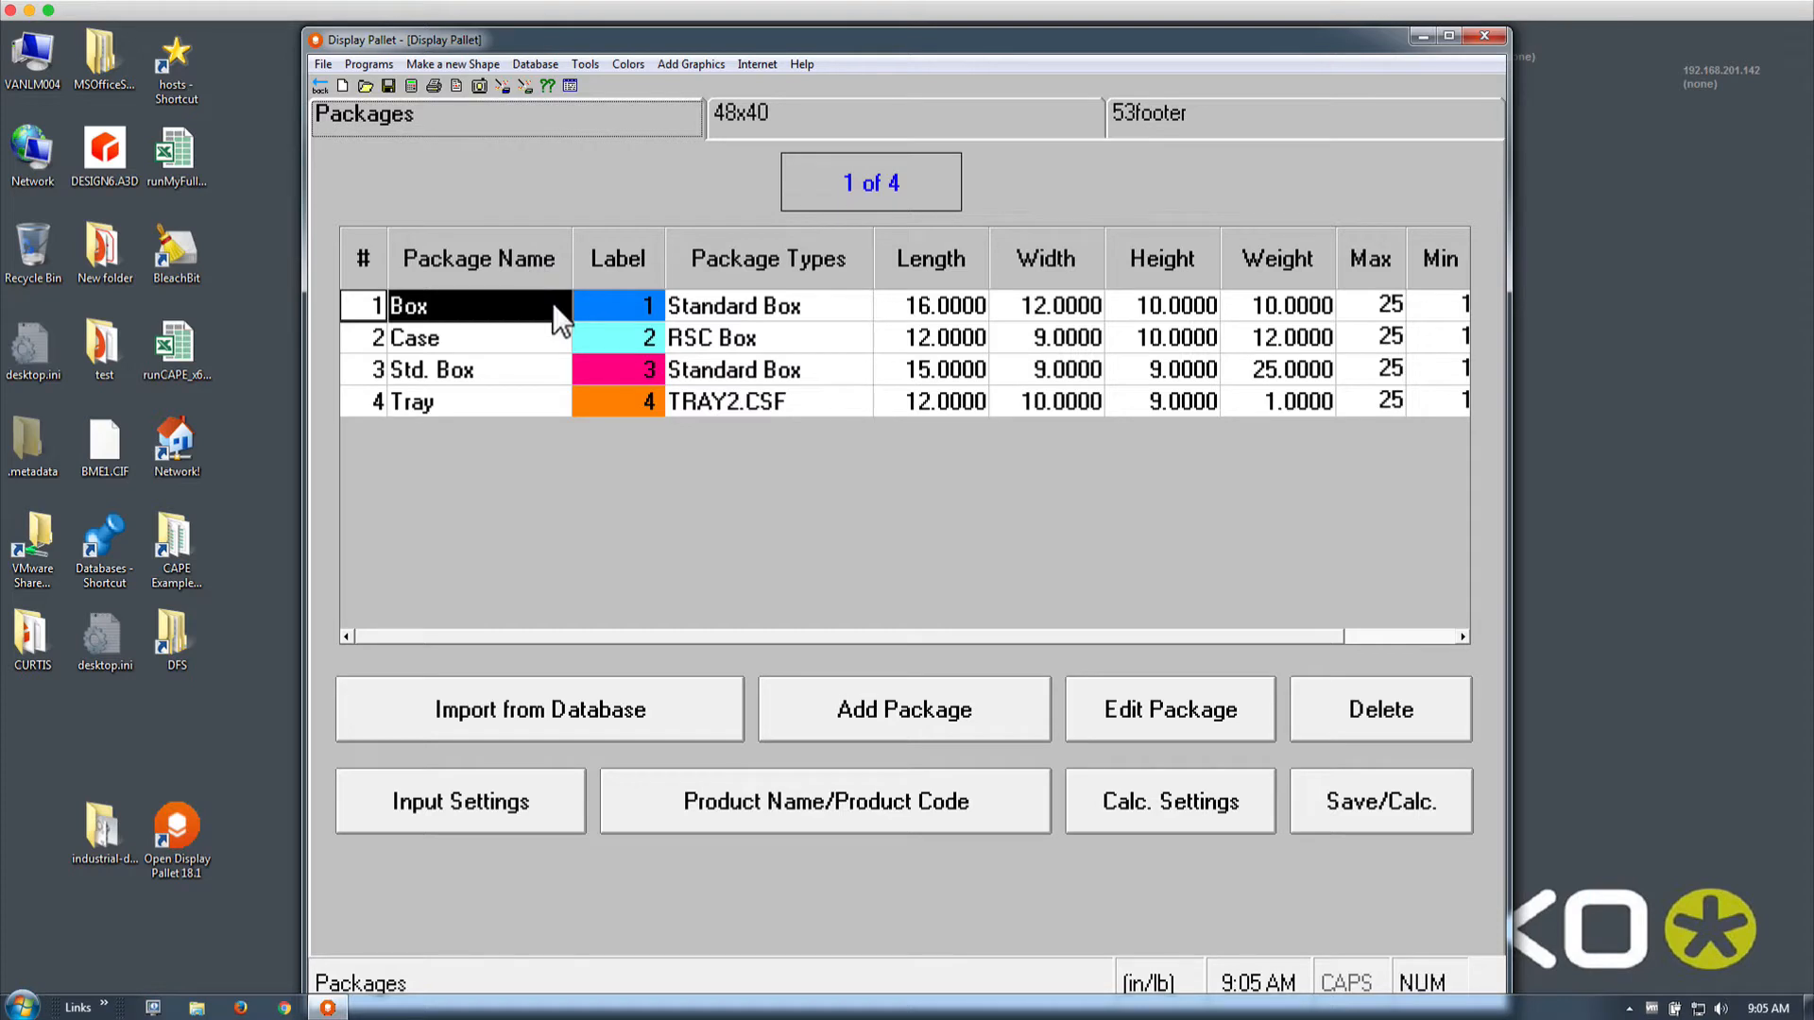
Delete the Case, Std. Box and Tray packages one by one, confirming each deletion
left_click(500, 340)
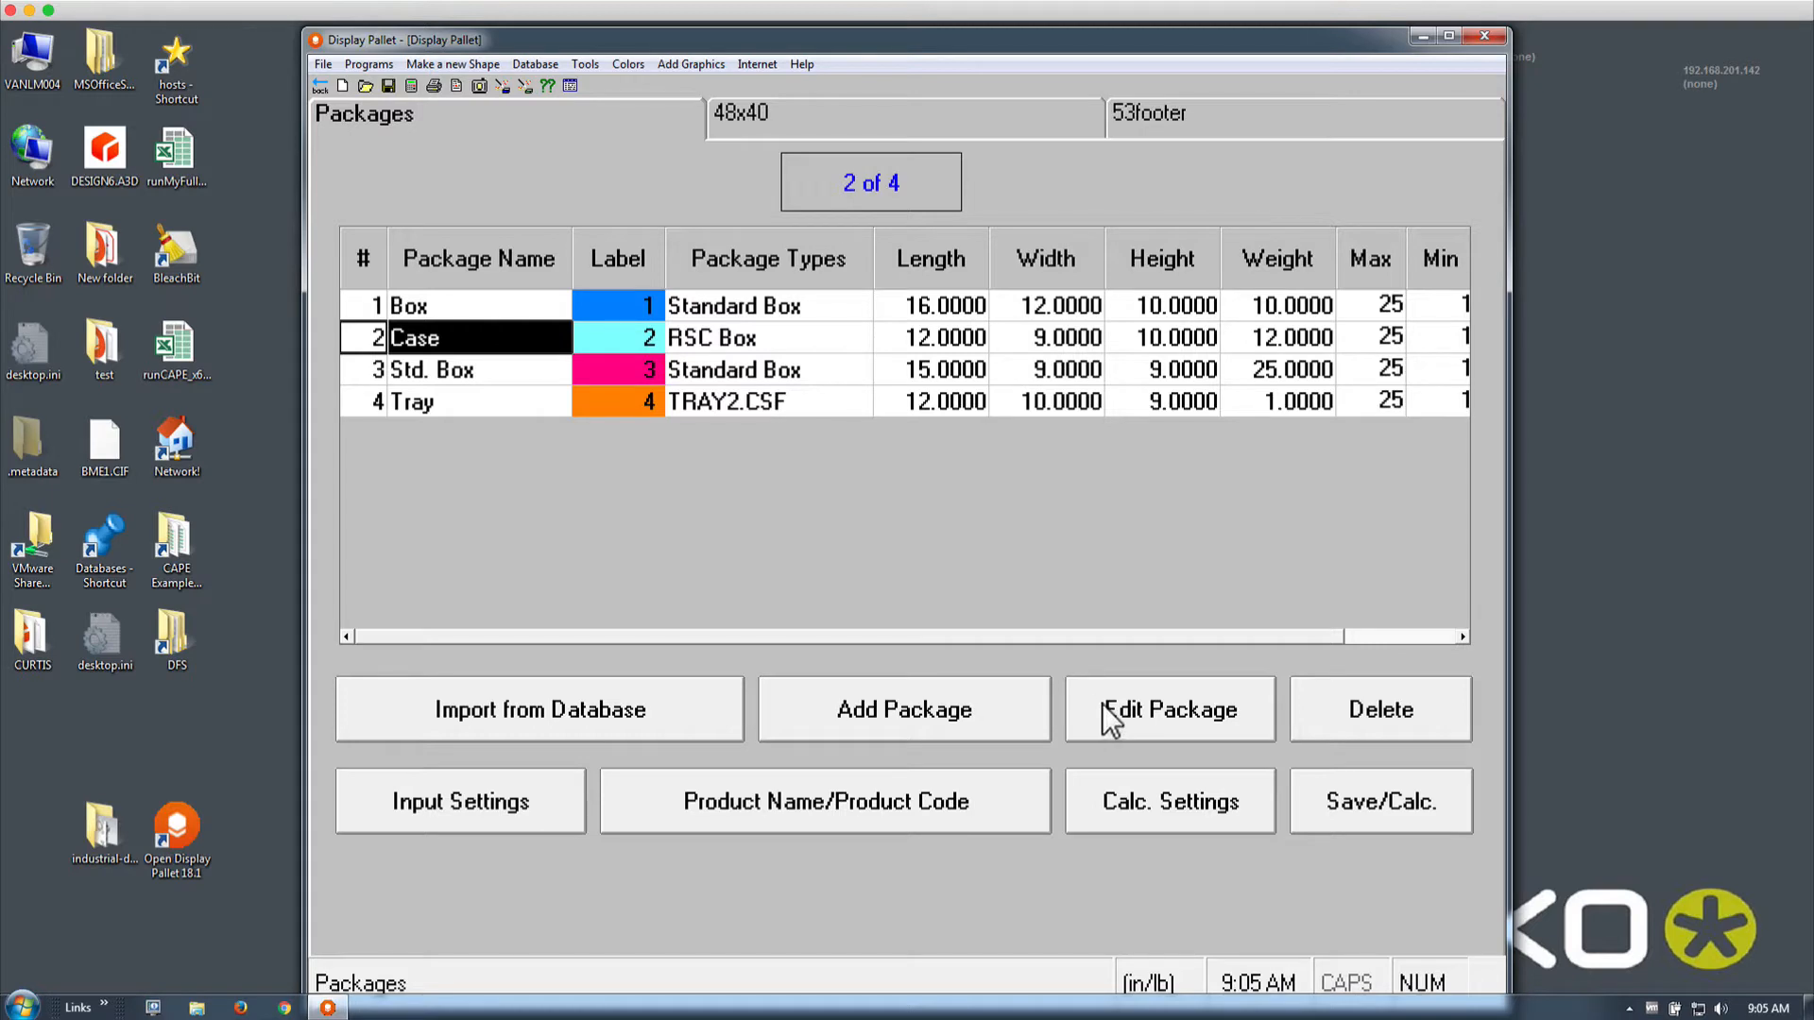
left_click(1366, 713)
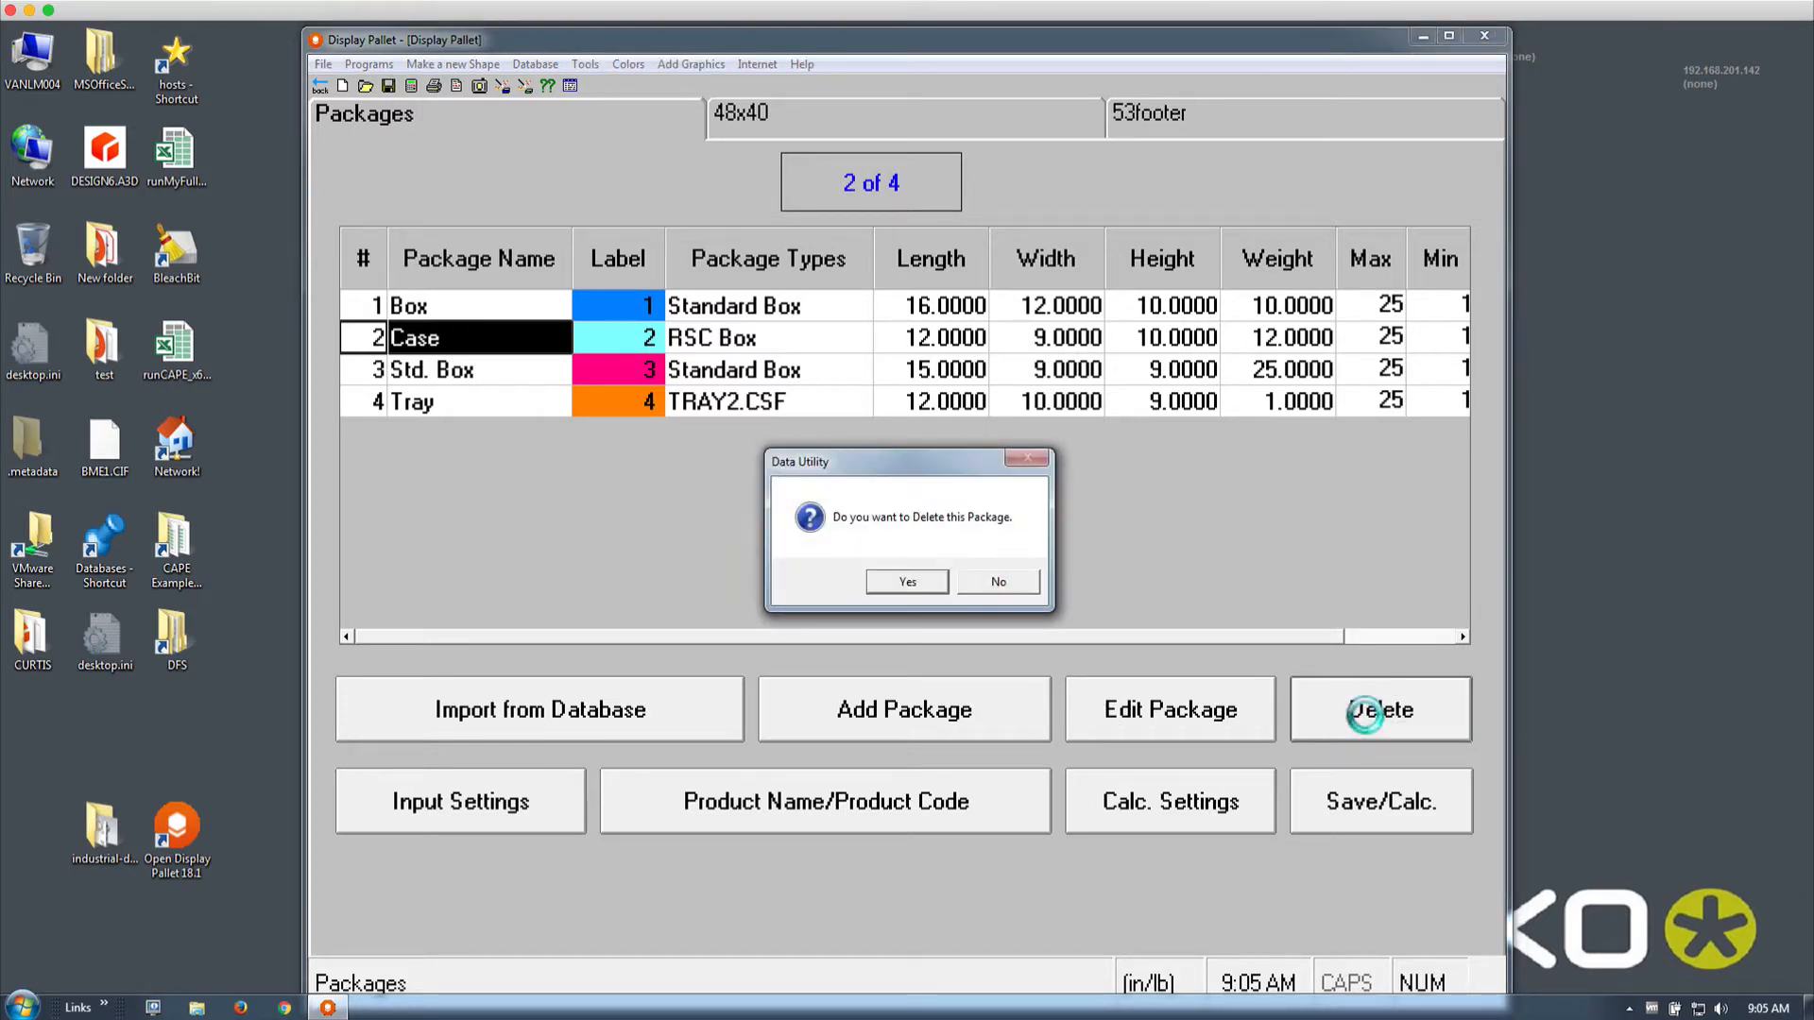
left_click(907, 581)
left_click(441, 342)
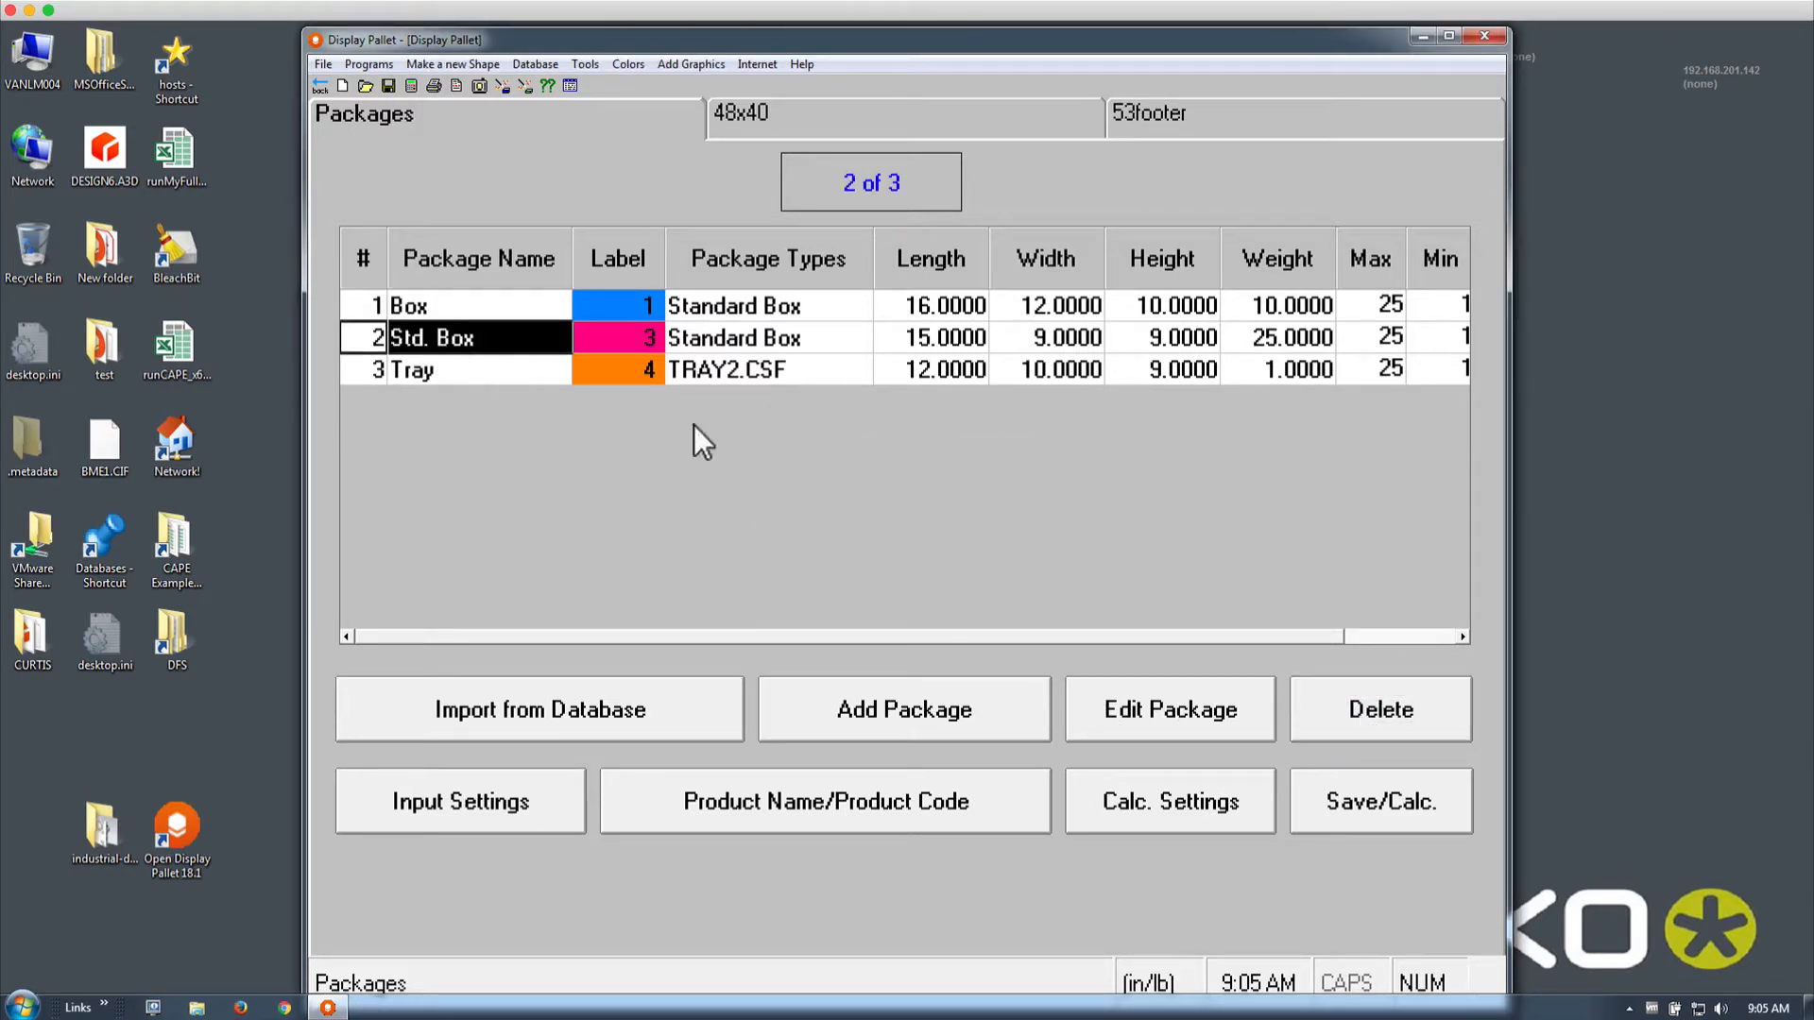
left_click(1361, 713)
left_click(907, 581)
left_click(518, 348)
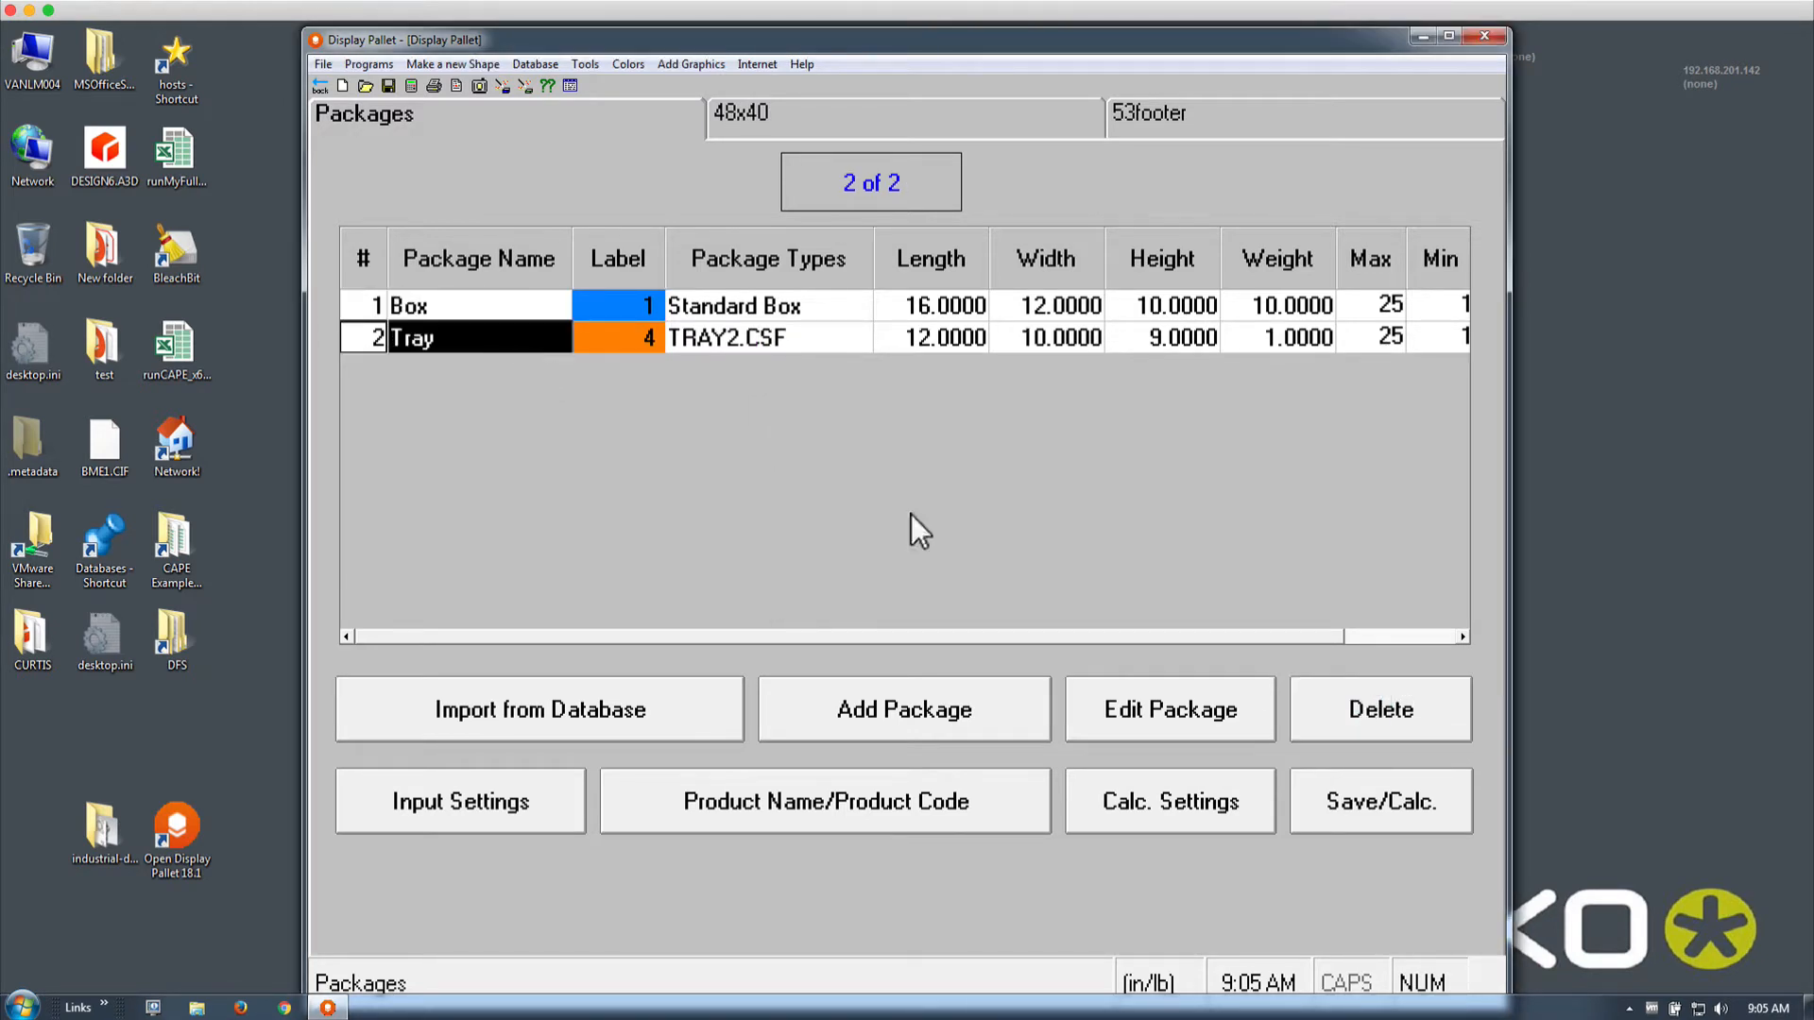
left_click(1341, 713)
left_click(907, 579)
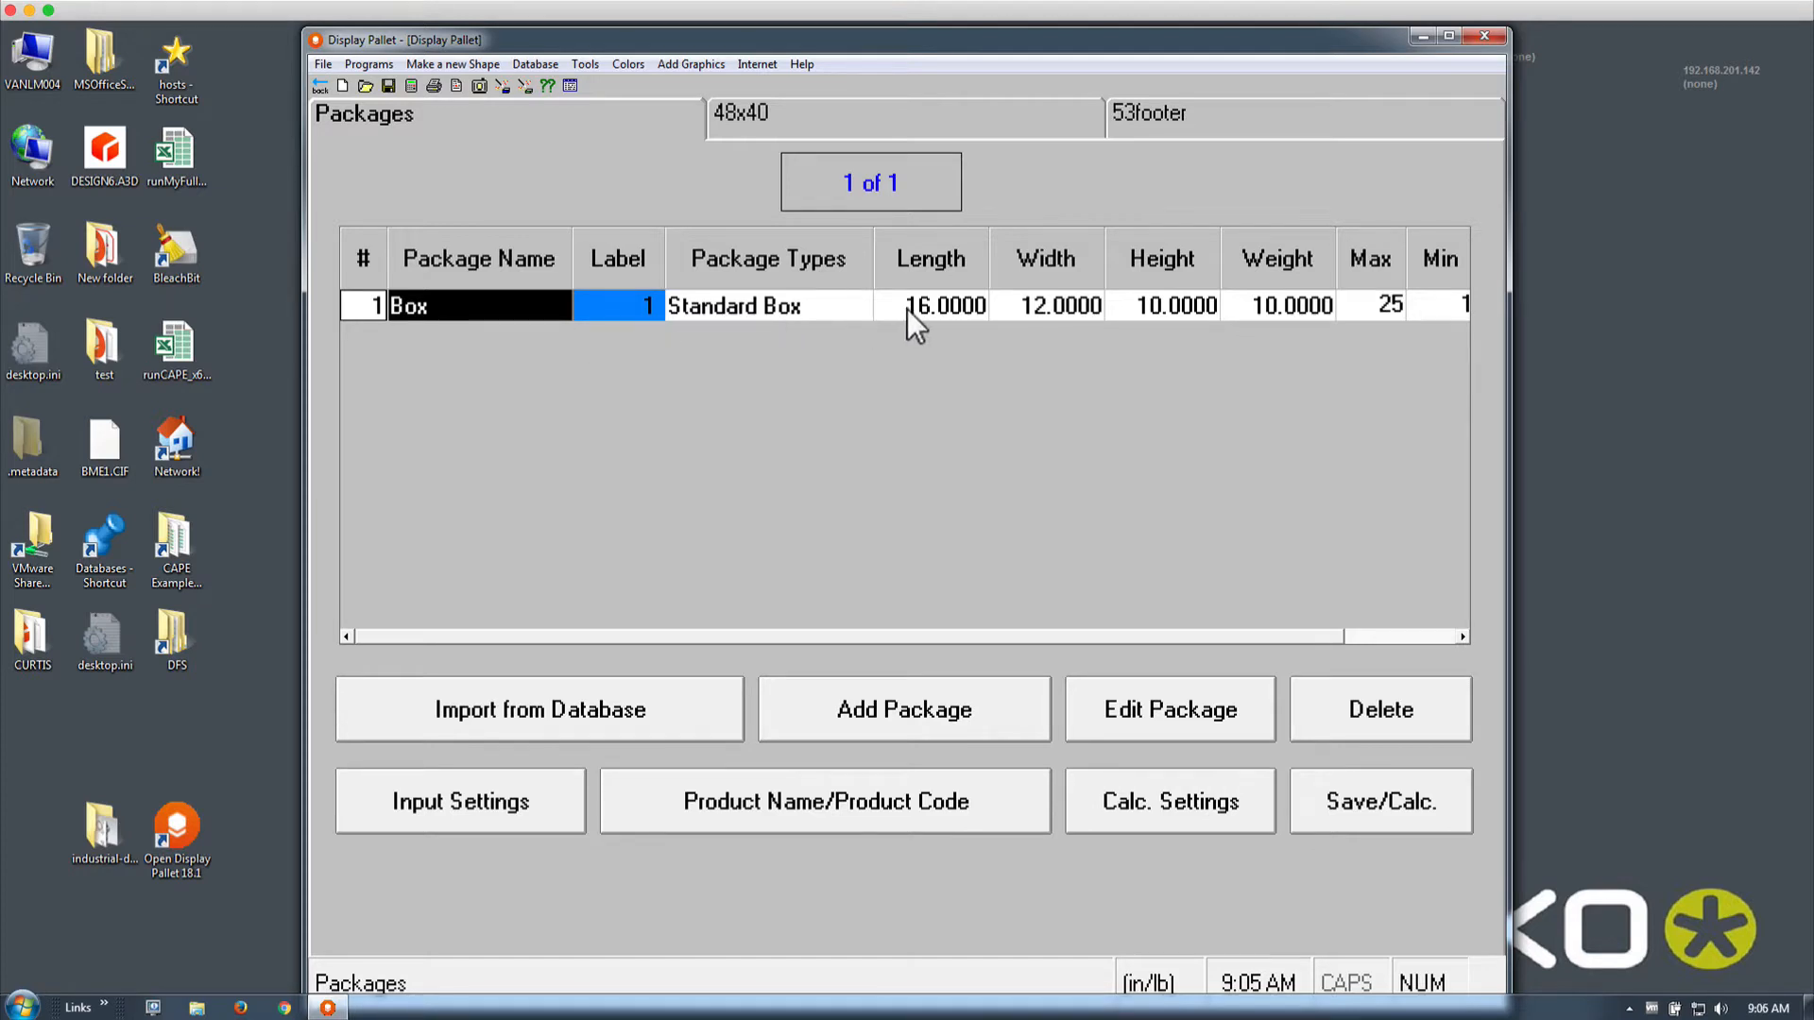
Open the Edit Package dialog for the 16×12×10 Standard Box named Box
double_click(479, 308)
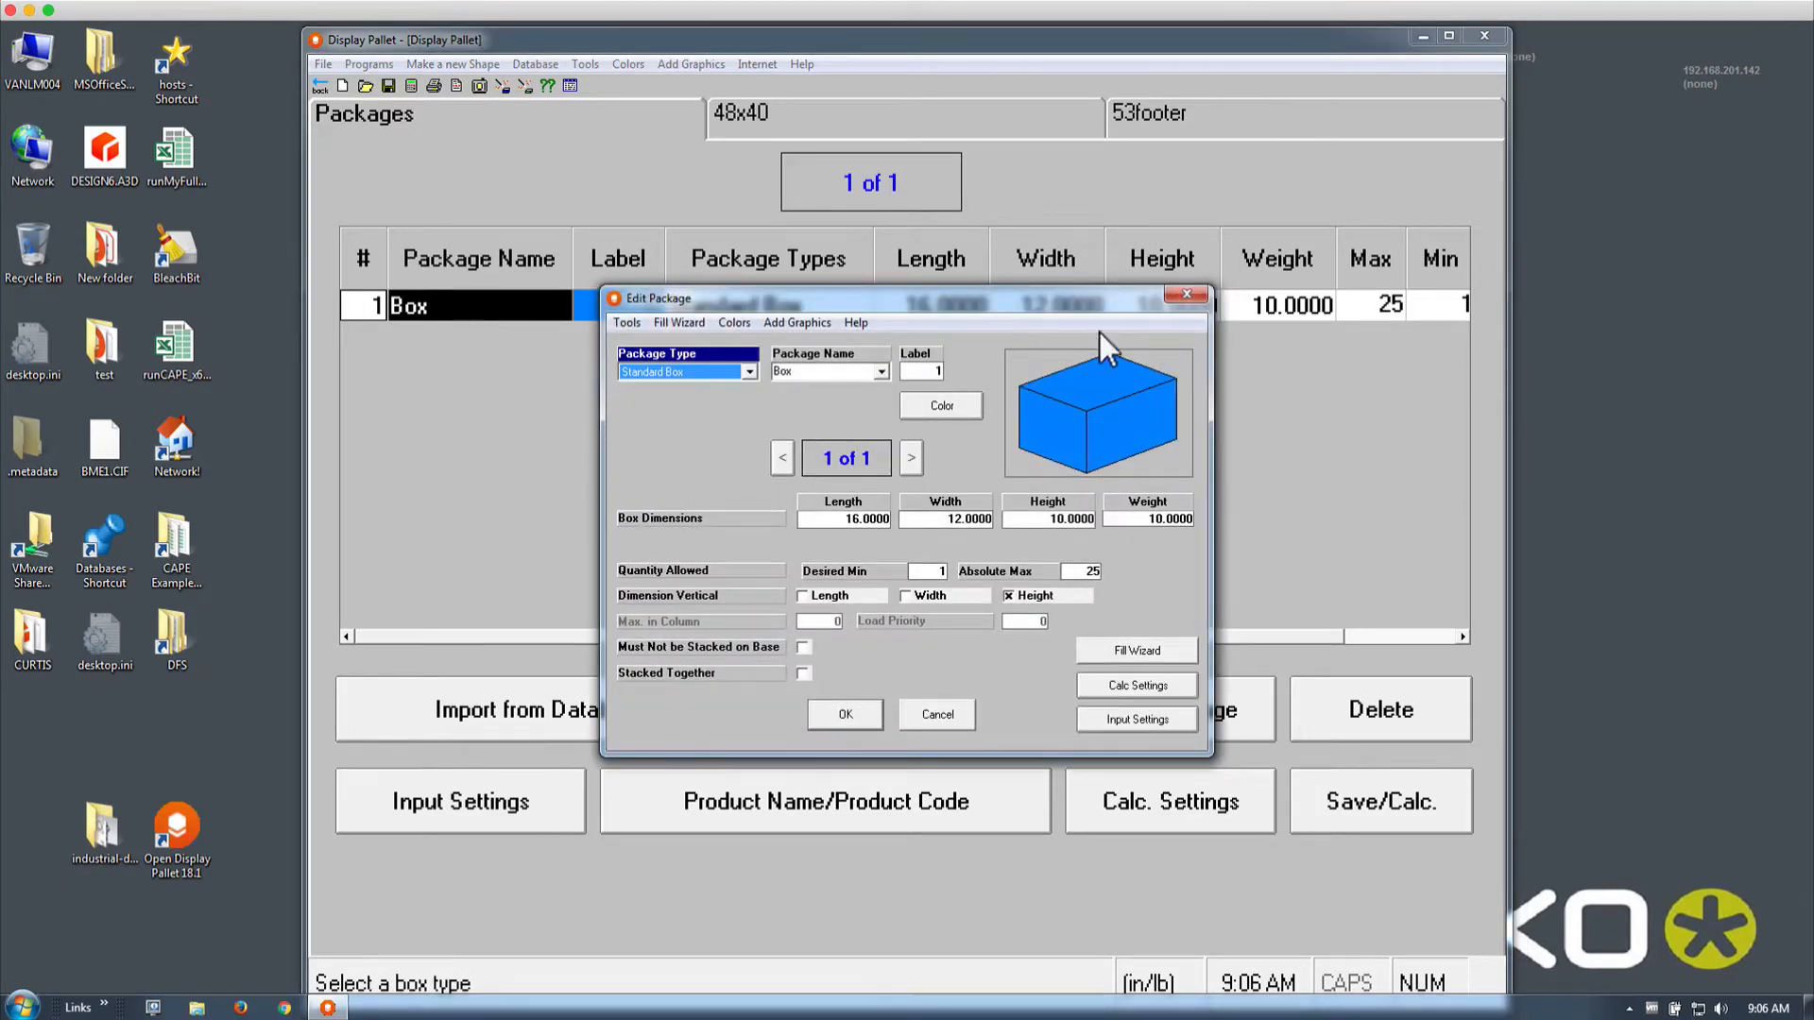
left_click(1186, 295)
left_click(1142, 704)
Choose the orange swatch in the Color dialog for Box and confirm it
left_click(926, 407)
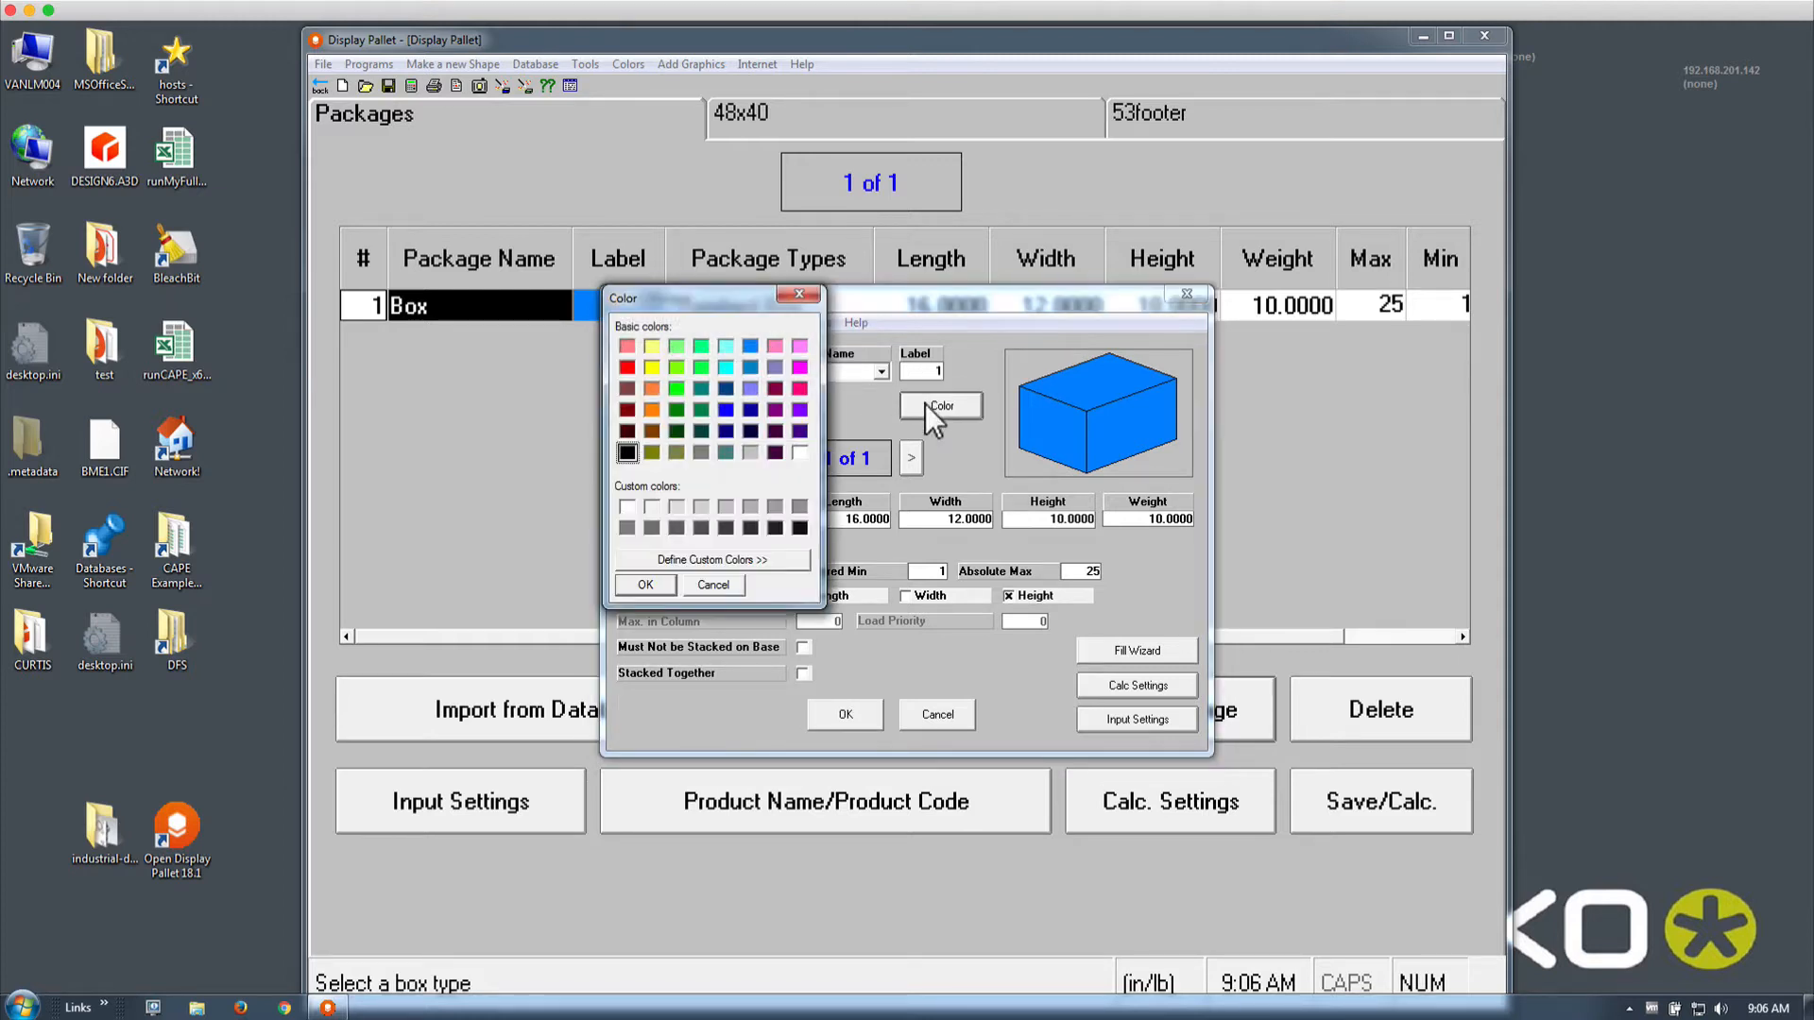
left_click(676, 390)
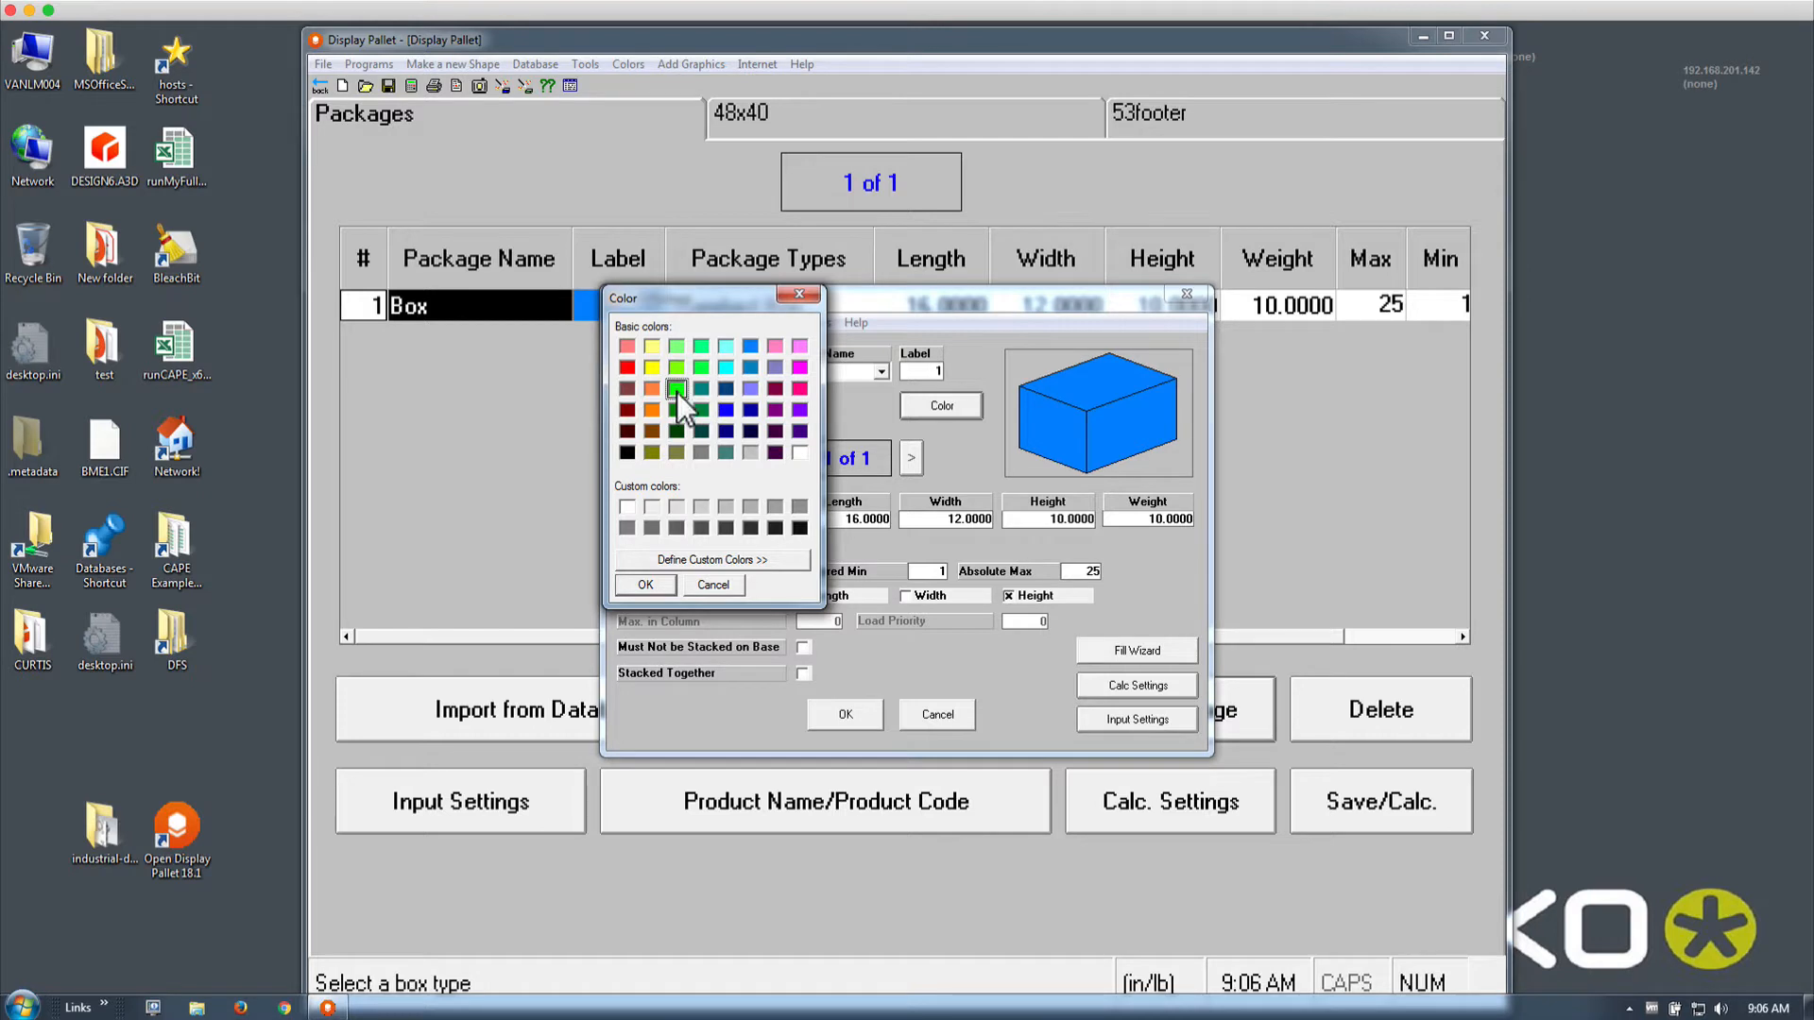
left_click(649, 592)
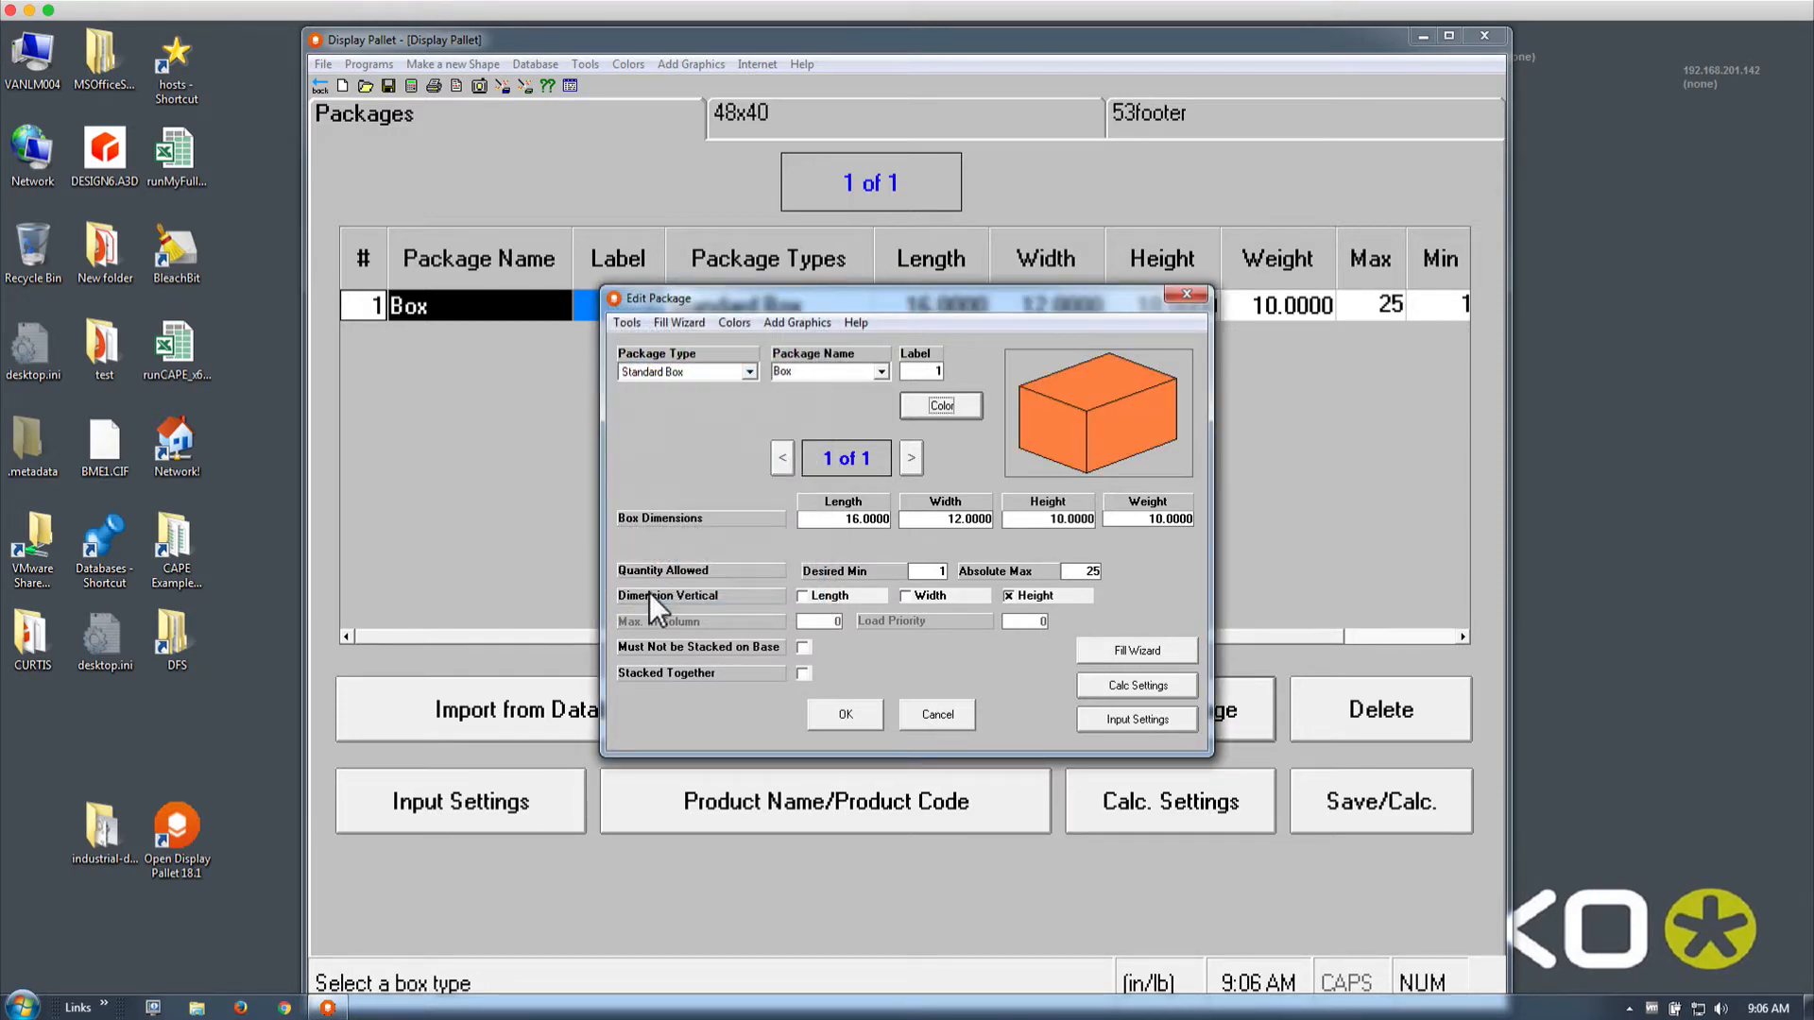
left_click(839, 520)
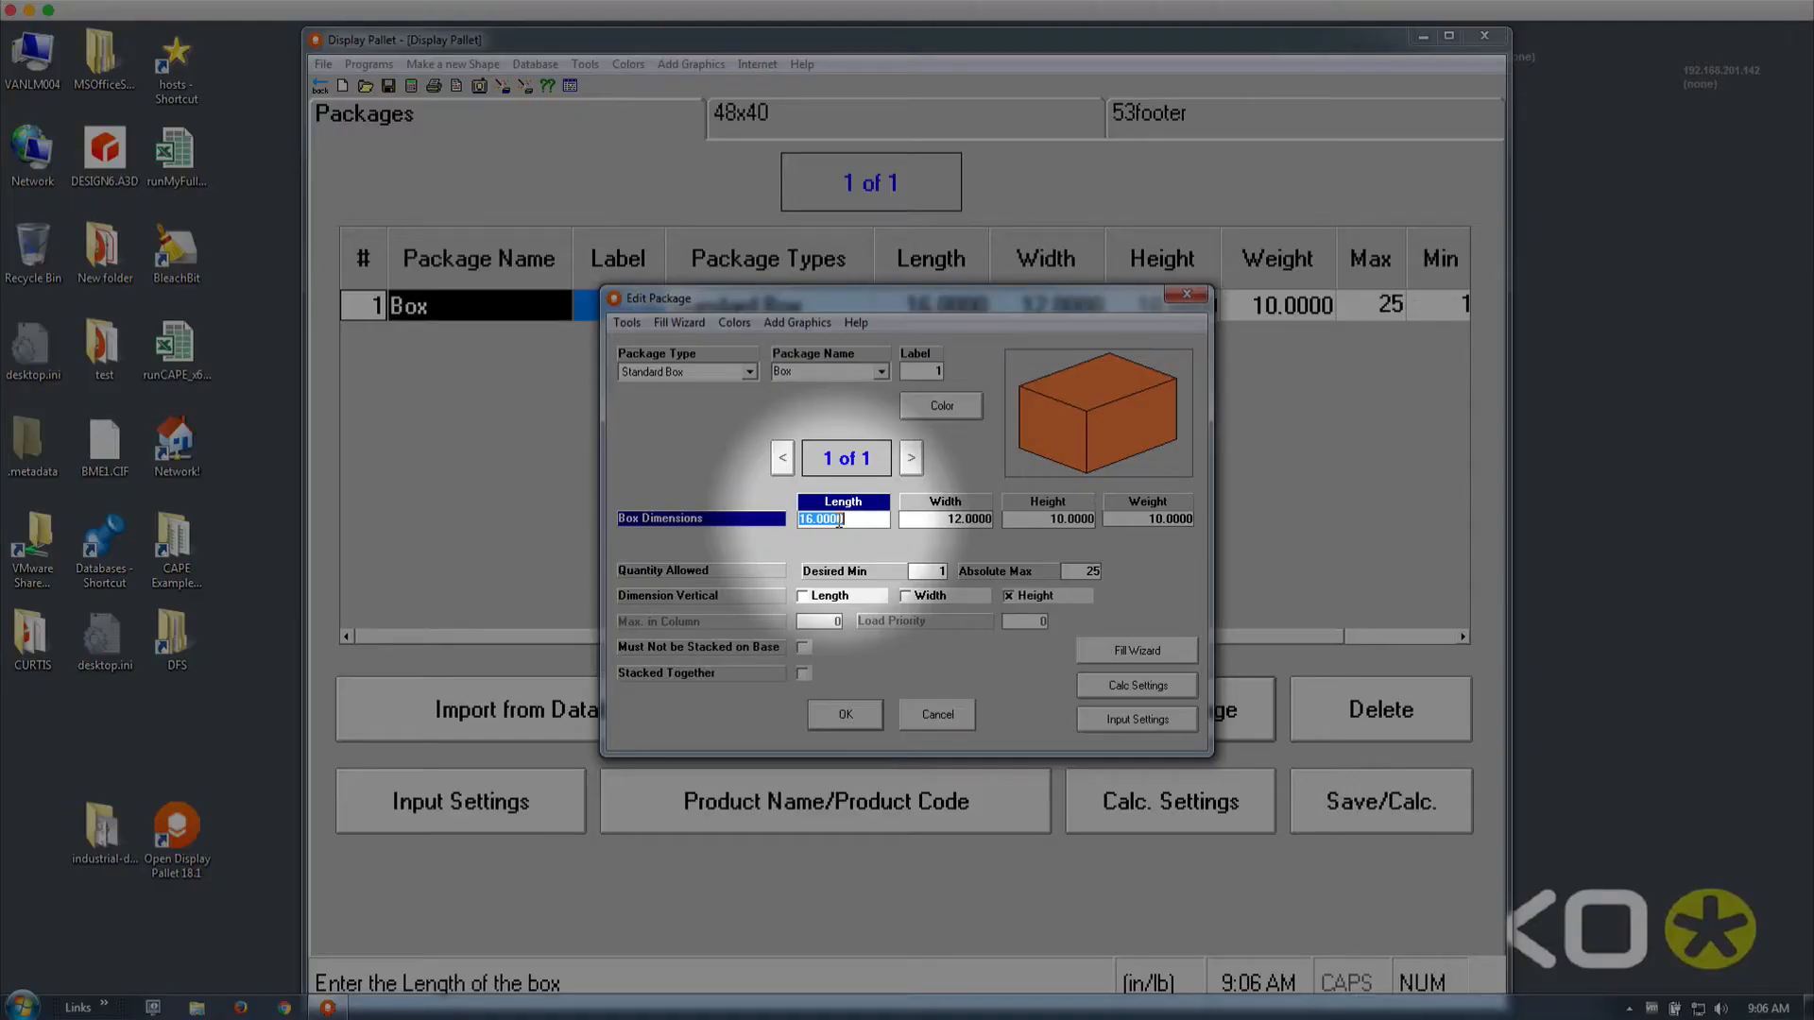
left_click(921, 519)
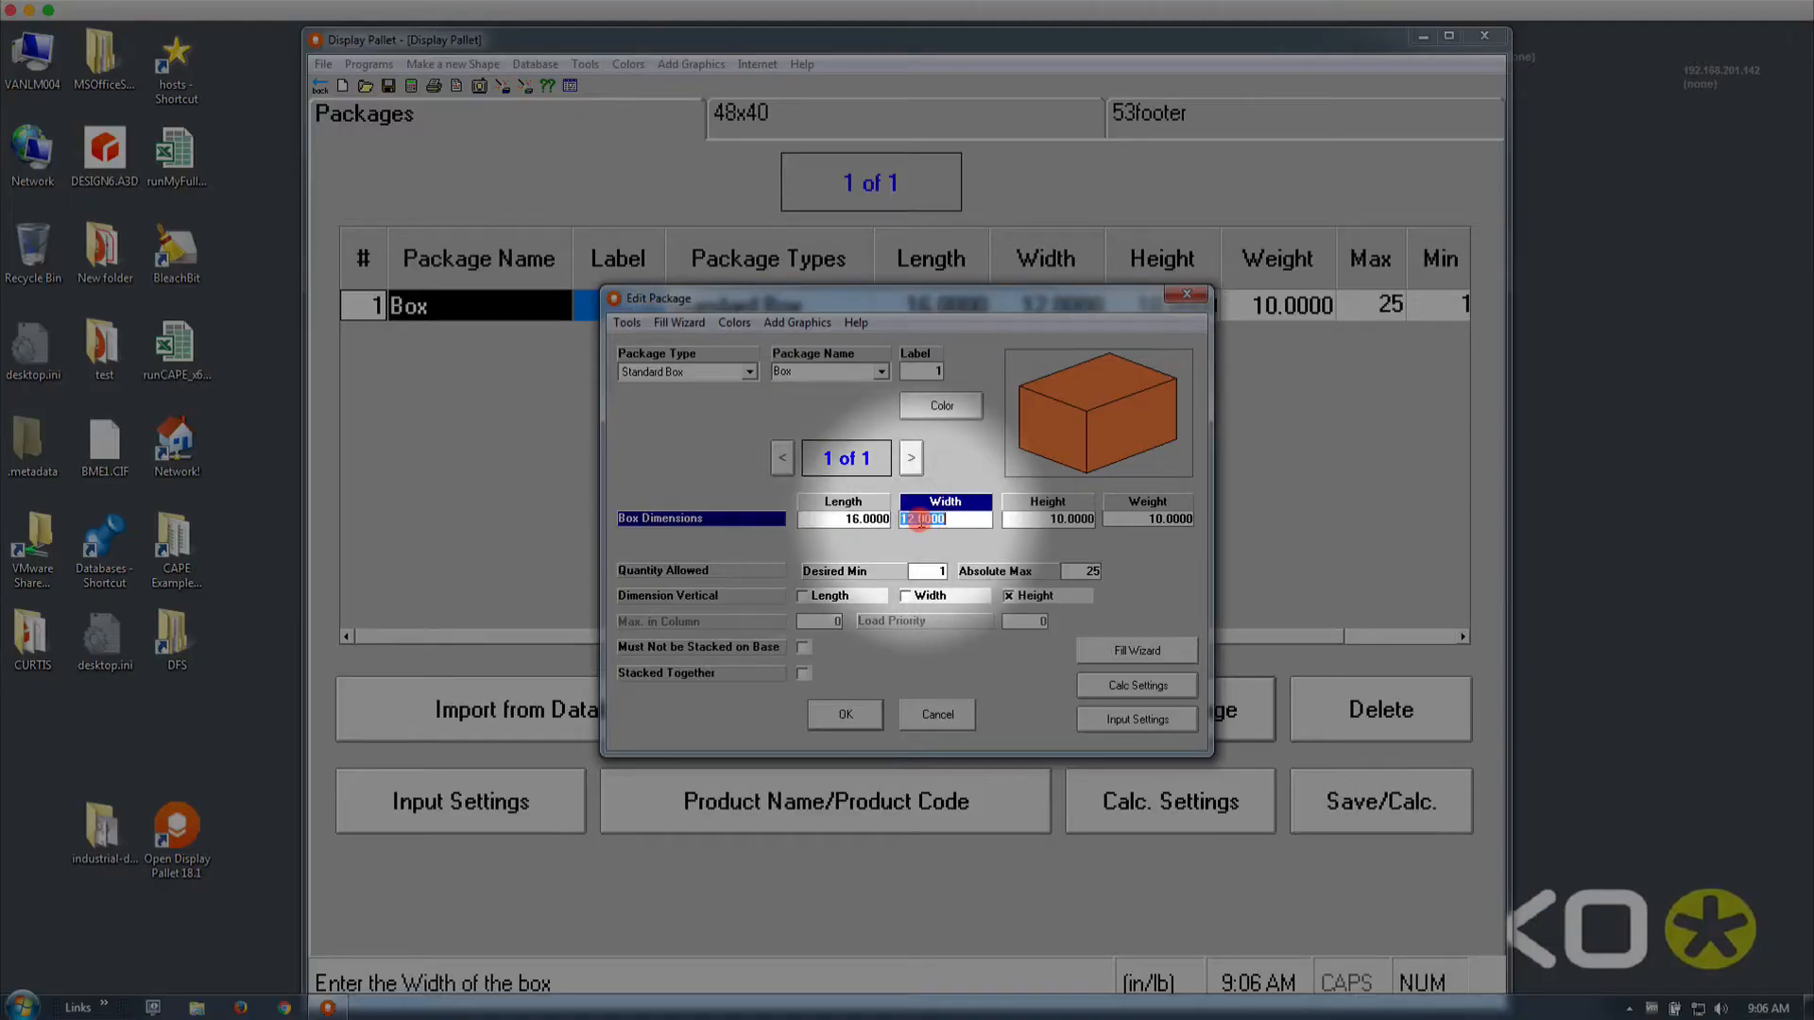
left_click(1016, 519)
left_click(1121, 519)
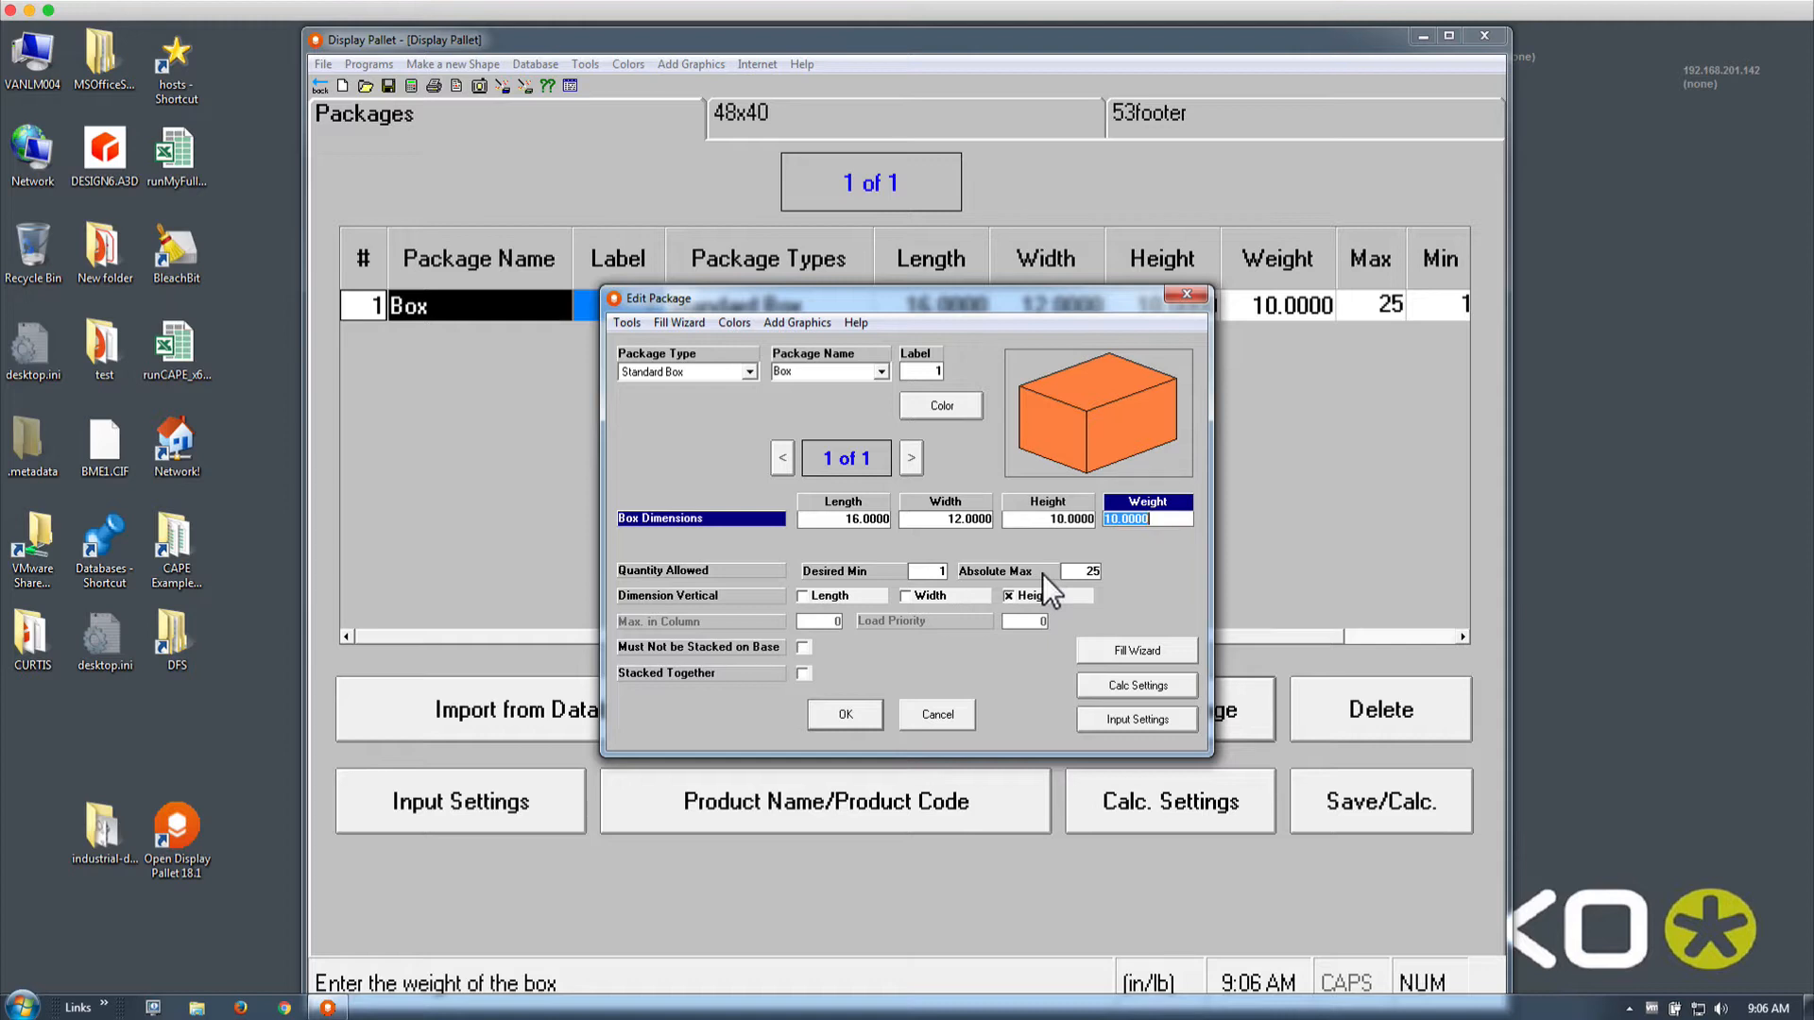
left_click(1086, 571)
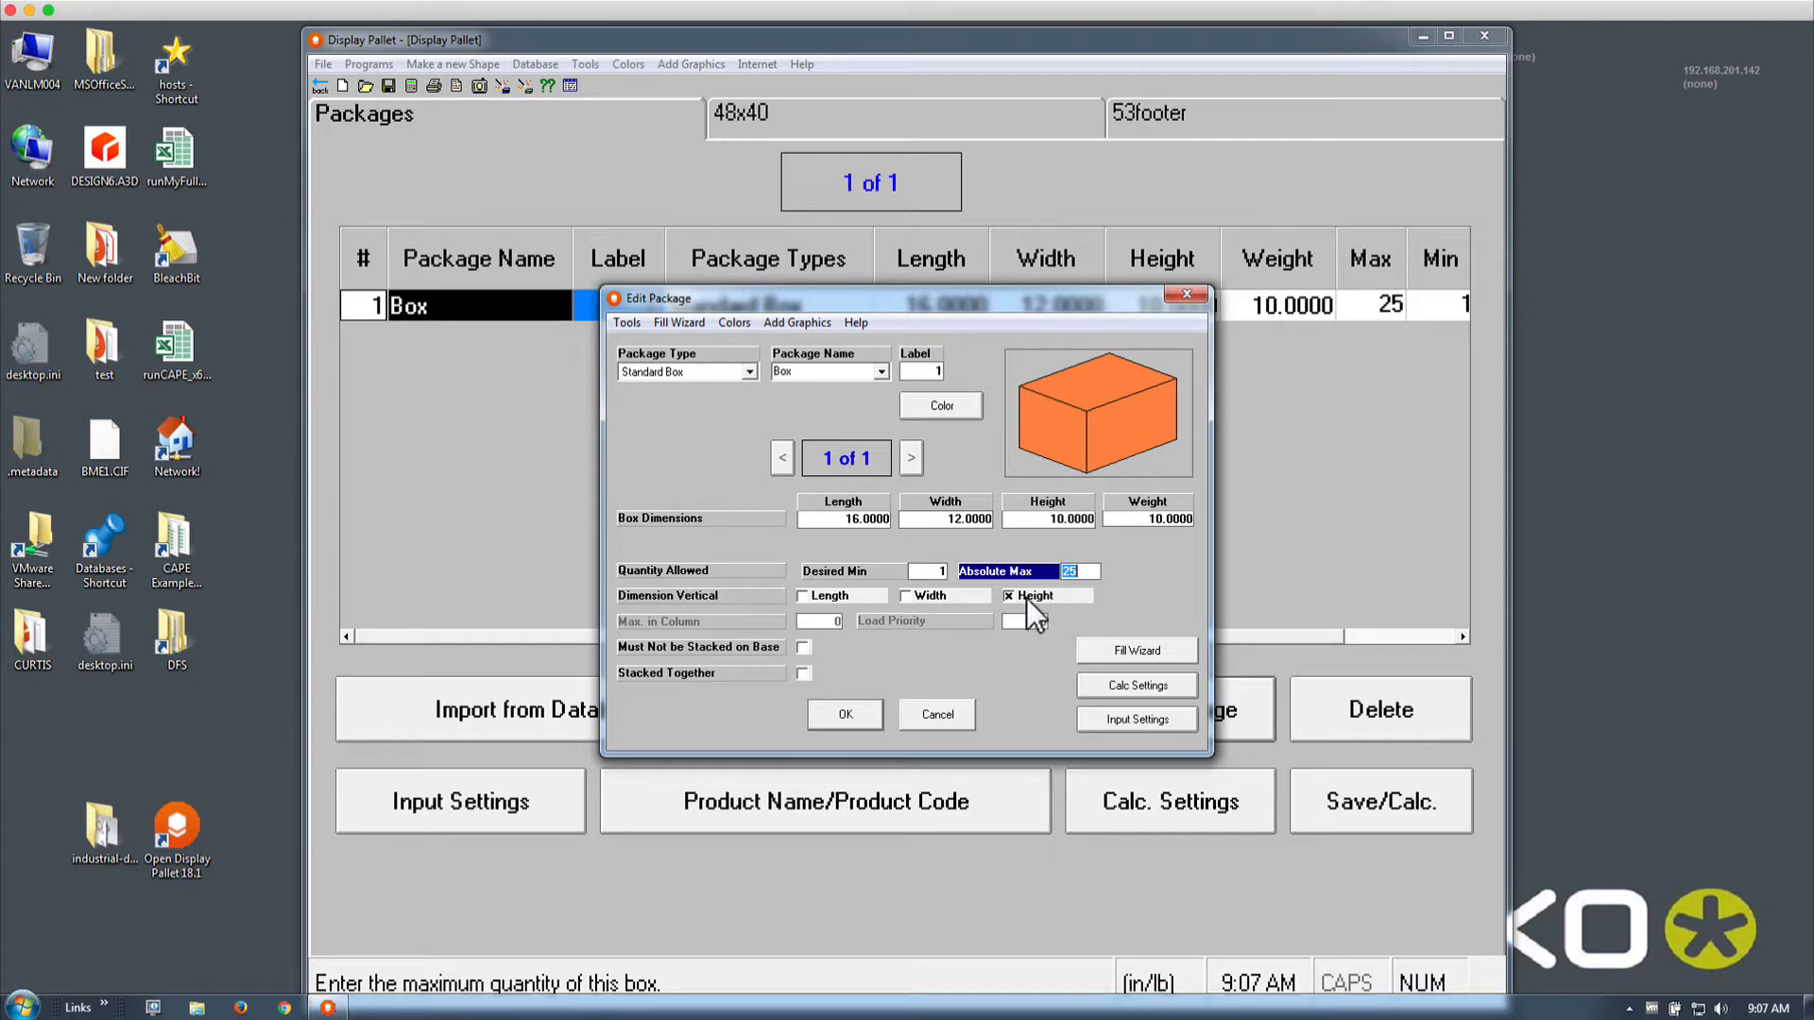
left_click(937, 599)
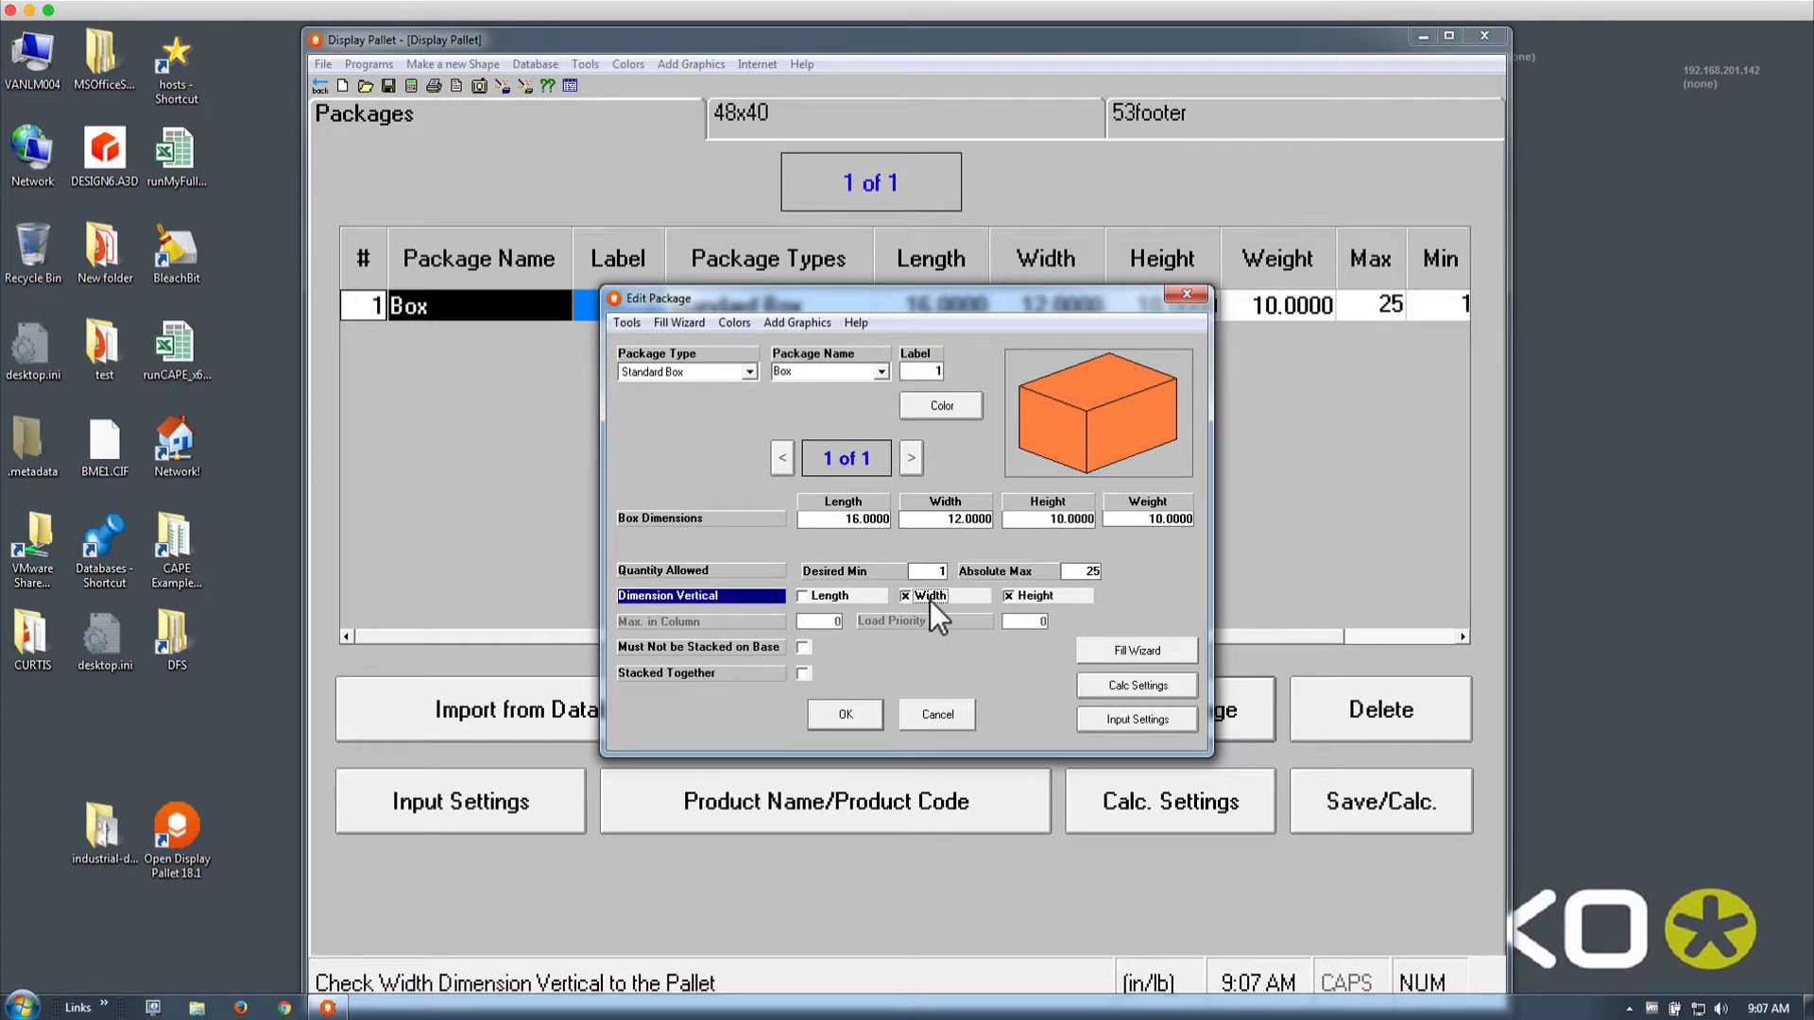
left_click(803, 596)
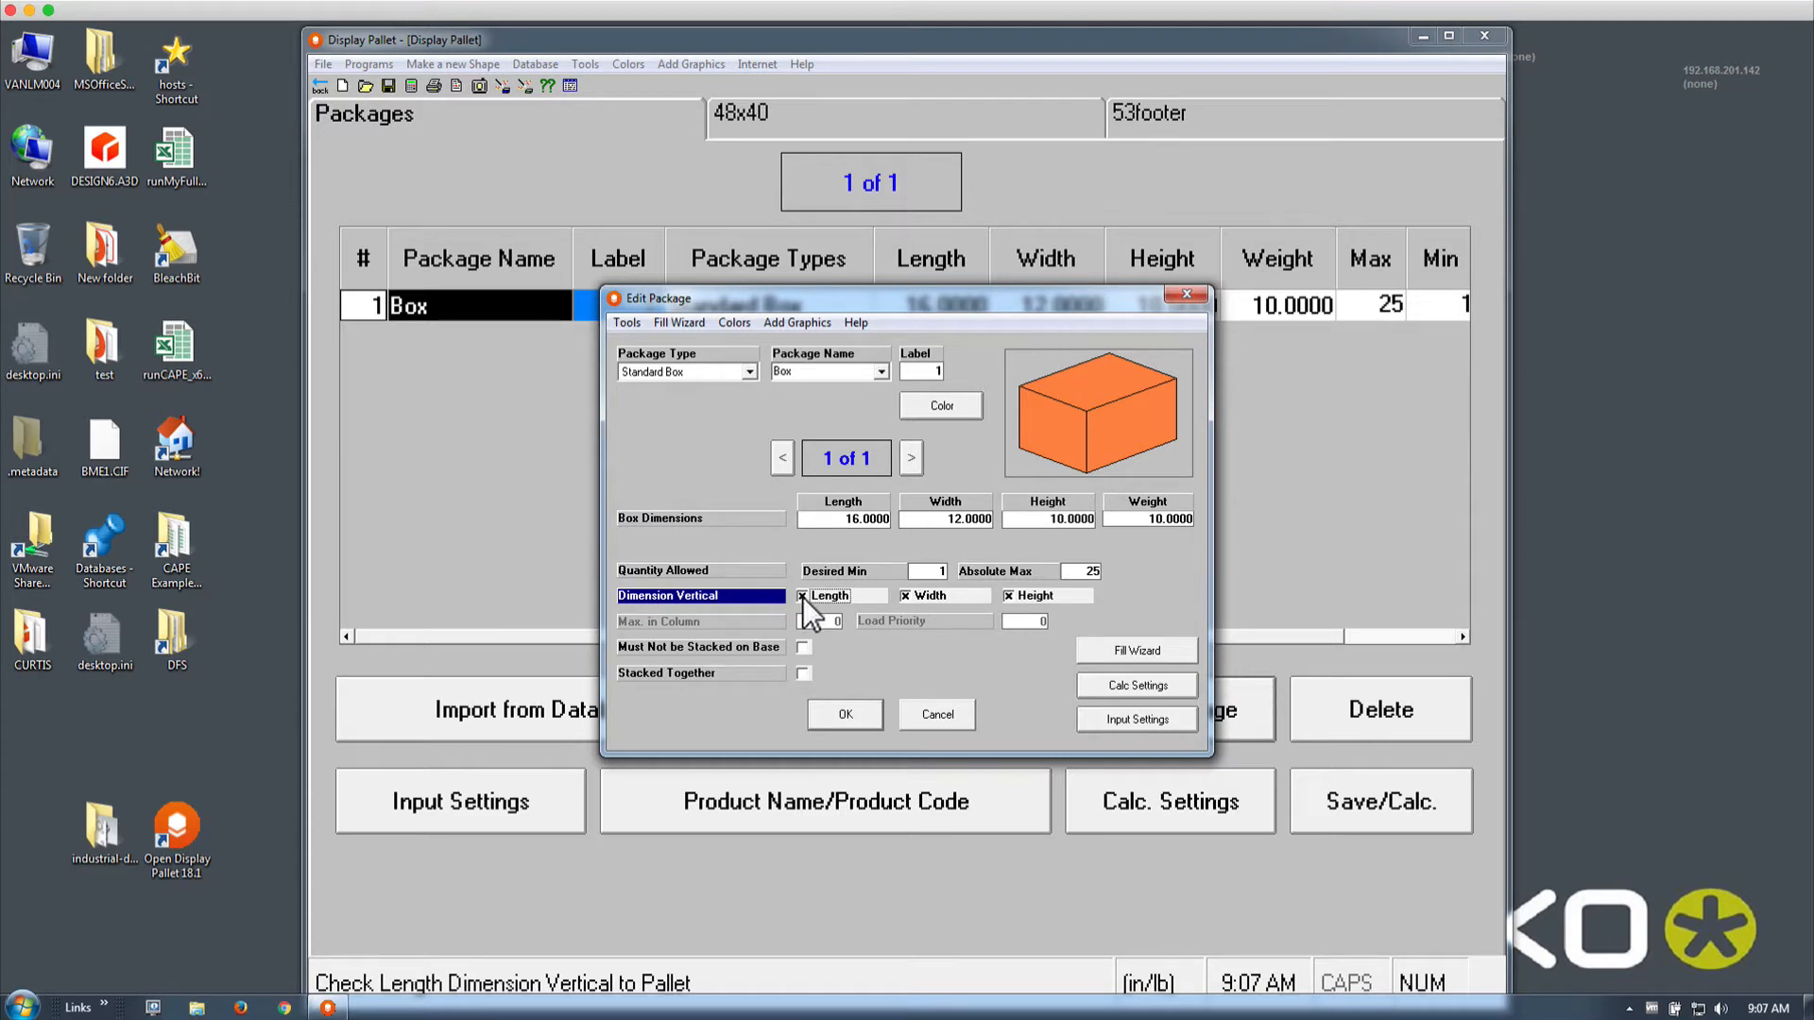
left_click(906, 596)
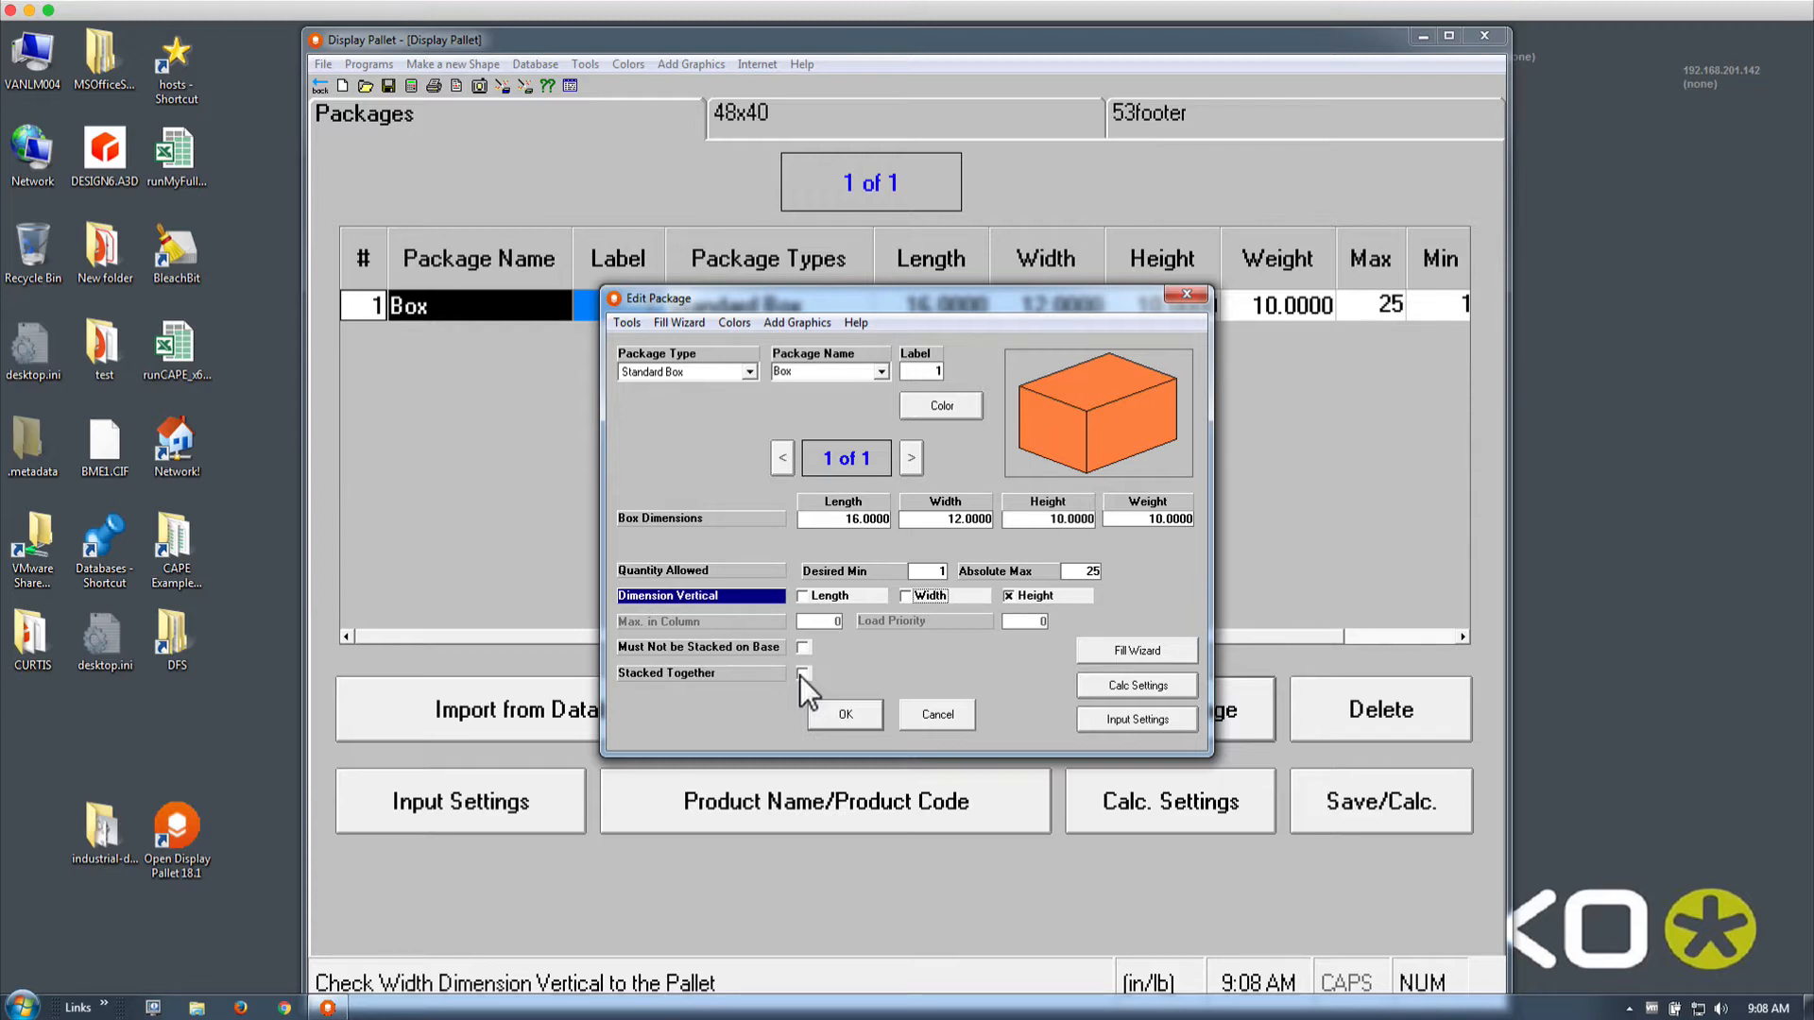
Save the Box package edits so it lists in orange with Max 25
left_click(845, 715)
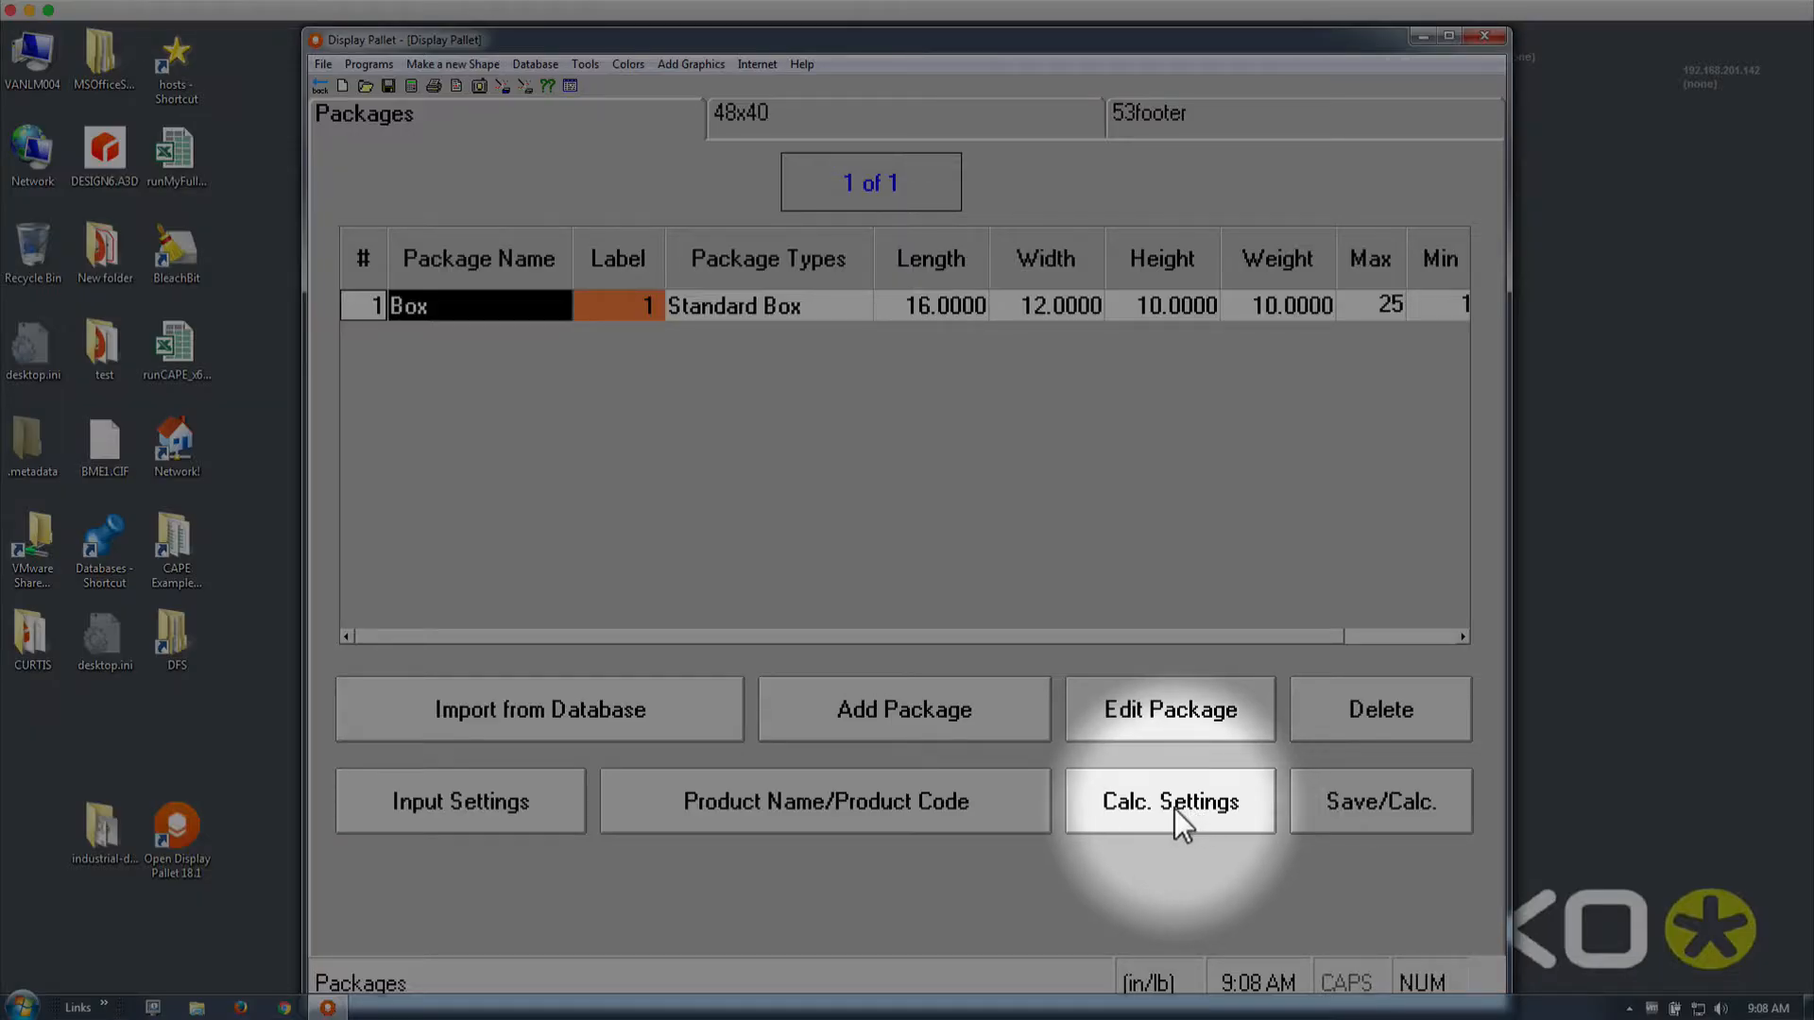
Set Order Fulfillment calculation to the Single Package Algorithm with no loading restrictions
left_click(1176, 809)
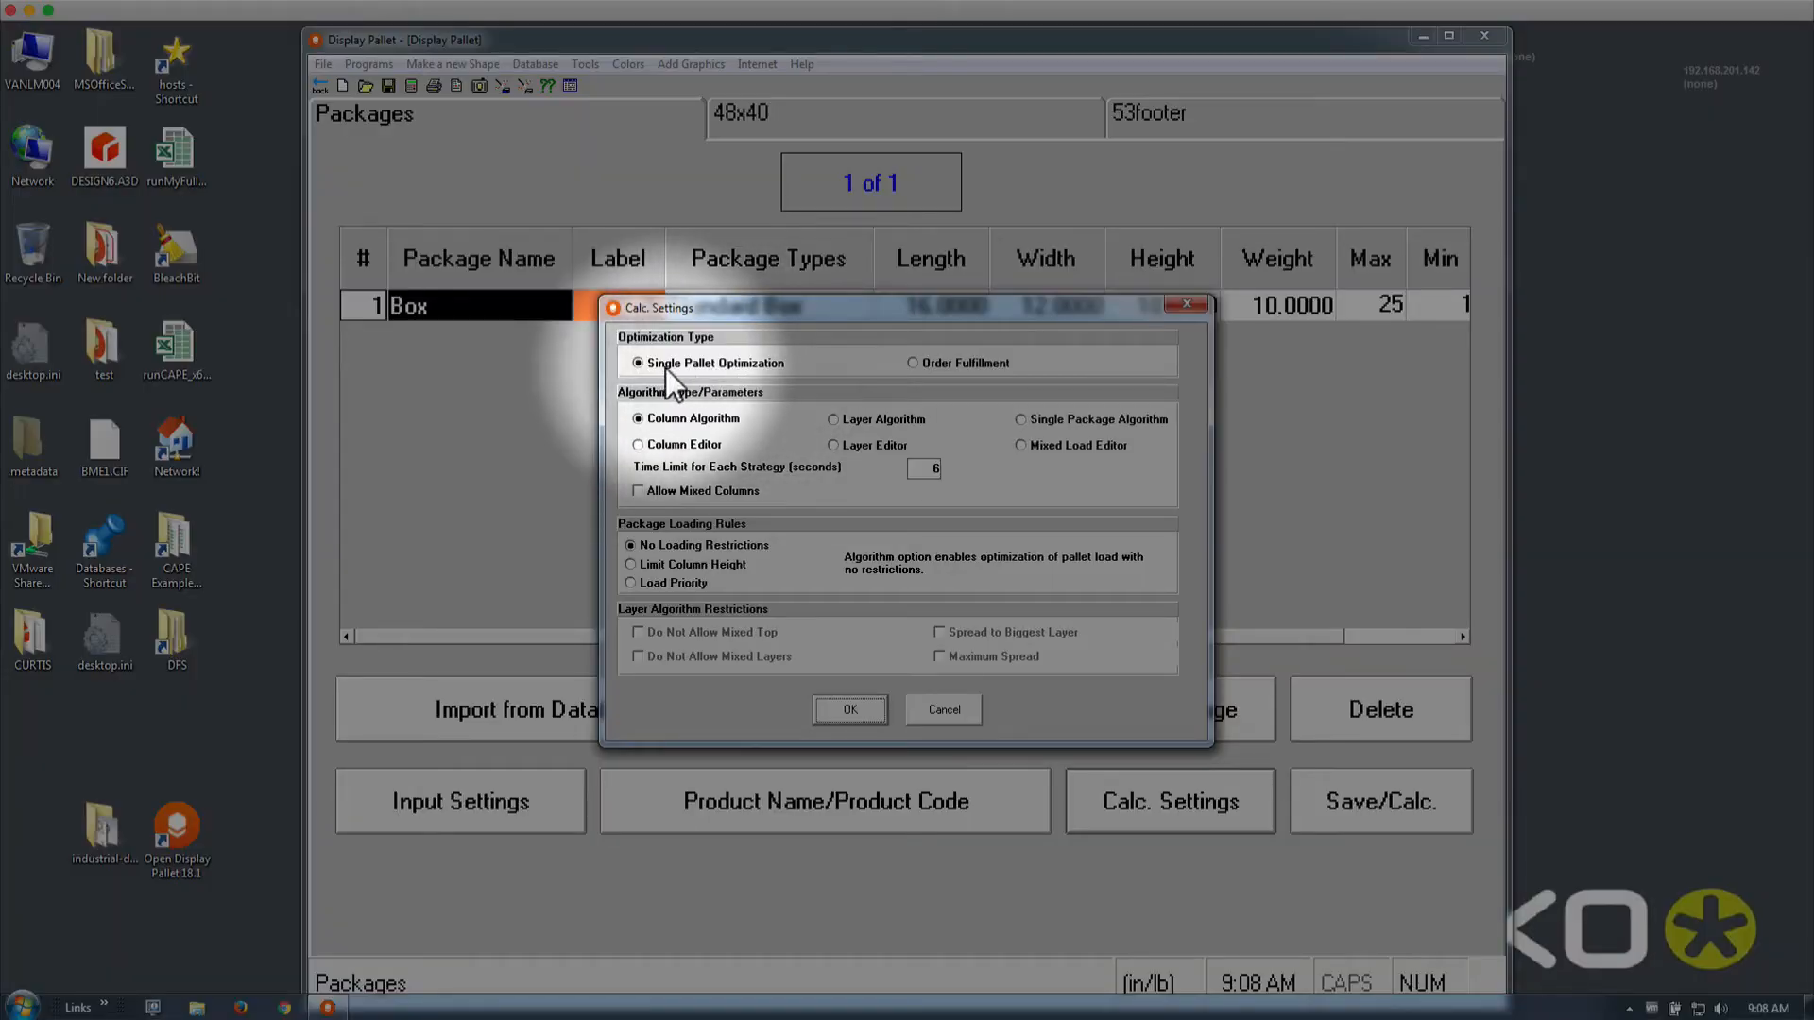
left_click(1038, 419)
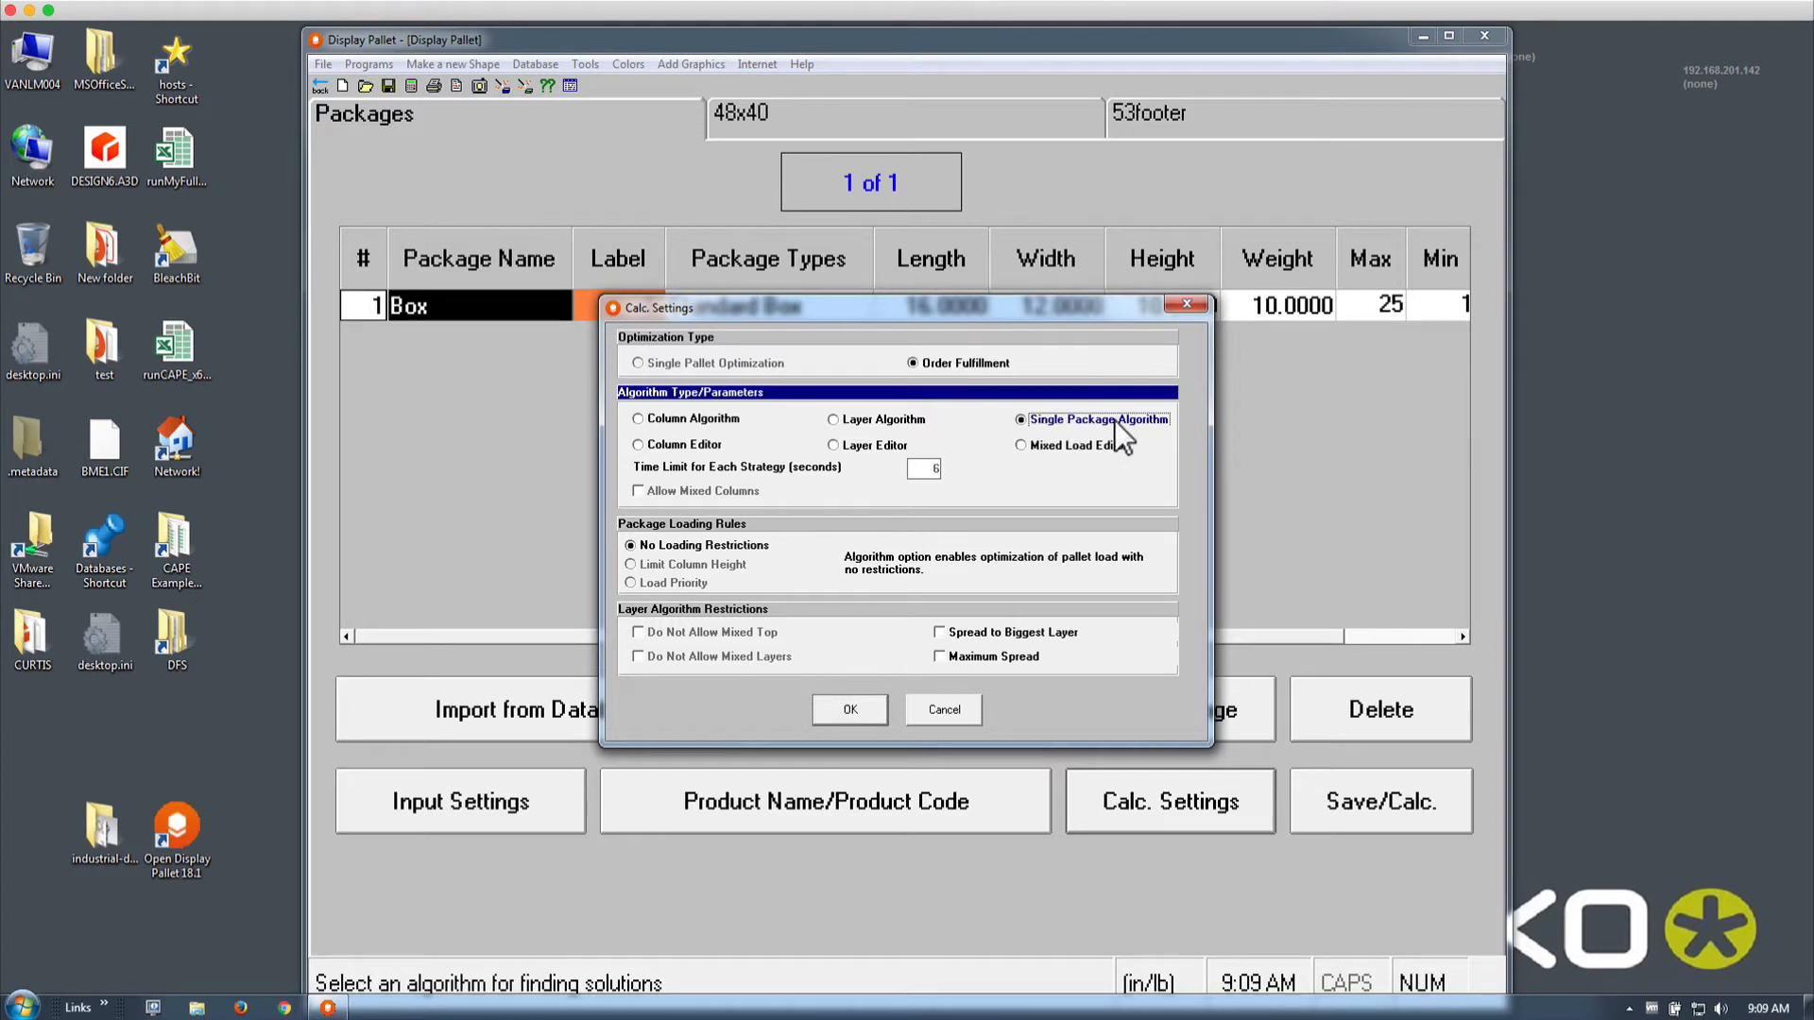
left_click_drag(681, 302, 860, 381)
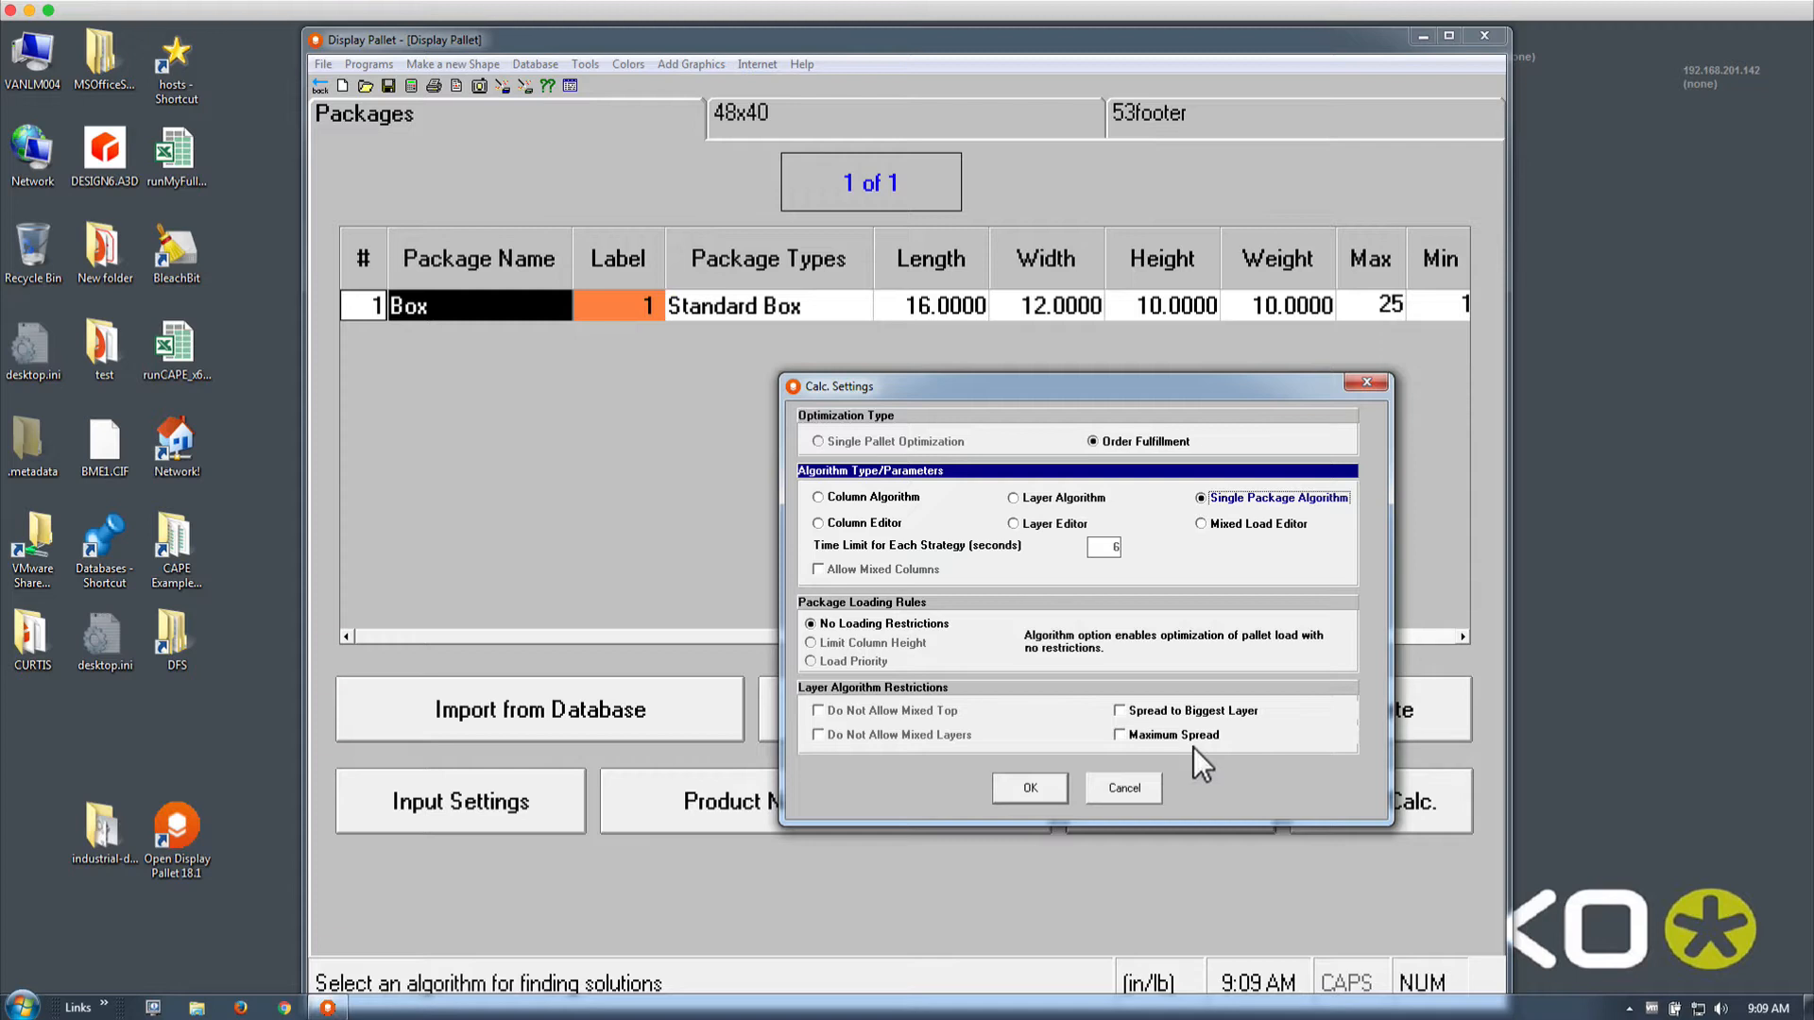
left_click(1026, 790)
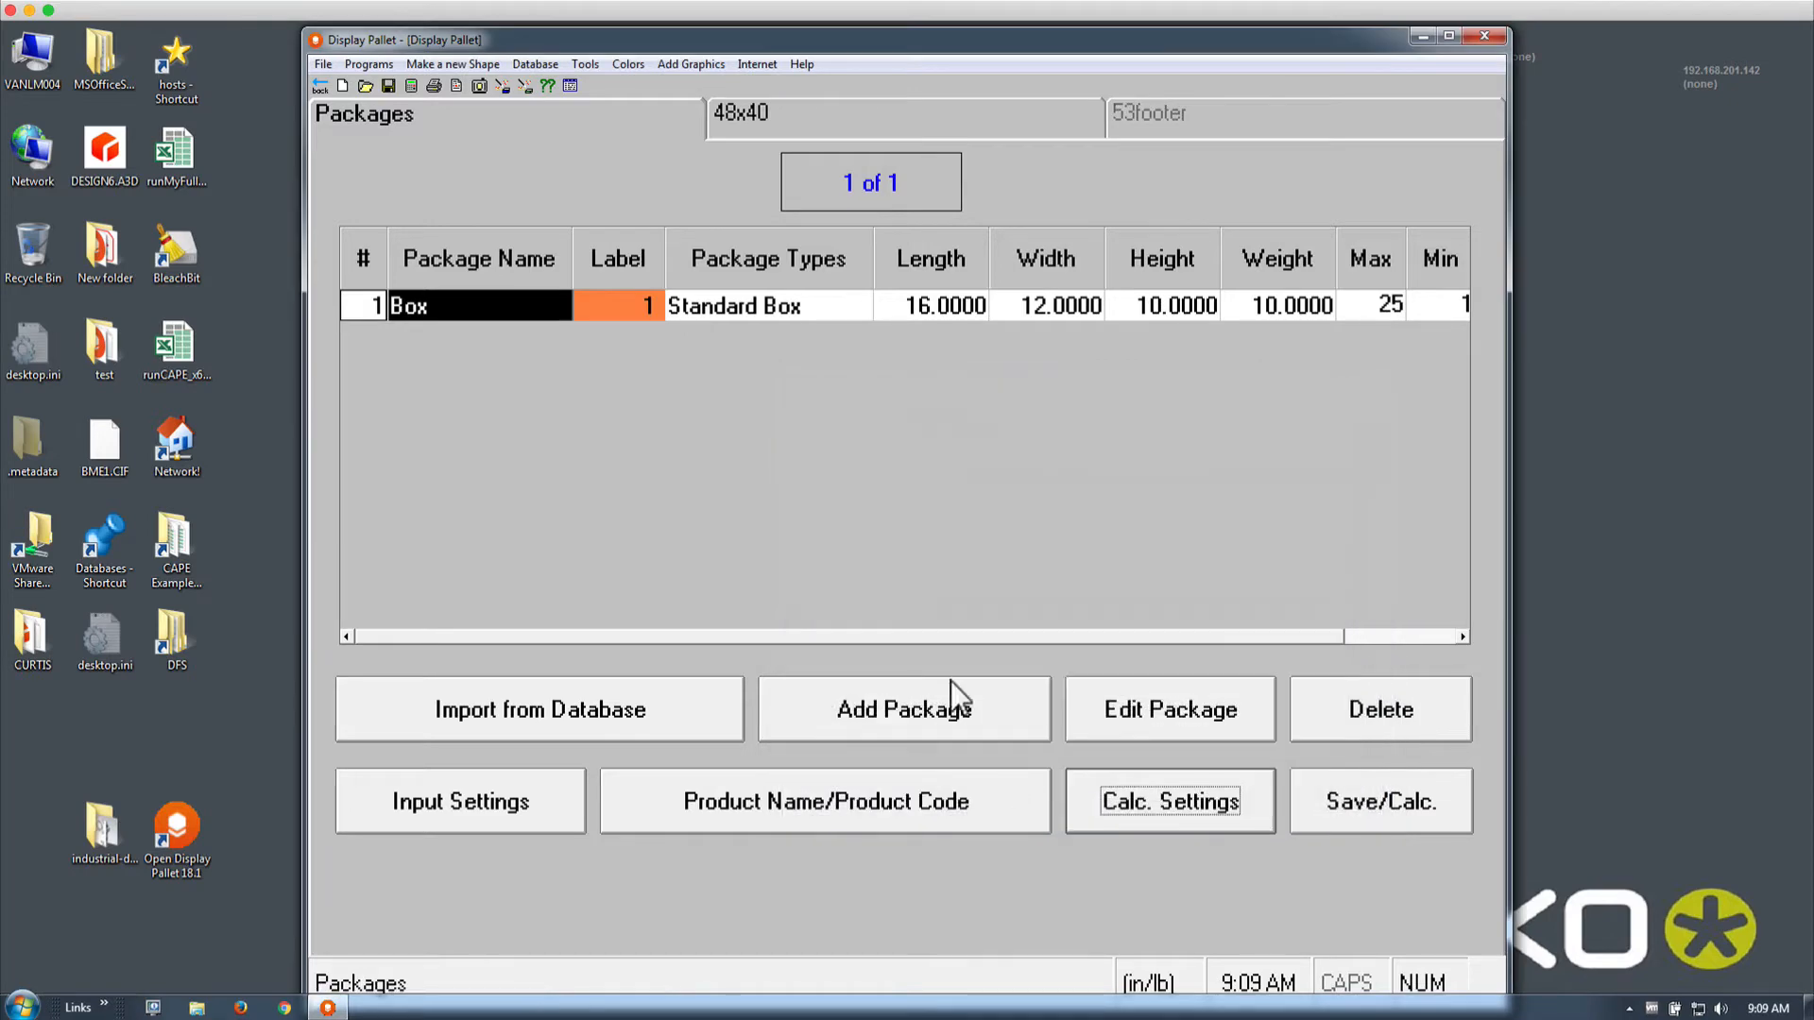
Calculate the 48x40 load (25 boxes, 45.5 high, 56.2% cube) and return to the packages
left_click(410, 86)
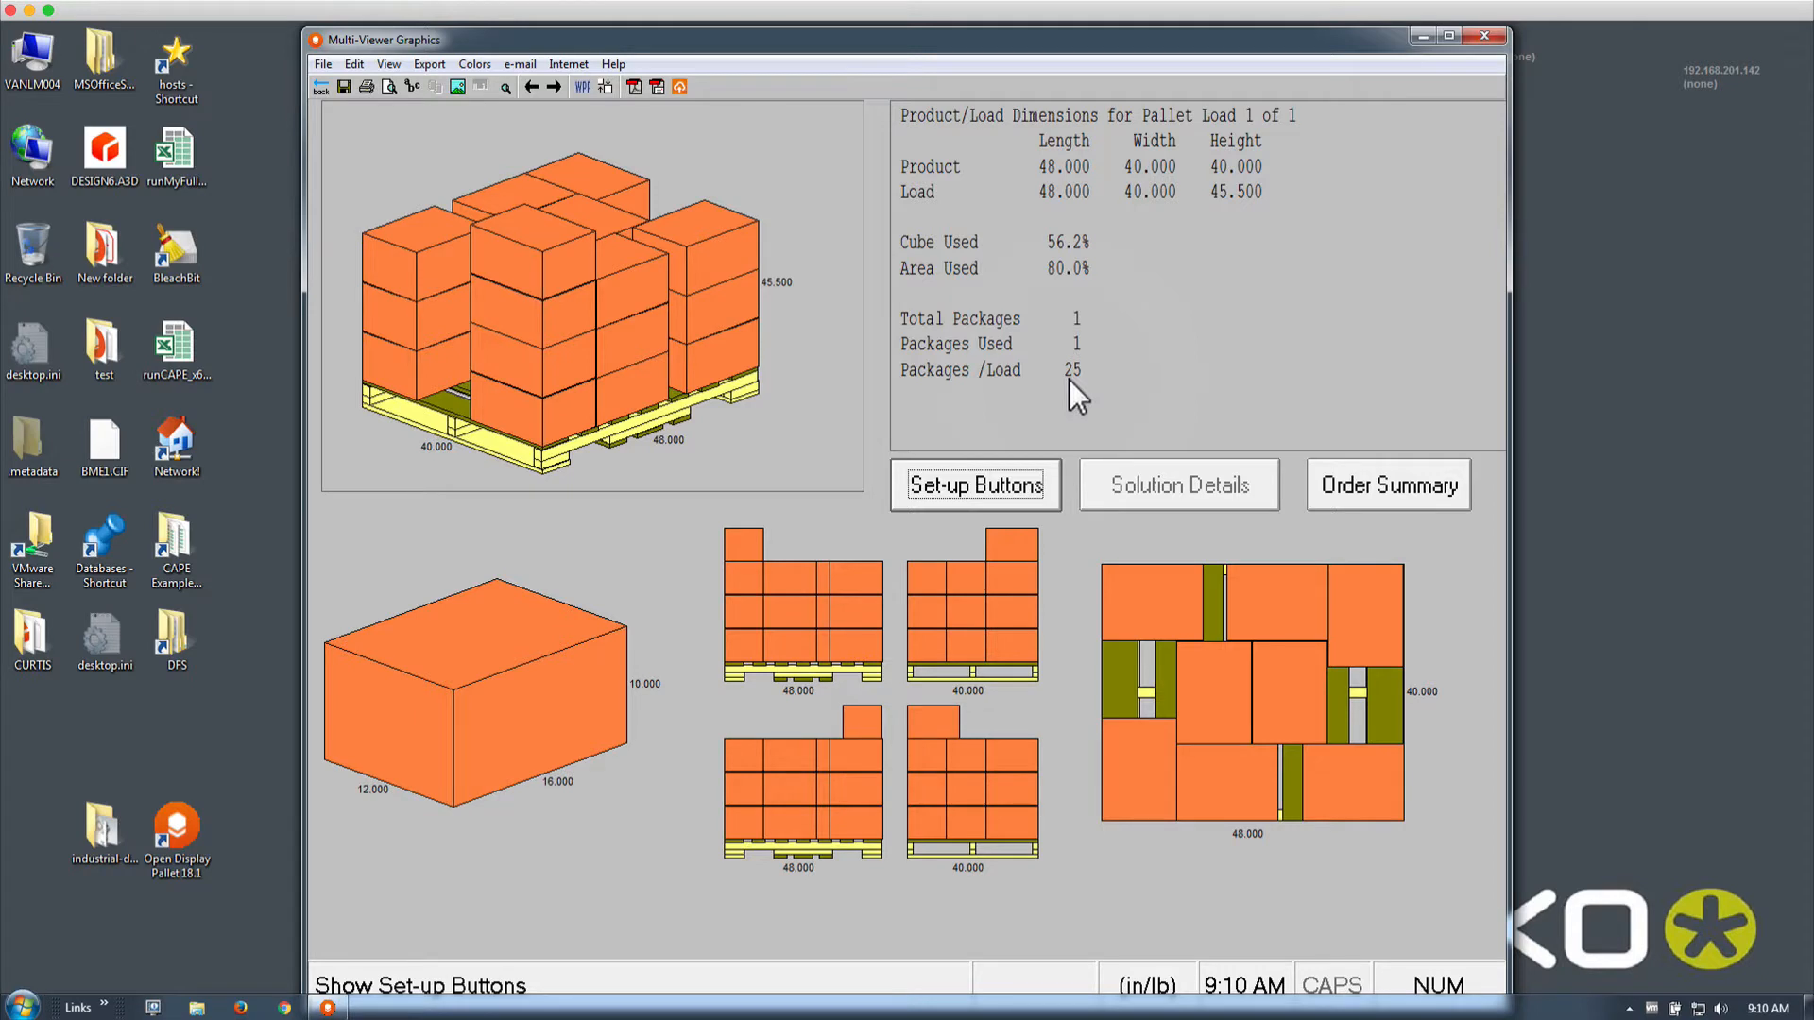
left_click(325, 87)
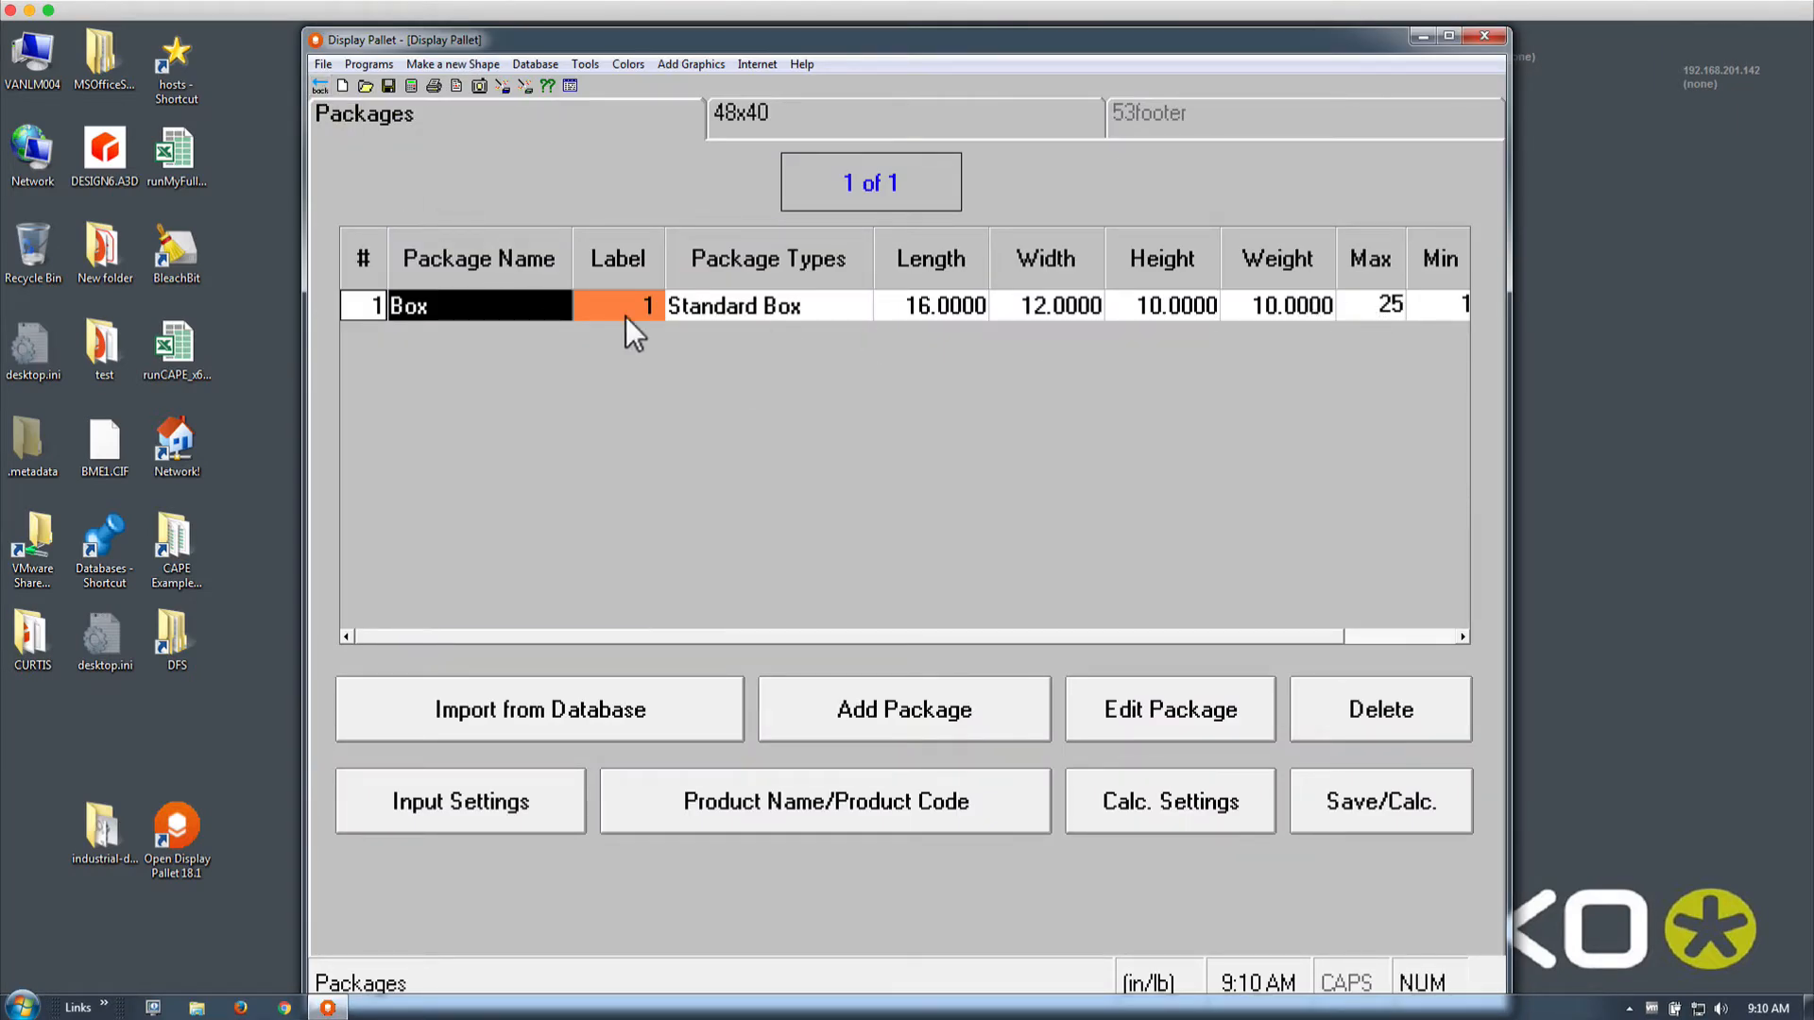
Change Box Quantity Allowed to 50 and recalculate, yielding 40 boxes at 89.9% cube
double_click(527, 308)
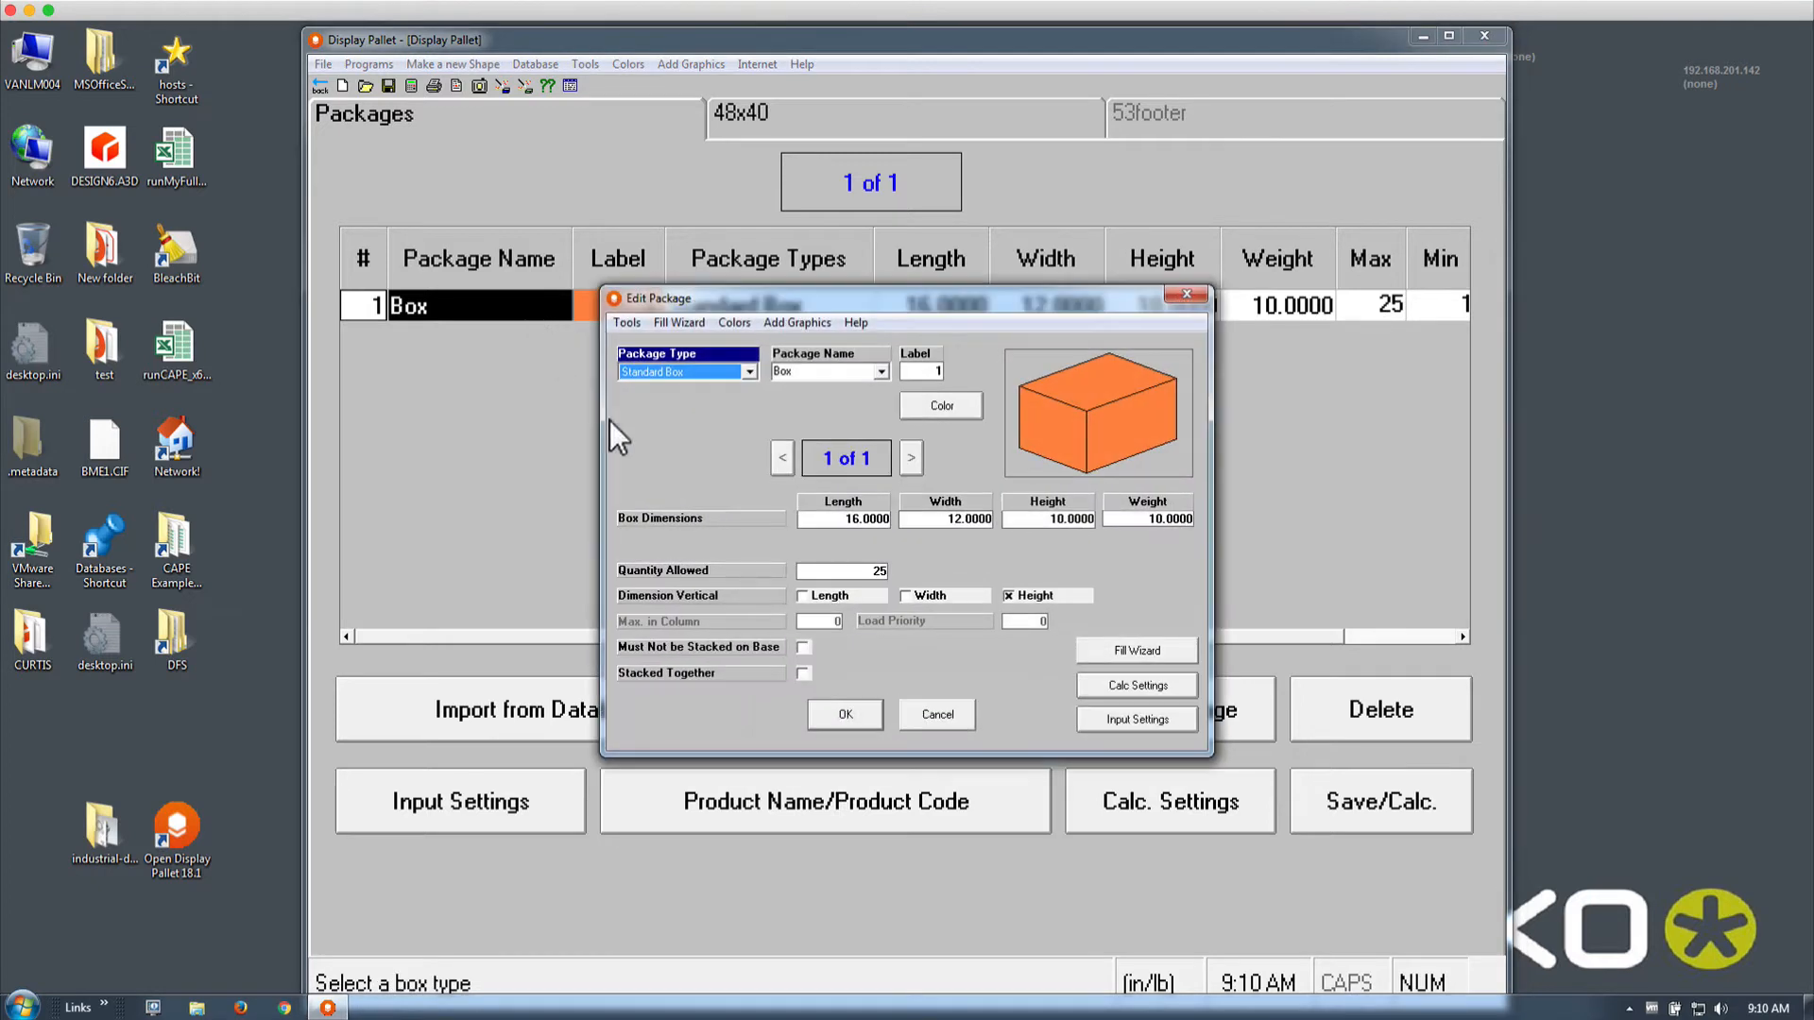
left_click(860, 571)
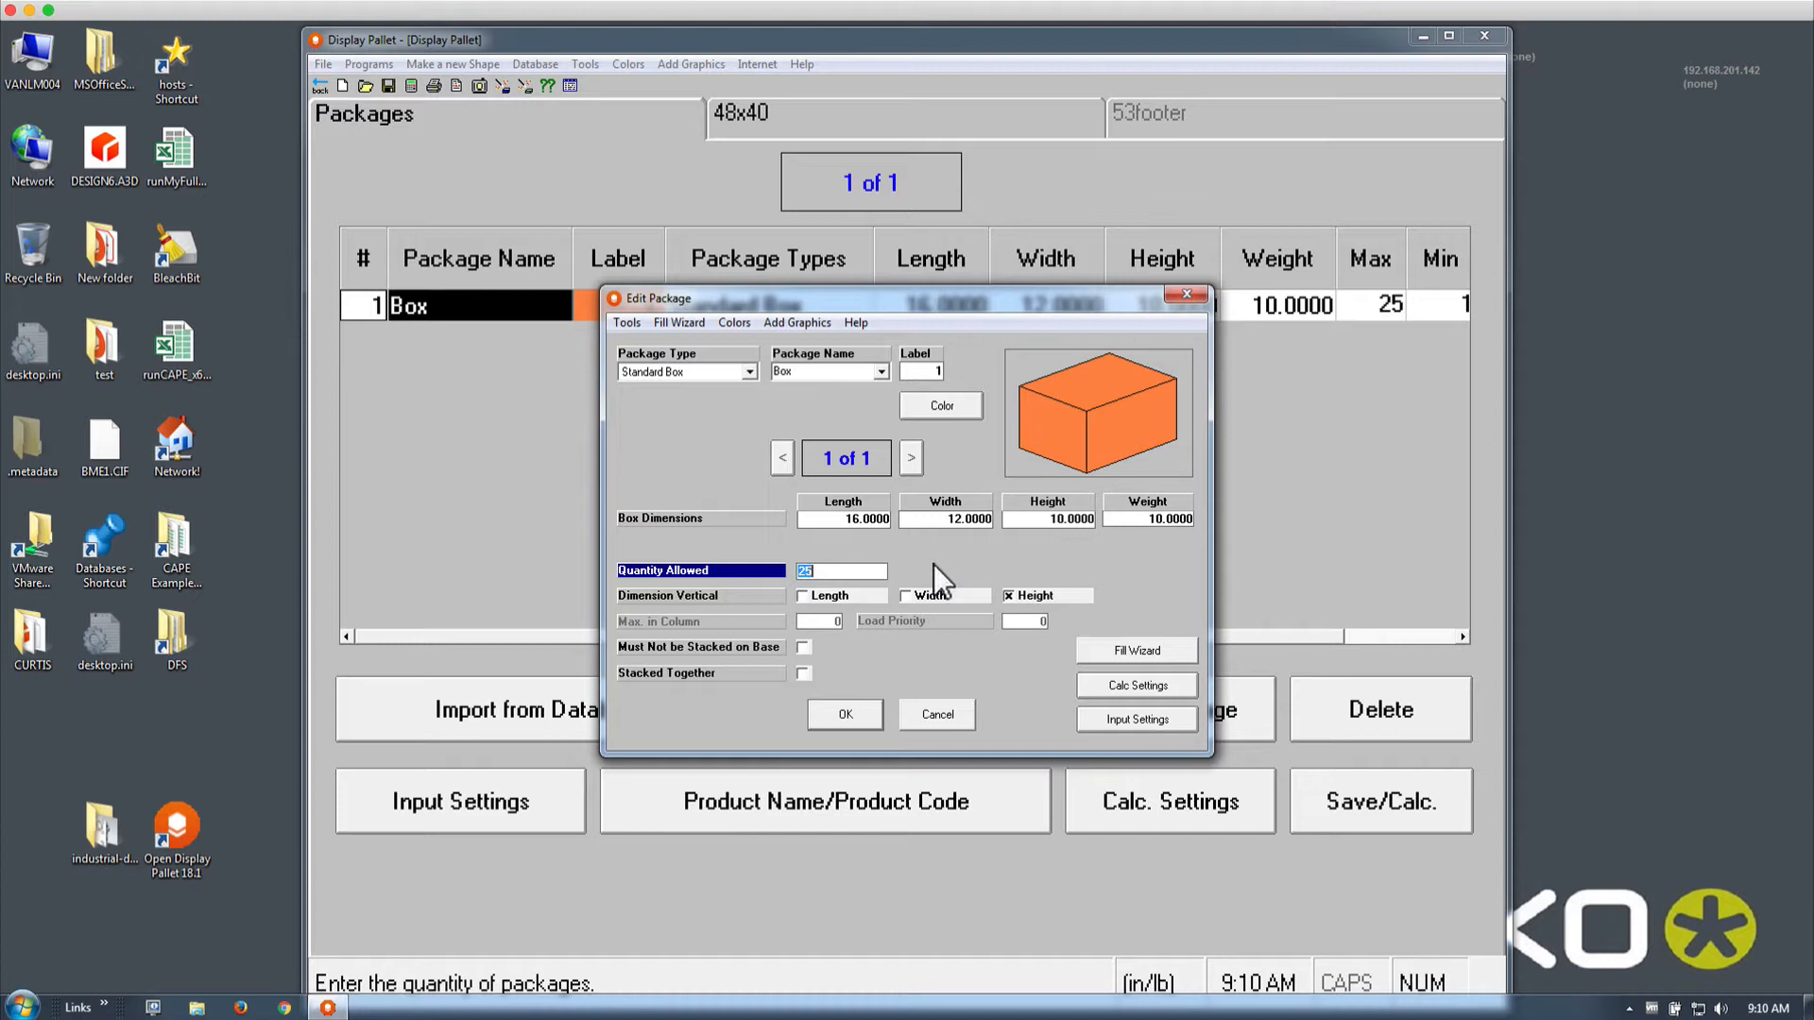
type("50")
key("Tab")
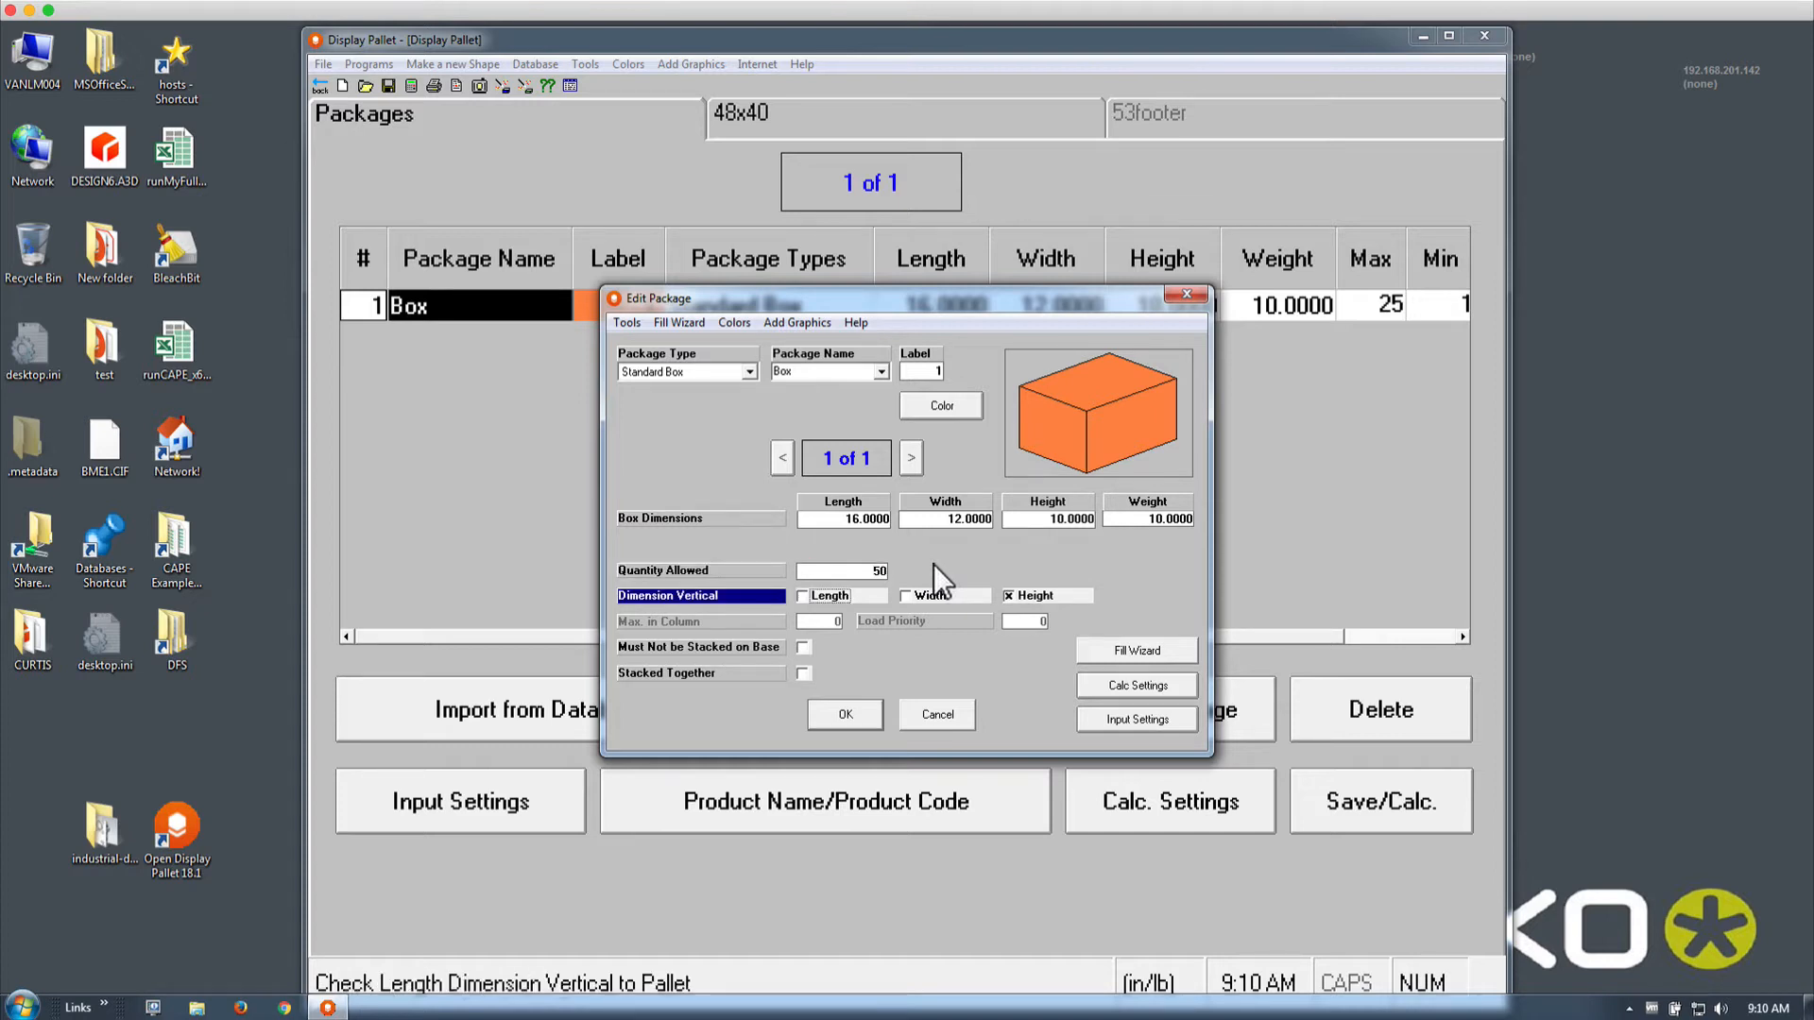
left_click(831, 716)
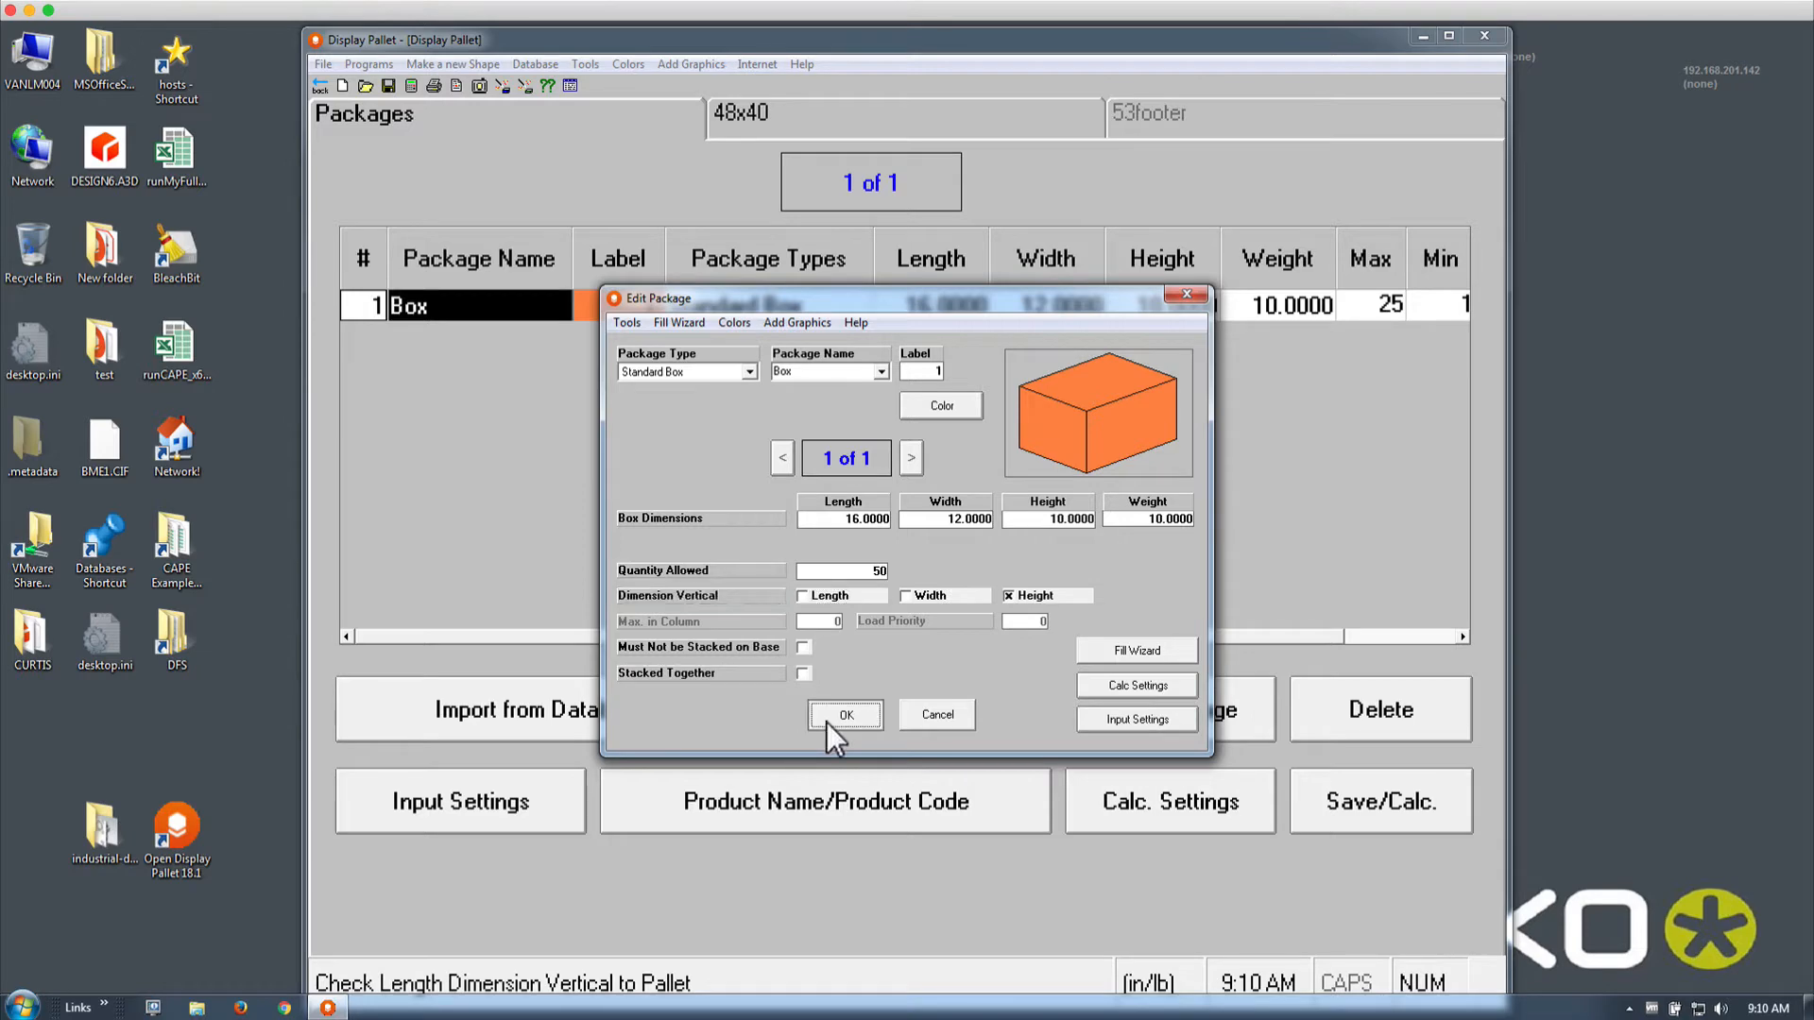
left_click(410, 86)
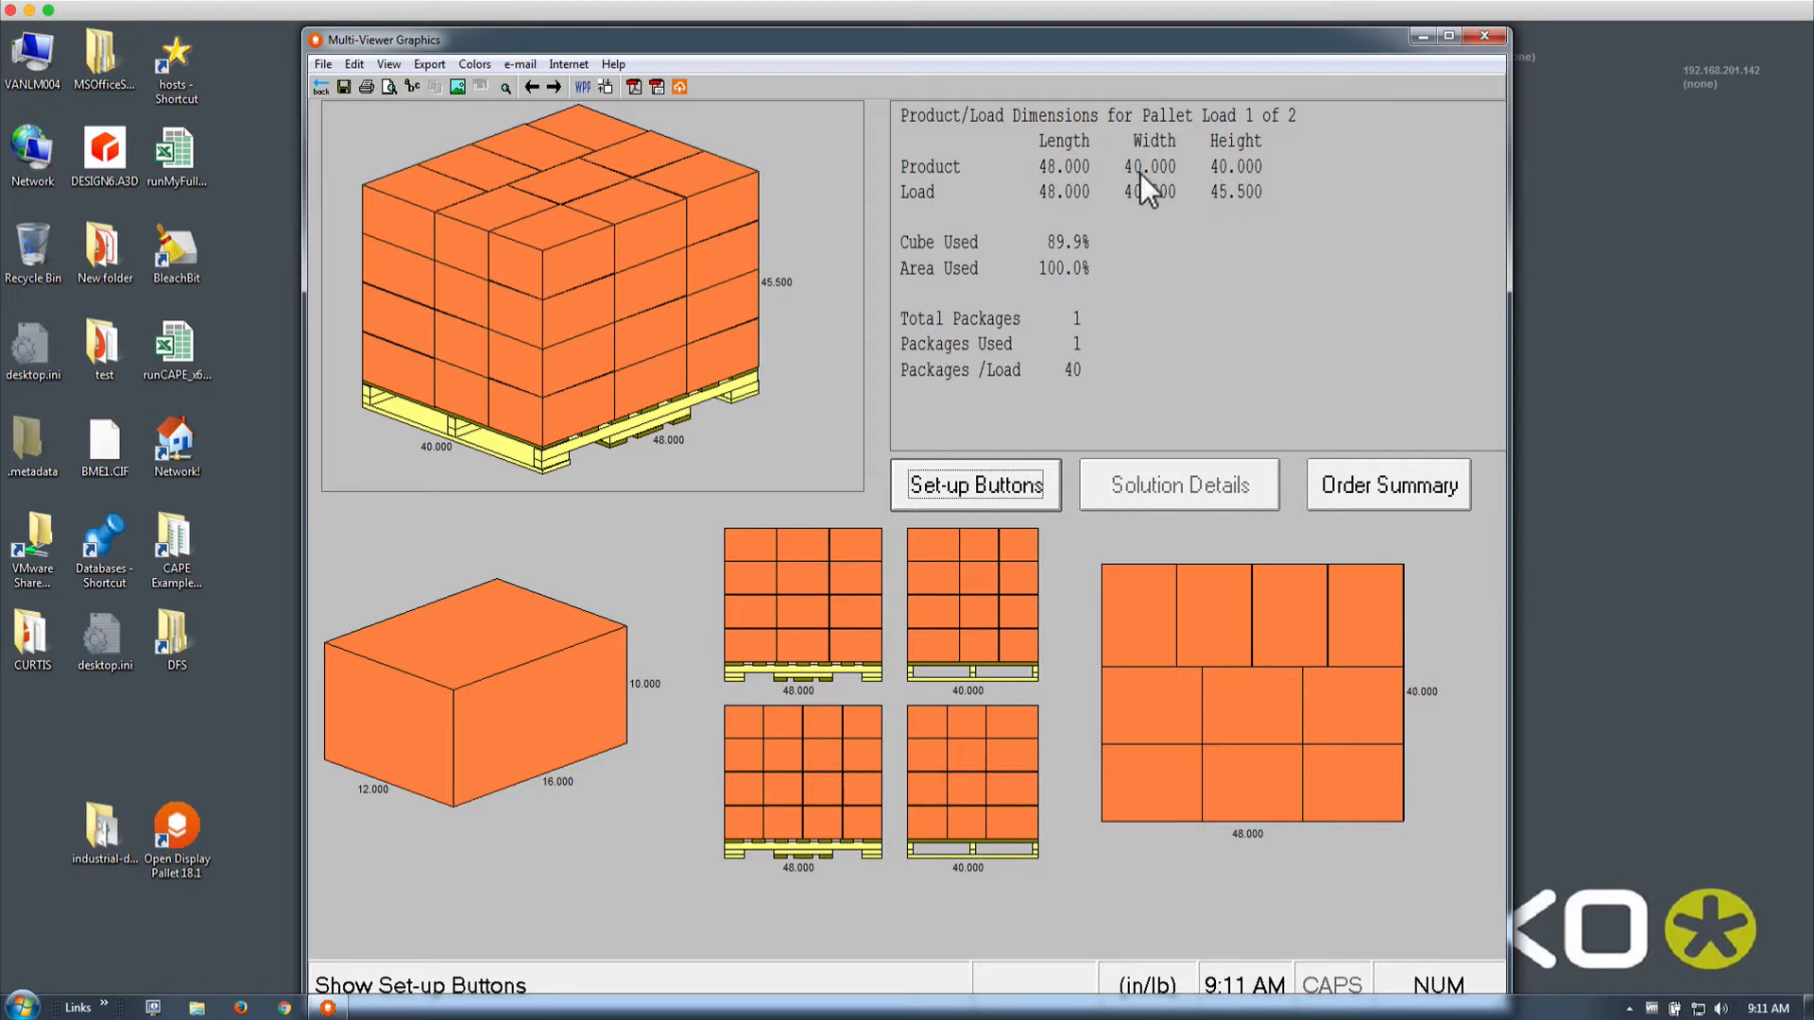
left_click(320, 87)
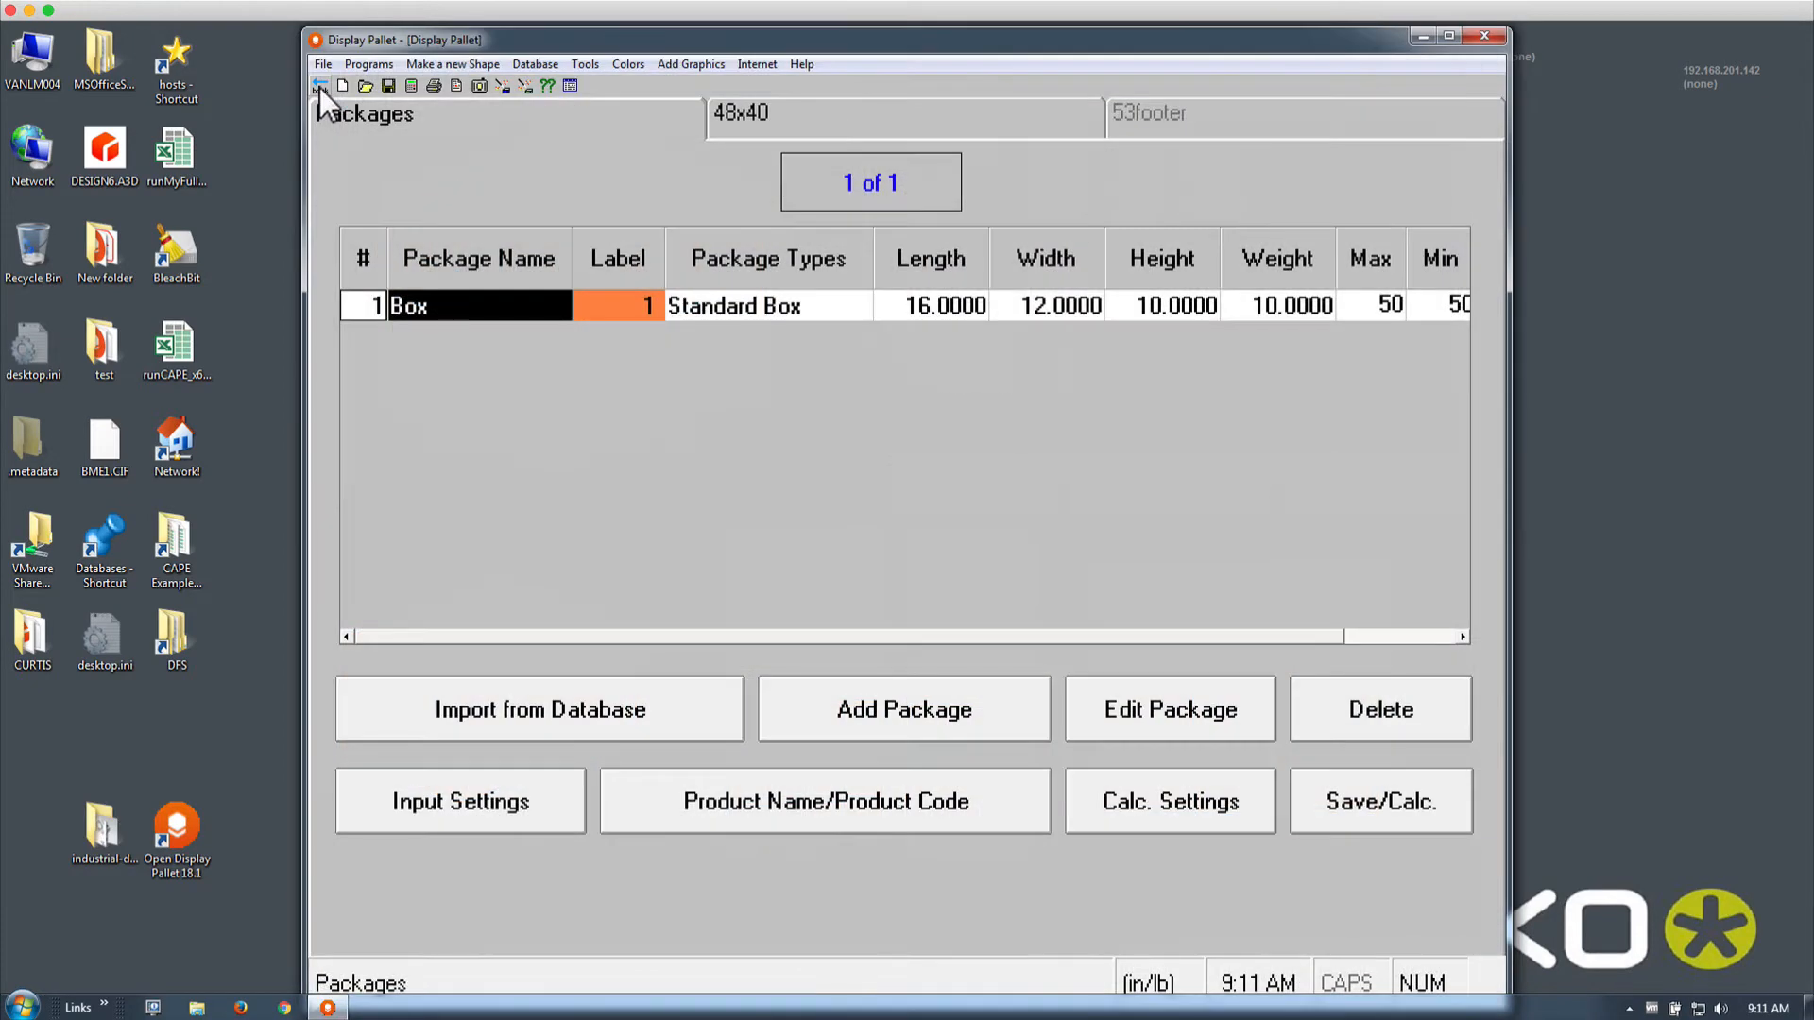
left_click(774, 122)
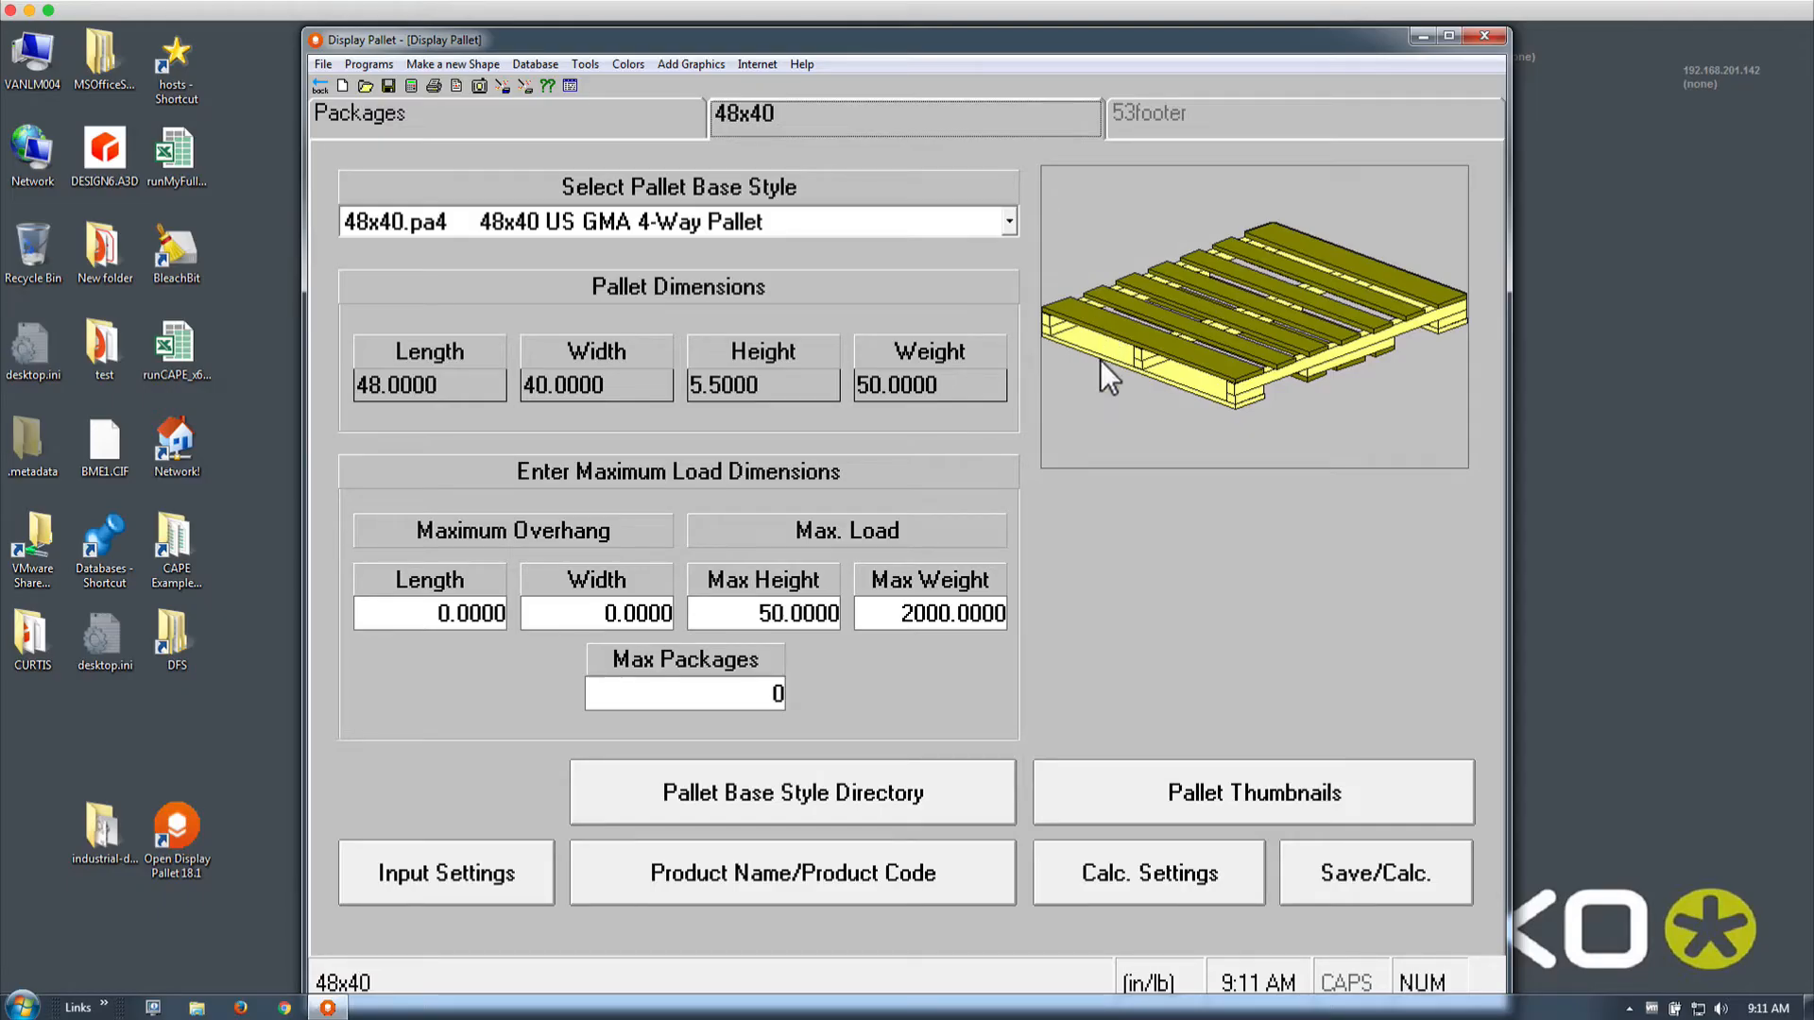
left_click(408, 118)
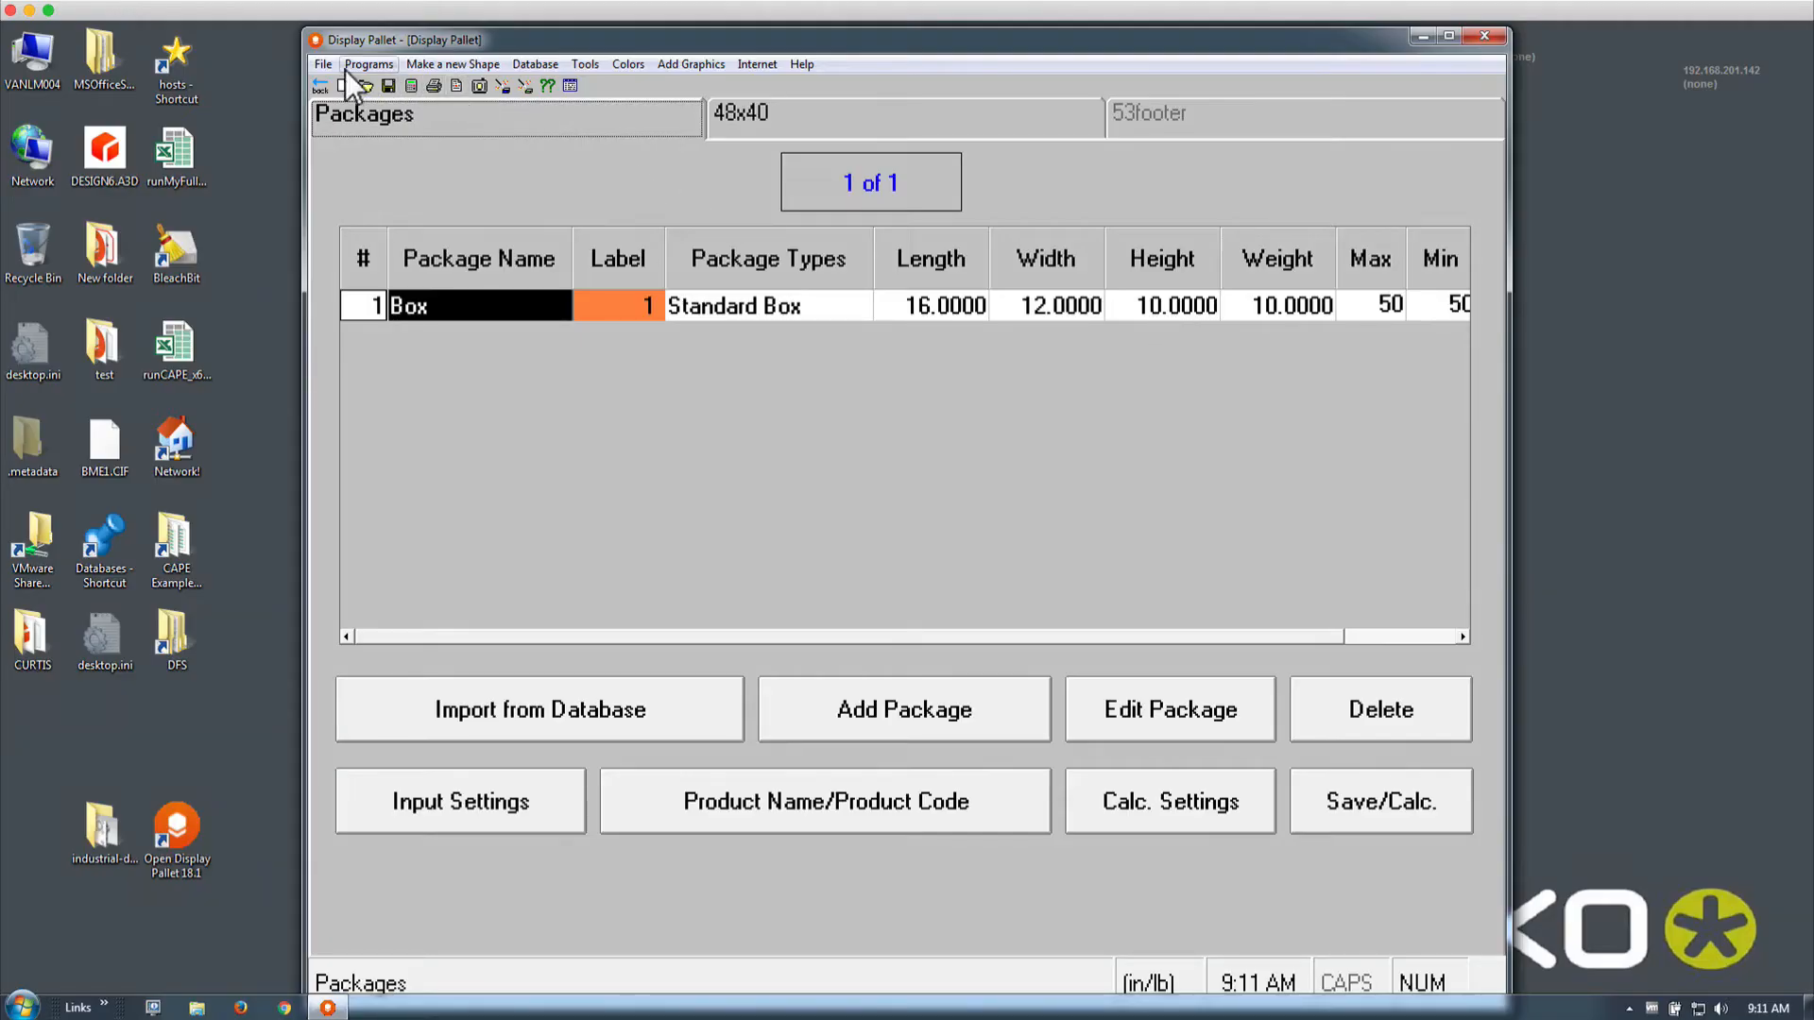
left_click(410, 85)
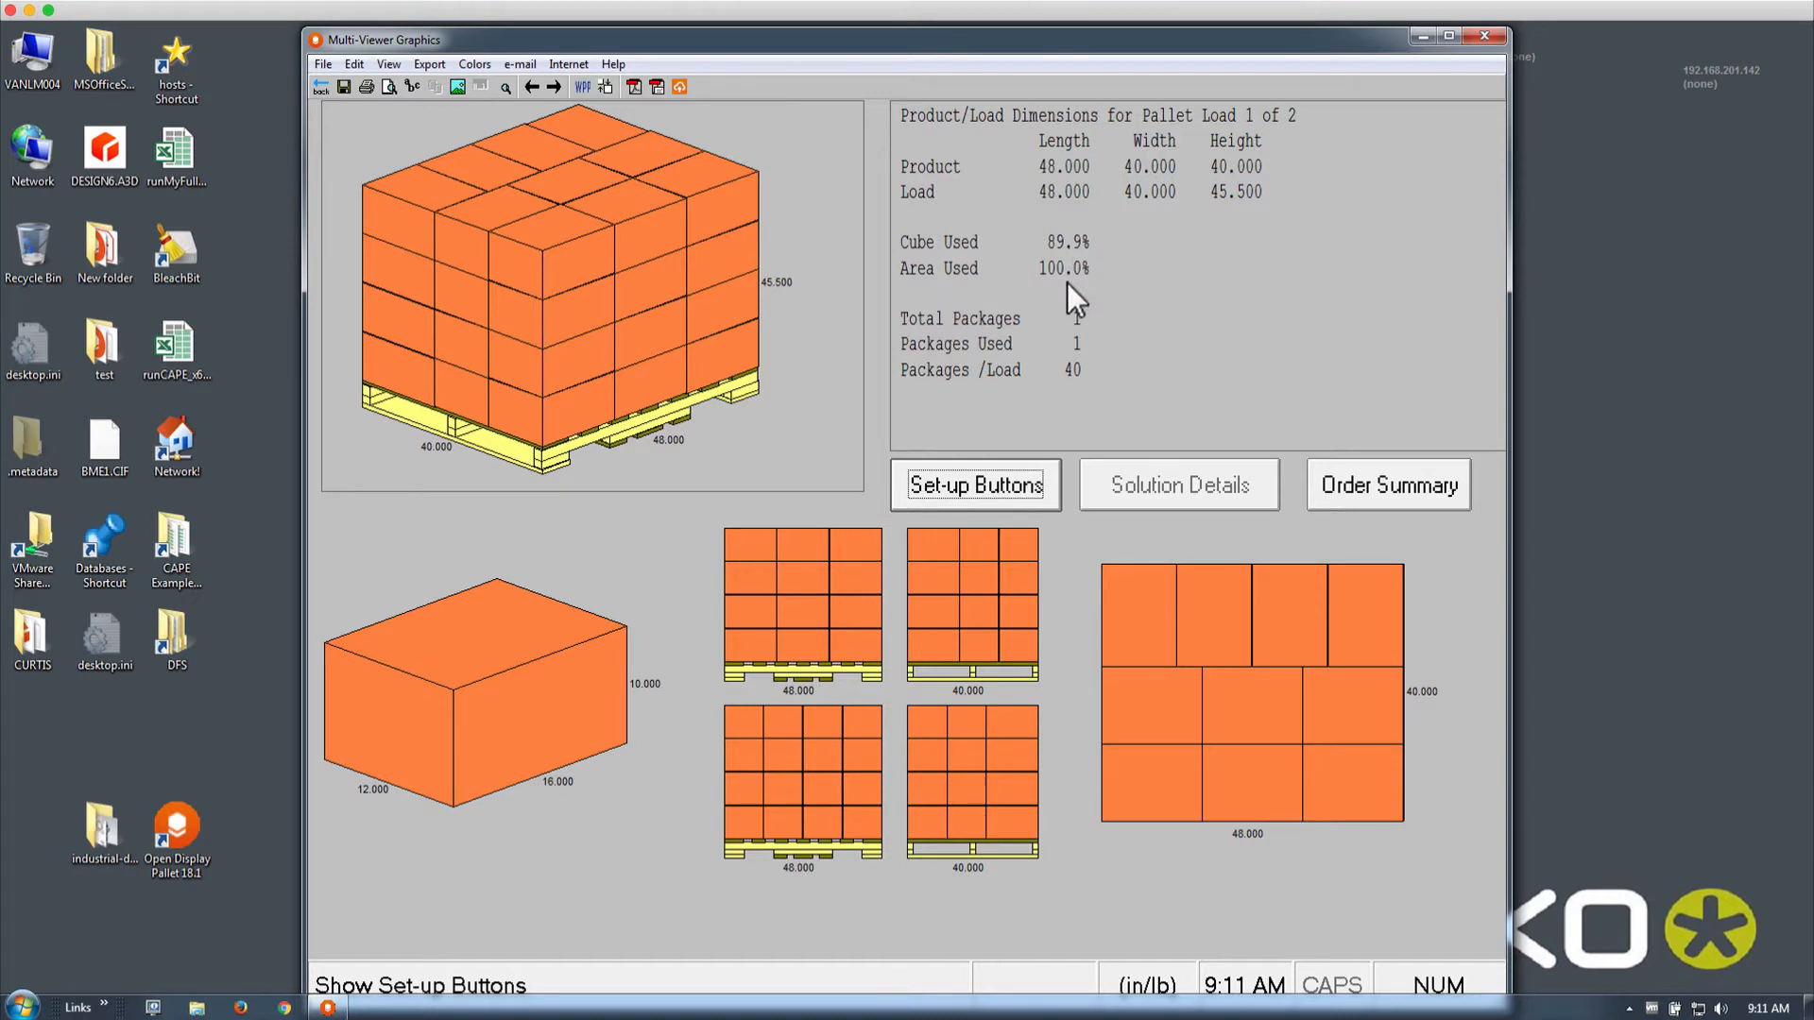
Set the main diagram to the loaded 48x40 pallet in Corner View
left_click(972, 491)
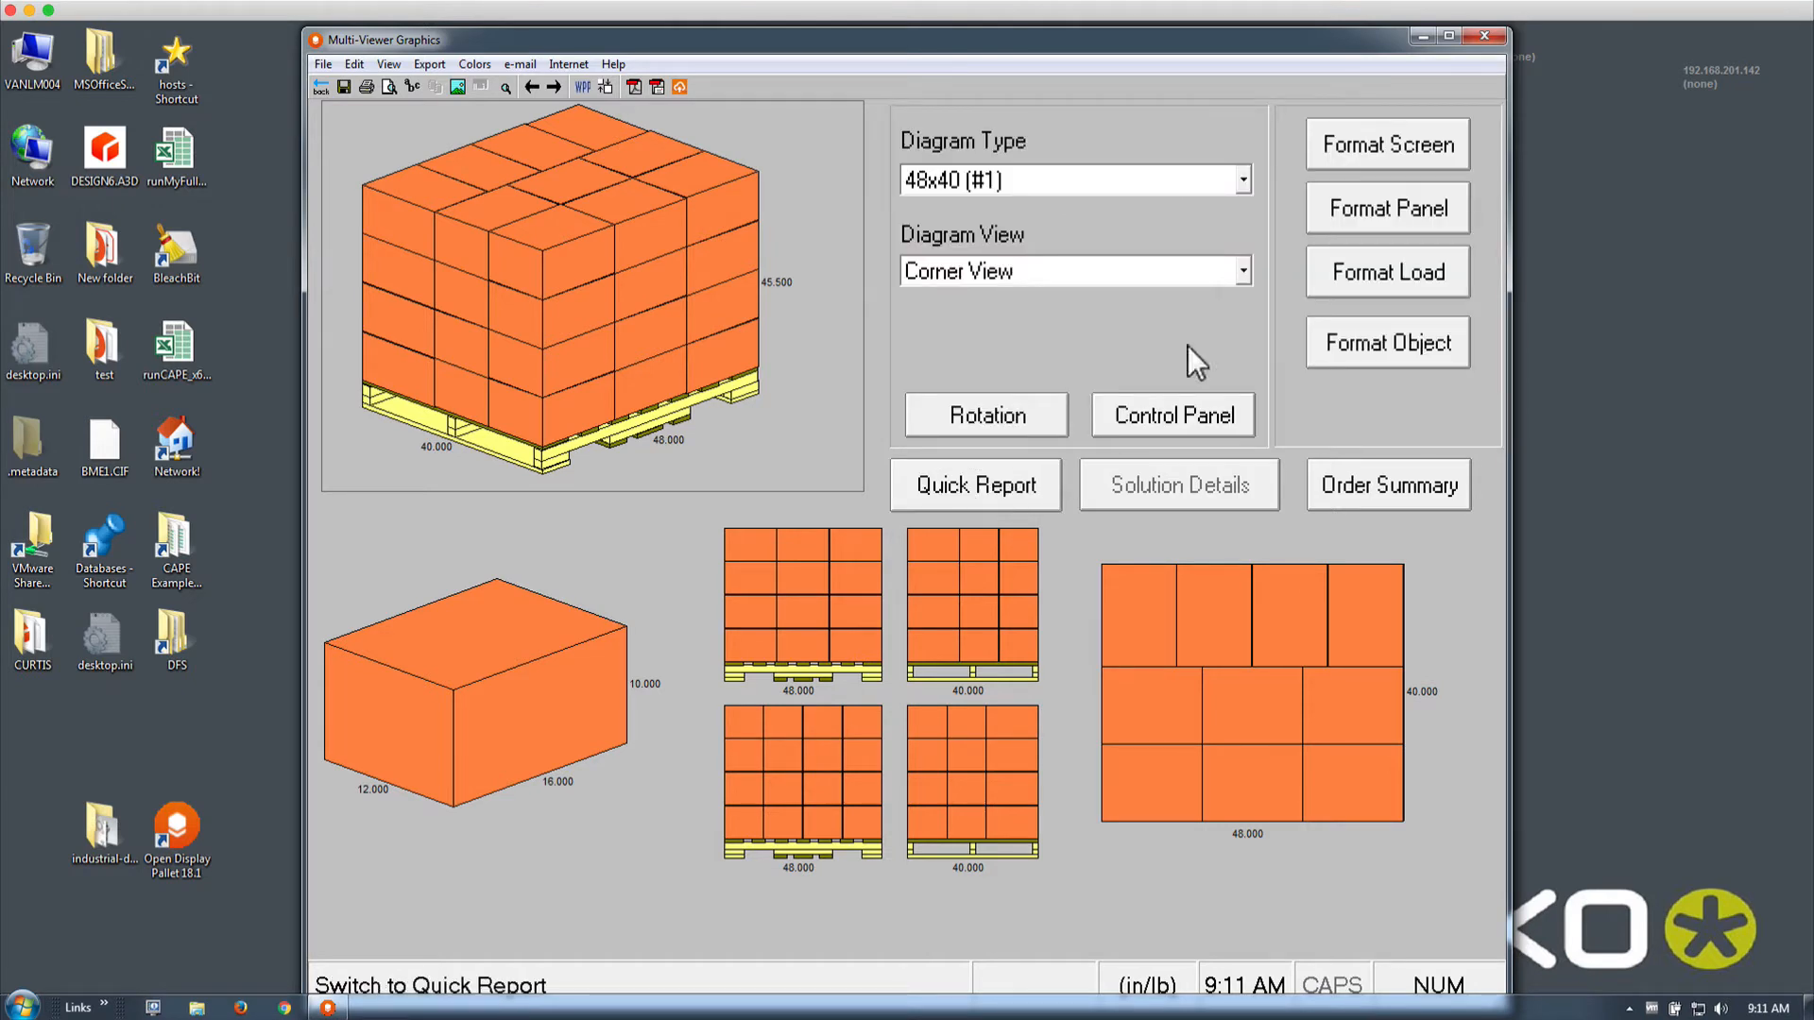
left_click(1243, 181)
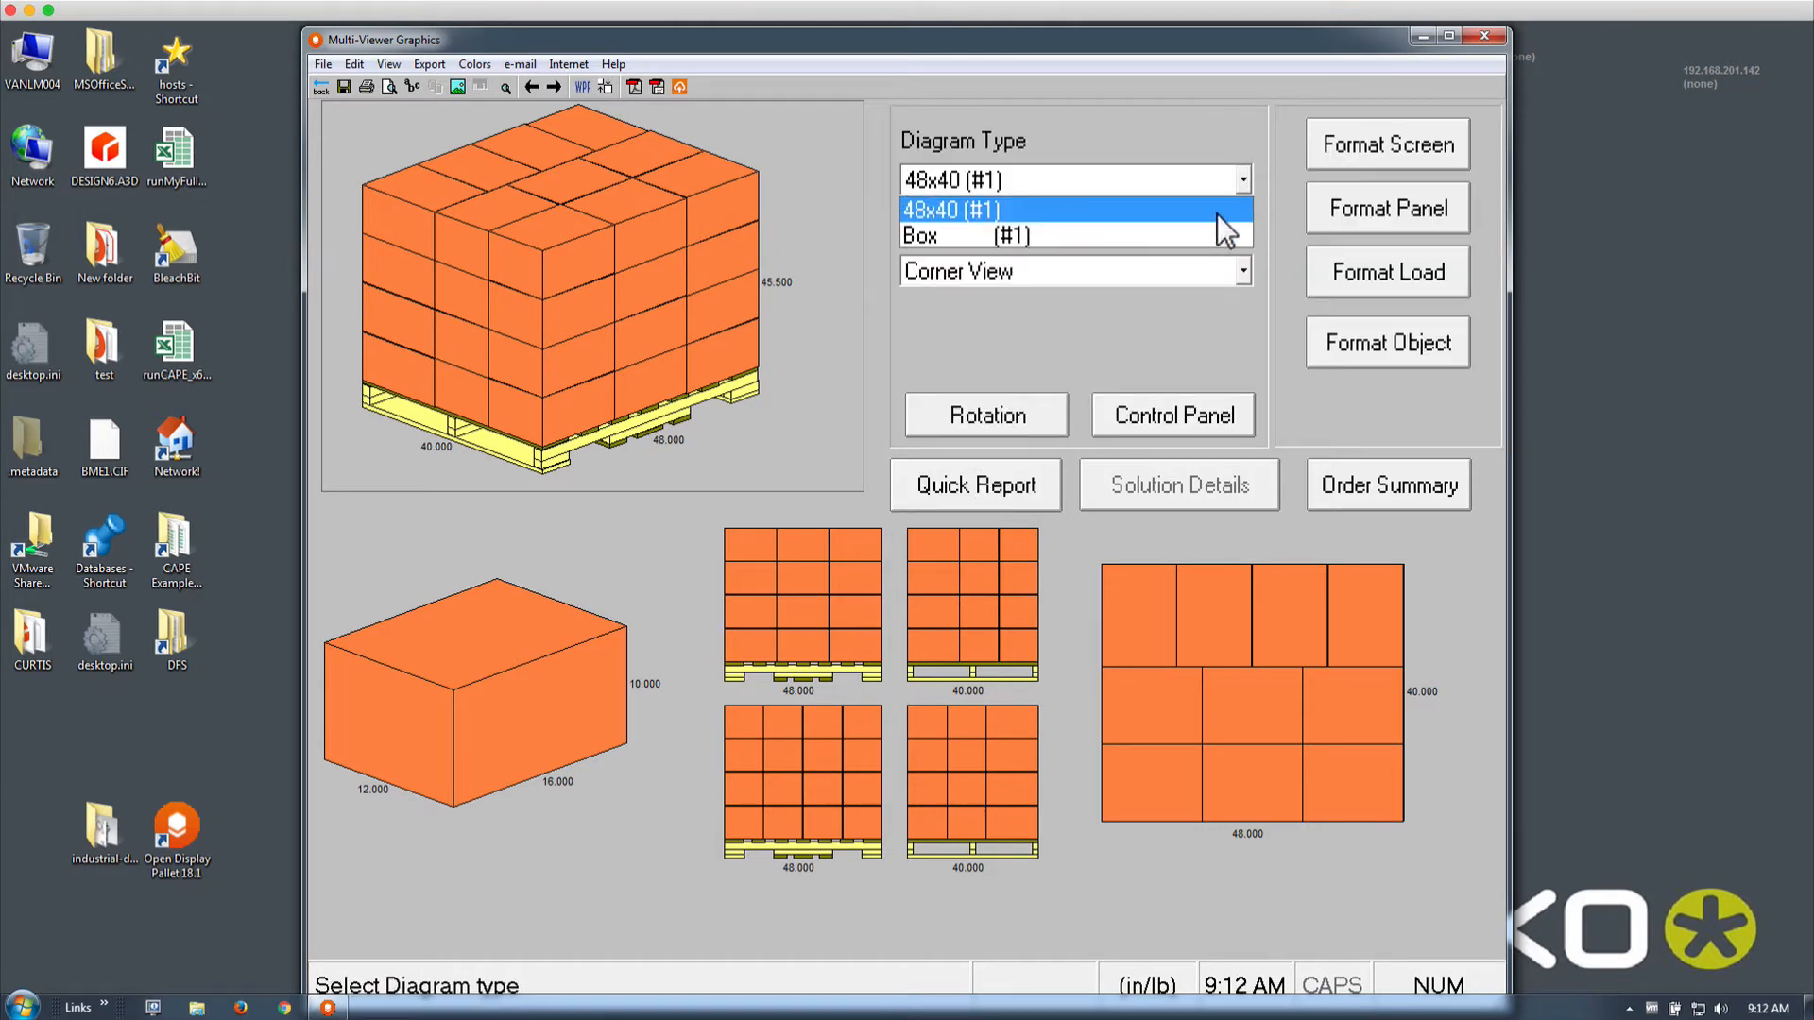
left_click(1217, 235)
left_click(1244, 179)
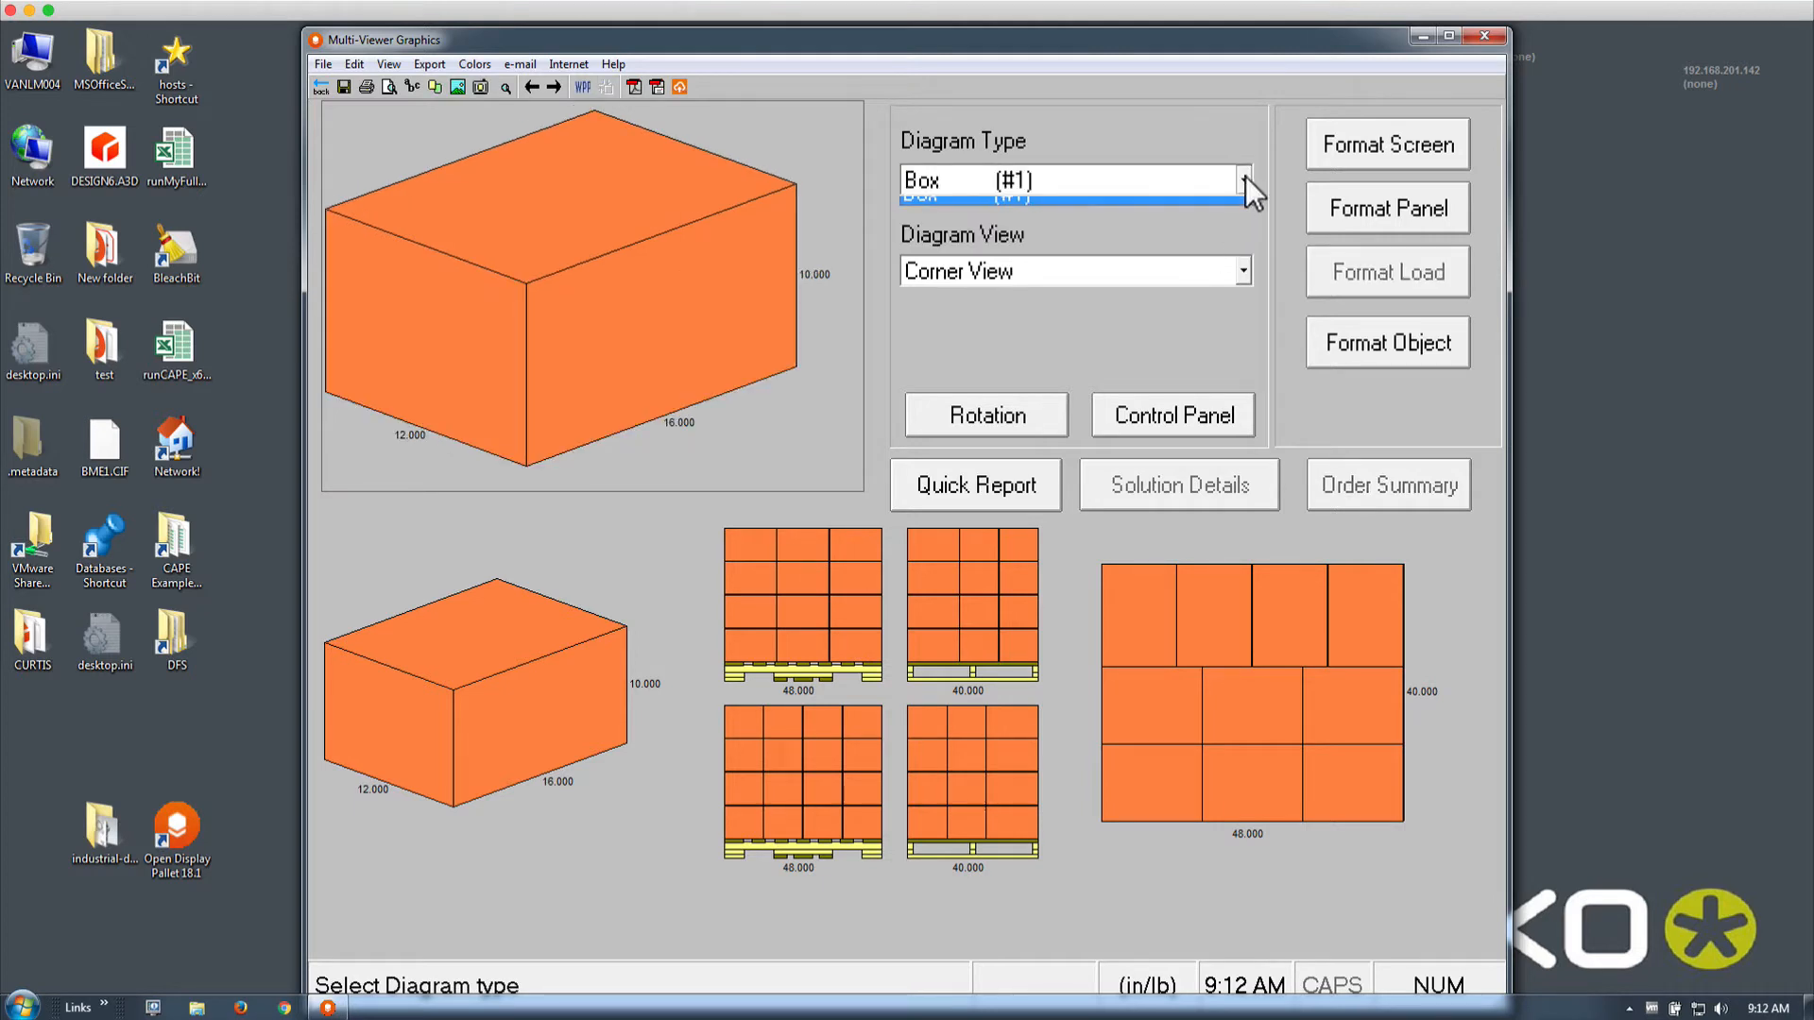
left_click(1222, 206)
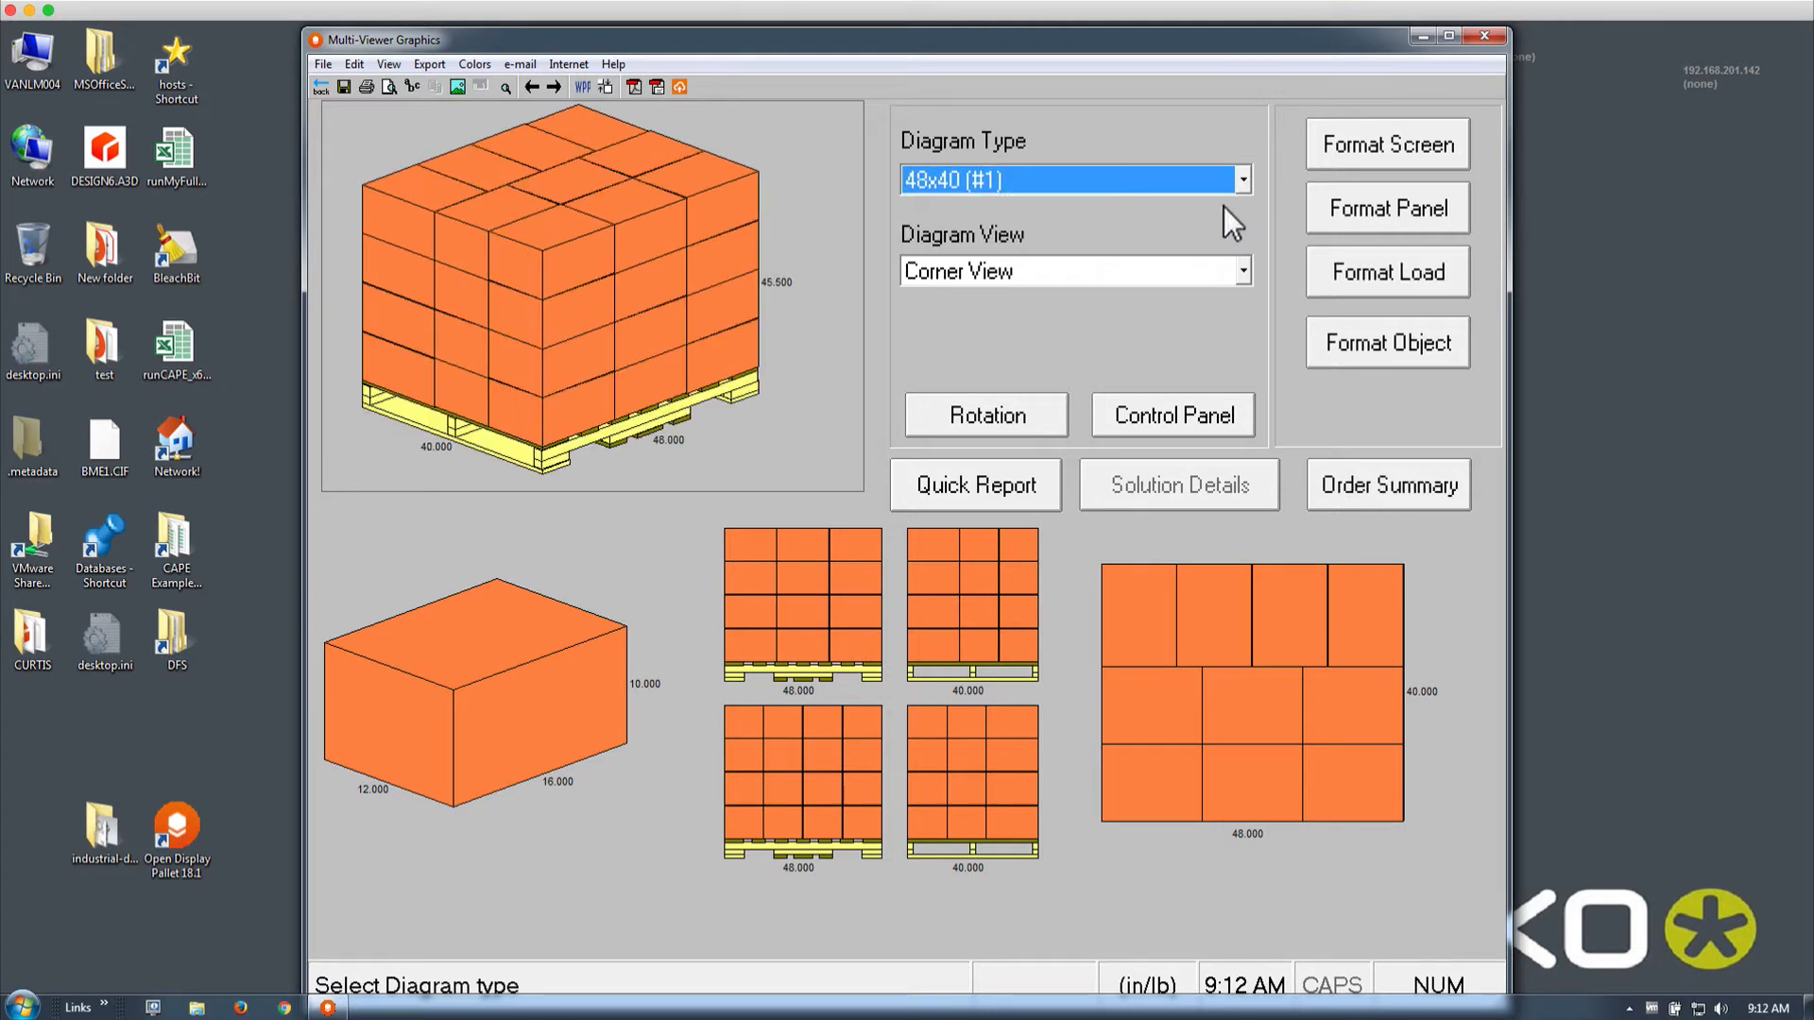
left_click(1236, 273)
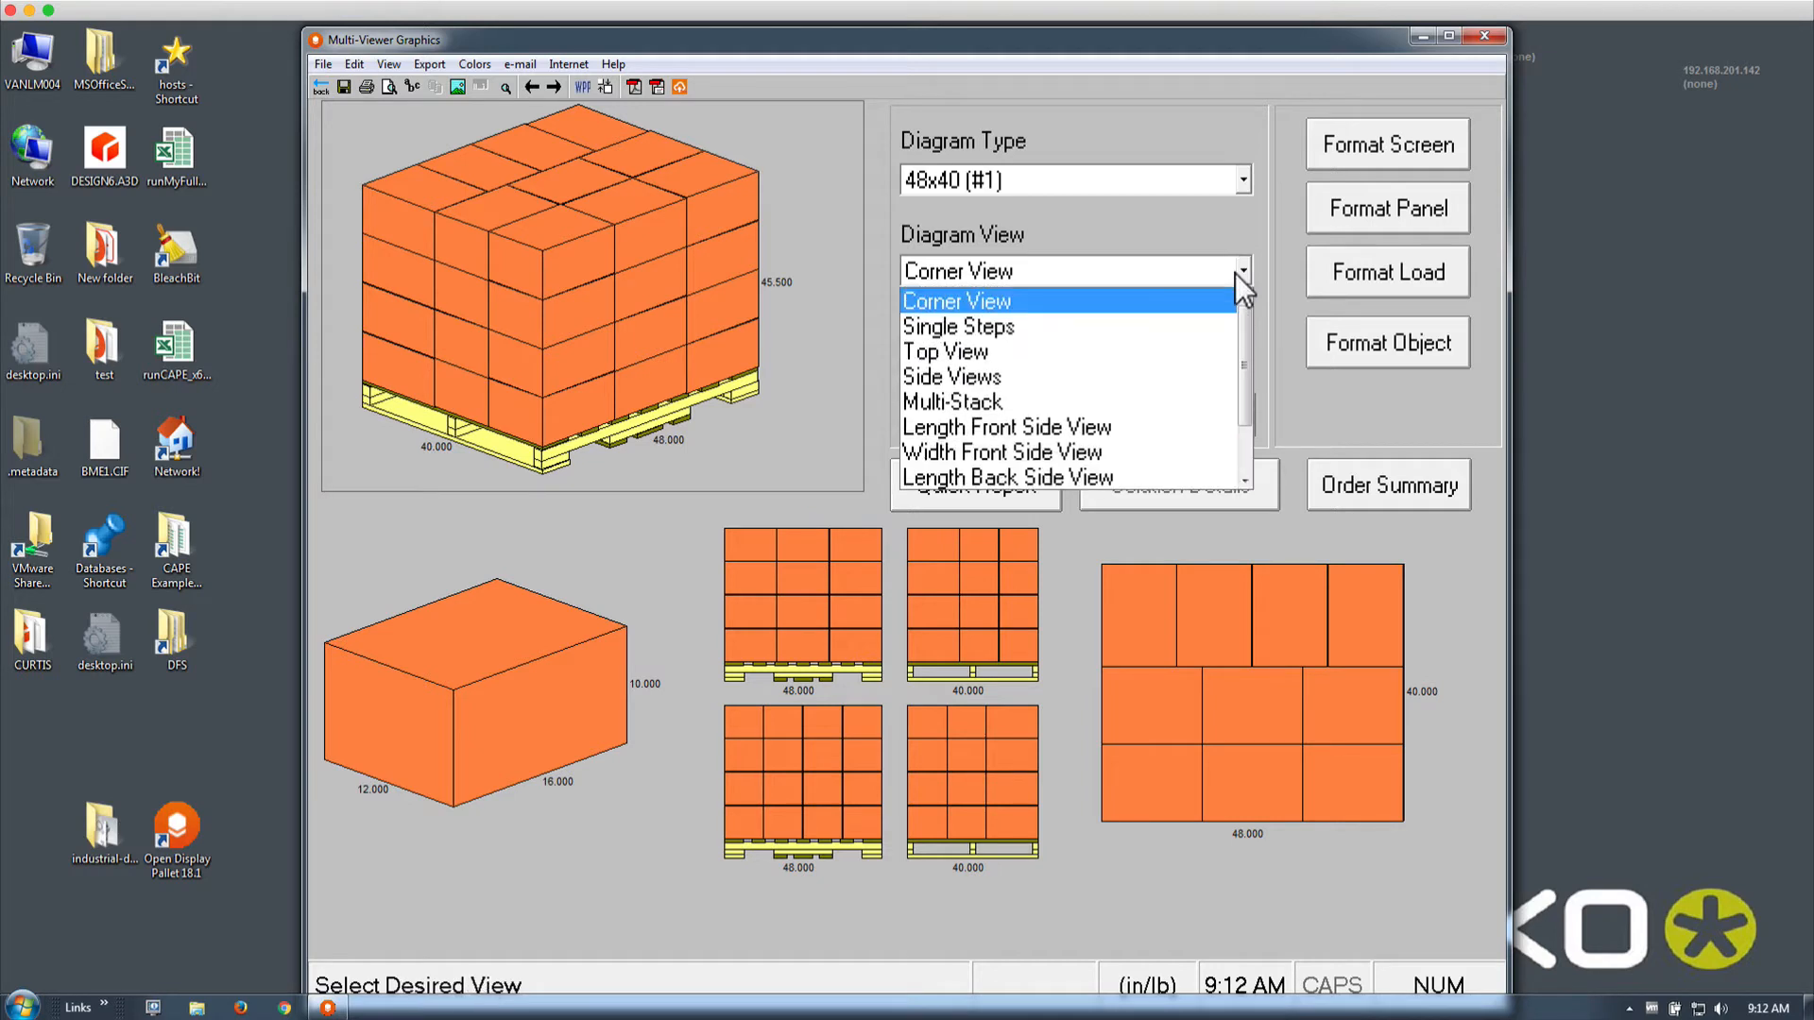
left_click(1213, 299)
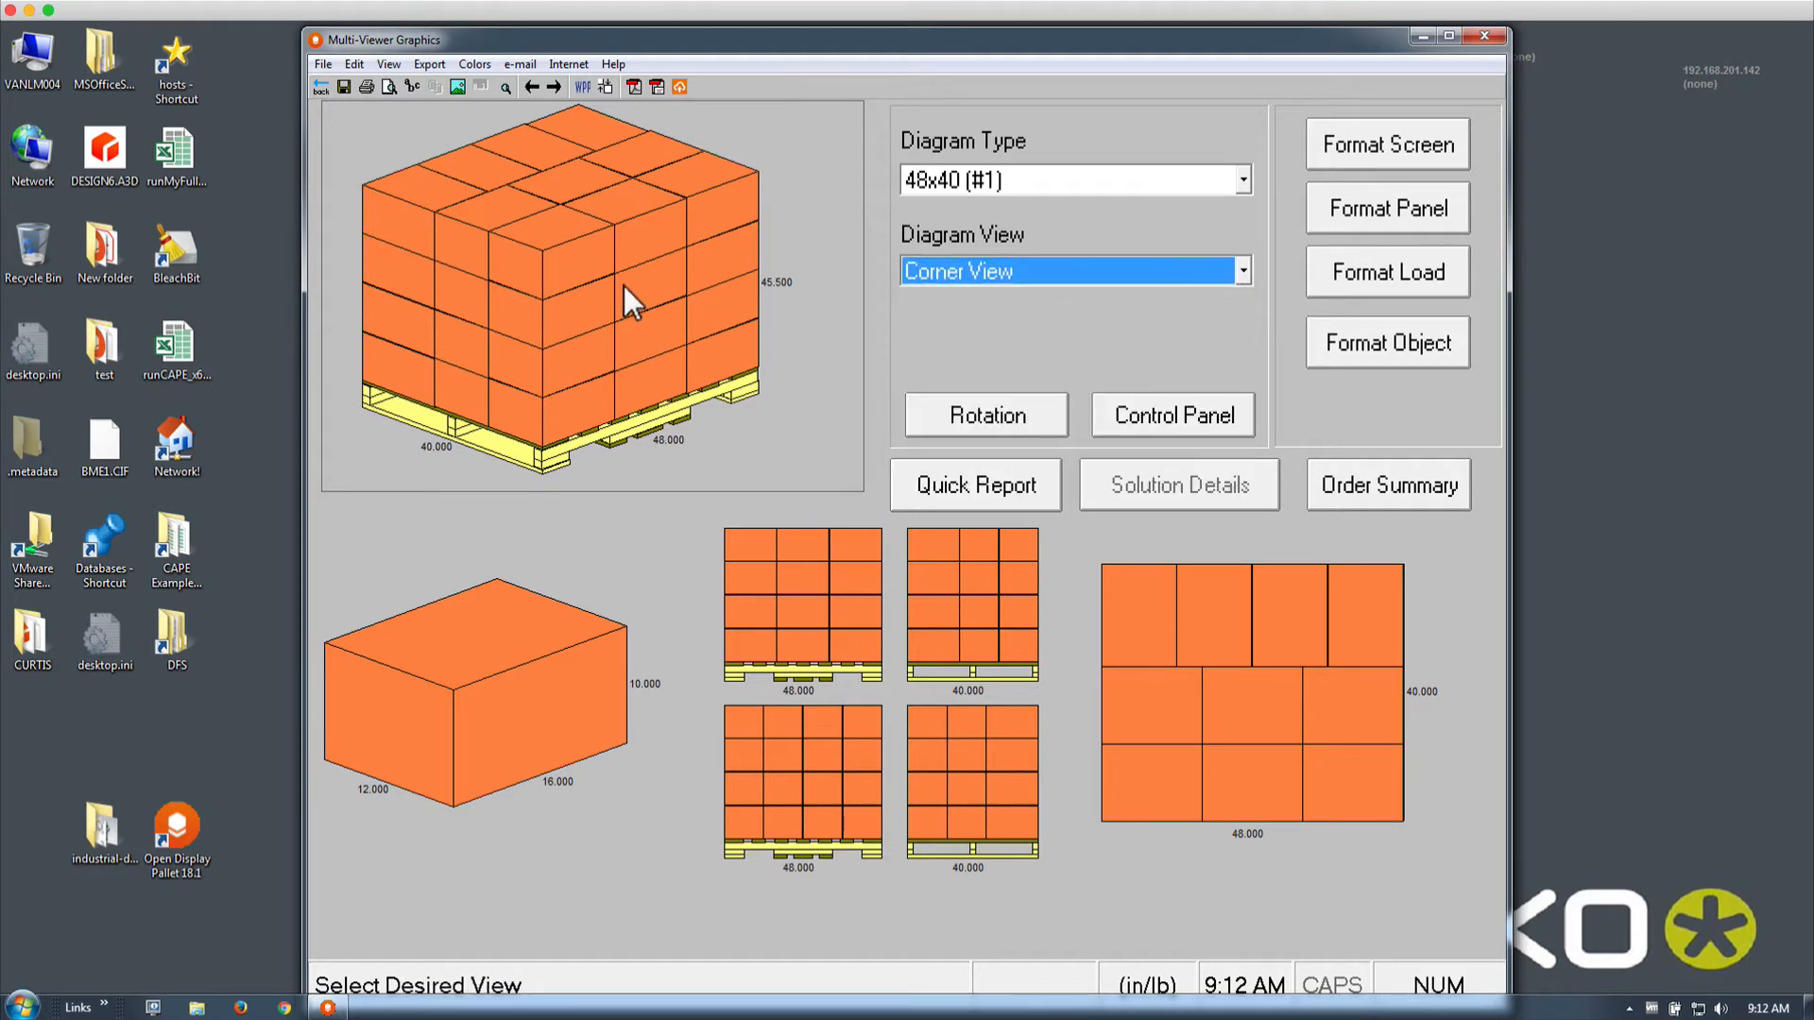
Step through loading the pallet carton by carton until the full load is shown
key("Down")
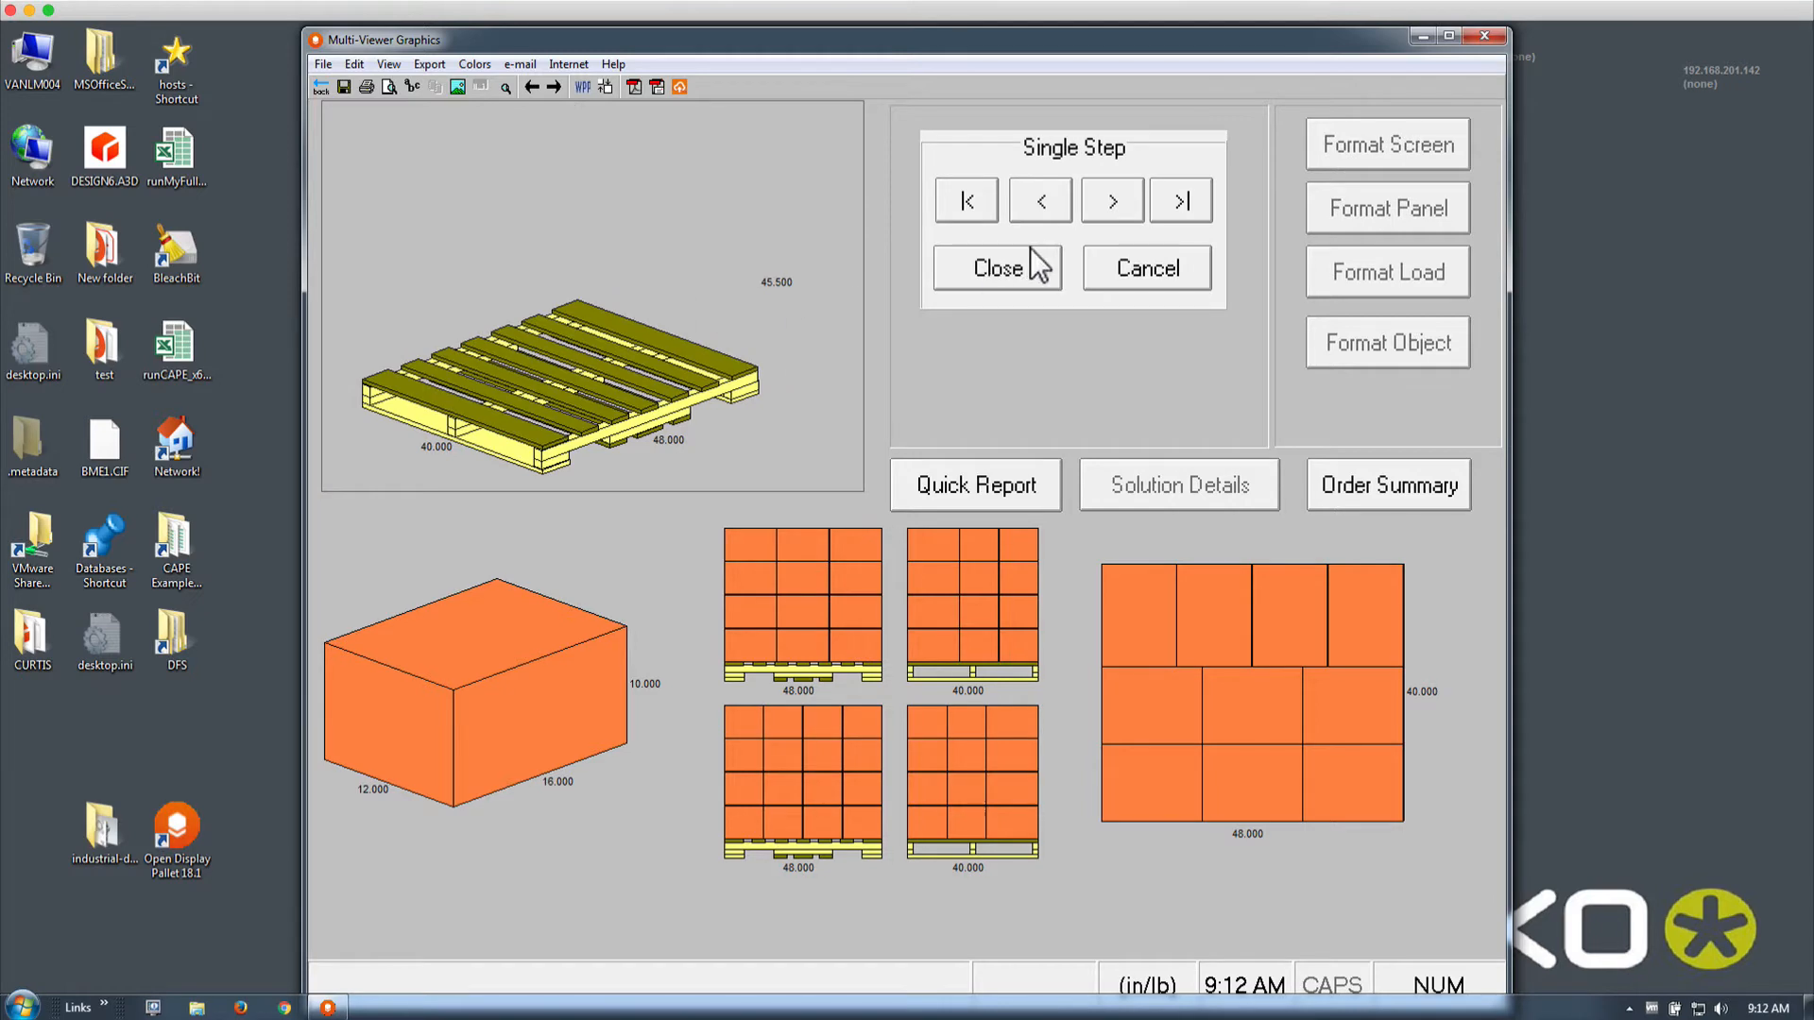
left_click(1111, 201)
left_click(1110, 200)
left_click(1111, 200)
left_click(1110, 201)
left_click(1110, 200)
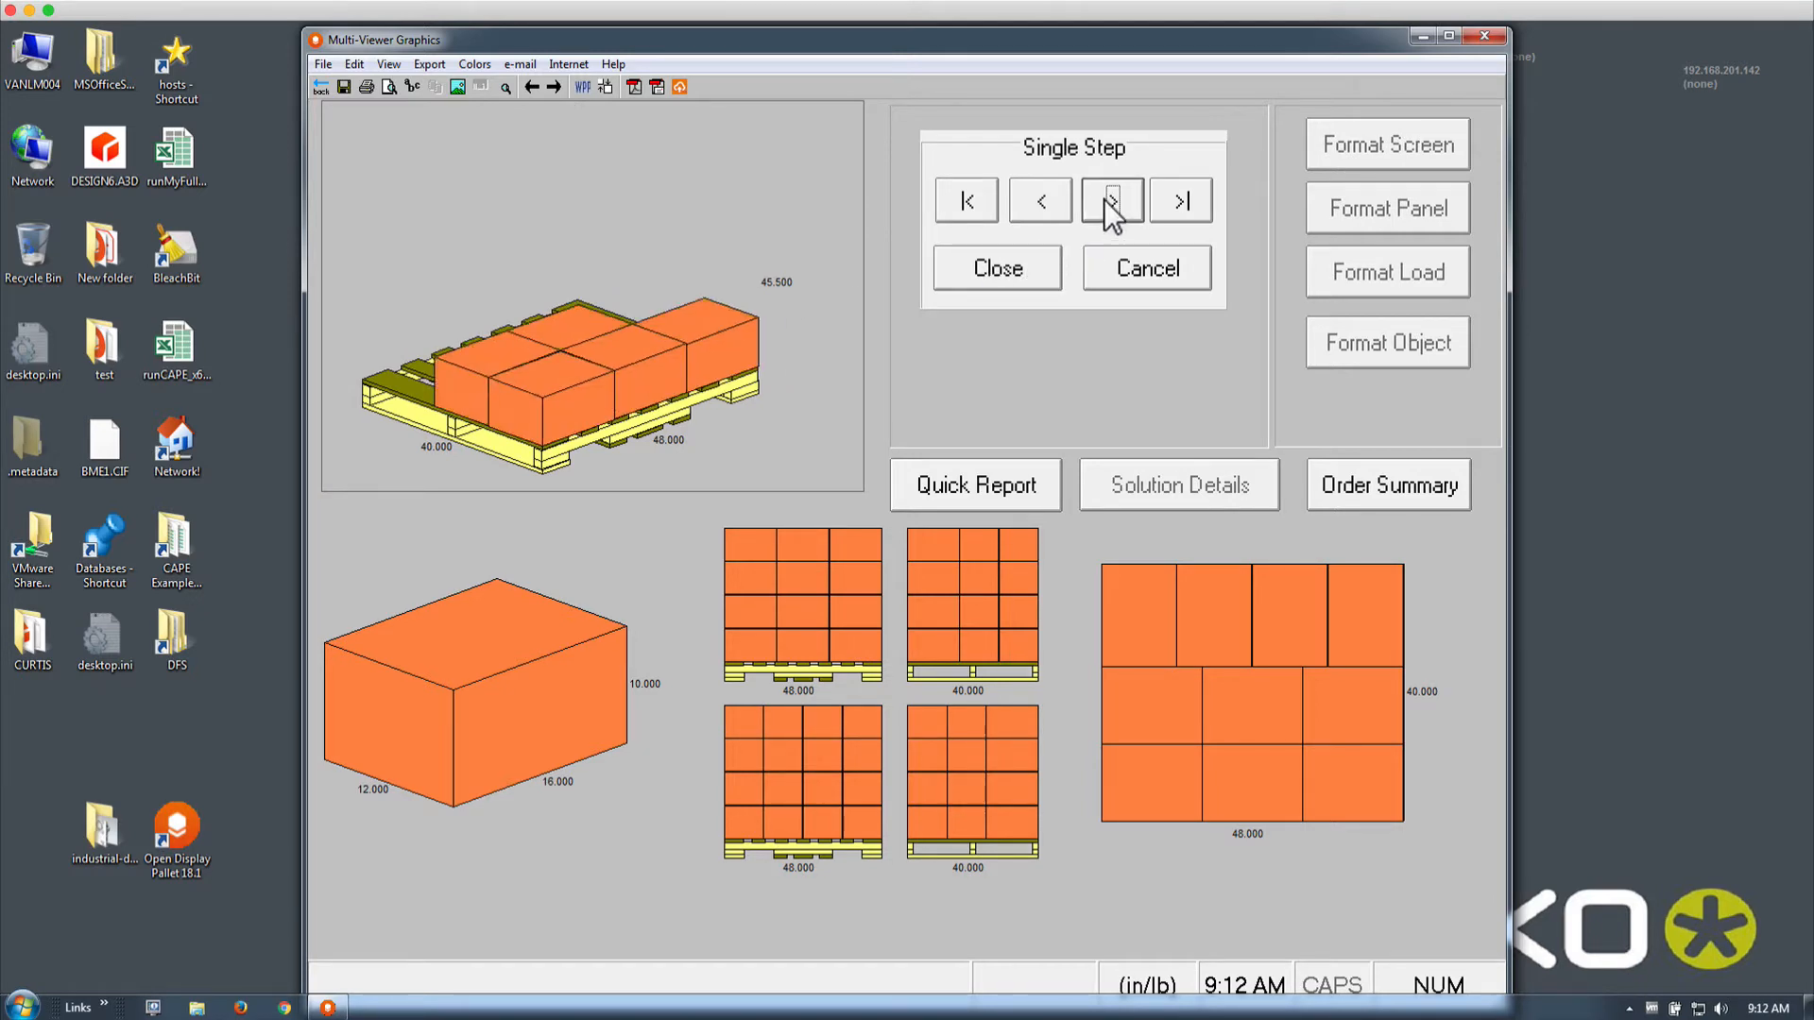
left_click(1105, 201)
left_click(1105, 200)
left_click(1106, 200)
left_click(1105, 200)
left_click(1106, 200)
left_click(1106, 200)
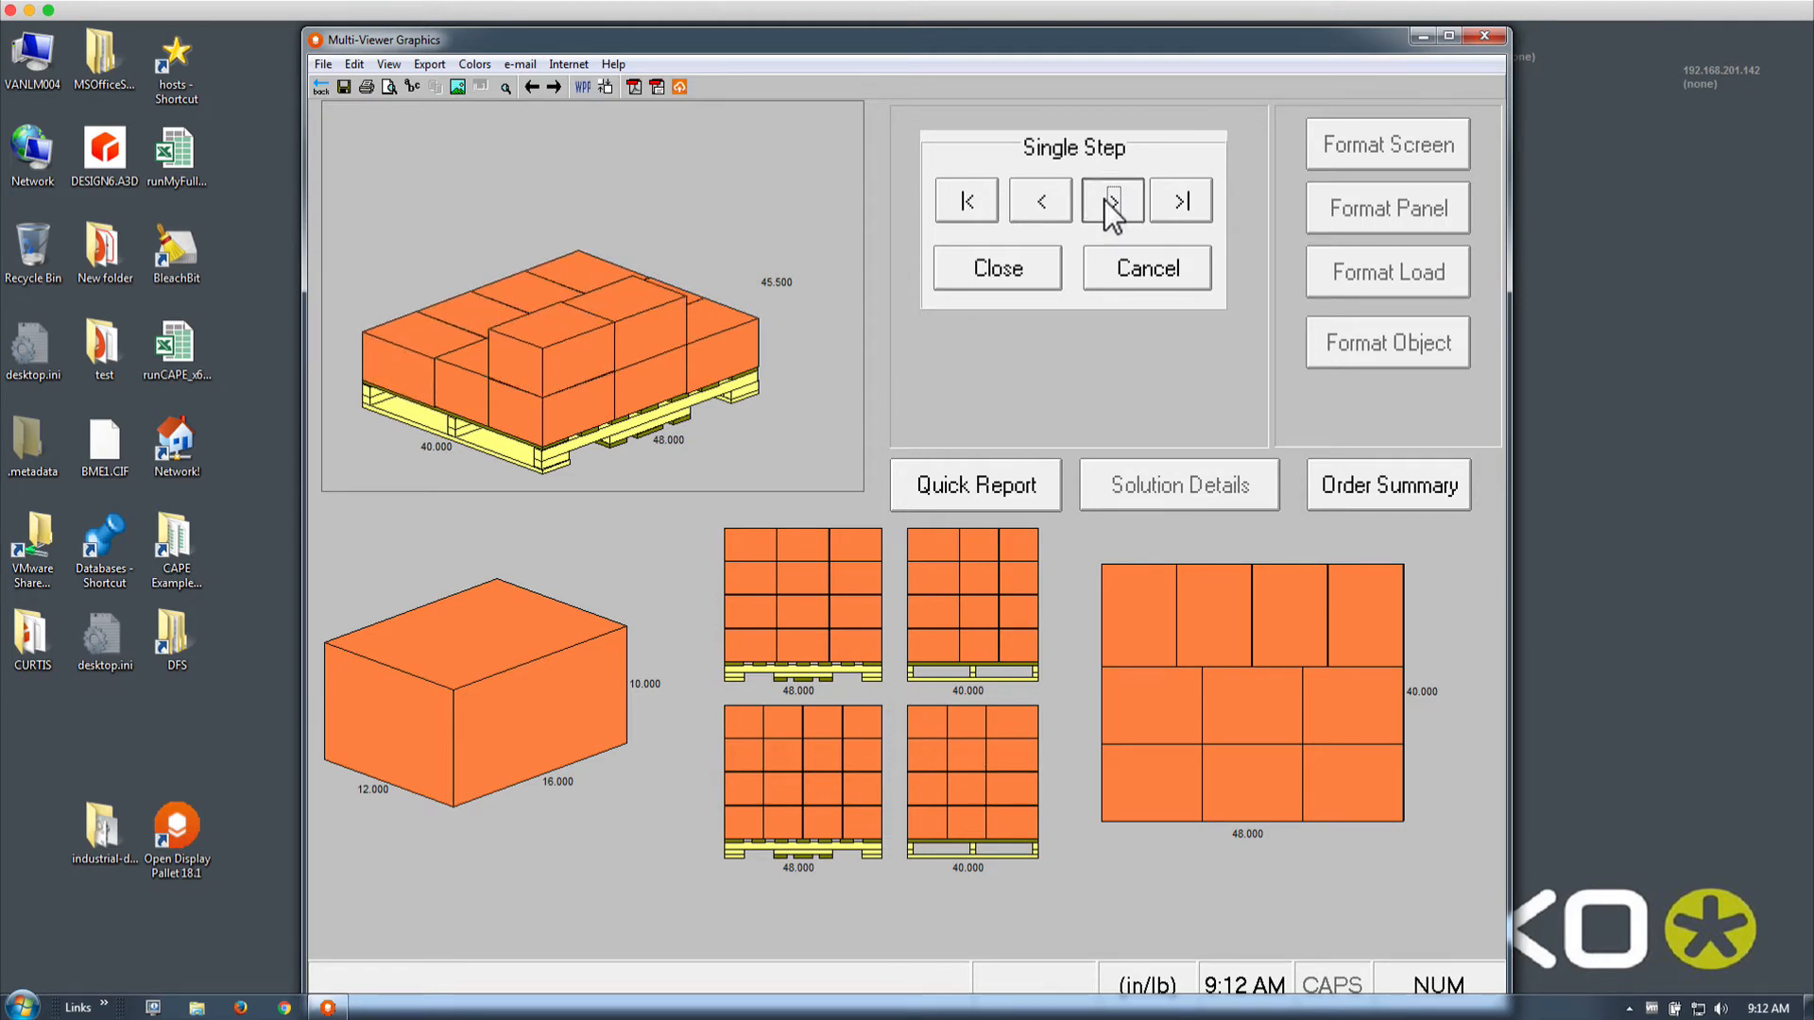
left_click(1105, 200)
left_click(1105, 201)
left_click(1106, 201)
left_click(1106, 200)
left_click(1105, 200)
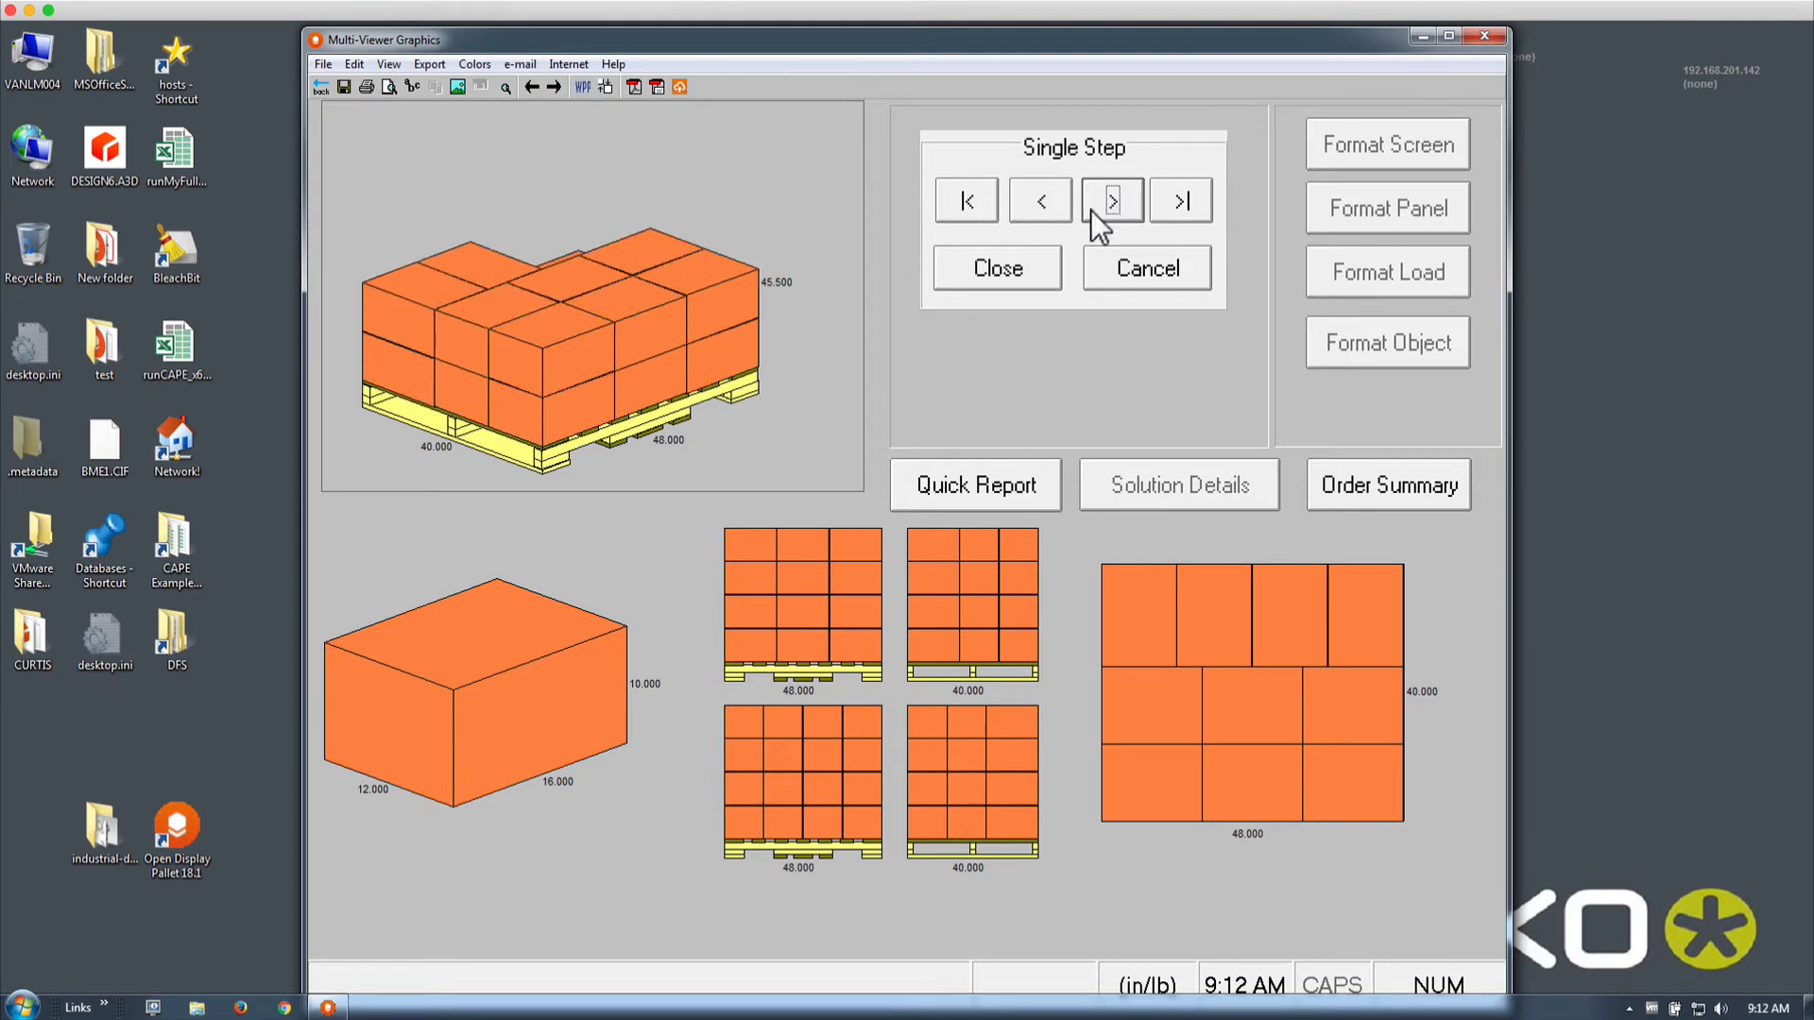
left_click(1162, 206)
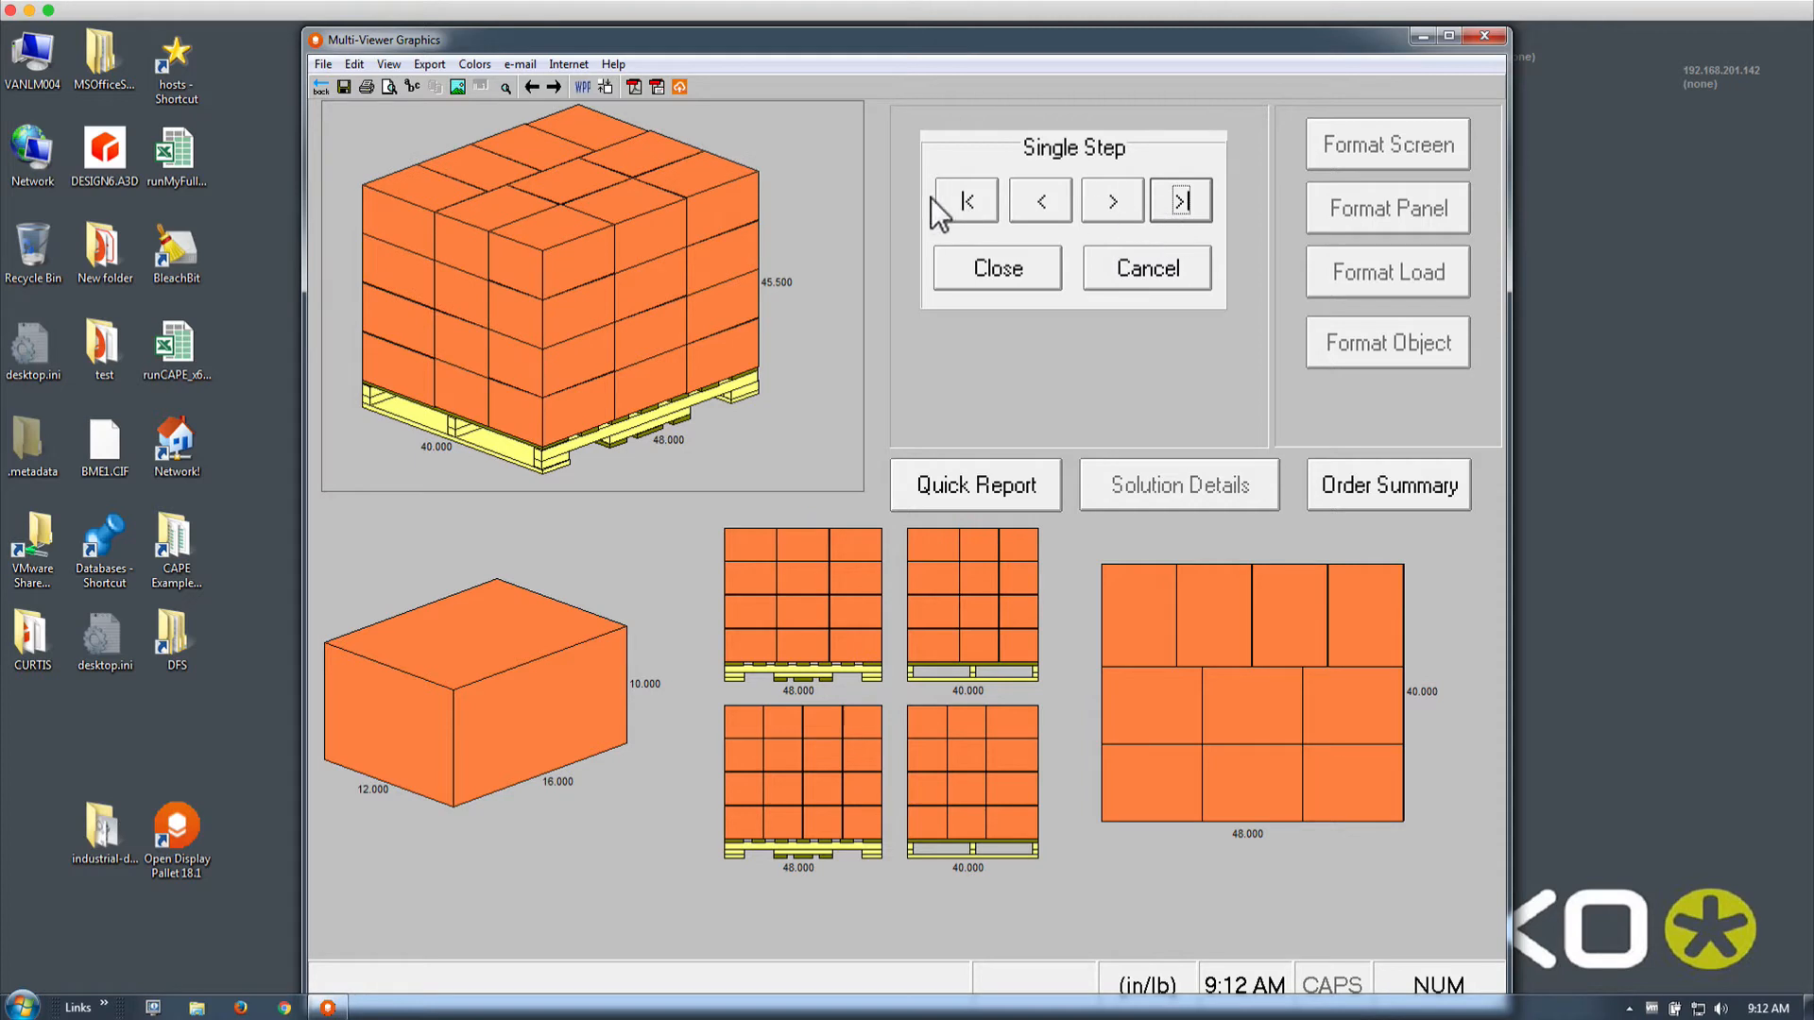
left_click(1053, 276)
View the load from the top and sides, then as two stacked pallets
left_click(1053, 276)
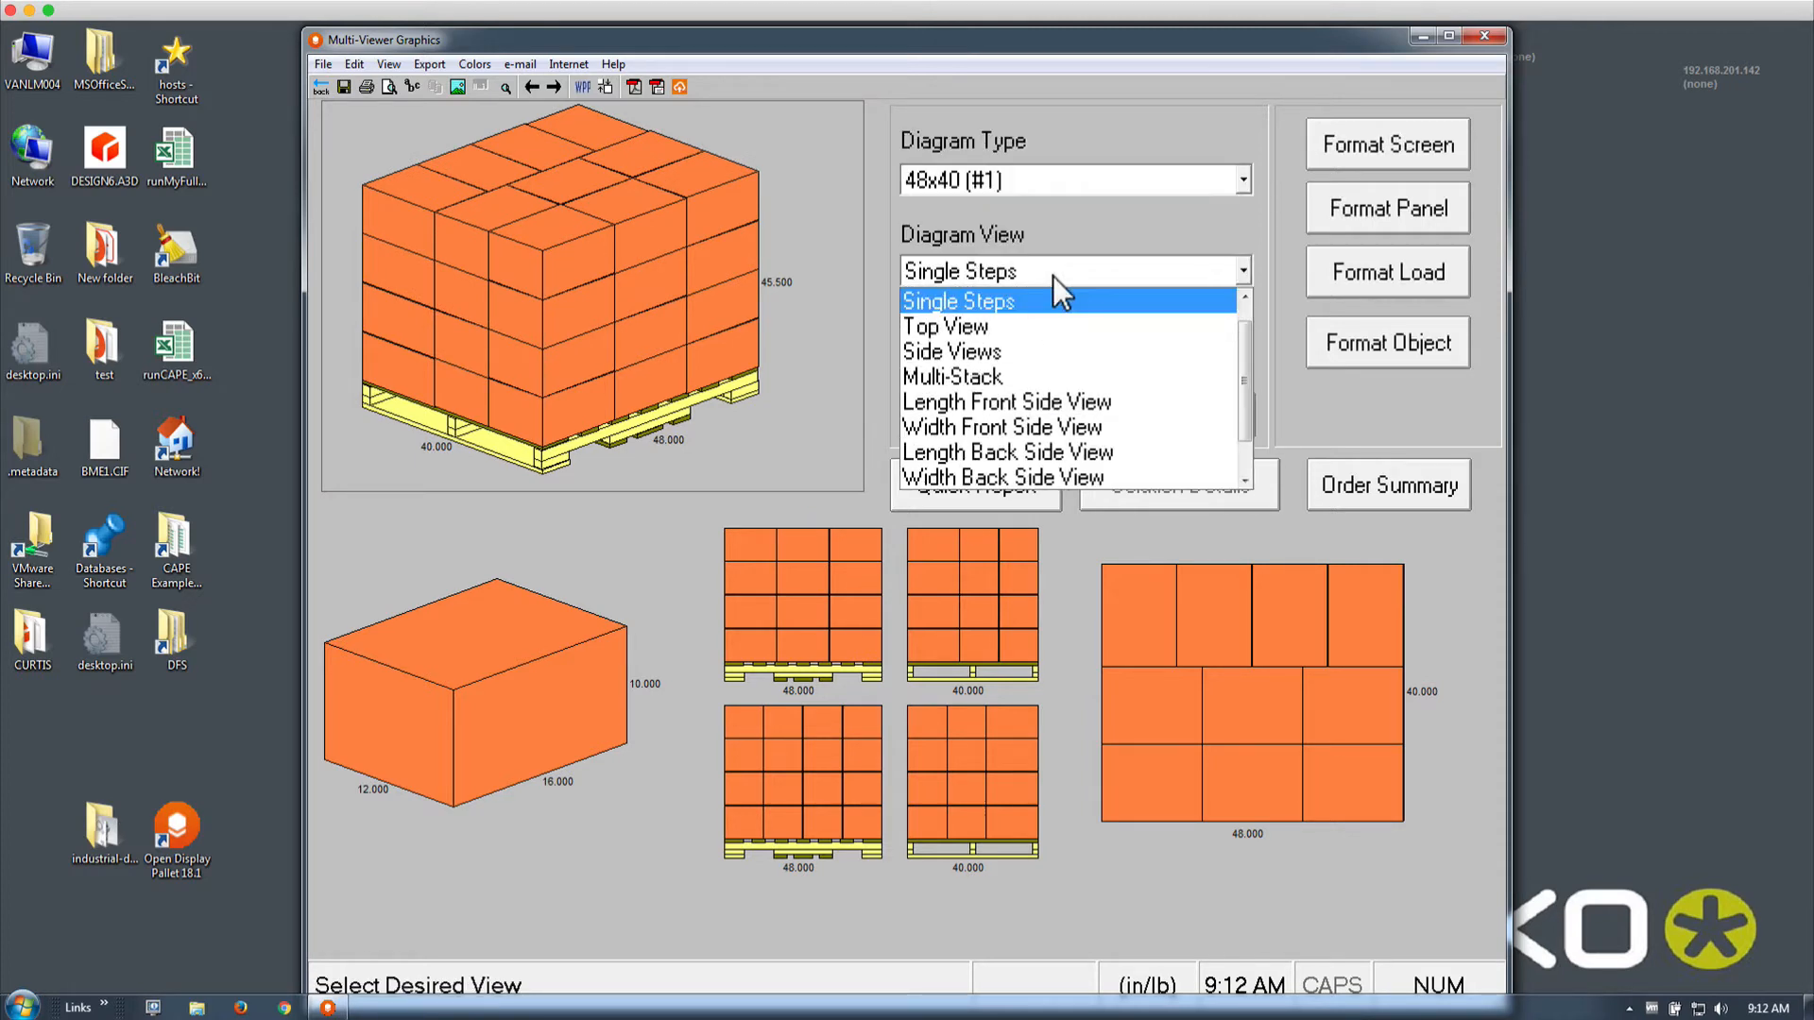
left_click(1047, 324)
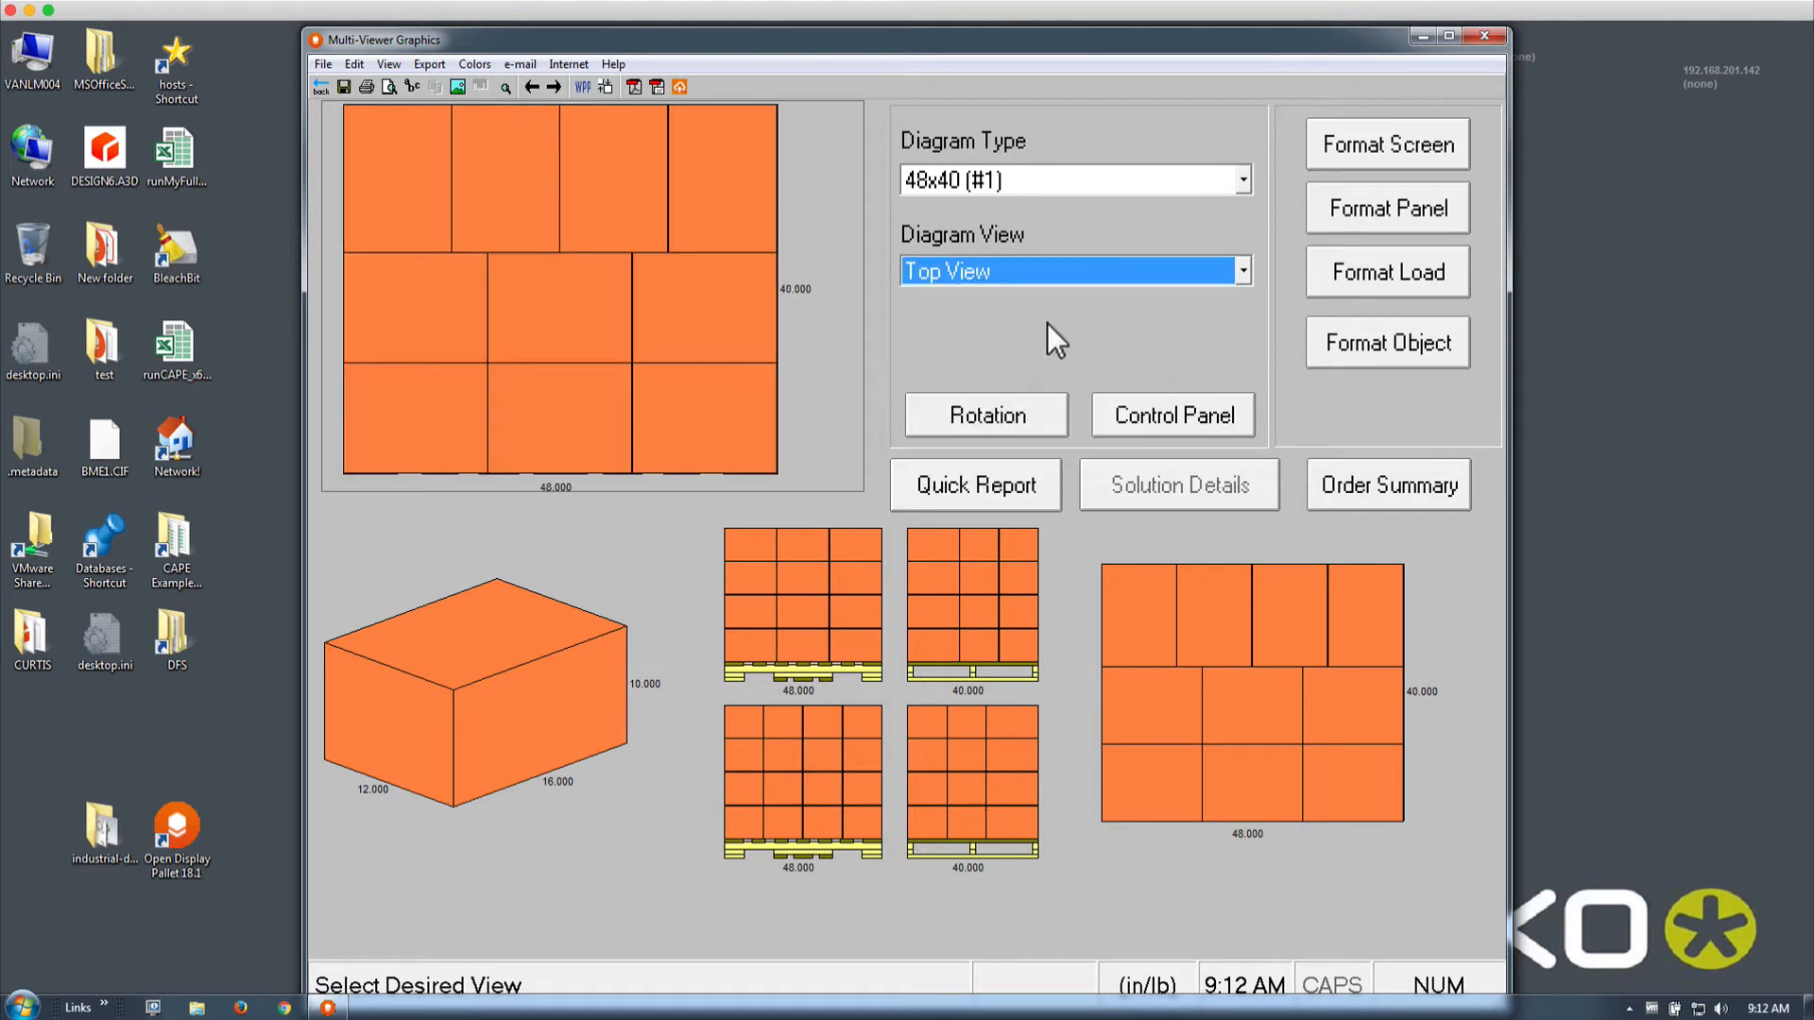
key("Down")
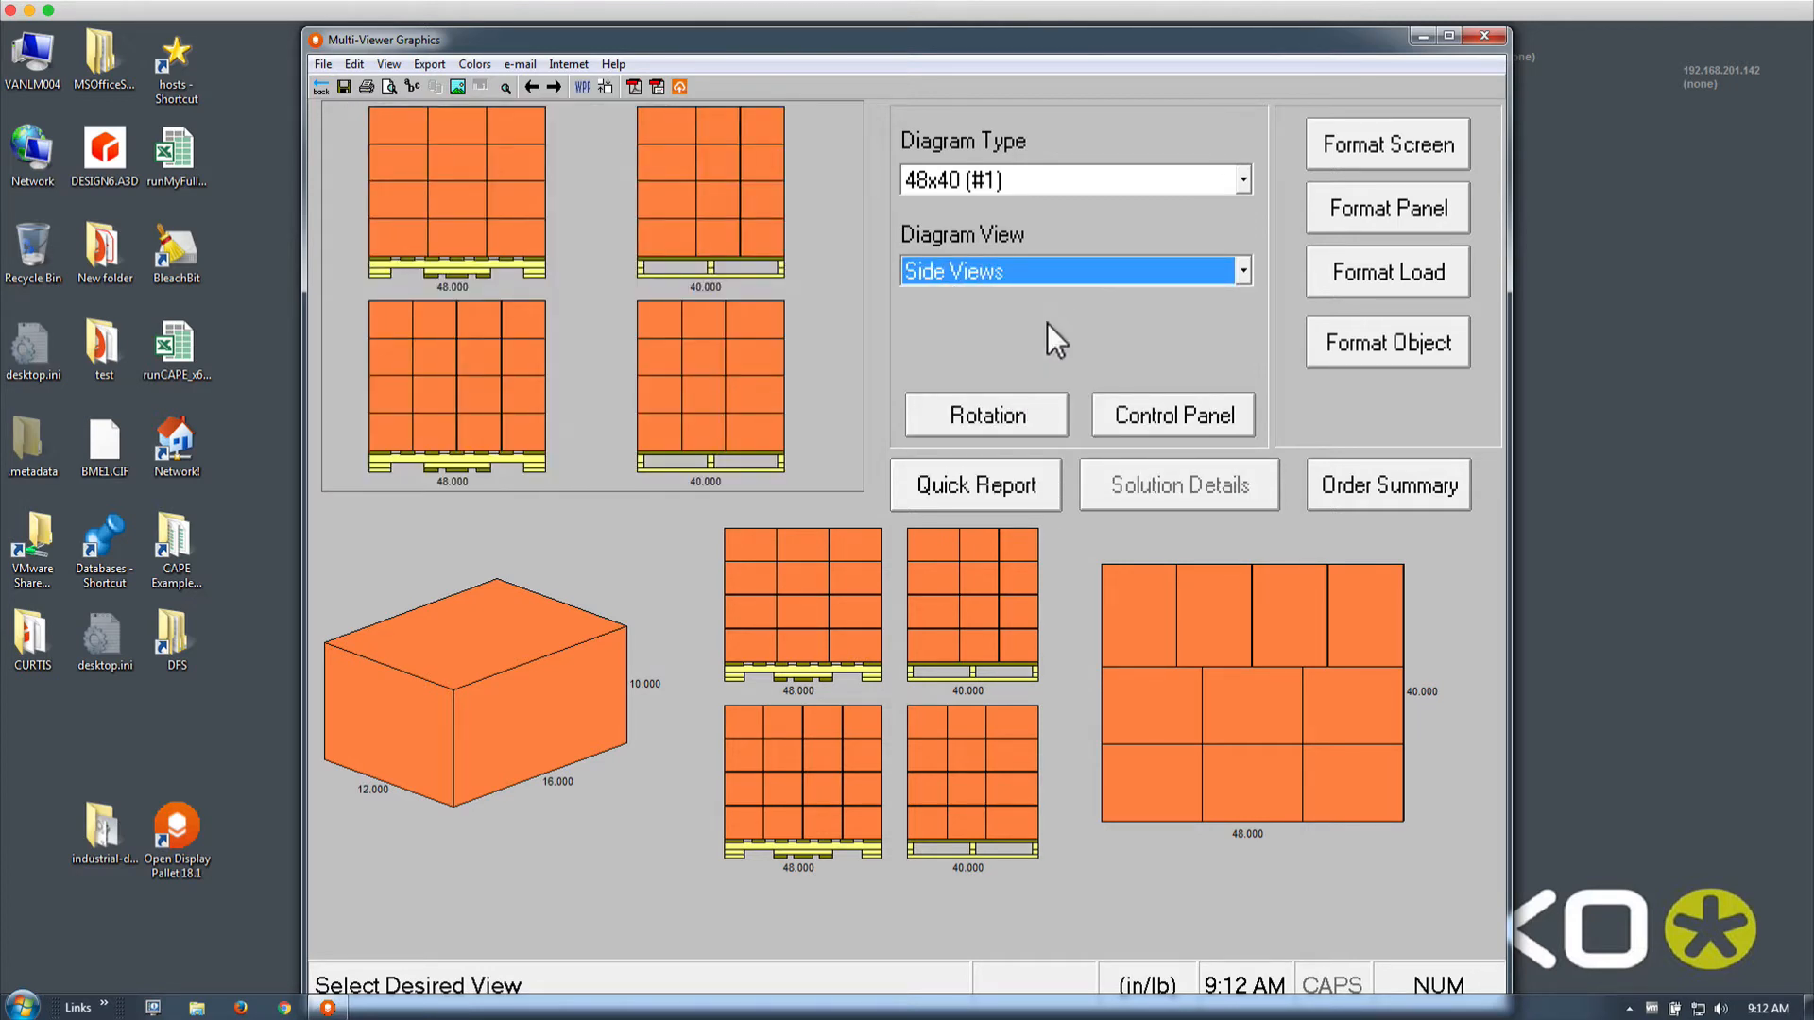
key("Down")
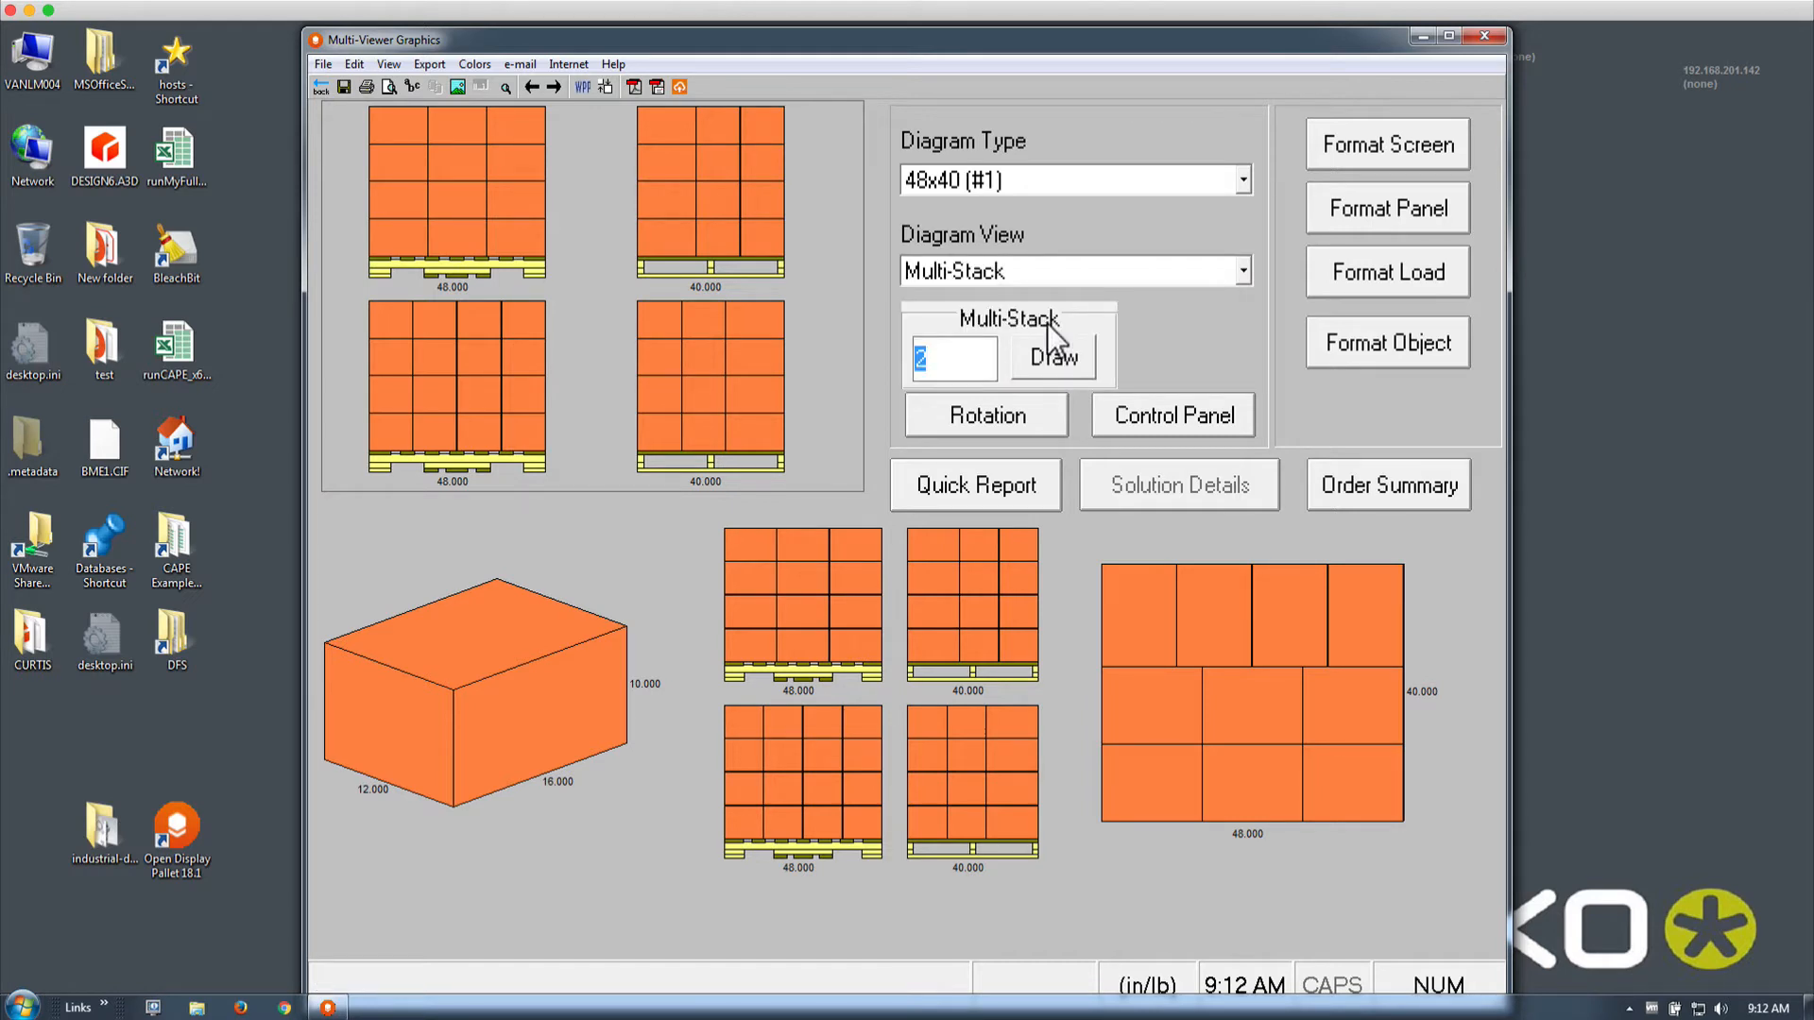
left_click(1045, 365)
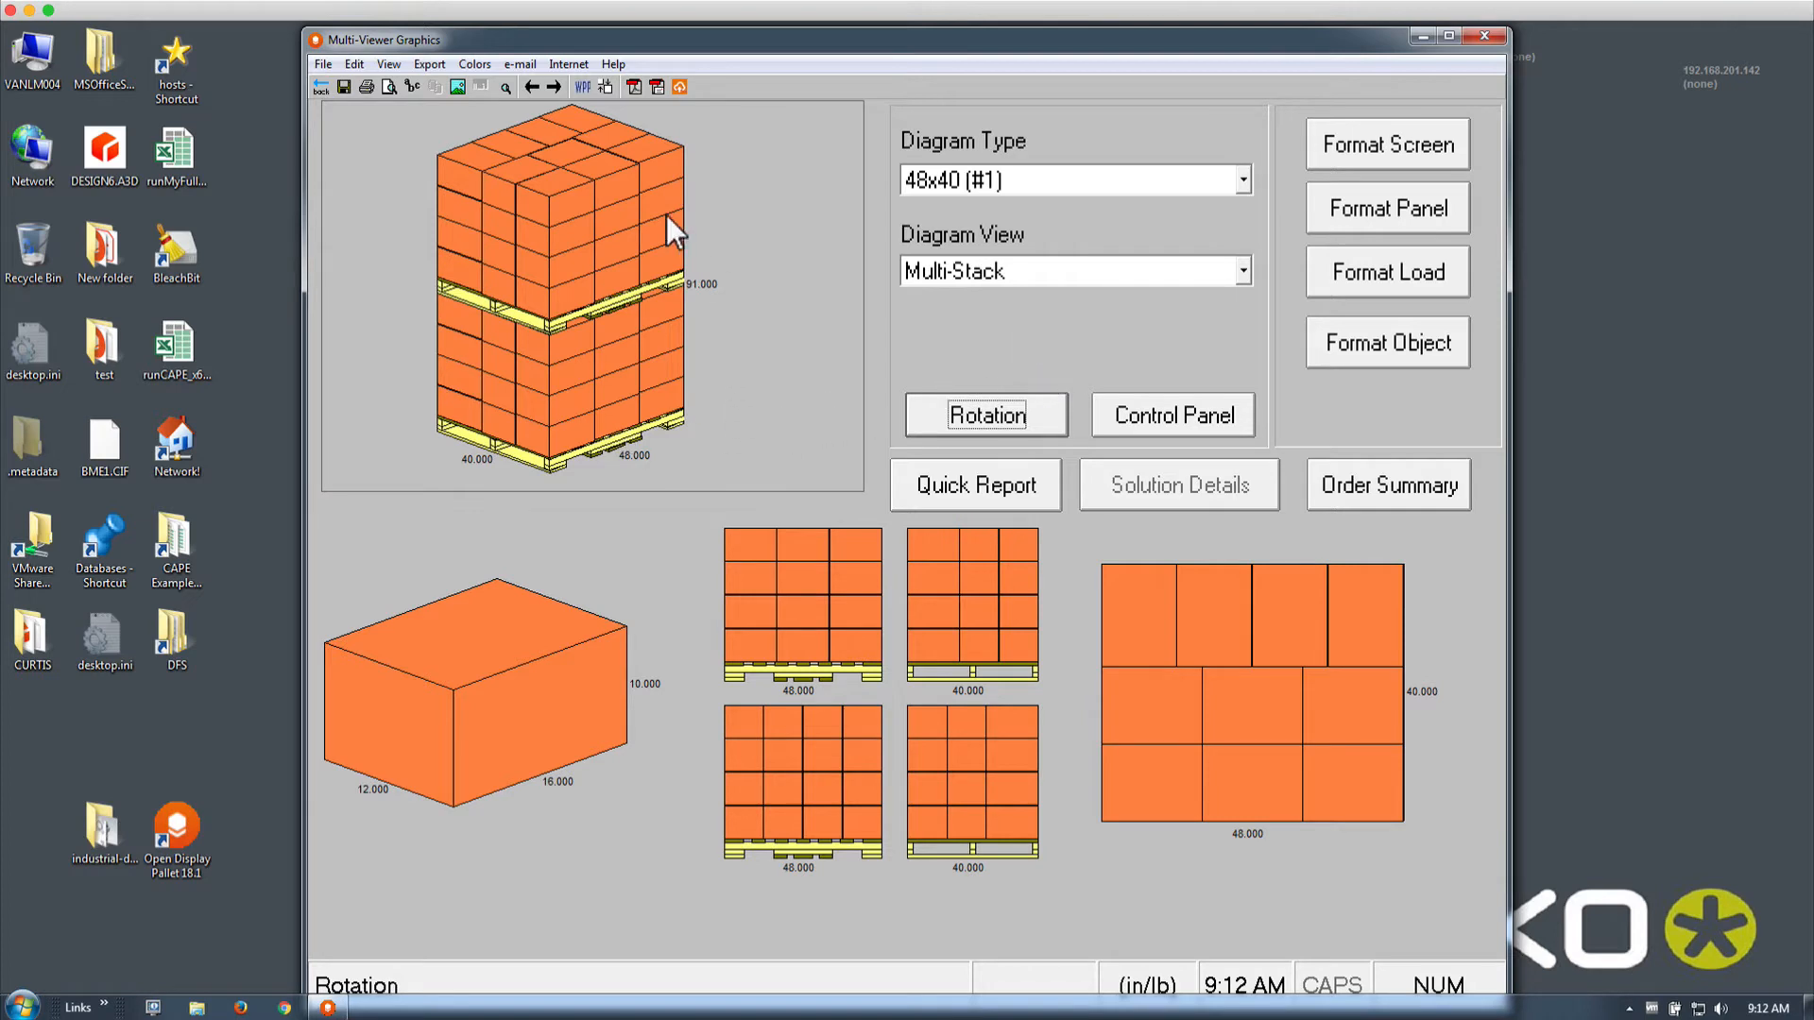
Cycle through each pallet side view and finish on the Indicators view
left_click(1028, 266)
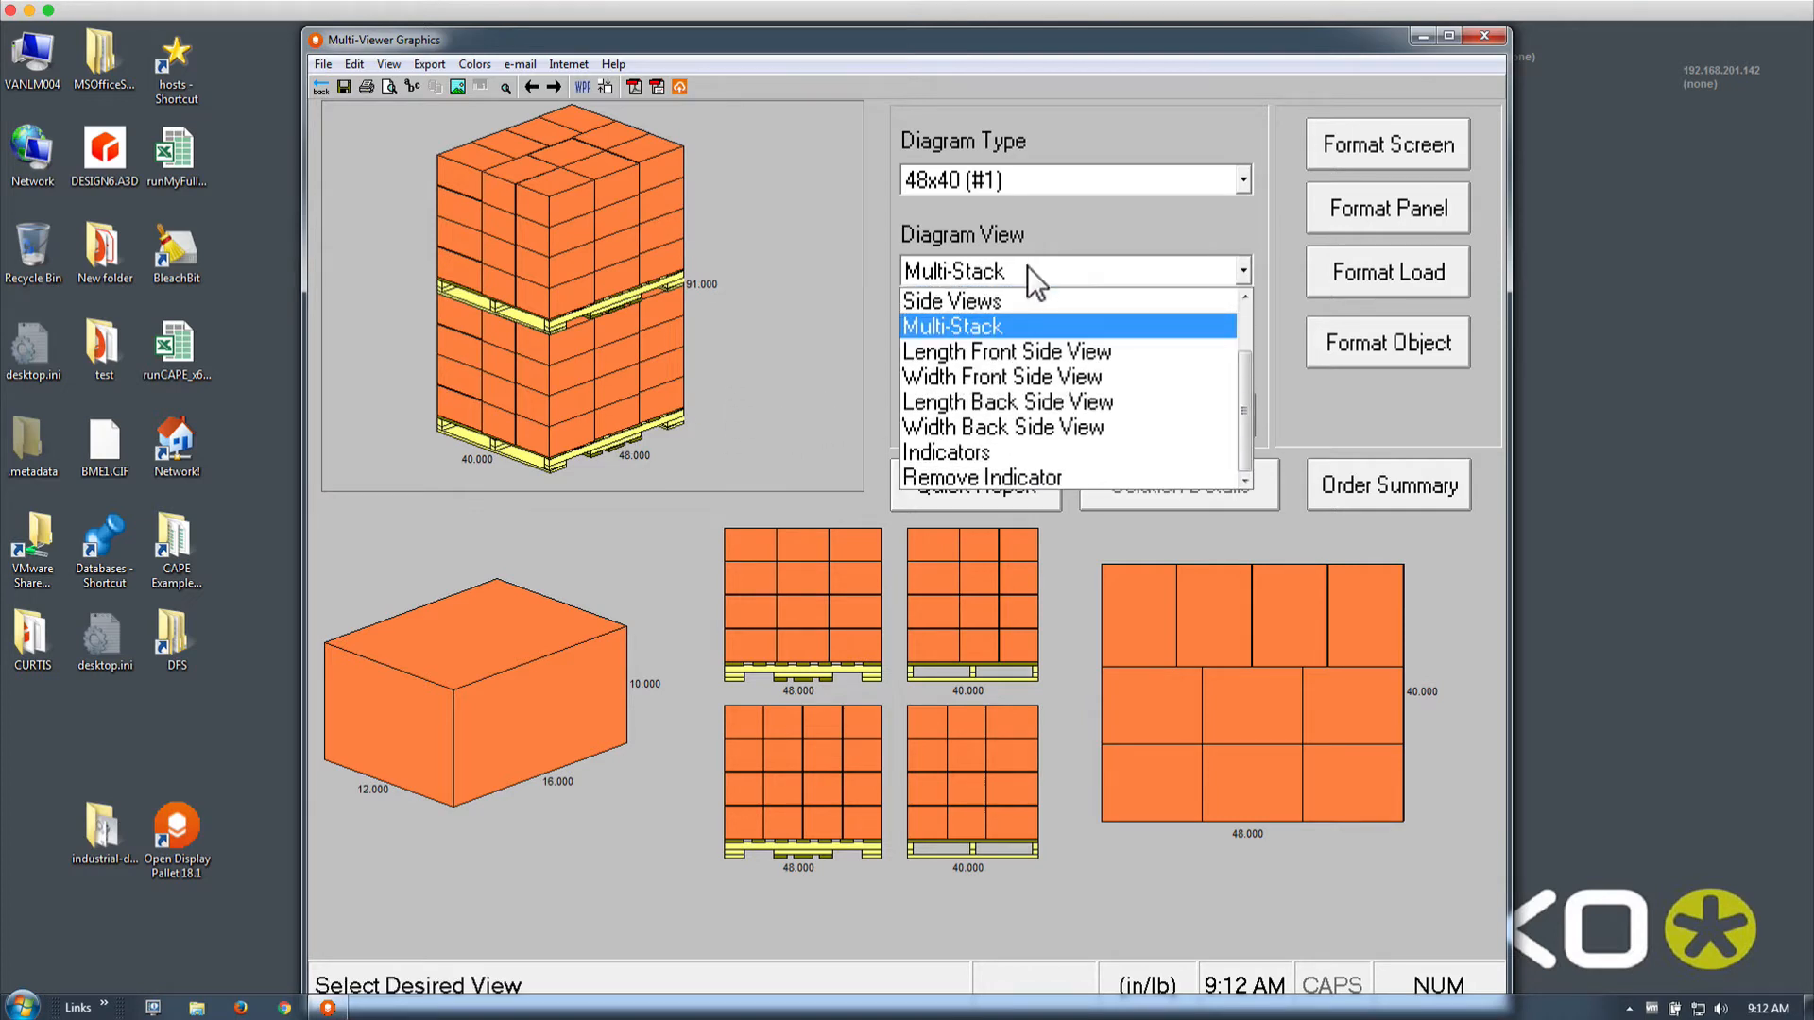
left_click(1030, 354)
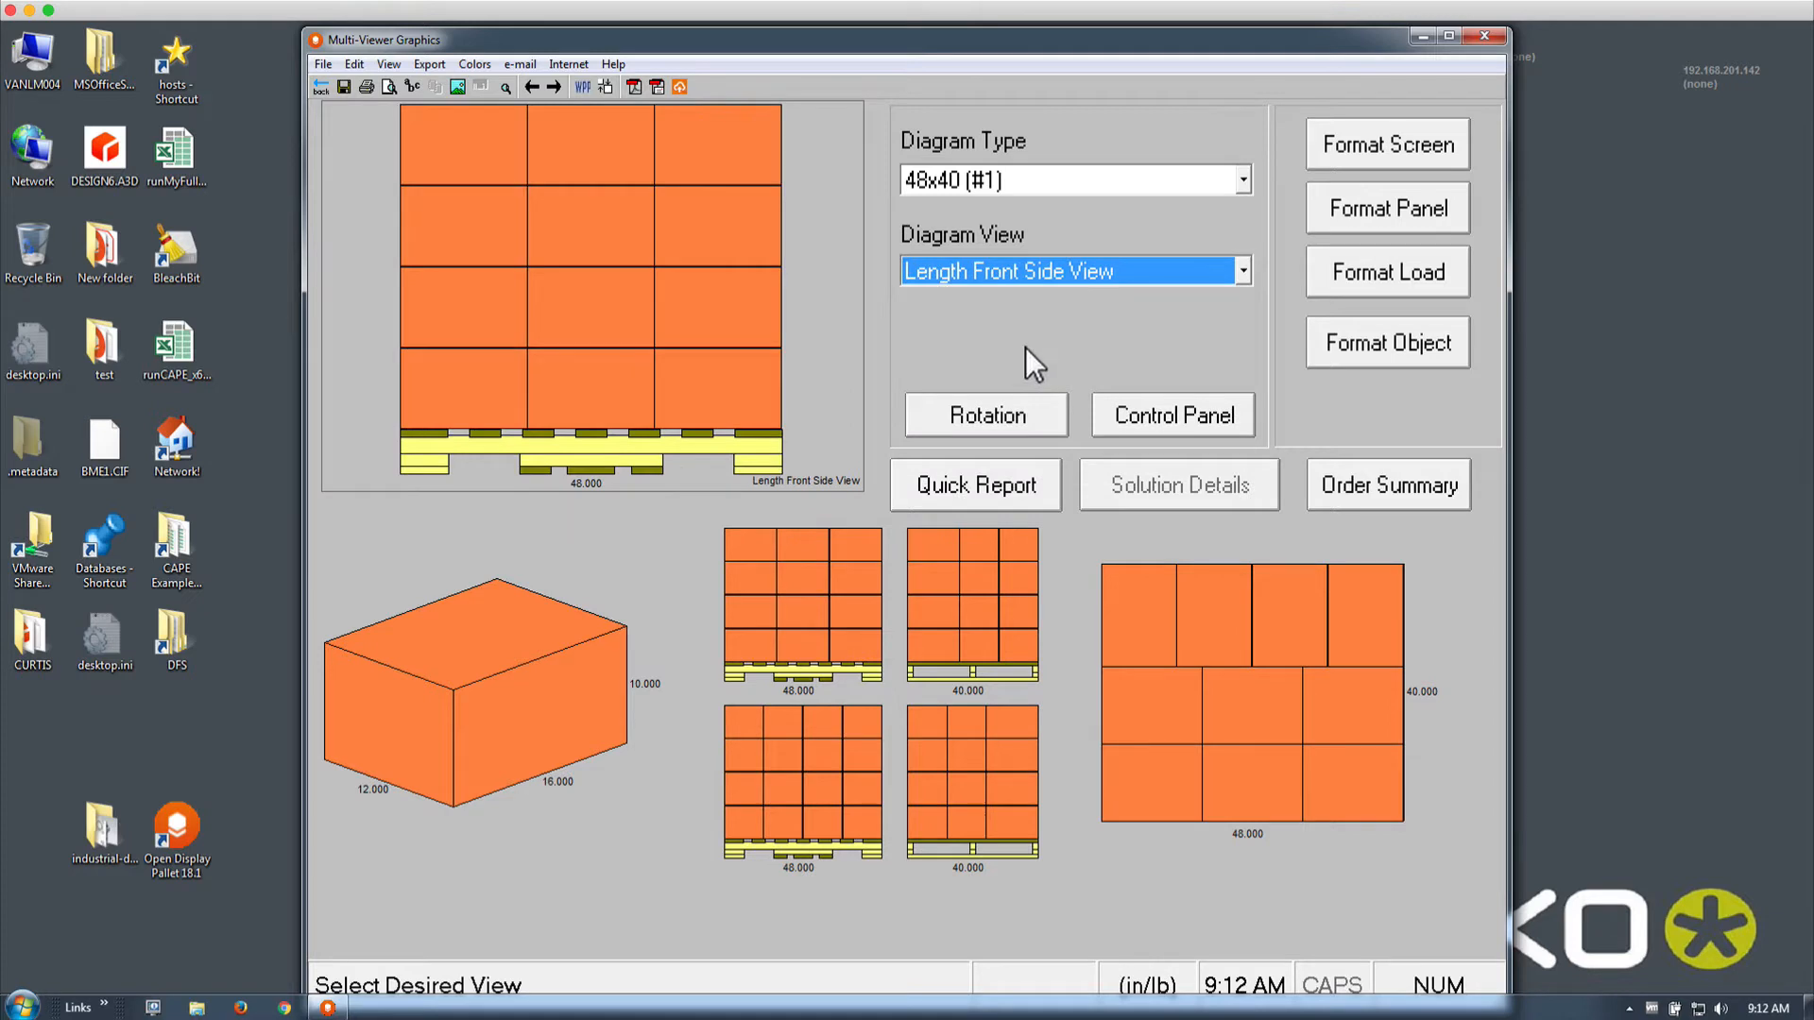
key("Down")
key("Down")
key("Down")
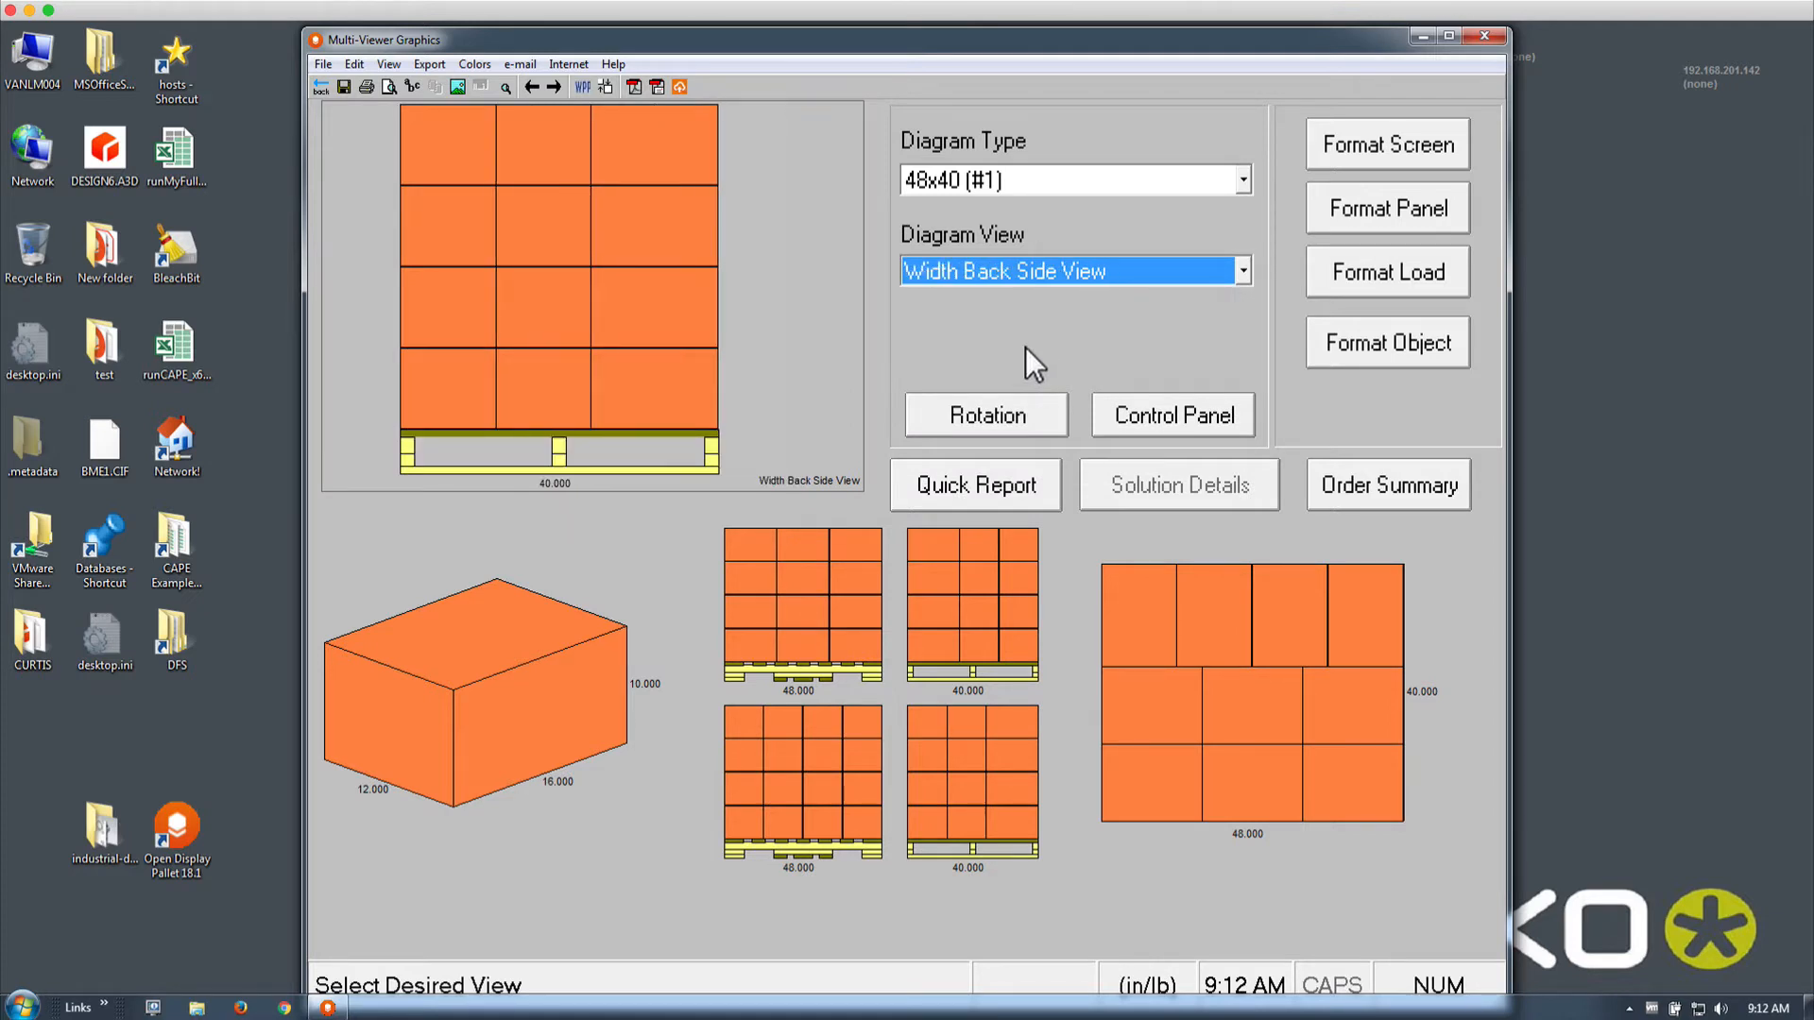
key("Down")
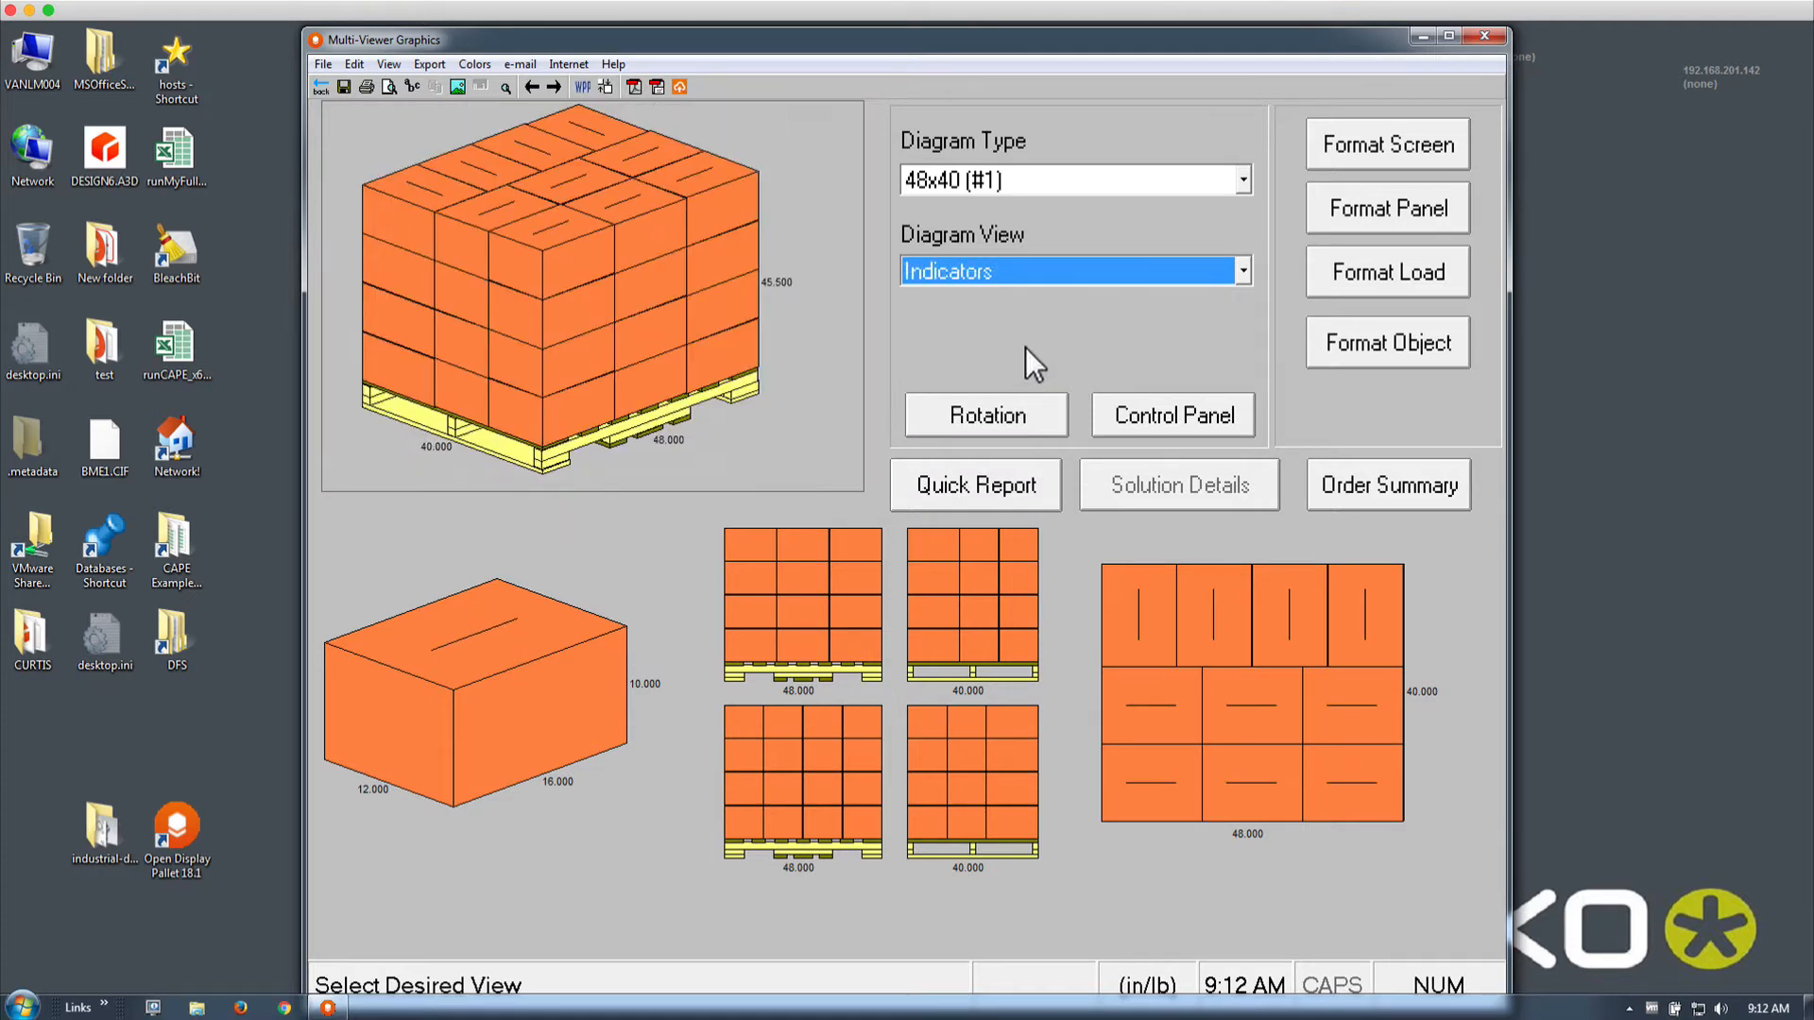
key("Down")
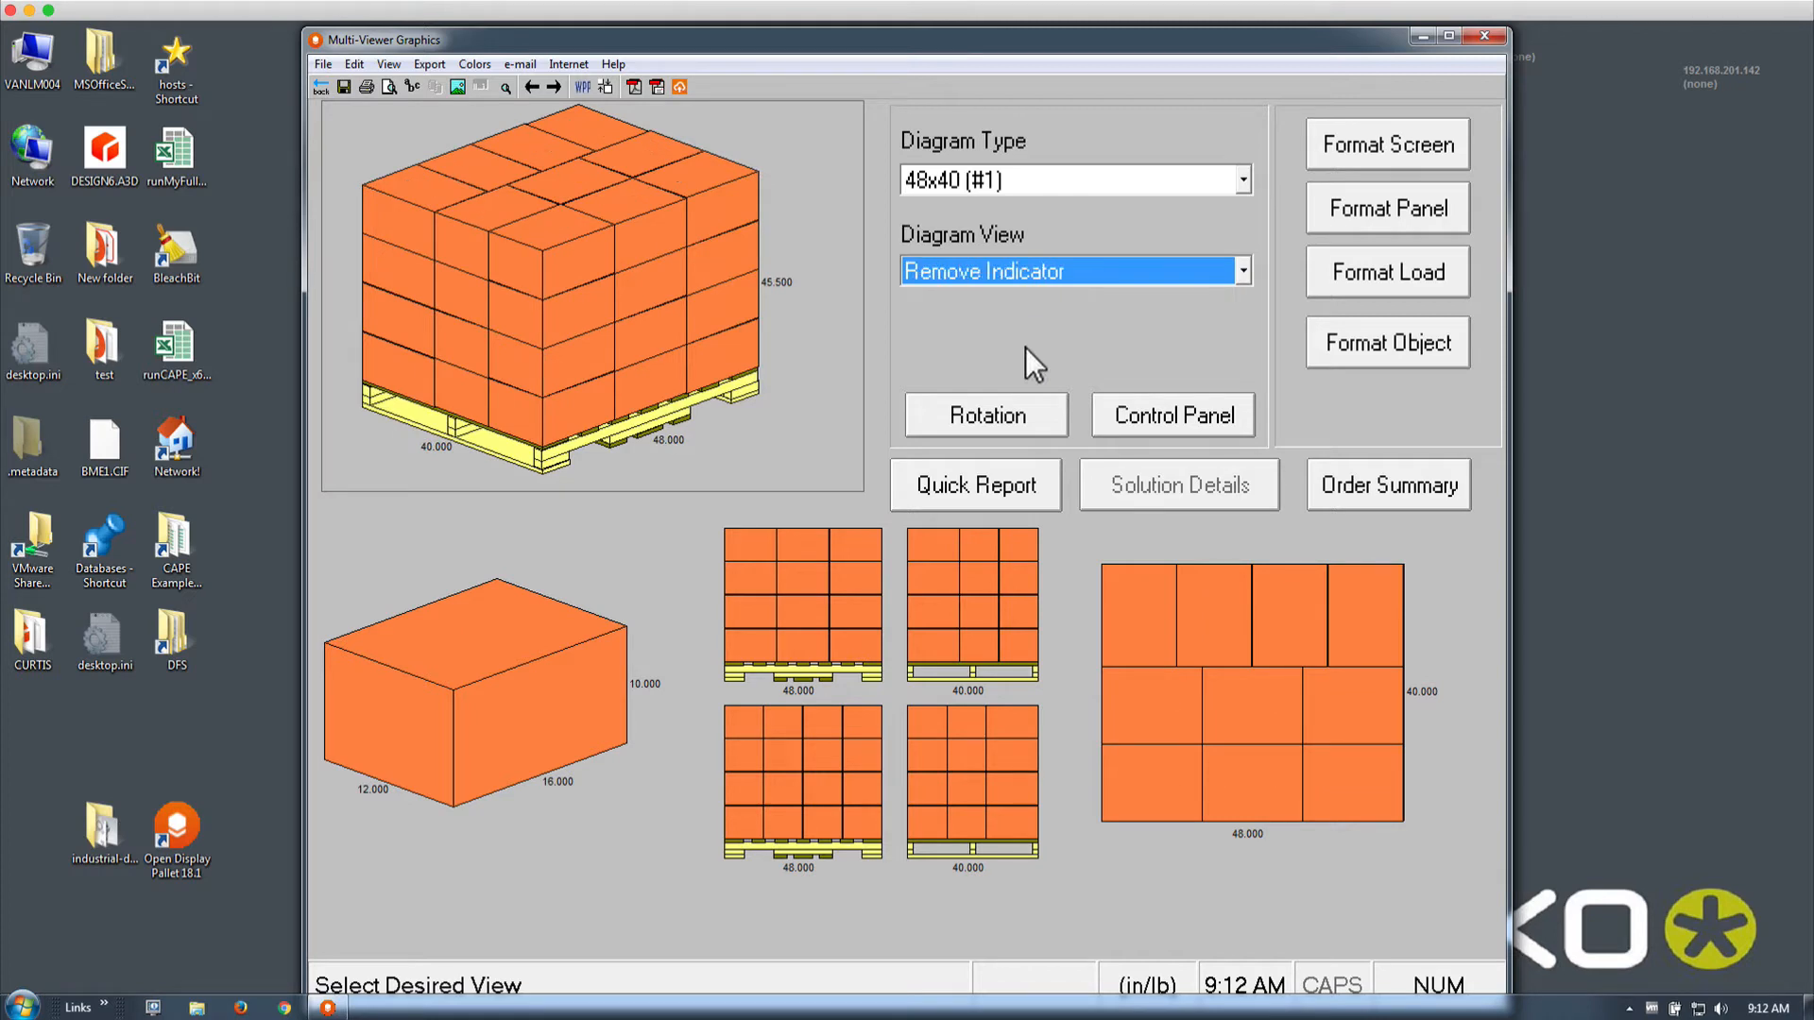
key("Up")
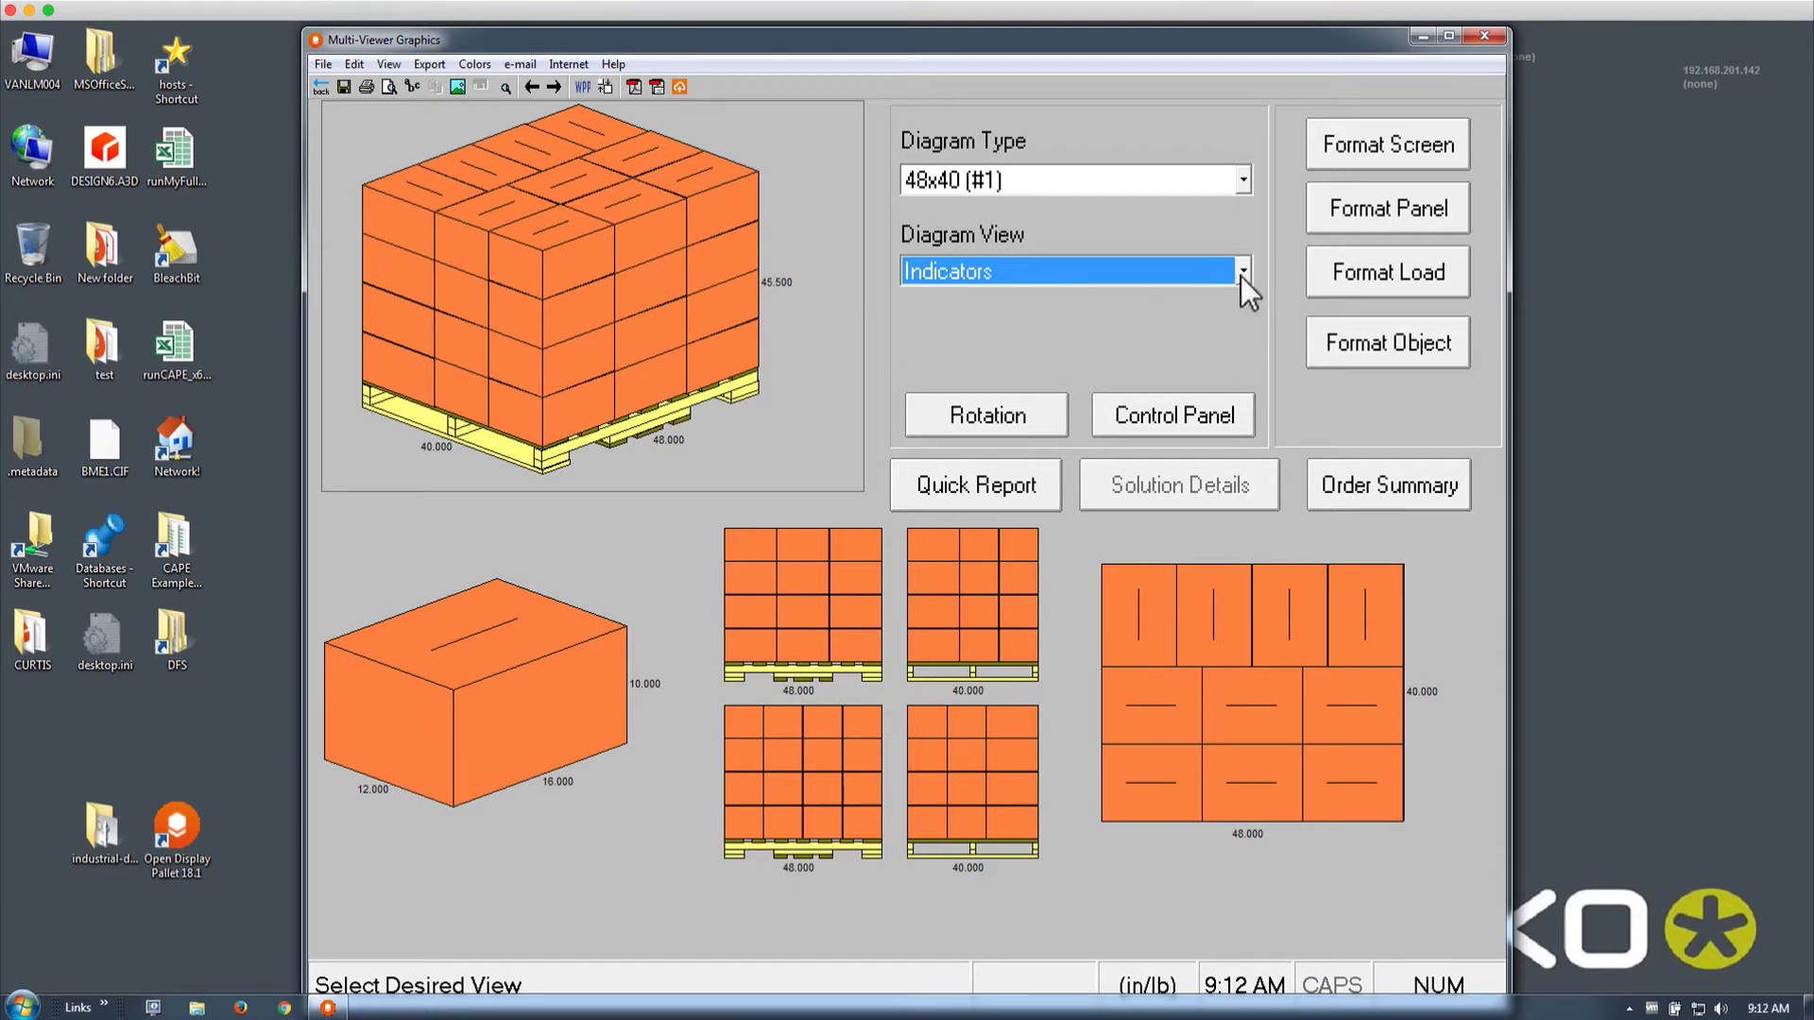
left_click(530, 699)
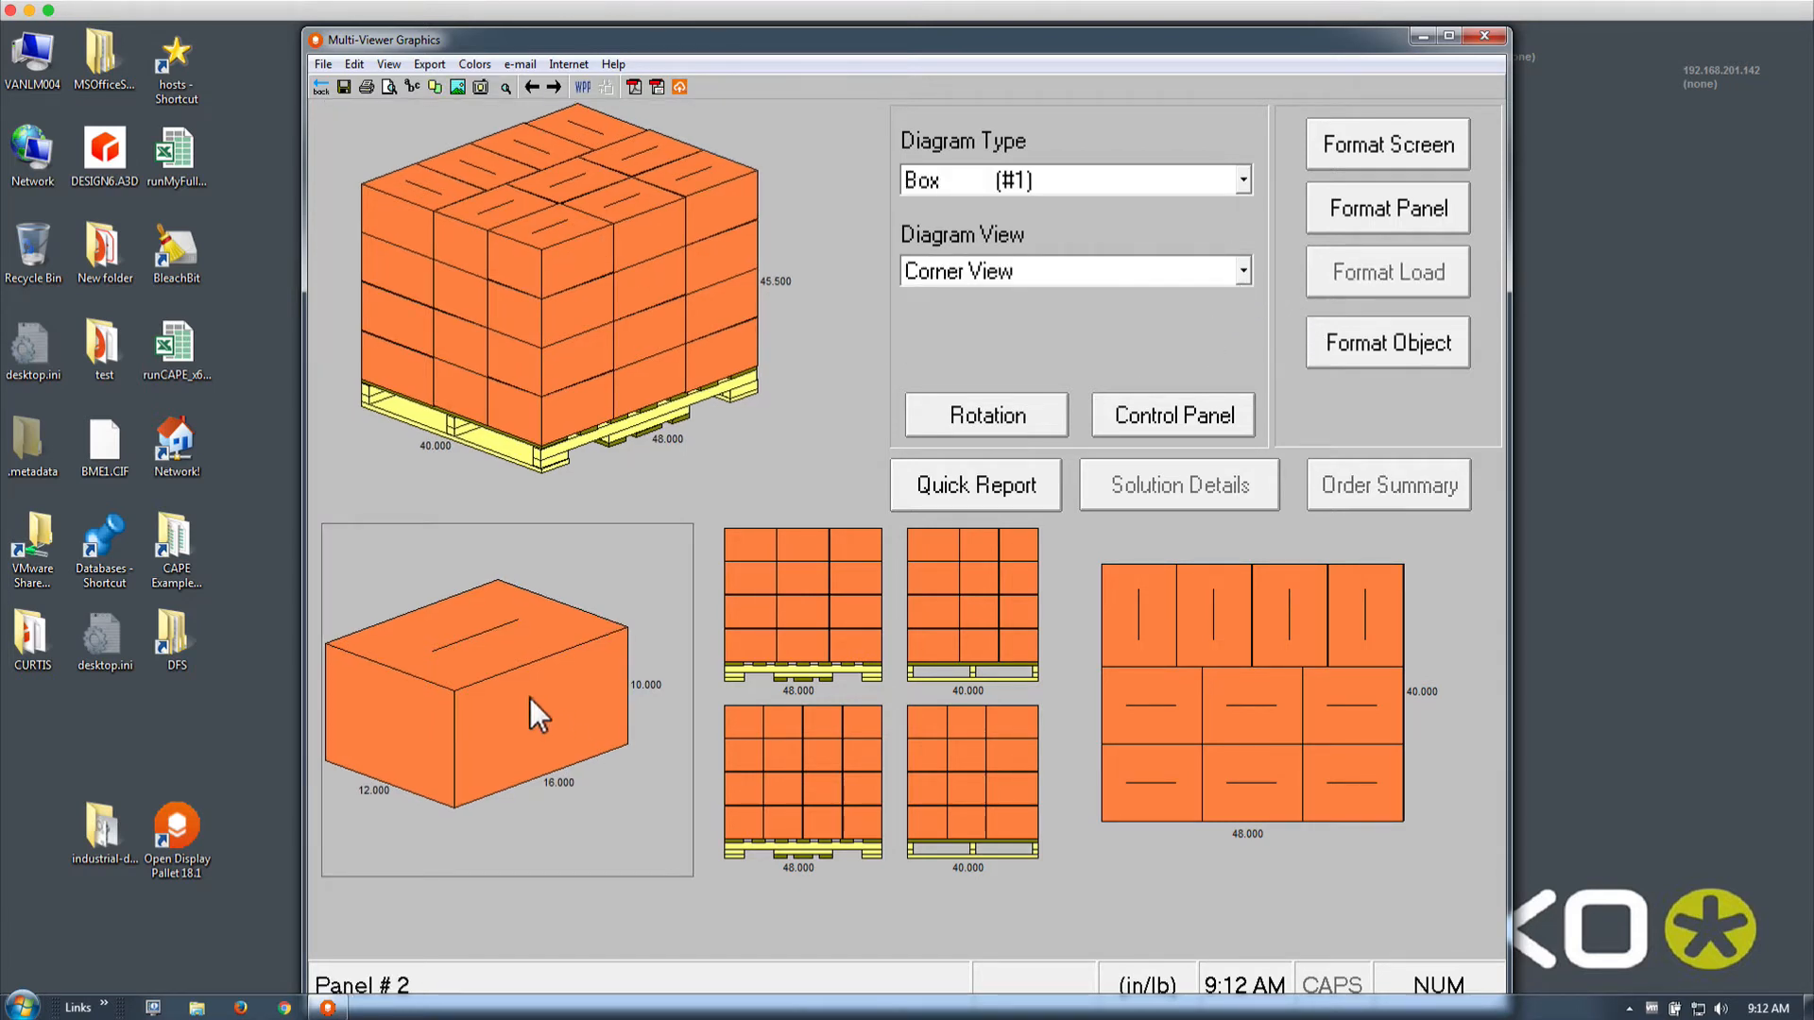
right_click(530, 699)
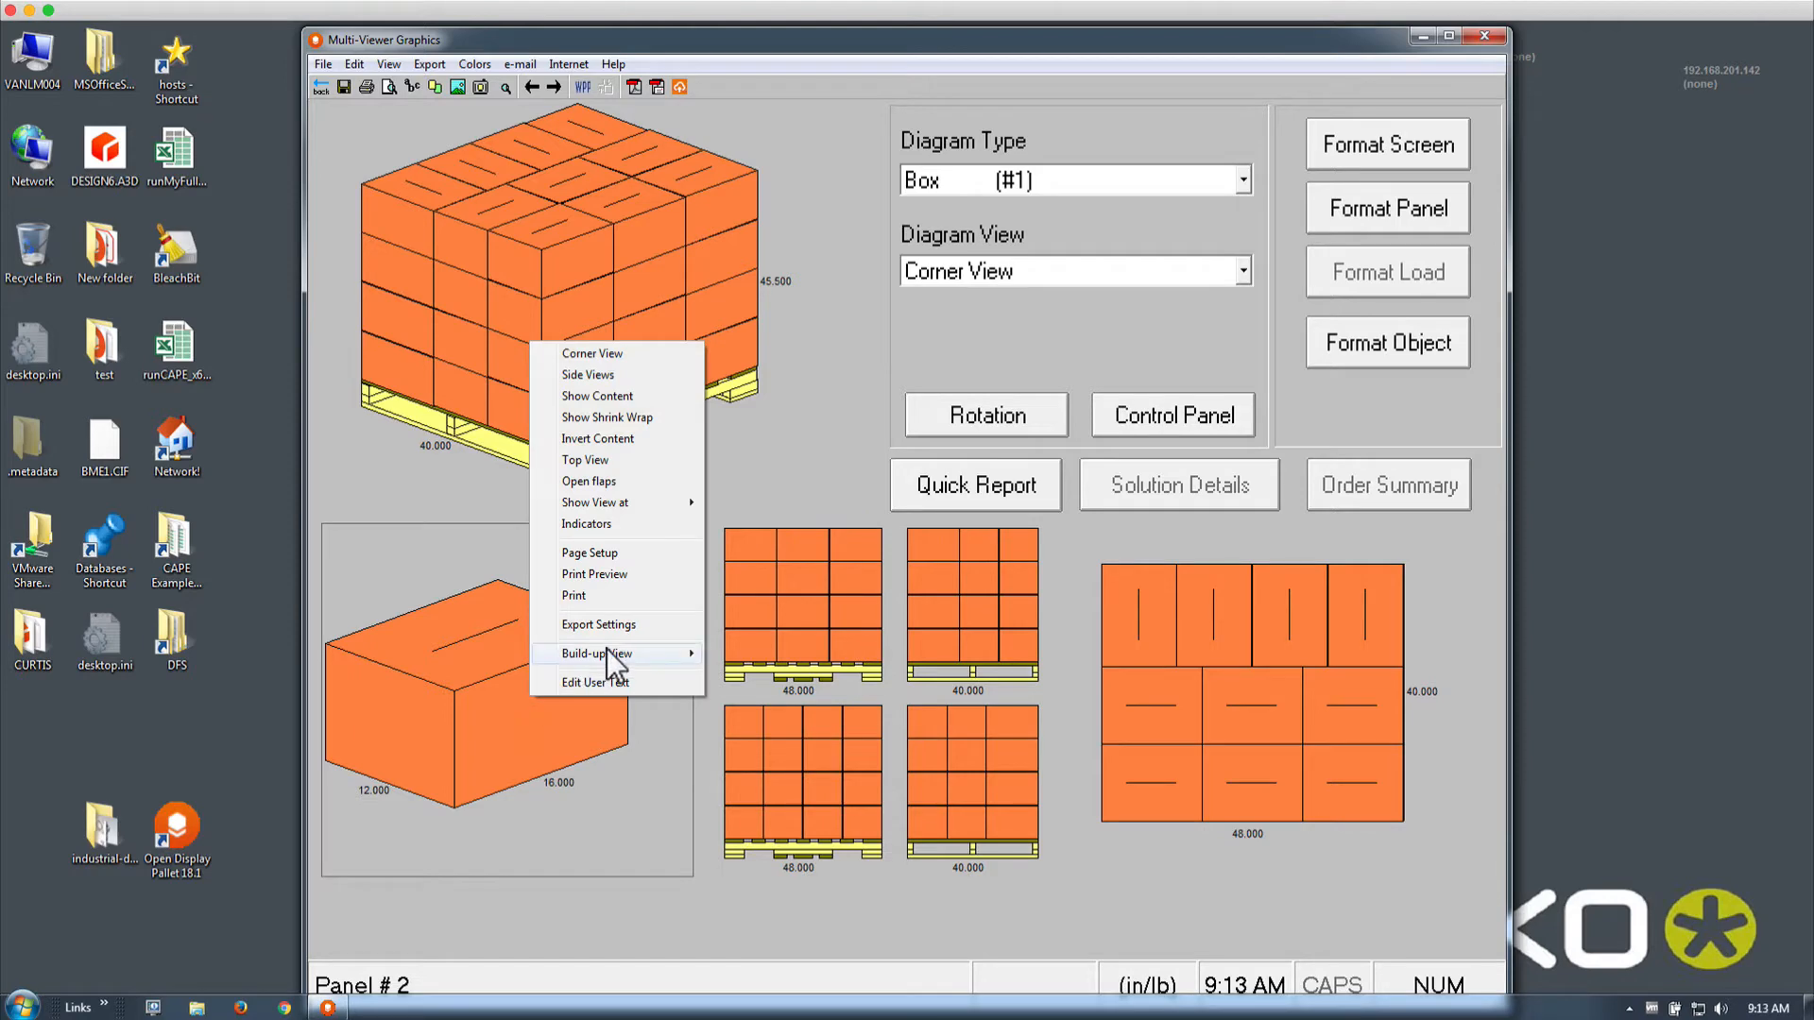
mouse_move(607, 650)
left_click(732, 652)
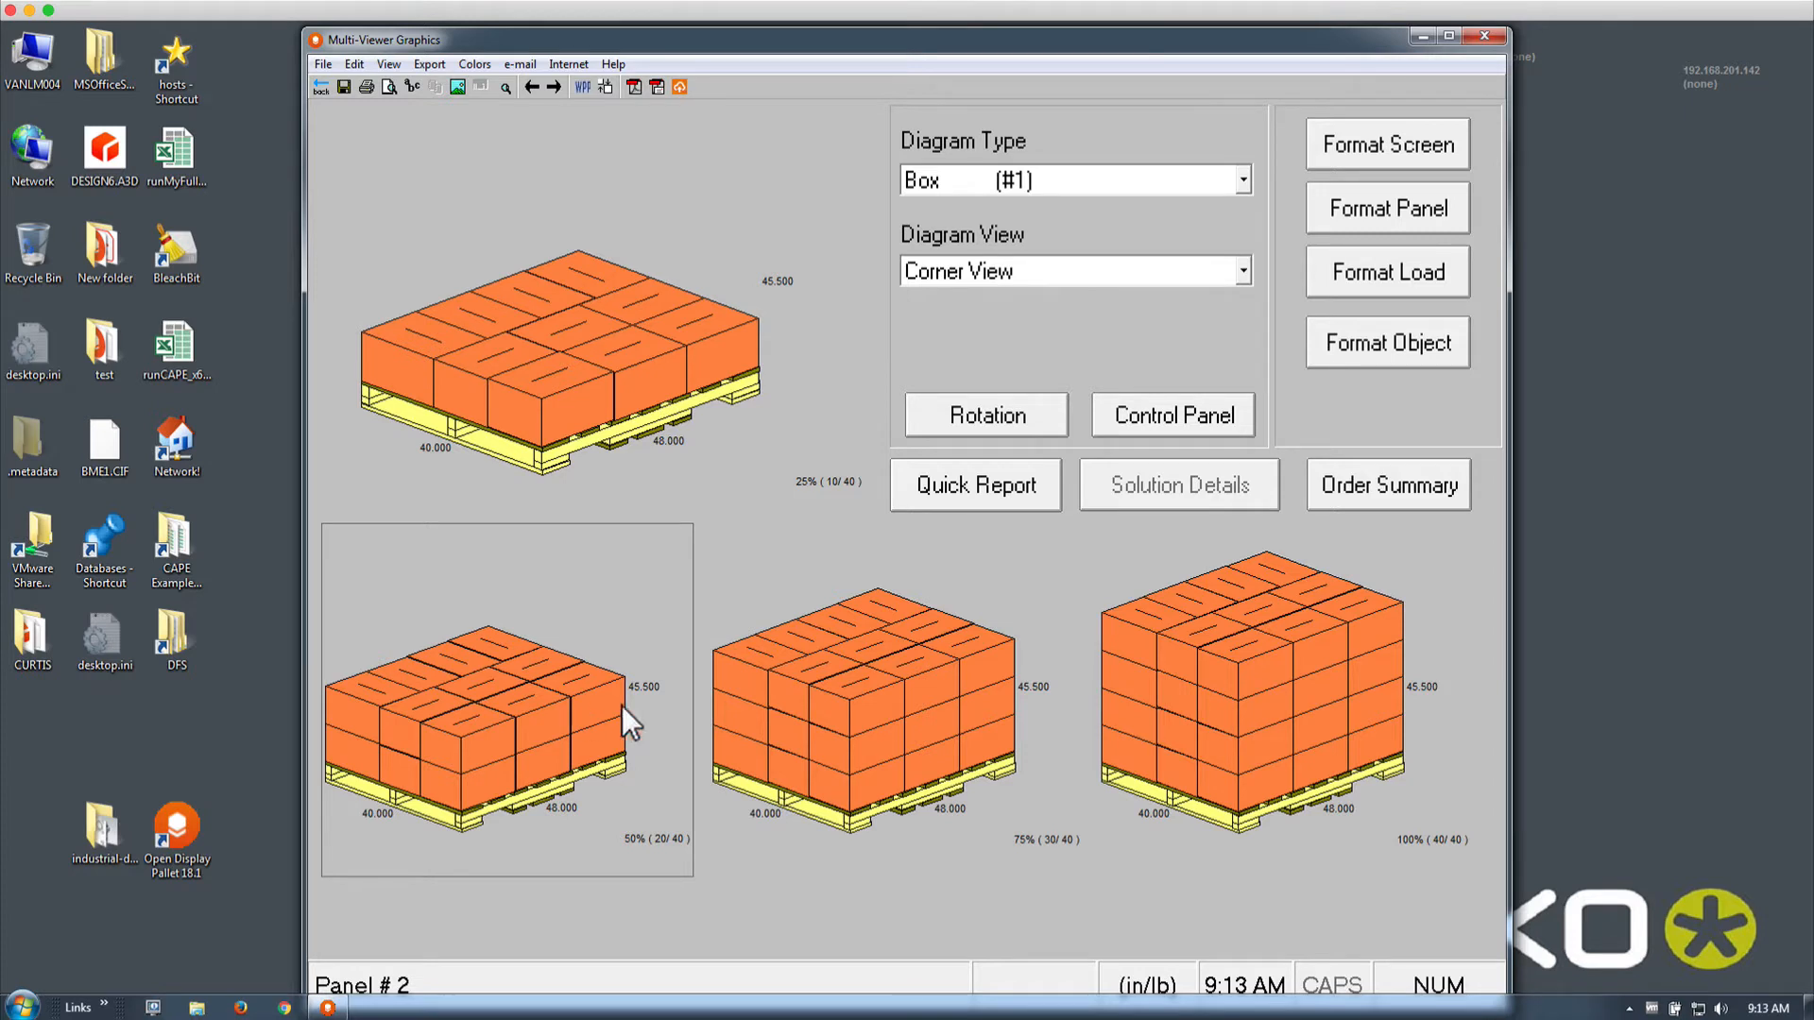
right_click(502, 650)
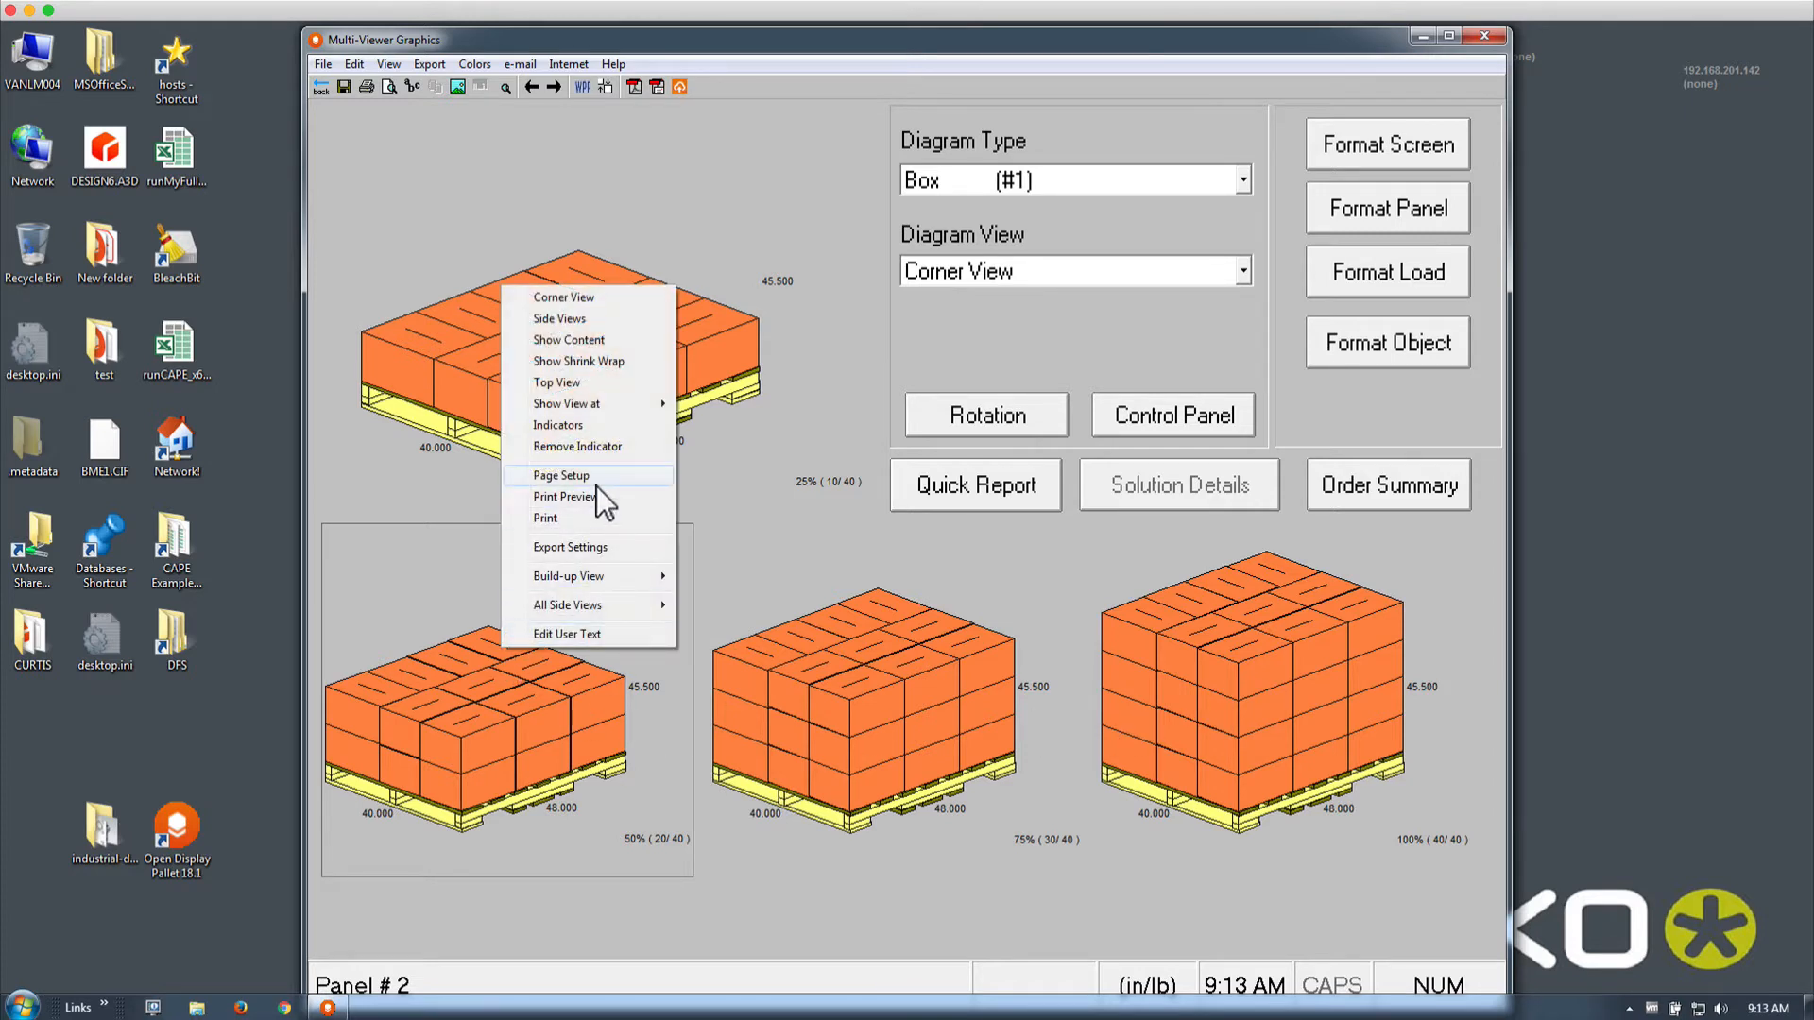
mouse_move(591, 576)
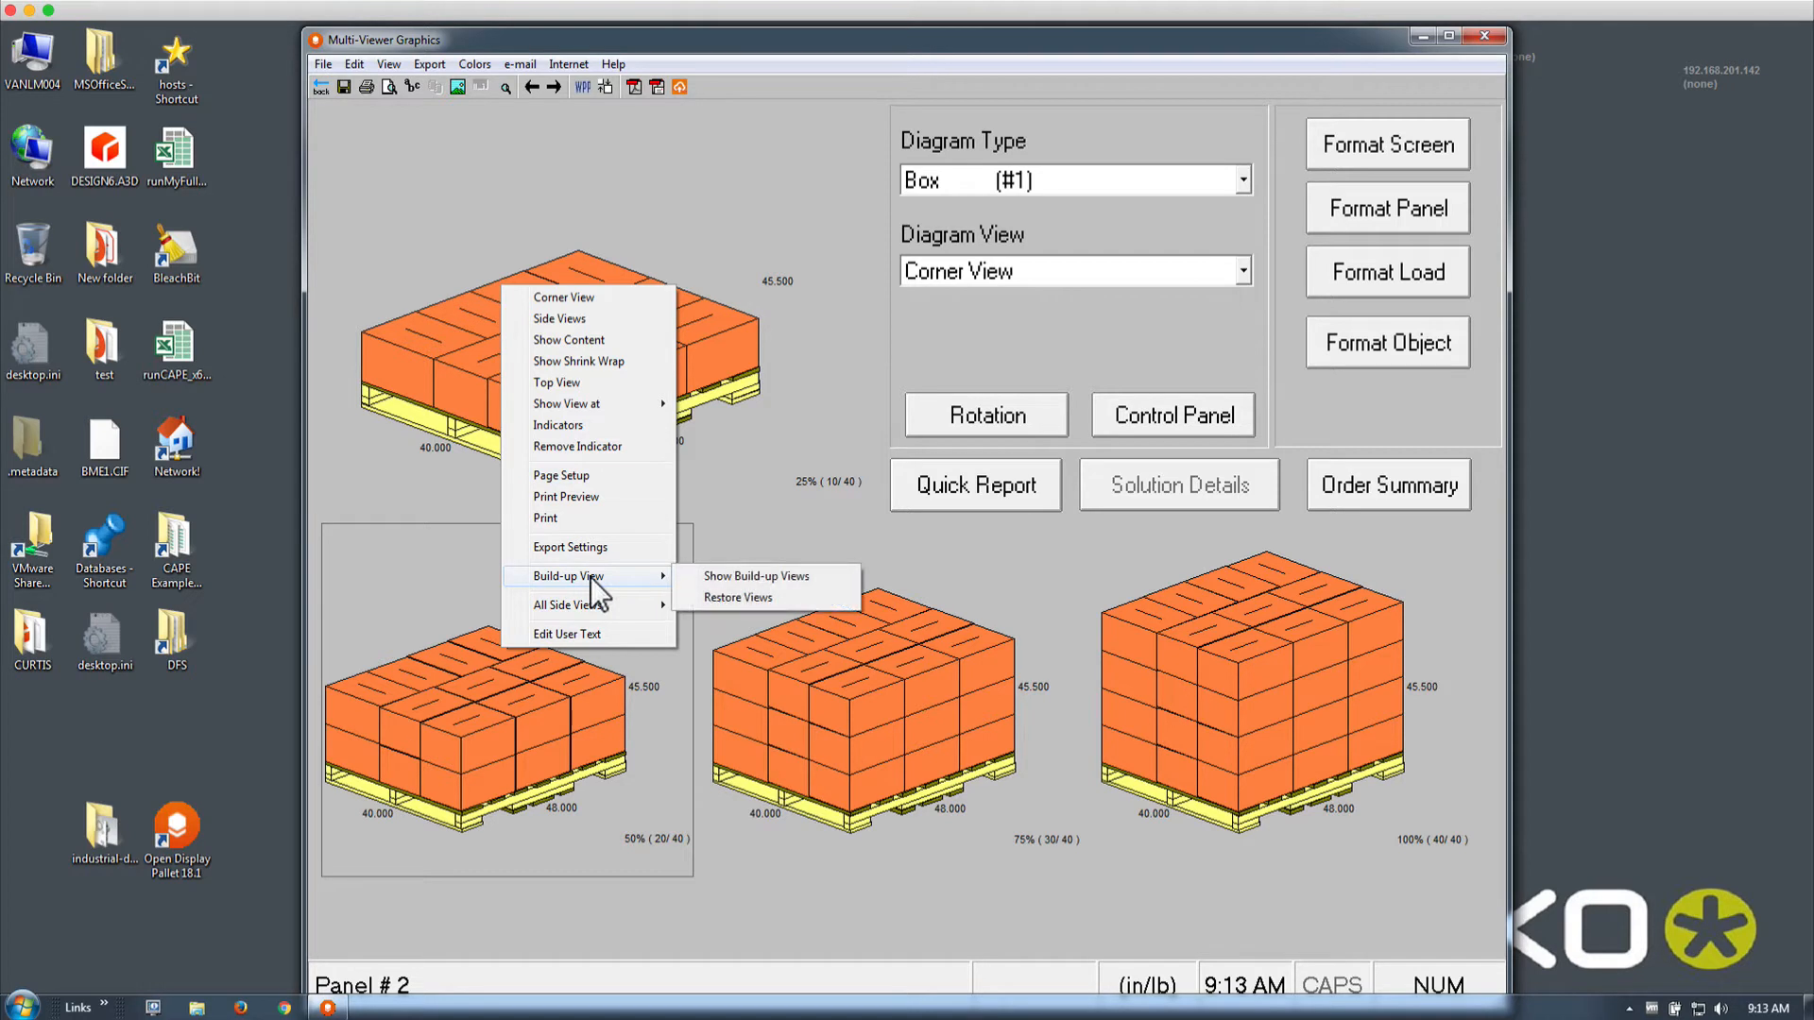
left_click(716, 597)
right_click(536, 652)
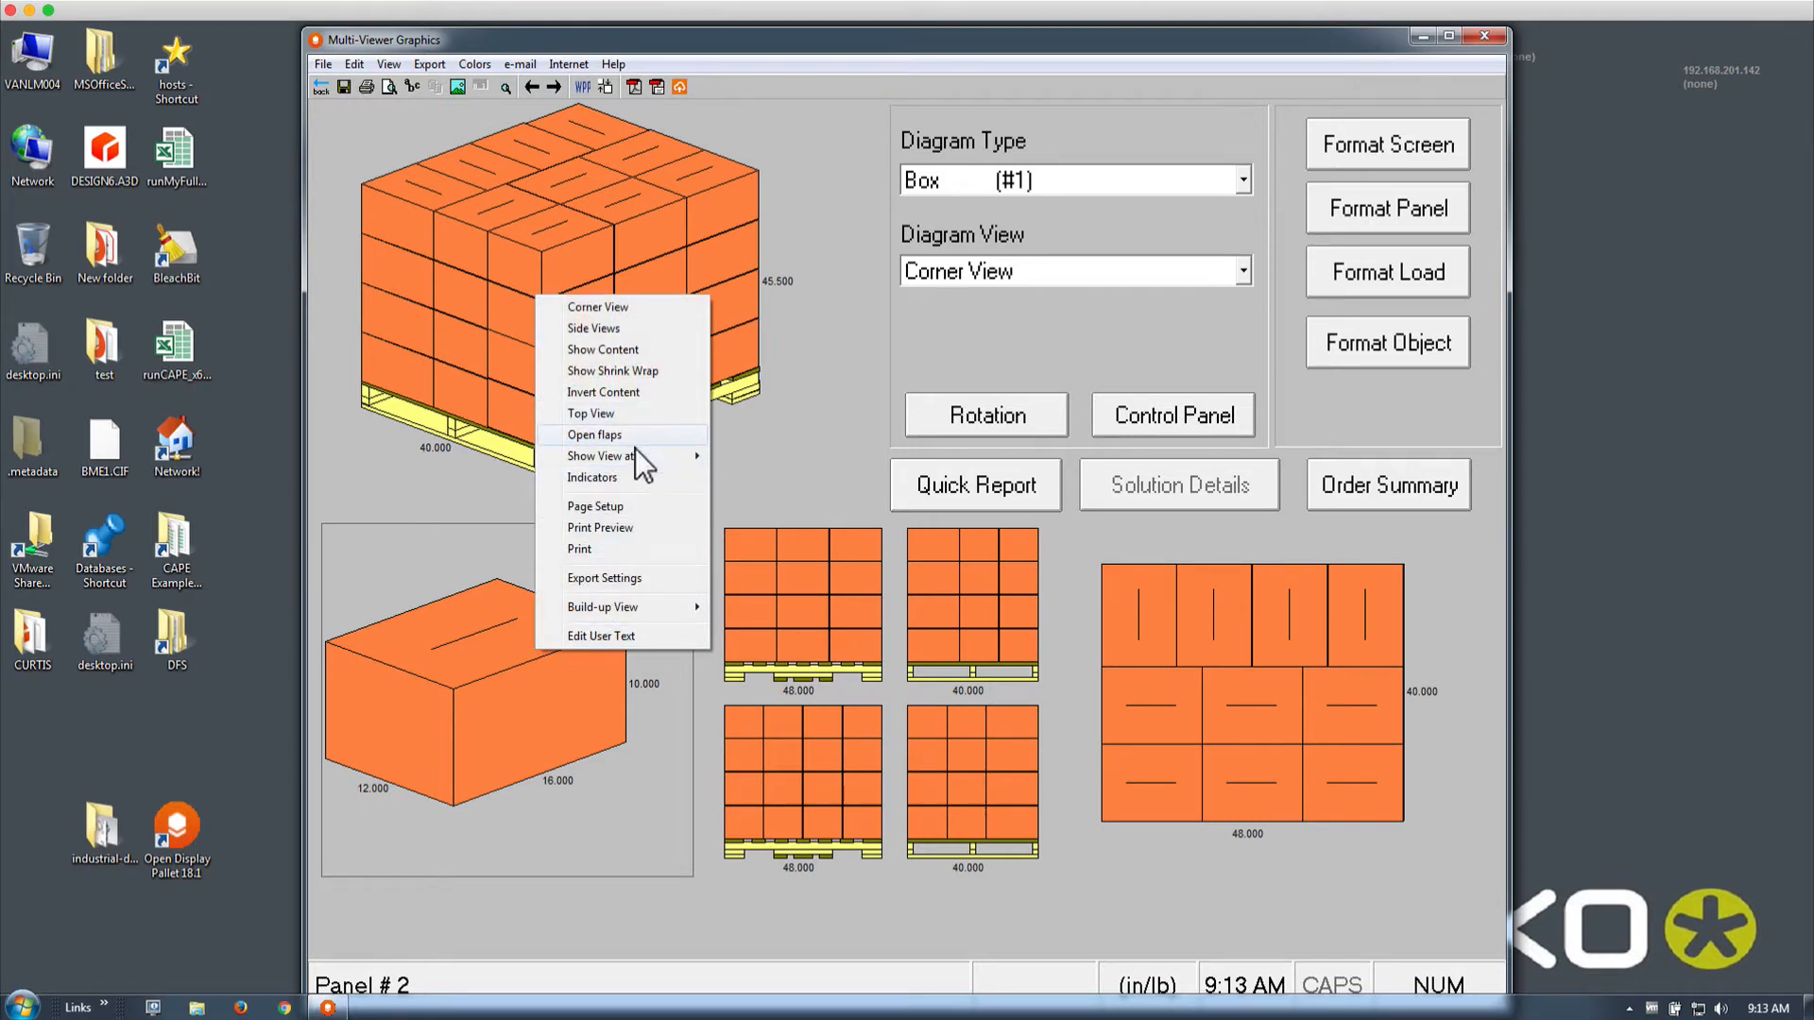
left_click(634, 476)
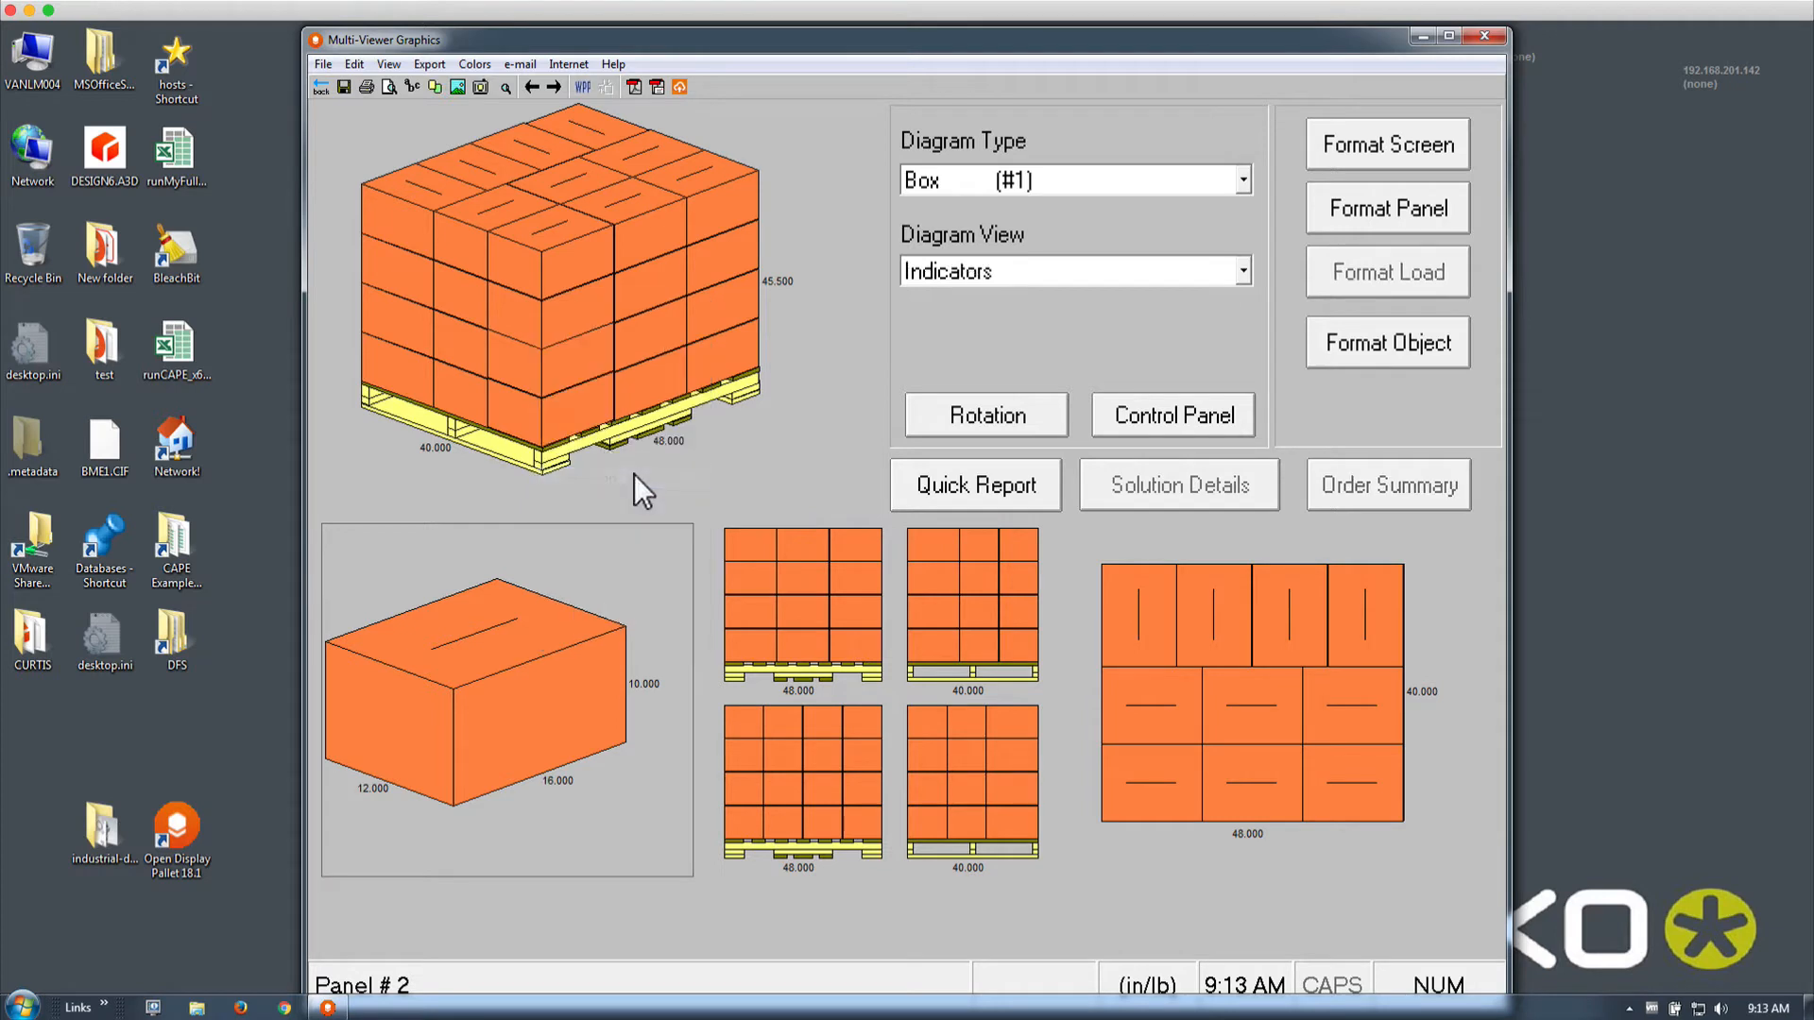
Show Content on the 16x12x10 box diagram to draw its bottles
right_click(578, 635)
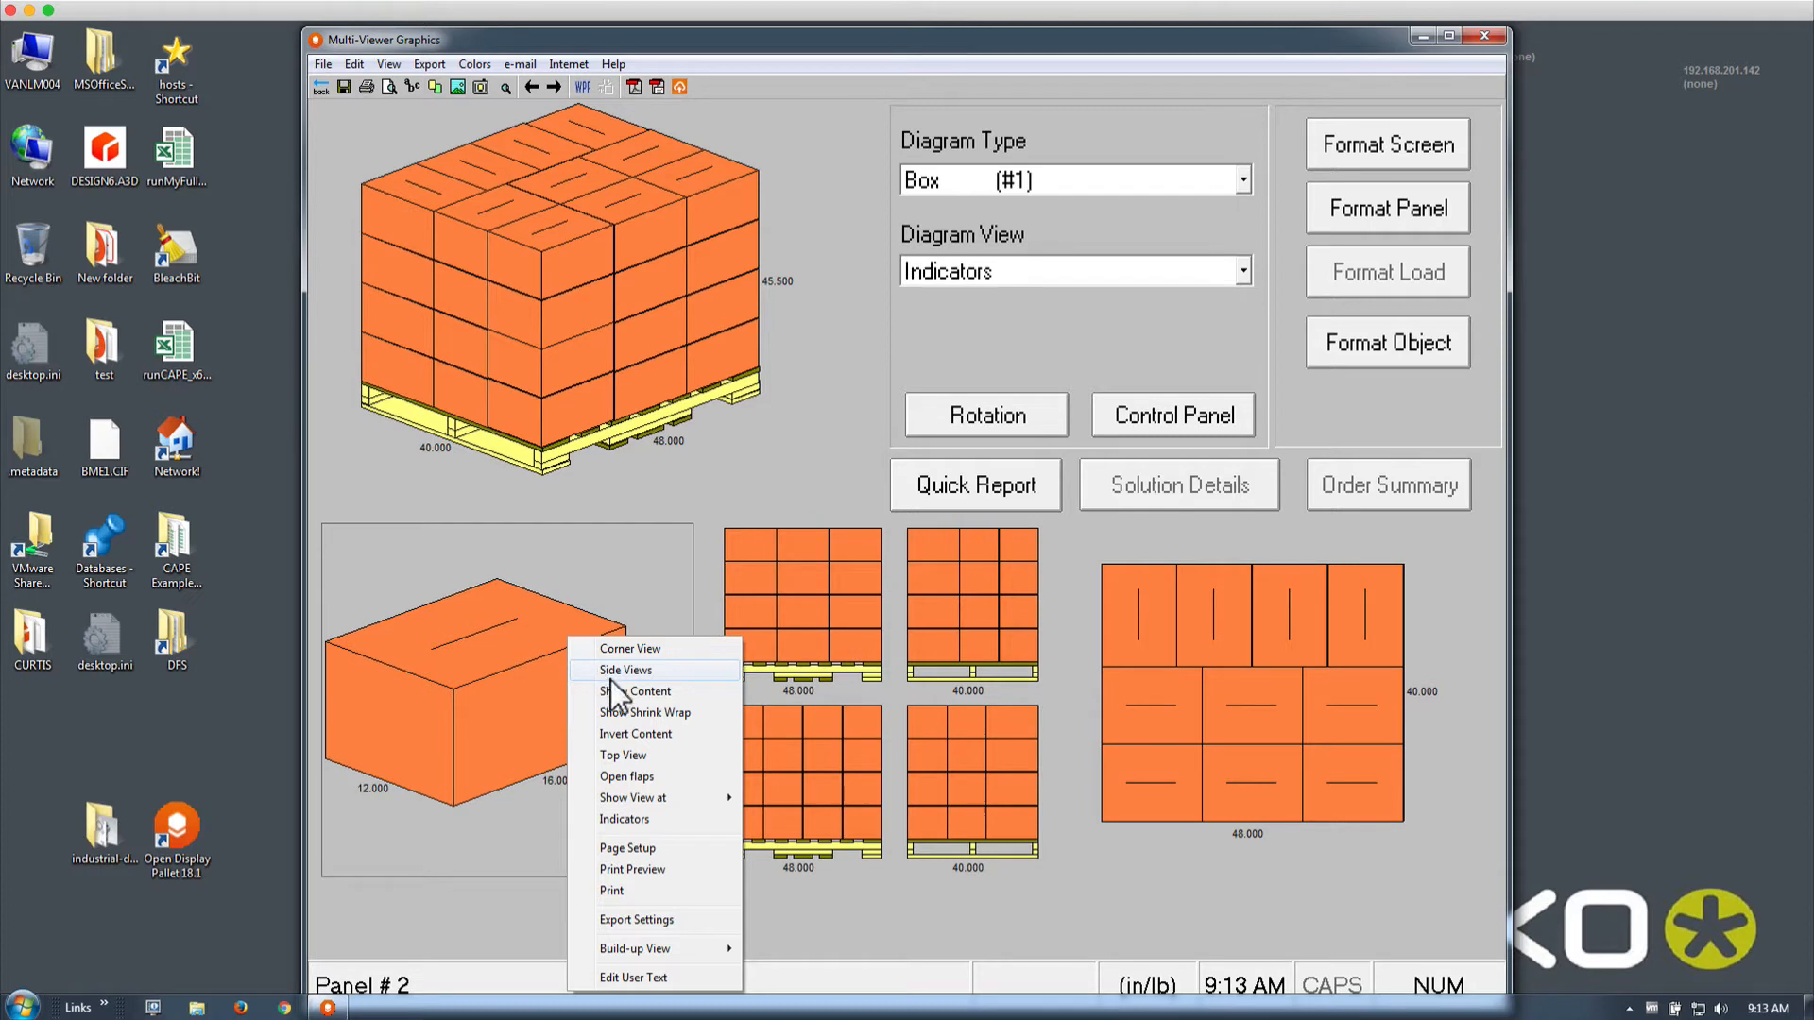
left_click(679, 692)
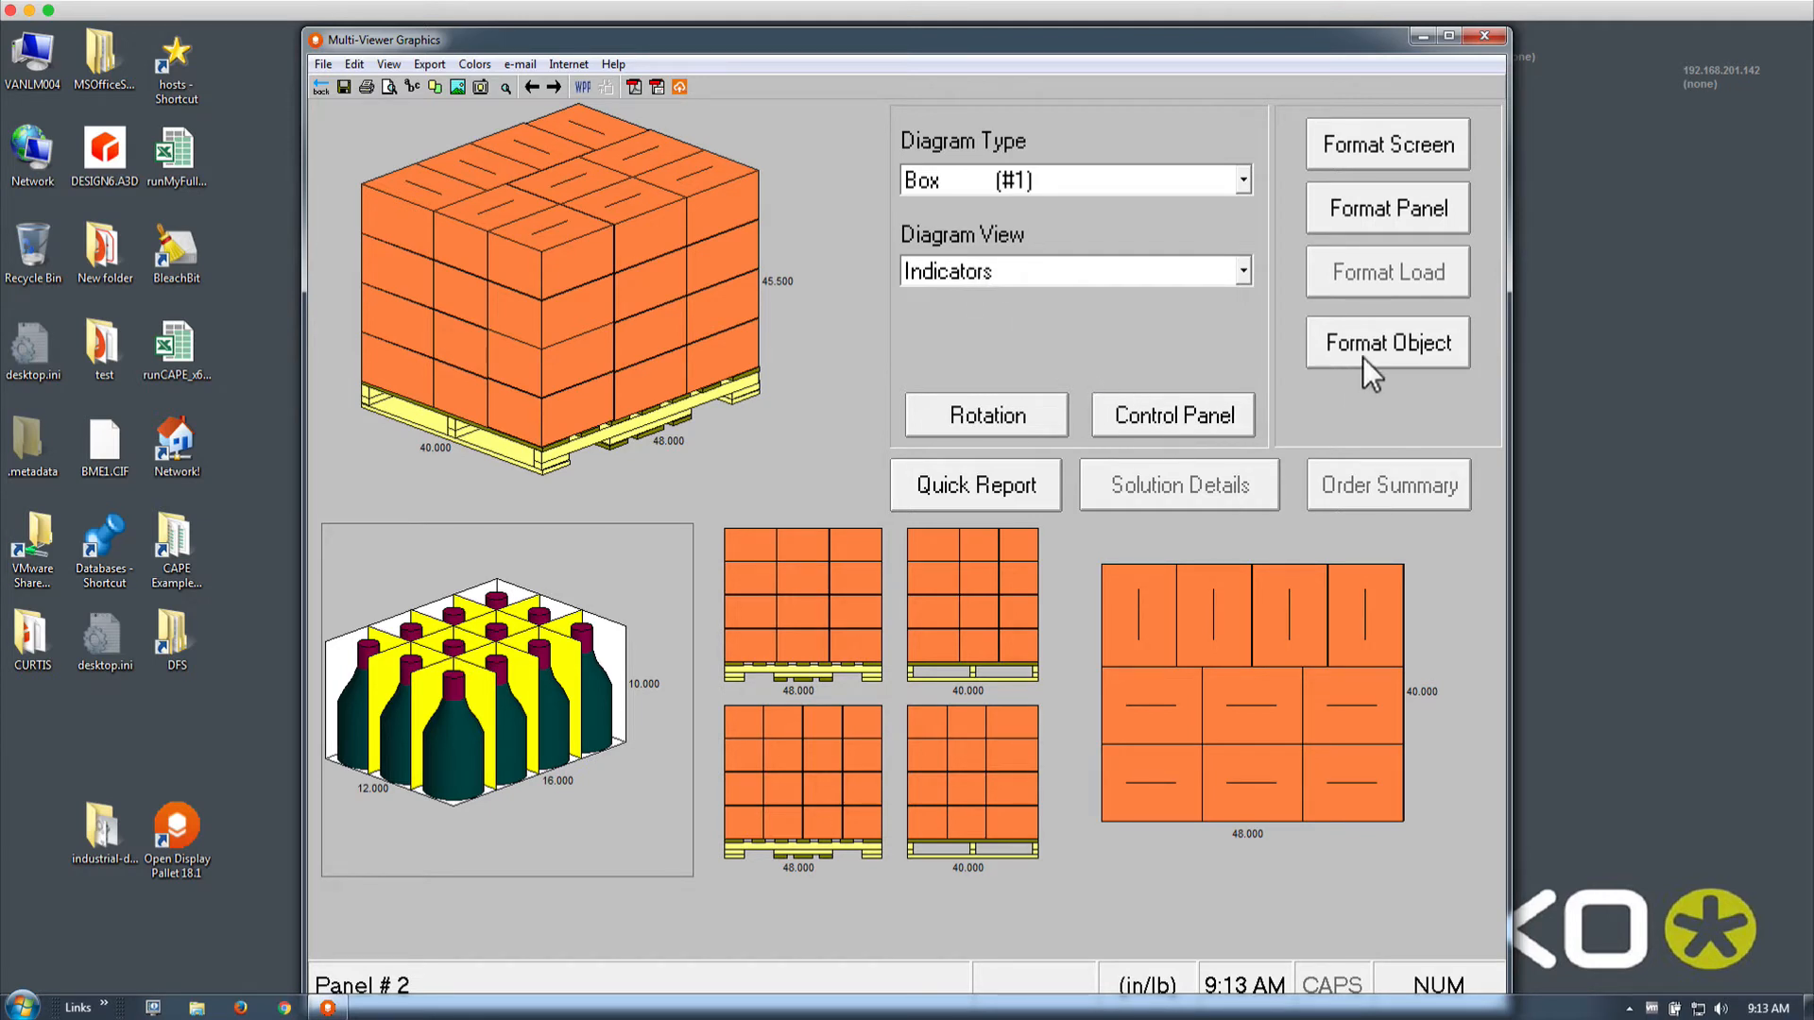
Draw the pallet cartons in solid orange with their number labels hidden
left_click(622, 280)
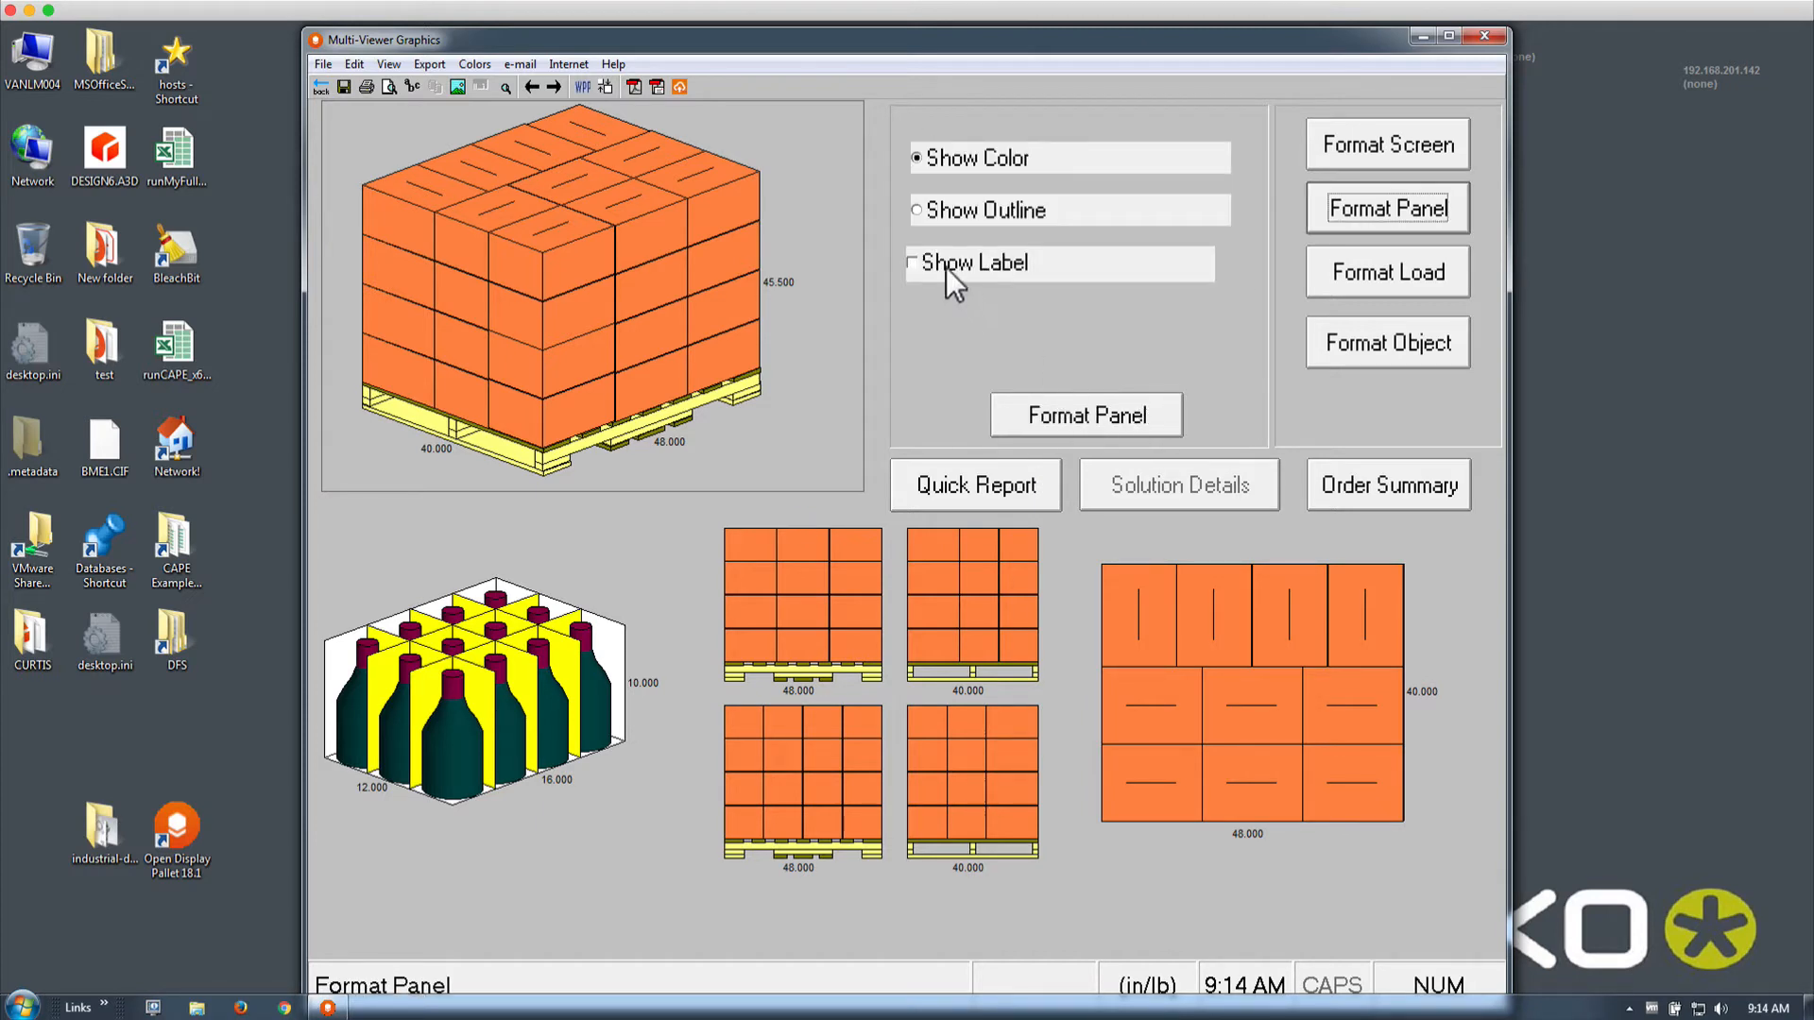
left_click(931, 203)
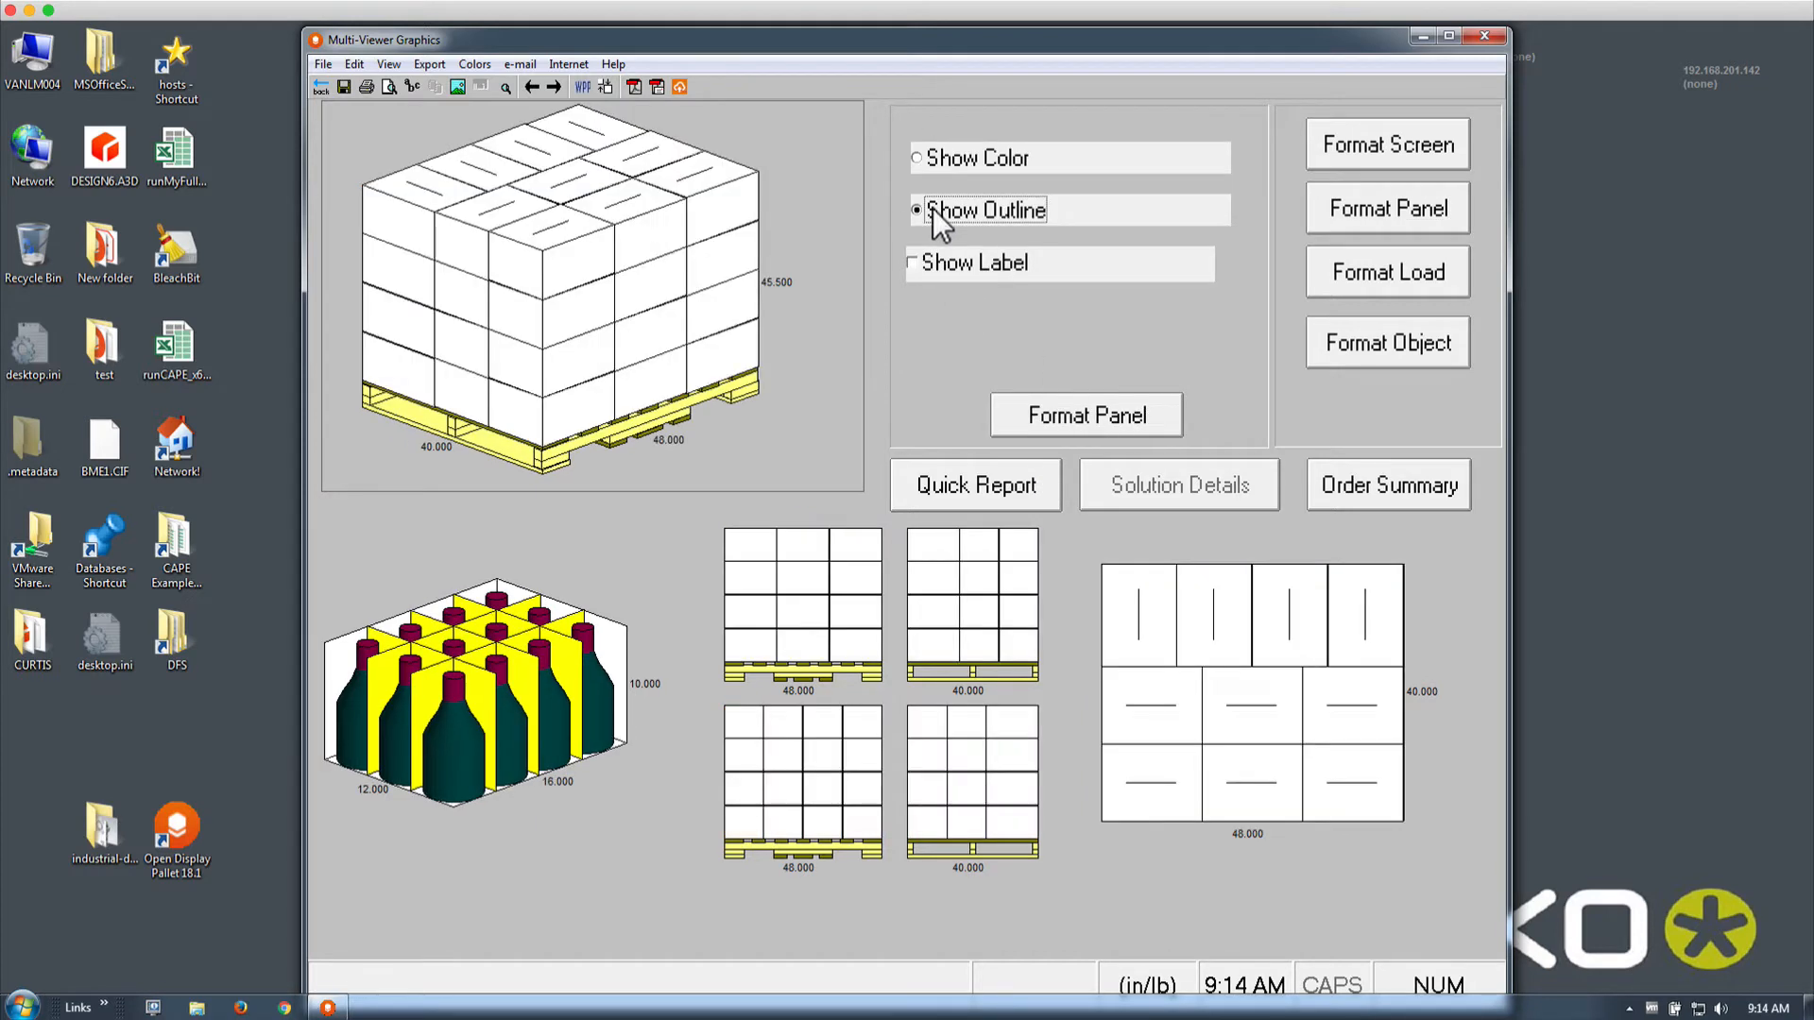
left_click(927, 263)
left_click(929, 159)
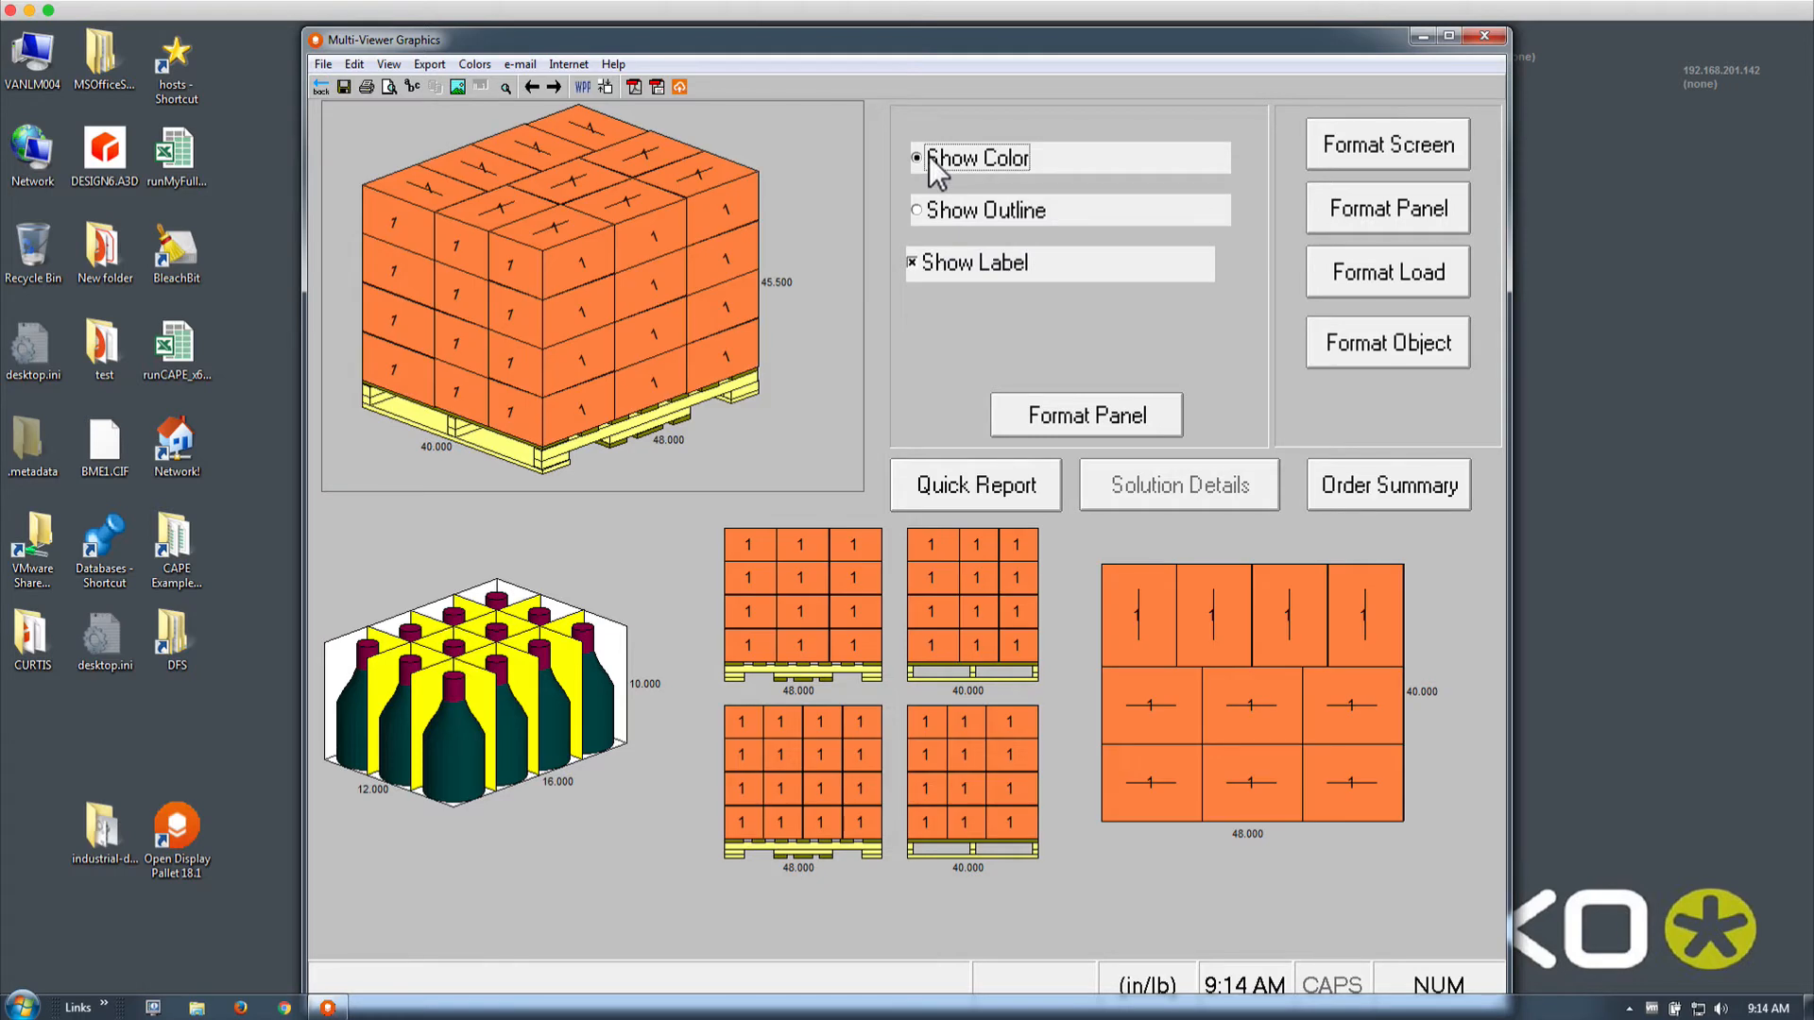
left_click(926, 265)
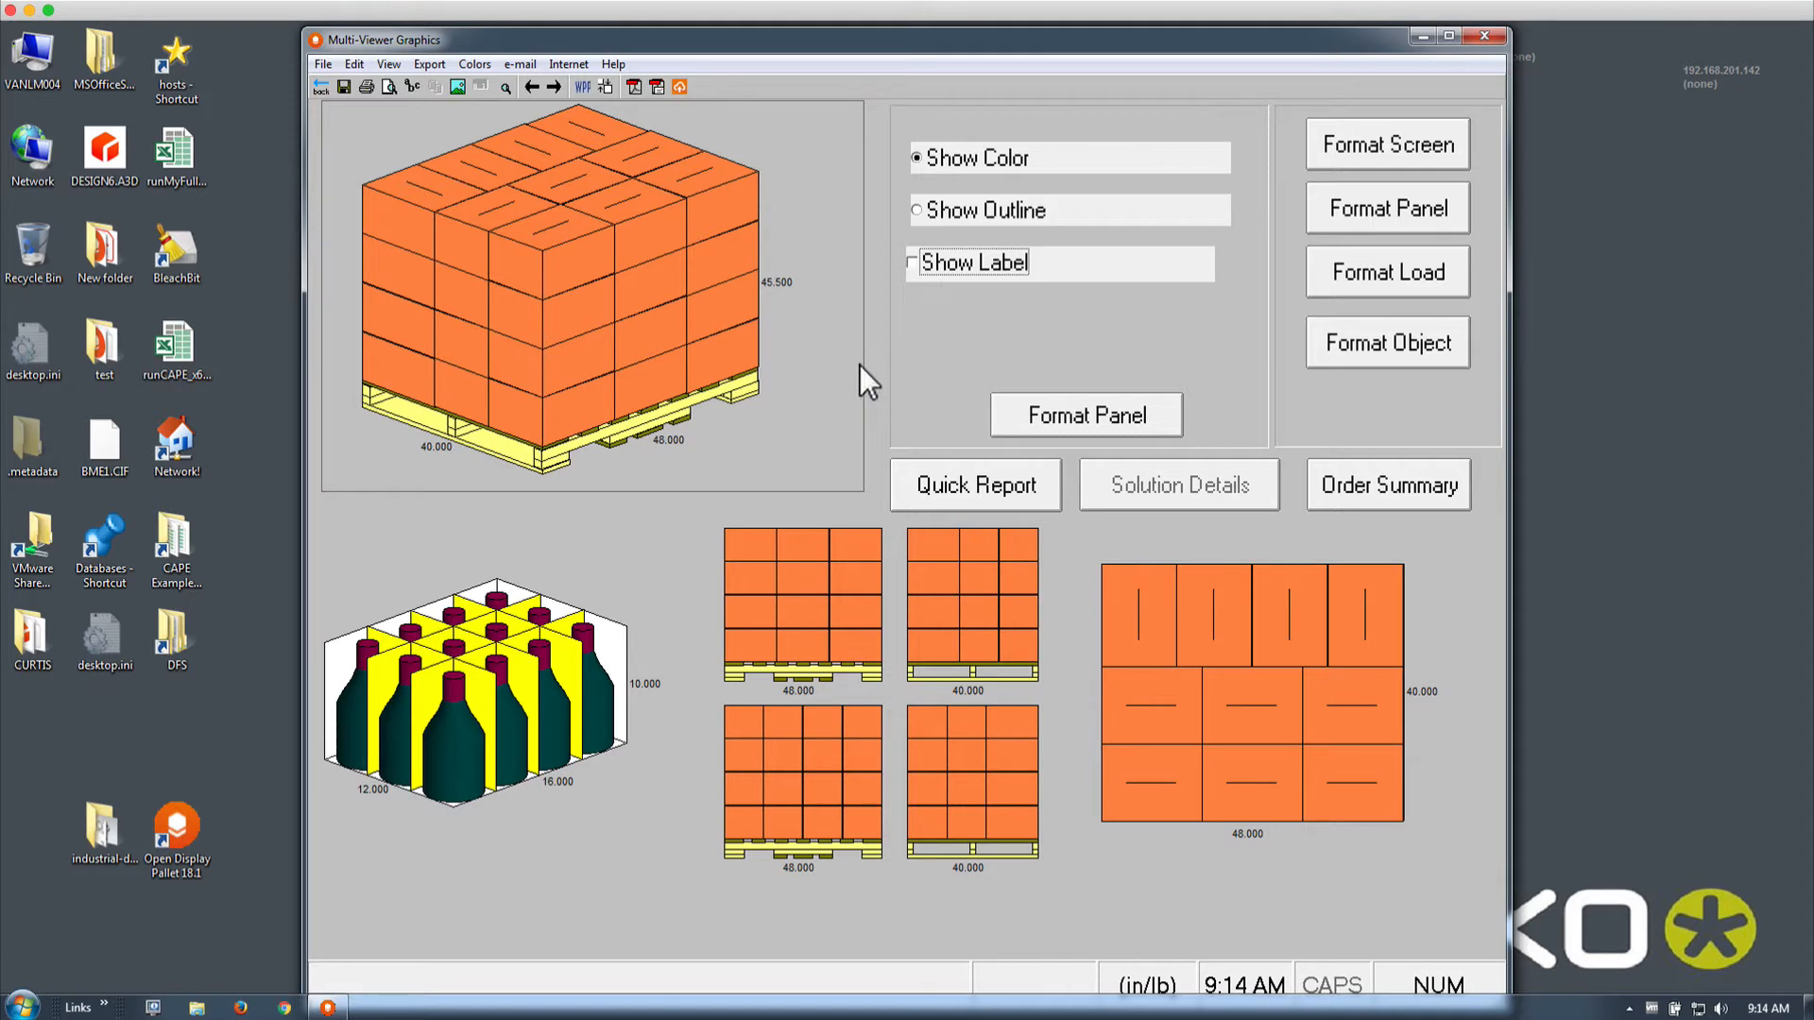
left_click(1420, 354)
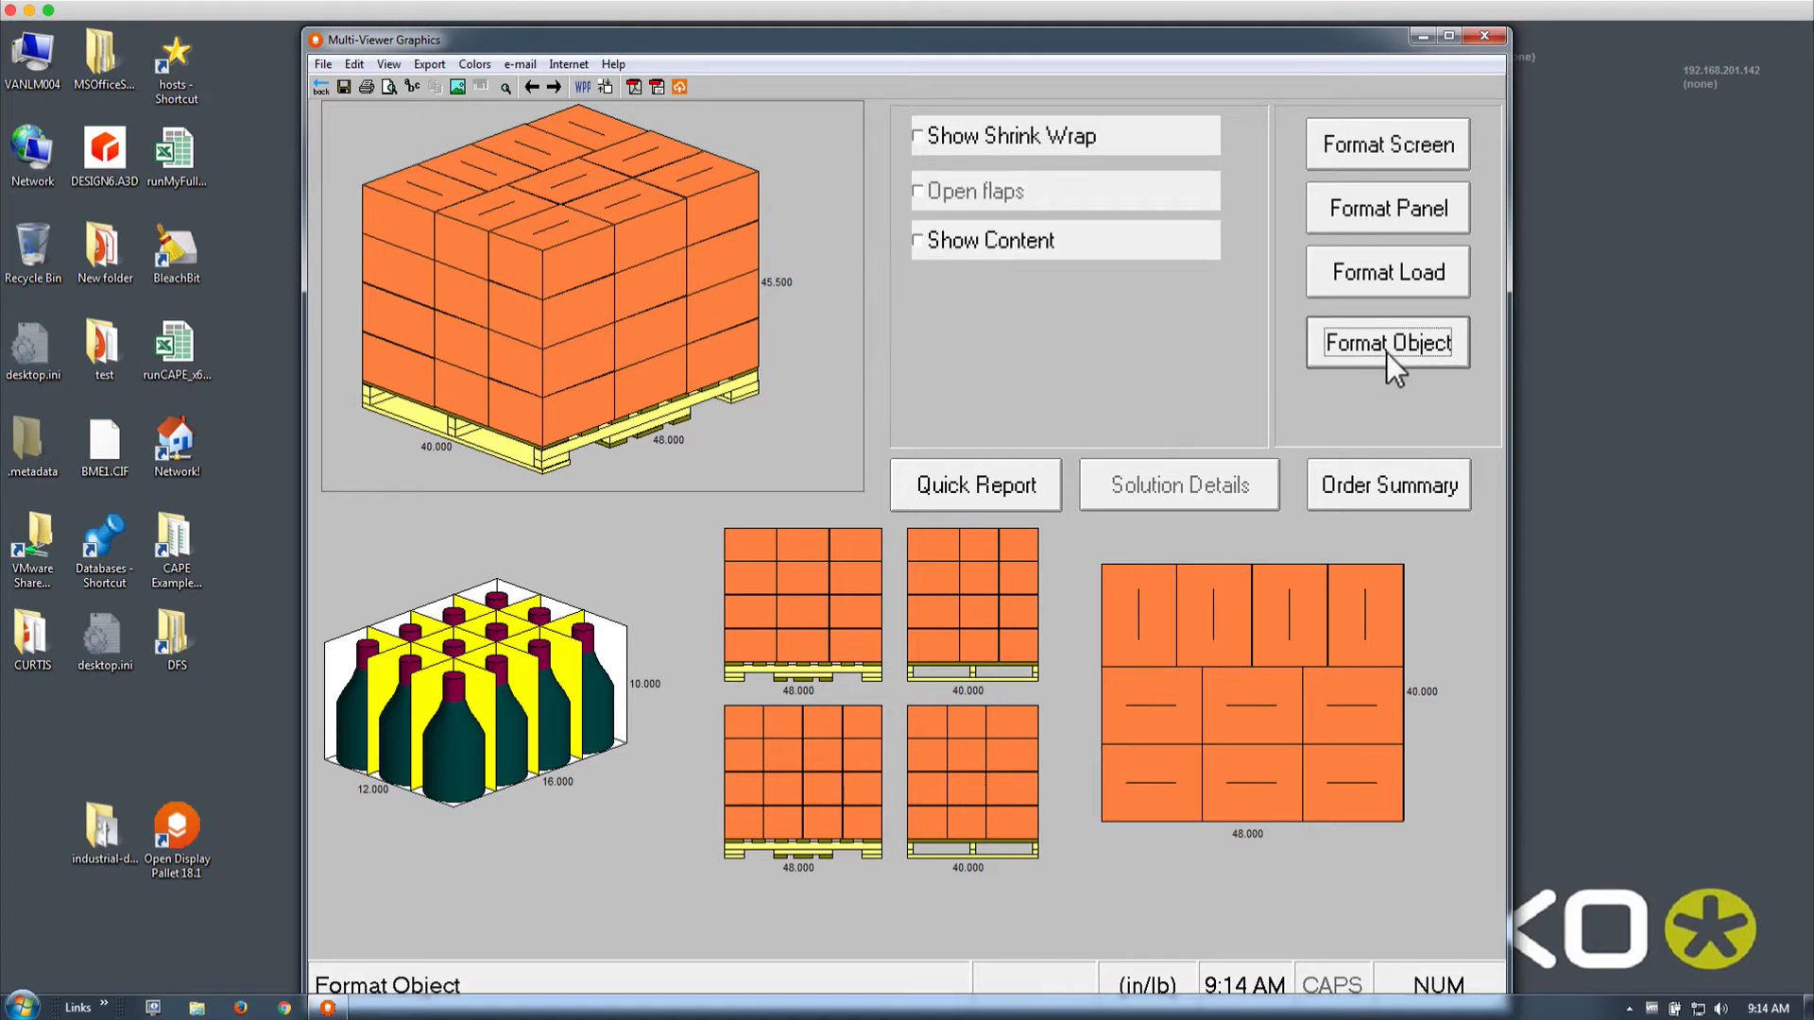
Preview case contents and shrink wrap, turn both off, and open Format Load
left_click(969, 248)
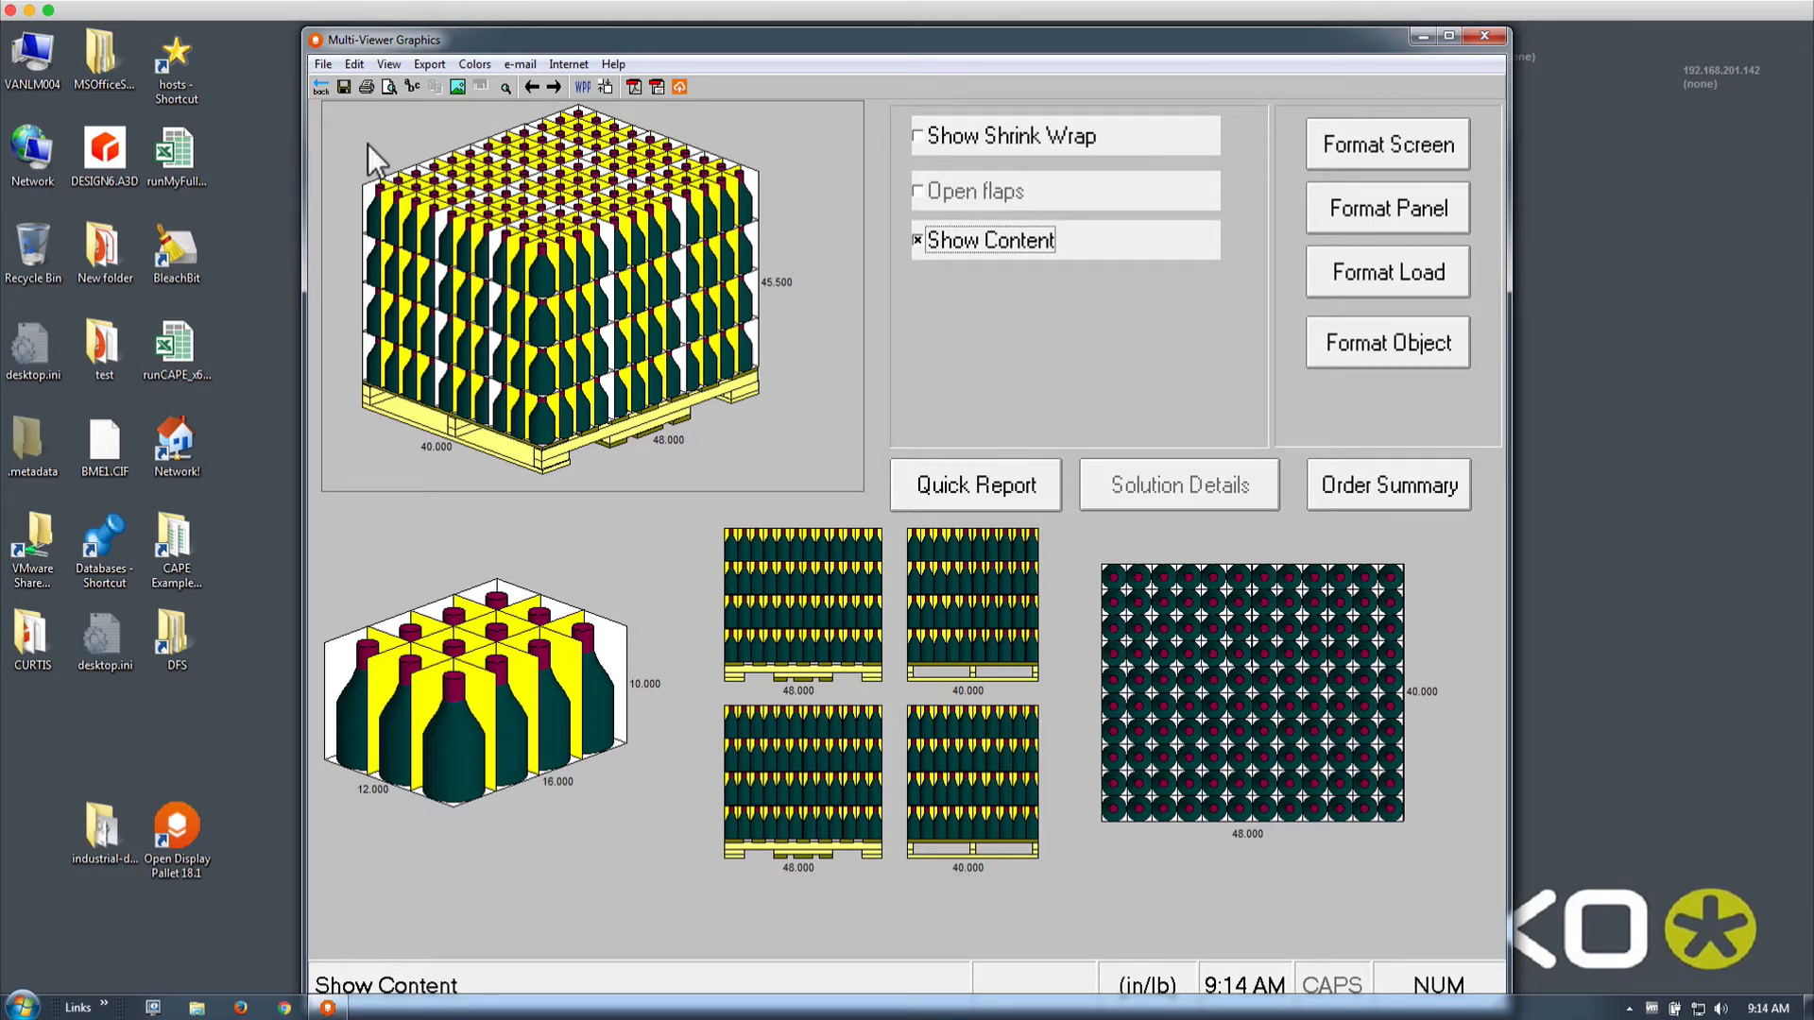
left_click(945, 242)
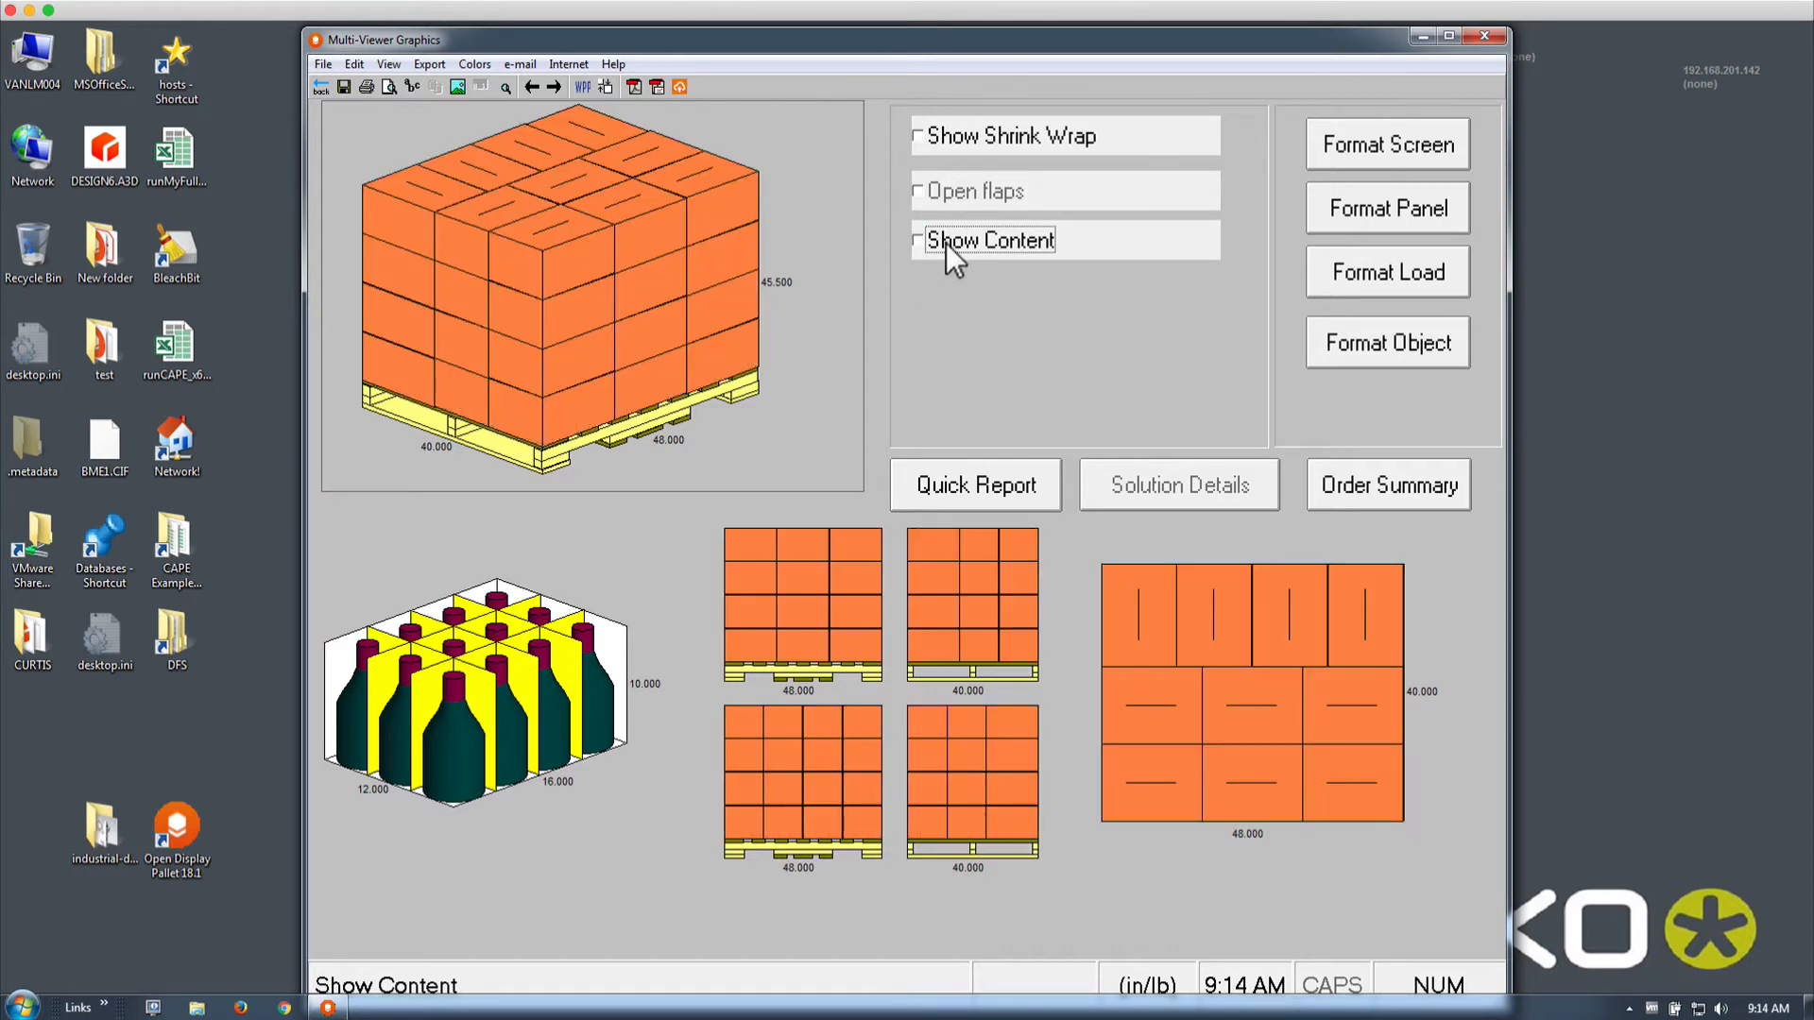
left_click(943, 136)
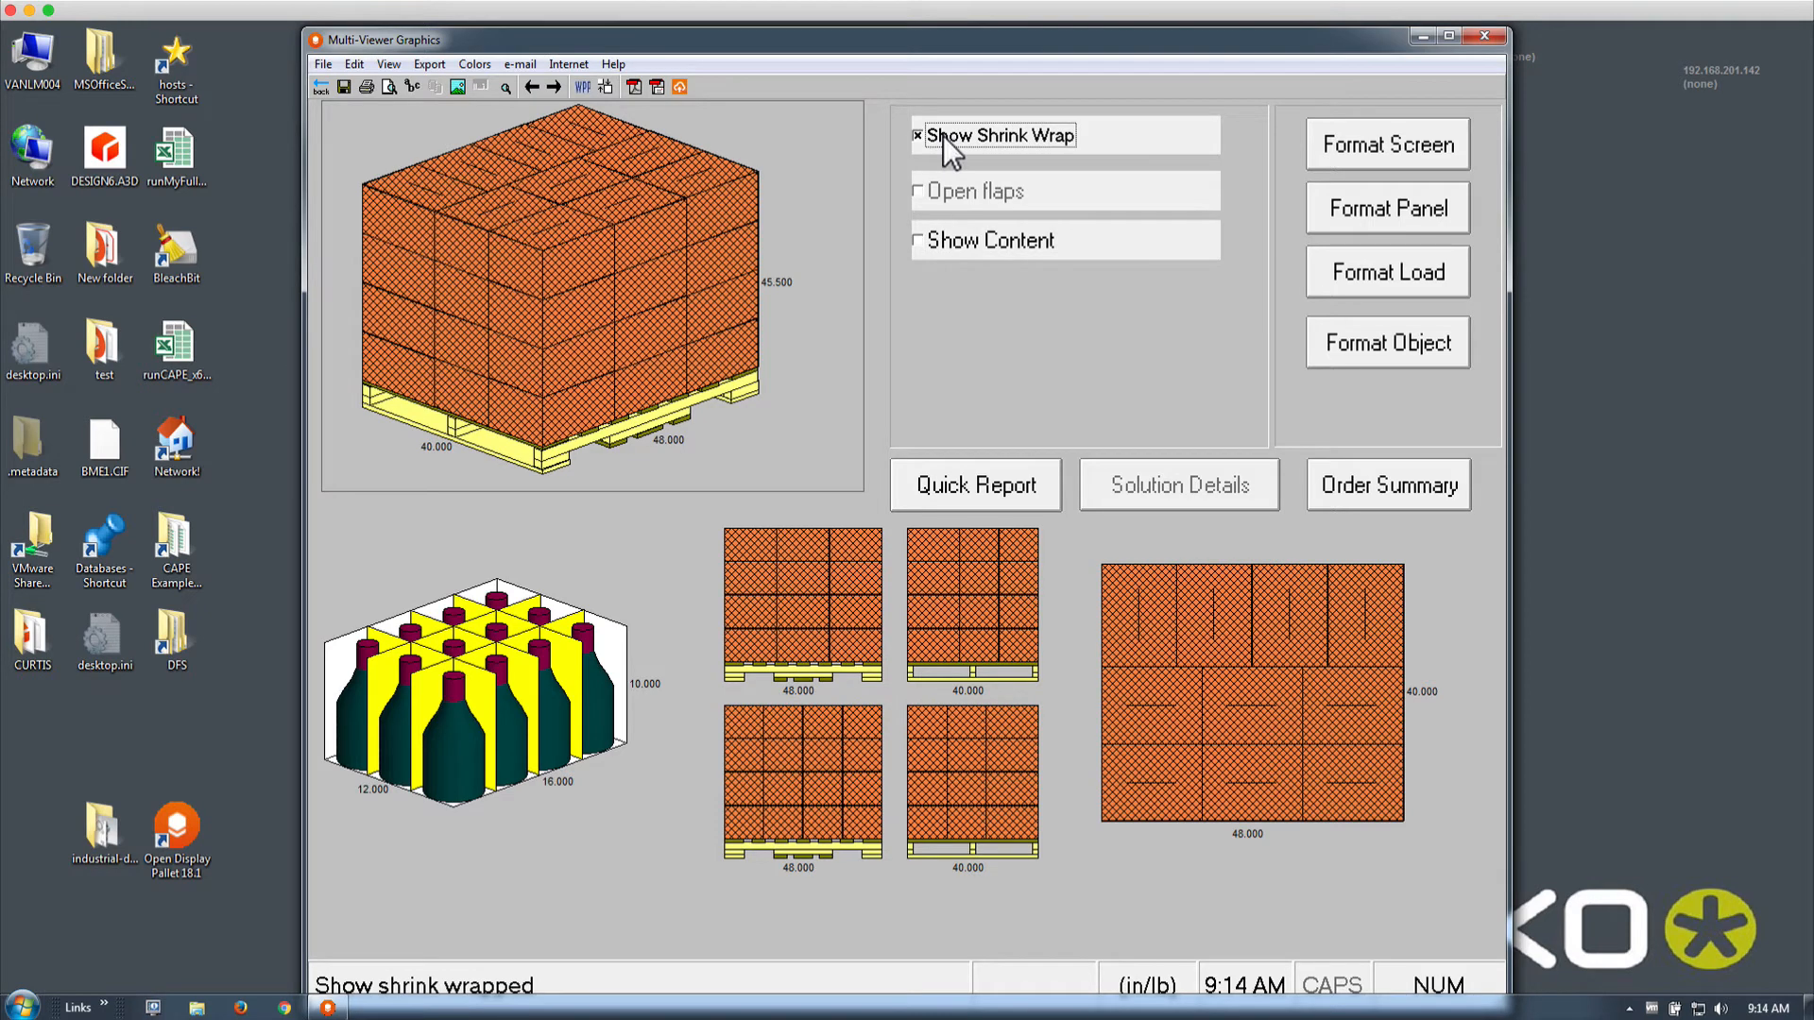
left_click(943, 135)
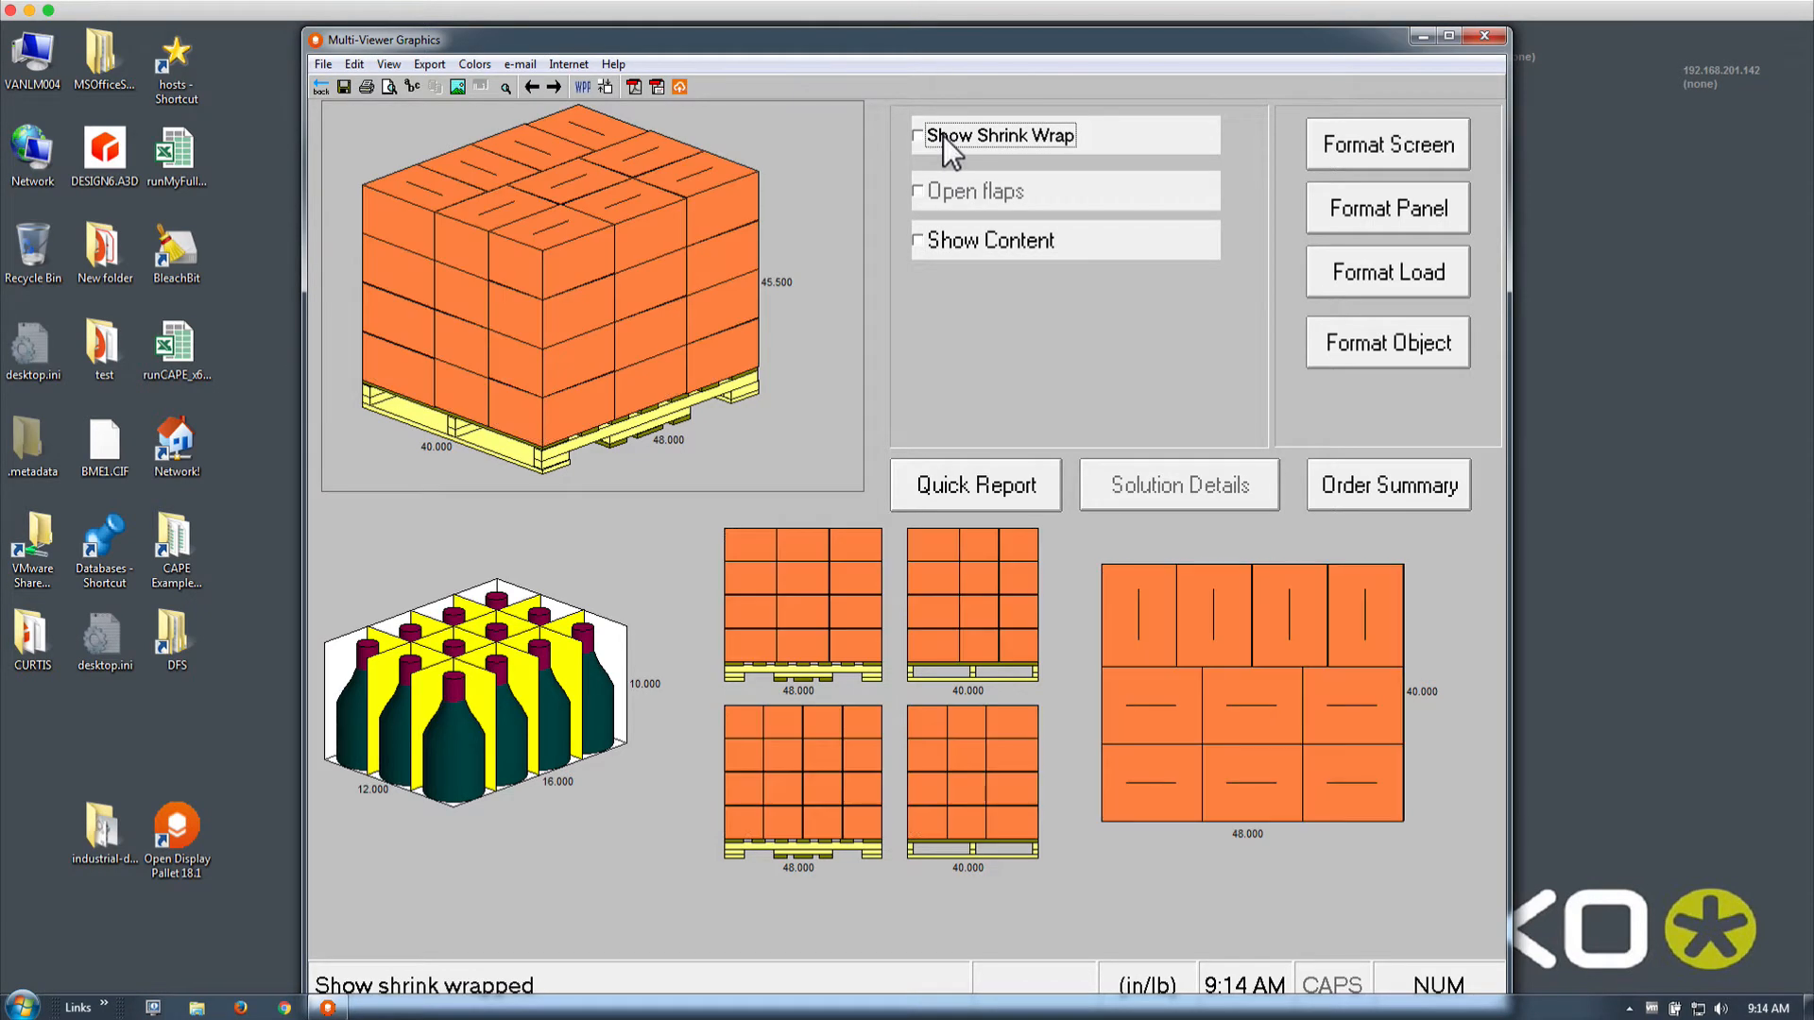
left_click(1421, 287)
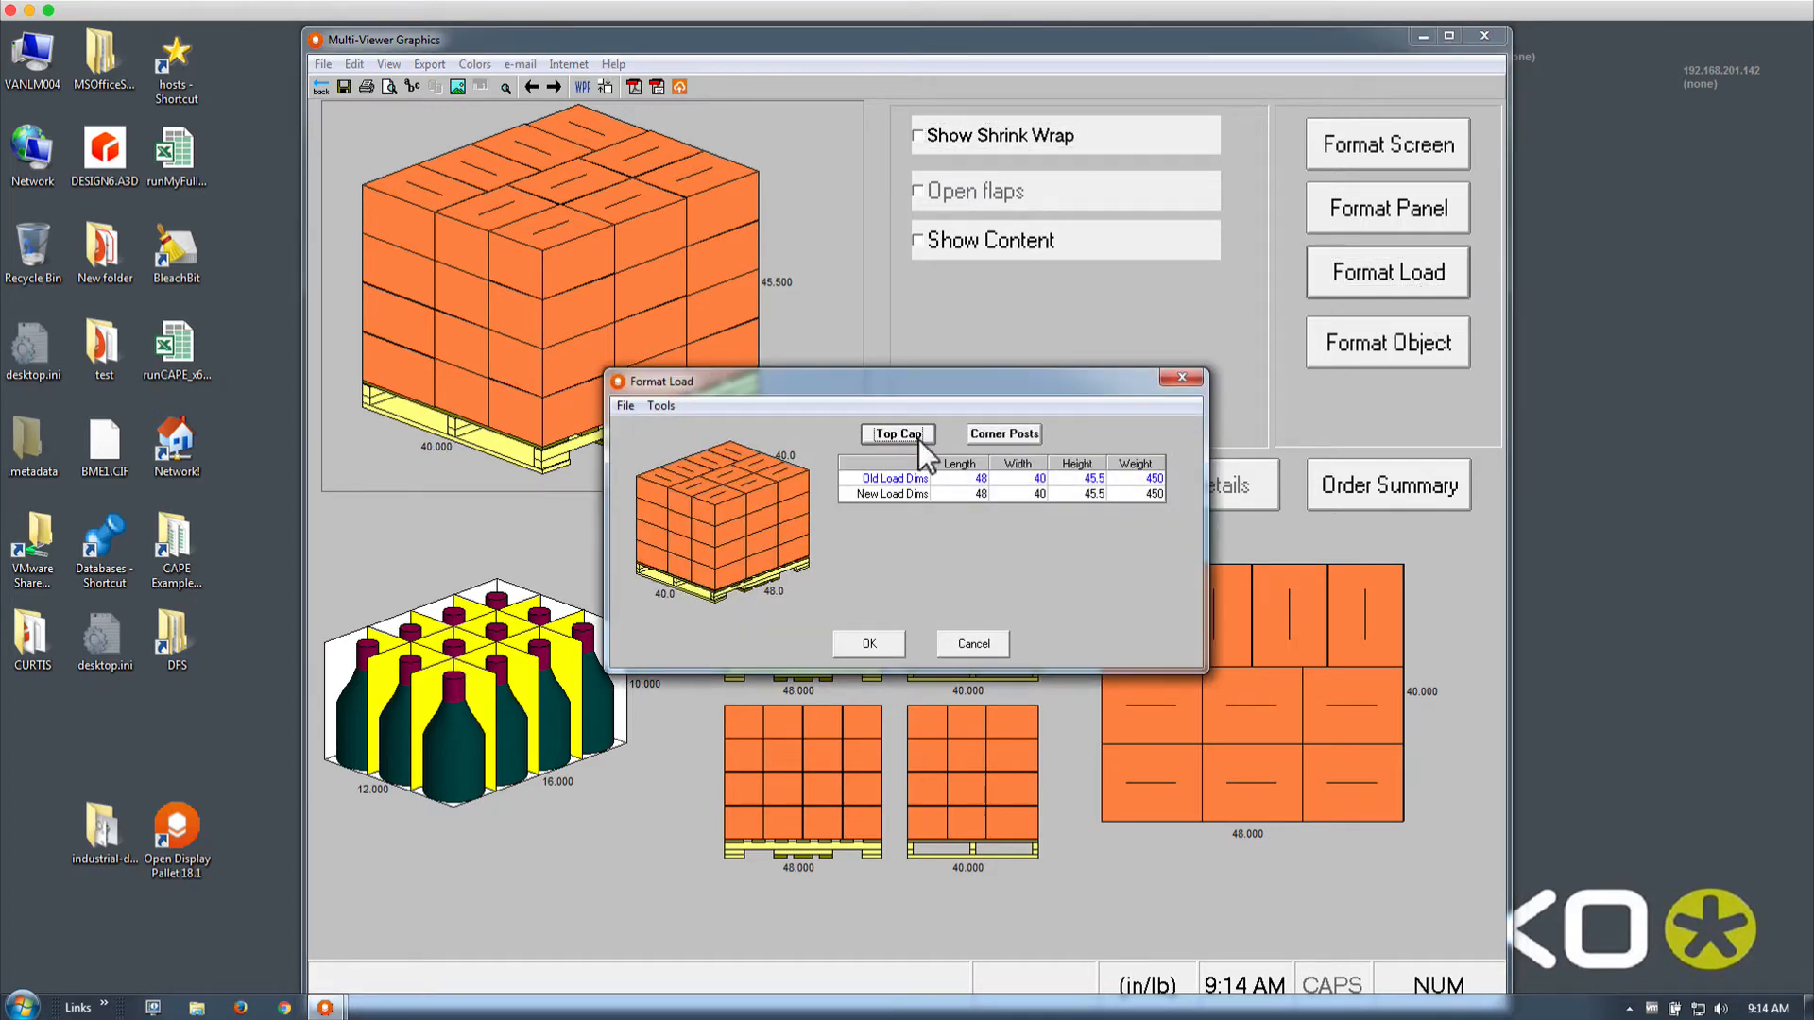
Add corner posts with weight 1.2800, thickness 0.1960 and width 4.0000 to the preview
left_click(875, 479)
left_click(996, 434)
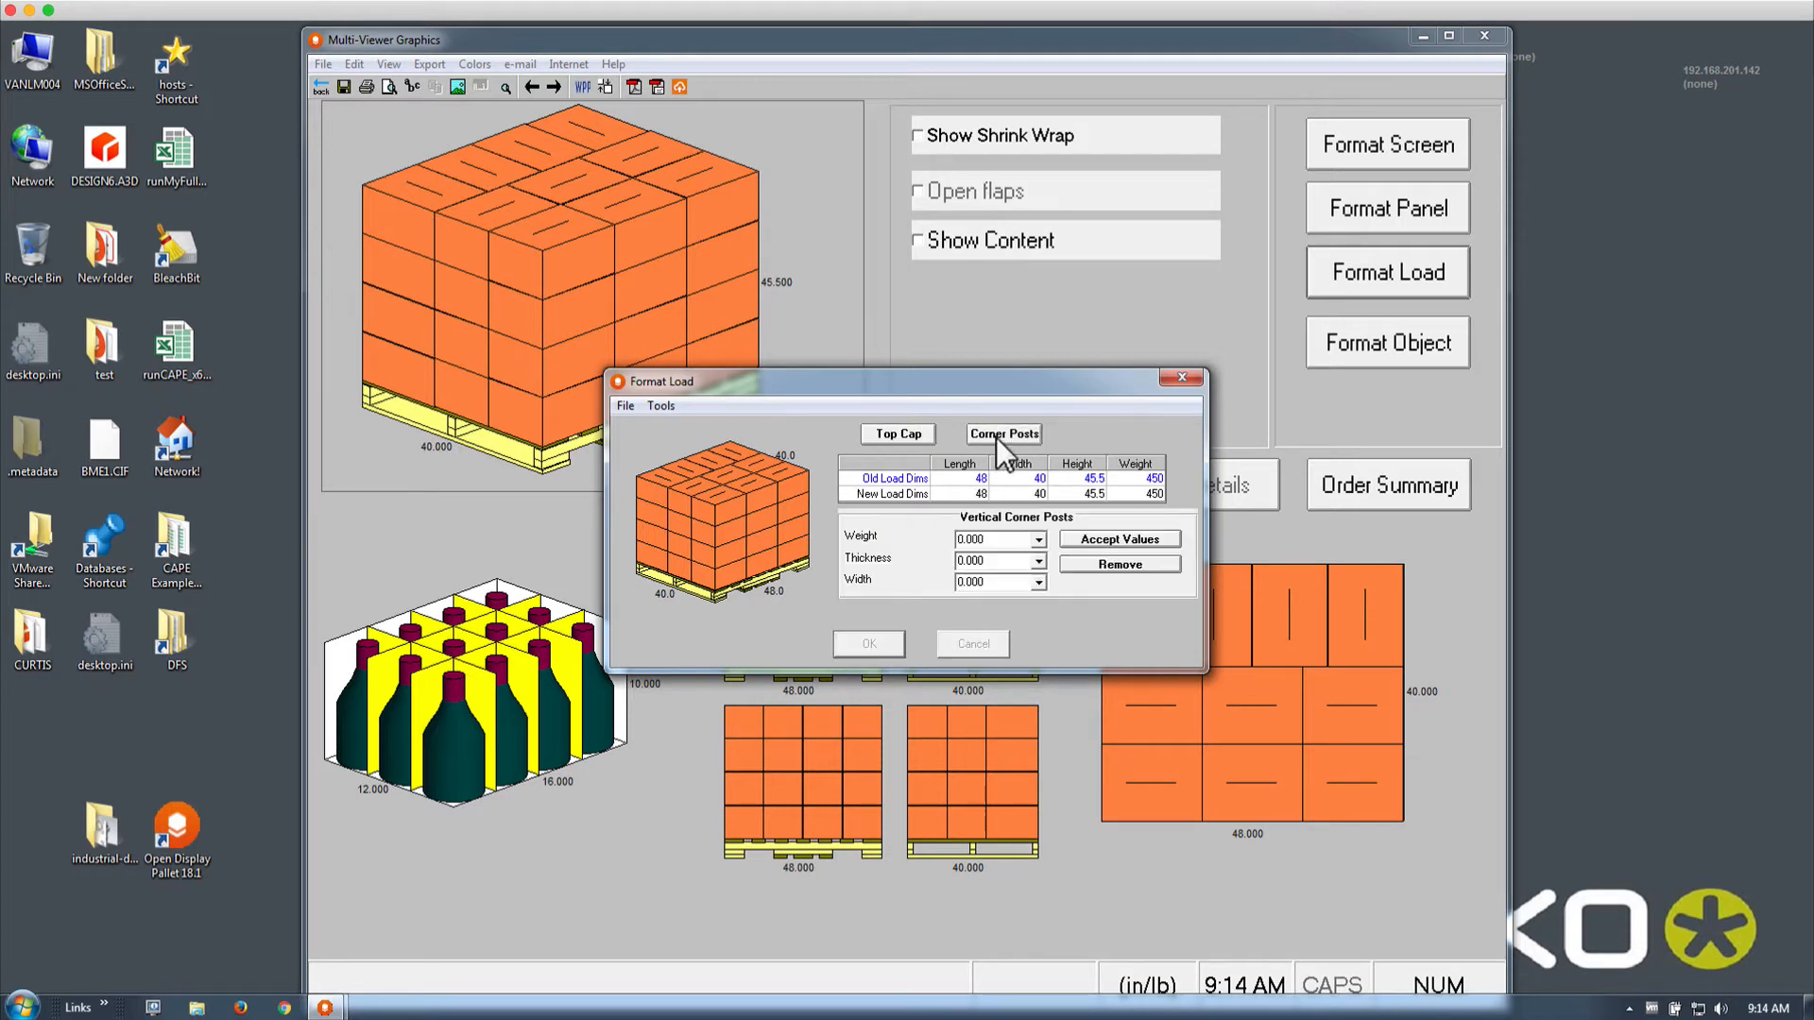
left_click(1039, 539)
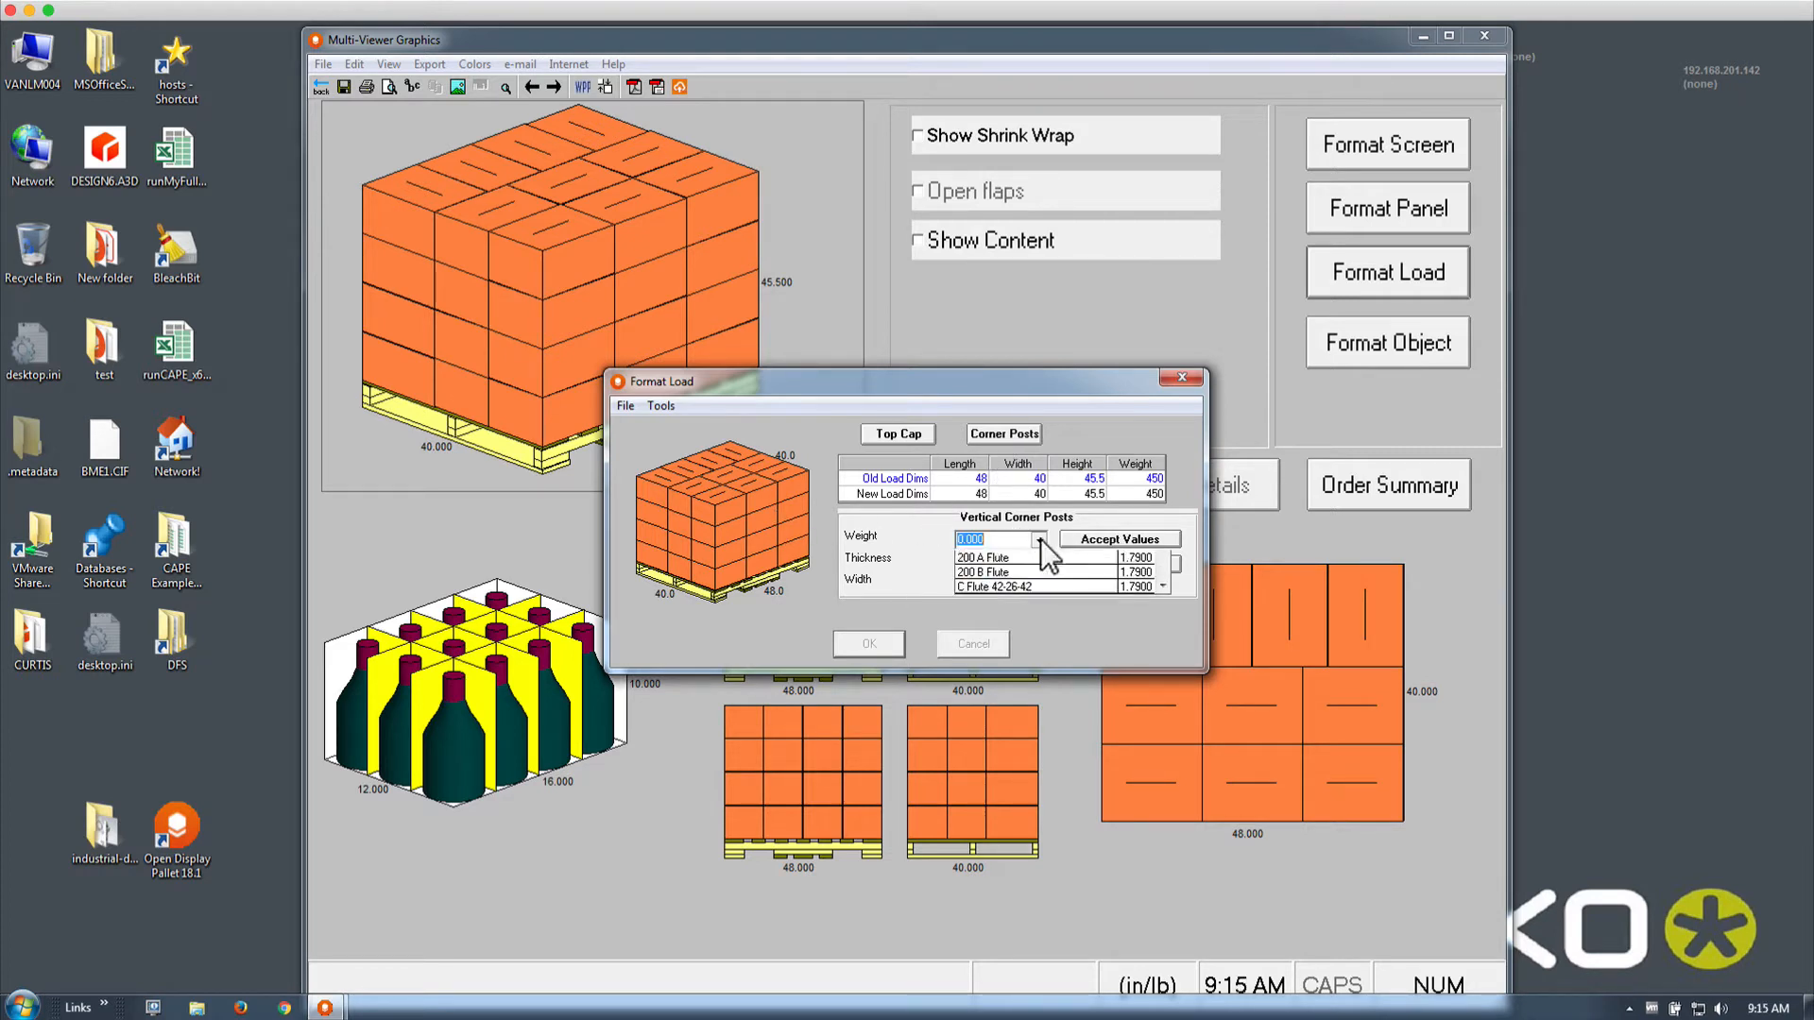
left_click(1032, 574)
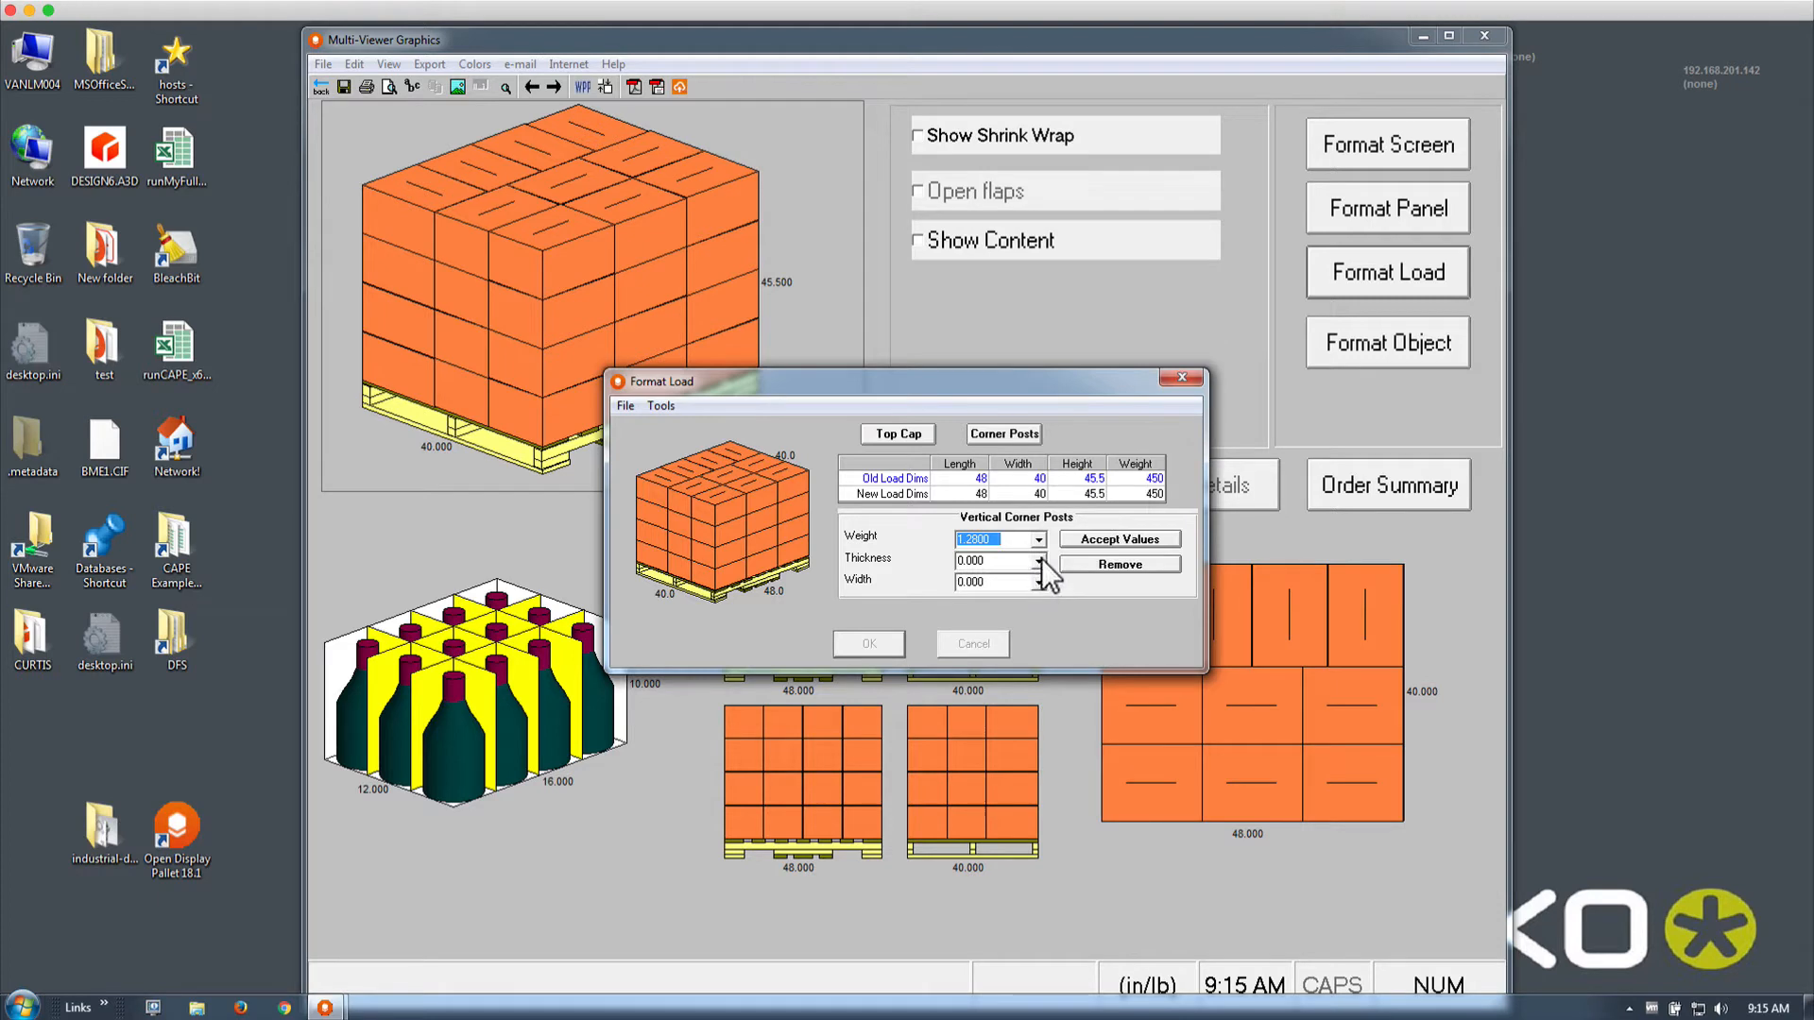
left_click(1037, 562)
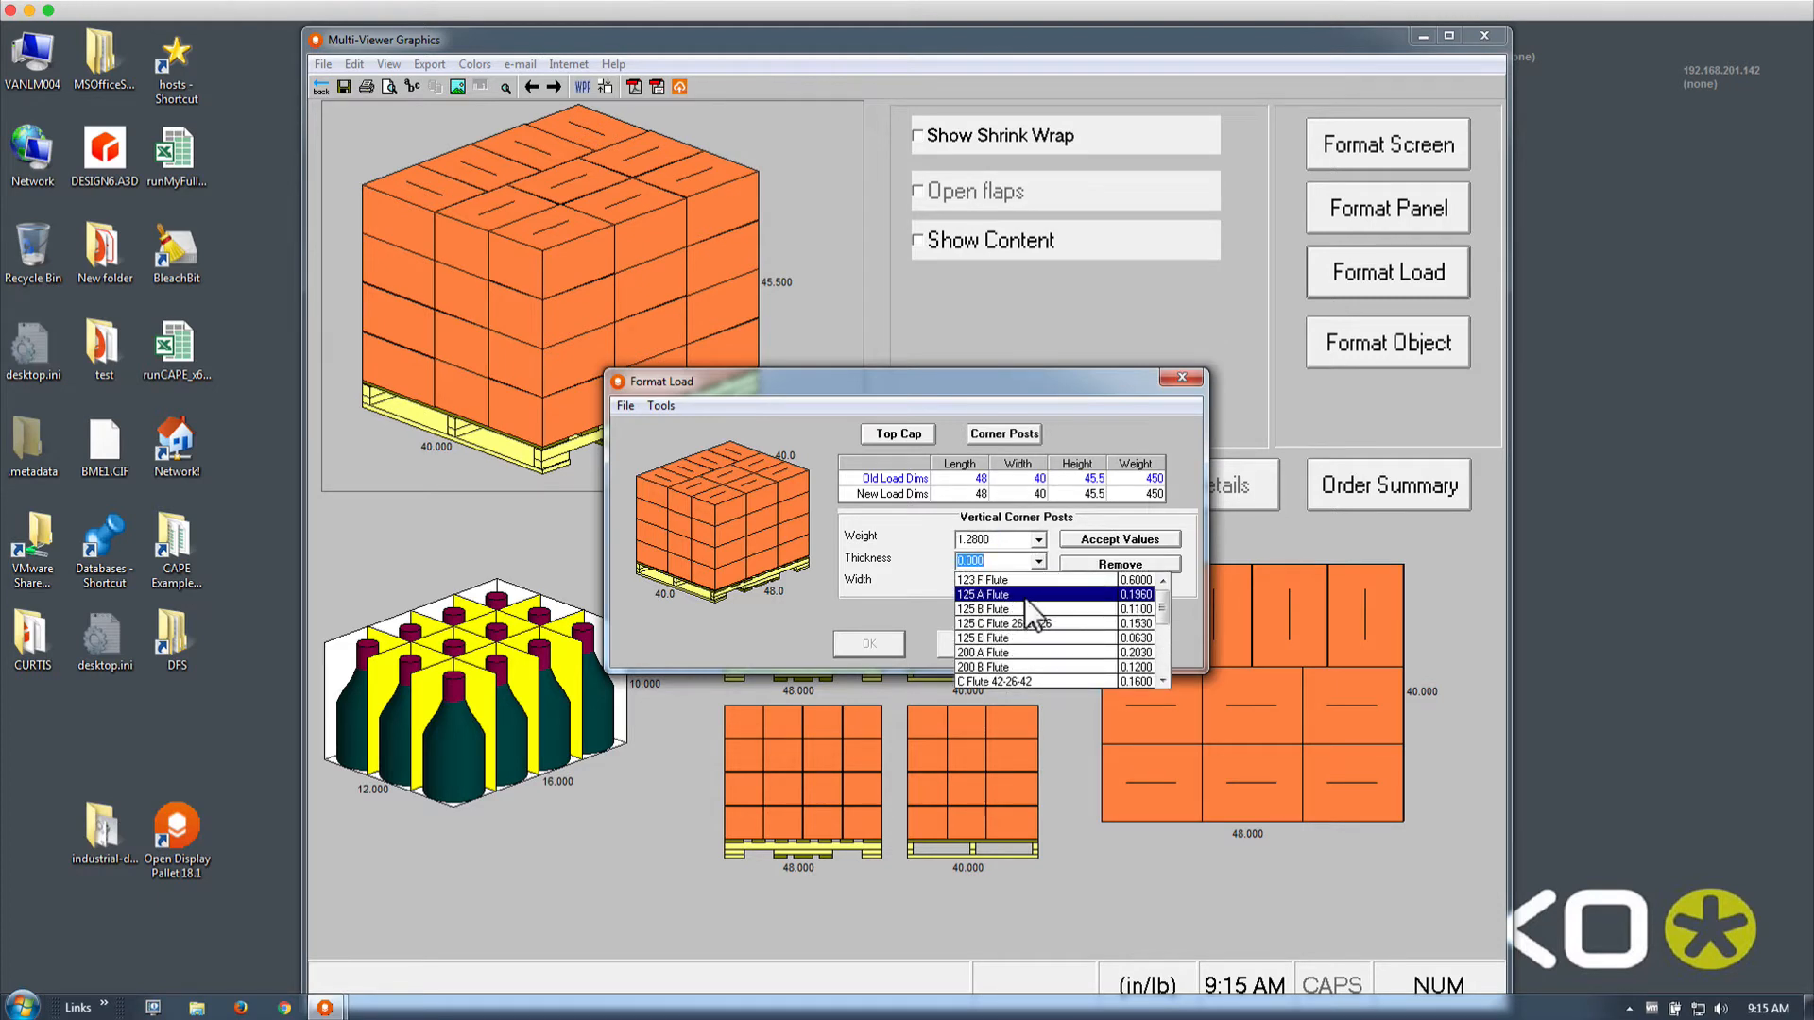
left_click(1024, 595)
left_click(1036, 583)
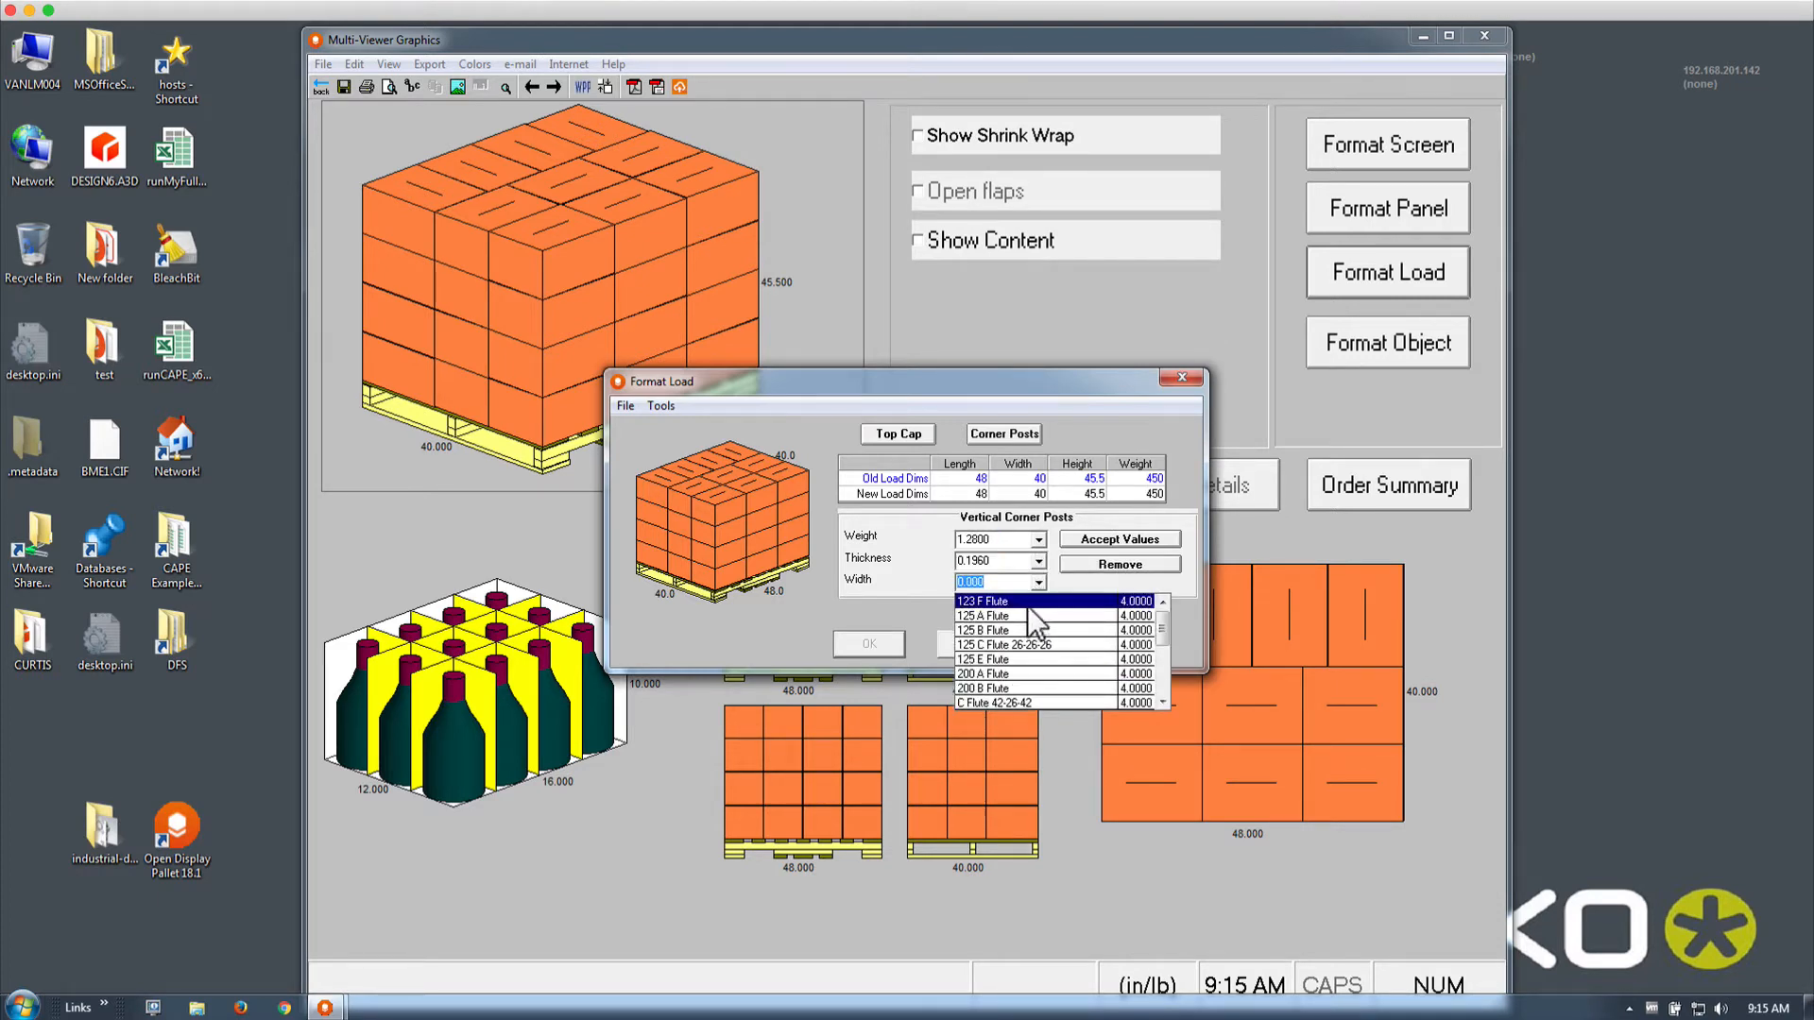
left_click(1028, 616)
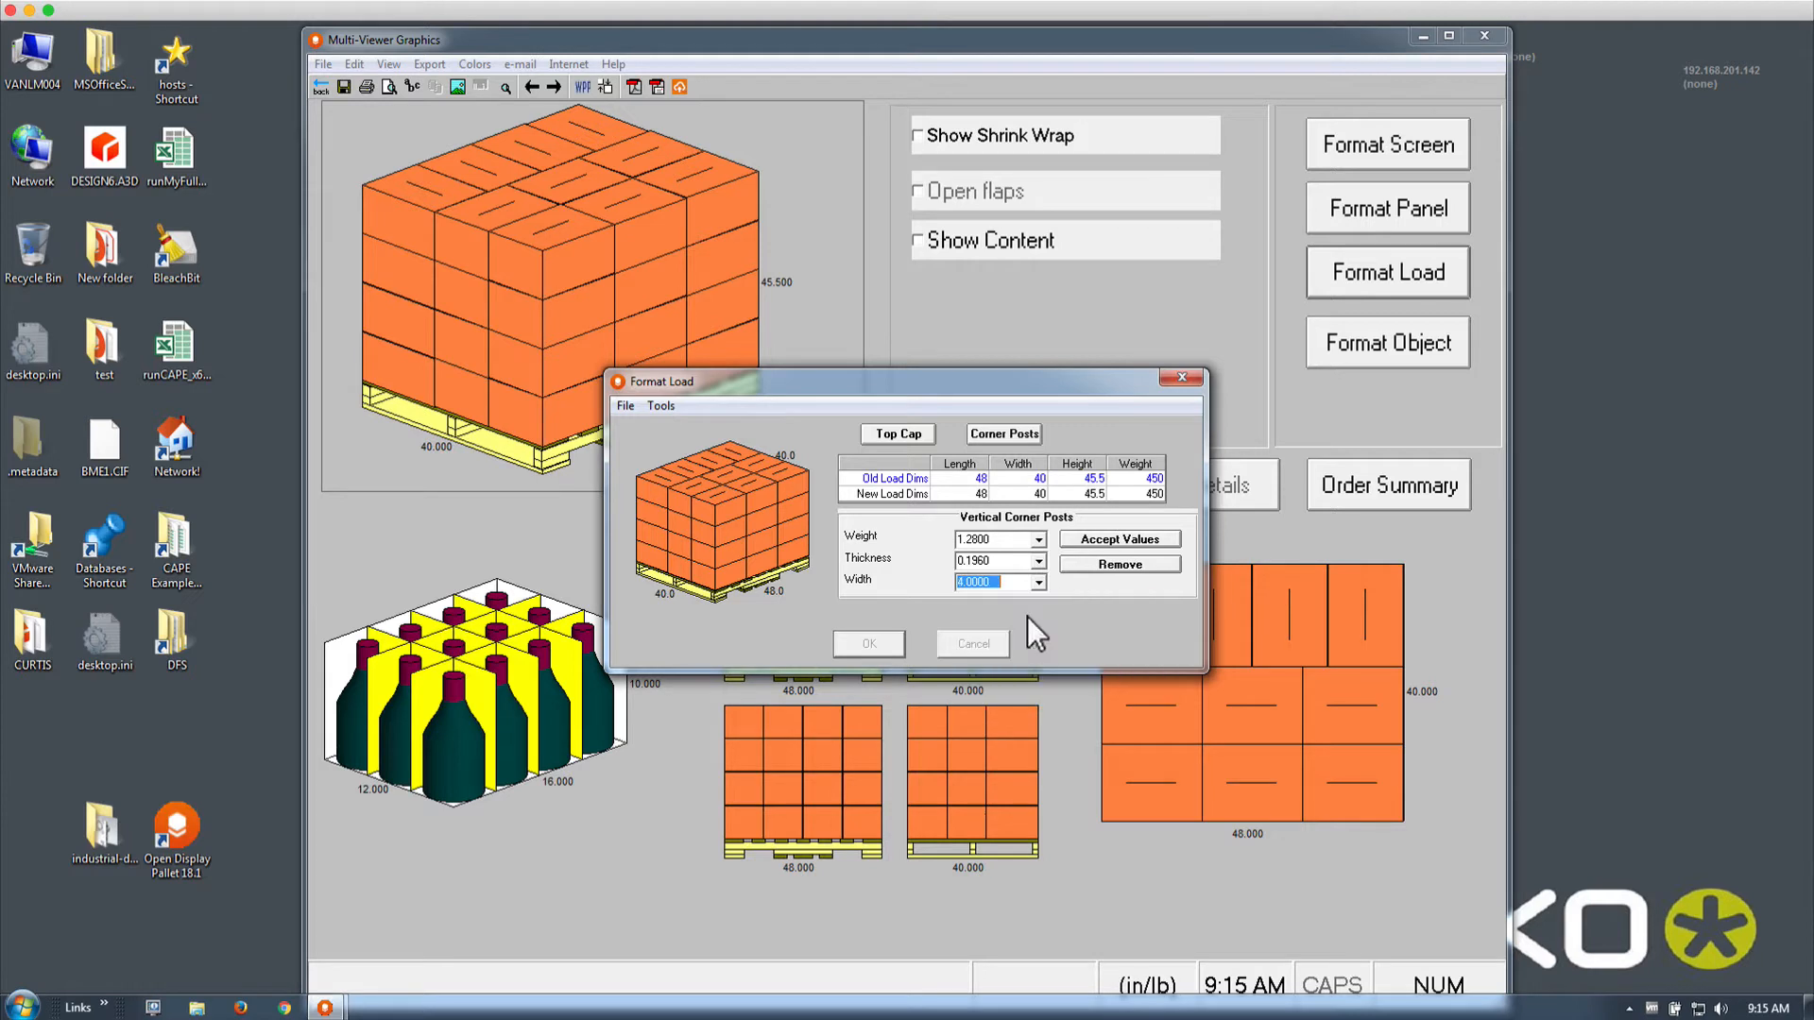
left_click(1075, 539)
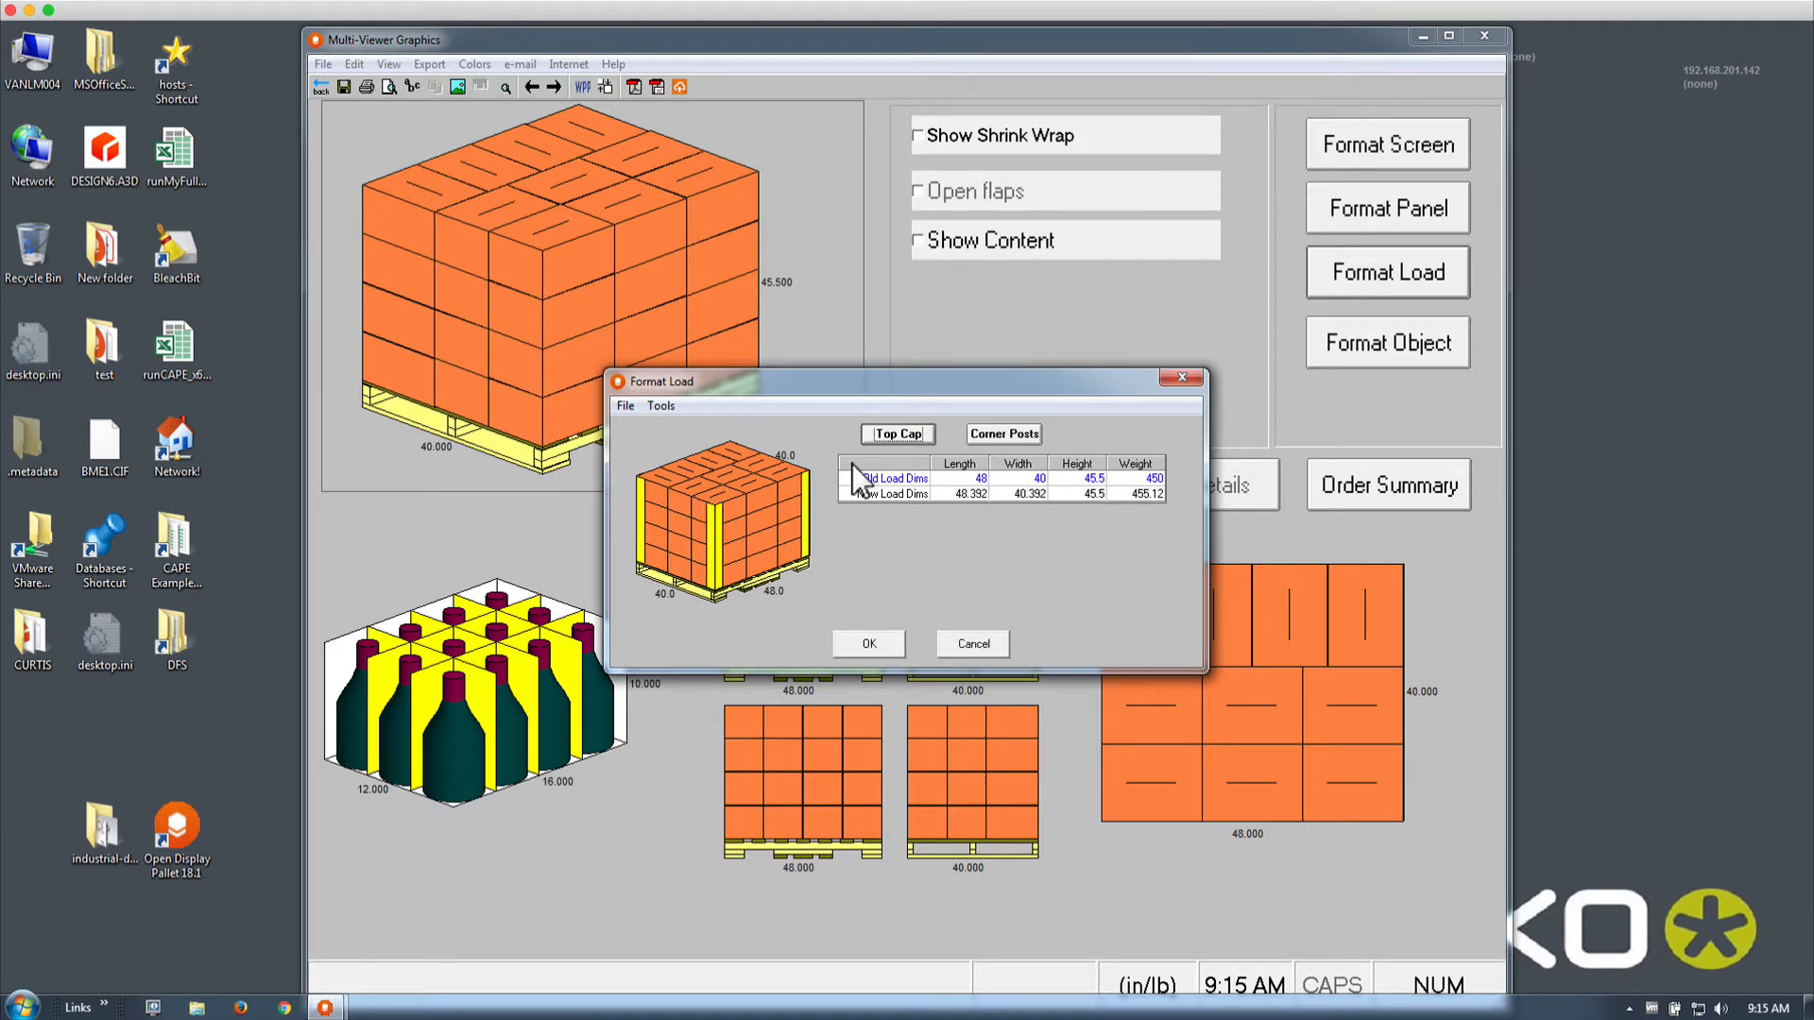
Preview a 6.0000-high top cap (weight 1.2800, thickness 0.1100), then discard and return to packages
left_click(898, 434)
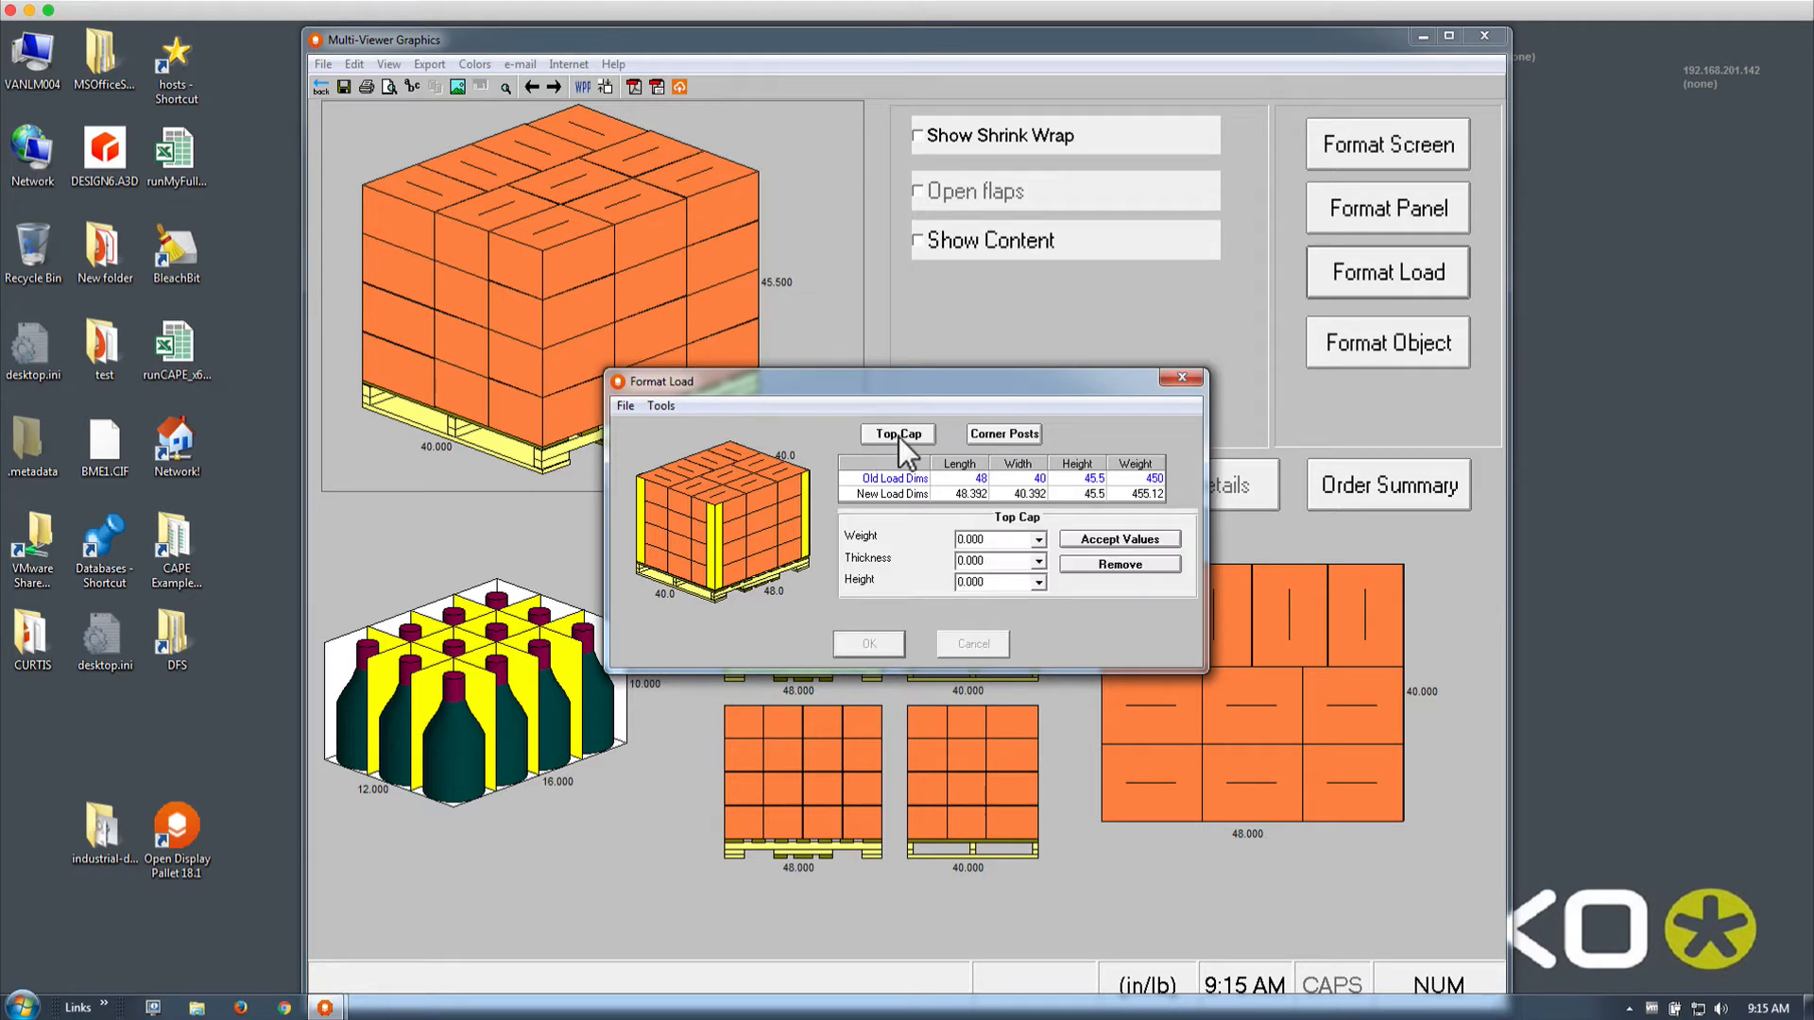
left_click(1037, 540)
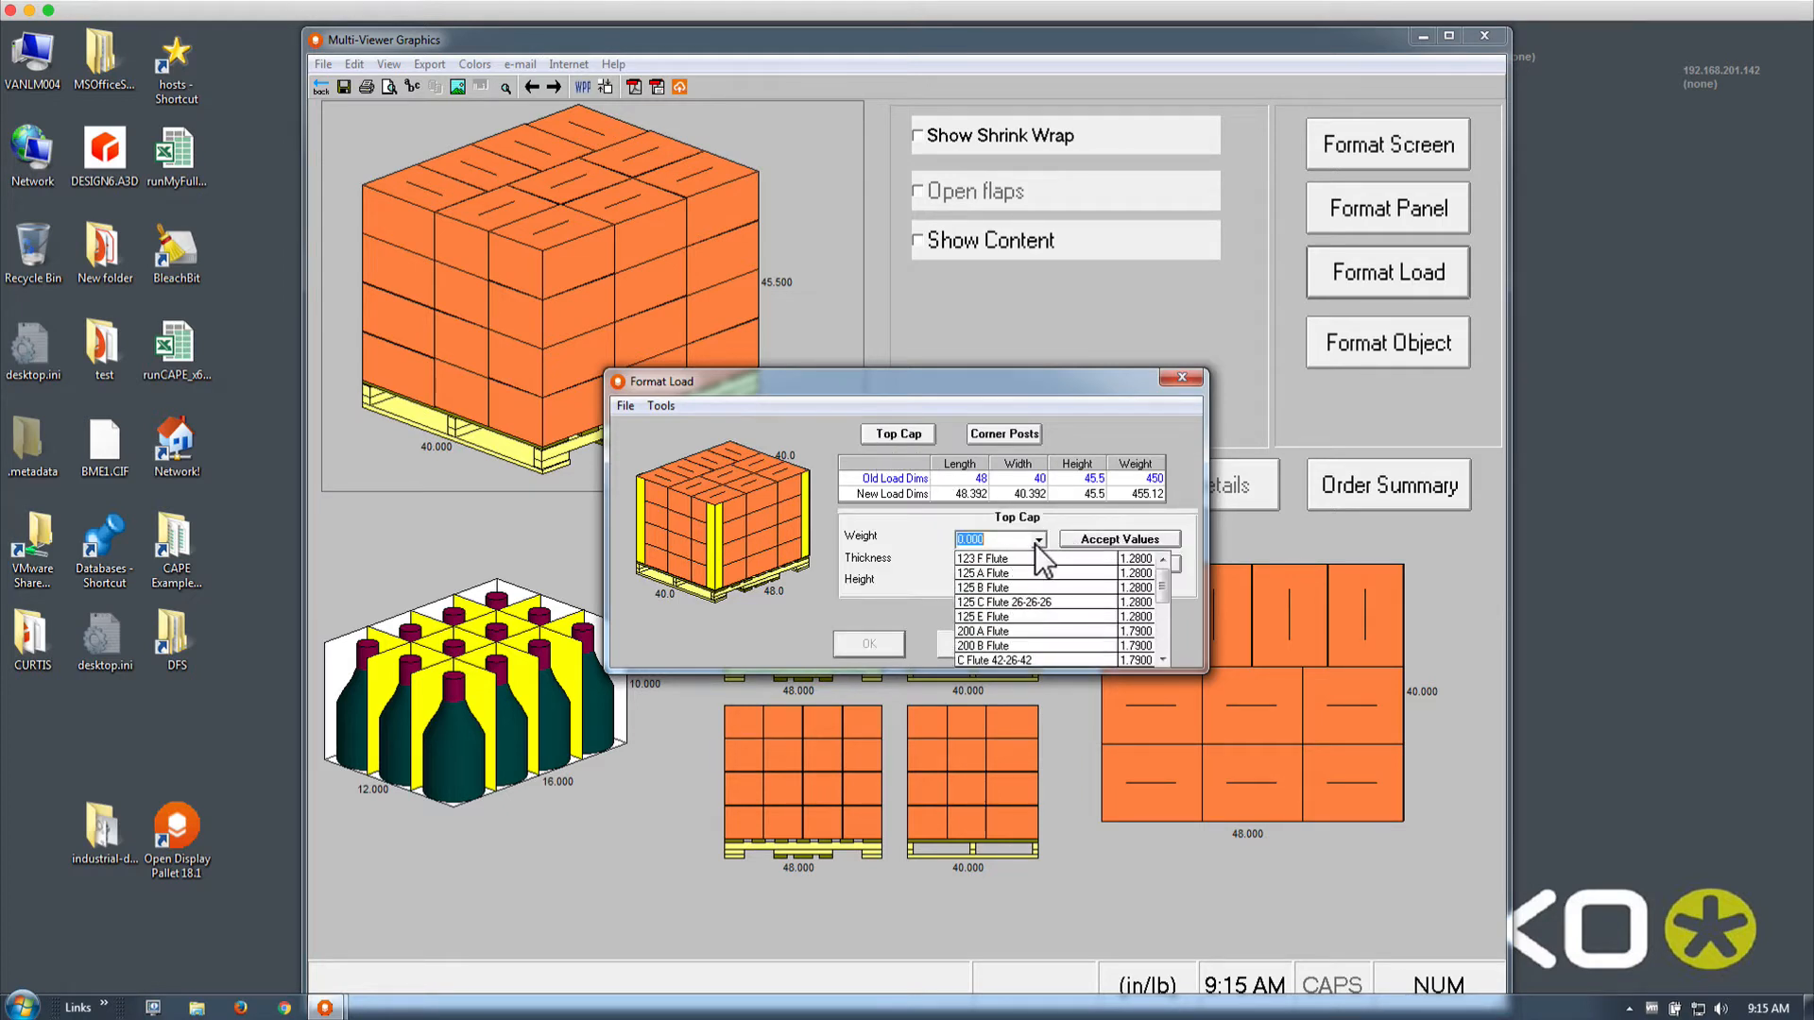
left_click(1030, 578)
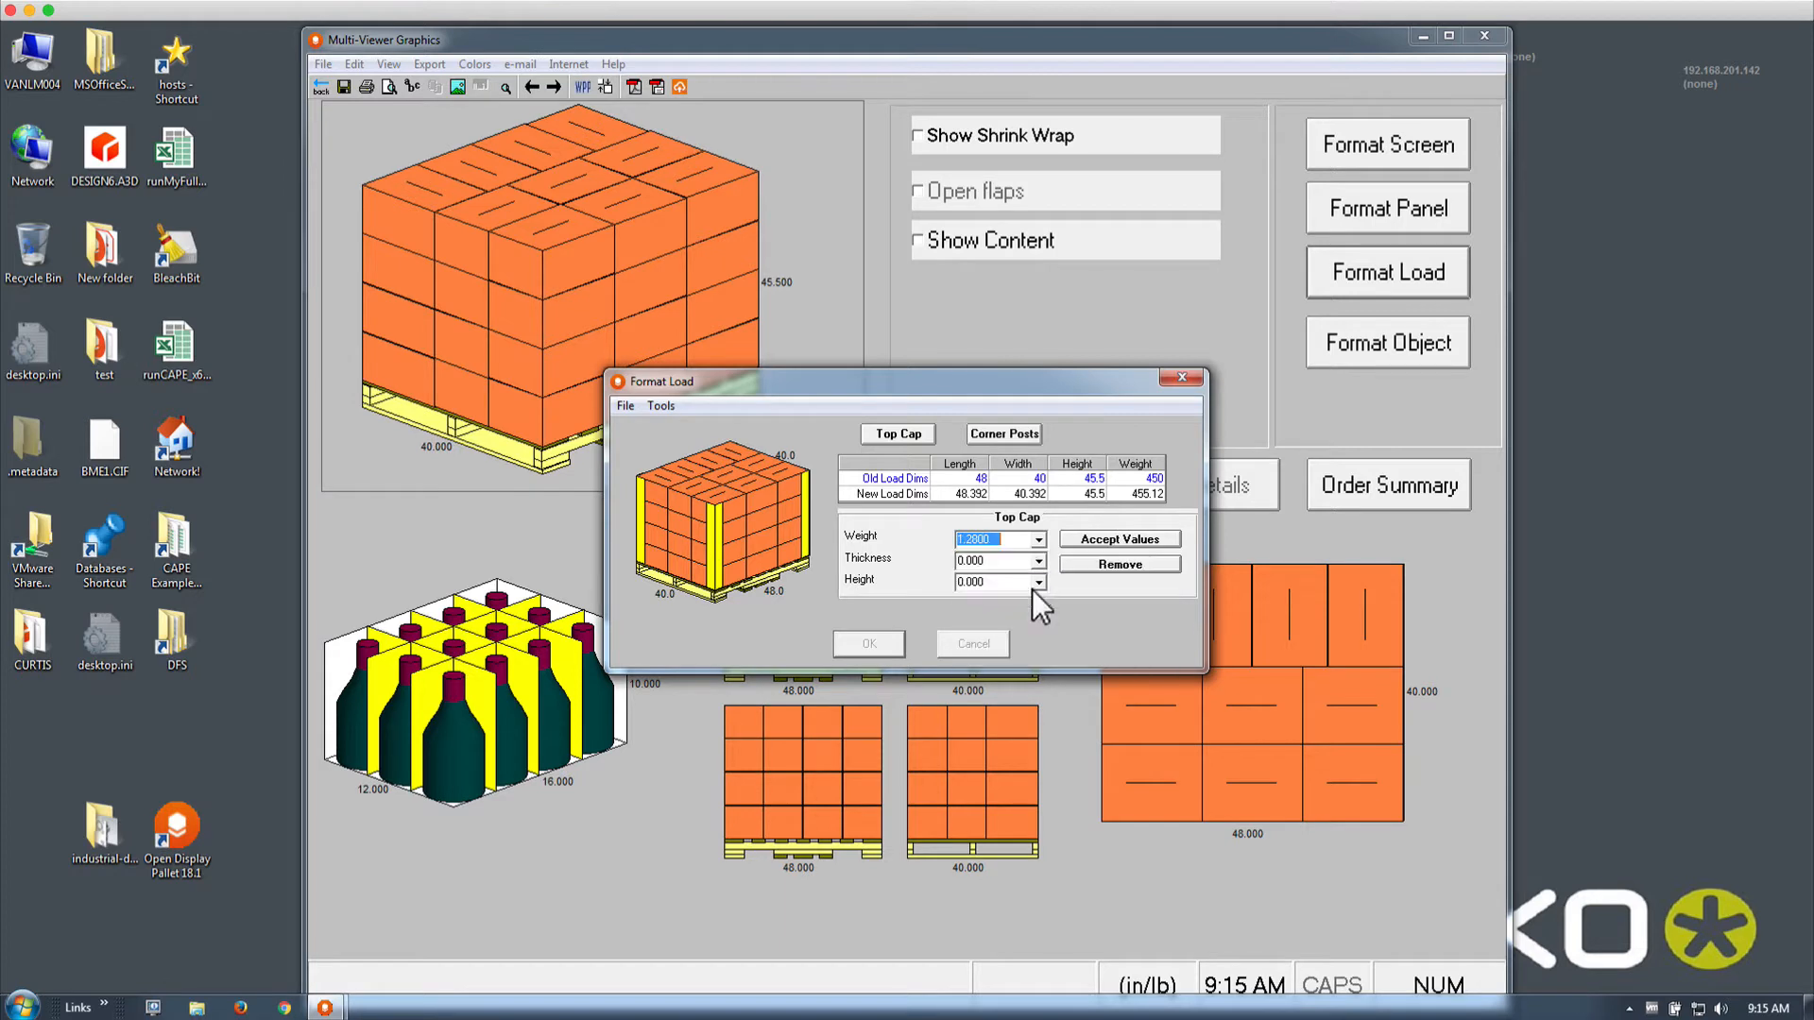
left_click(1039, 561)
left_click(1034, 611)
left_click(1039, 582)
left_click(1036, 631)
left_click(1084, 543)
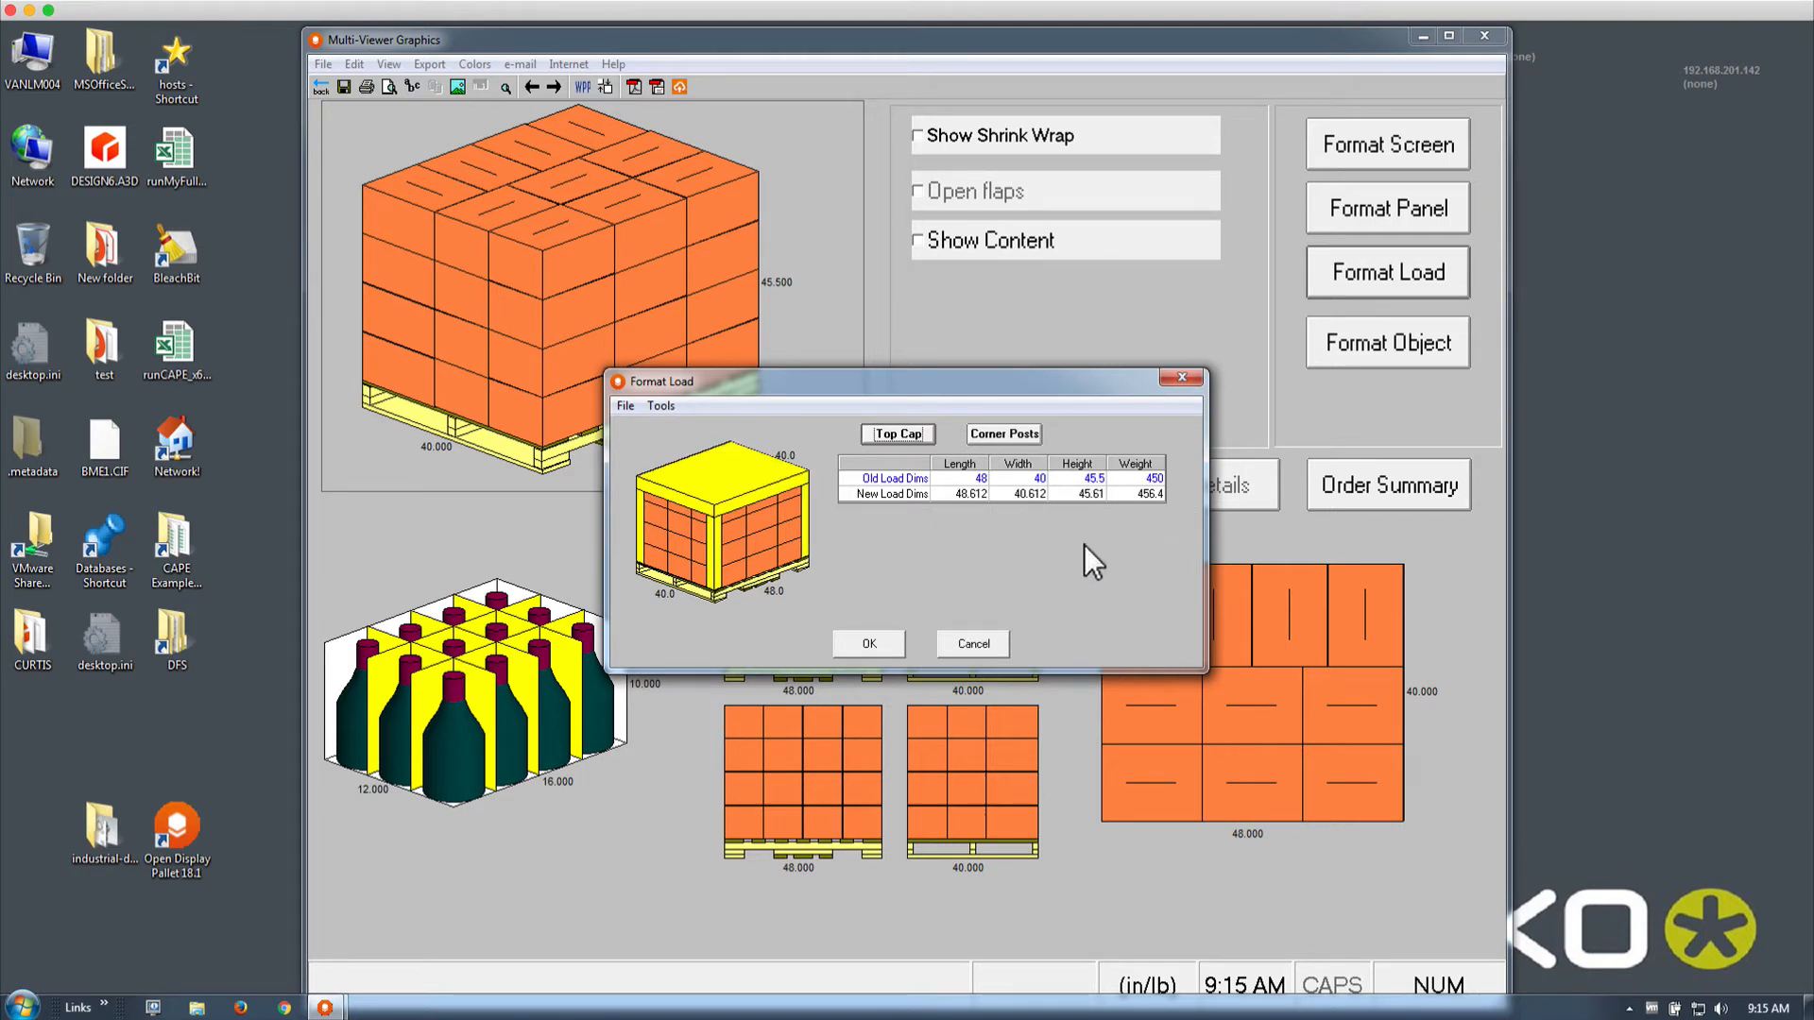
left_click(955, 647)
left_click(320, 89)
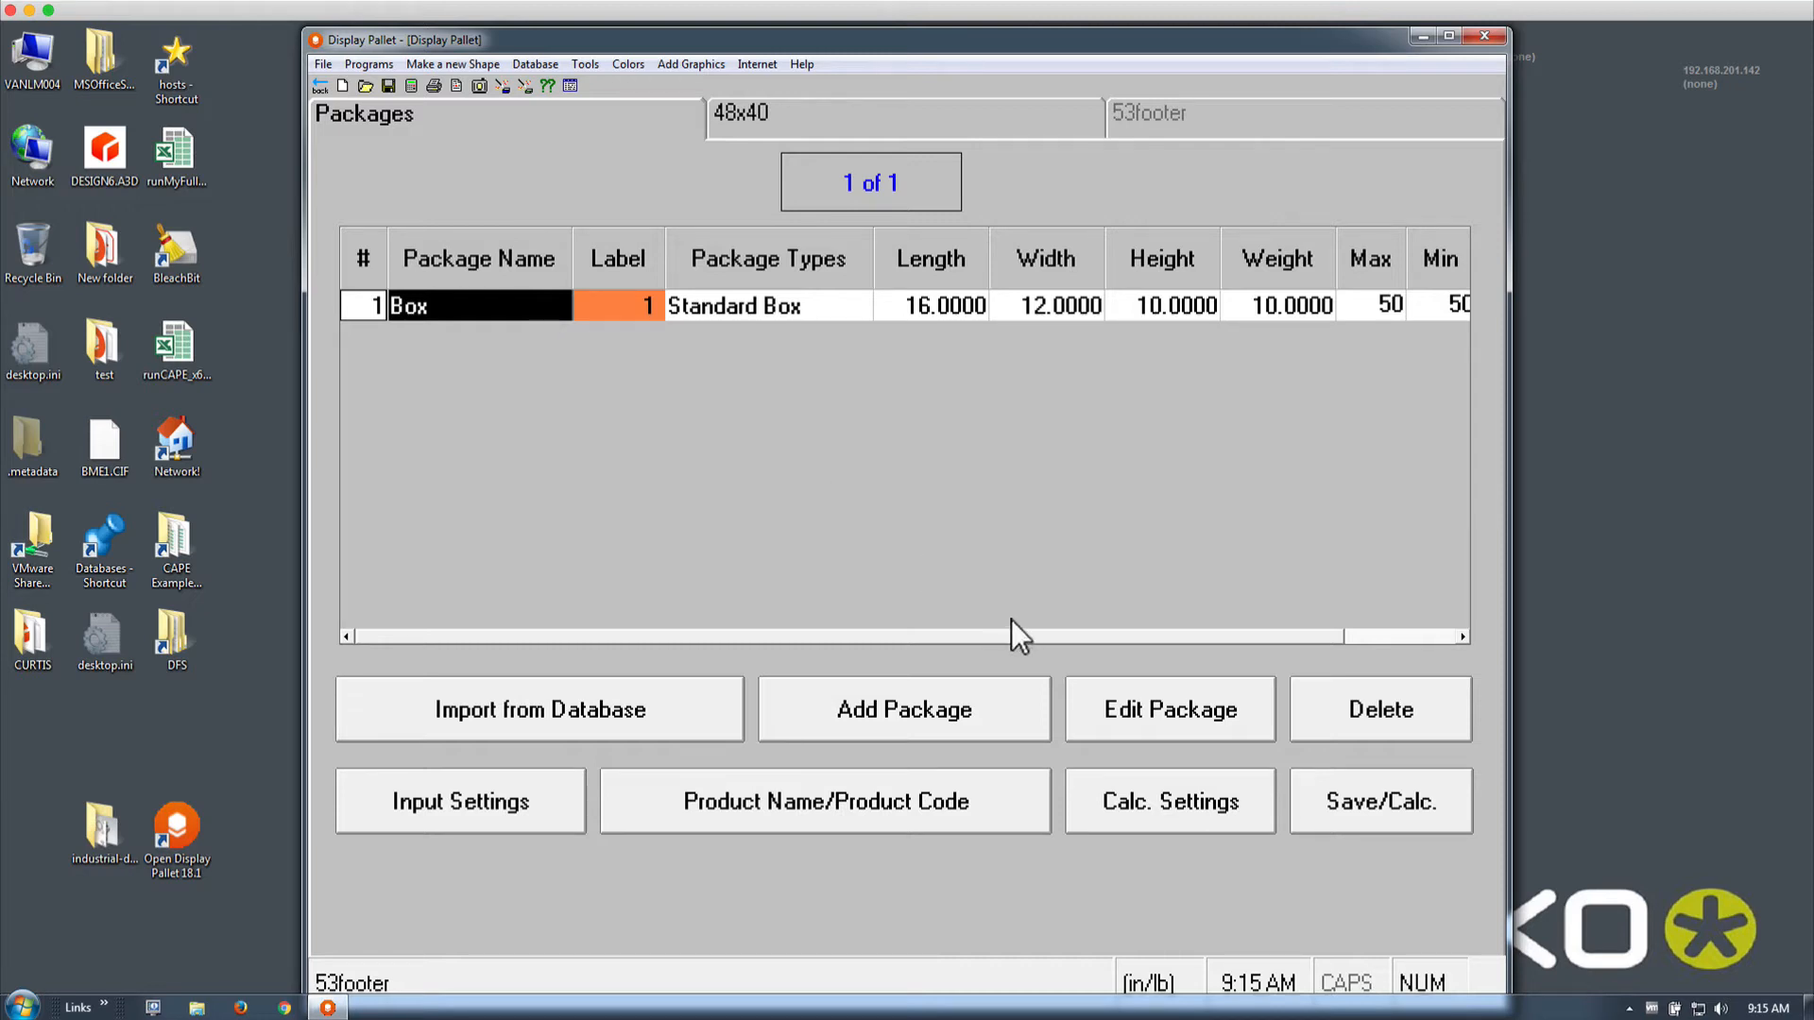
Open the Box package's Fill Wizard, showing 12 winebot.csf bottles arranged 4L×3W×1H
double_click(484, 302)
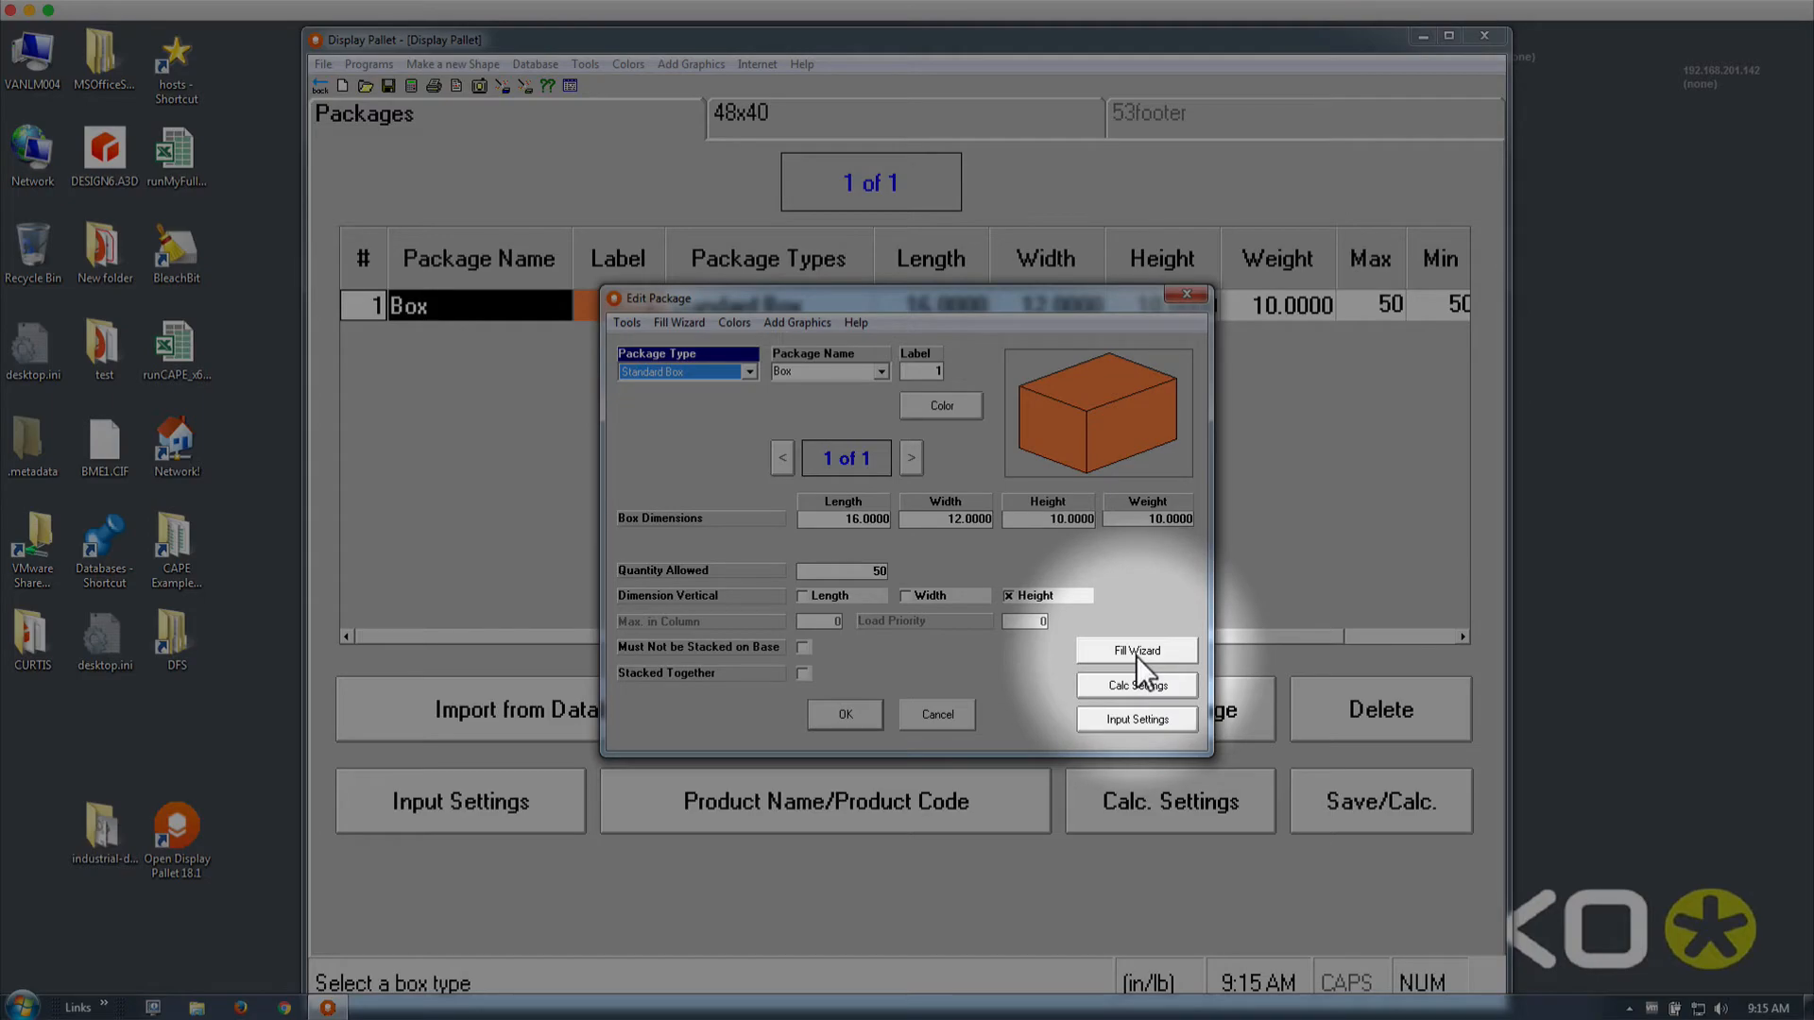
left_click(1137, 652)
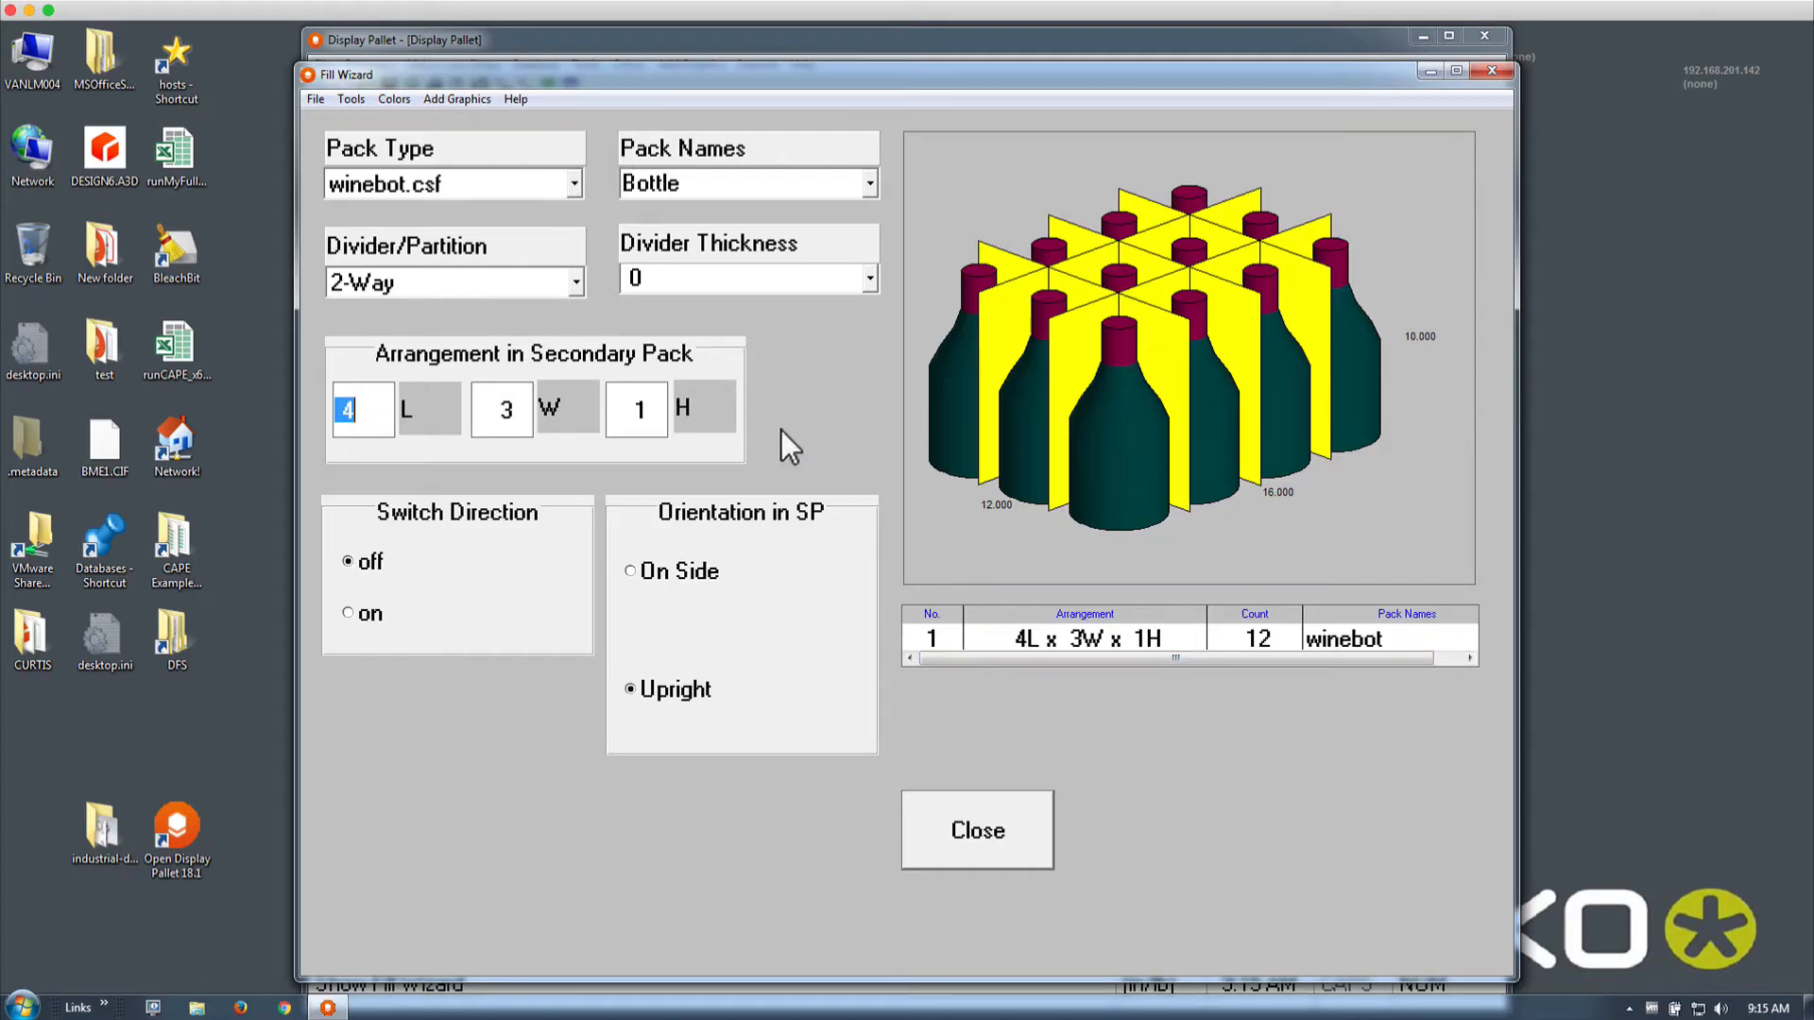
Try filling the case with Pesto sauce jar.csf, then with Can.csf standing upright
left_click(573, 184)
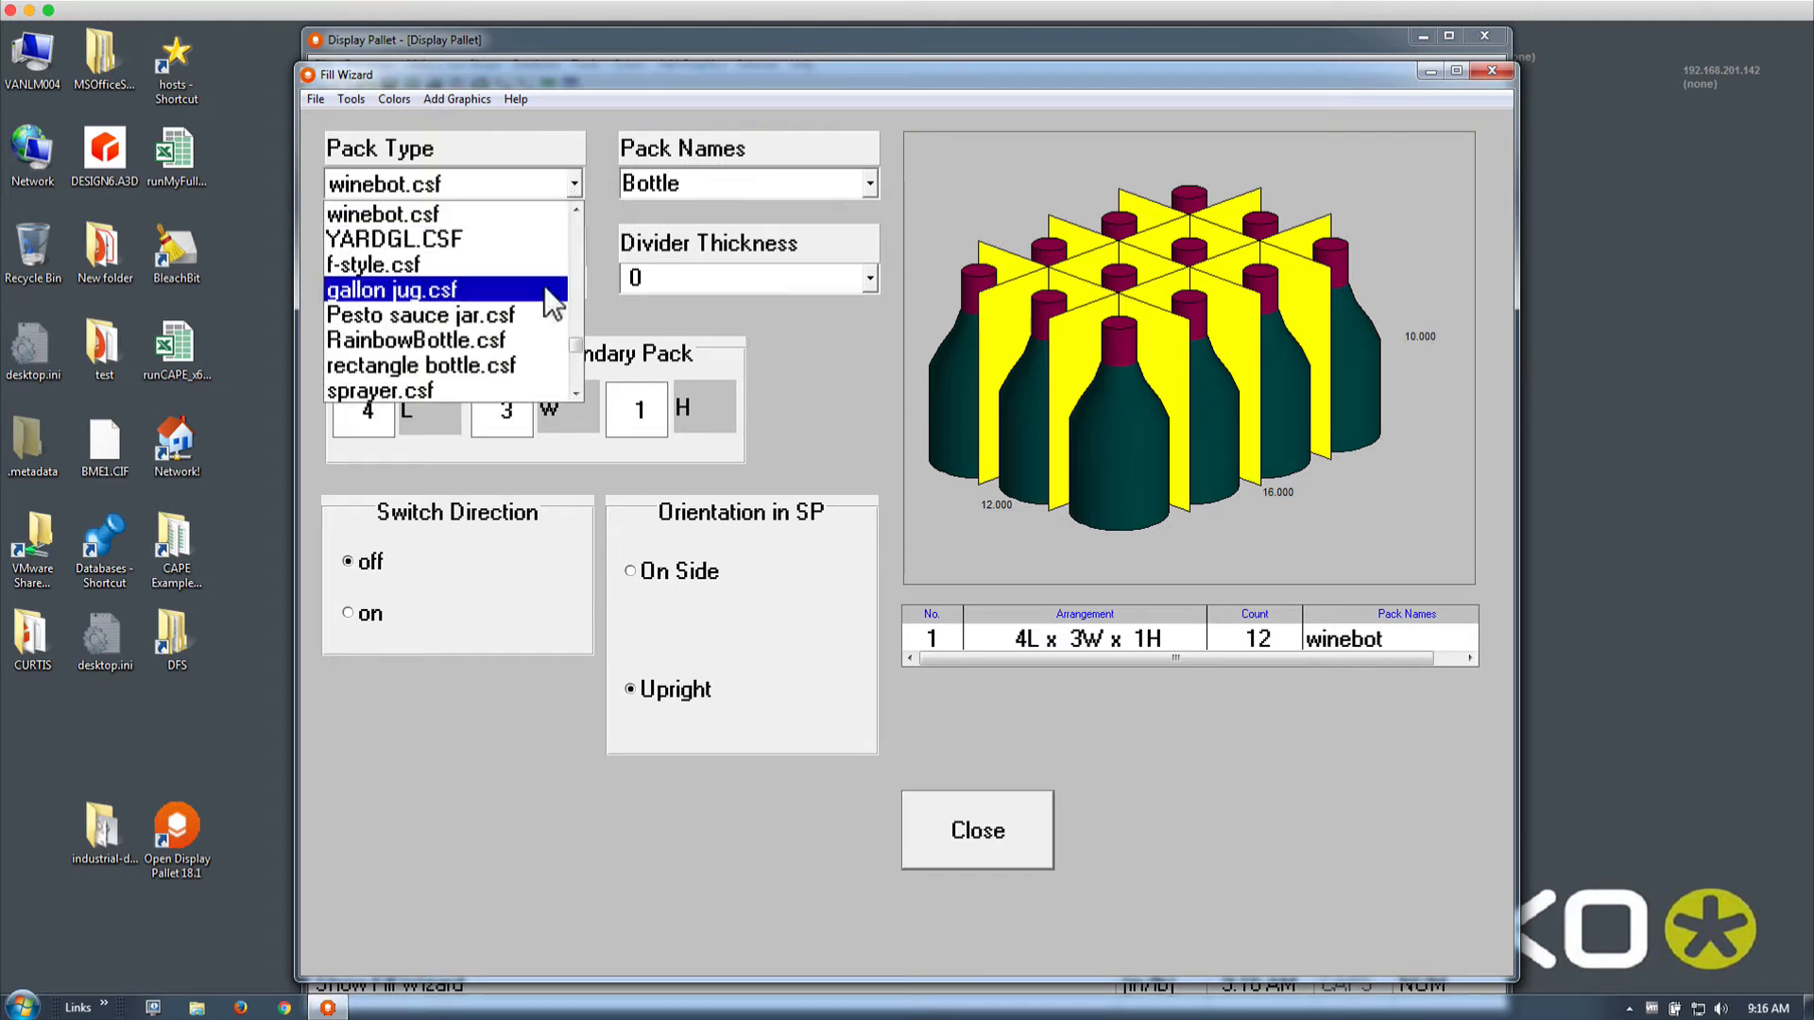
left_click(550, 317)
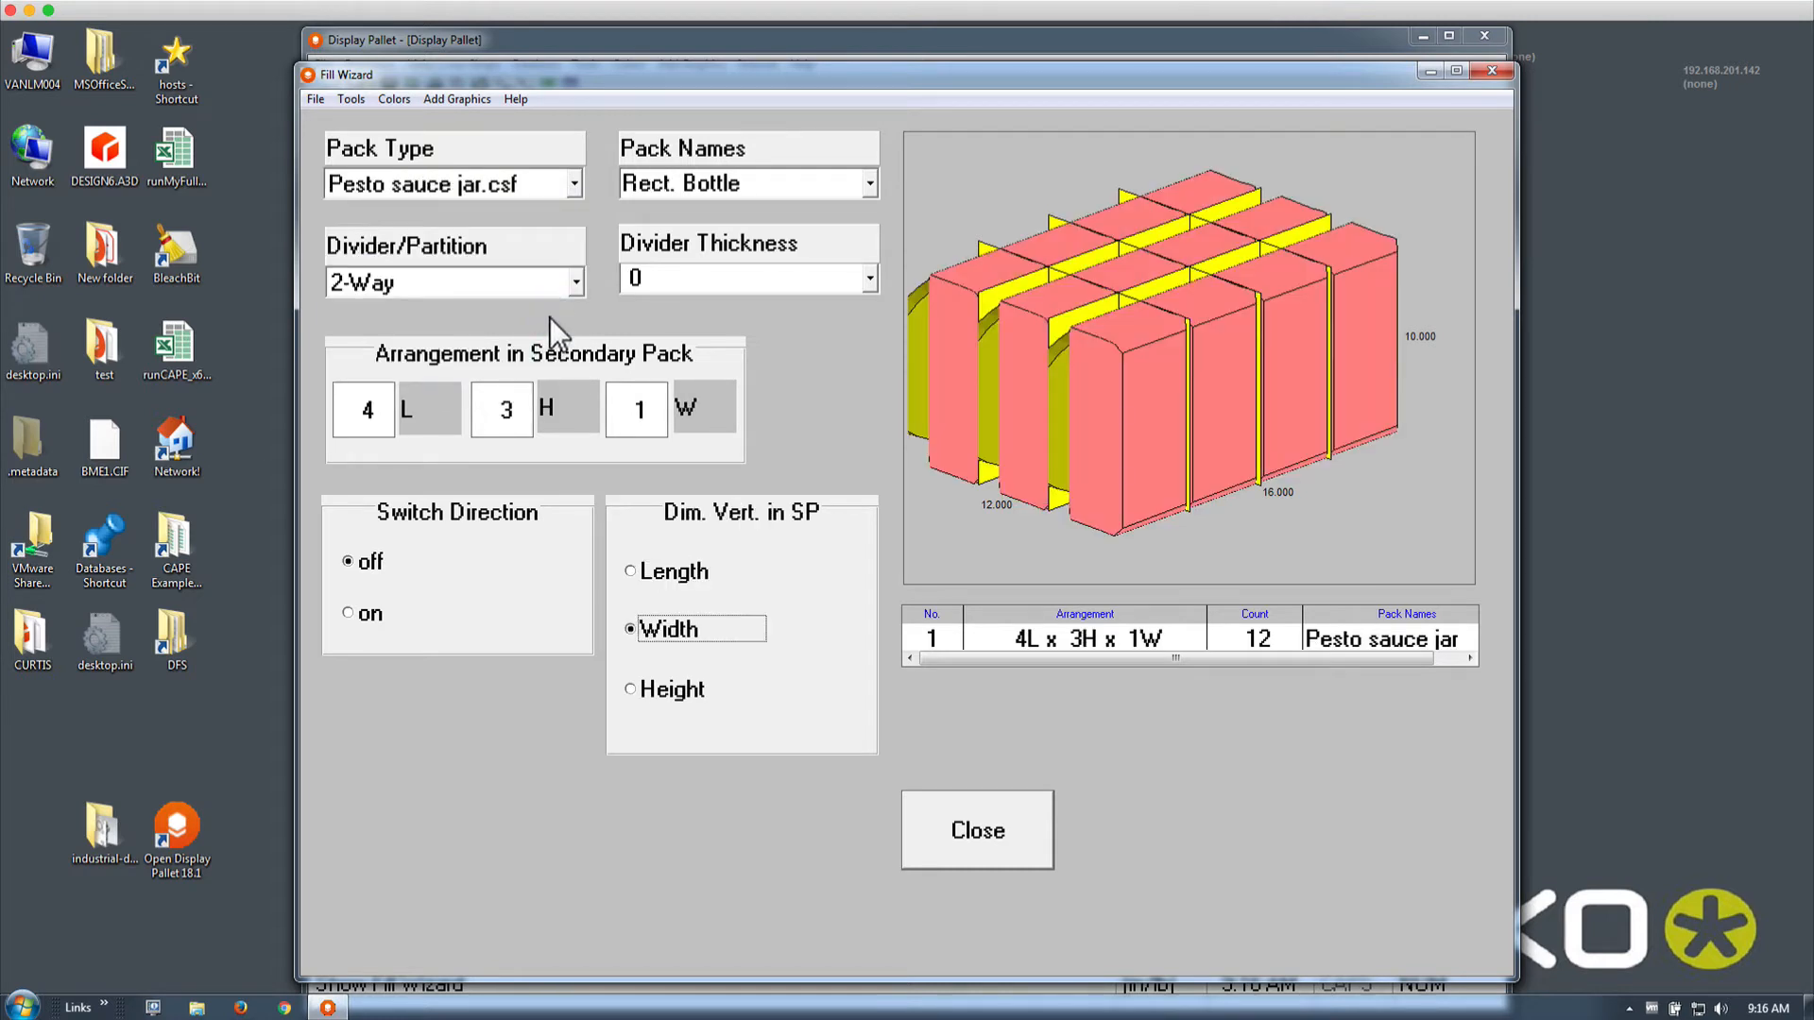
left_click(573, 183)
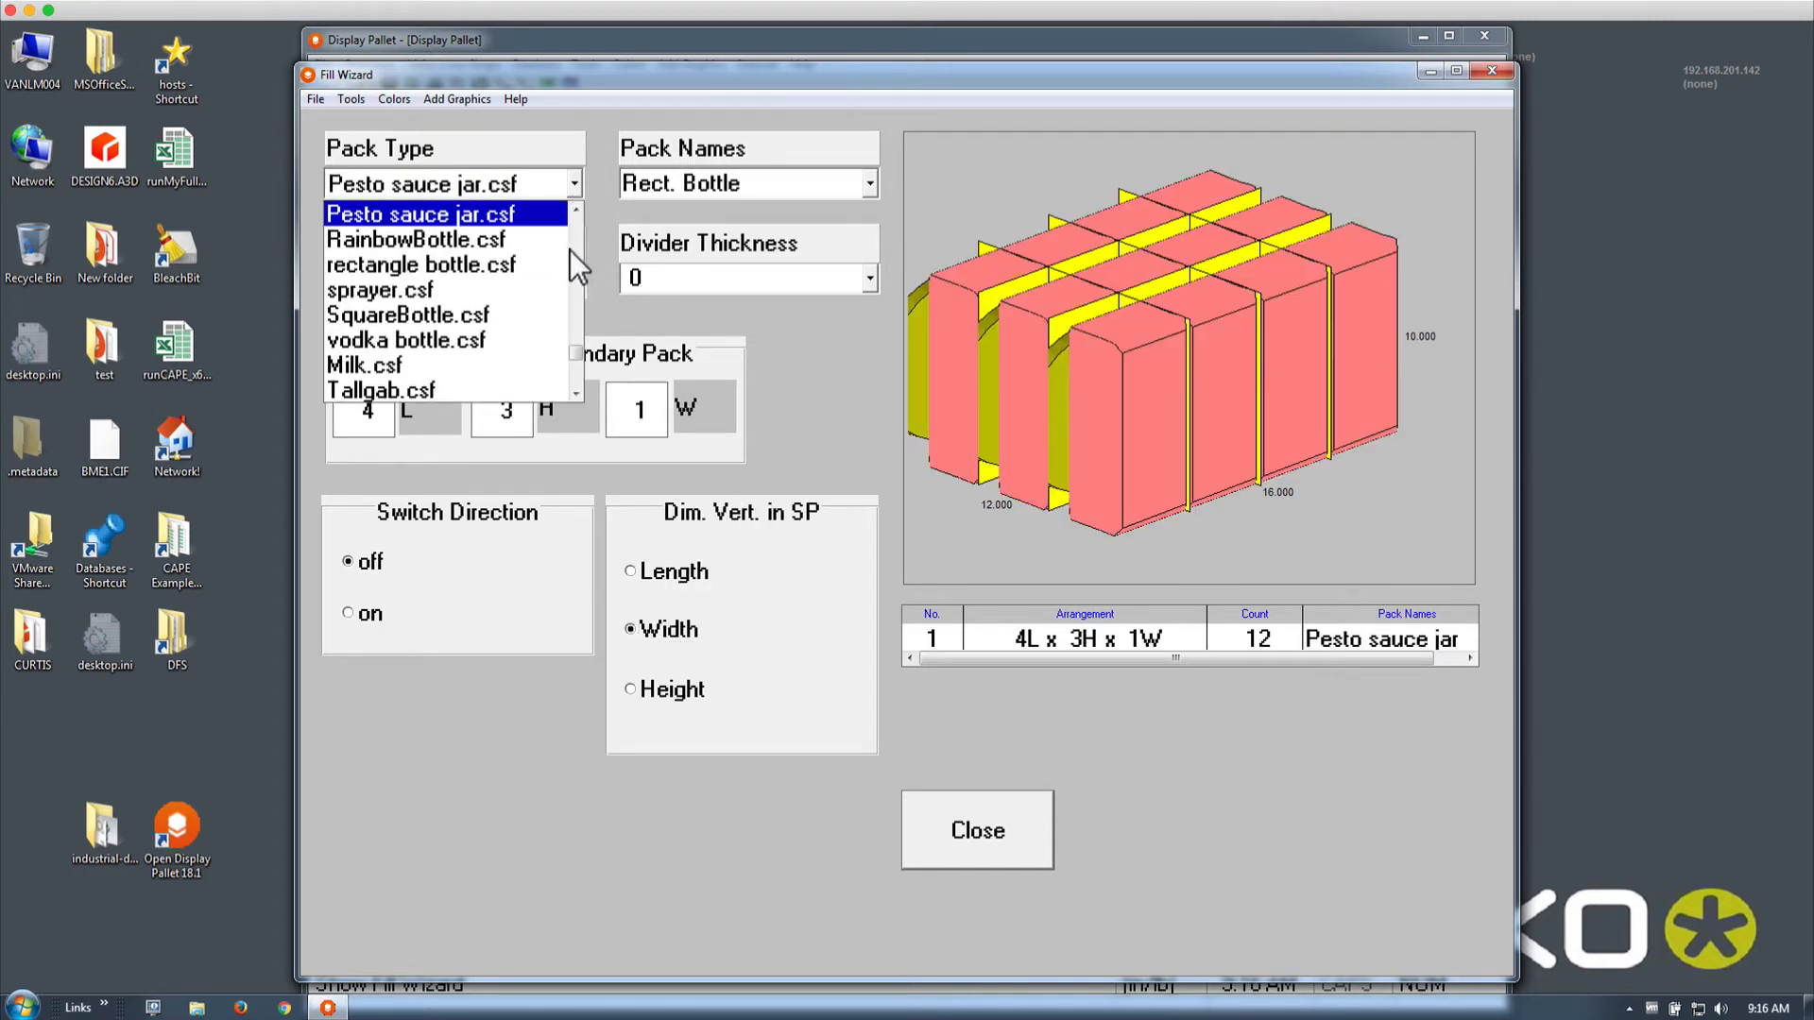
left_click_drag(577, 353, 575, 282)
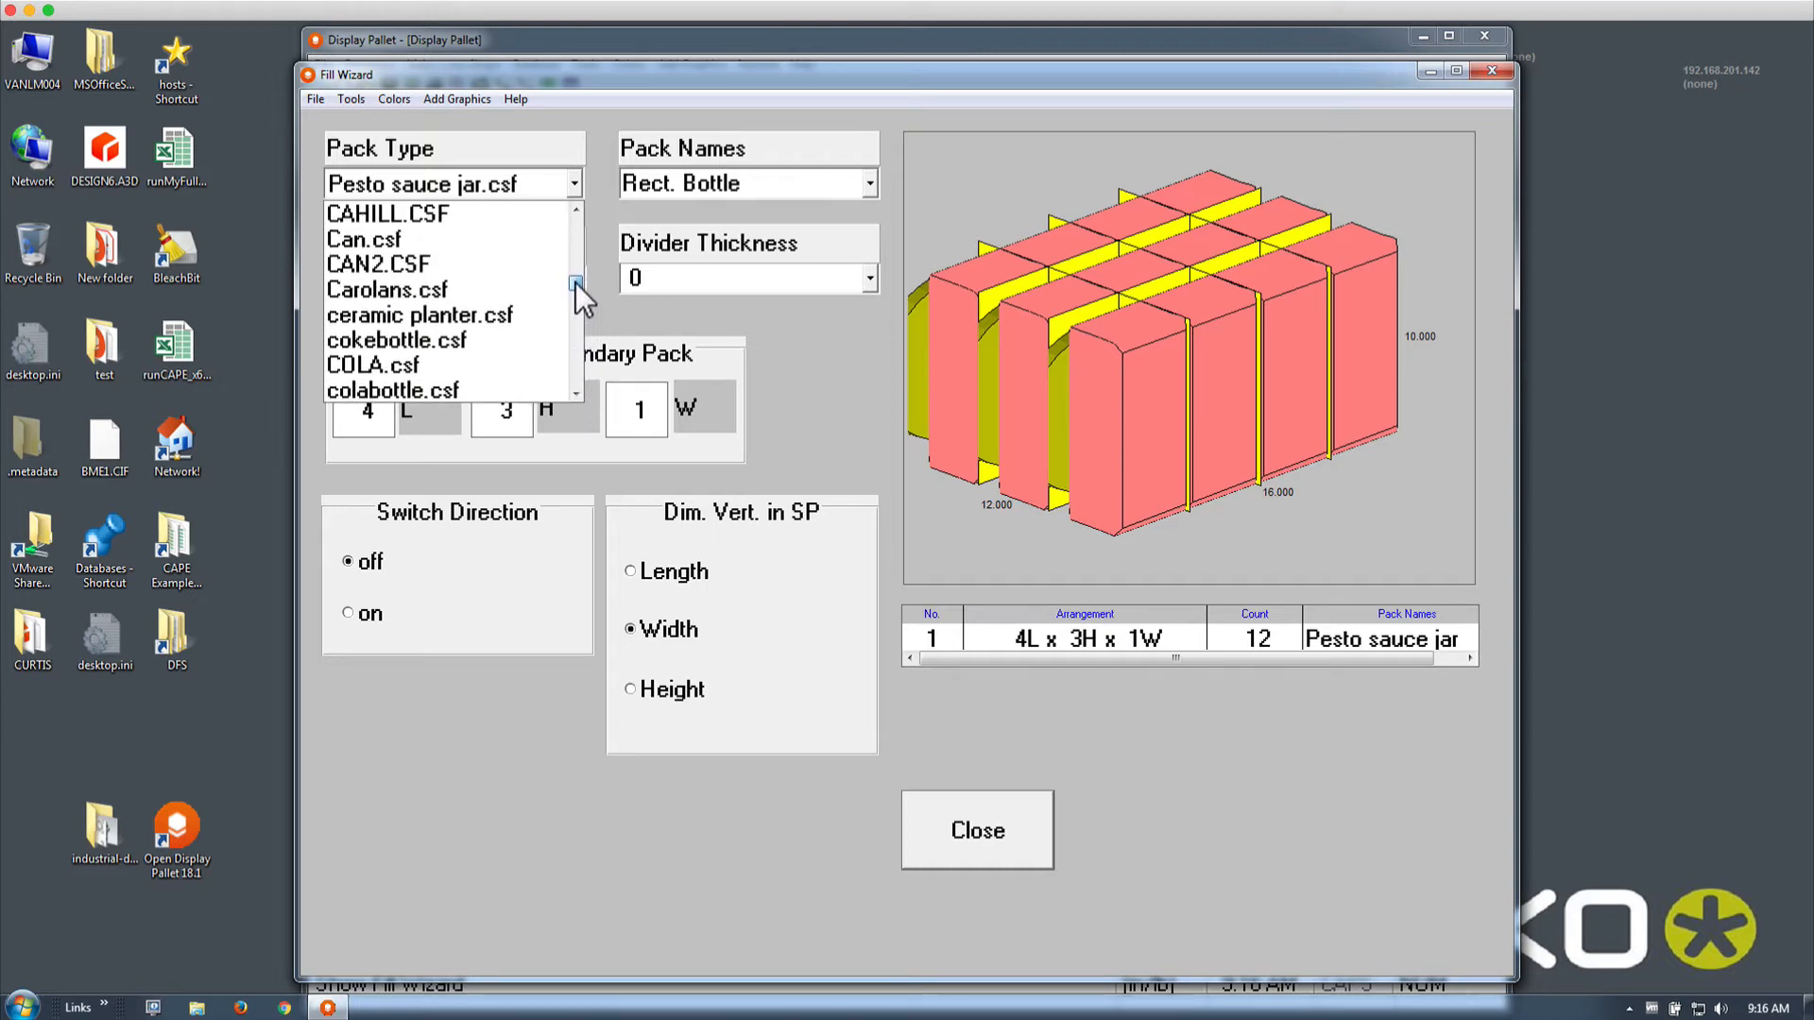
left_click(540, 240)
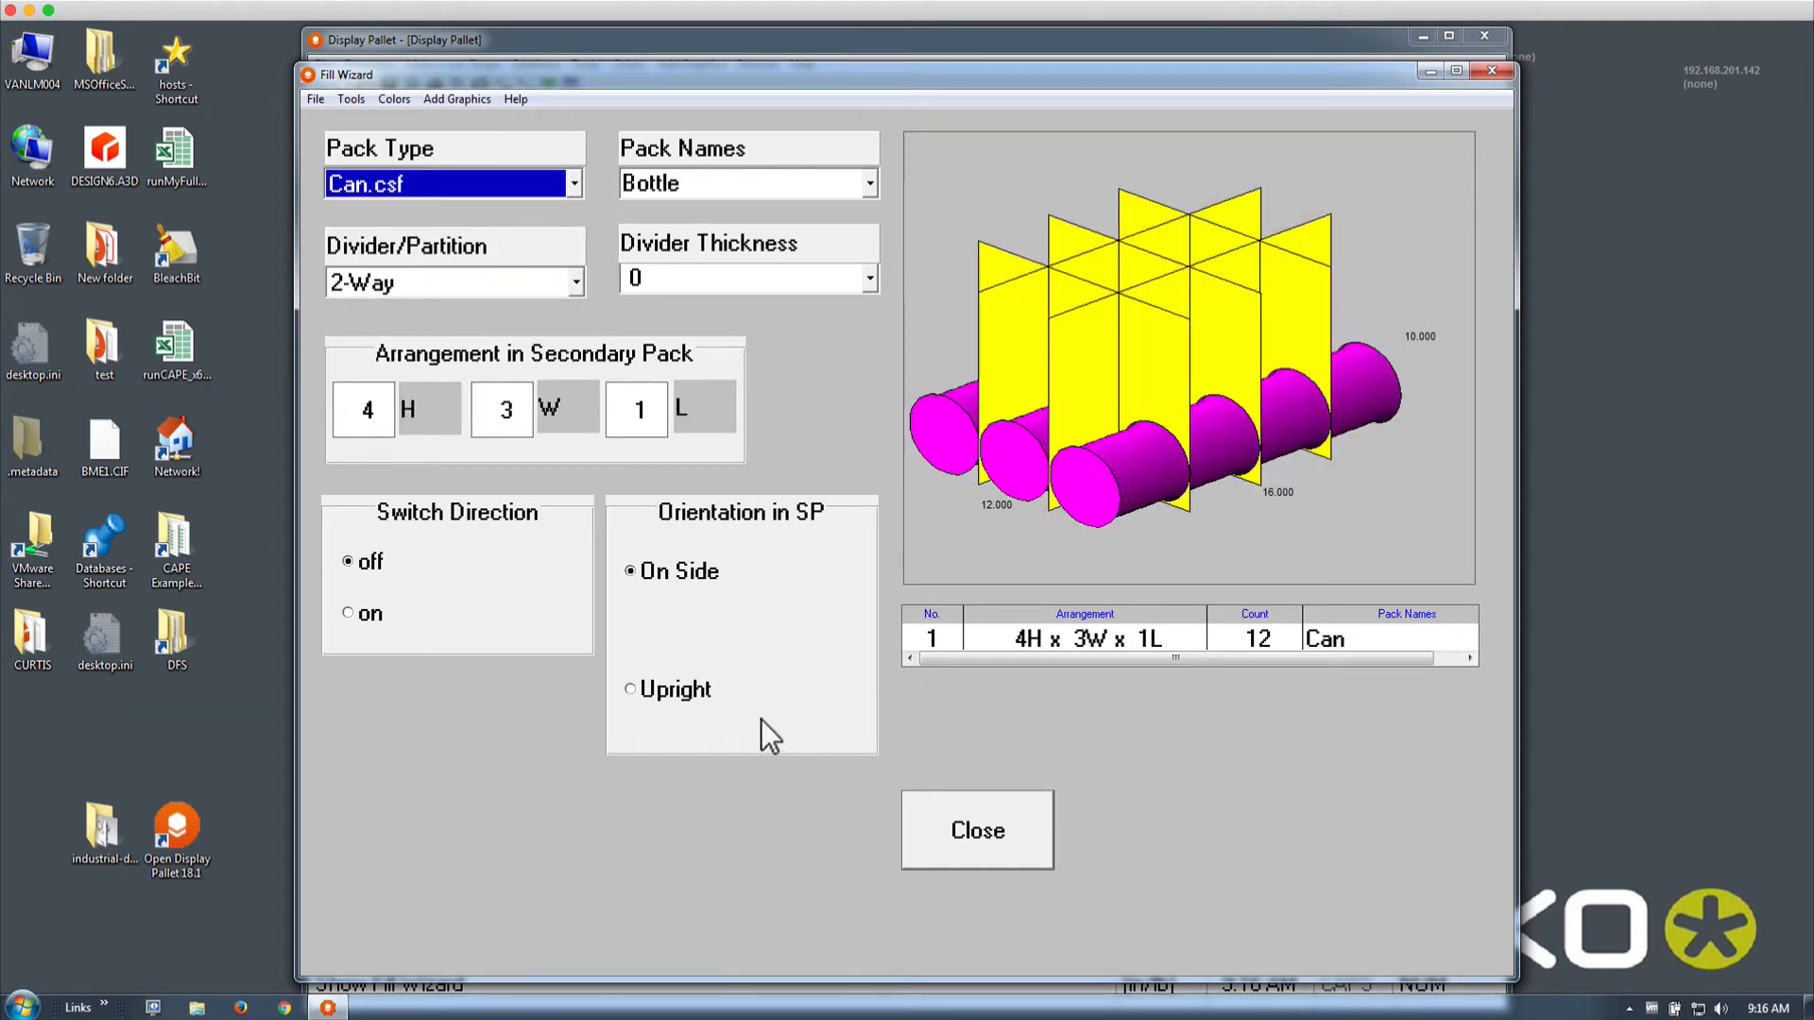
left_click(686, 696)
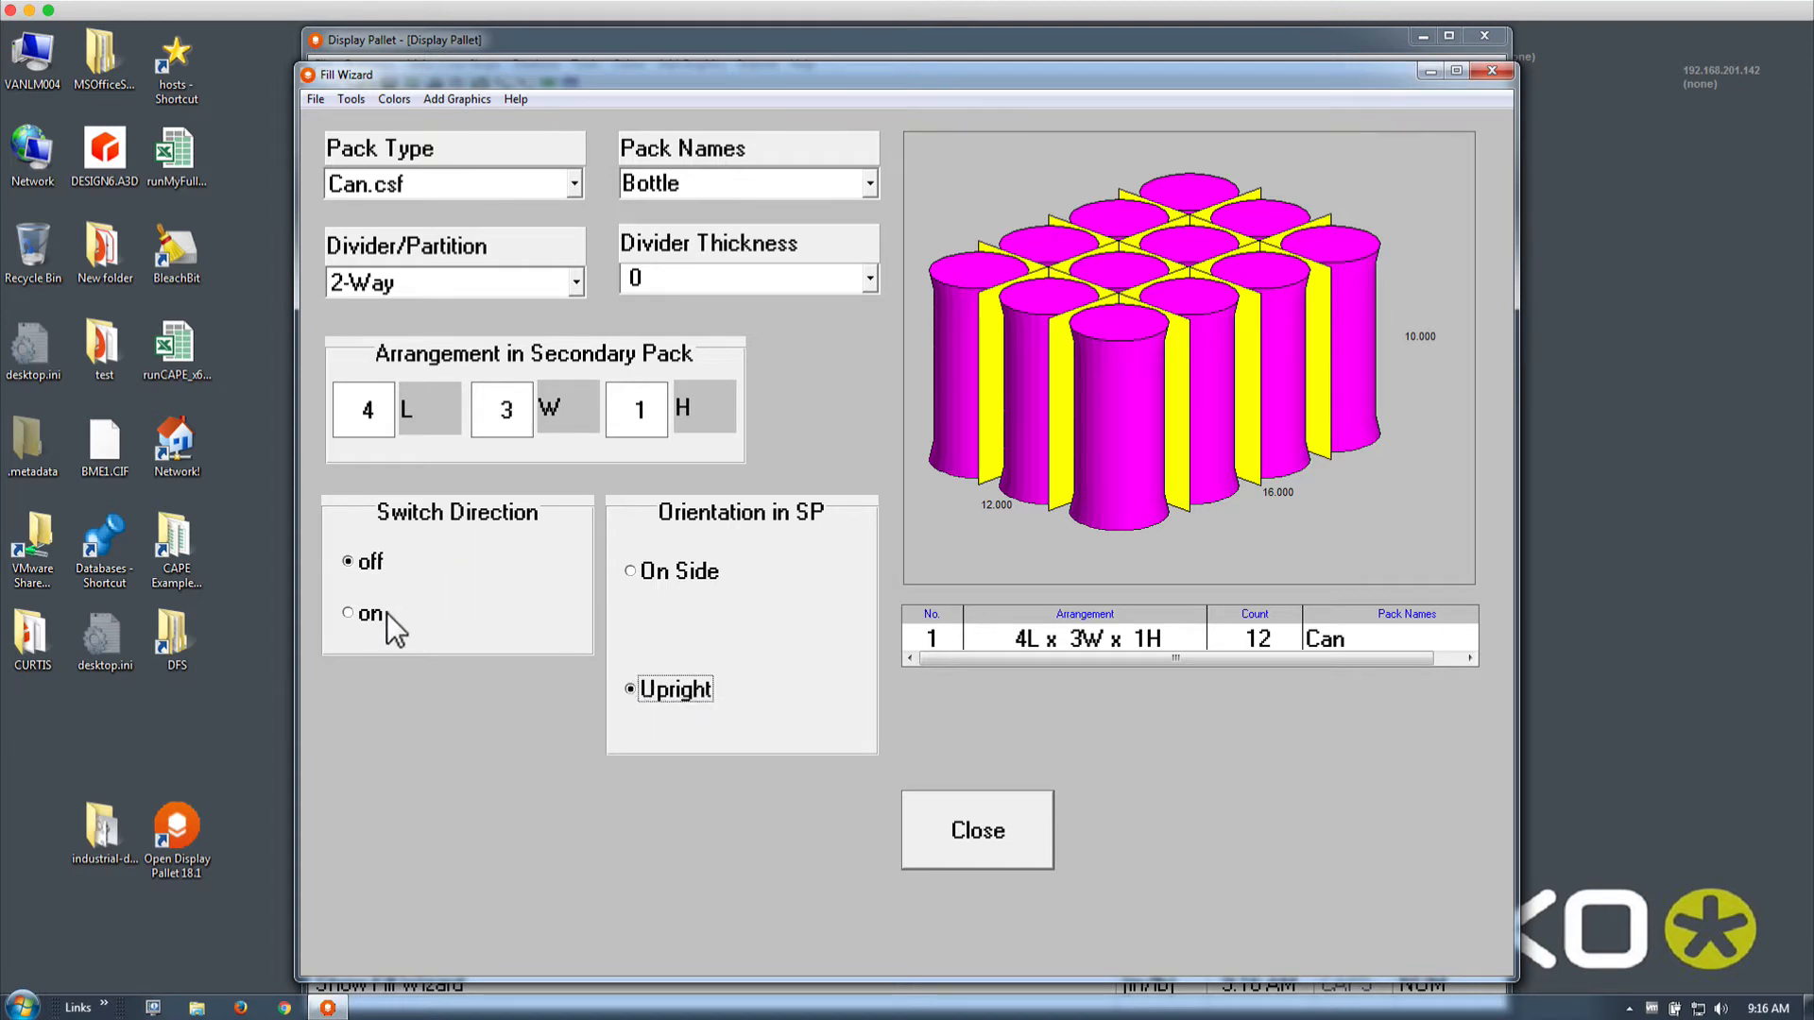
Fill the case with chipbag.csf bags, with Height as the vertical dimension
left_click(575, 181)
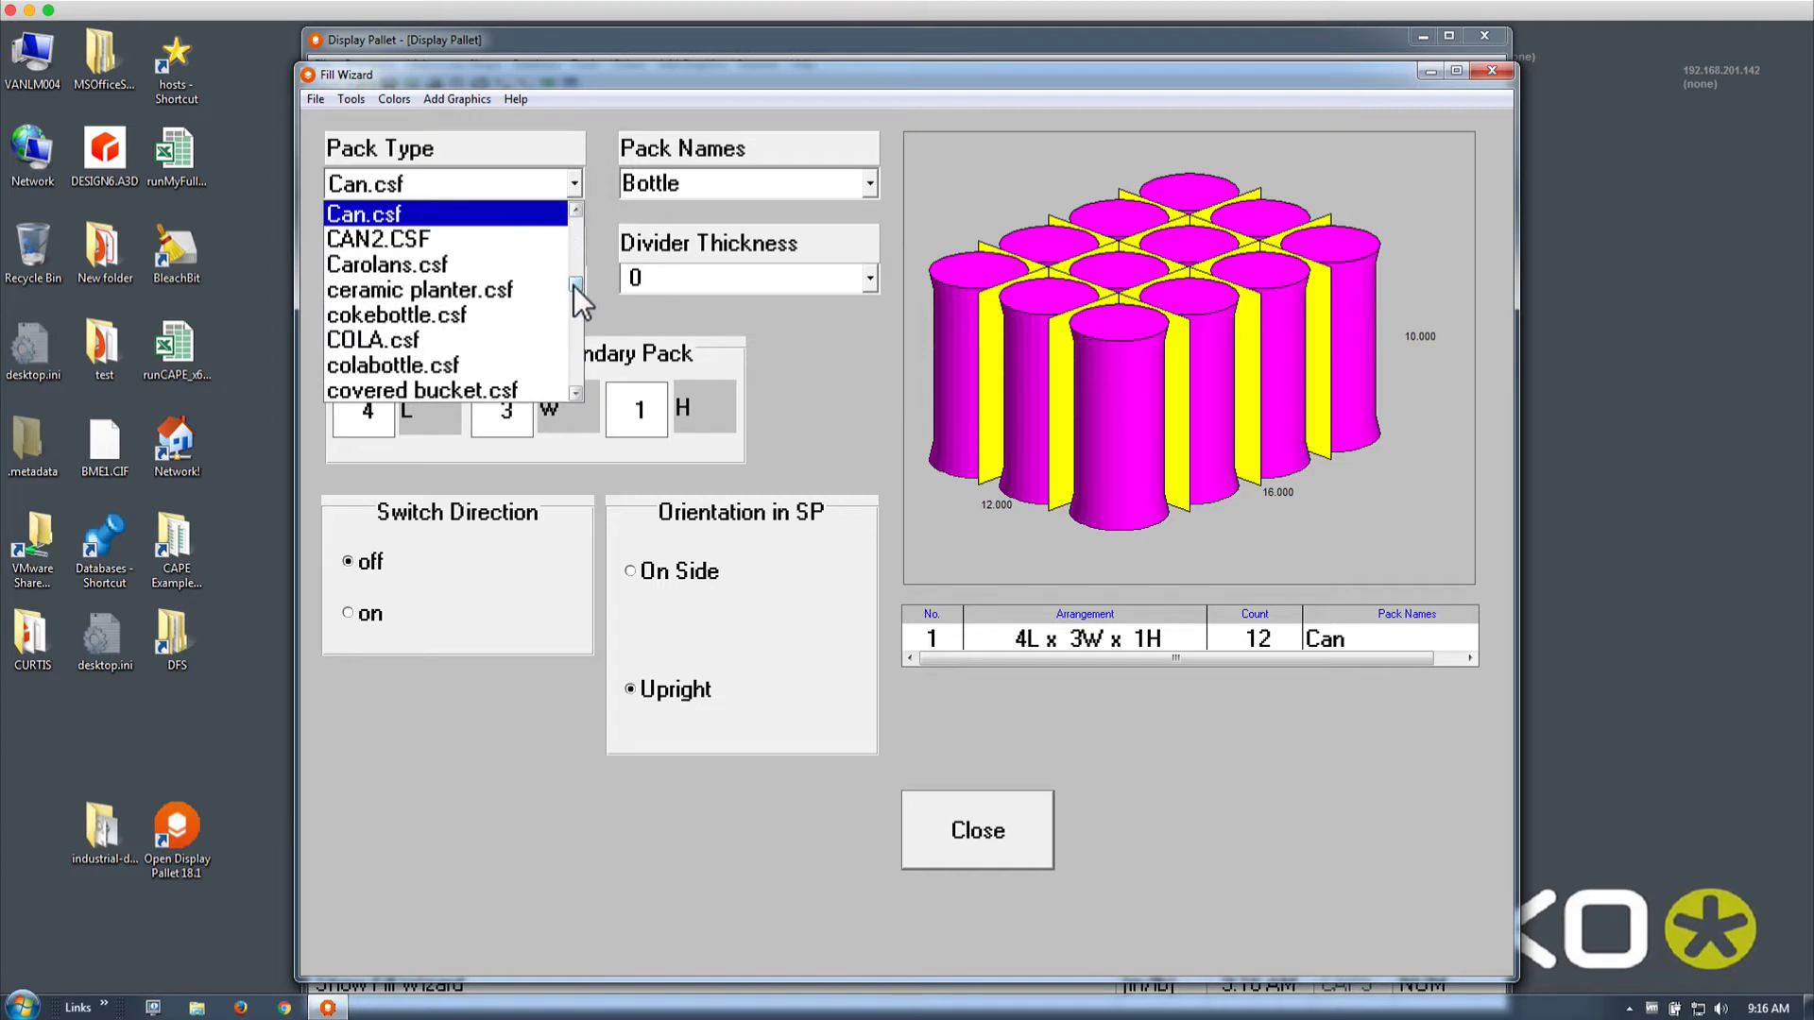
left_click_drag(573, 287, 574, 240)
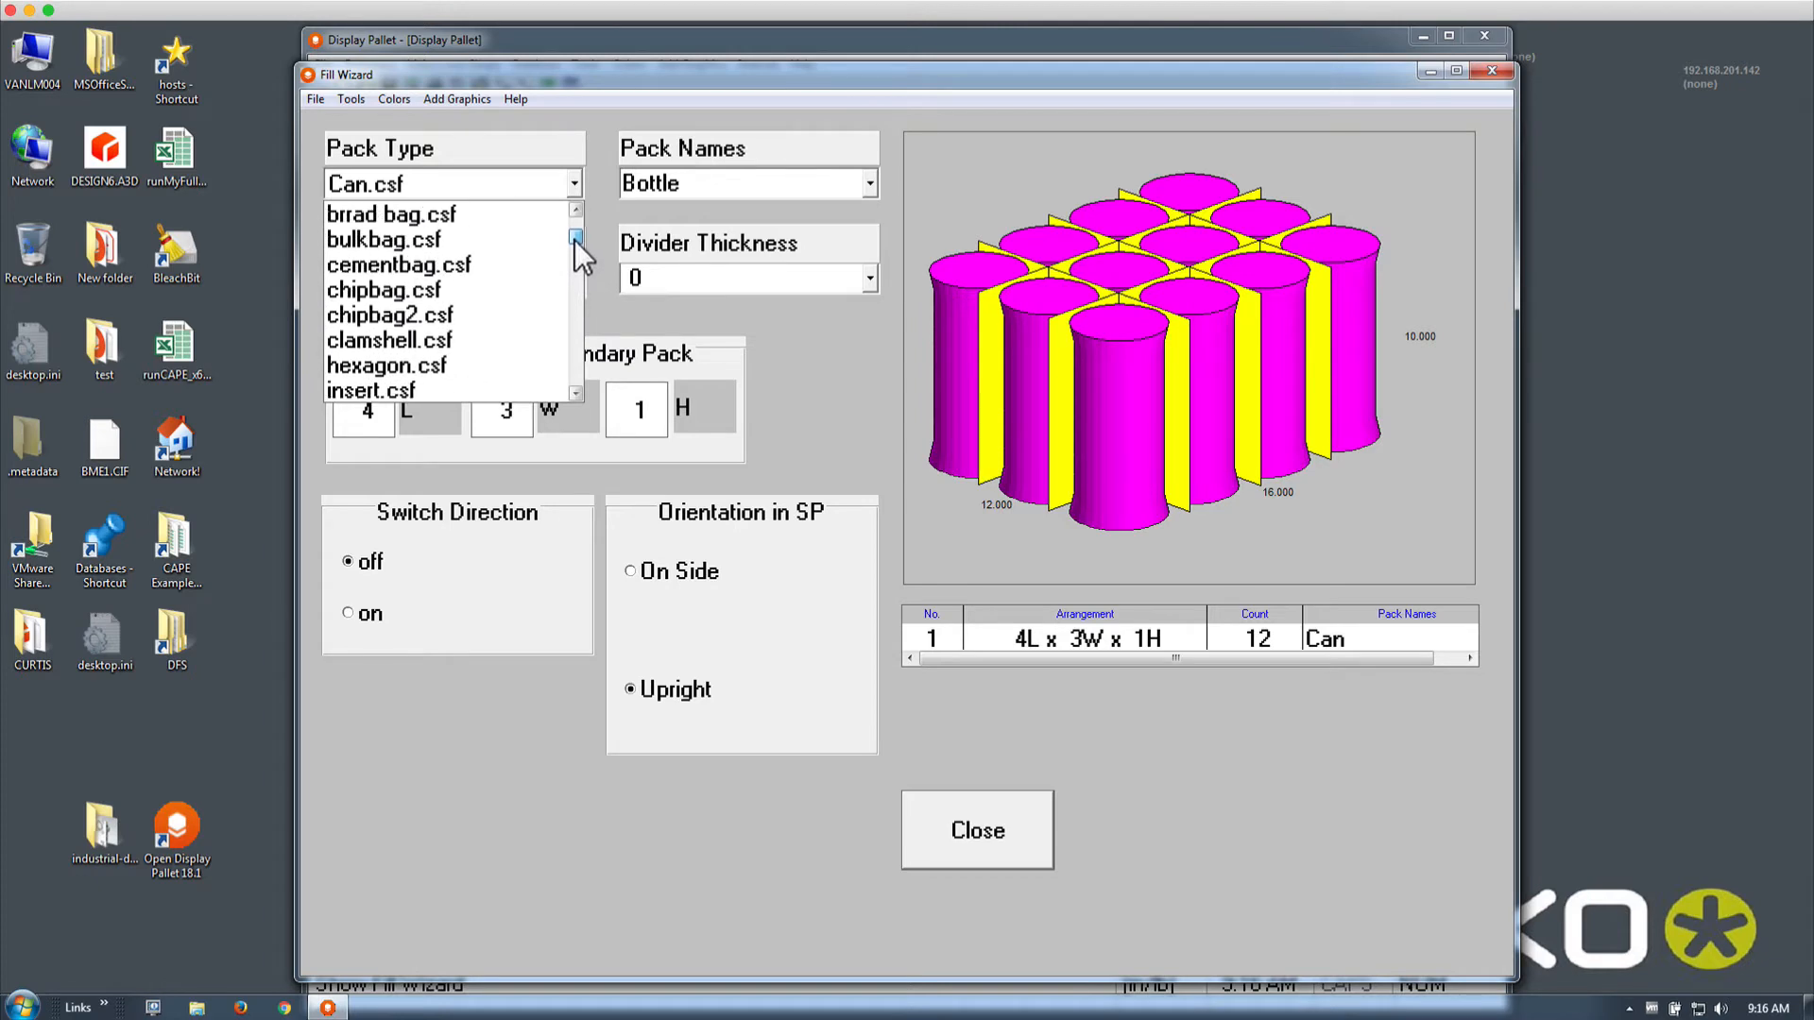
left_click(520, 290)
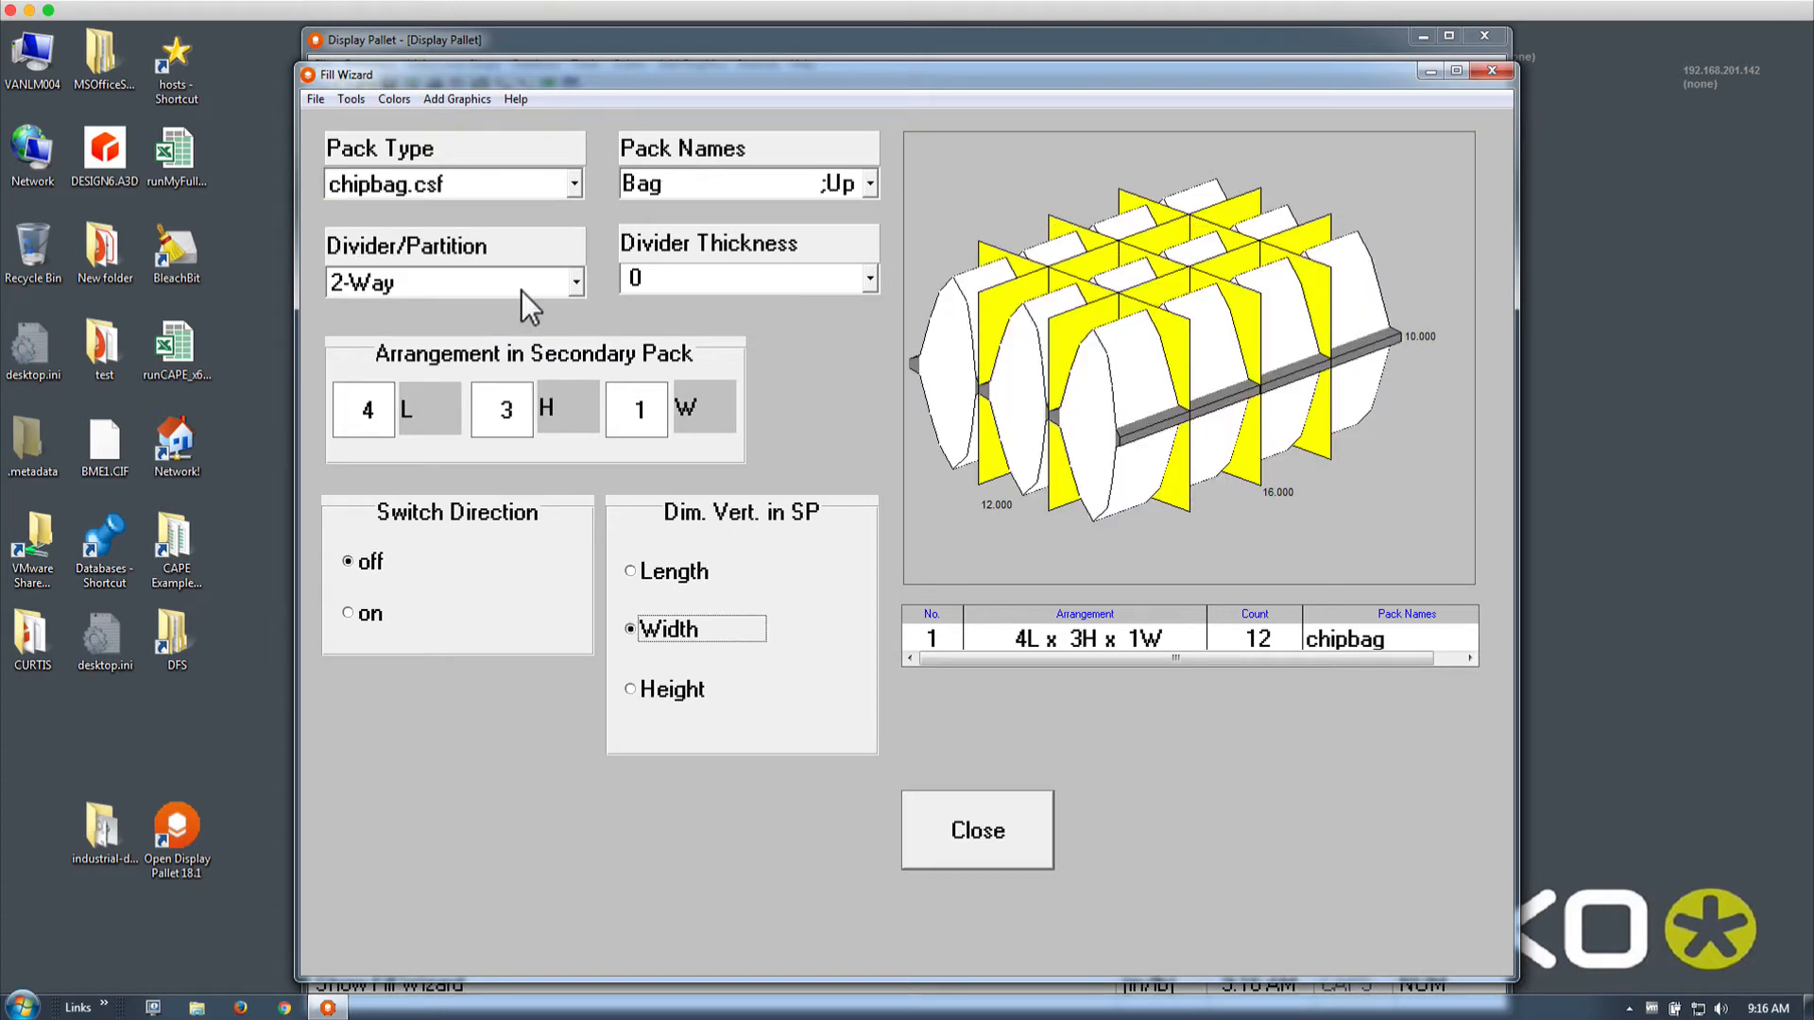
left_click(682, 689)
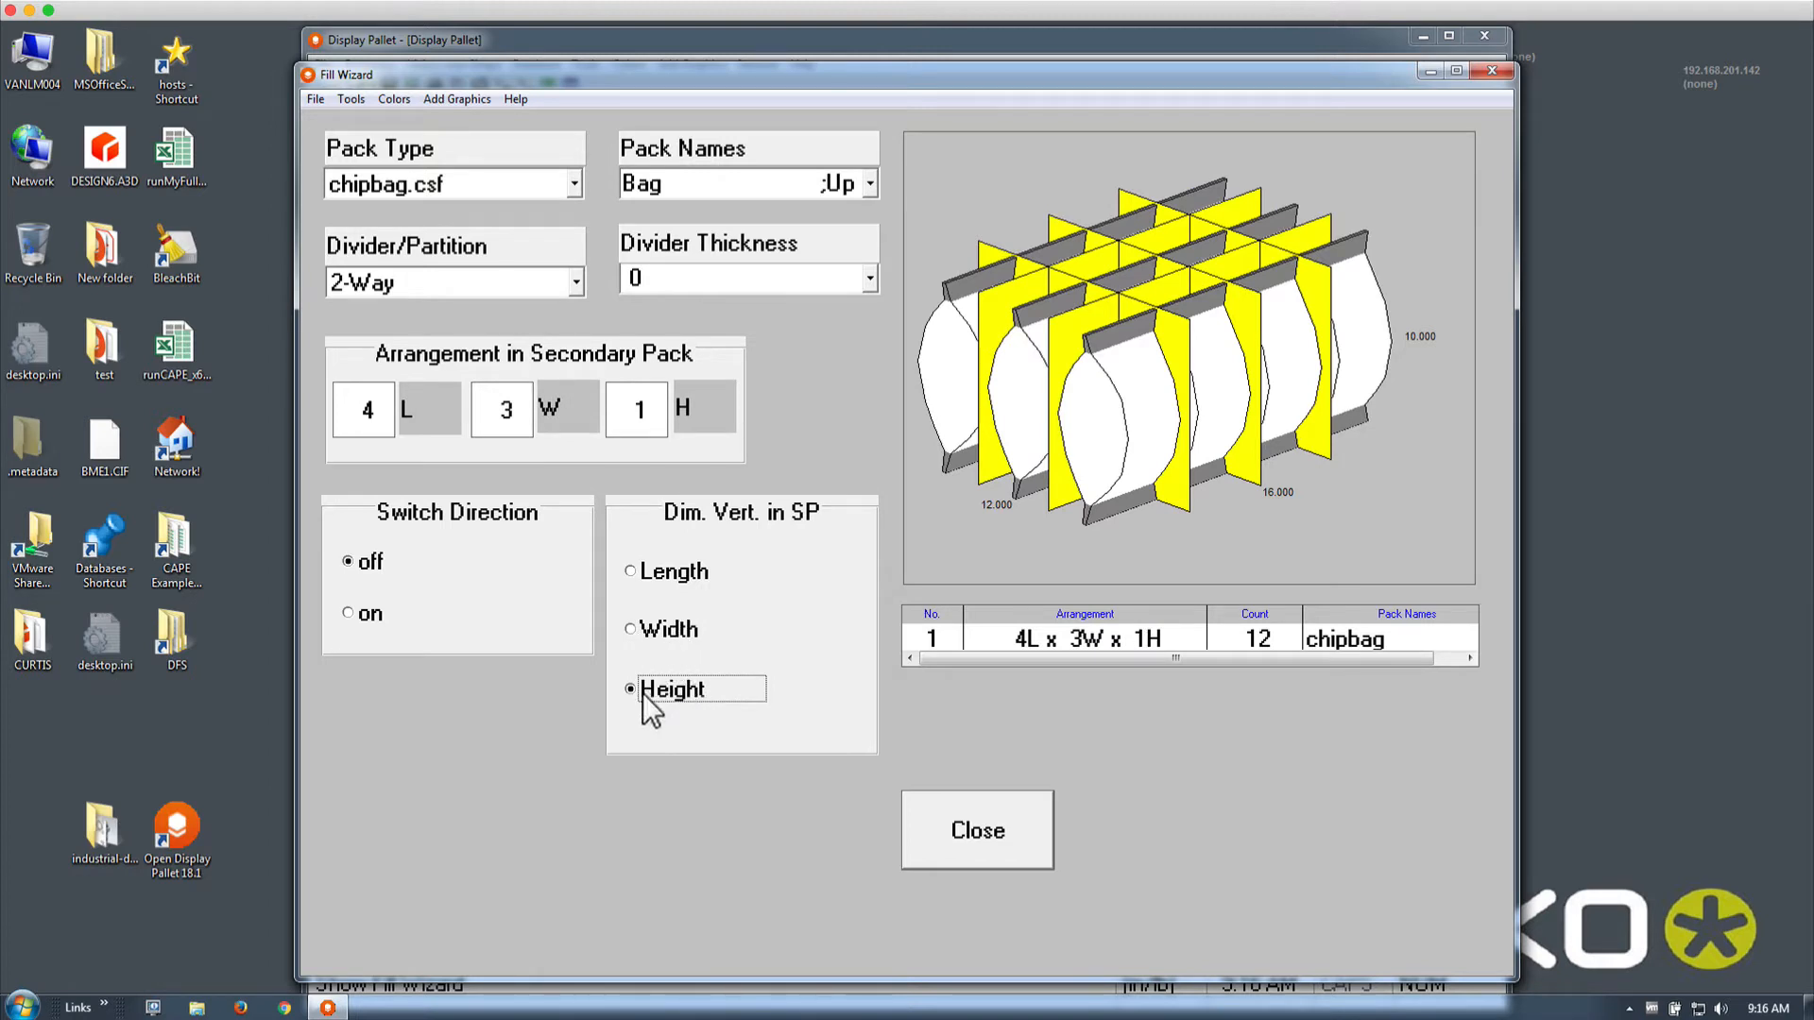
Try 3-Way, Sleeve, H-Pad, S-Strip, 8-Strip and width divider styles for the bags
left_click(574, 282)
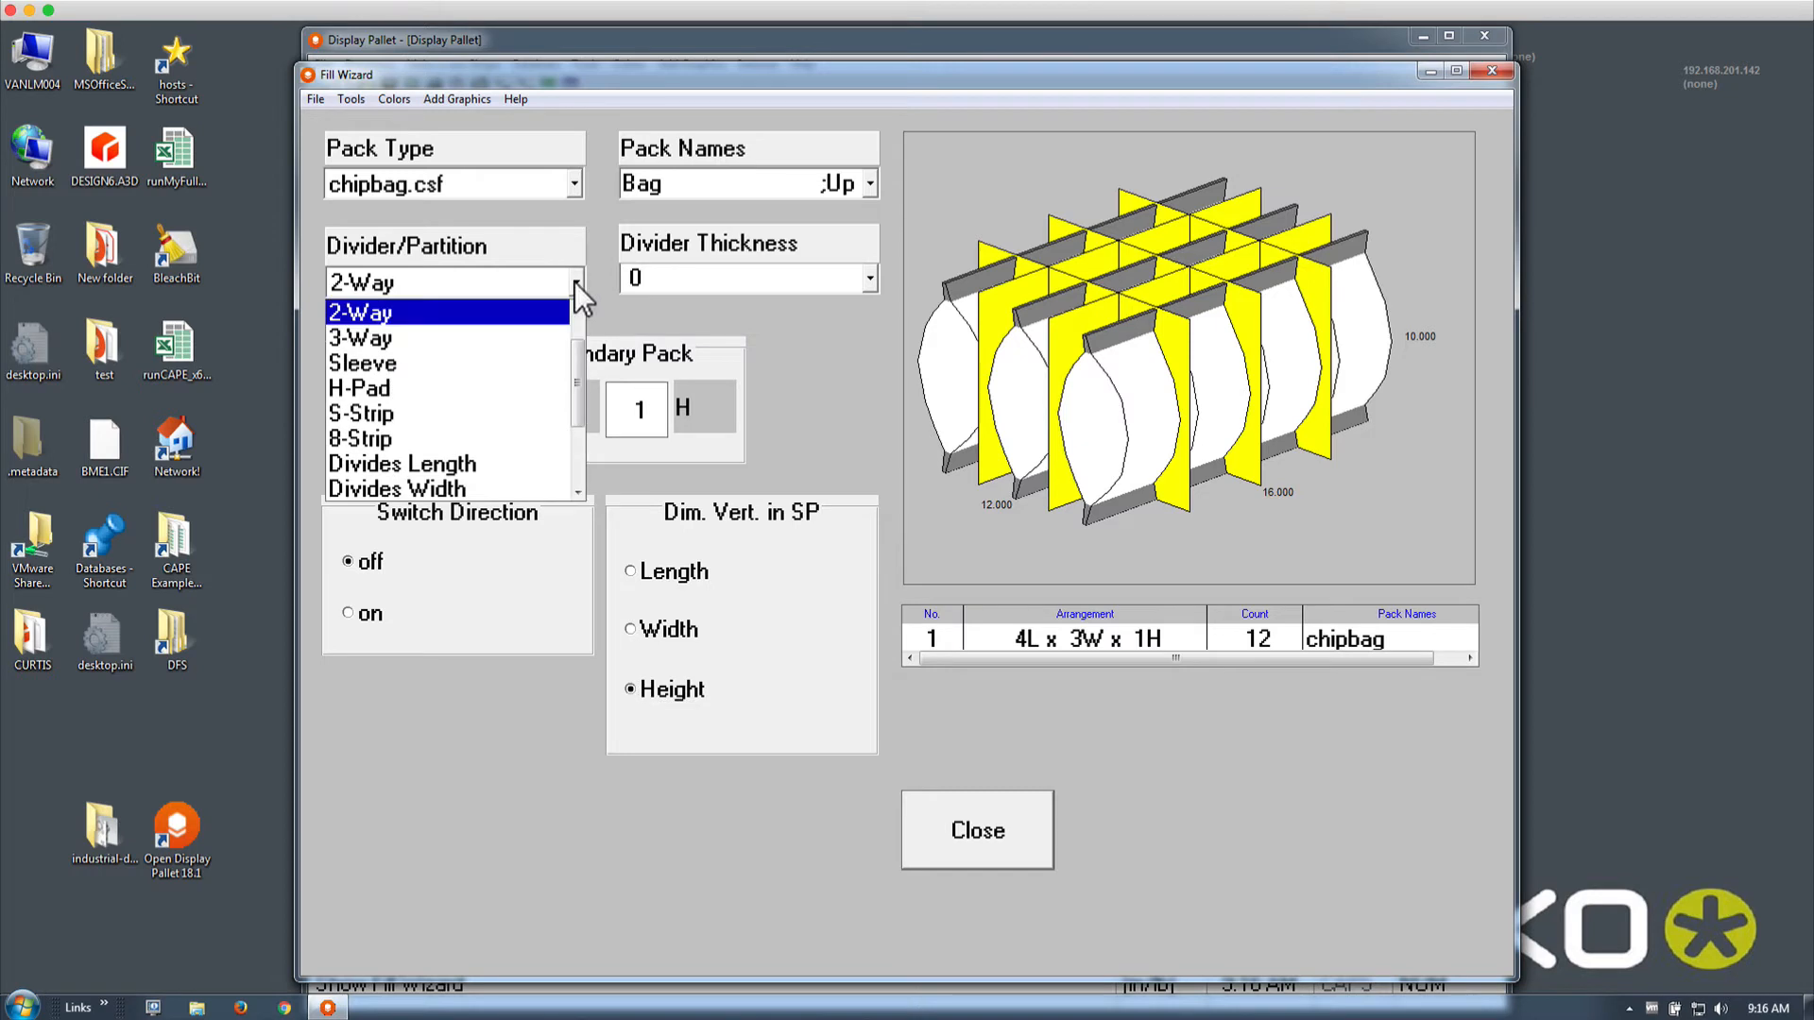
left_click(543, 332)
key("Down")
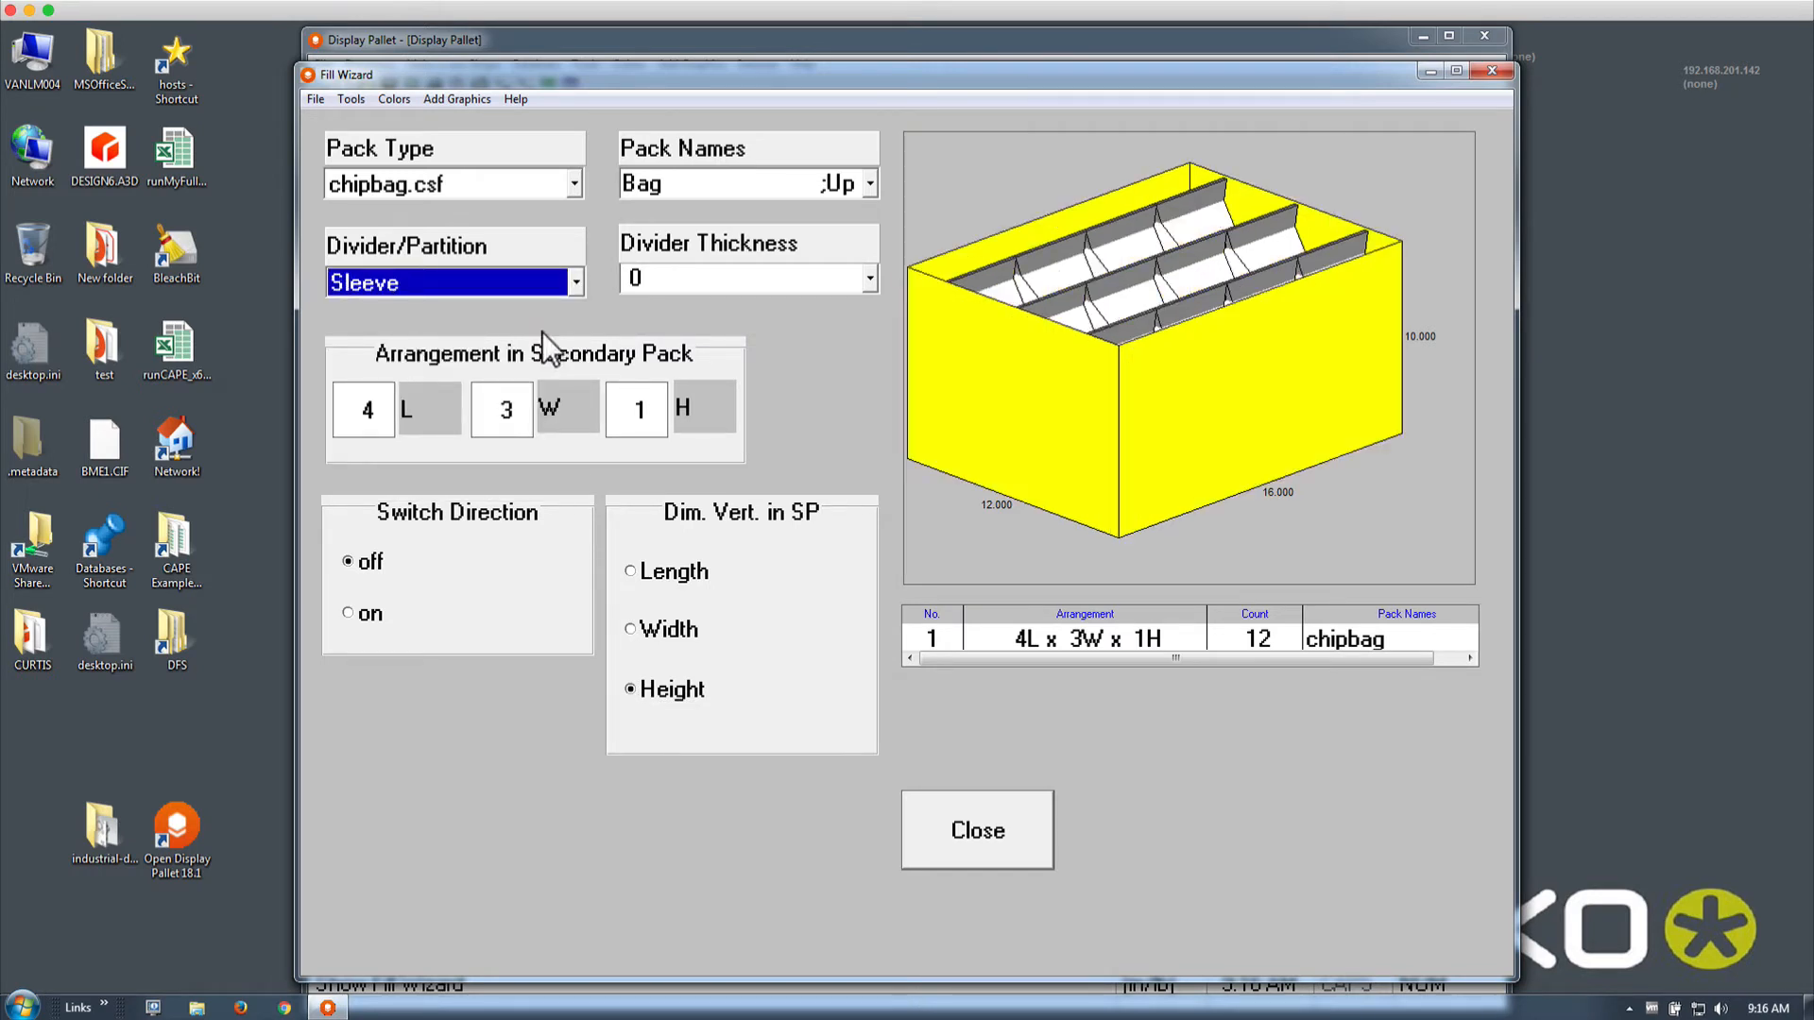
key("Down")
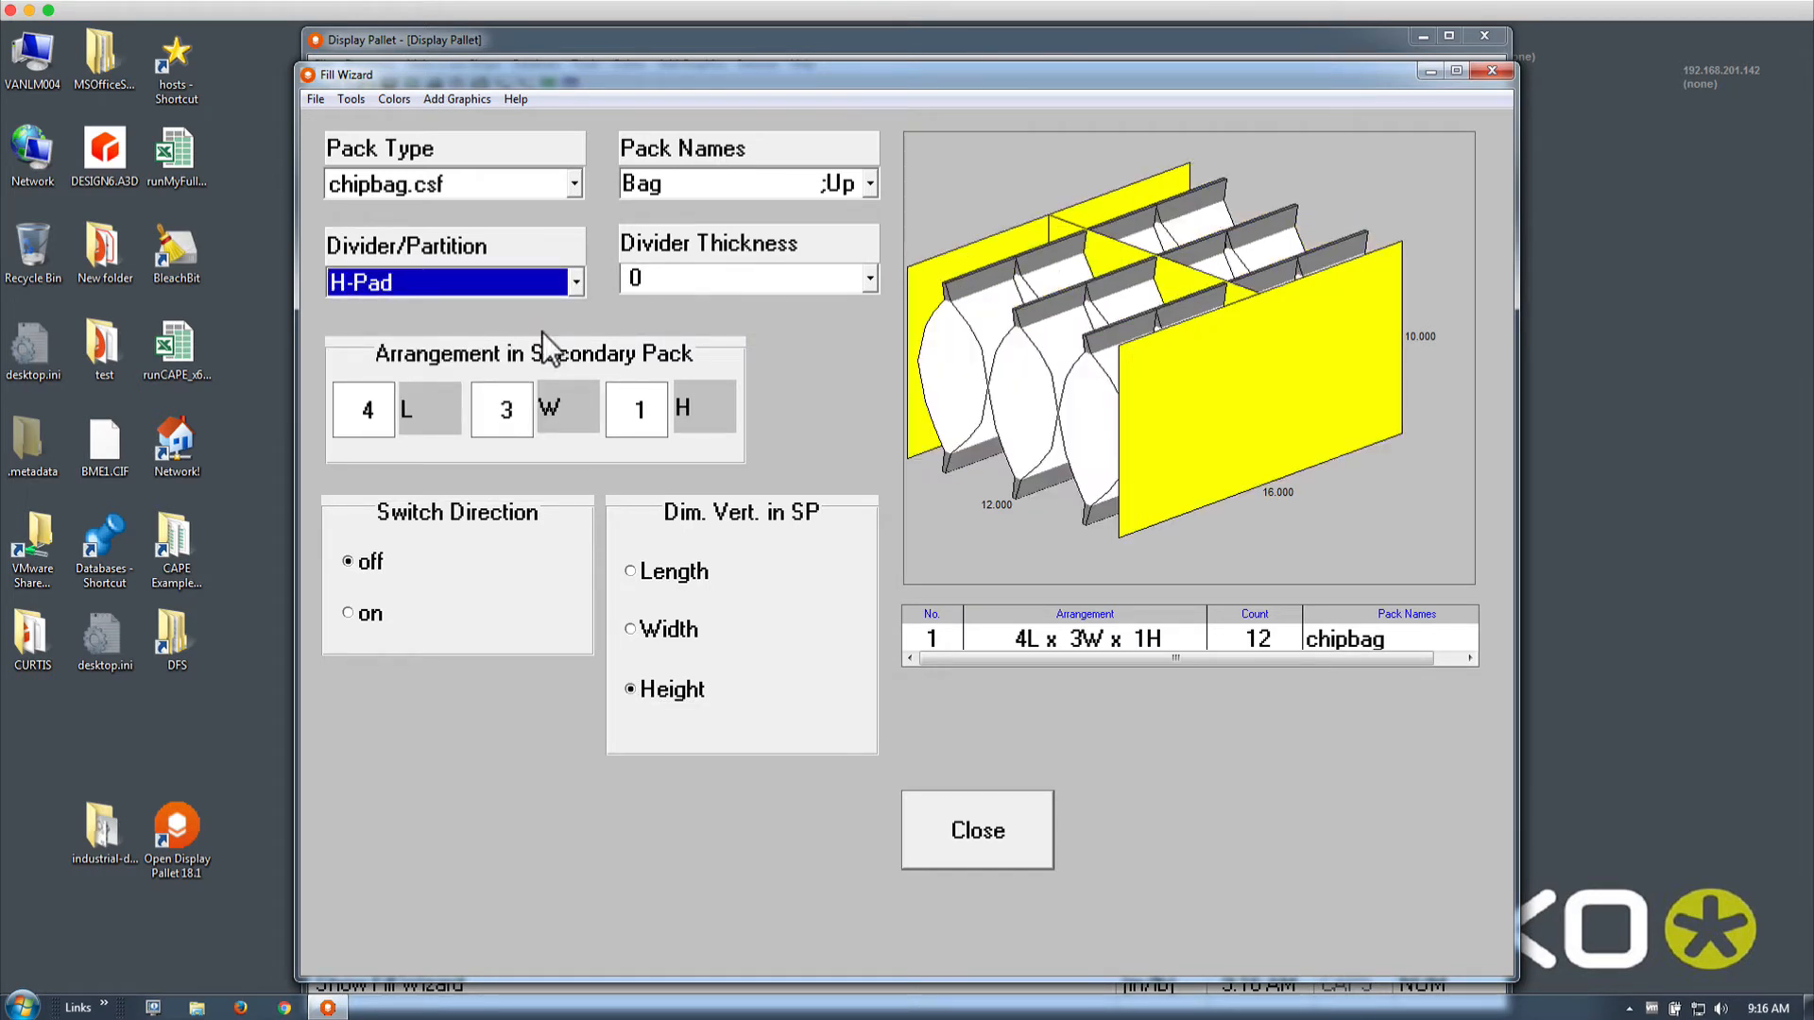
key("Down")
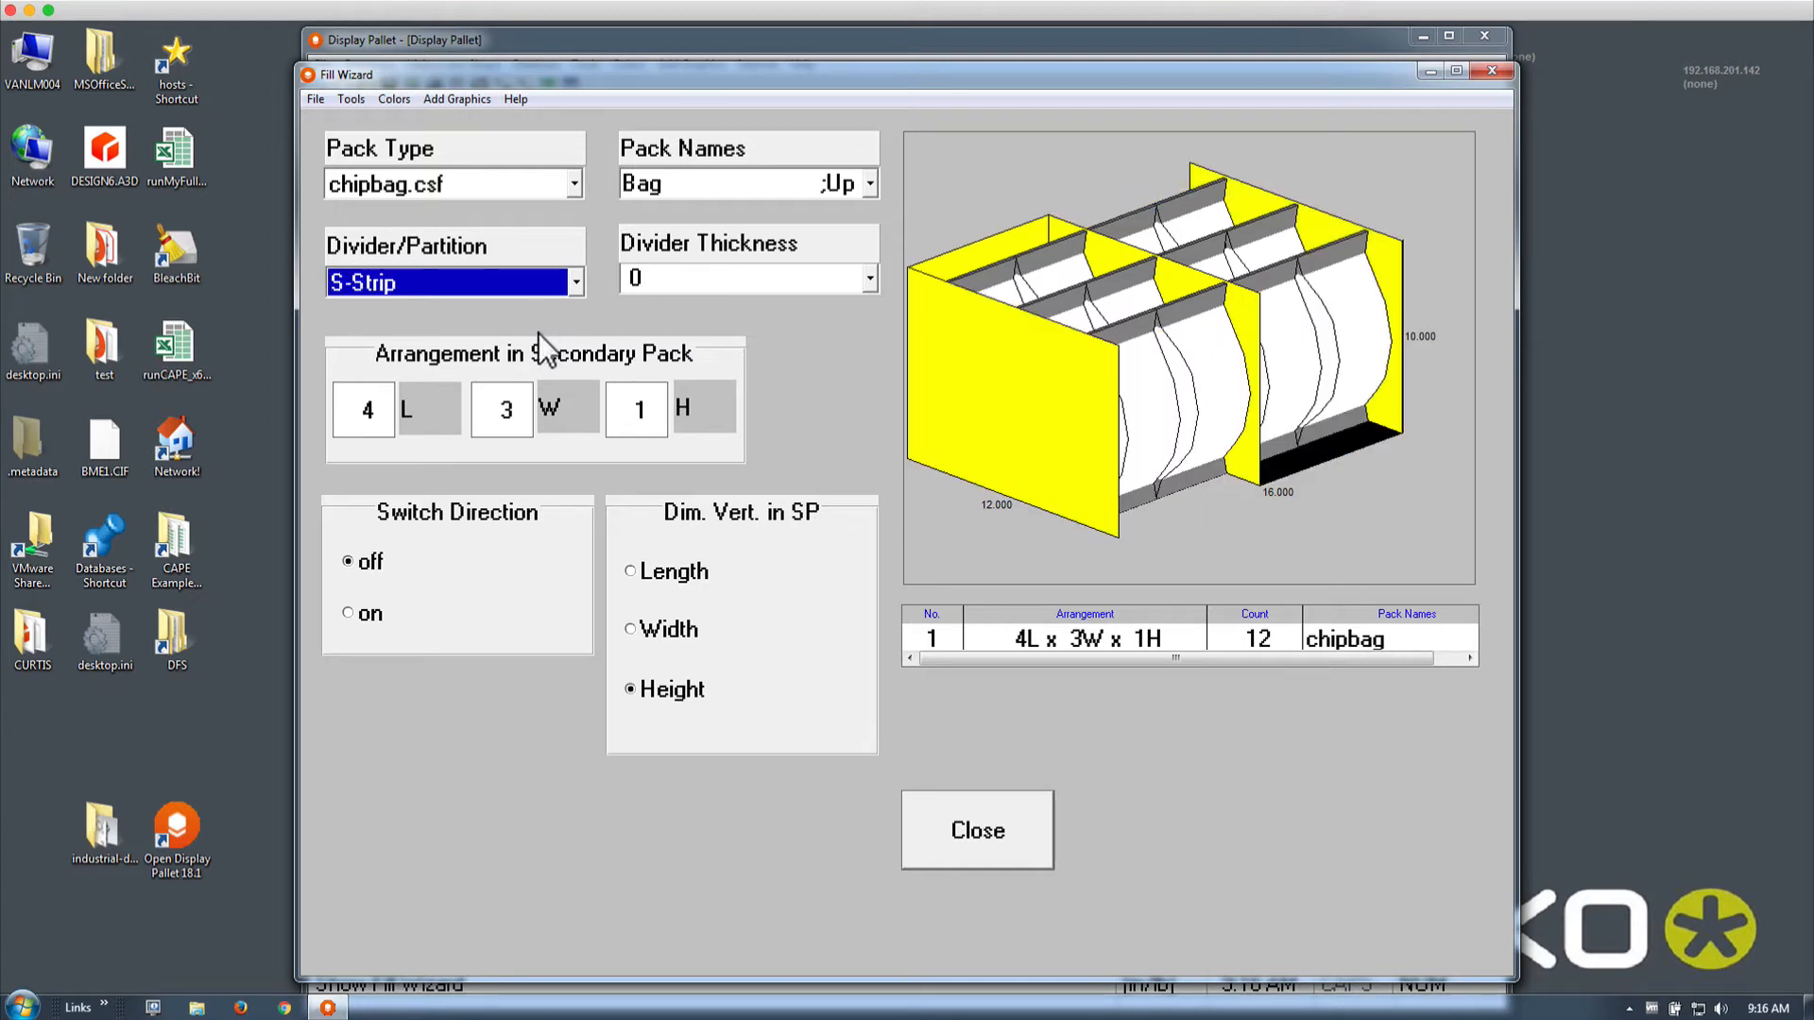
key("Down")
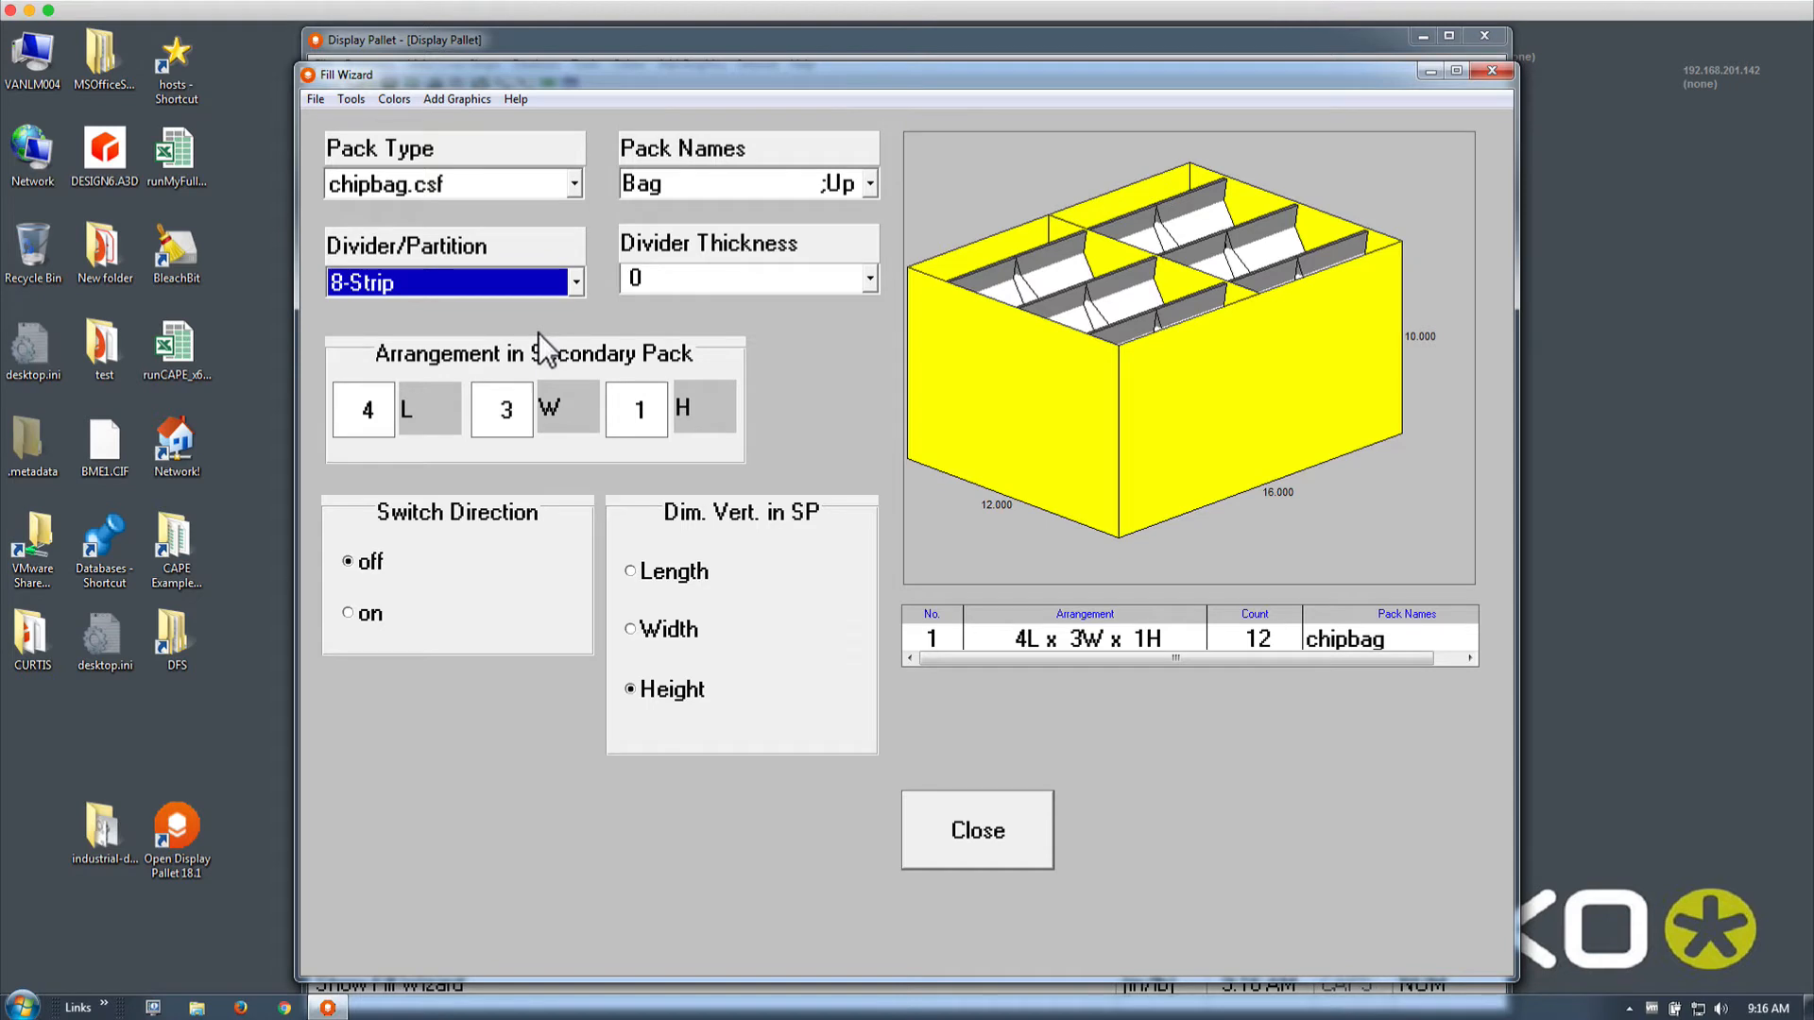
key("Down")
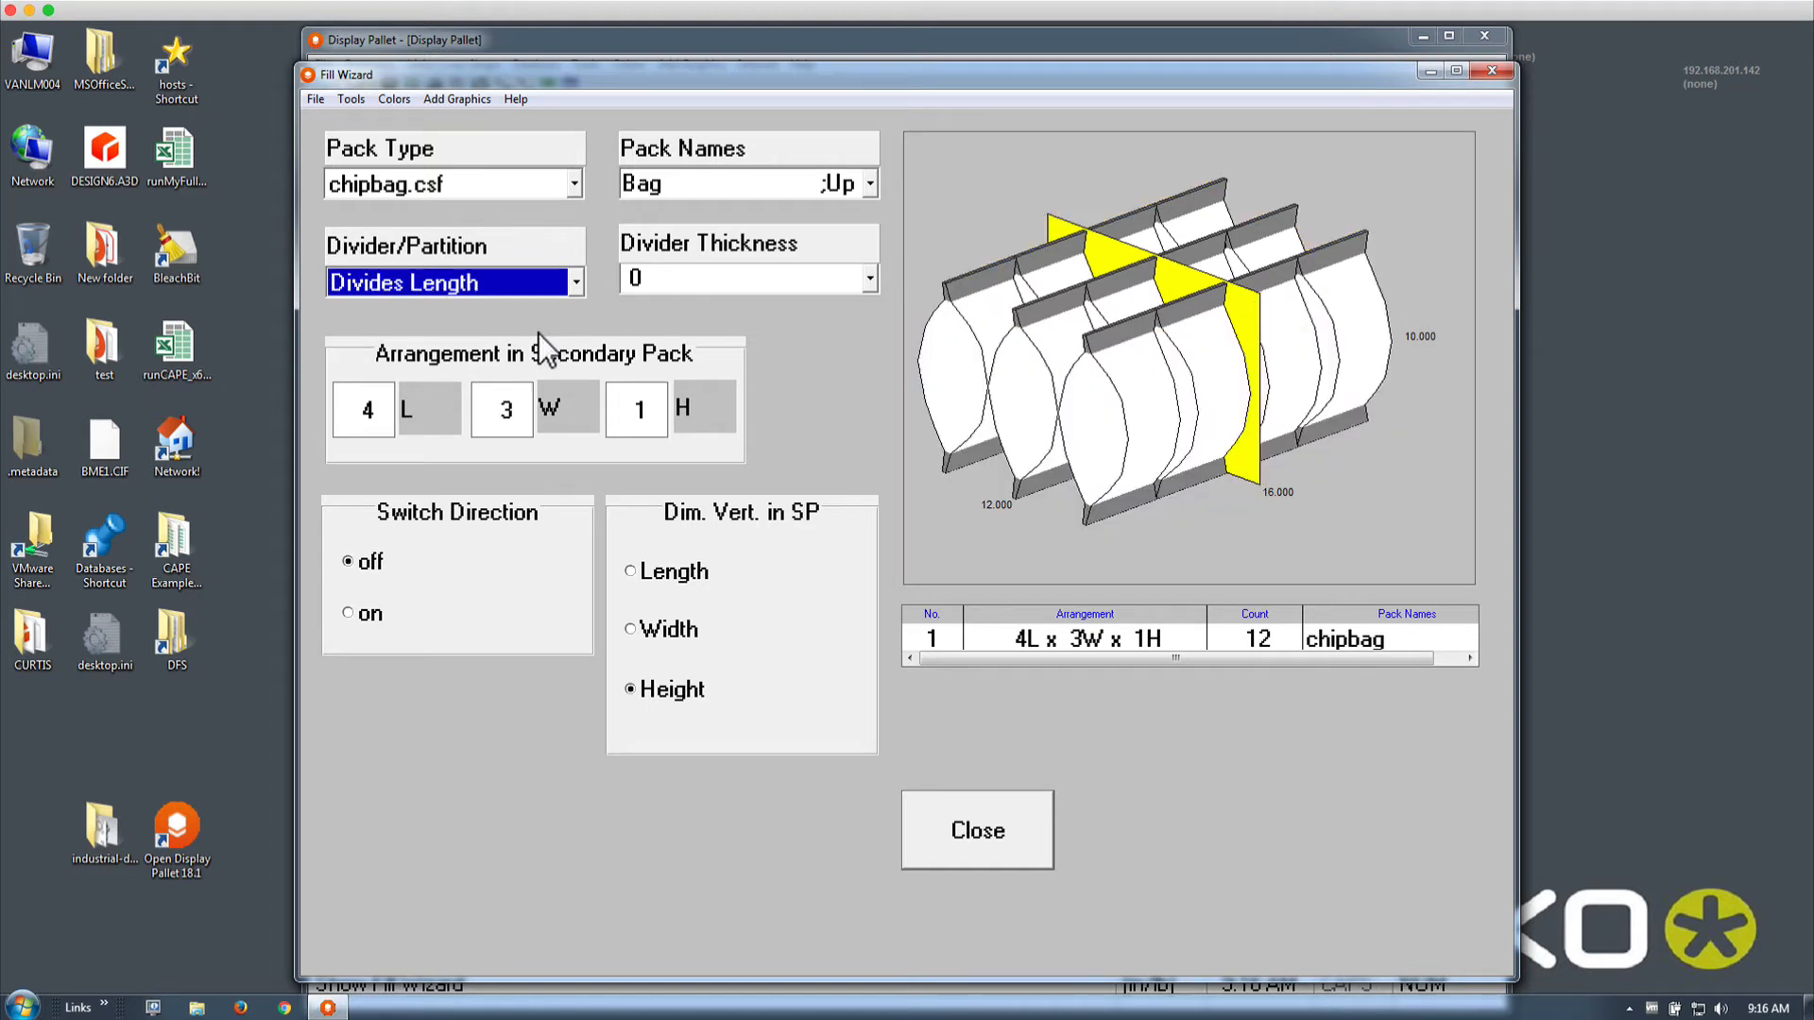
key("Down")
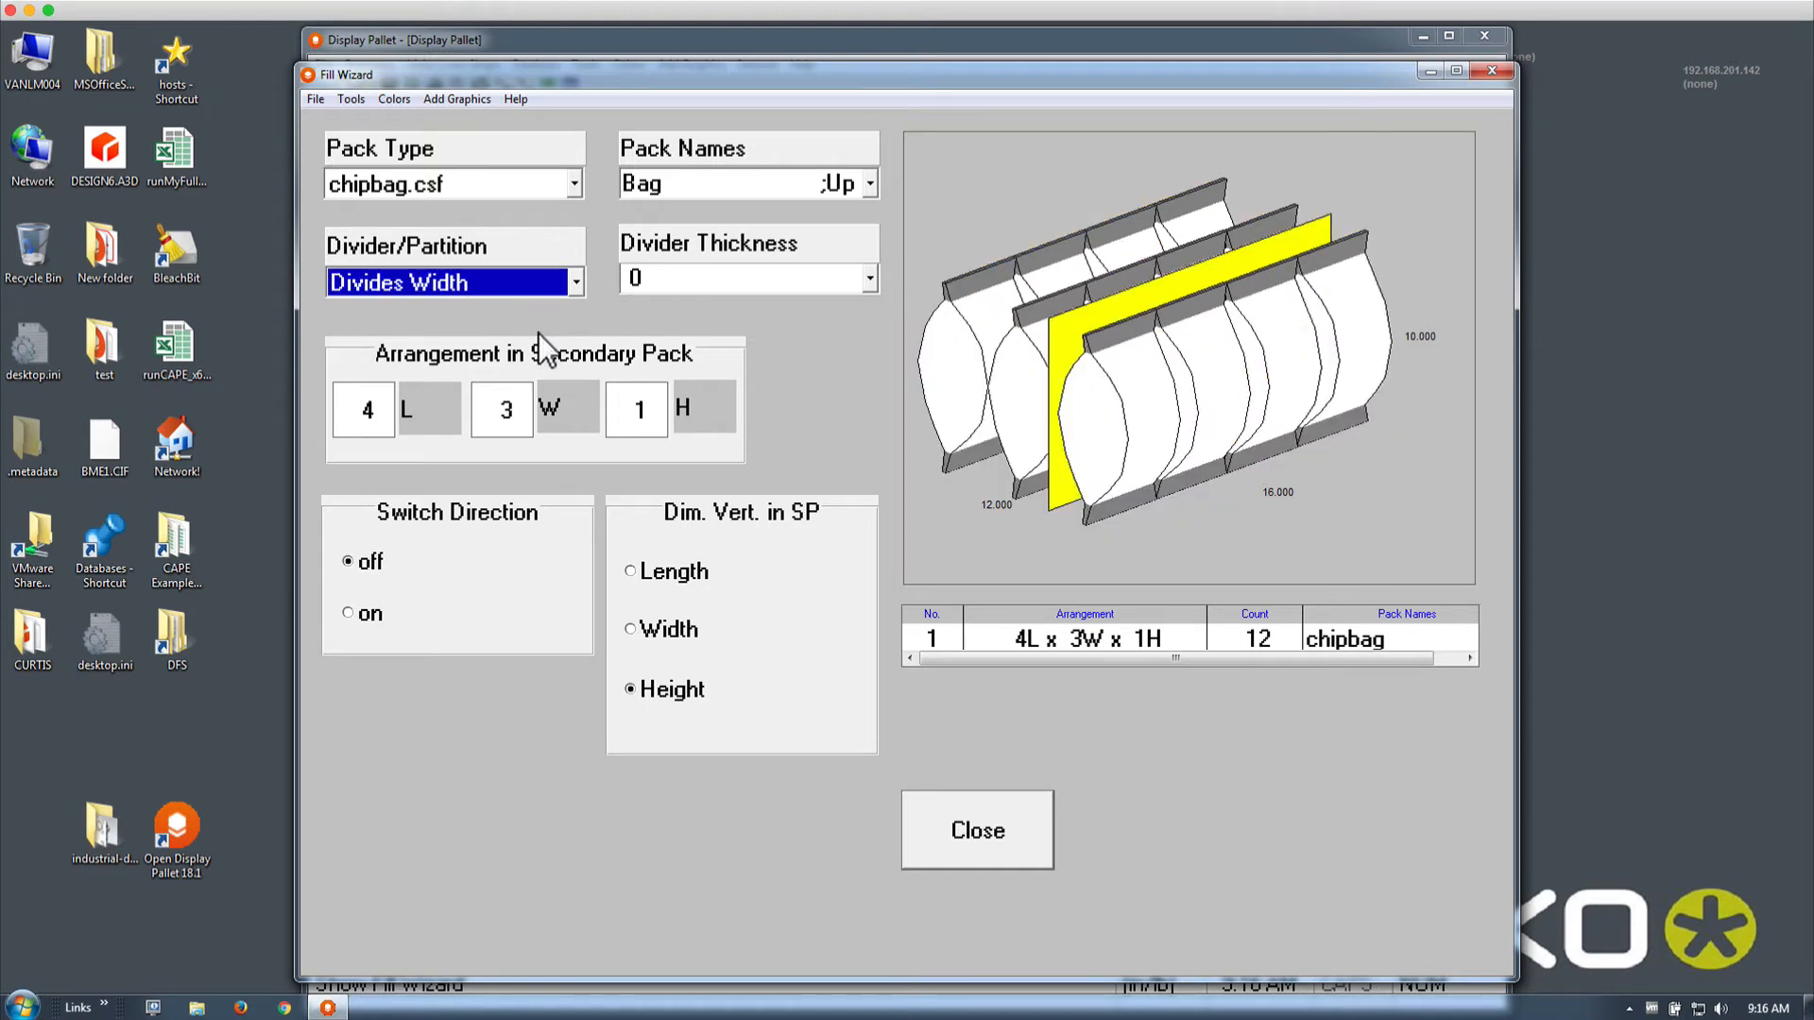
key("Up")
Keep Divides Length as the divider style and close the Fill Wizard
left_click(572, 283)
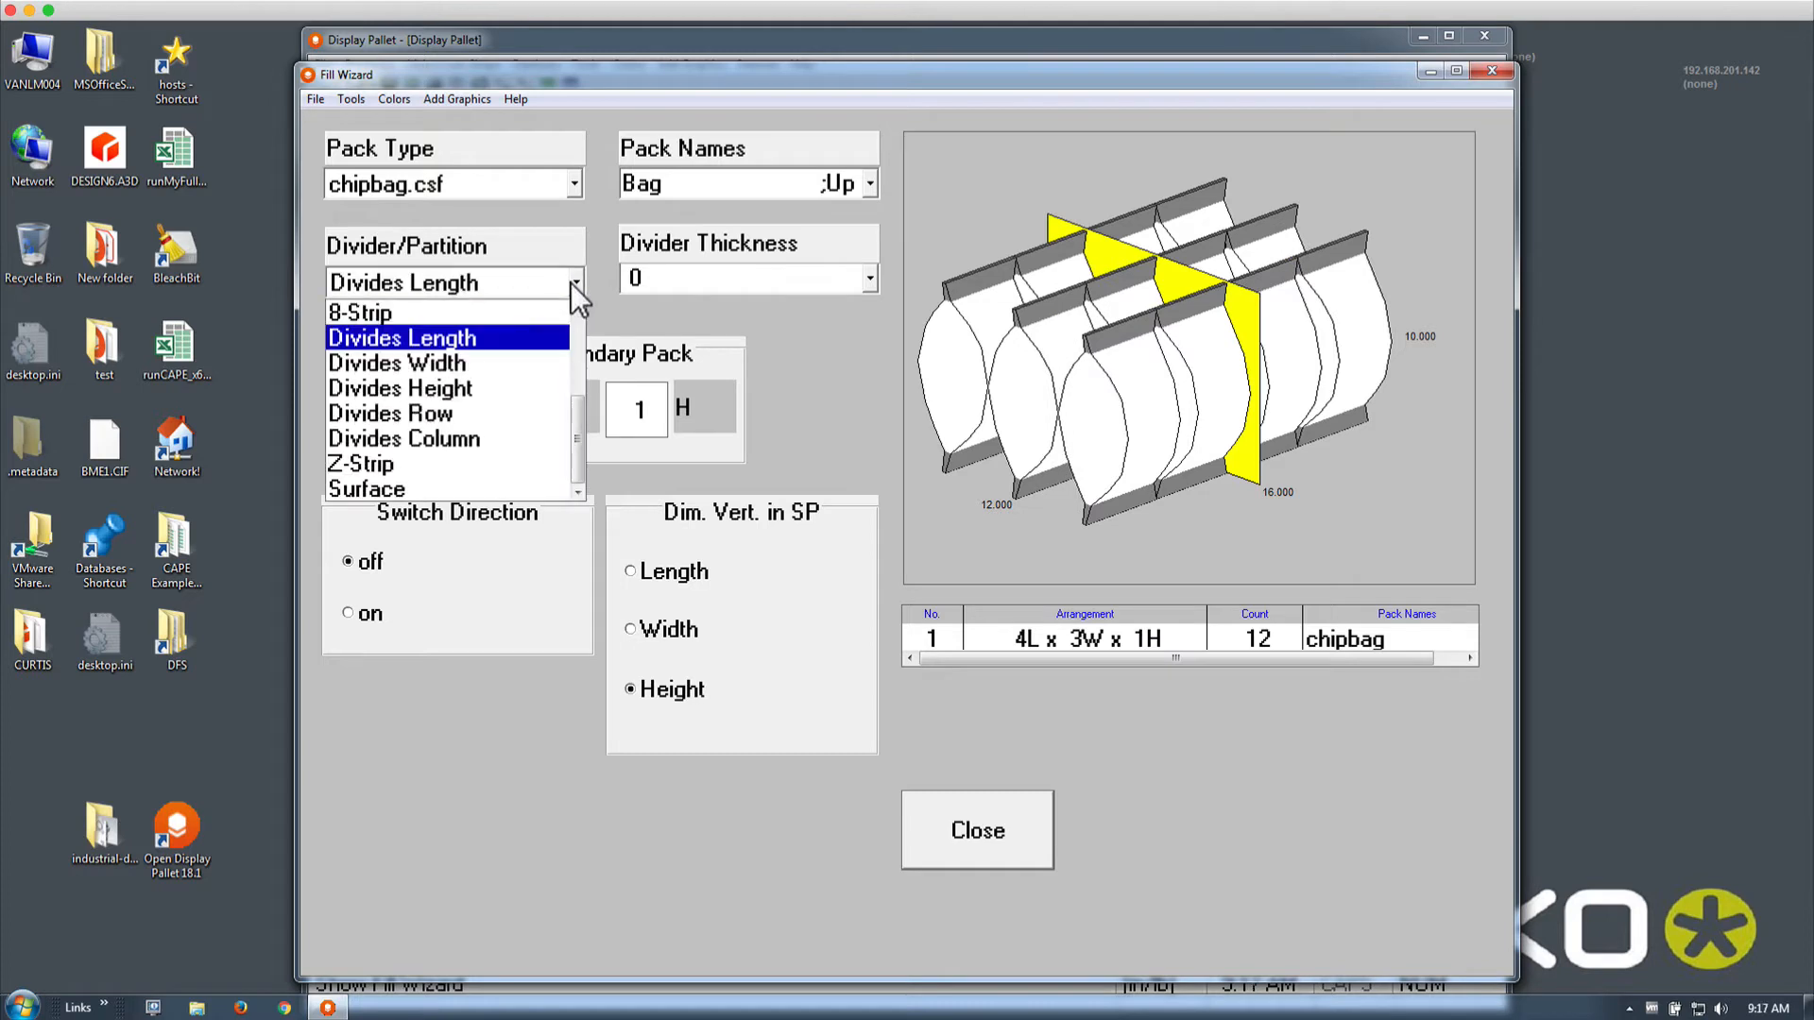
left_click_drag(580, 413, 584, 310)
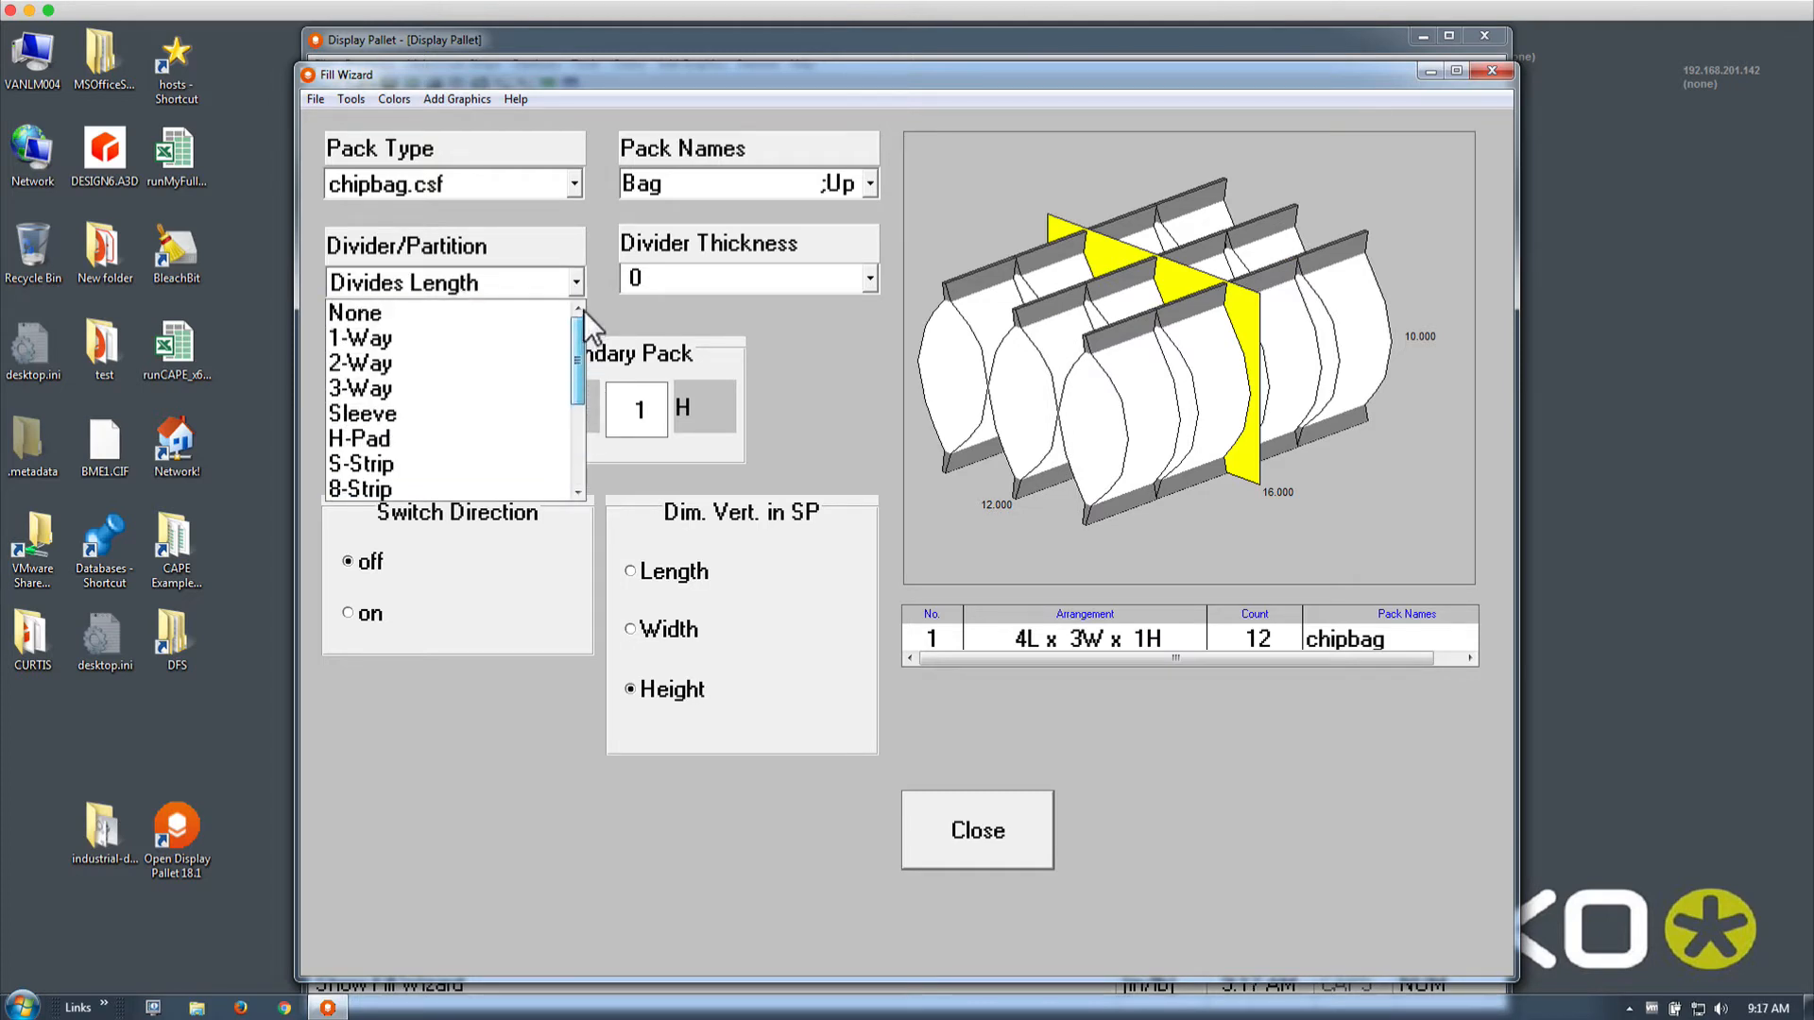
scroll(583, 330, "down", 1)
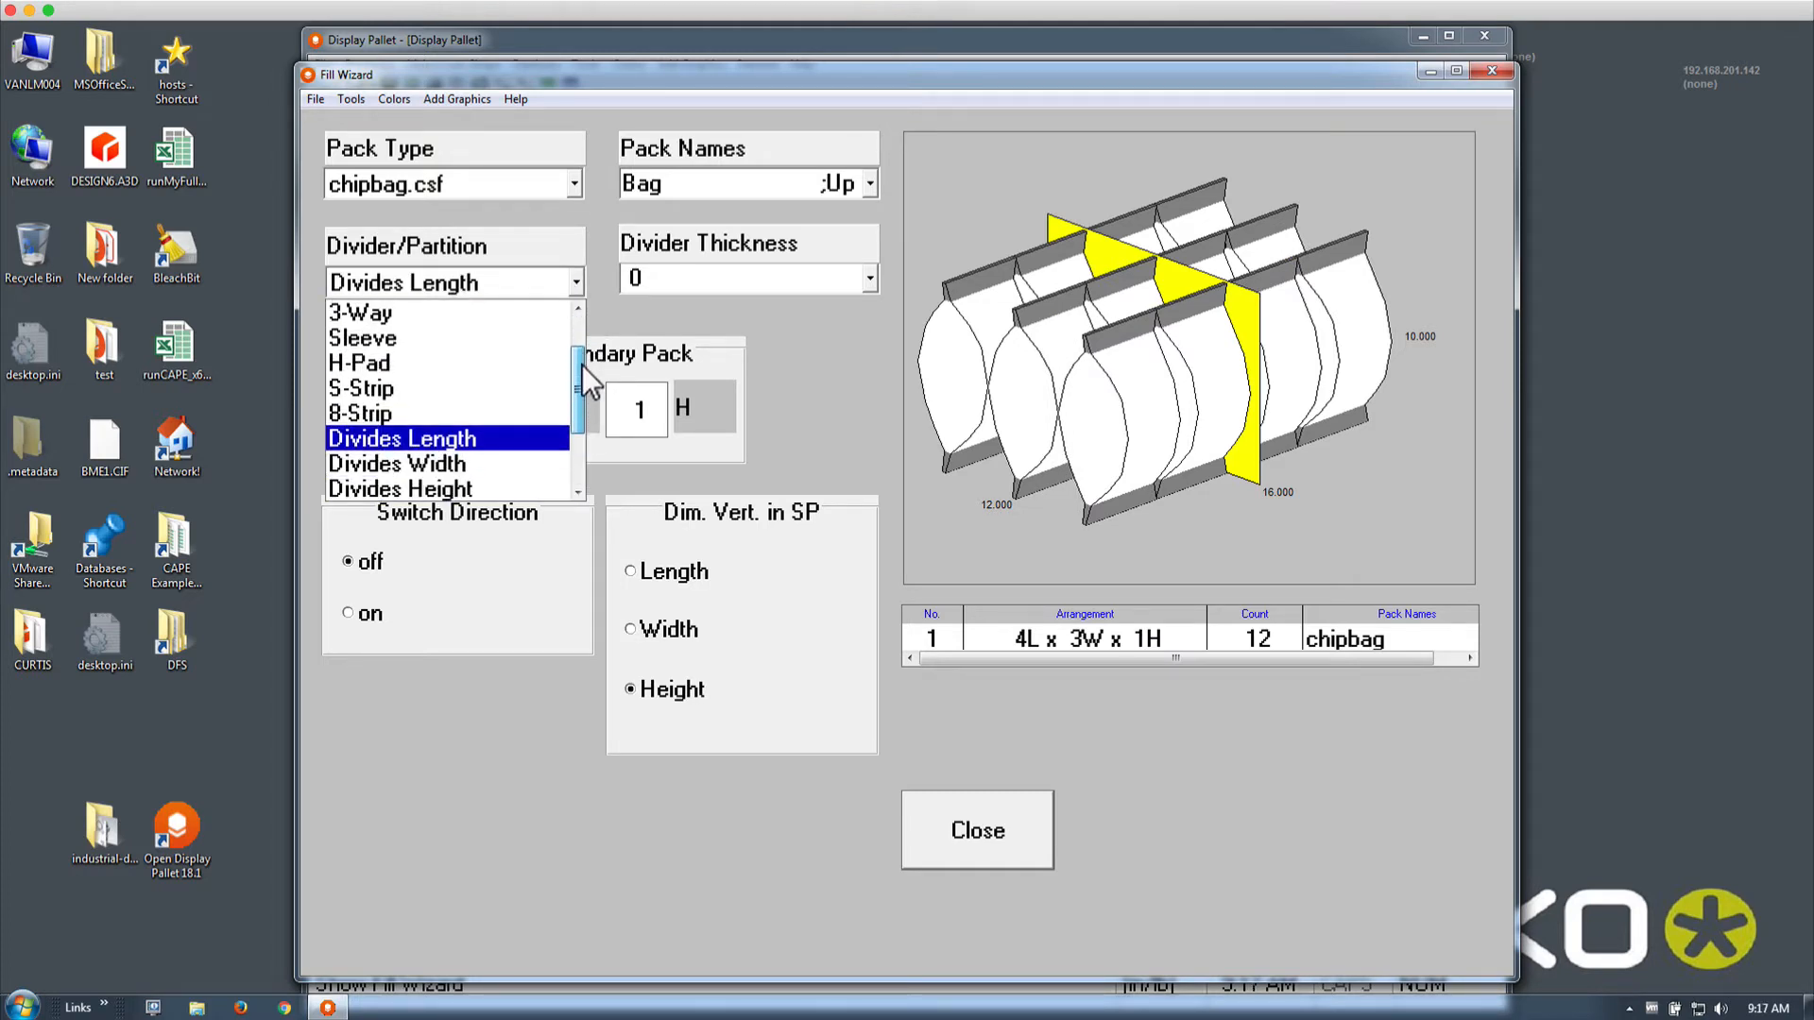
left_click(830, 338)
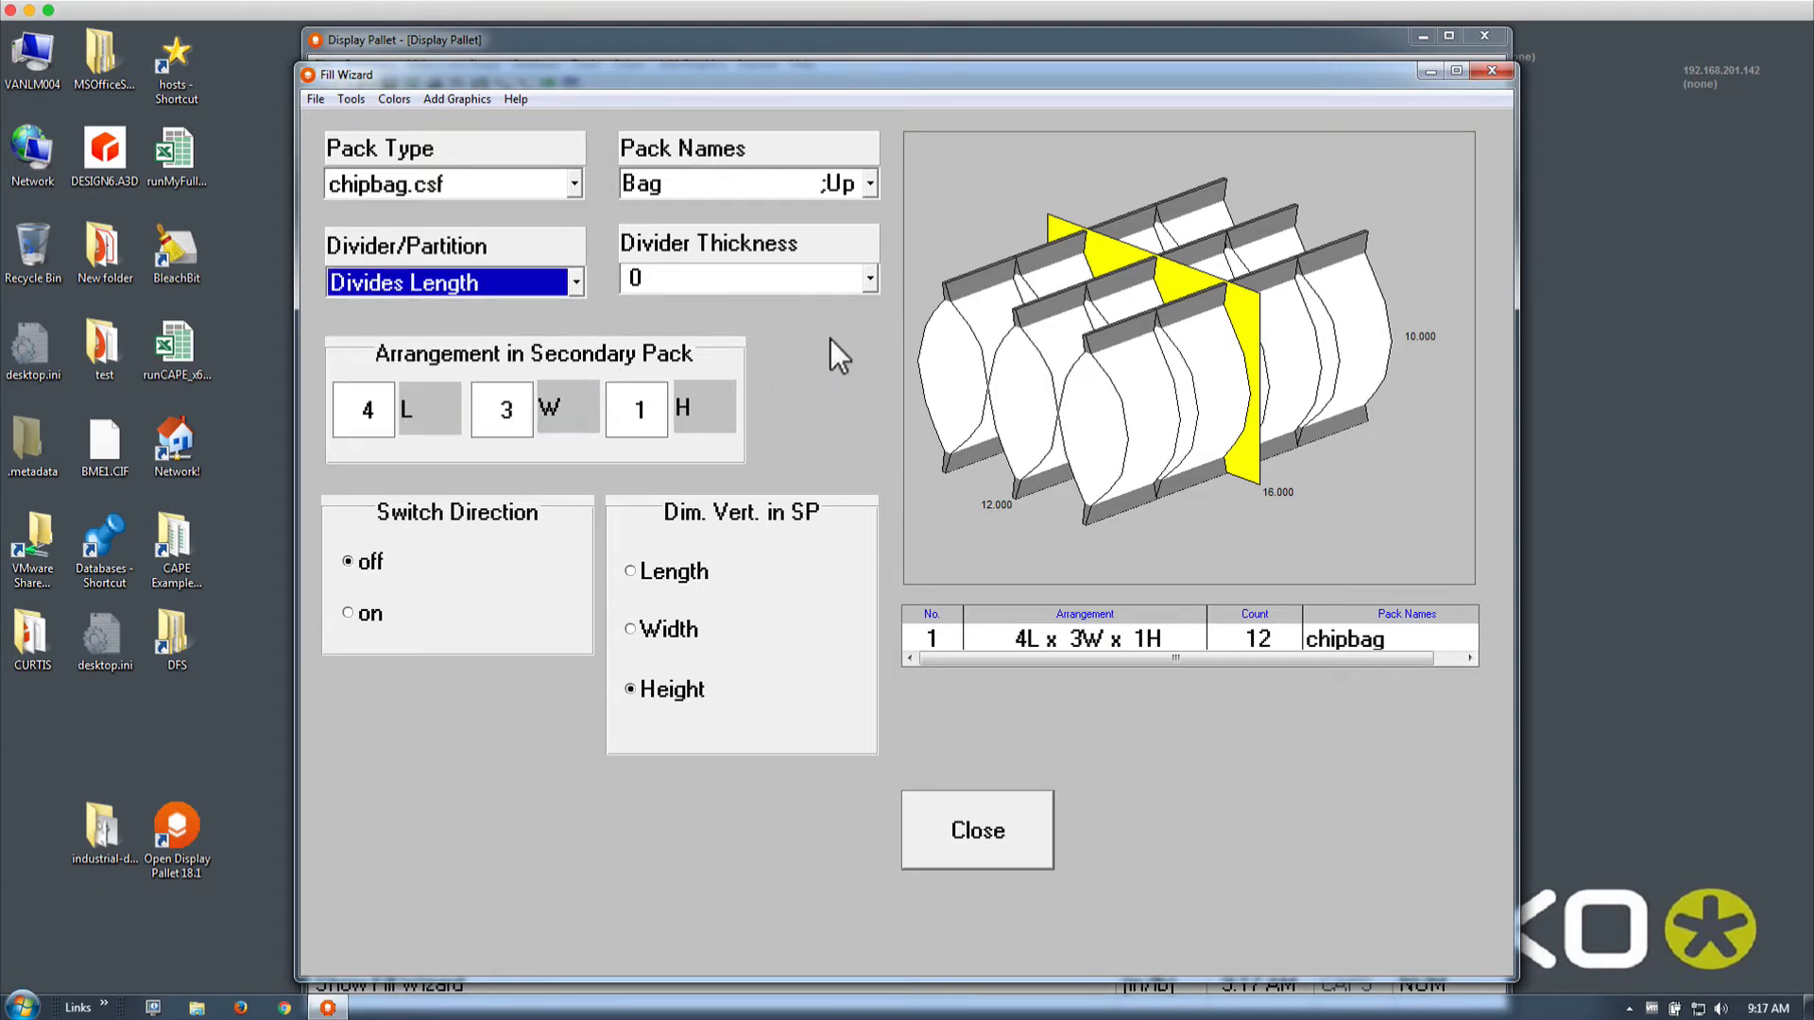
left_click(954, 829)
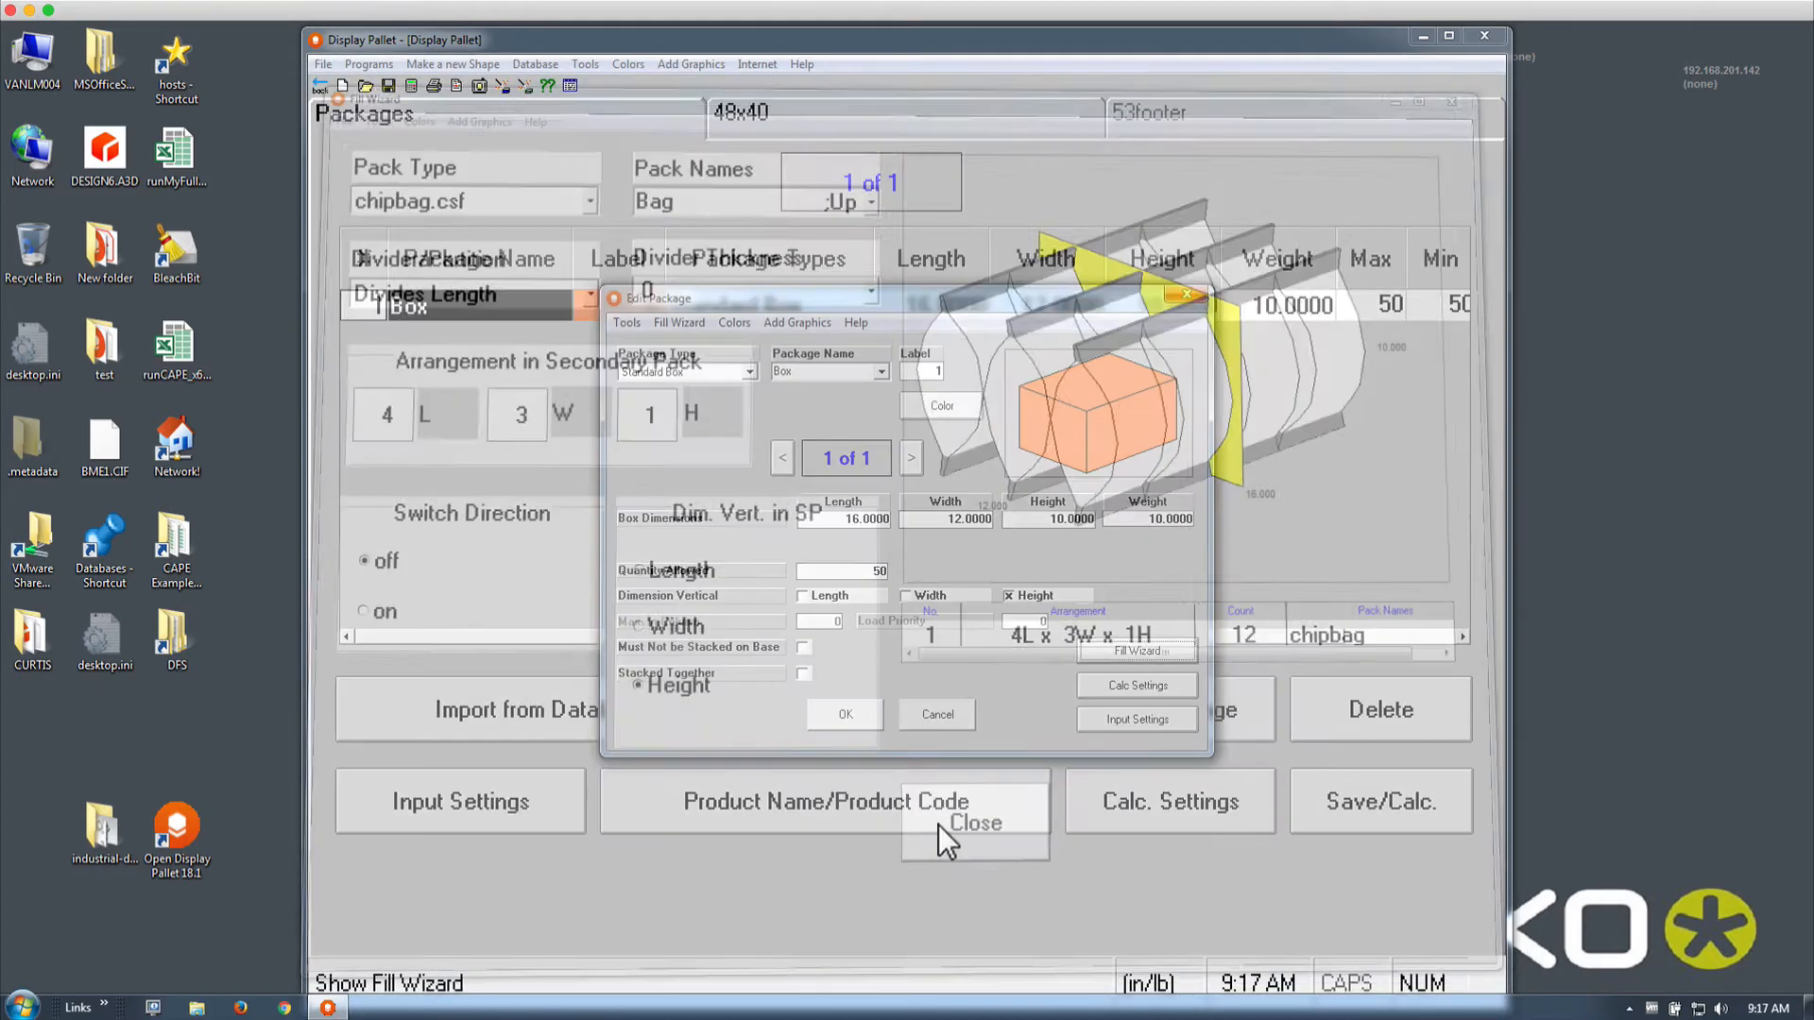
Confirm the package, calculate the 48x40 load, and show the case with flaps open
left_click(847, 715)
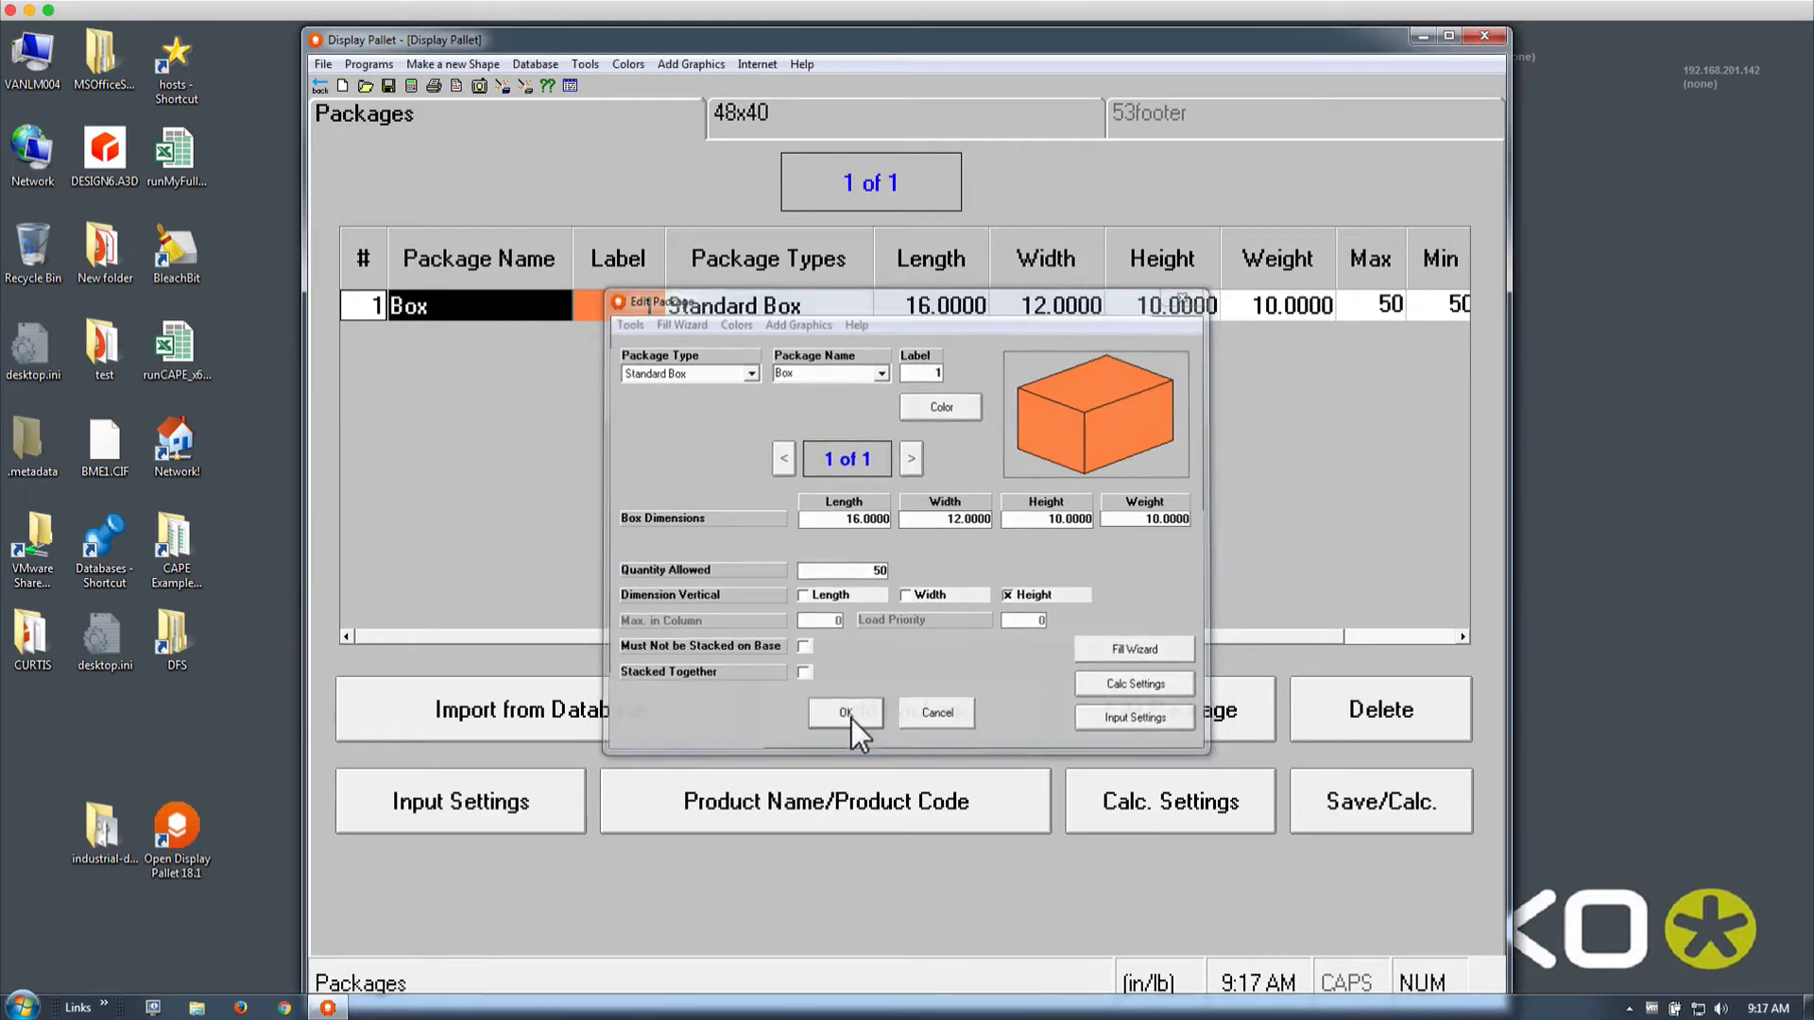
left_click(407, 88)
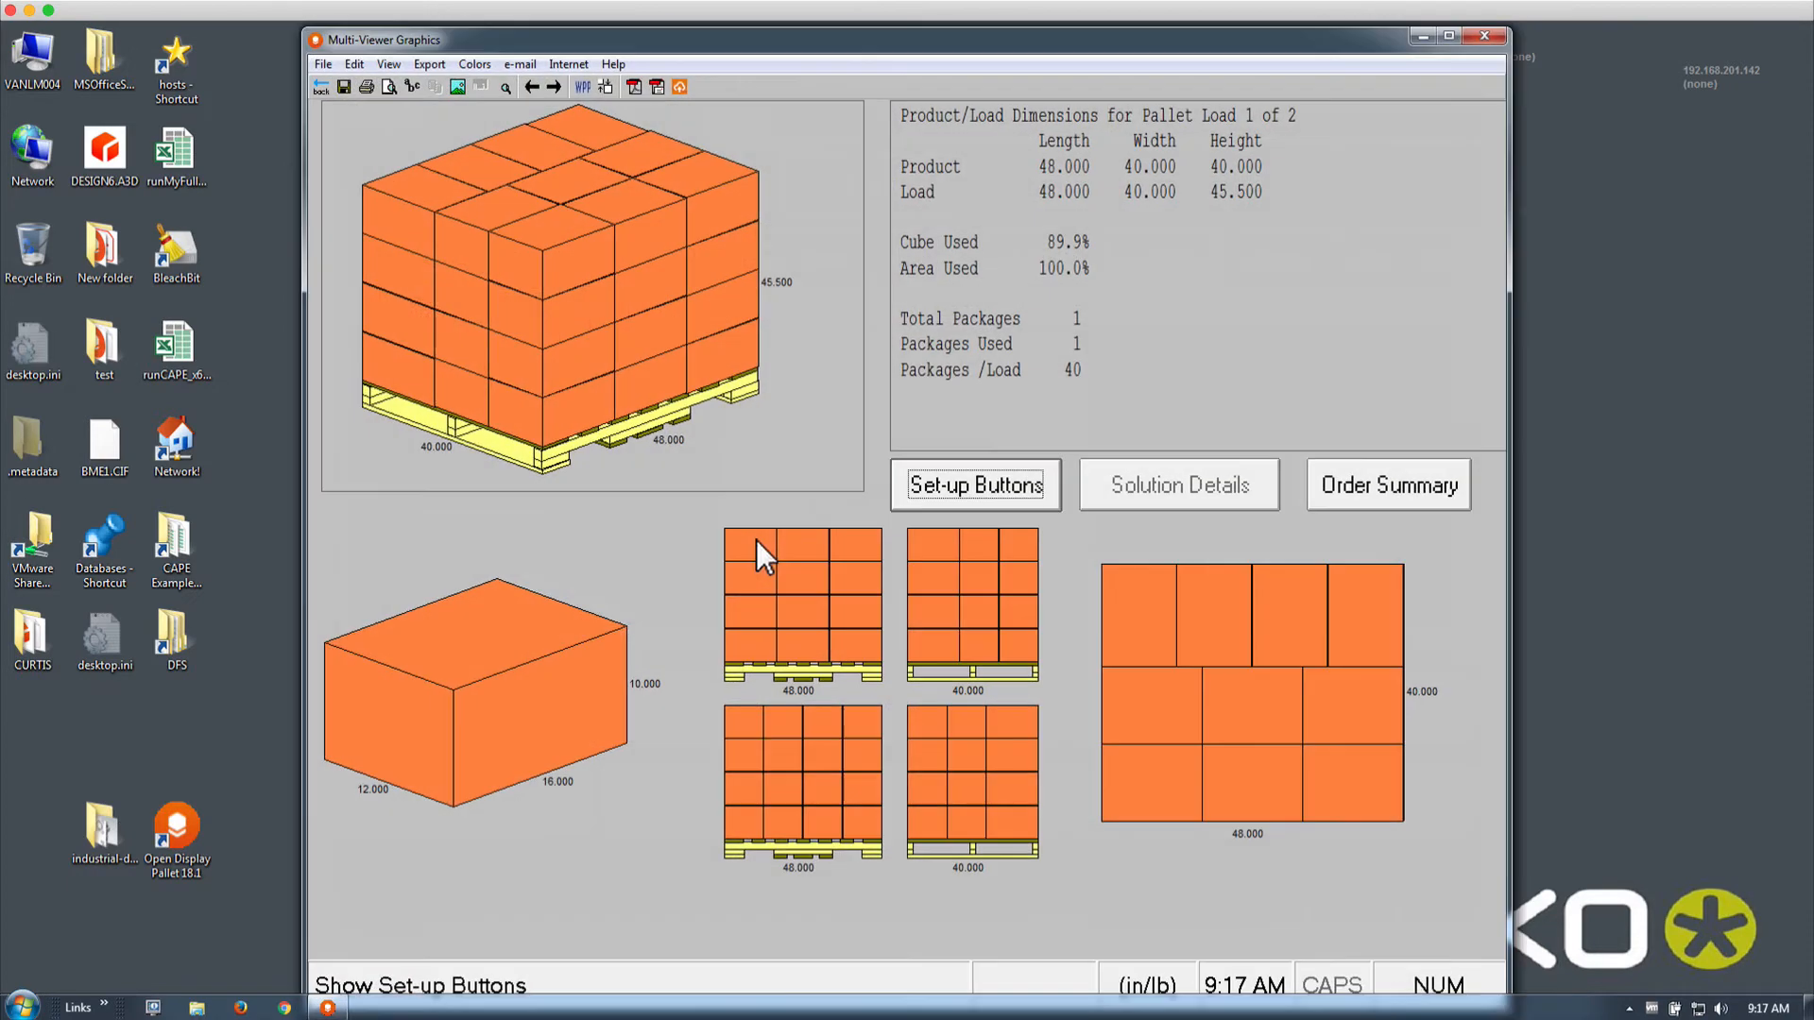
right_click(526, 684)
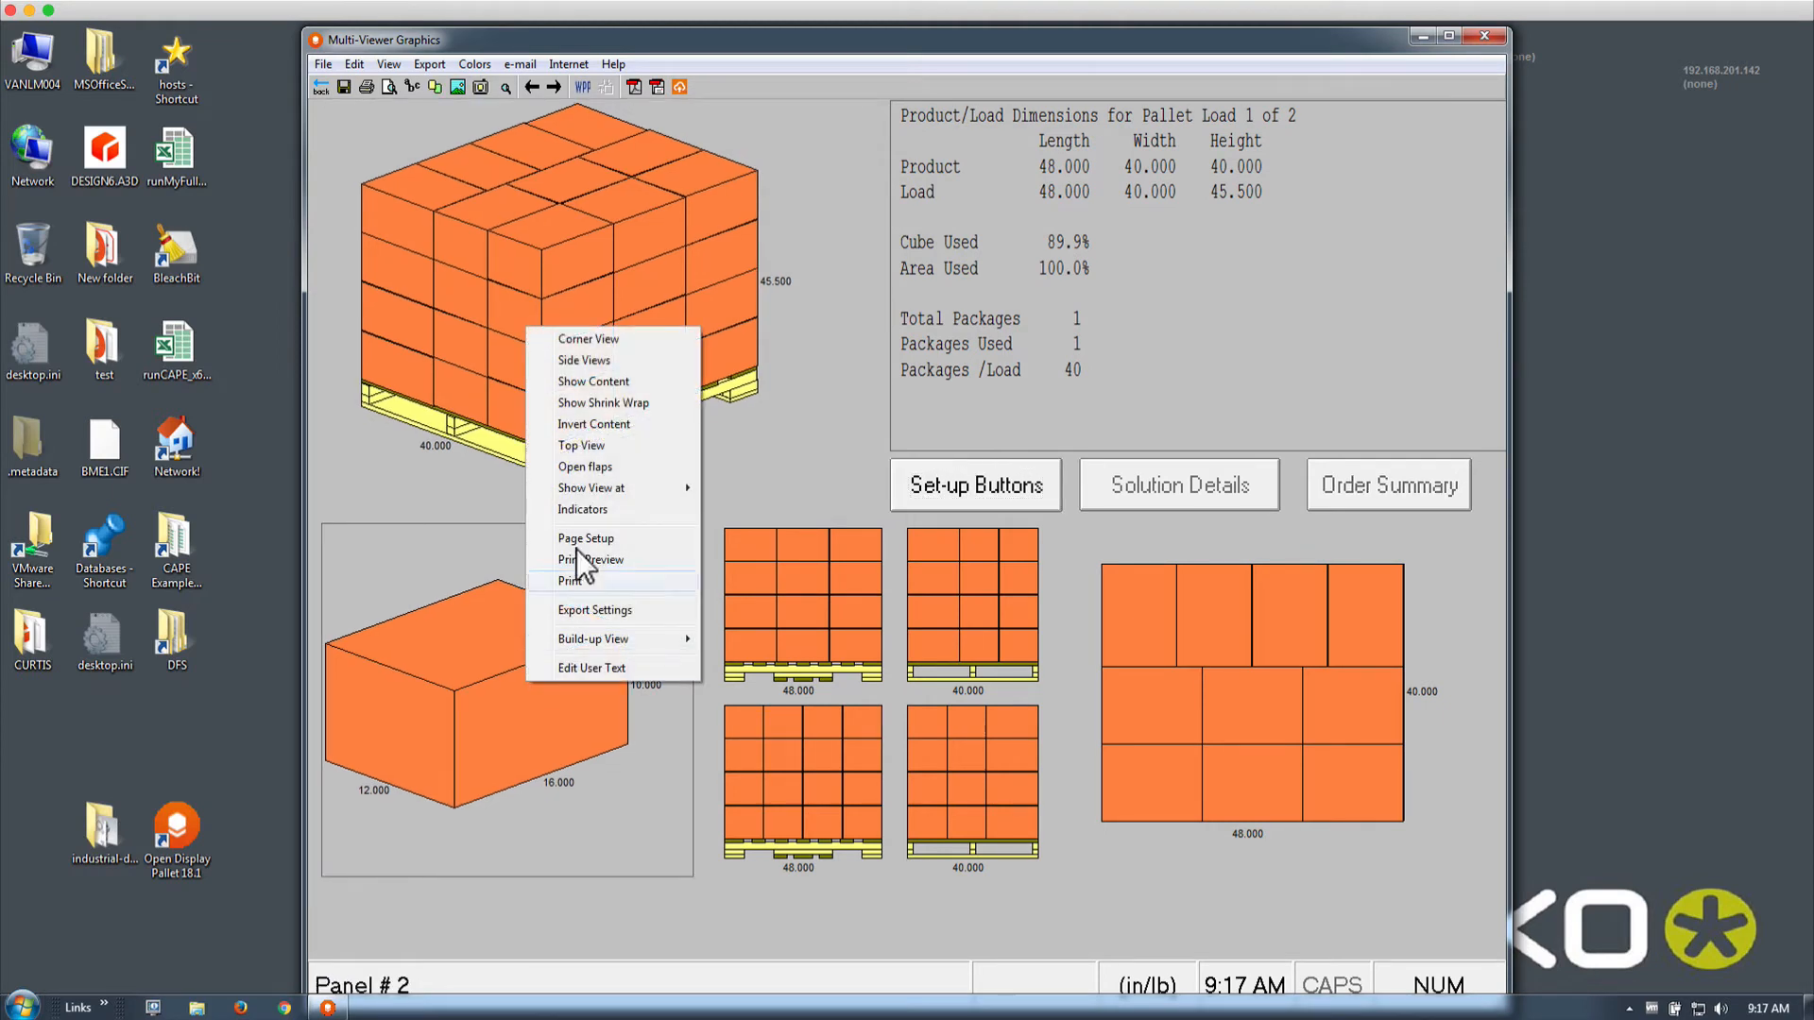
left_click(595, 468)
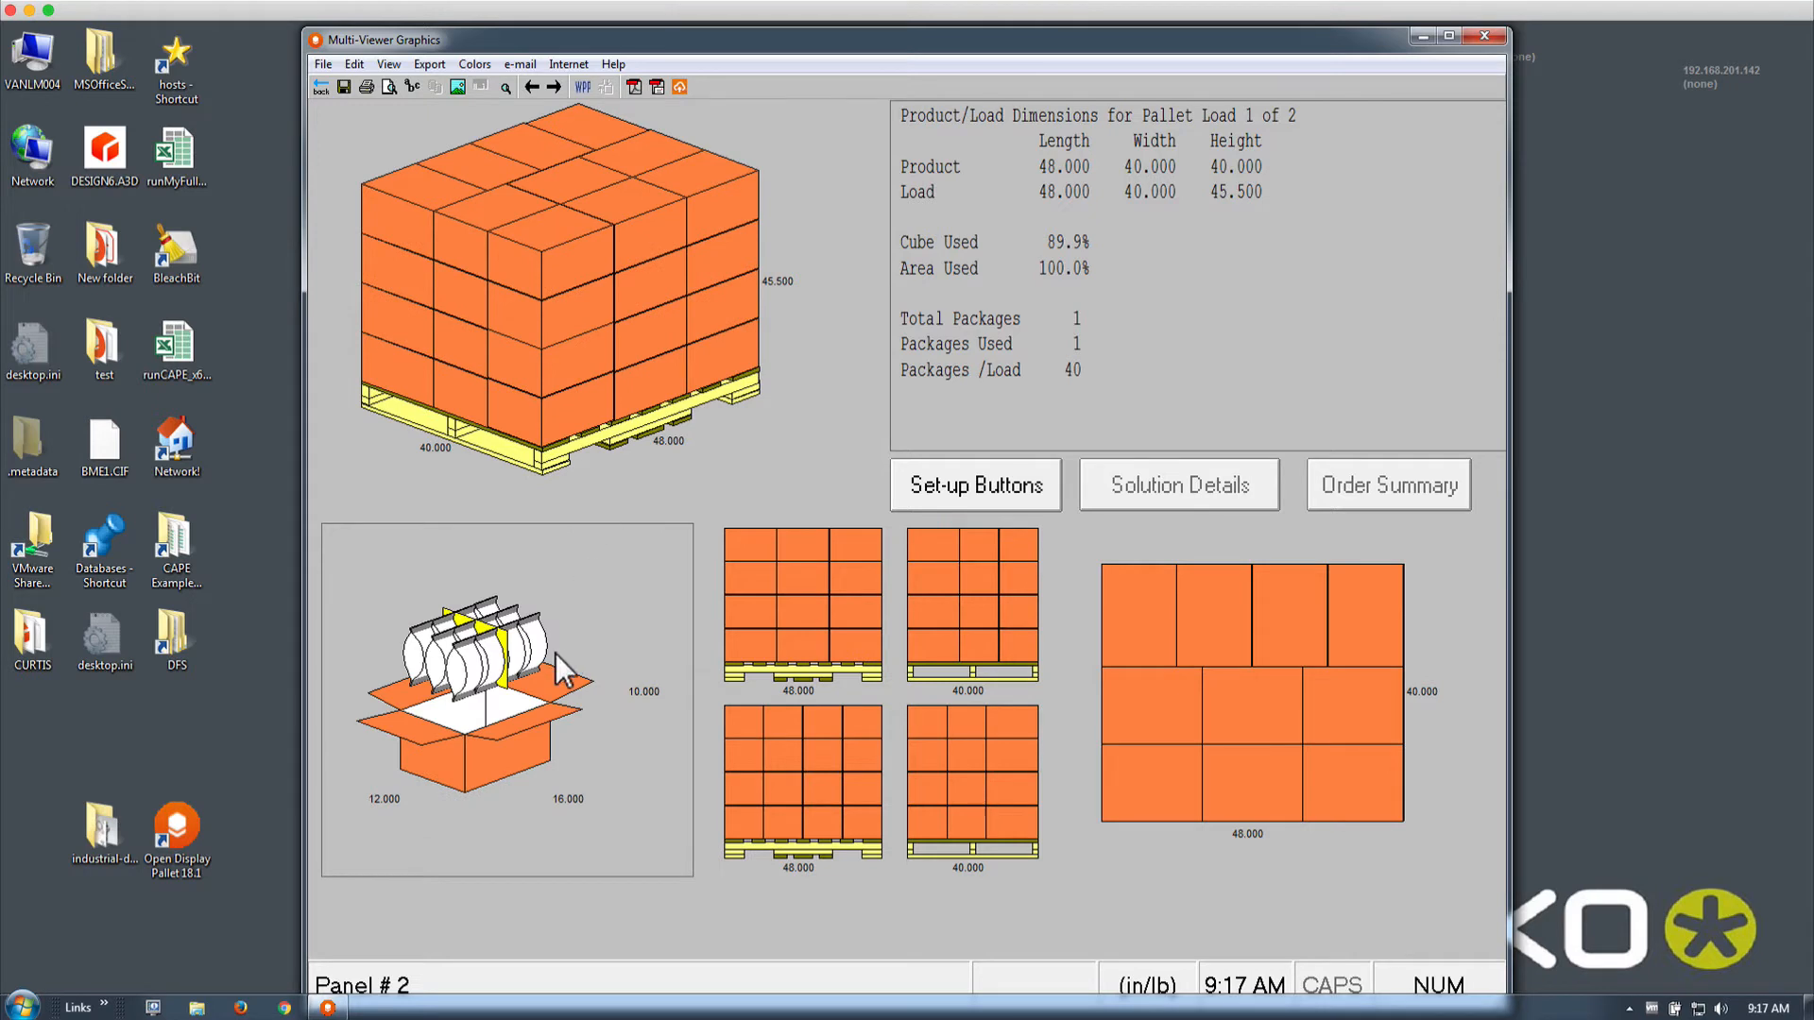
Turn Show Content on and back off in Format Object for the 3-D pallet view
left_click(580, 397)
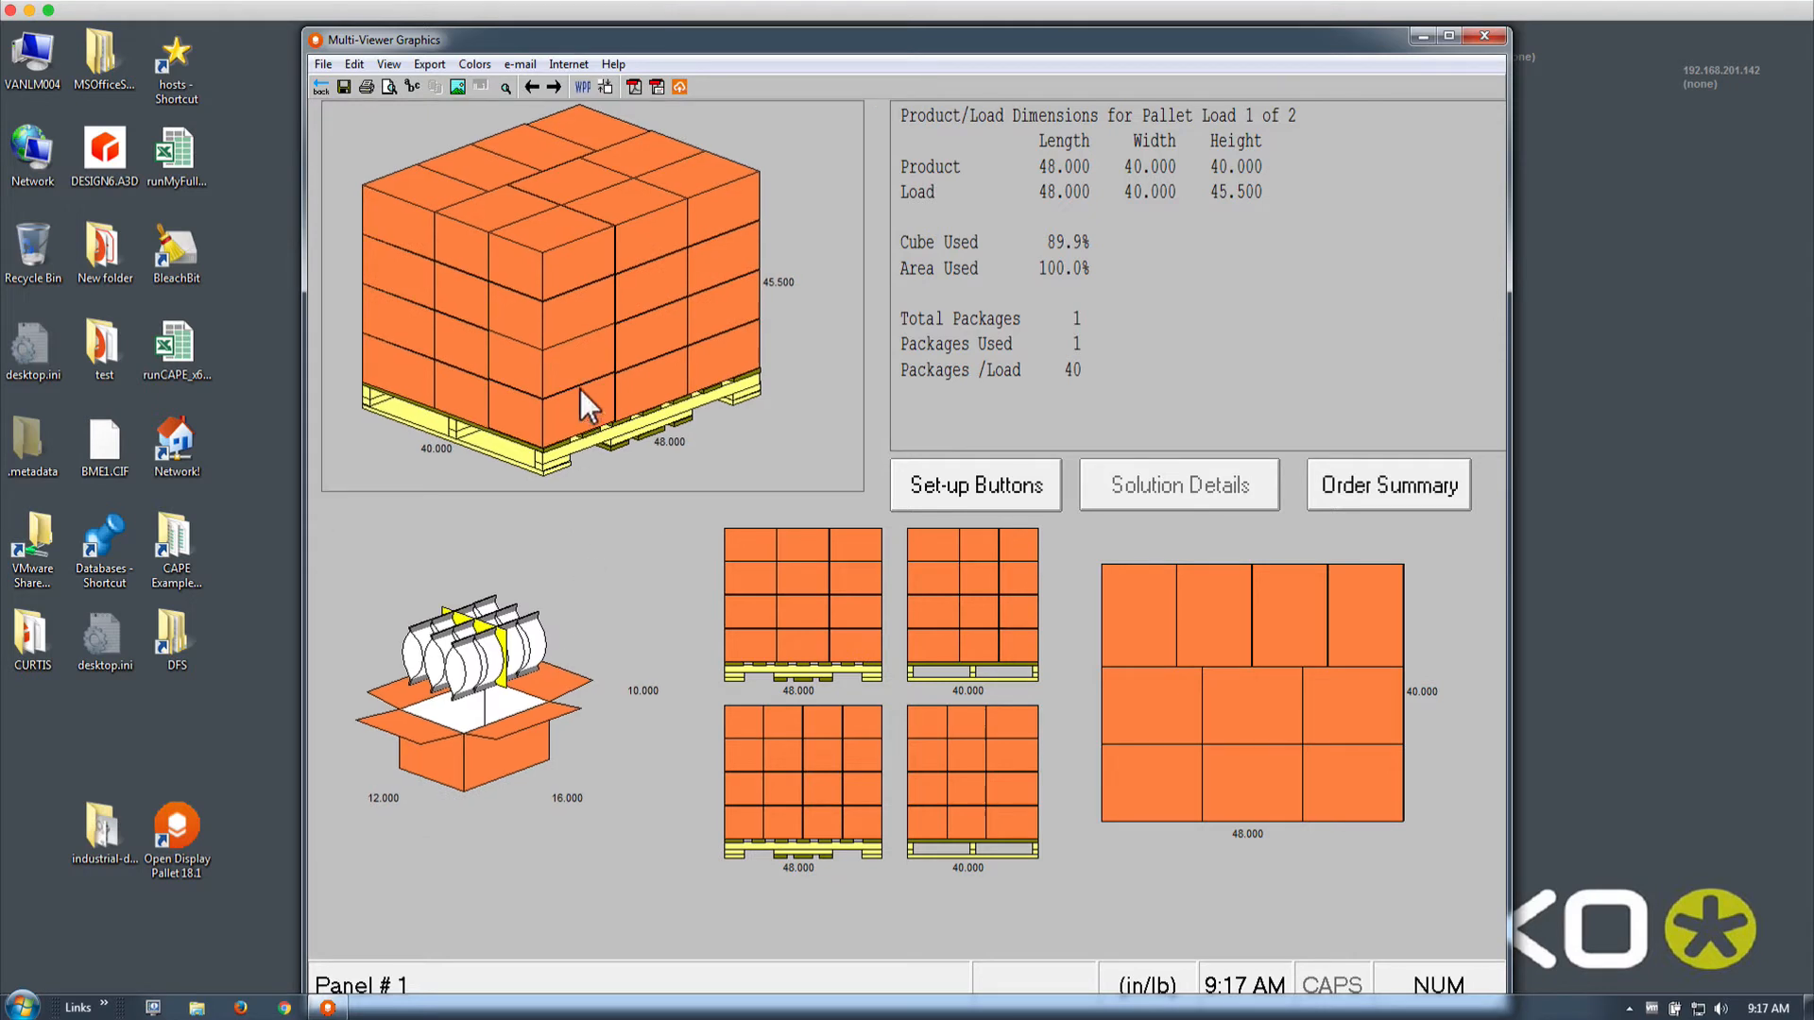
left_click(1009, 486)
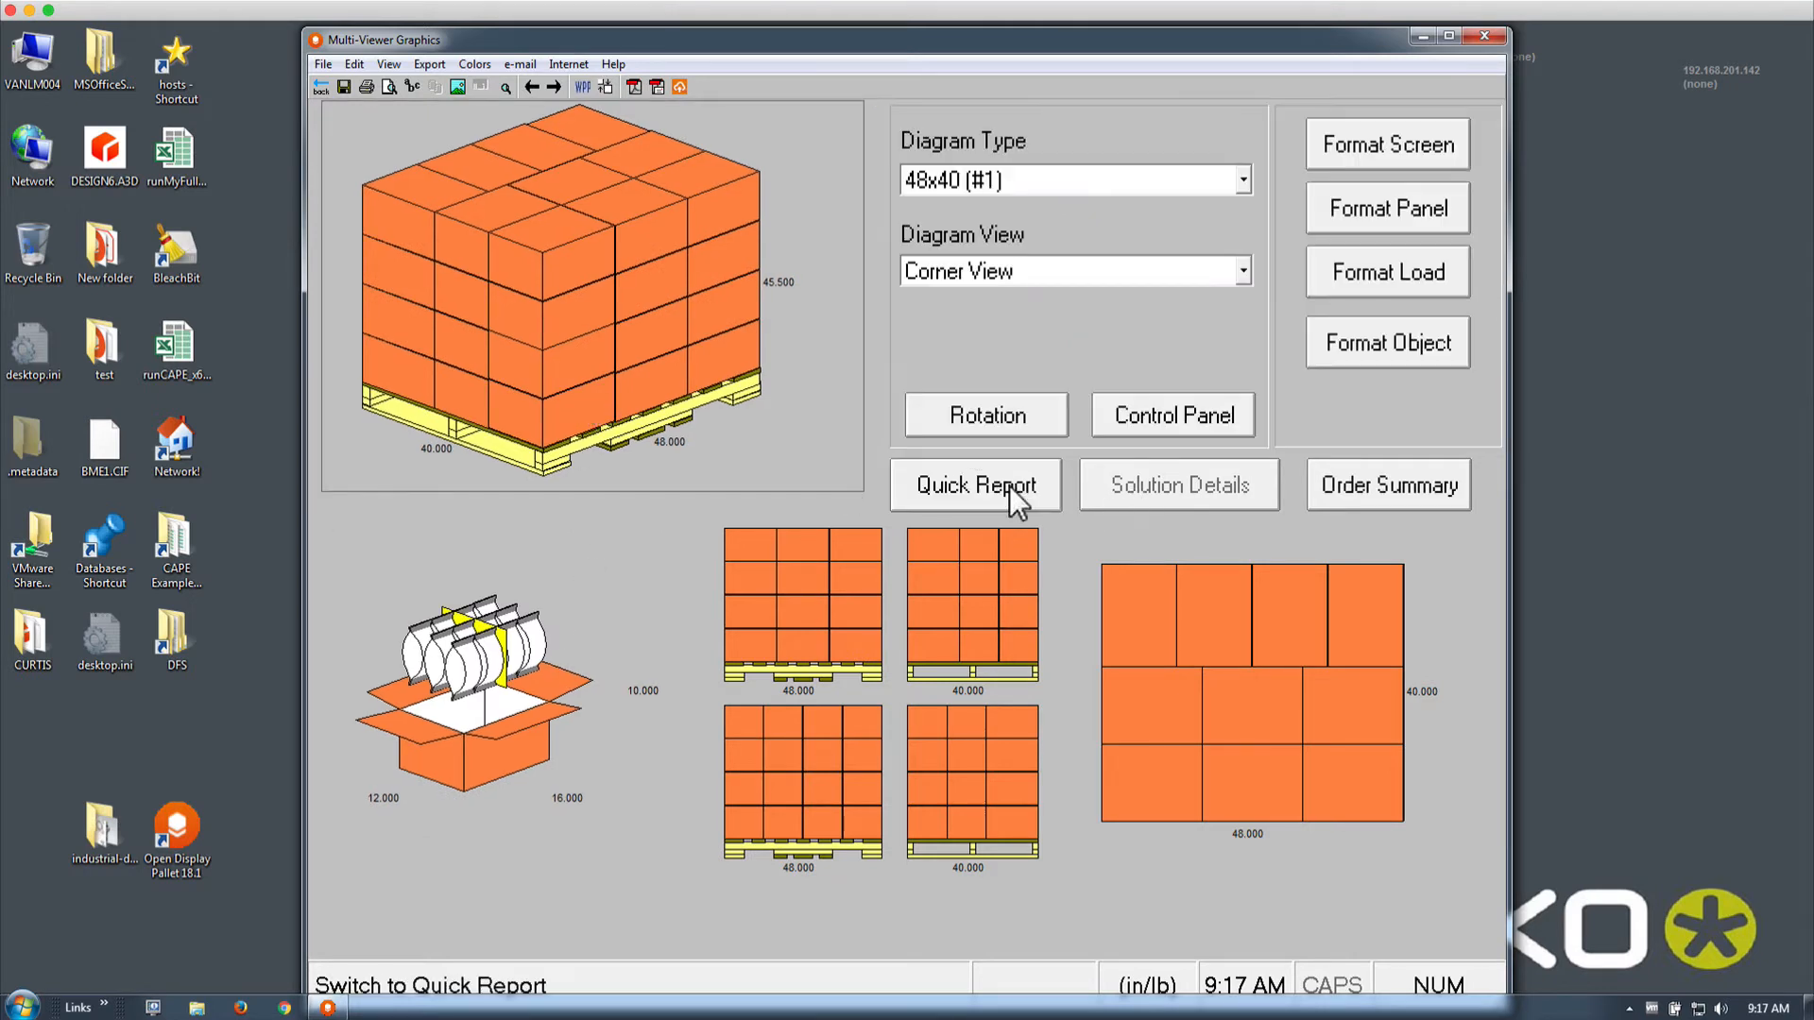
left_click(1357, 348)
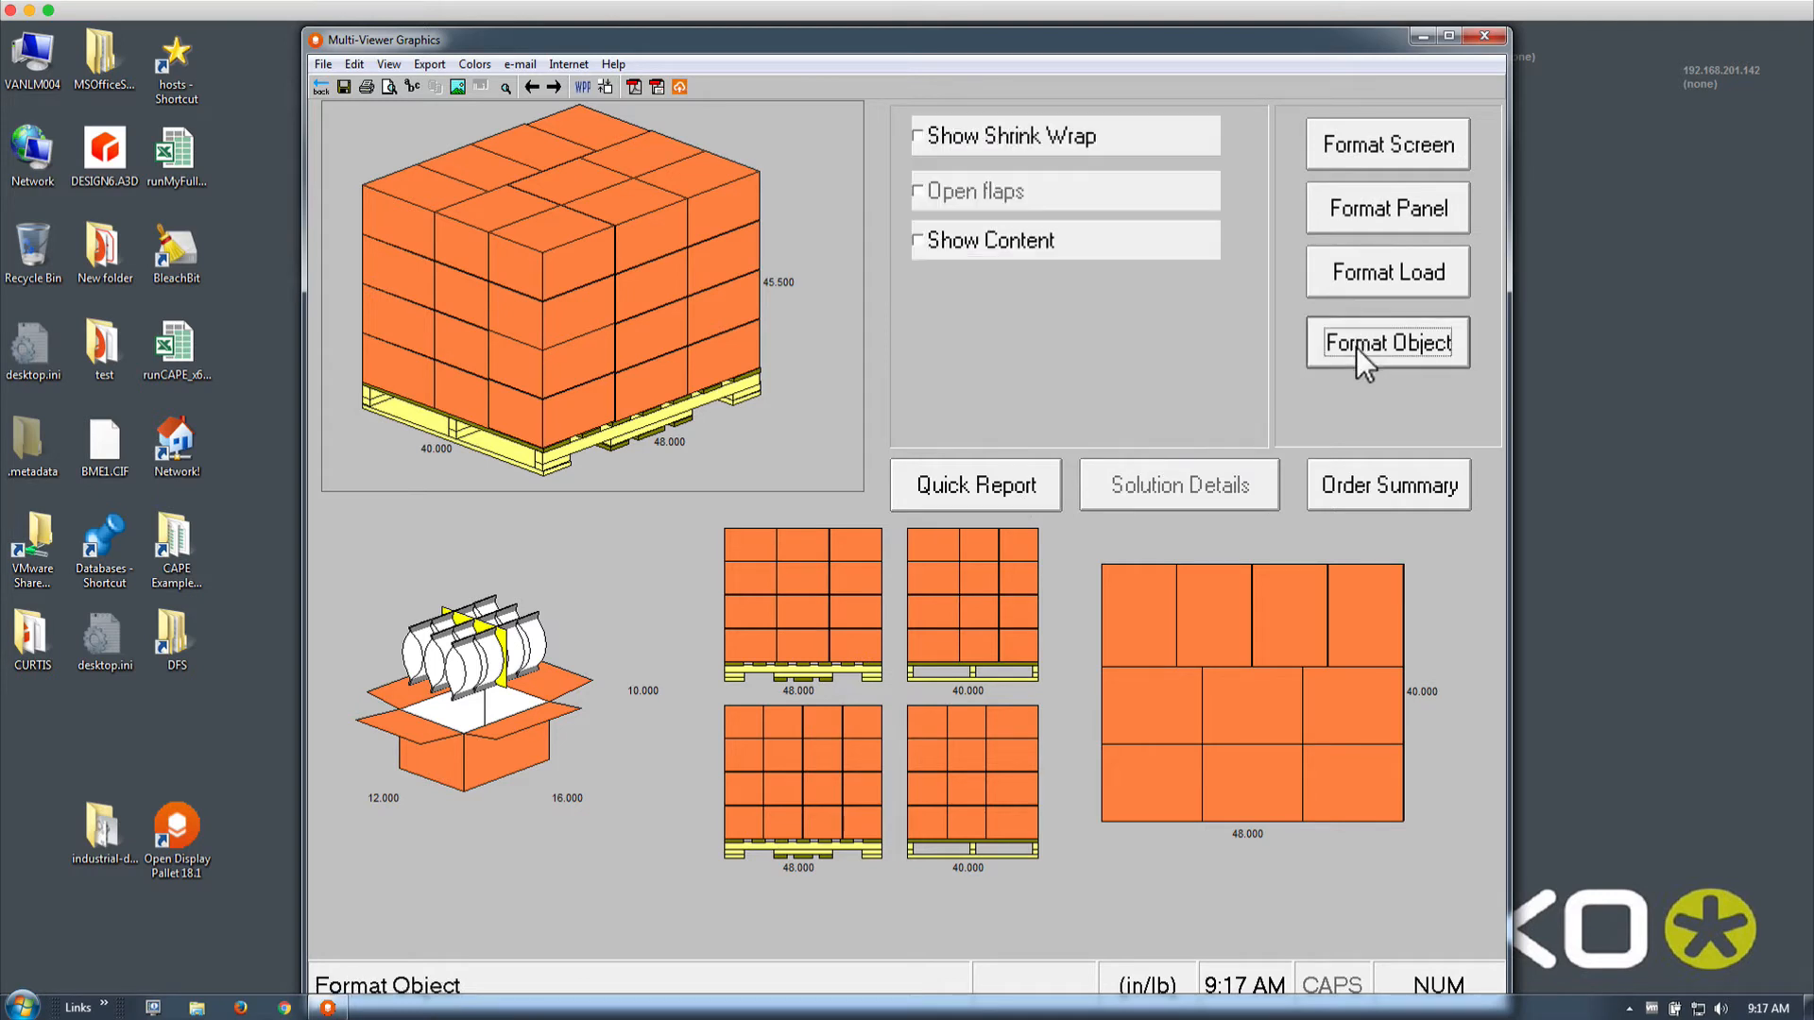
left_click(1045, 252)
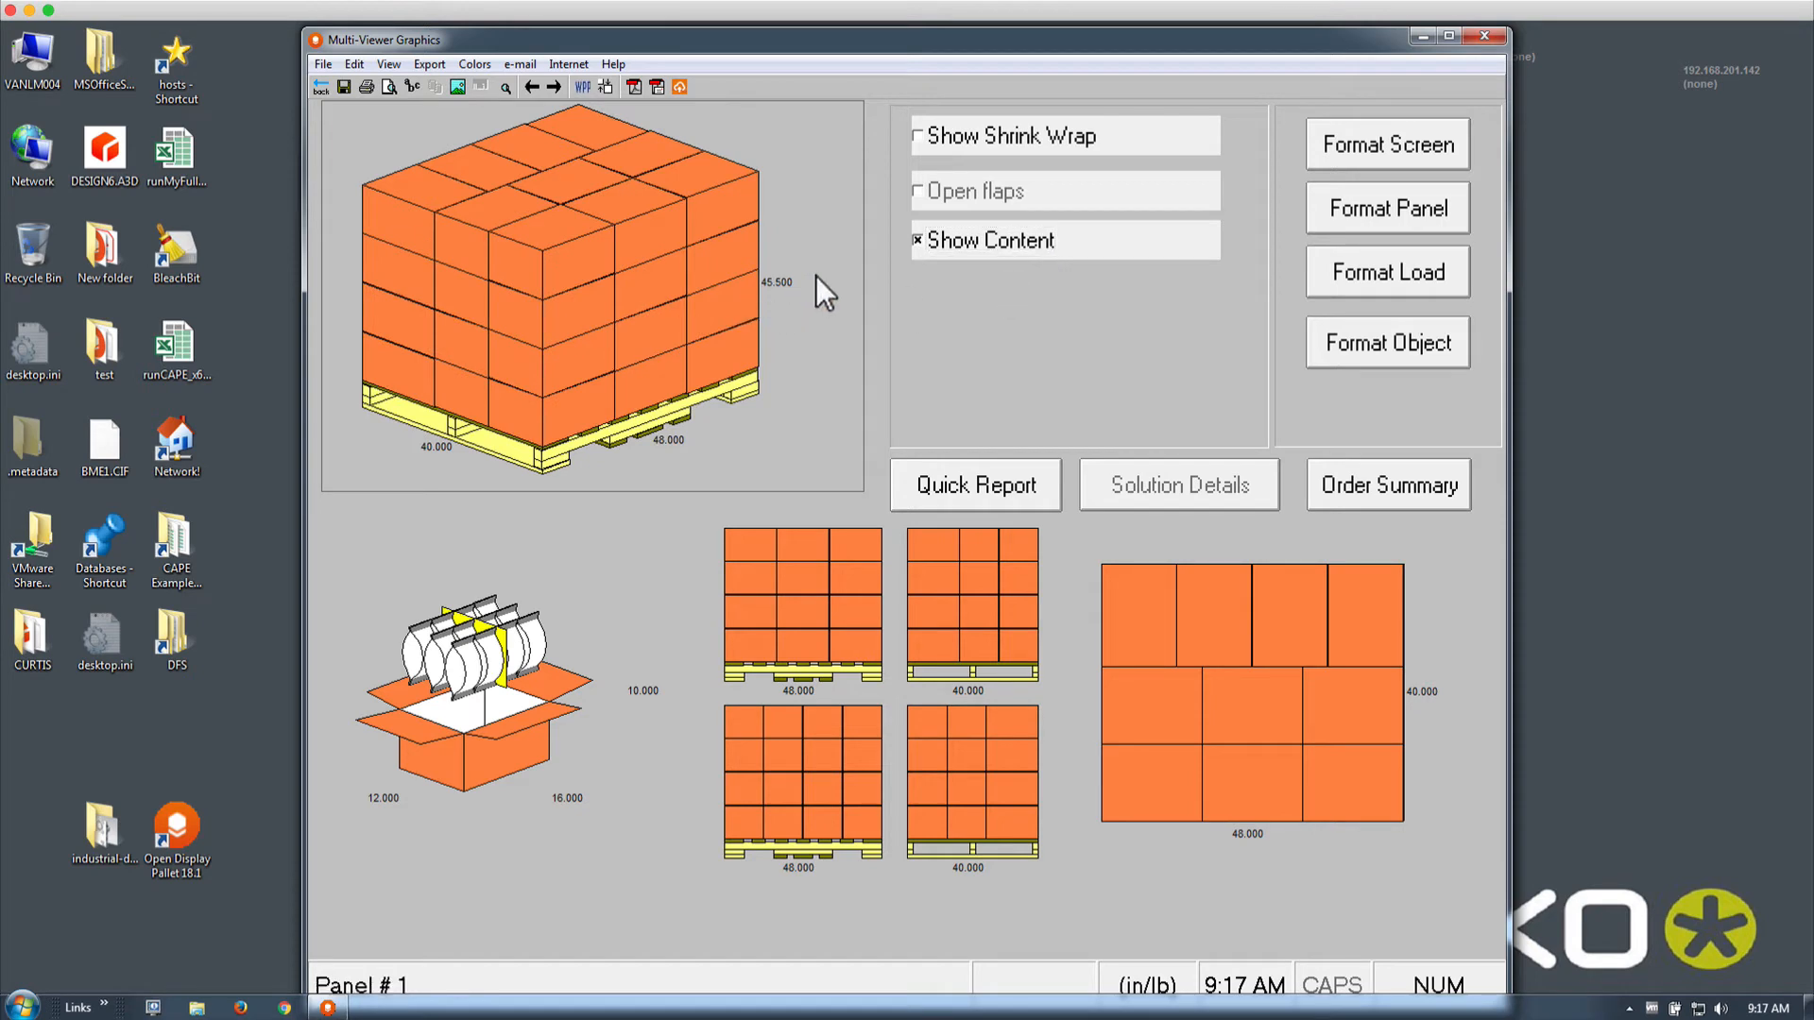
left_click(955, 247)
Return to the main screen, start palletizing a shipper case, and calculate its load
left_click(321, 87)
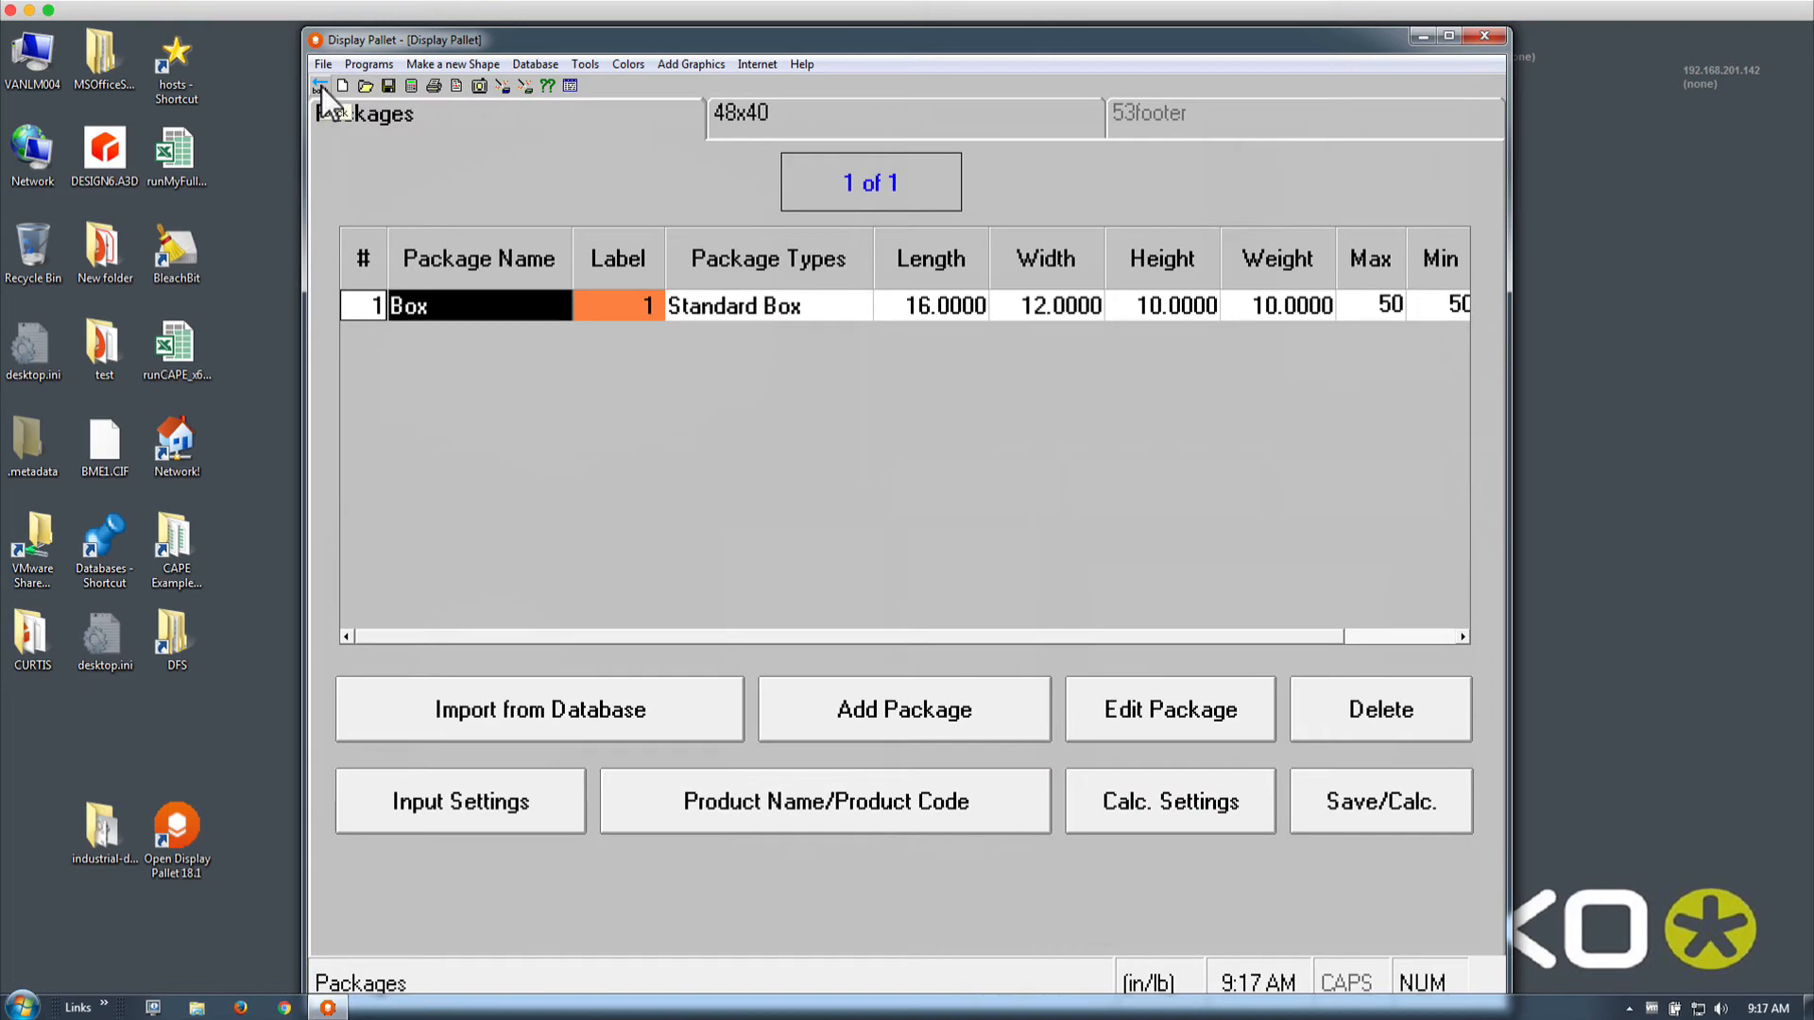
left_click(322, 87)
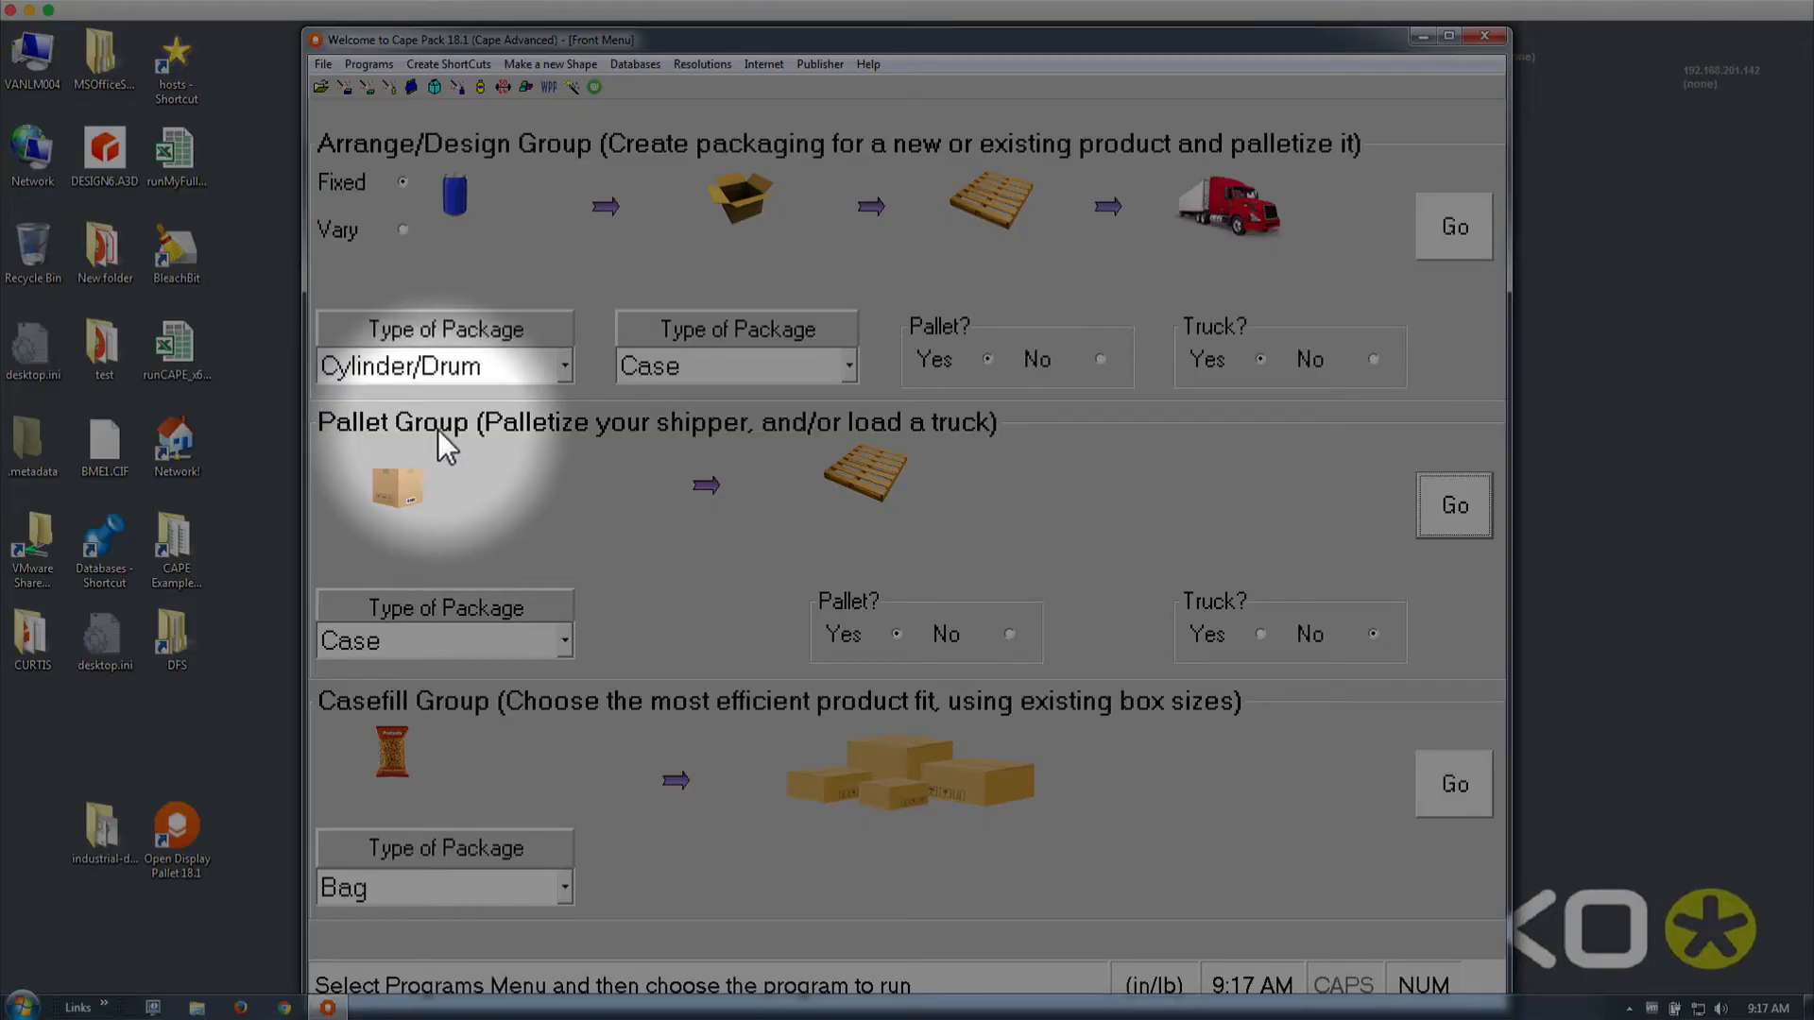
left_click(1435, 507)
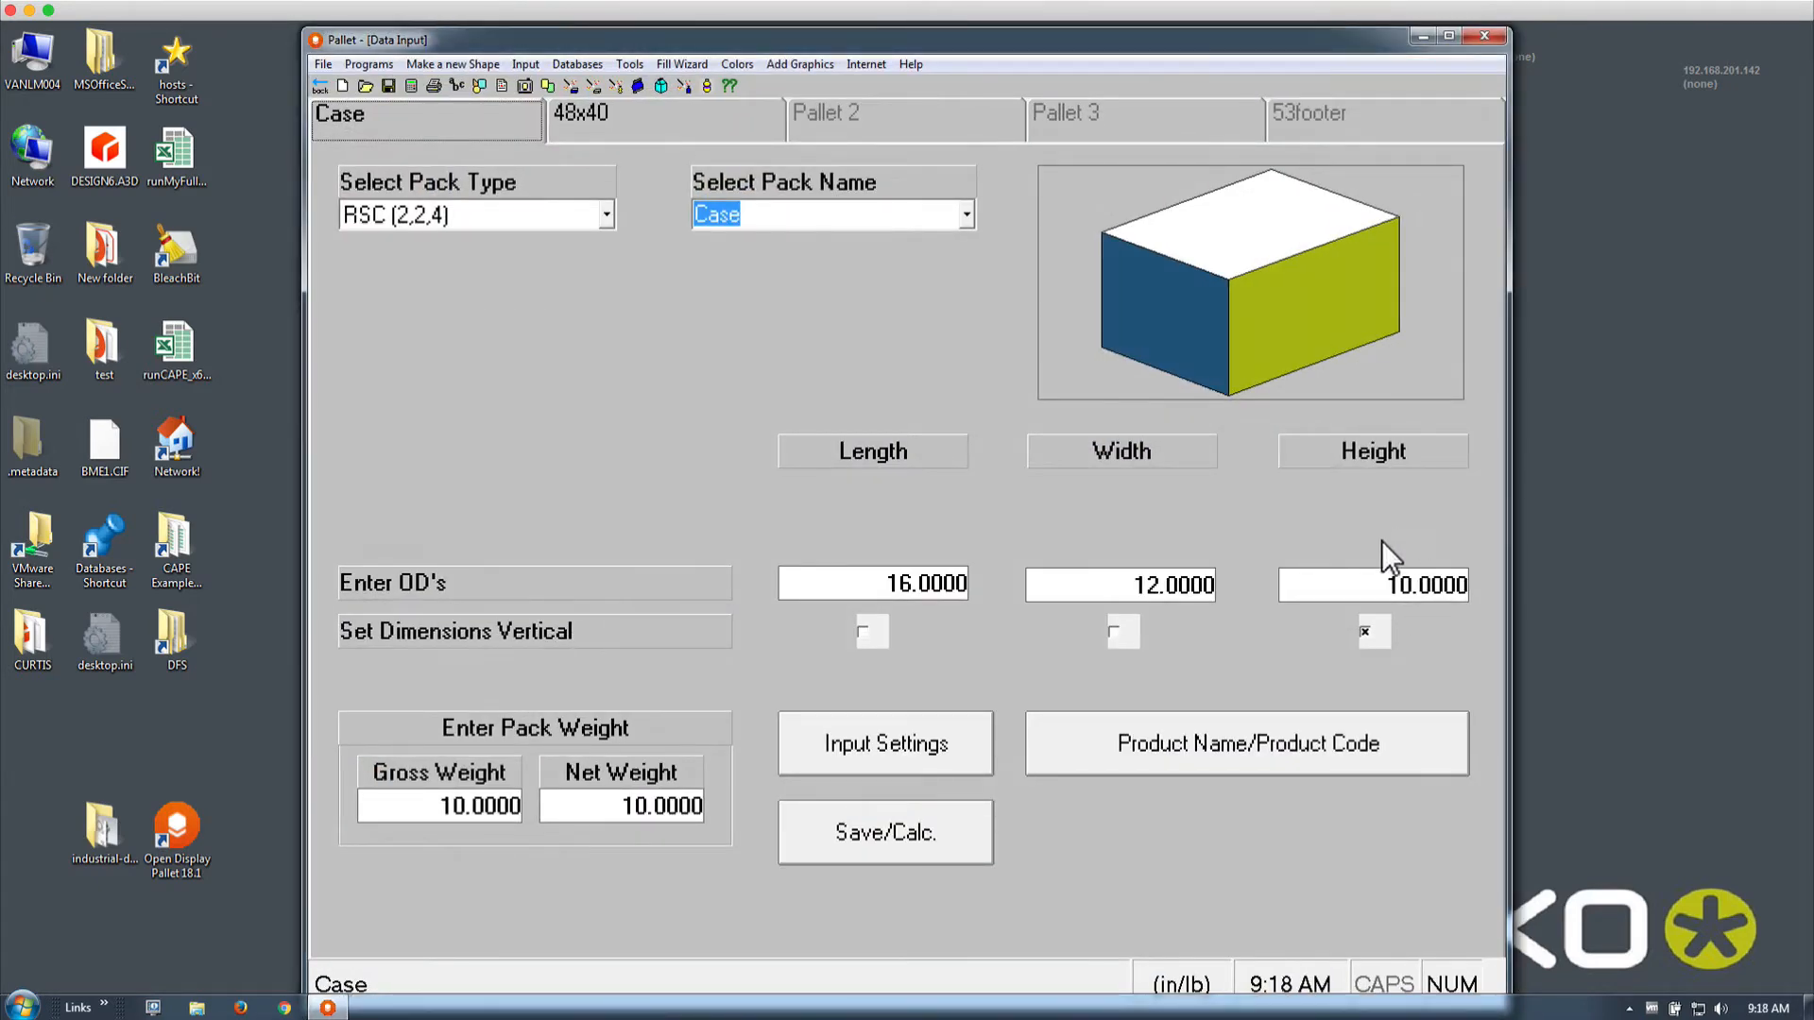
left_click(410, 87)
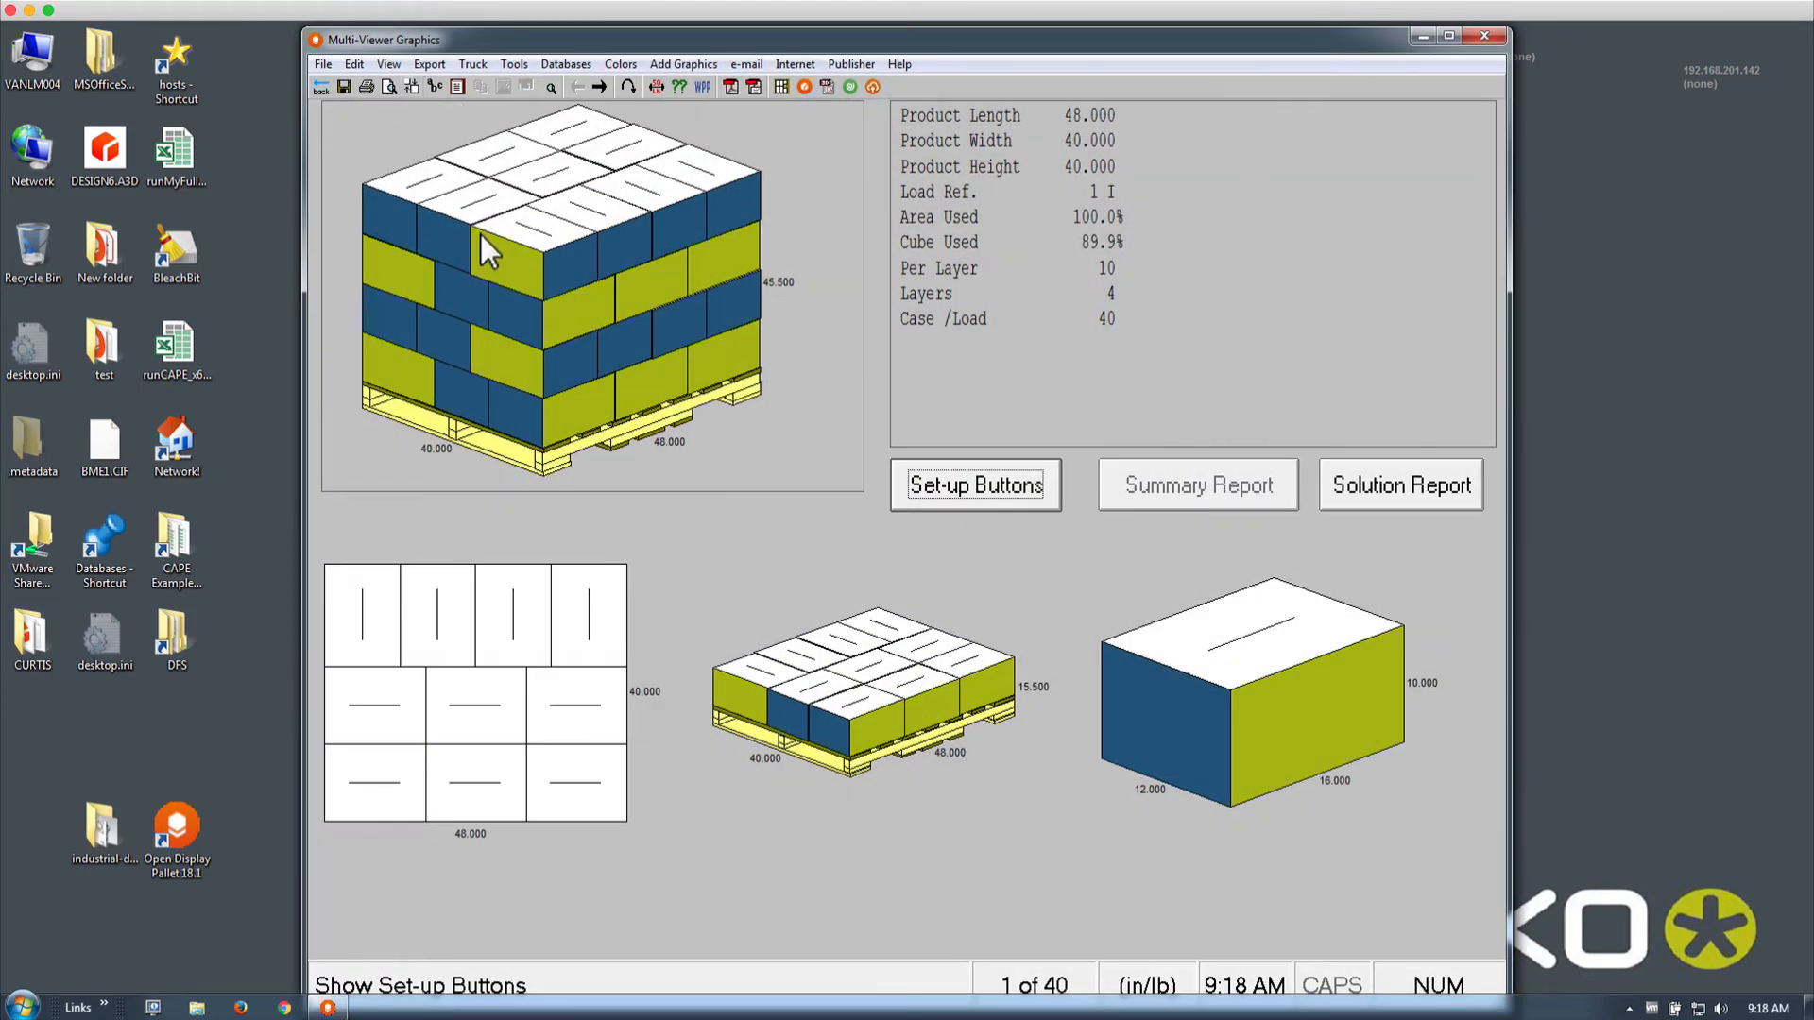
Dismiss the Make a new Shape menu and go Back to the Front Menu
left_click(321, 87)
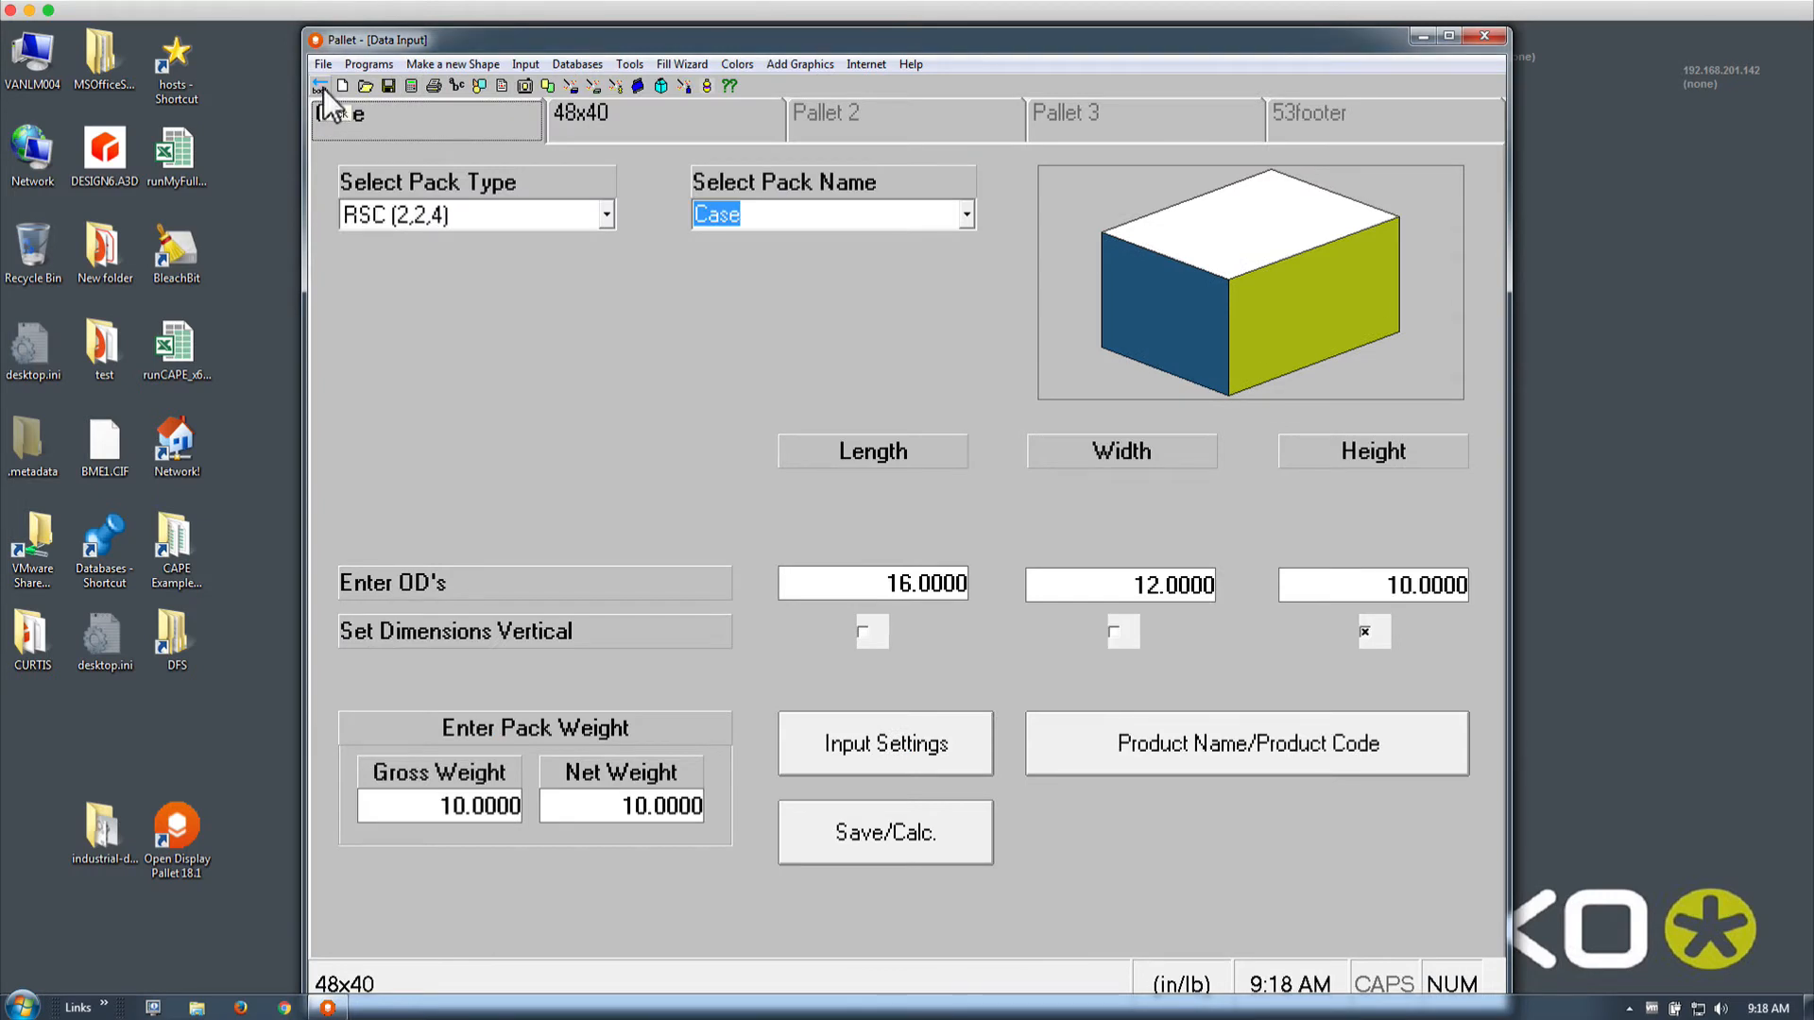
left_click(521, 64)
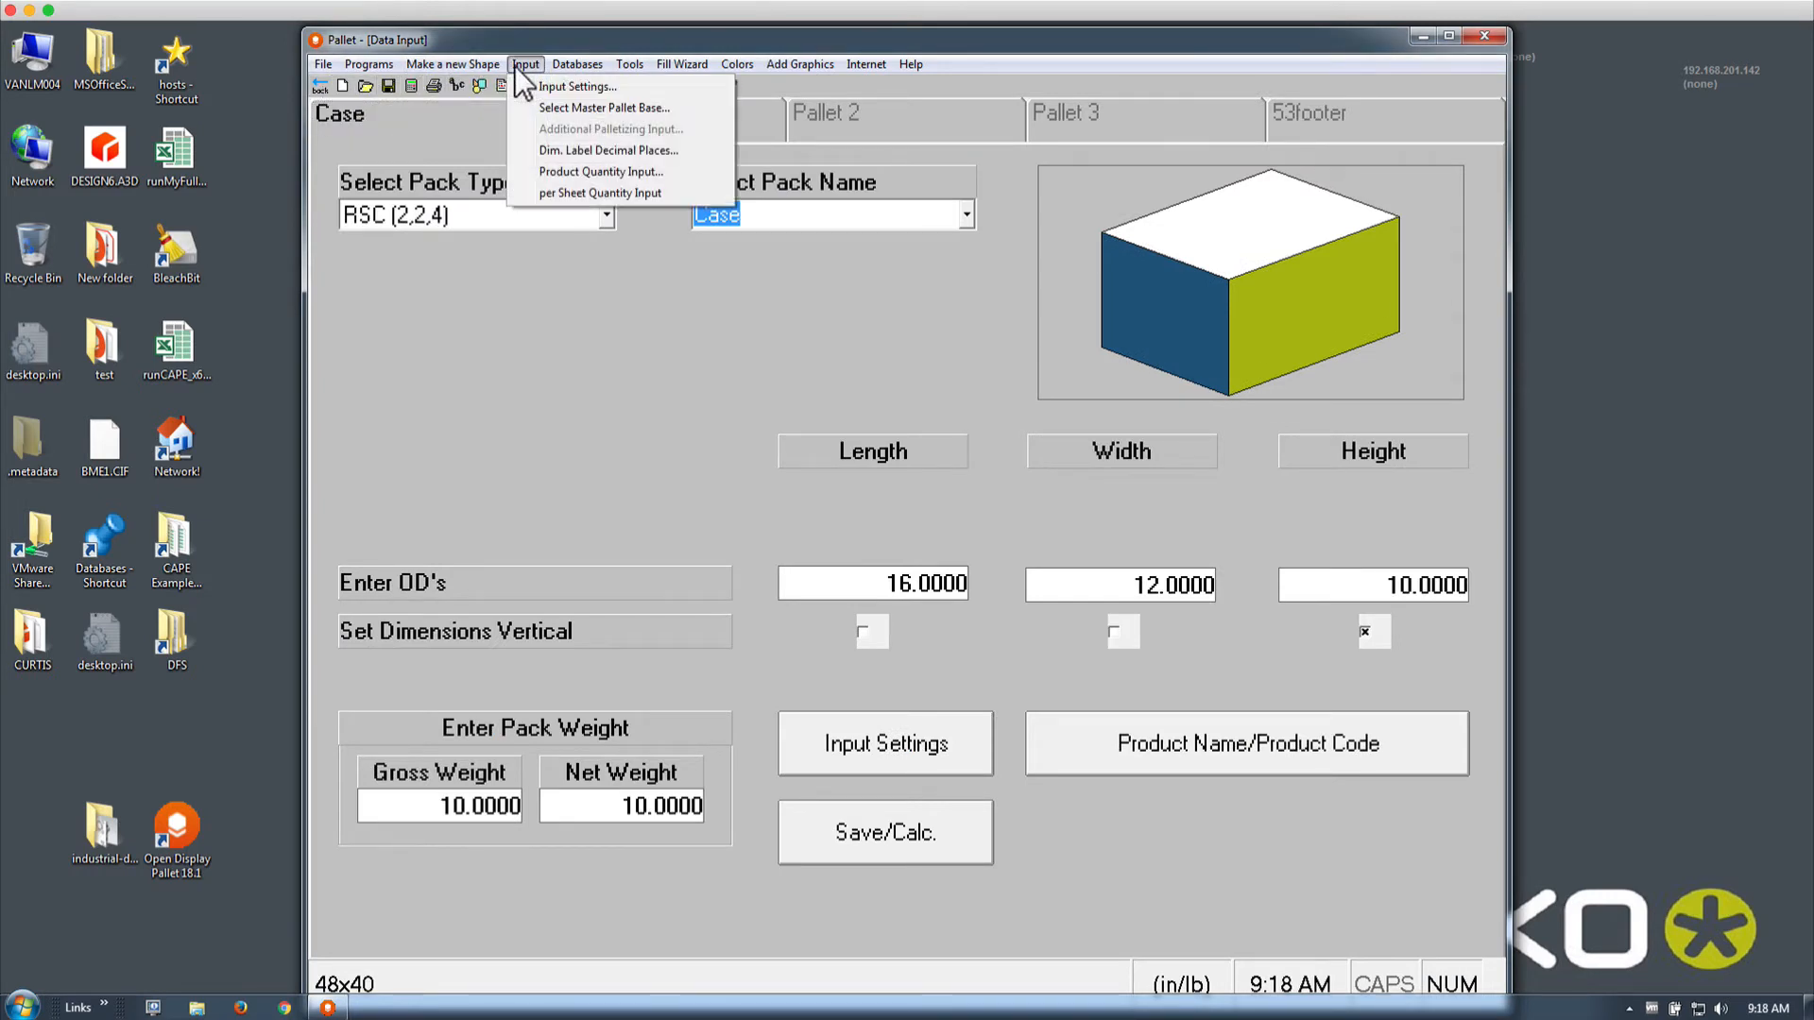
mouse_move(476, 64)
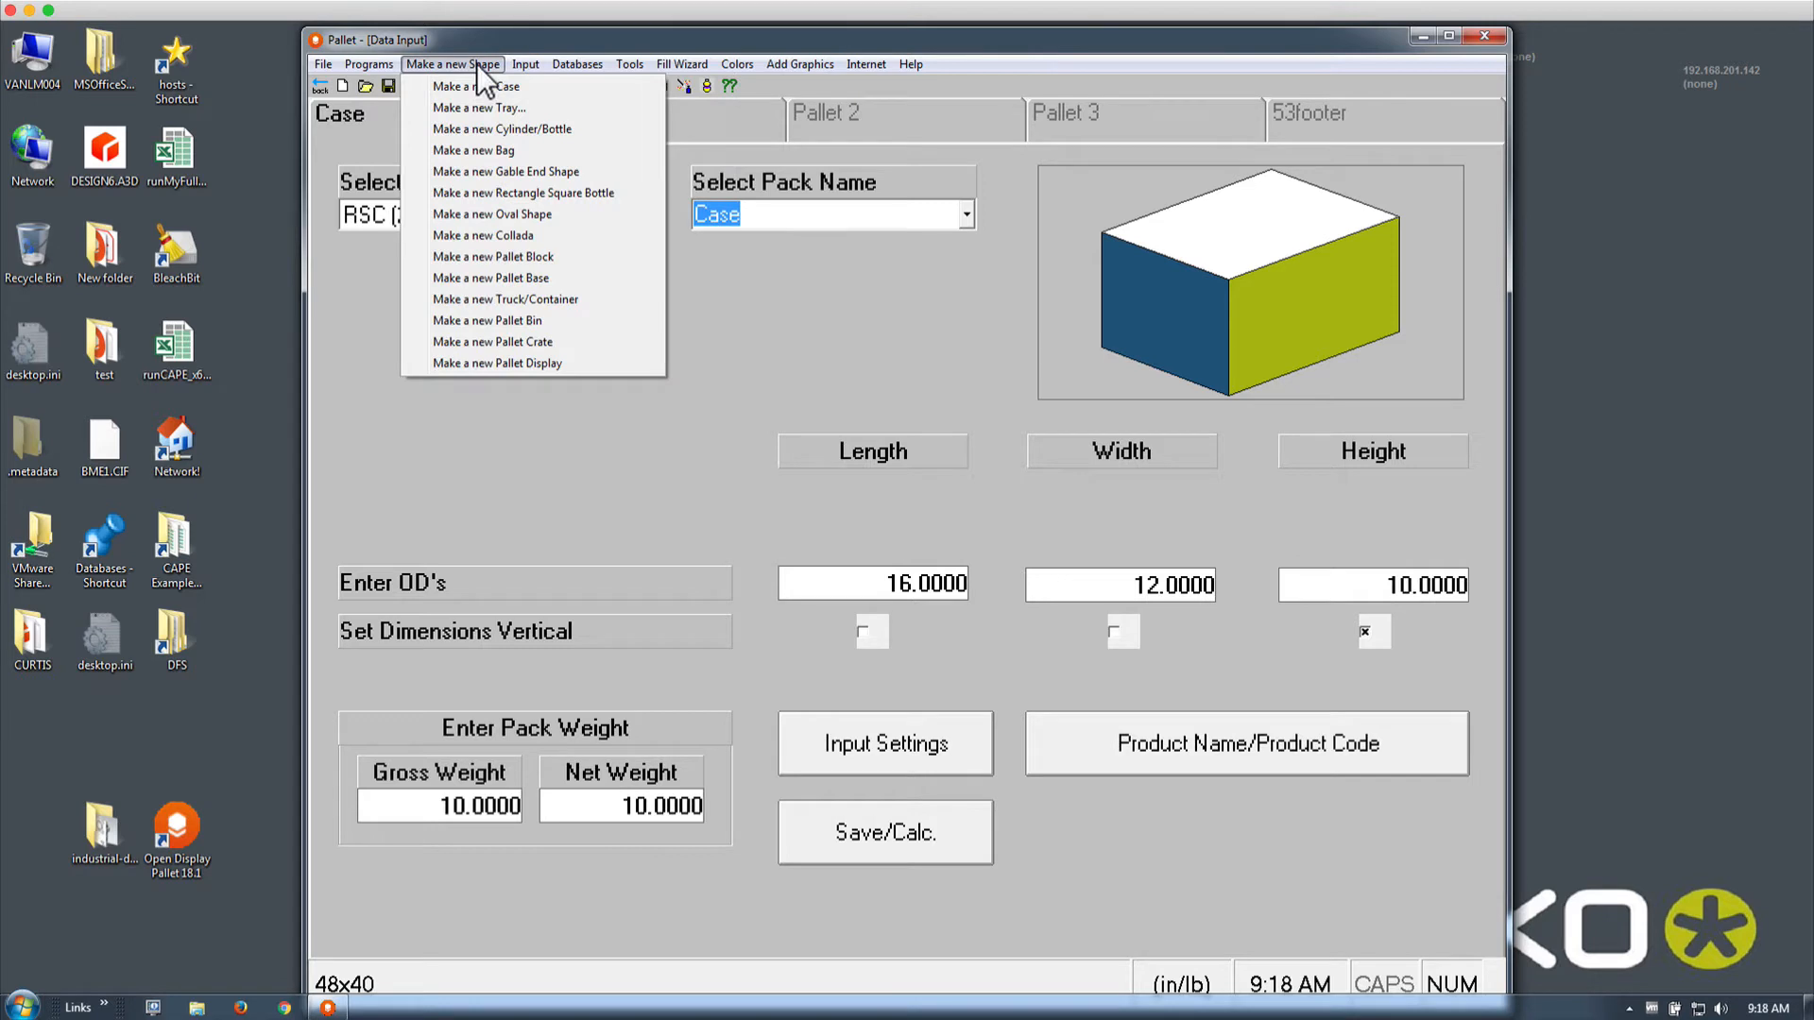
left_click(309, 109)
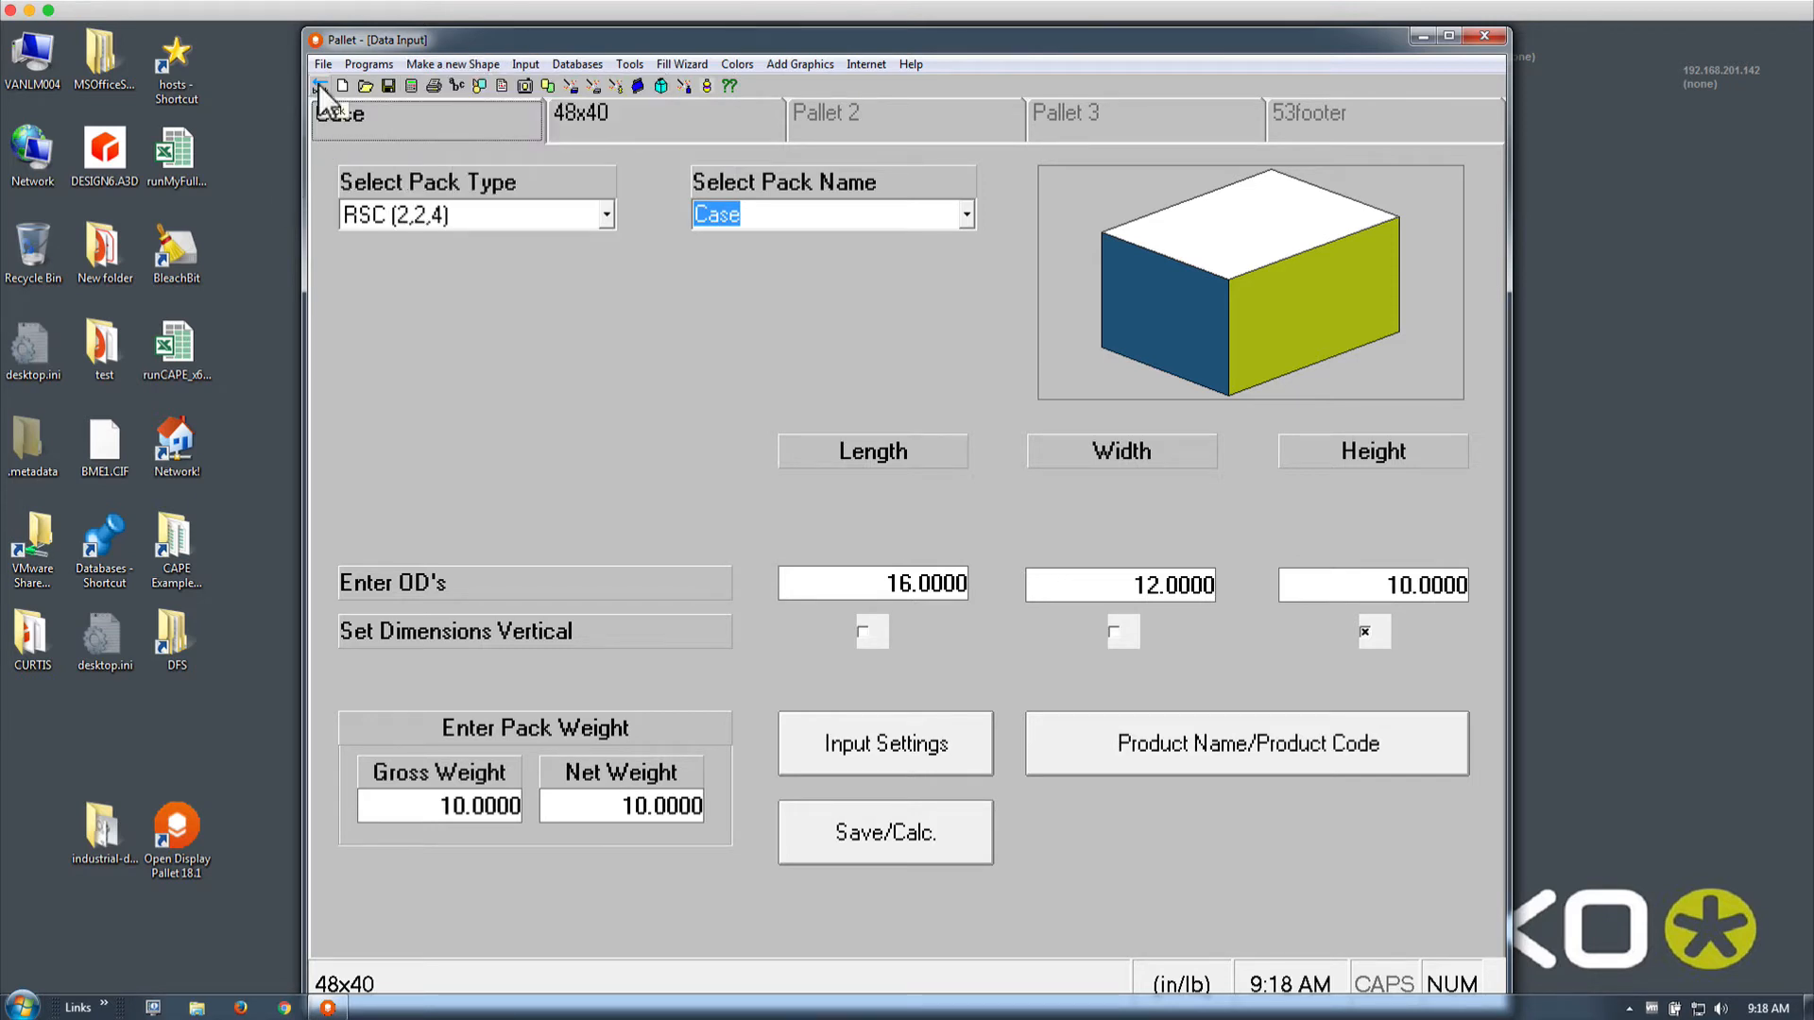
left_click(320, 83)
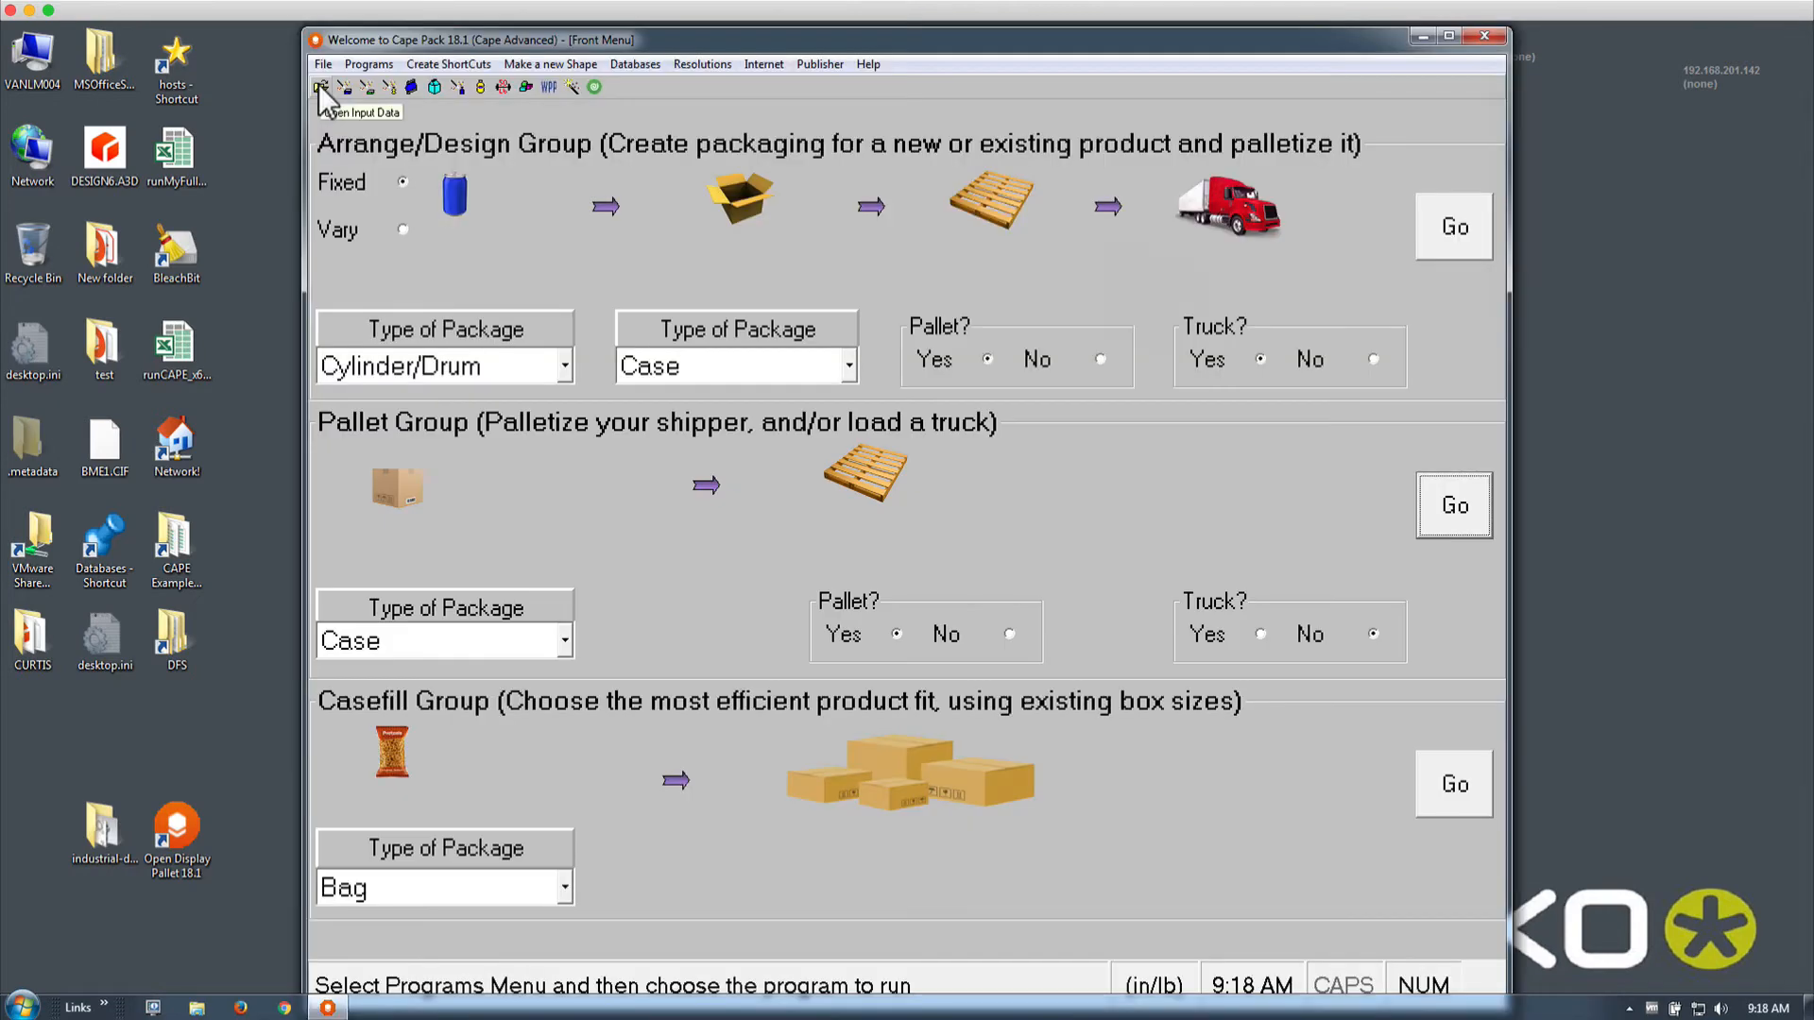
Launch Display Pallet (Club-store) > Order Fulfillment and calculate its four-package 48x40 load
left_click(380, 67)
mouse_move(387, 108)
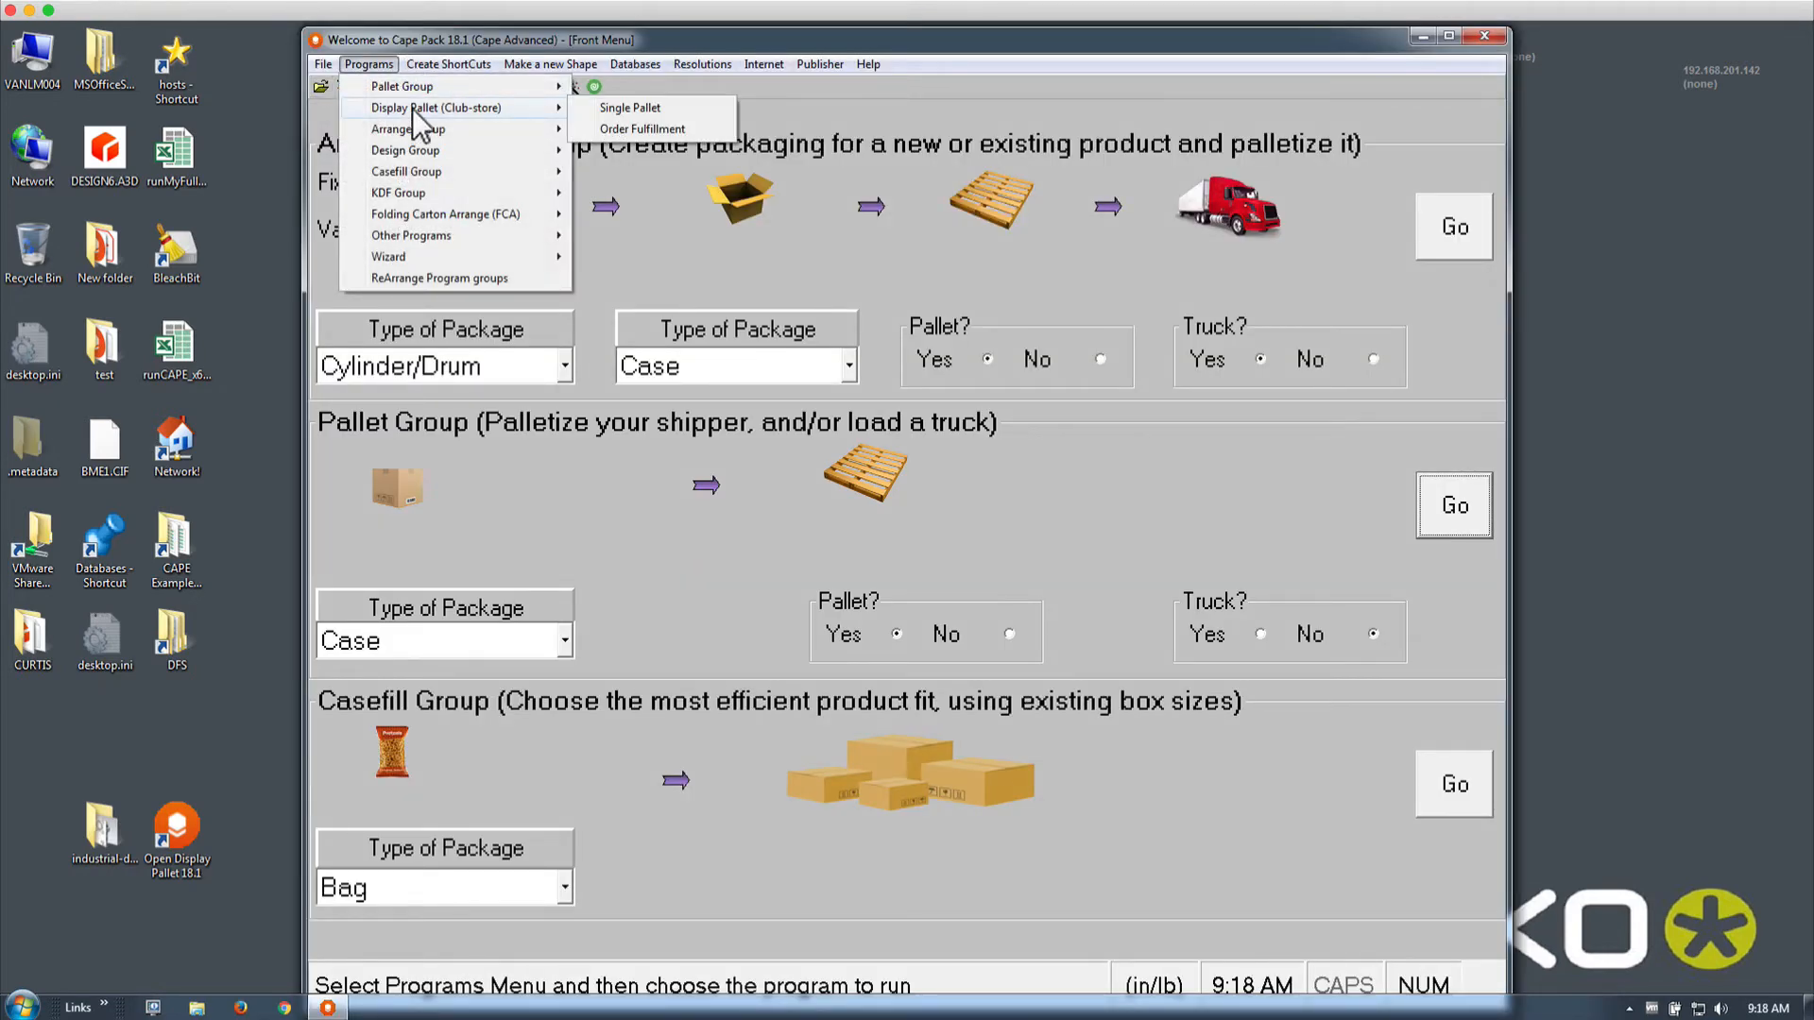
left_click(612, 129)
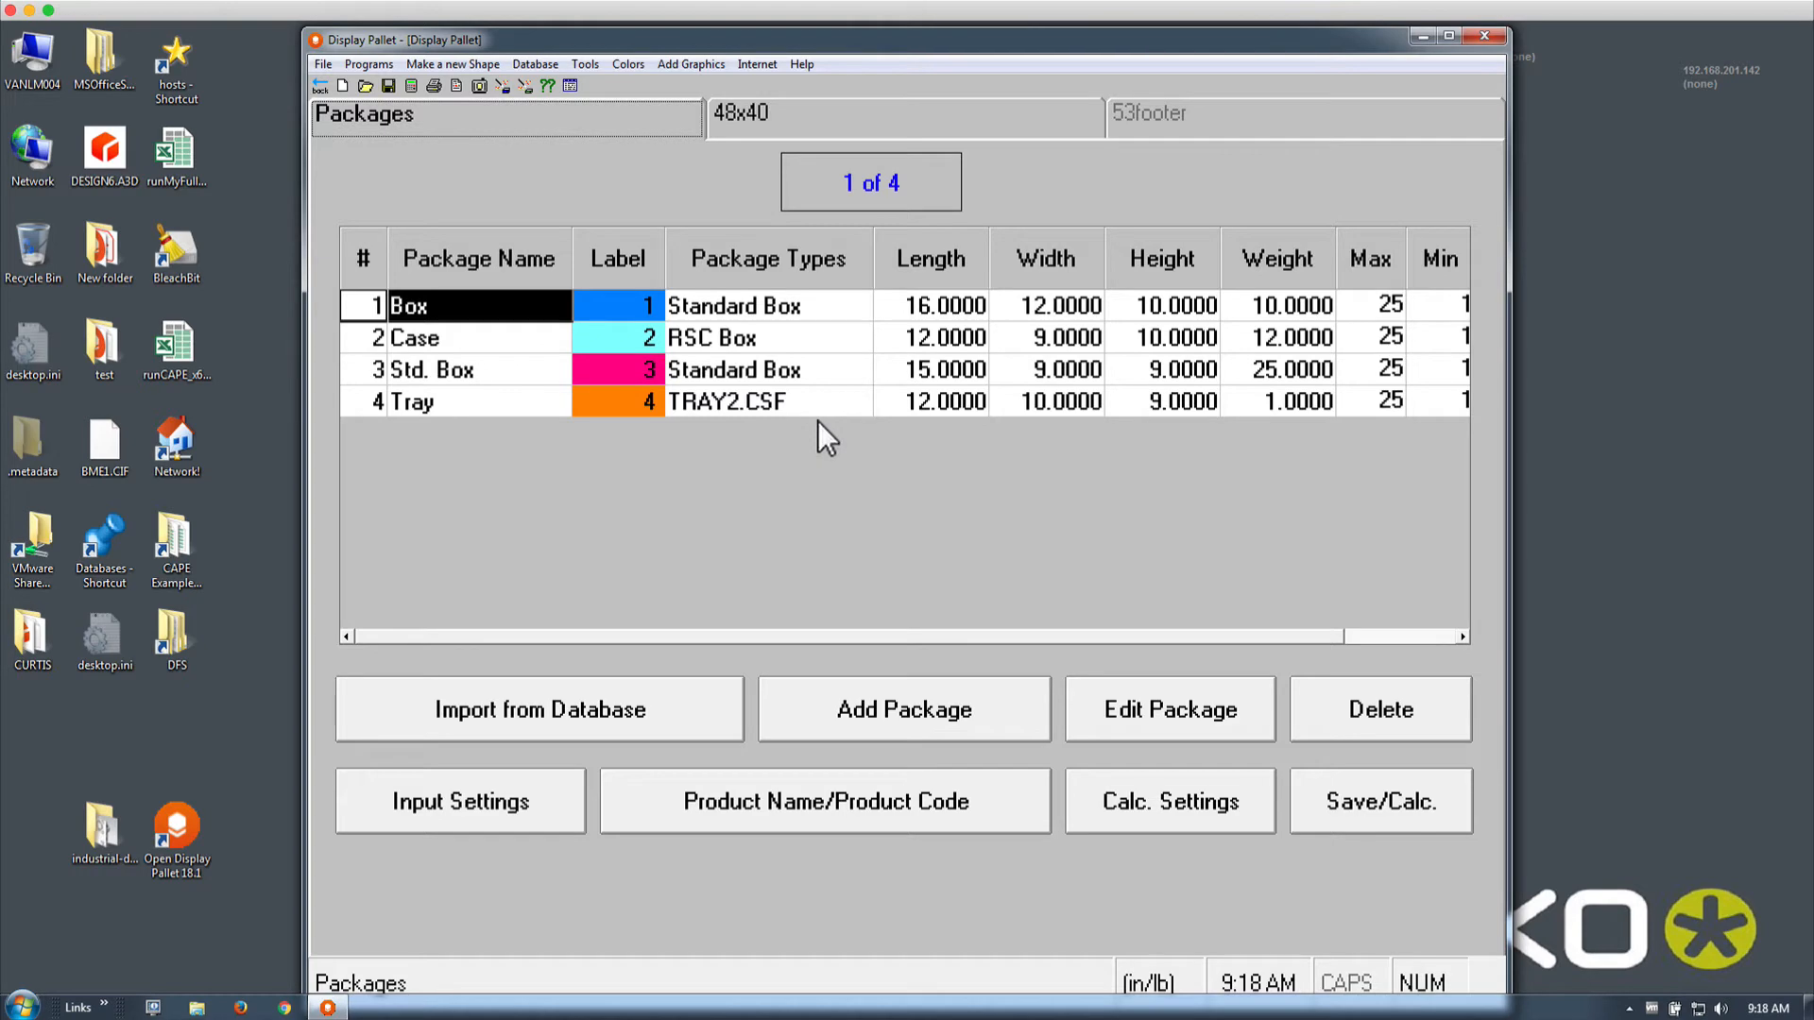
left_click(411, 85)
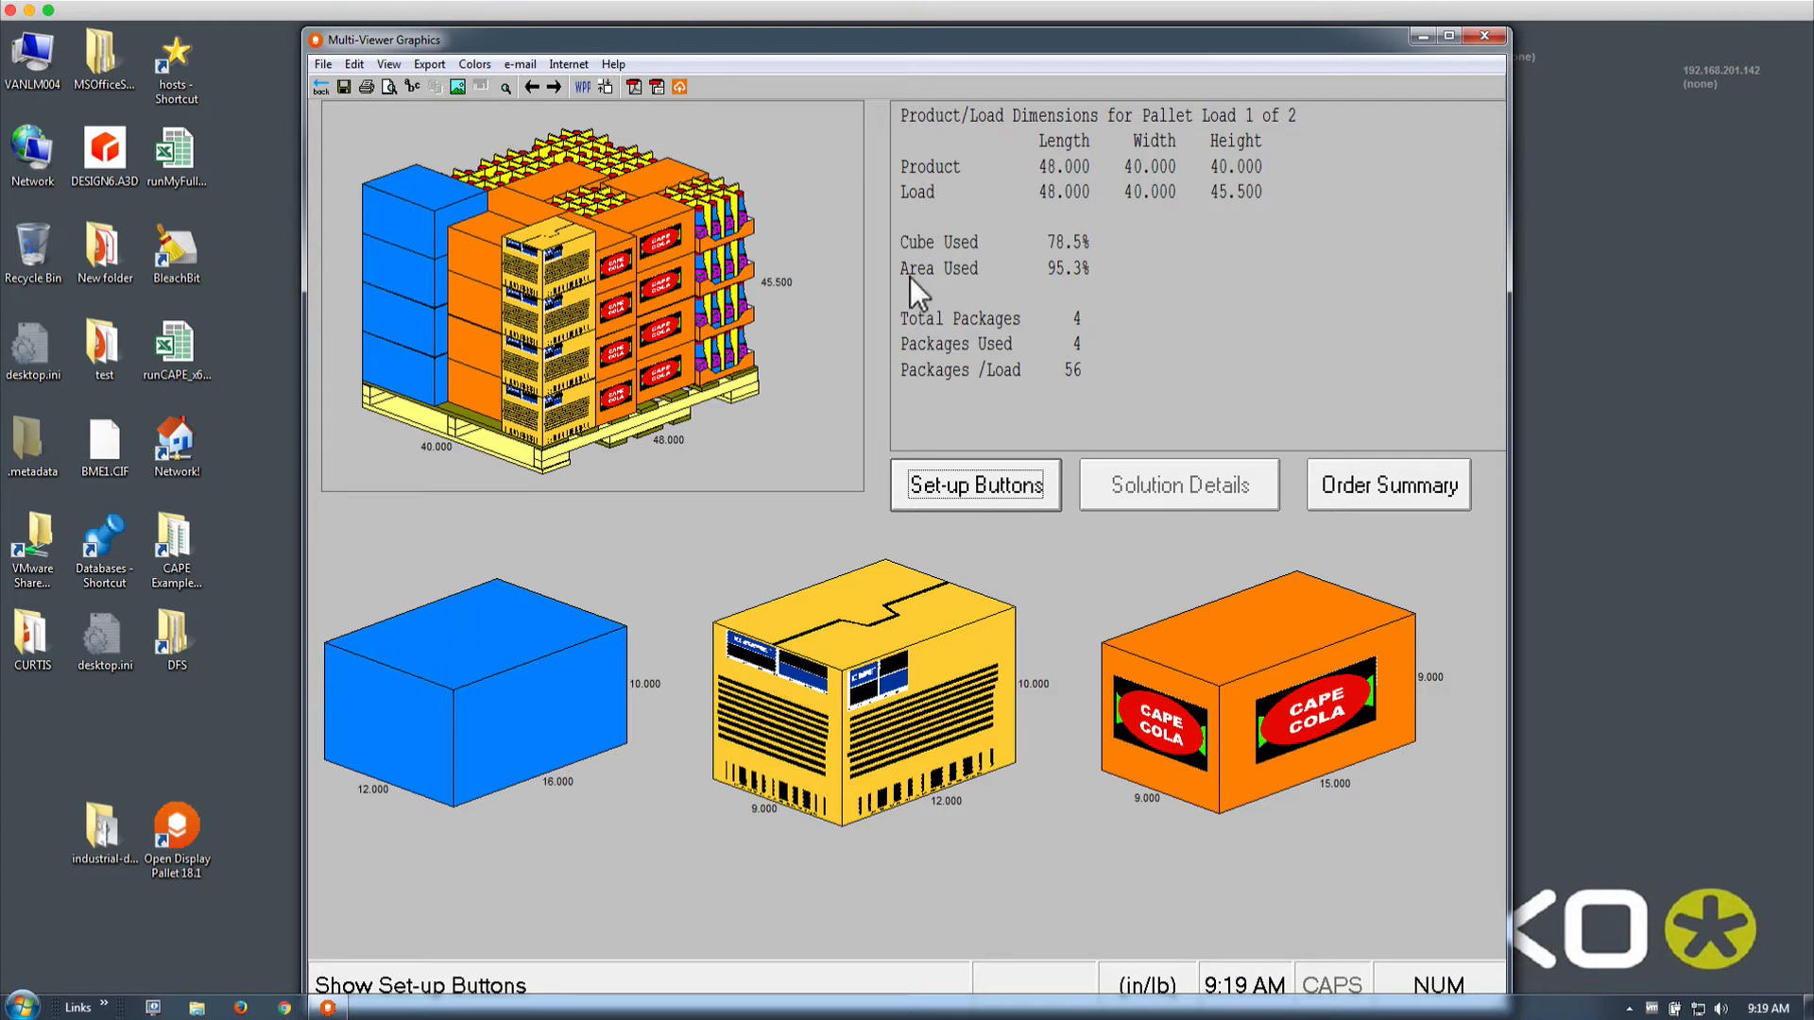
Show Pallet Load 2 of 2 with 44 packages, then return to the Packages table
left_click(555, 88)
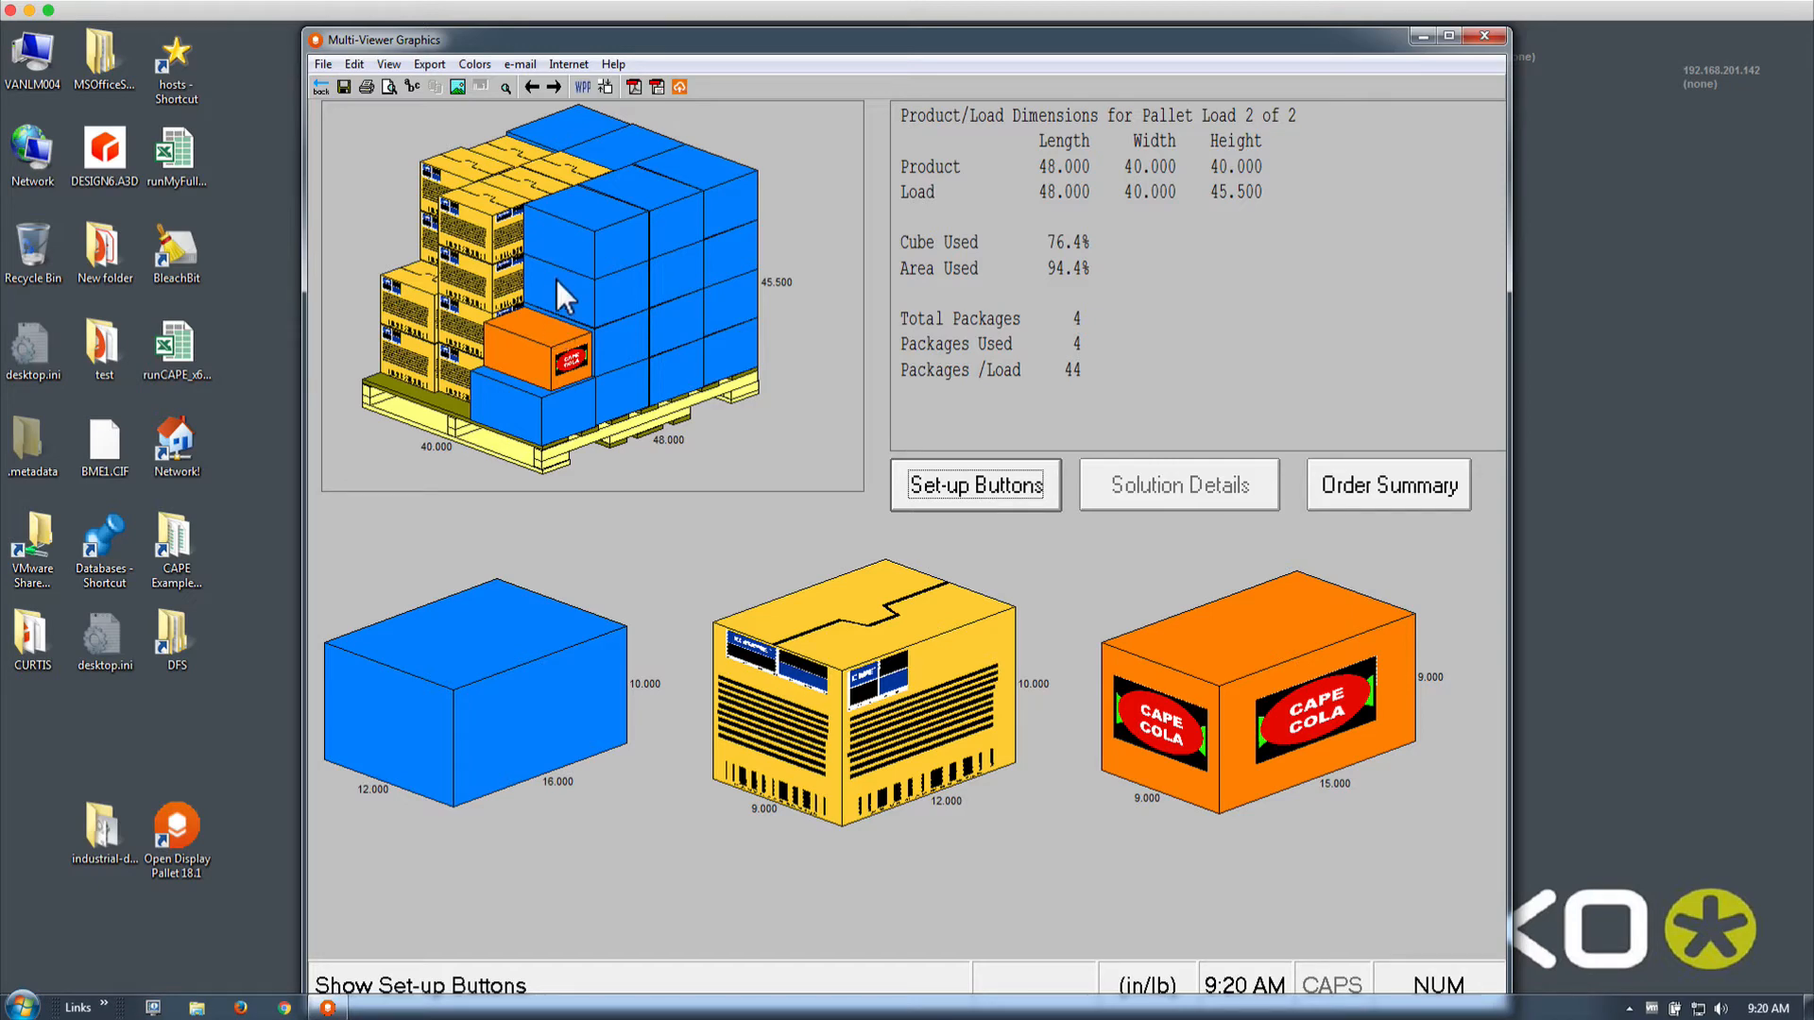
left_click(319, 88)
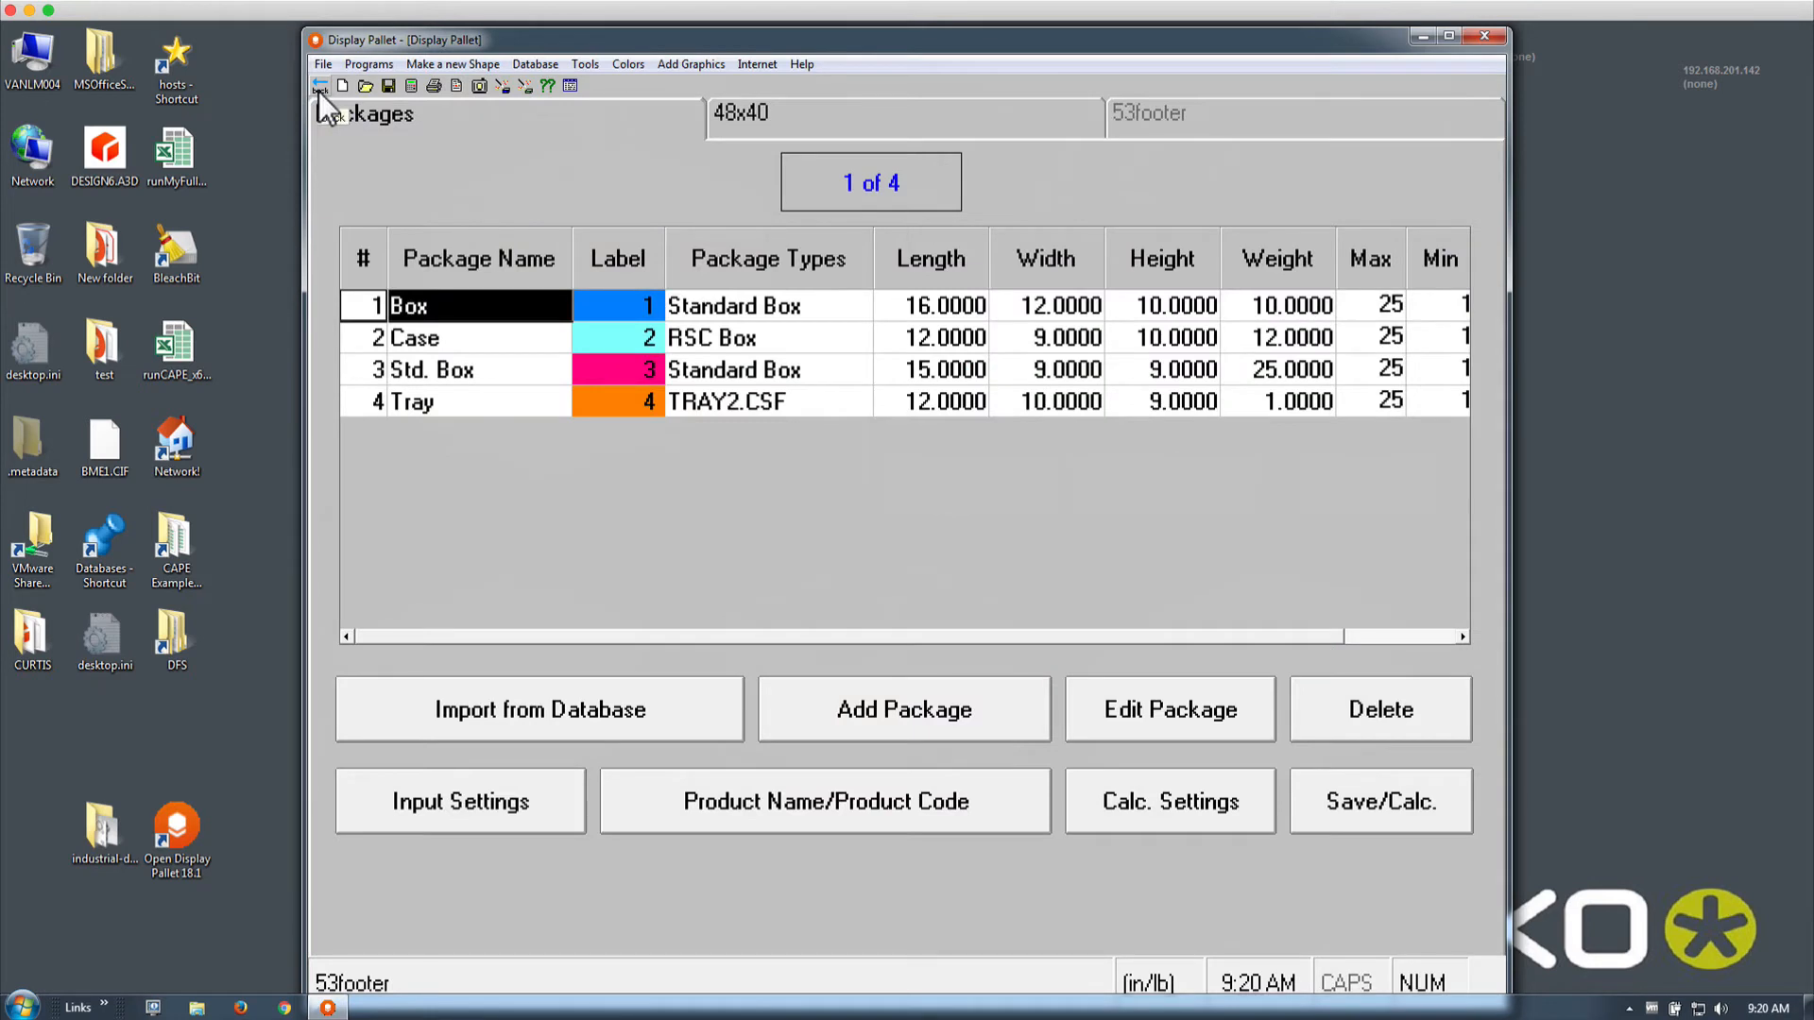
Recalculate and open the Order Summary for Load 1: 60 packages at 79.6% cube
left_click(1438, 638)
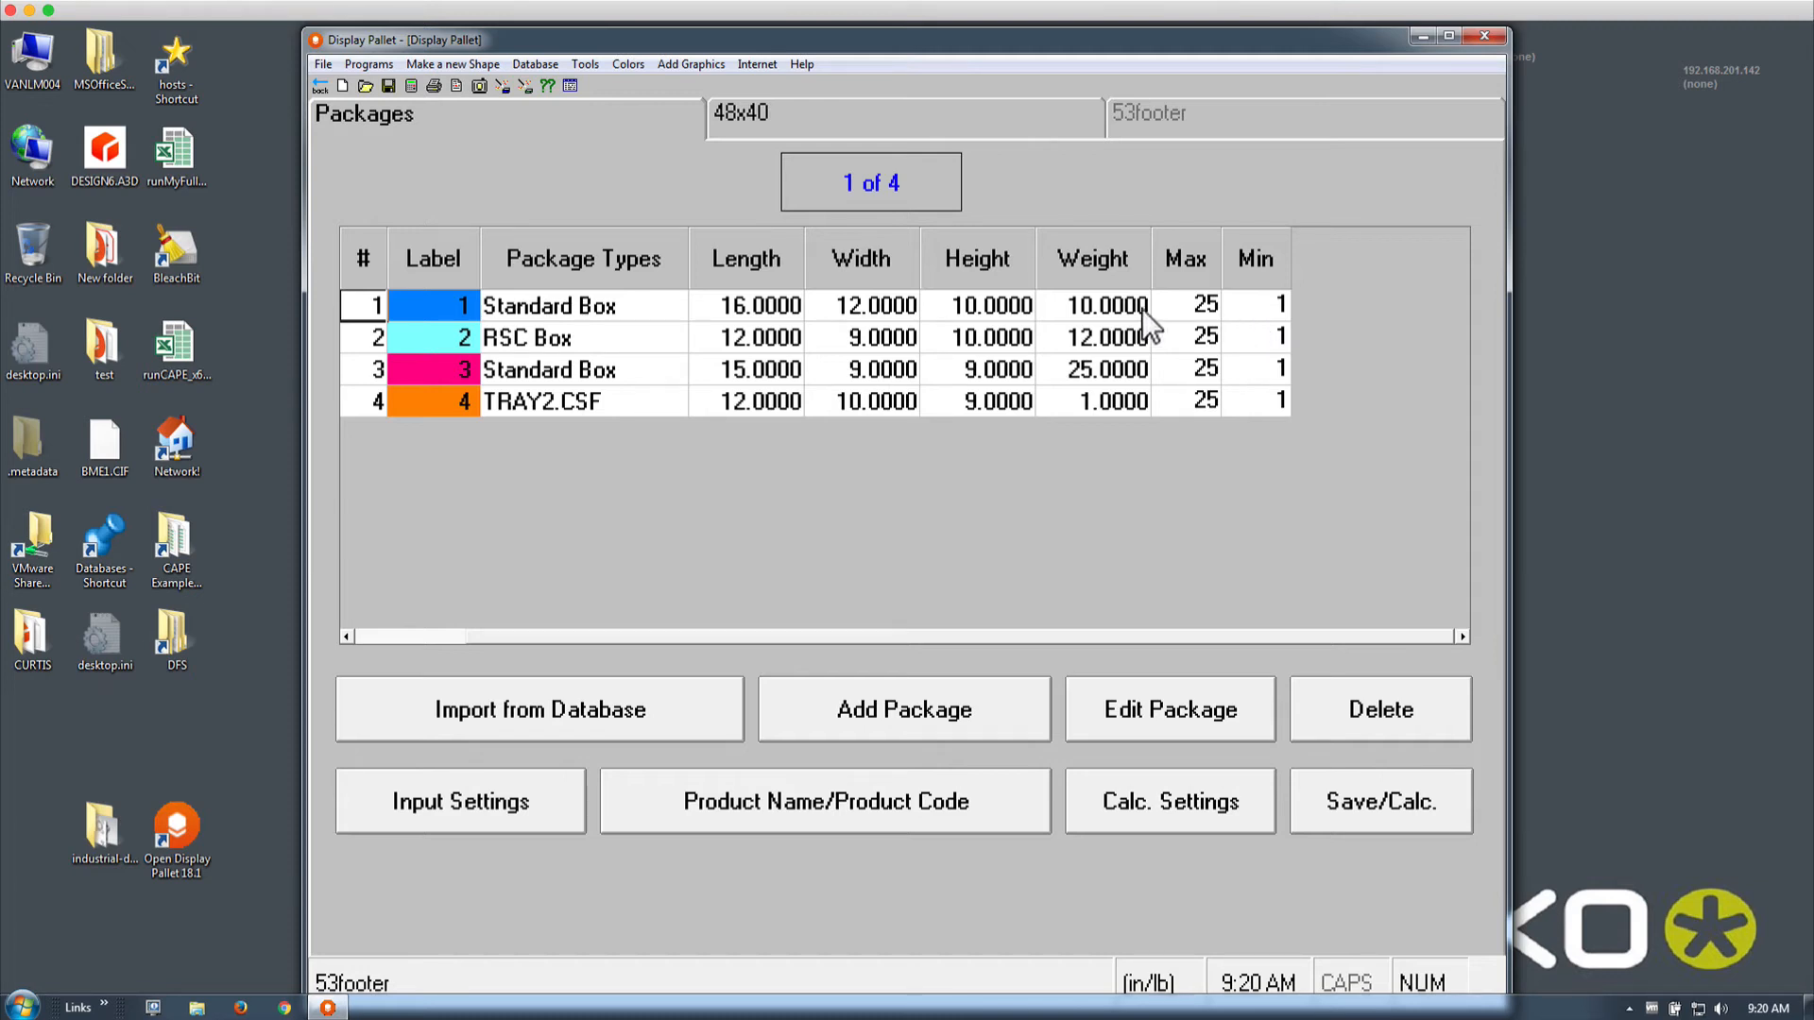
left_click(410, 86)
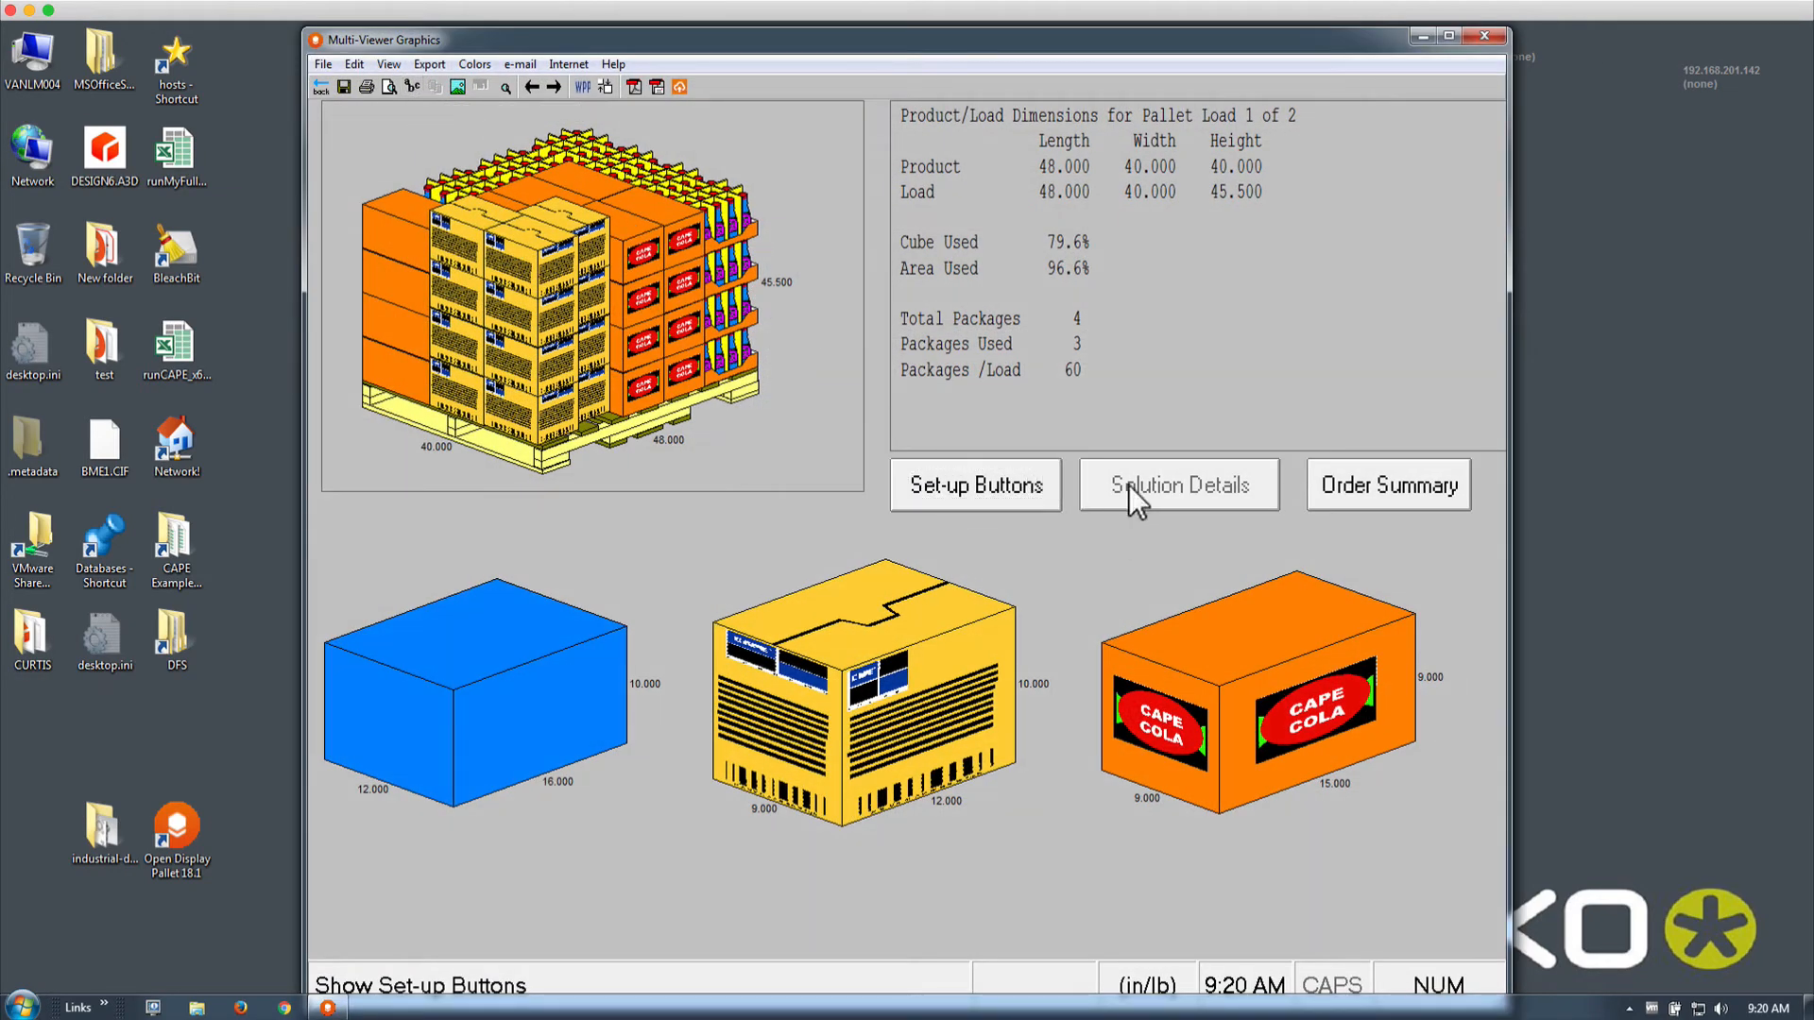
left_click(1358, 486)
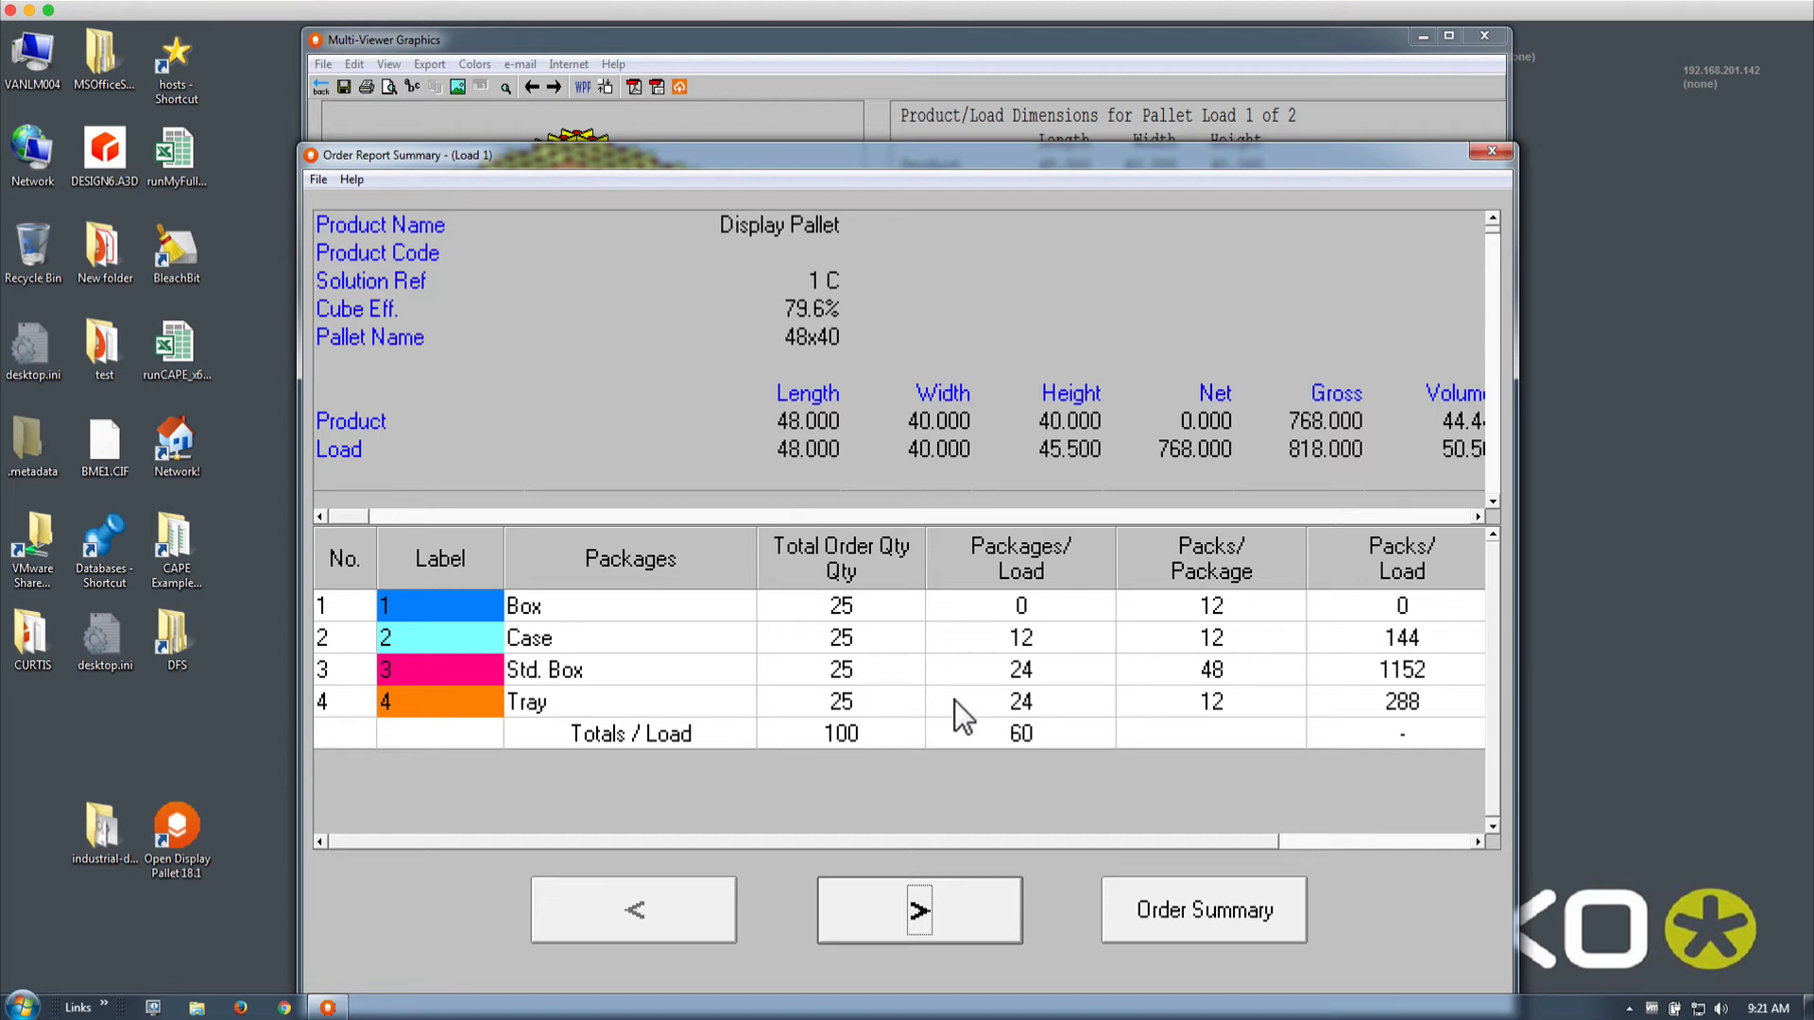
View Load 2's order report (40 packages, 75.3% cube), then close the report
left_click(920, 925)
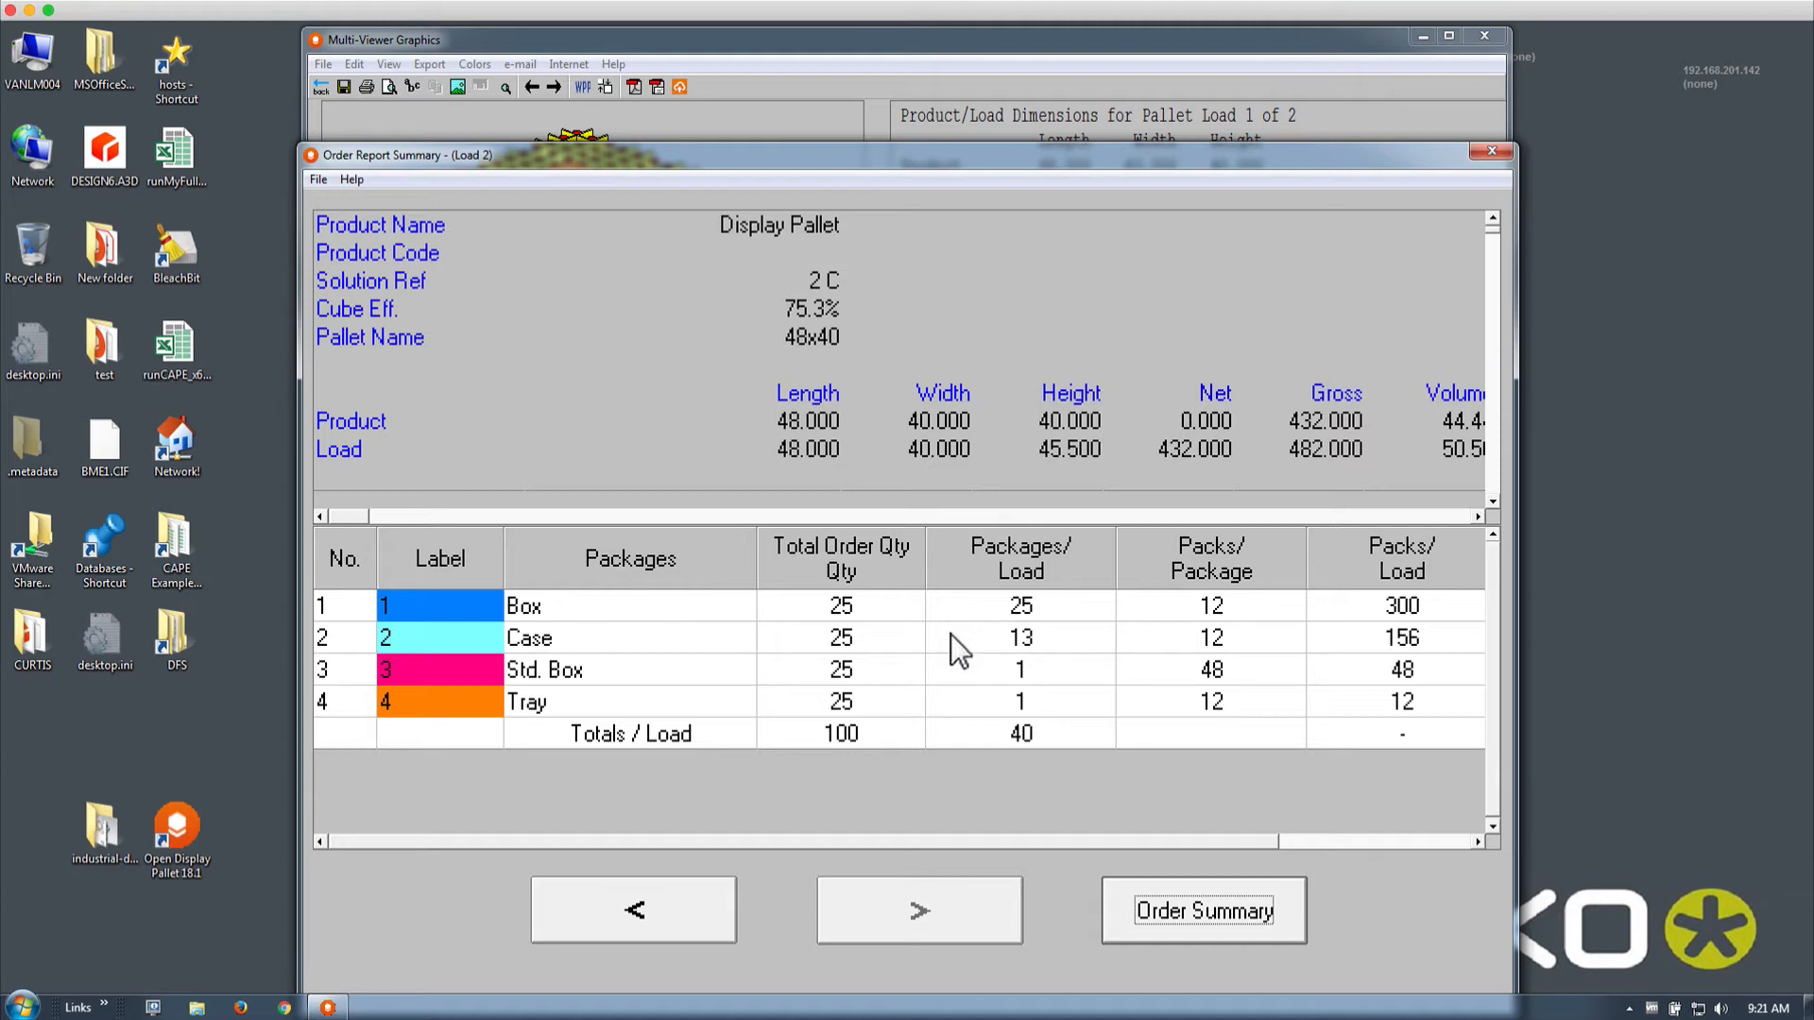
left_click(954, 695)
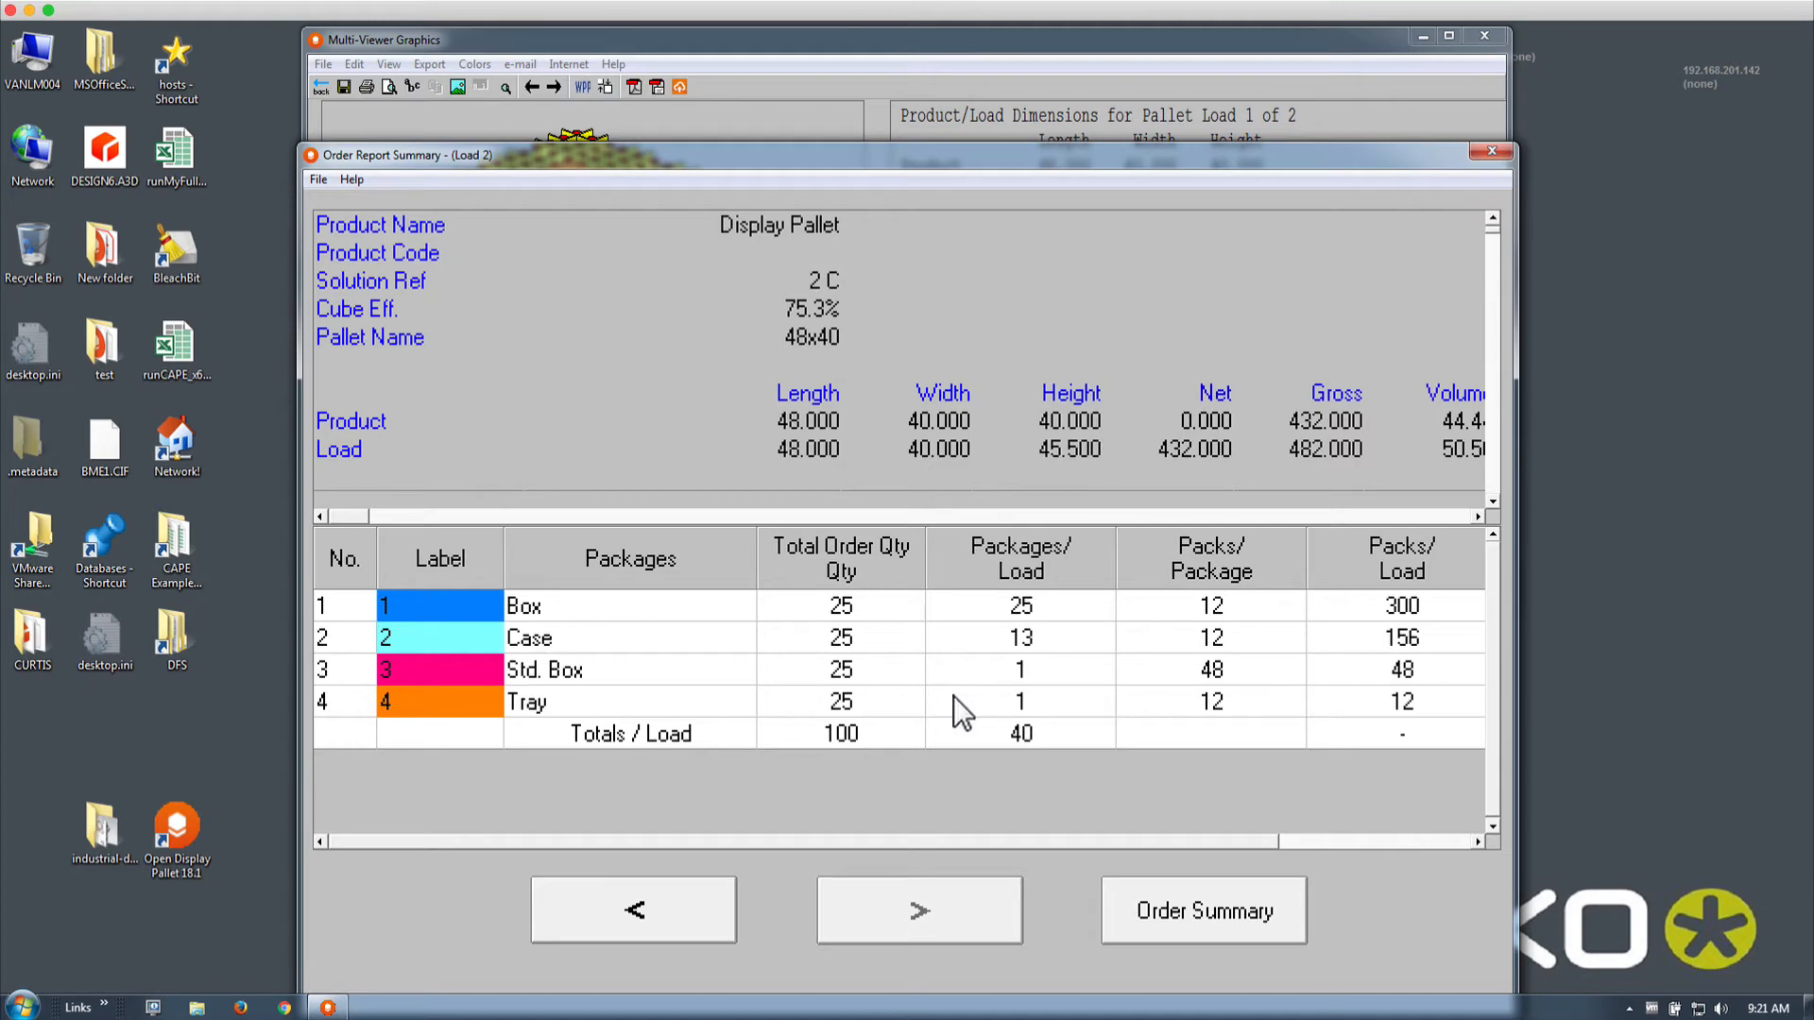
left_click(1491, 151)
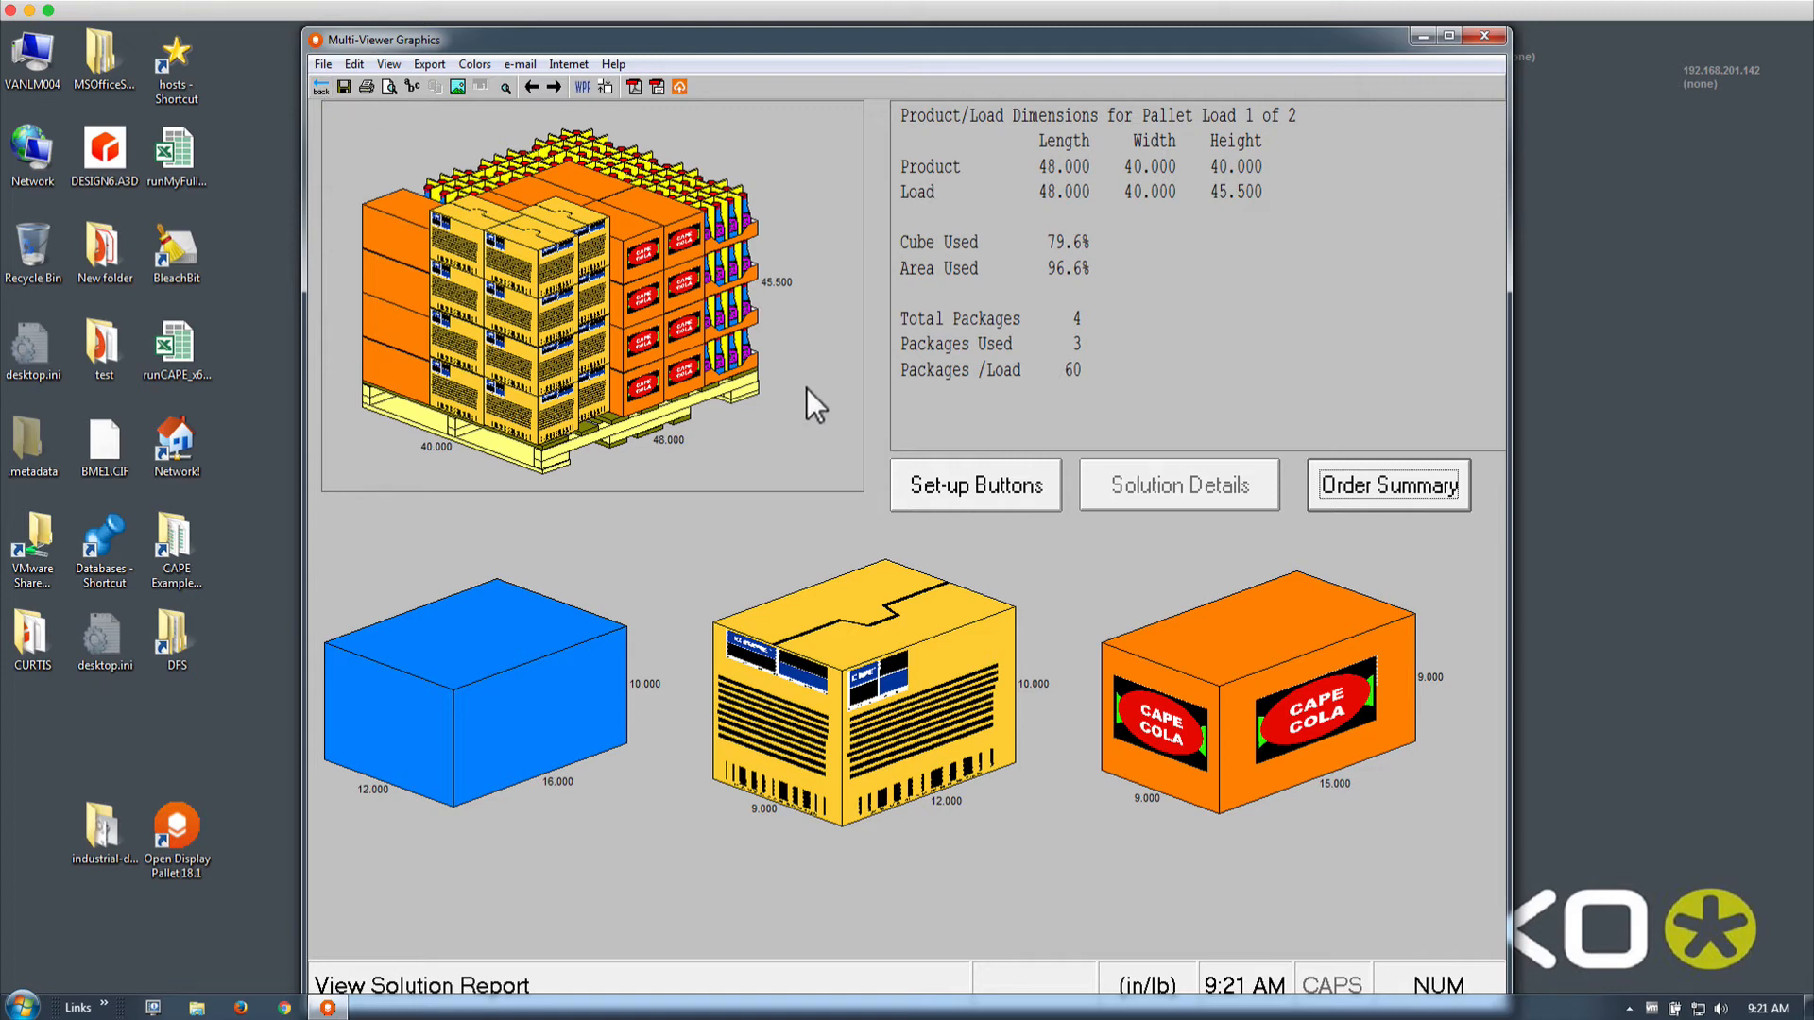
Open the package editor from the Packages table and step through to Std. Box
left_click(320, 88)
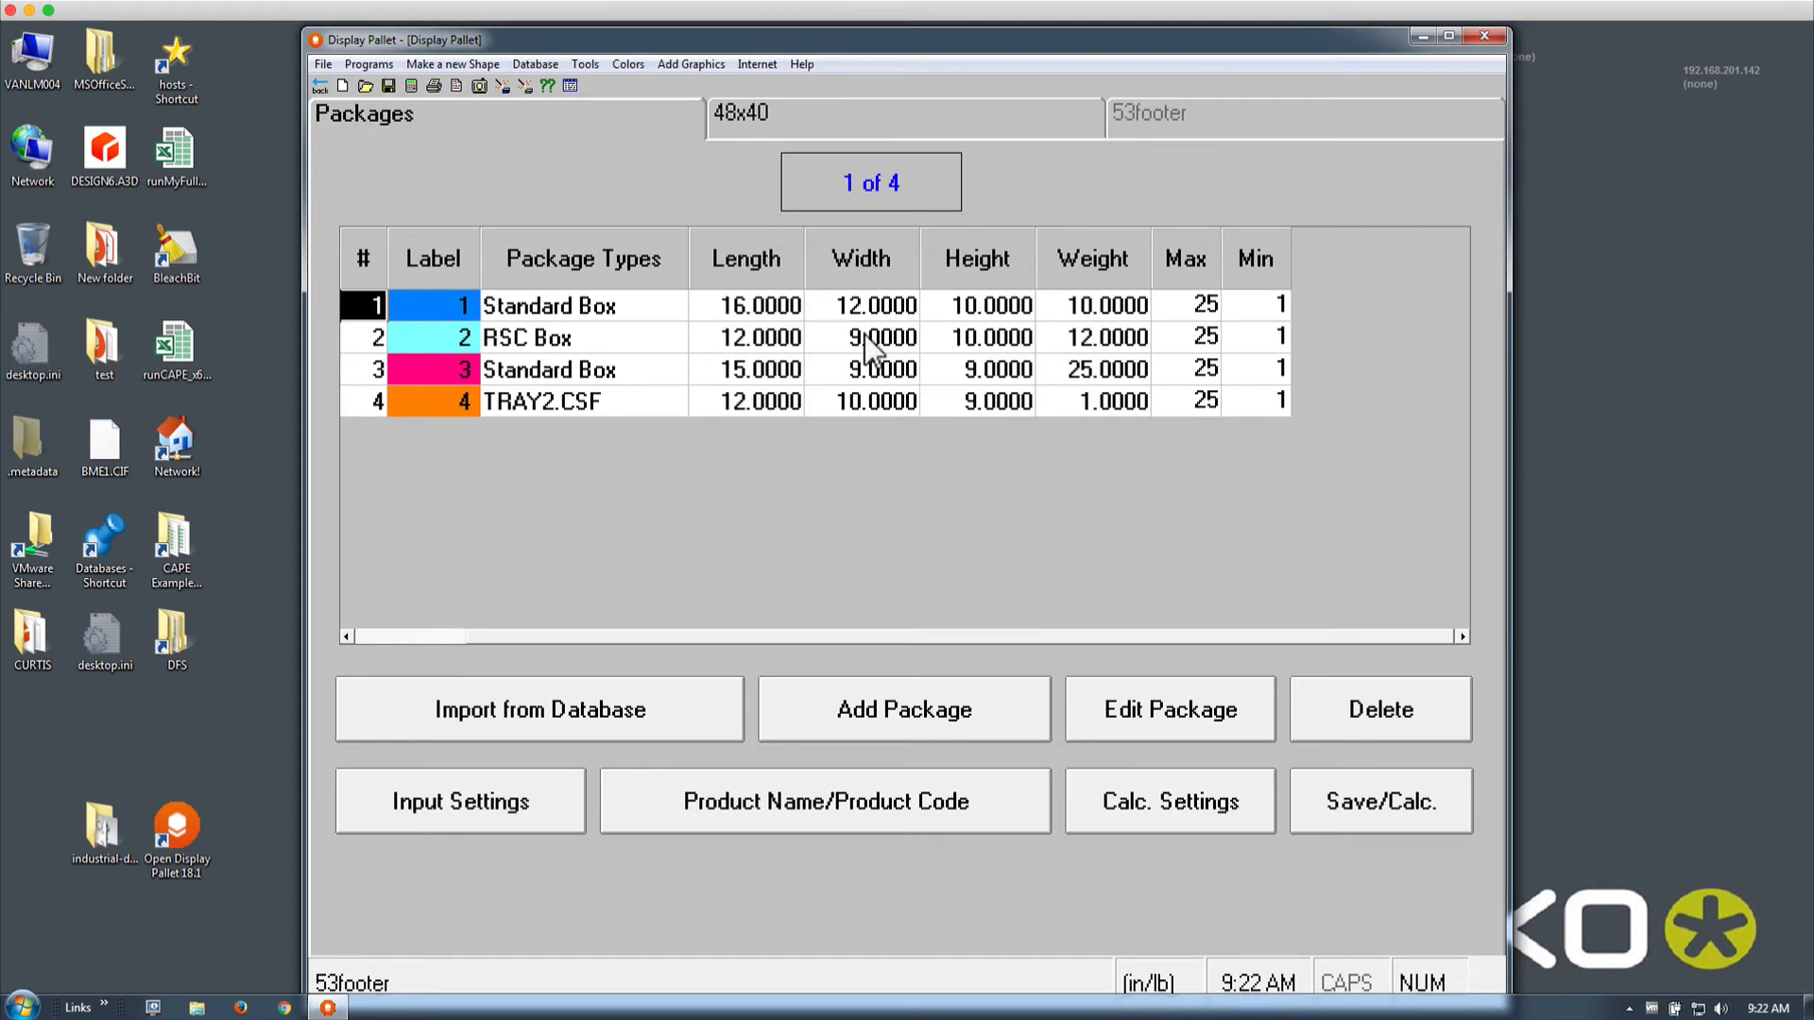
double_click(598, 338)
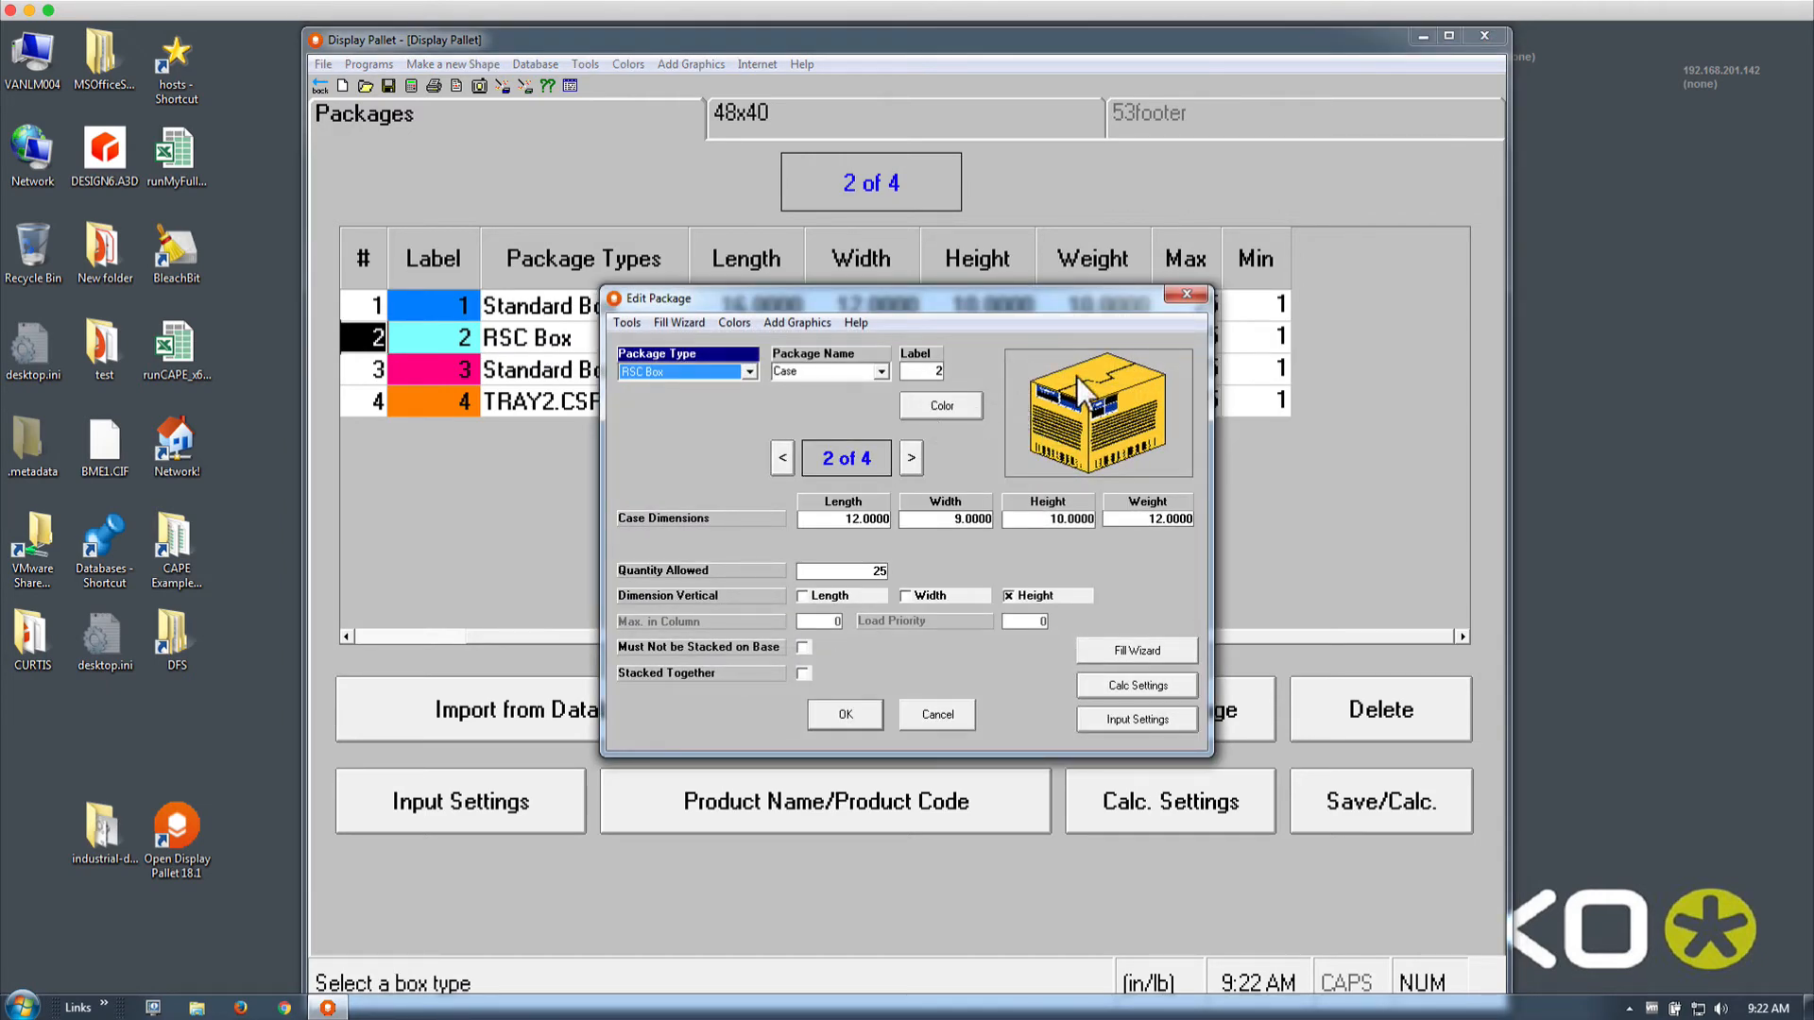
left_click(911, 458)
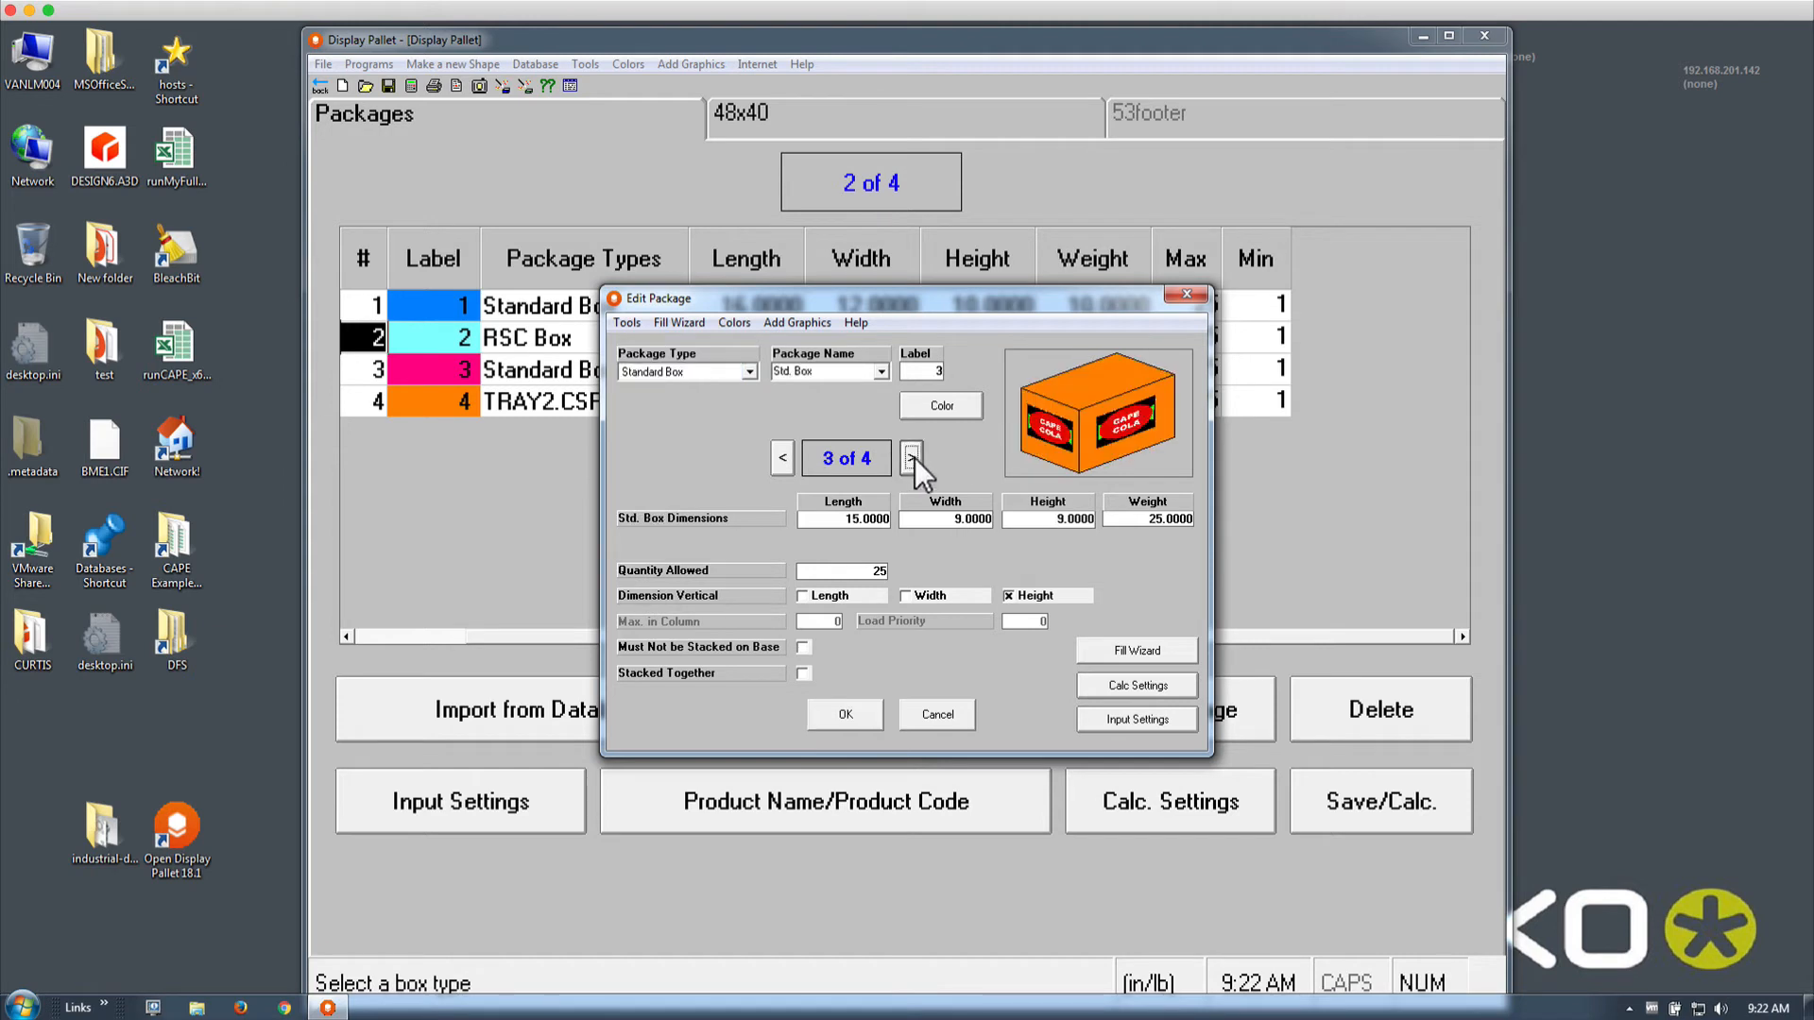
left_click(783, 458)
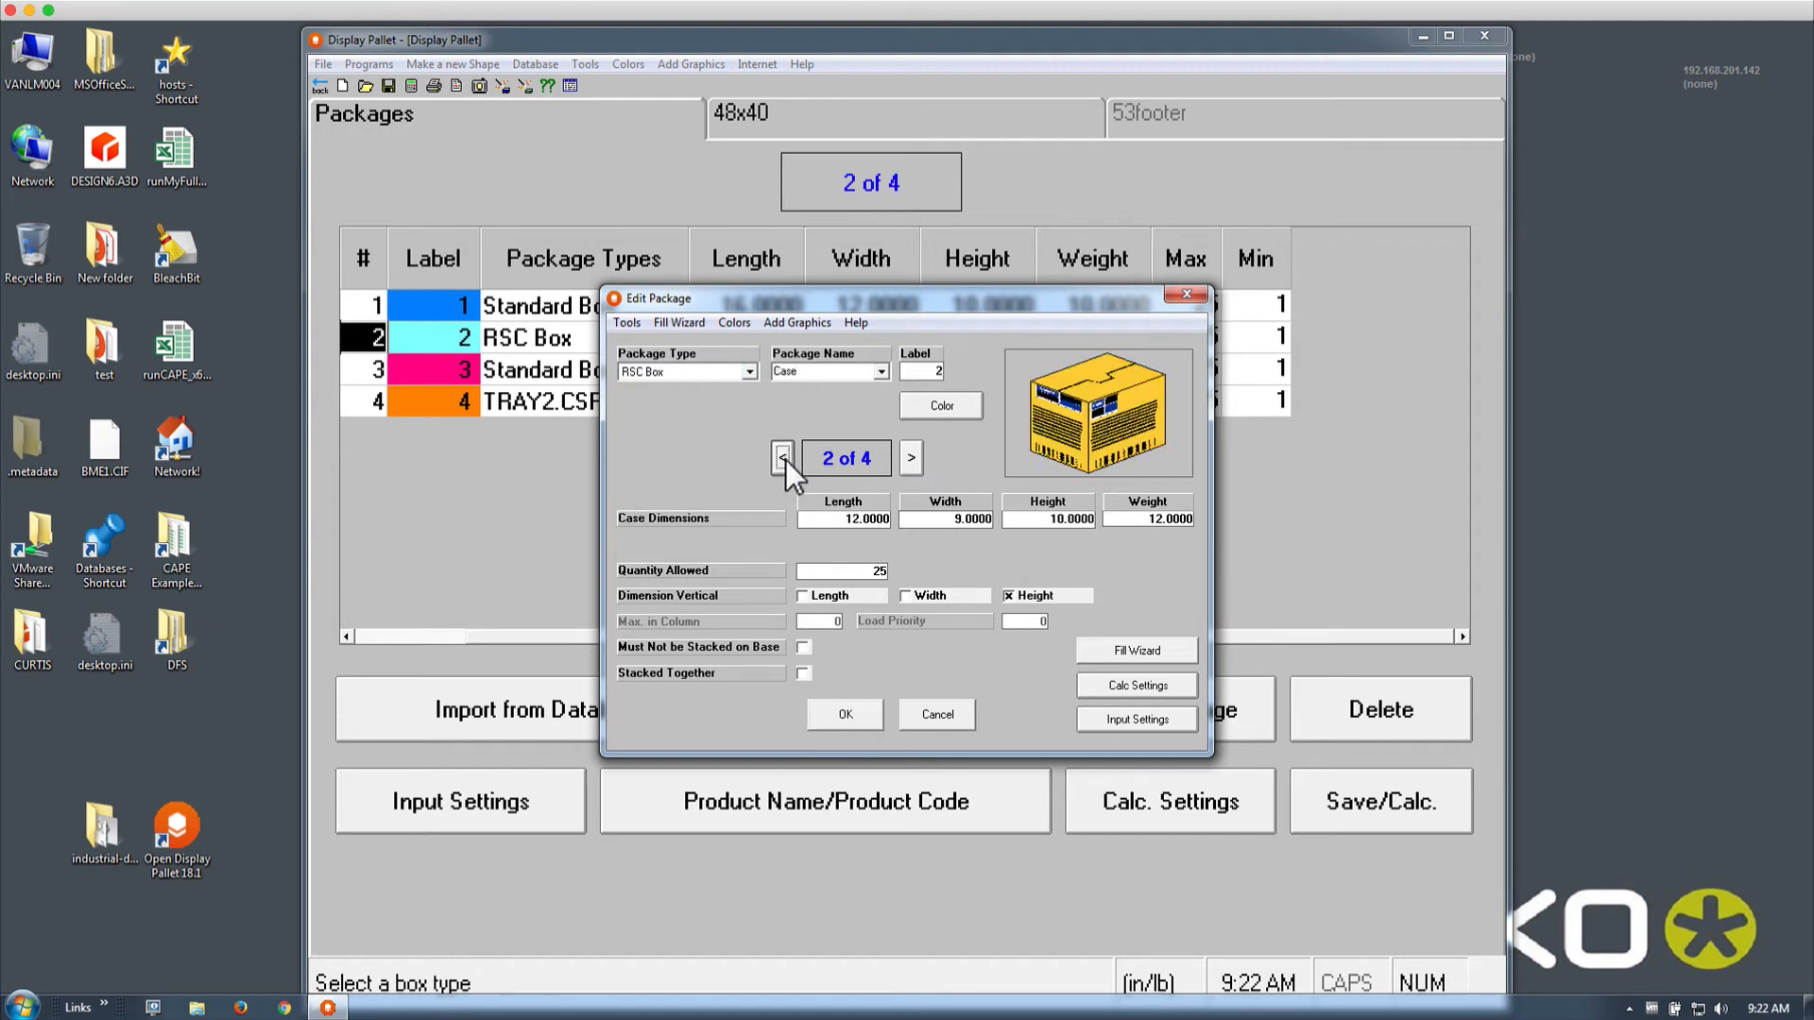
left_click(784, 459)
left_click(909, 460)
left_click(909, 459)
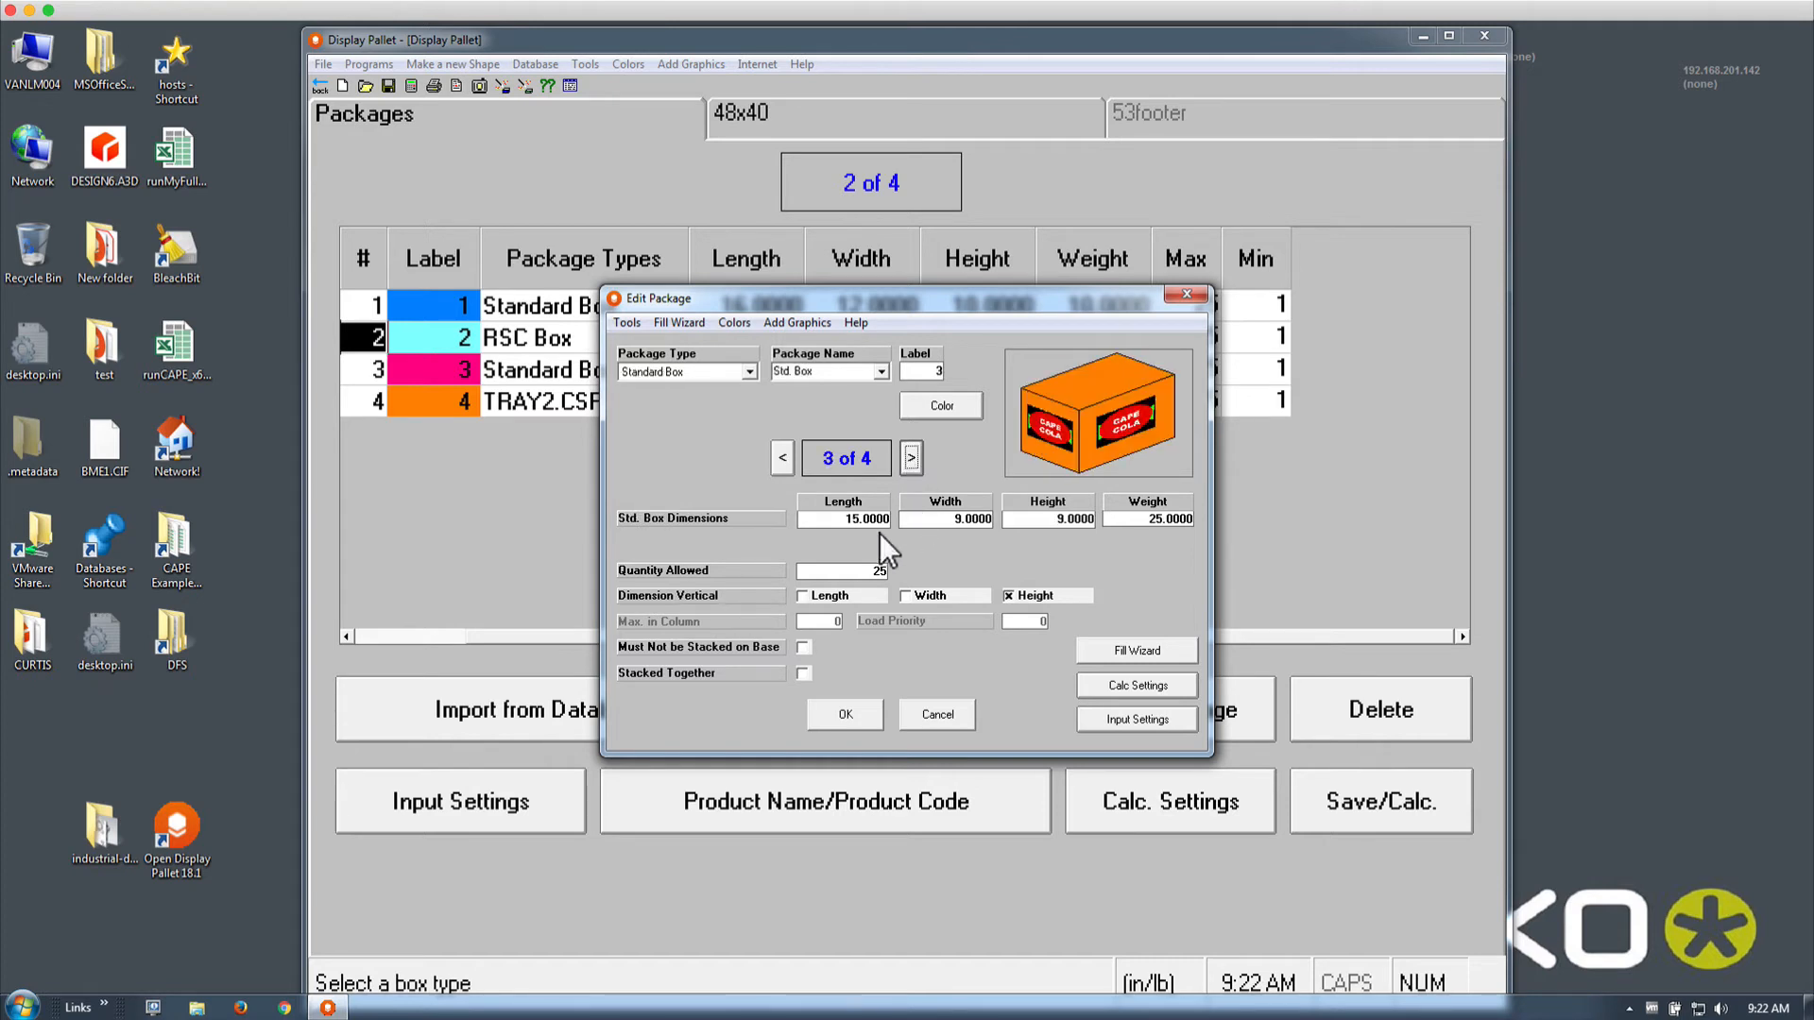
Set Std. Box Quantity Allowed to 28 and recalculate the pallet loads
left_click(888, 571)
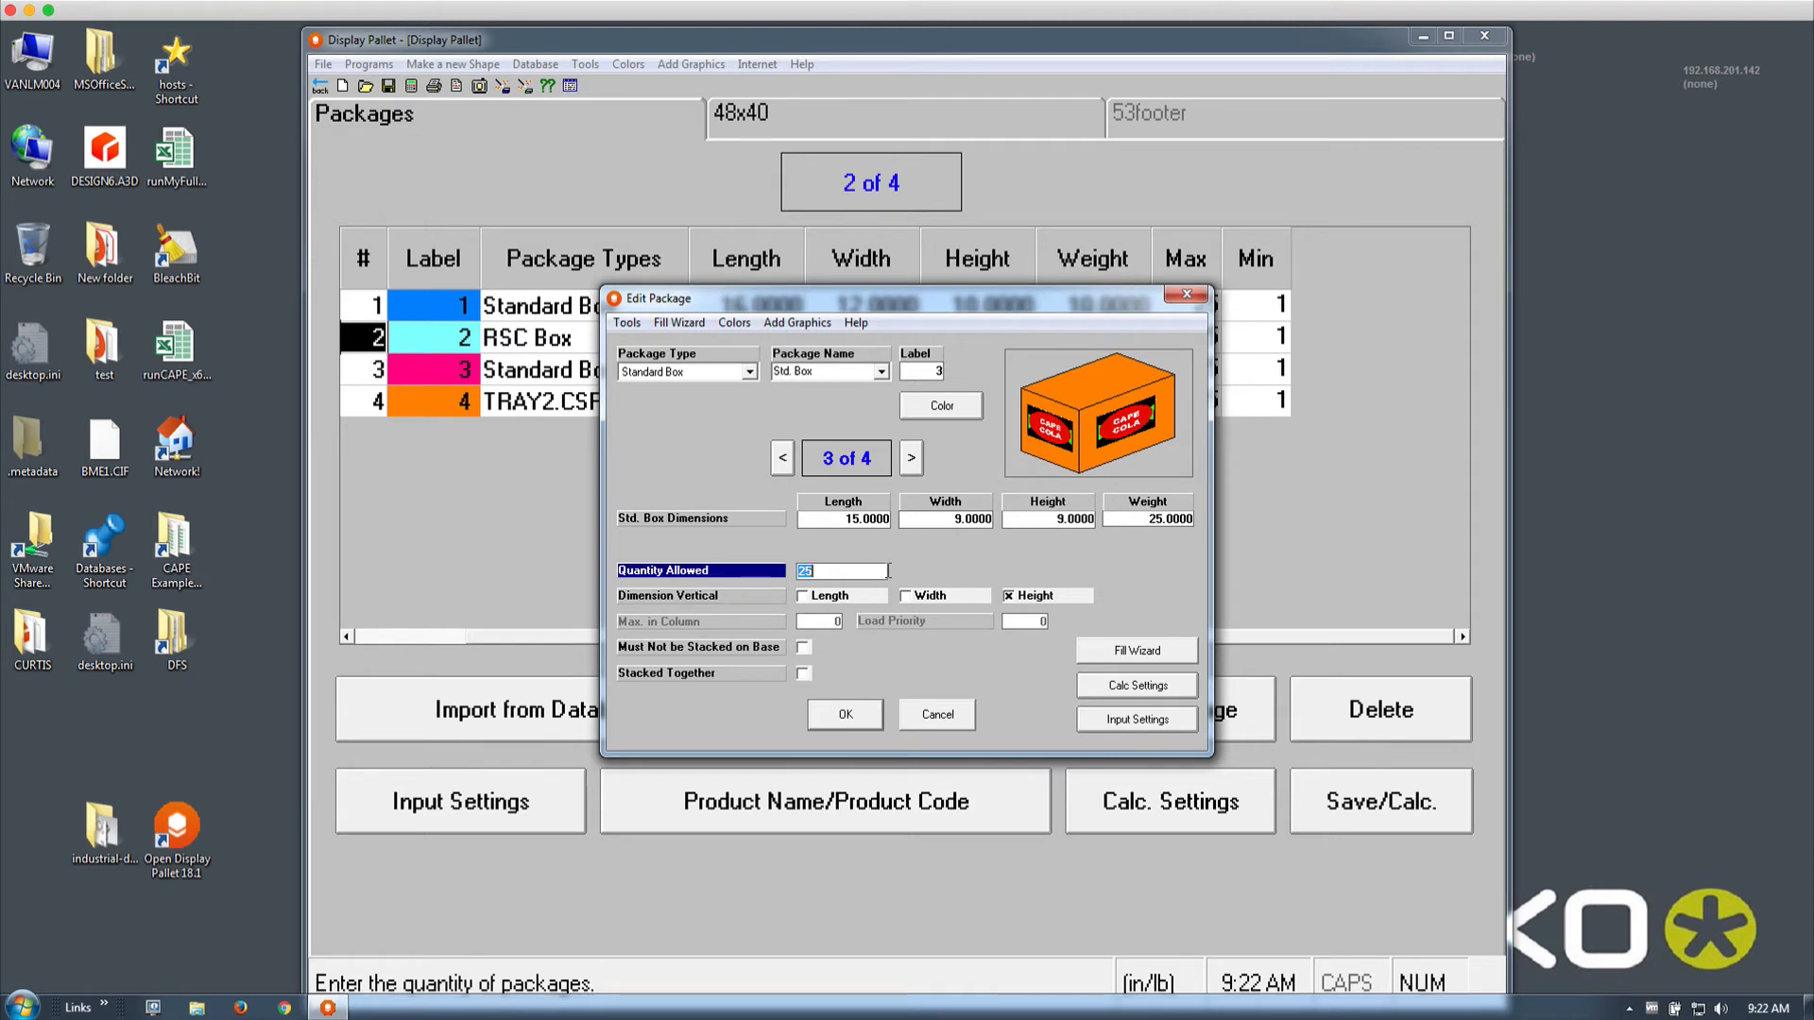
type("28")
left_click(872, 723)
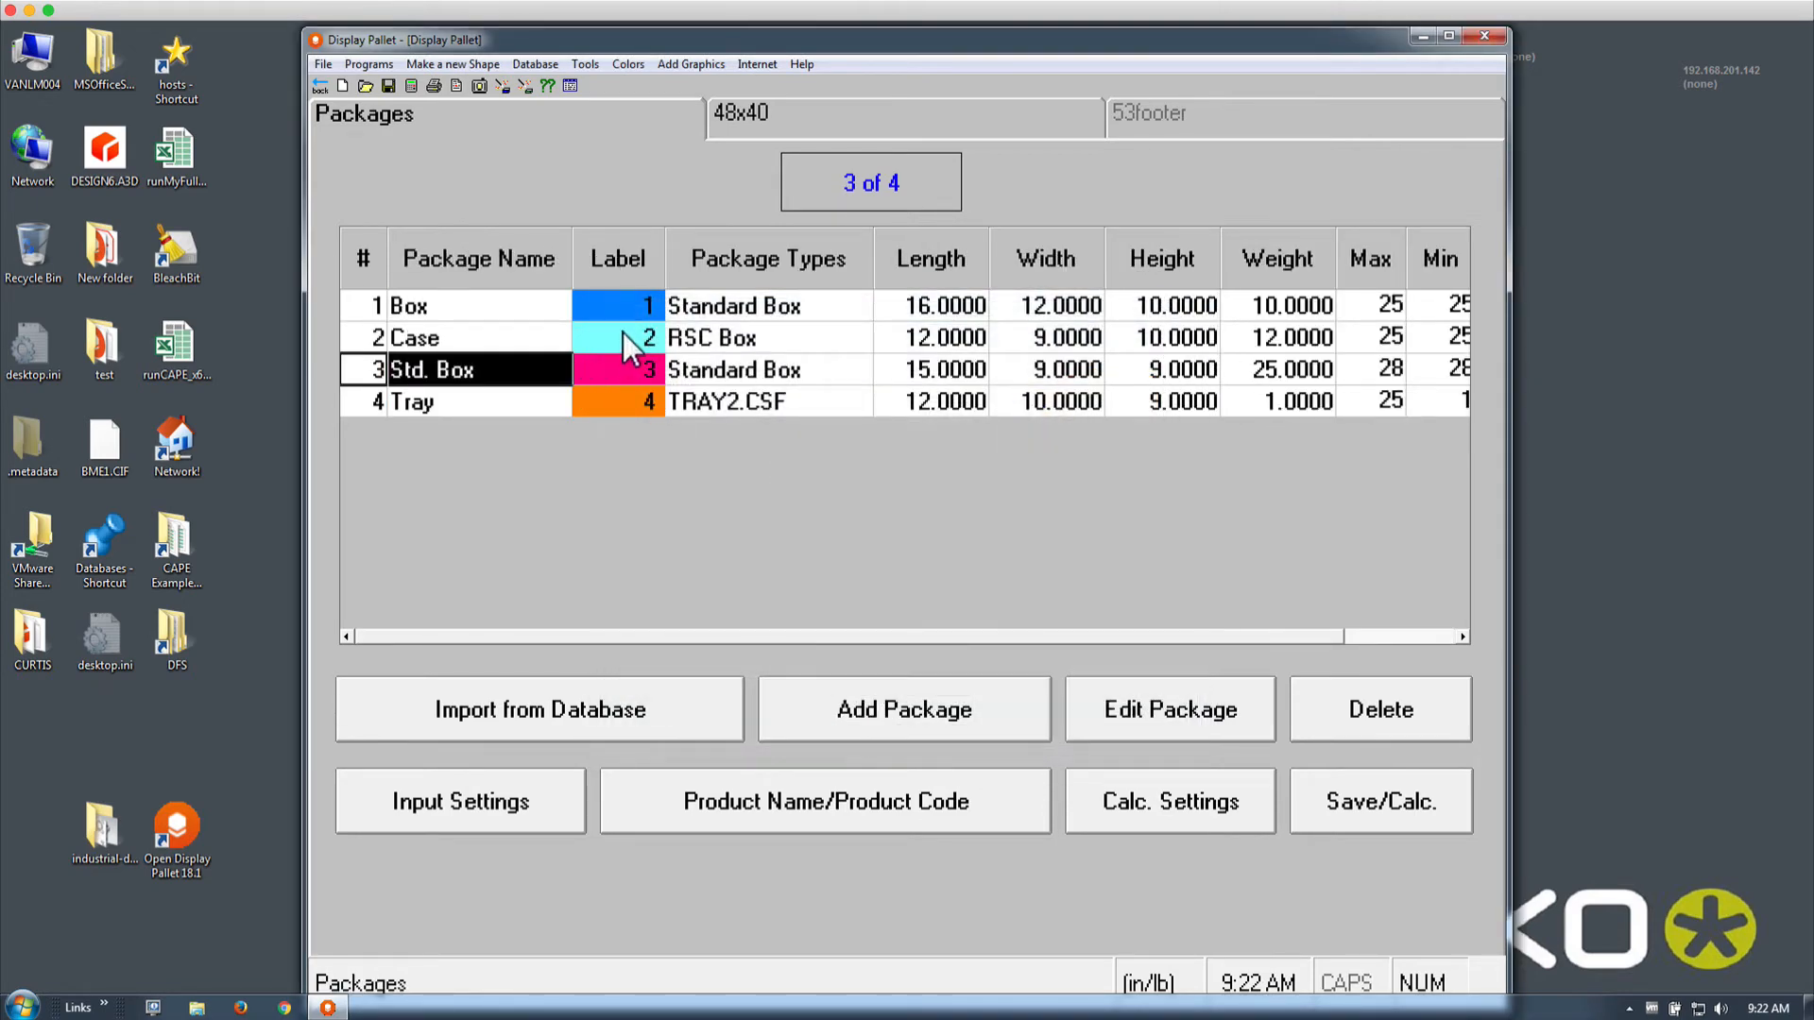
left_click(411, 85)
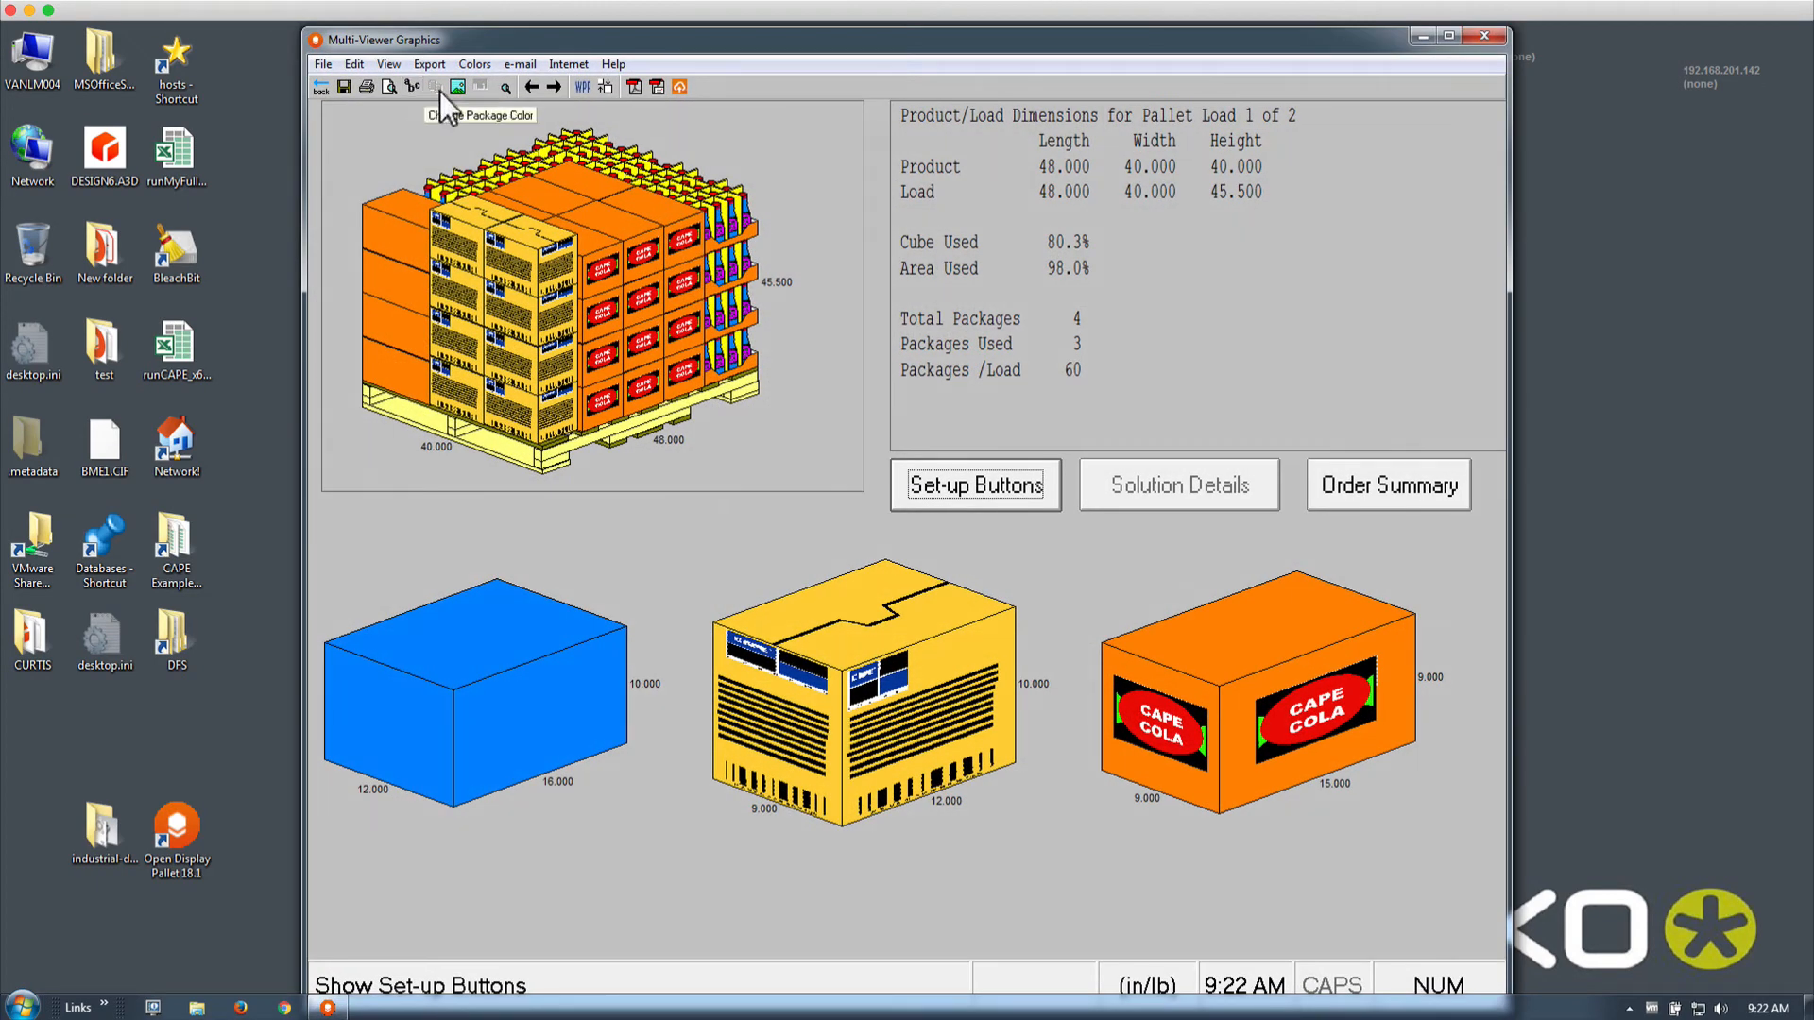
Compare pallet loads 1 and 2, then check Load 1's order report shows all 28 Std. Boxes loaded
left_click(556, 87)
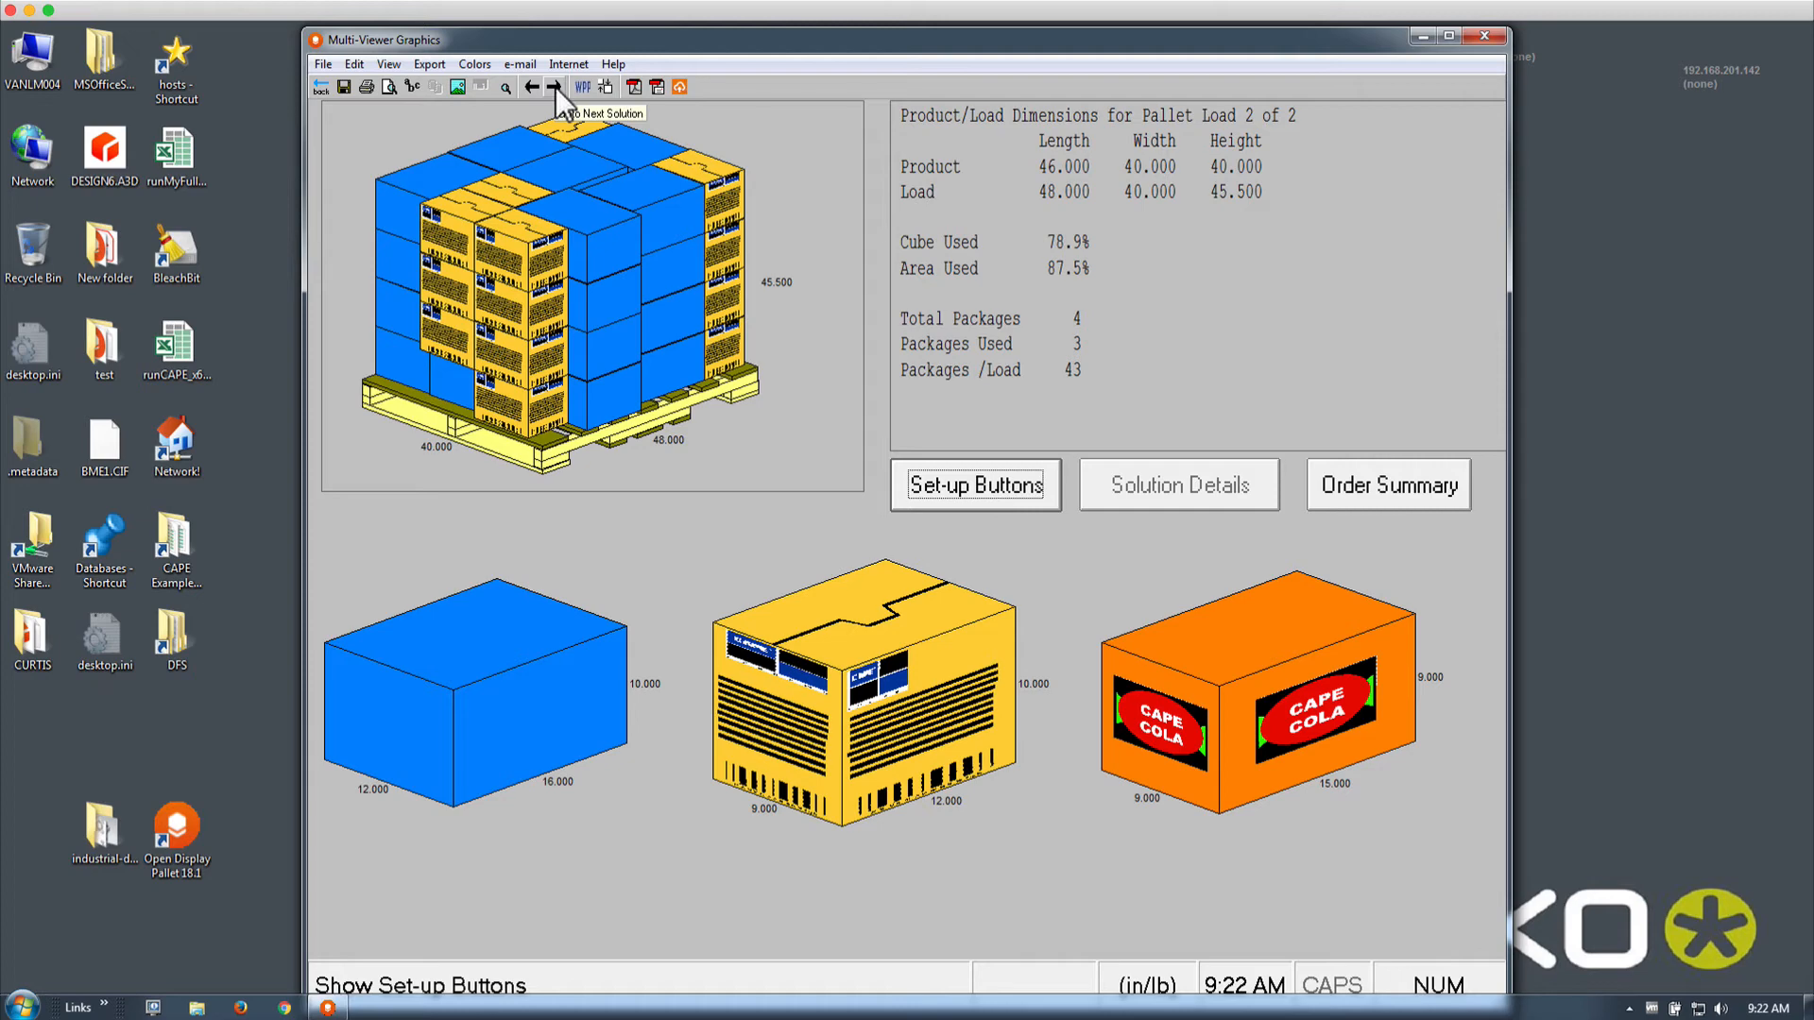
left_click(531, 87)
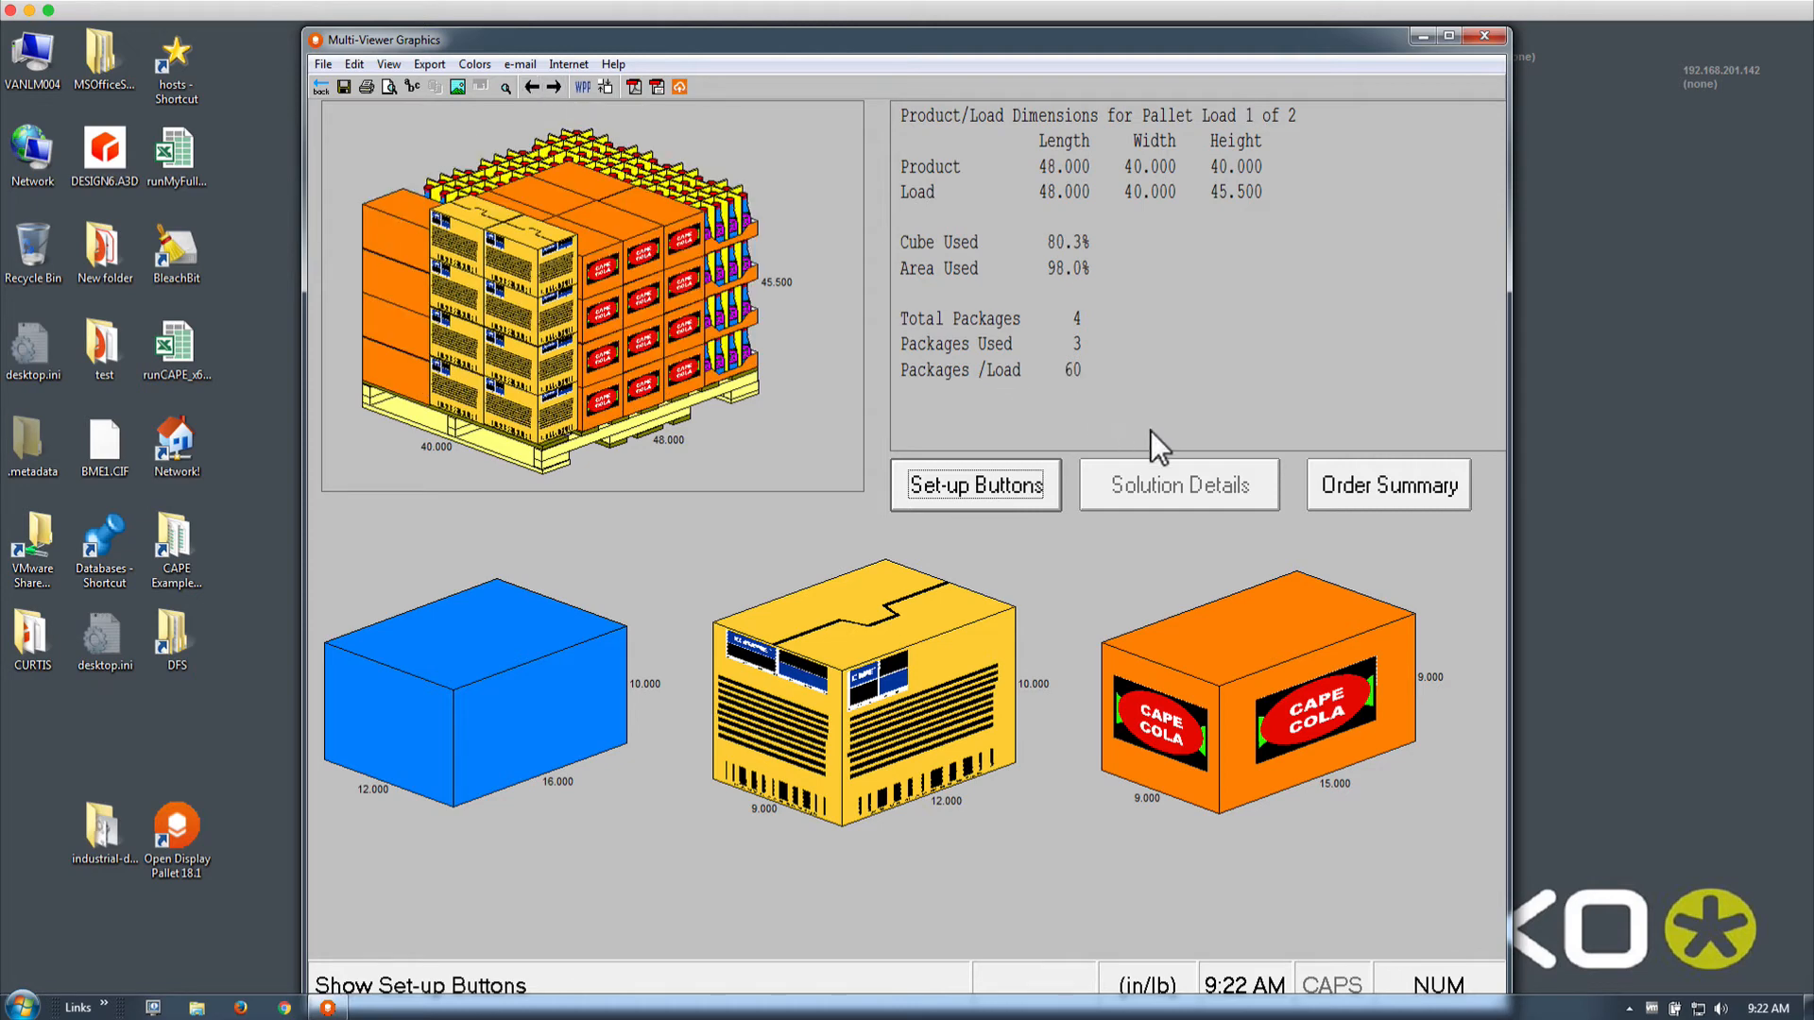
left_click(1398, 480)
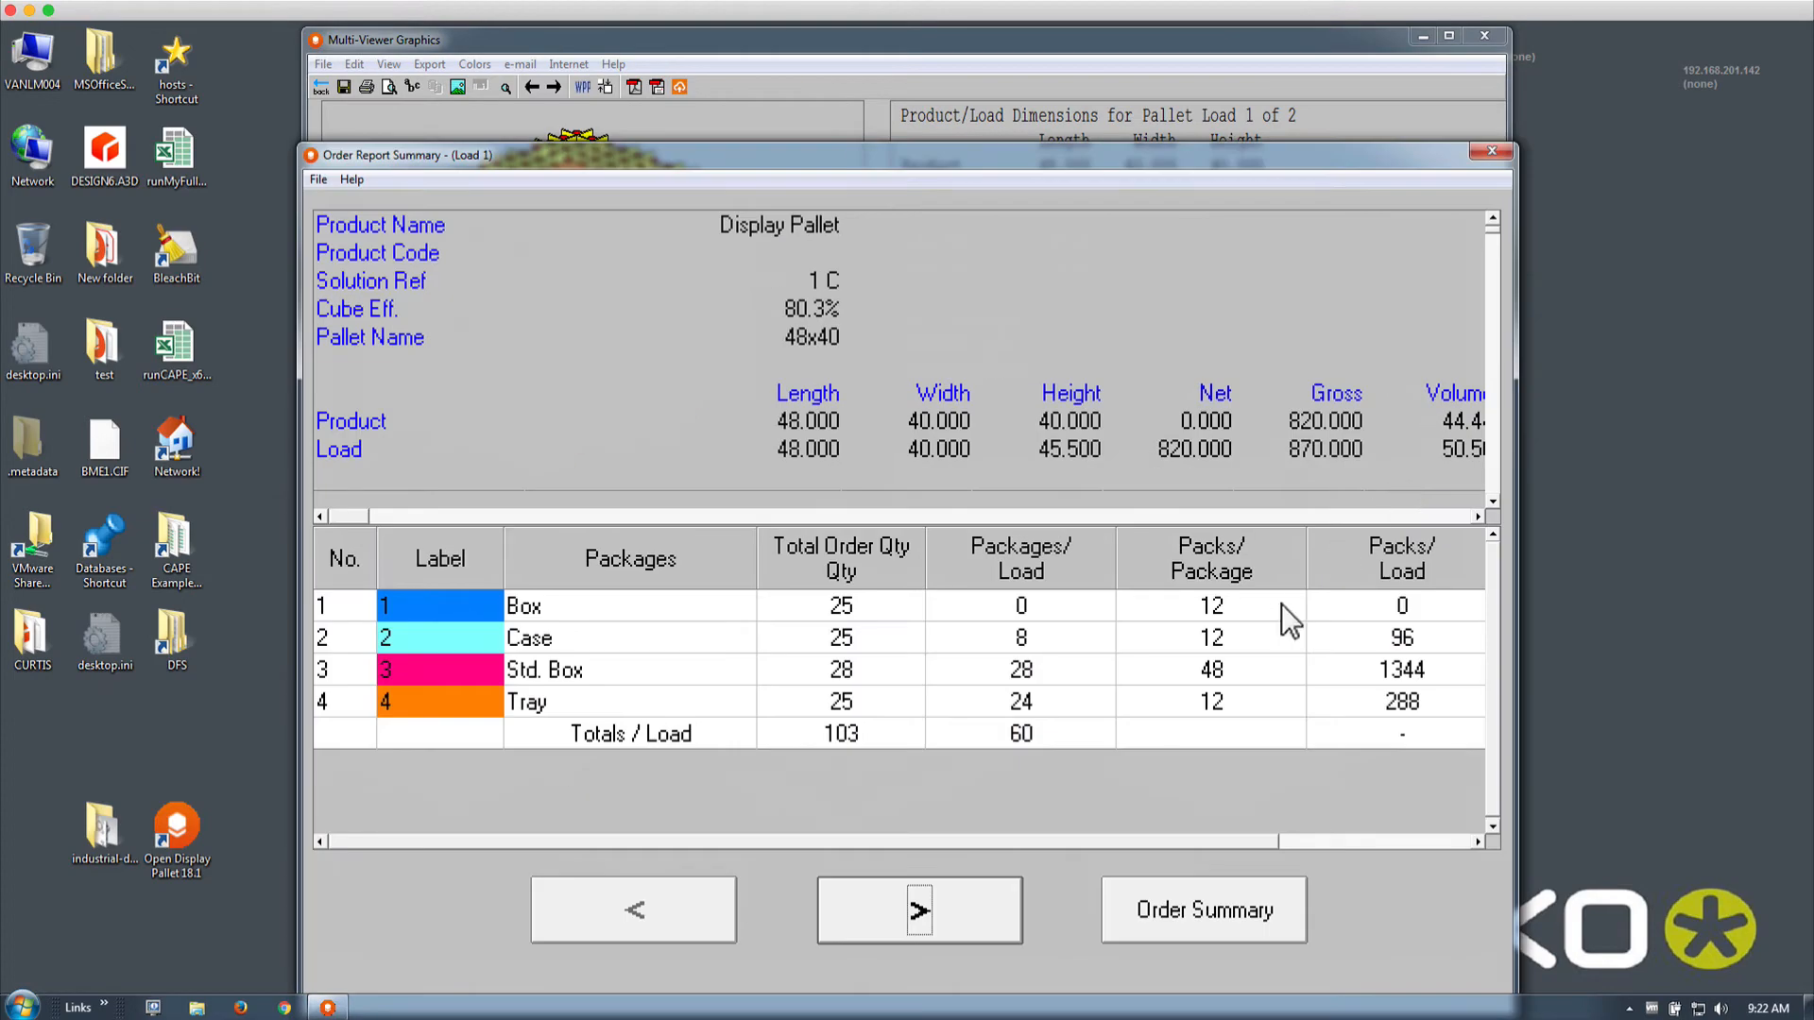
left_click(1034, 671)
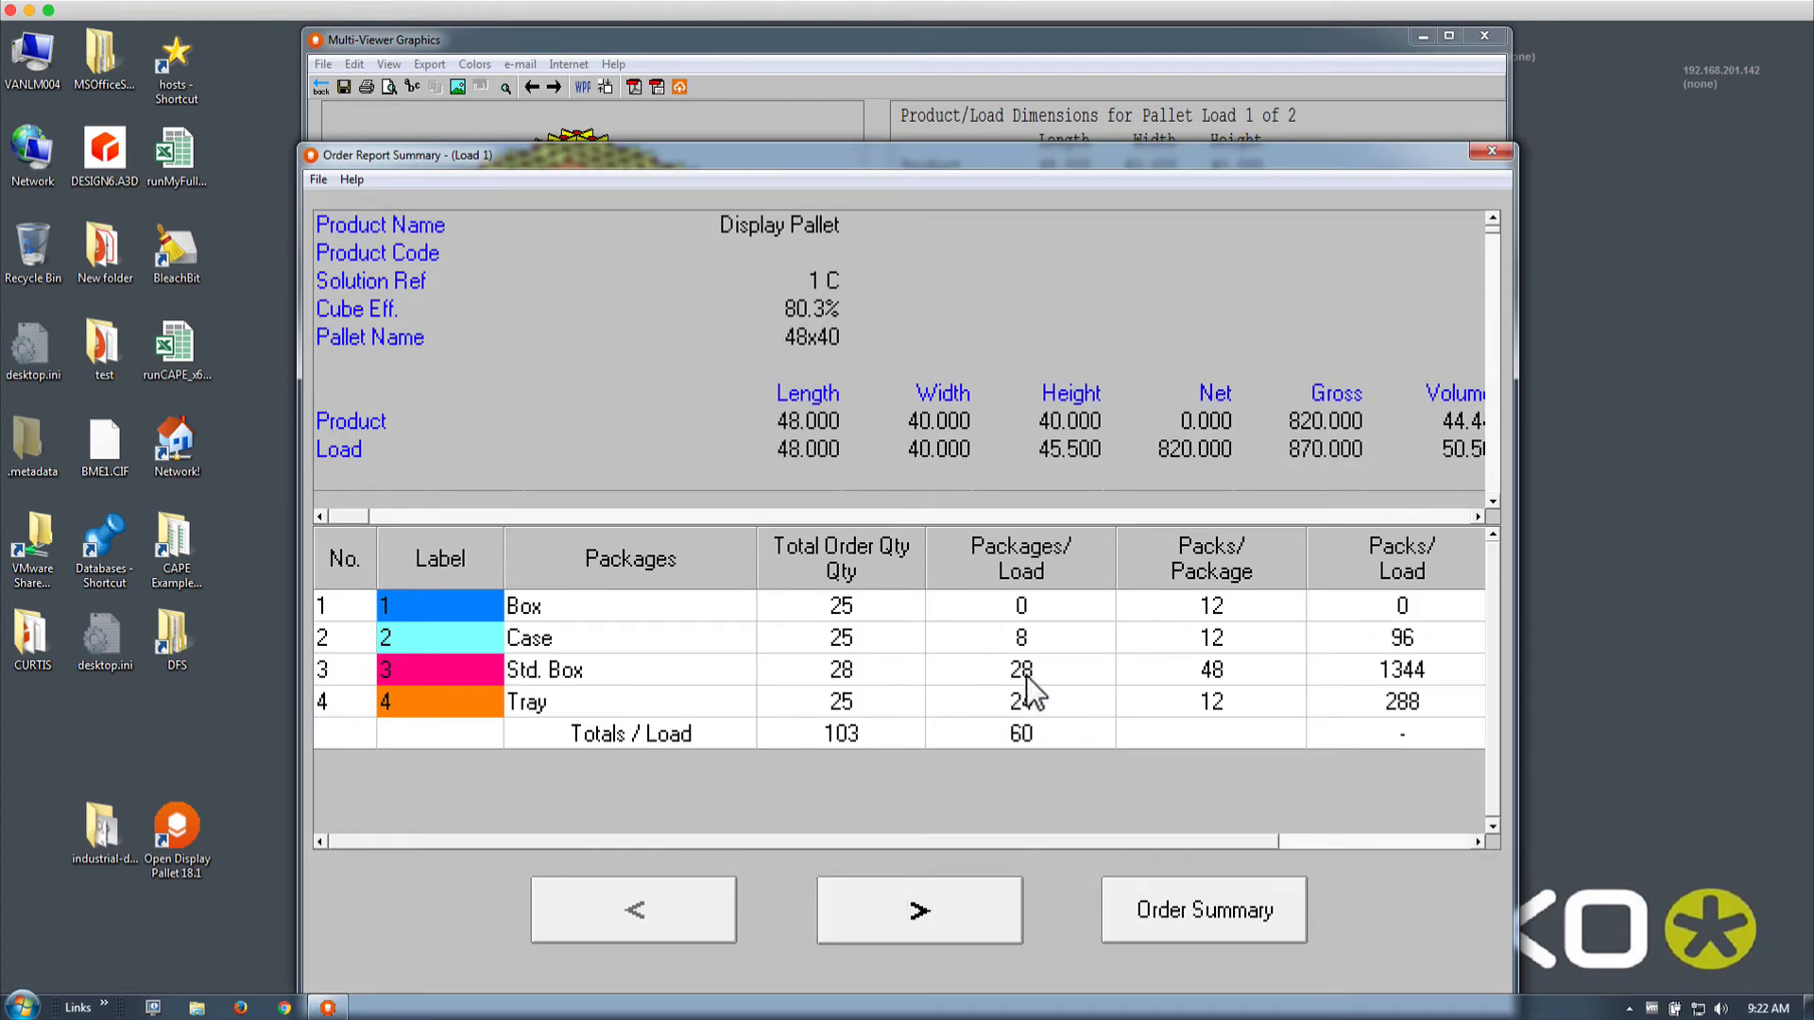
left_click(1490, 152)
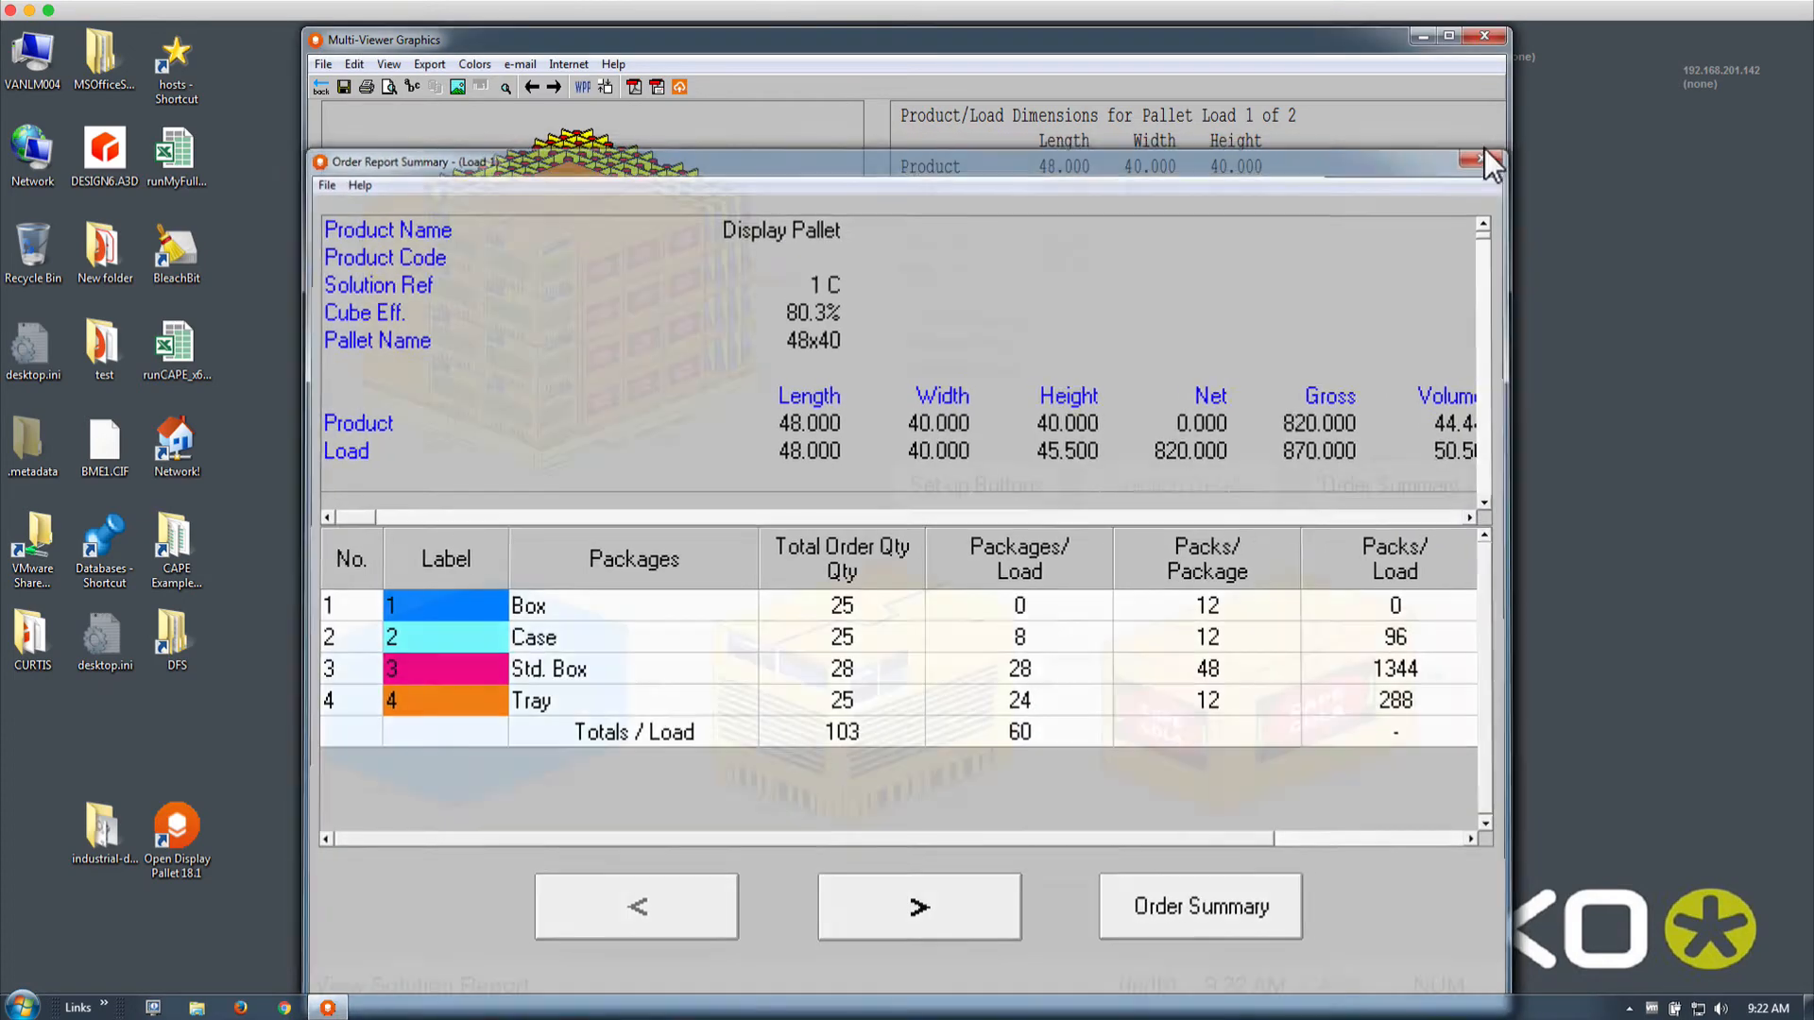
left_click(321, 86)
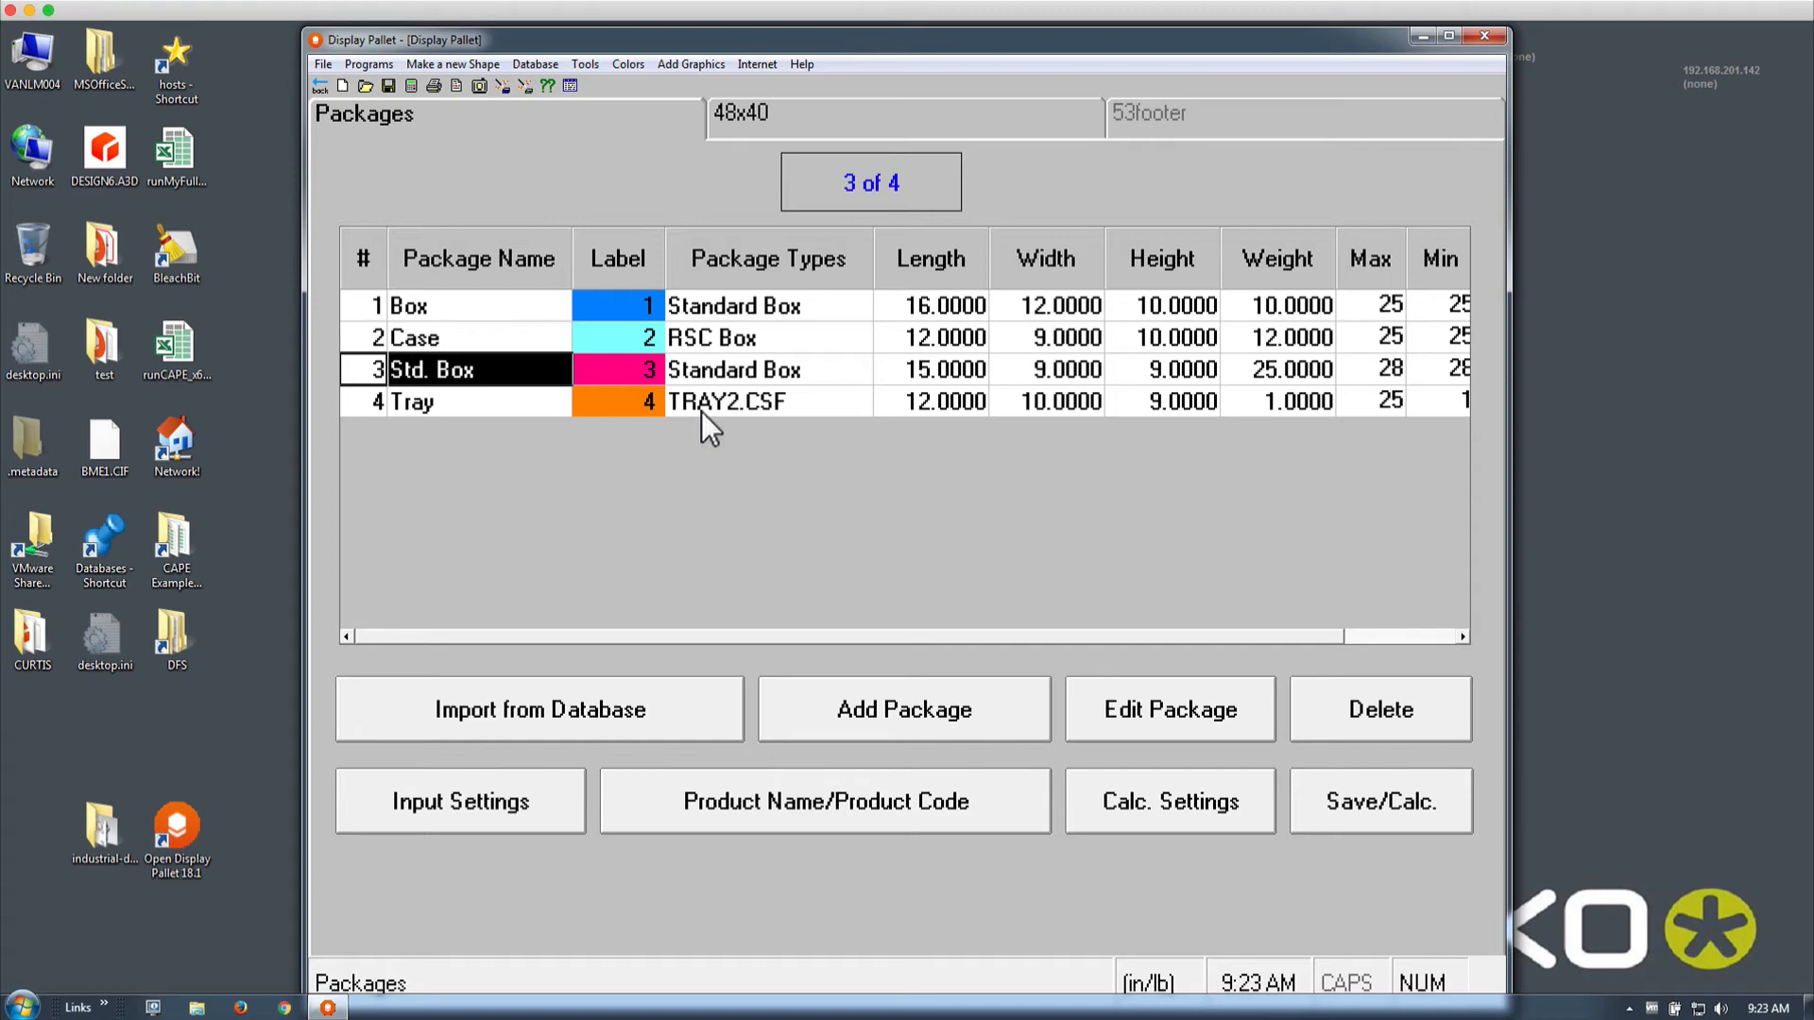
In Calc. Settings, pick Order Fulfillment with the Layer Algorithm and No Loading Restrictions
left_click(1212, 798)
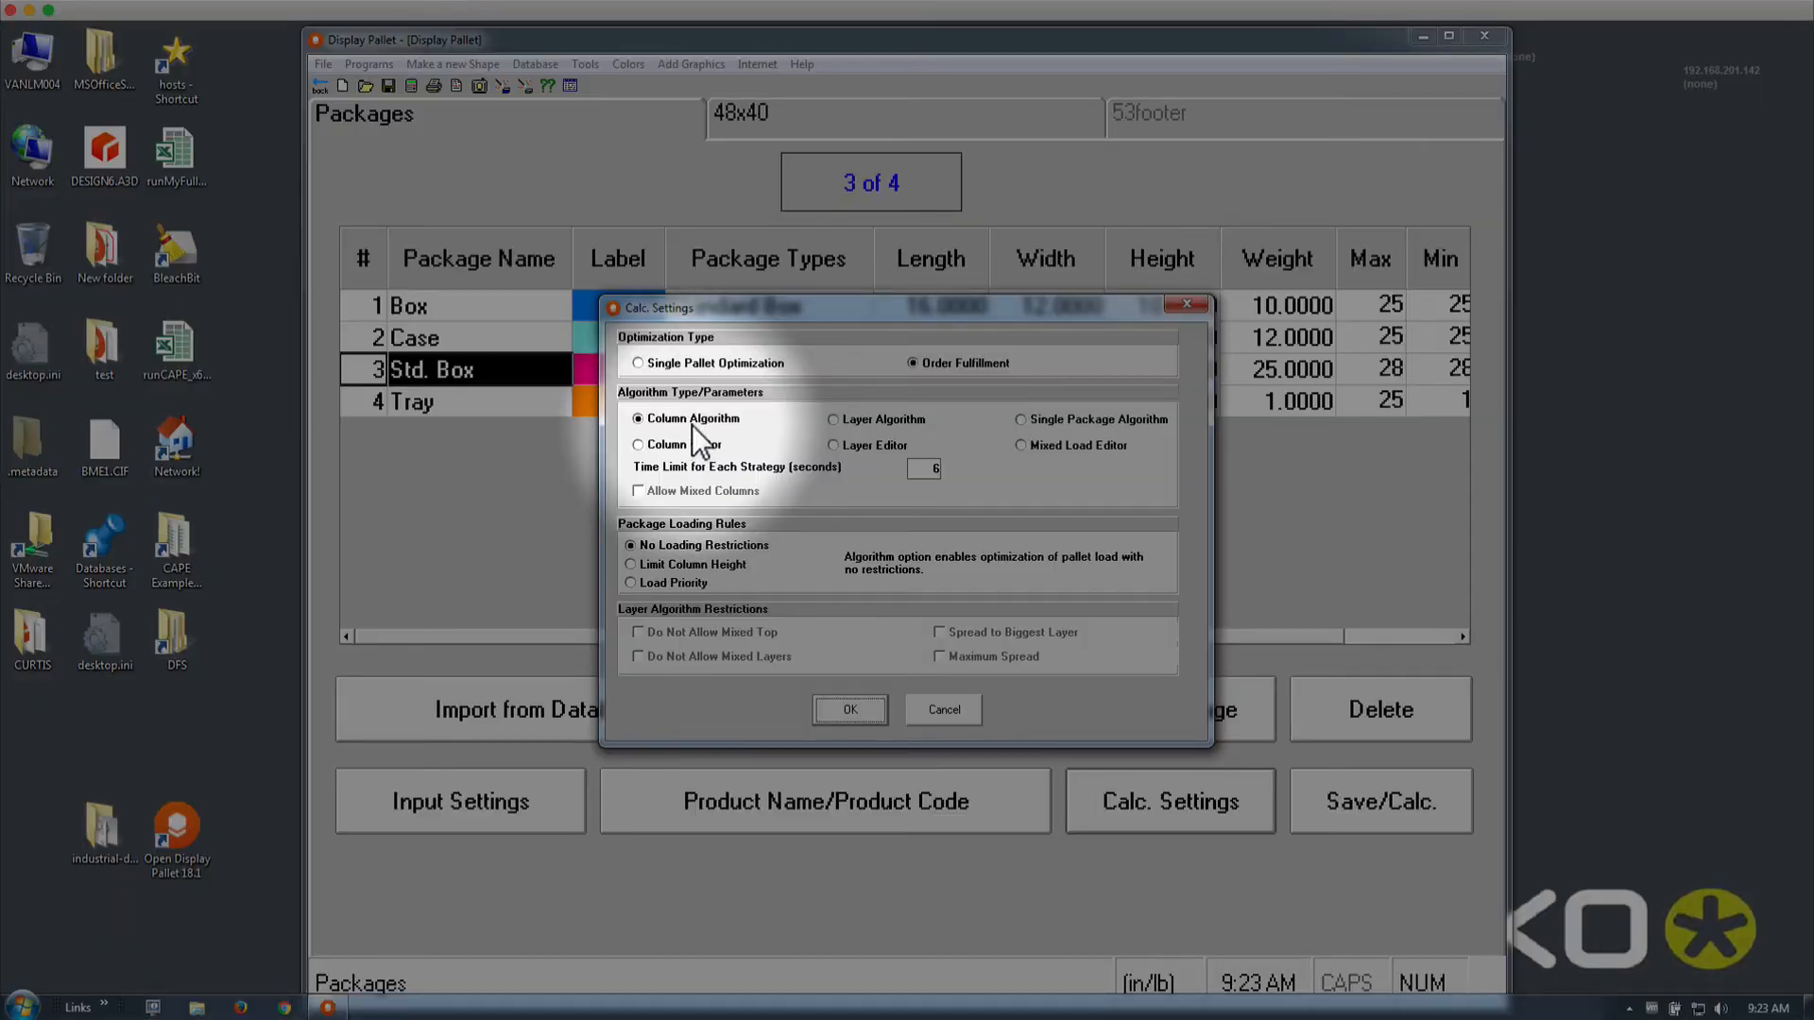
left_click(835, 421)
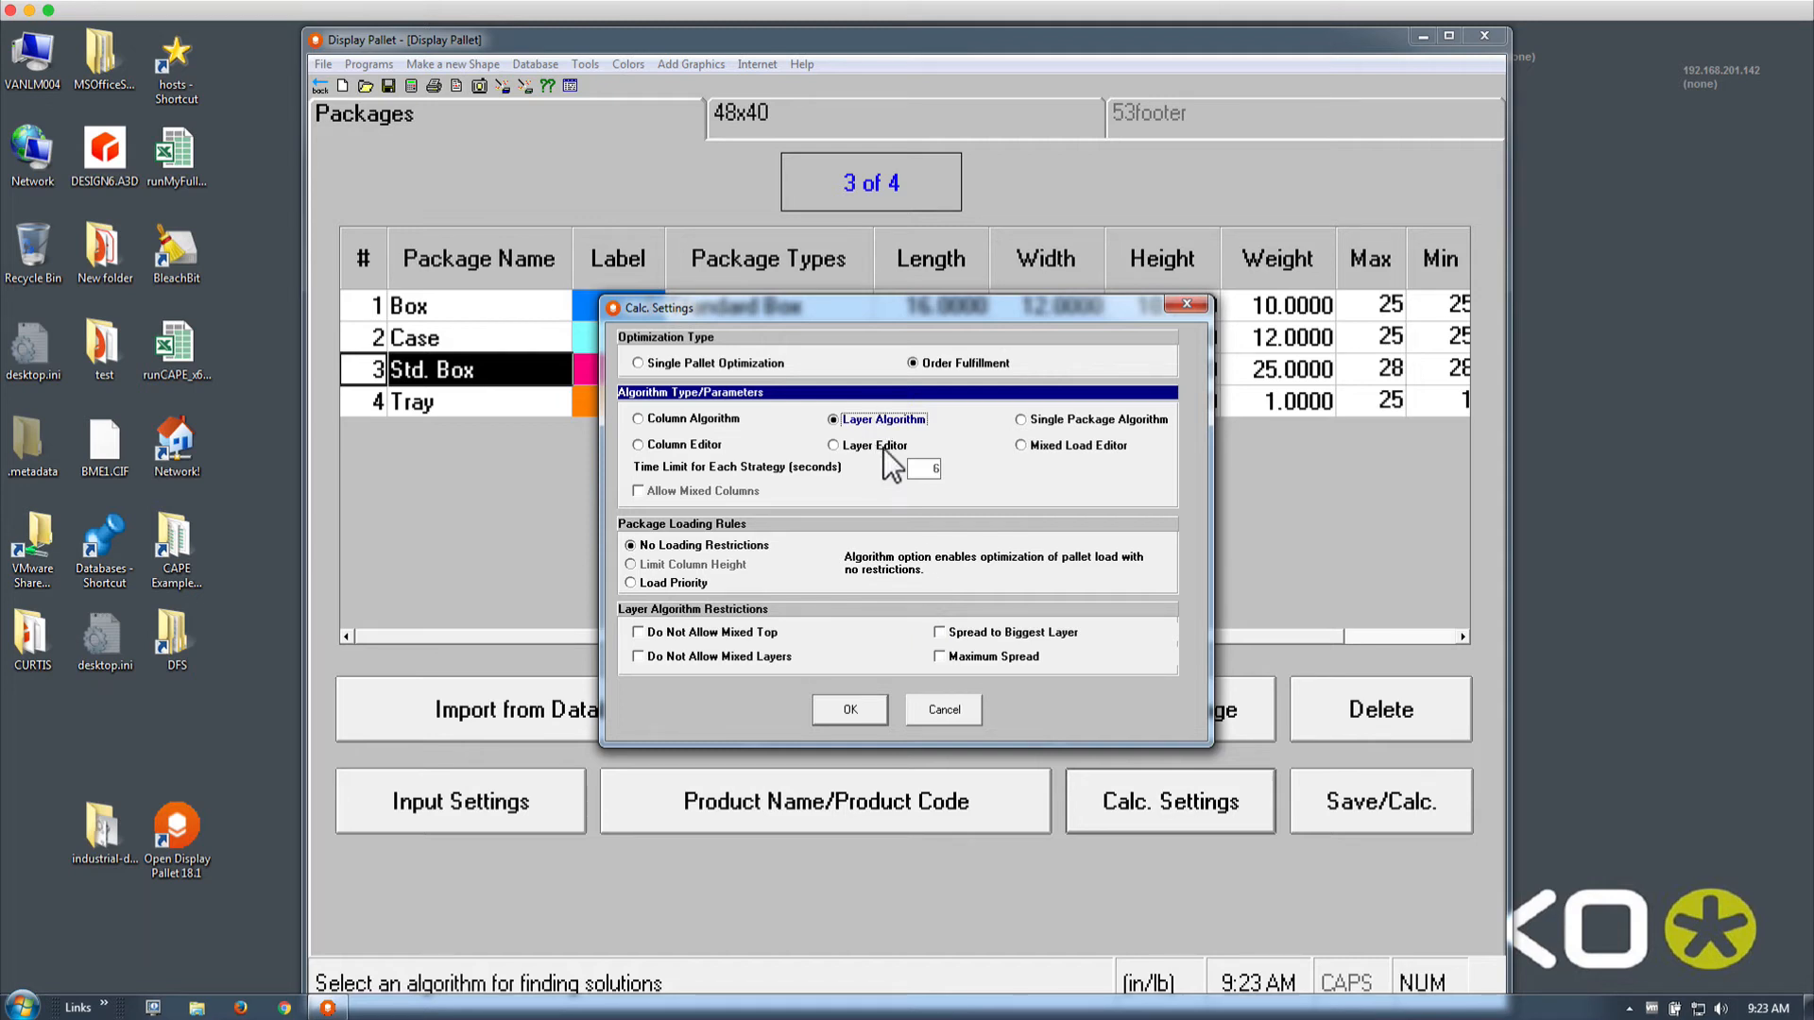
left_click(850, 707)
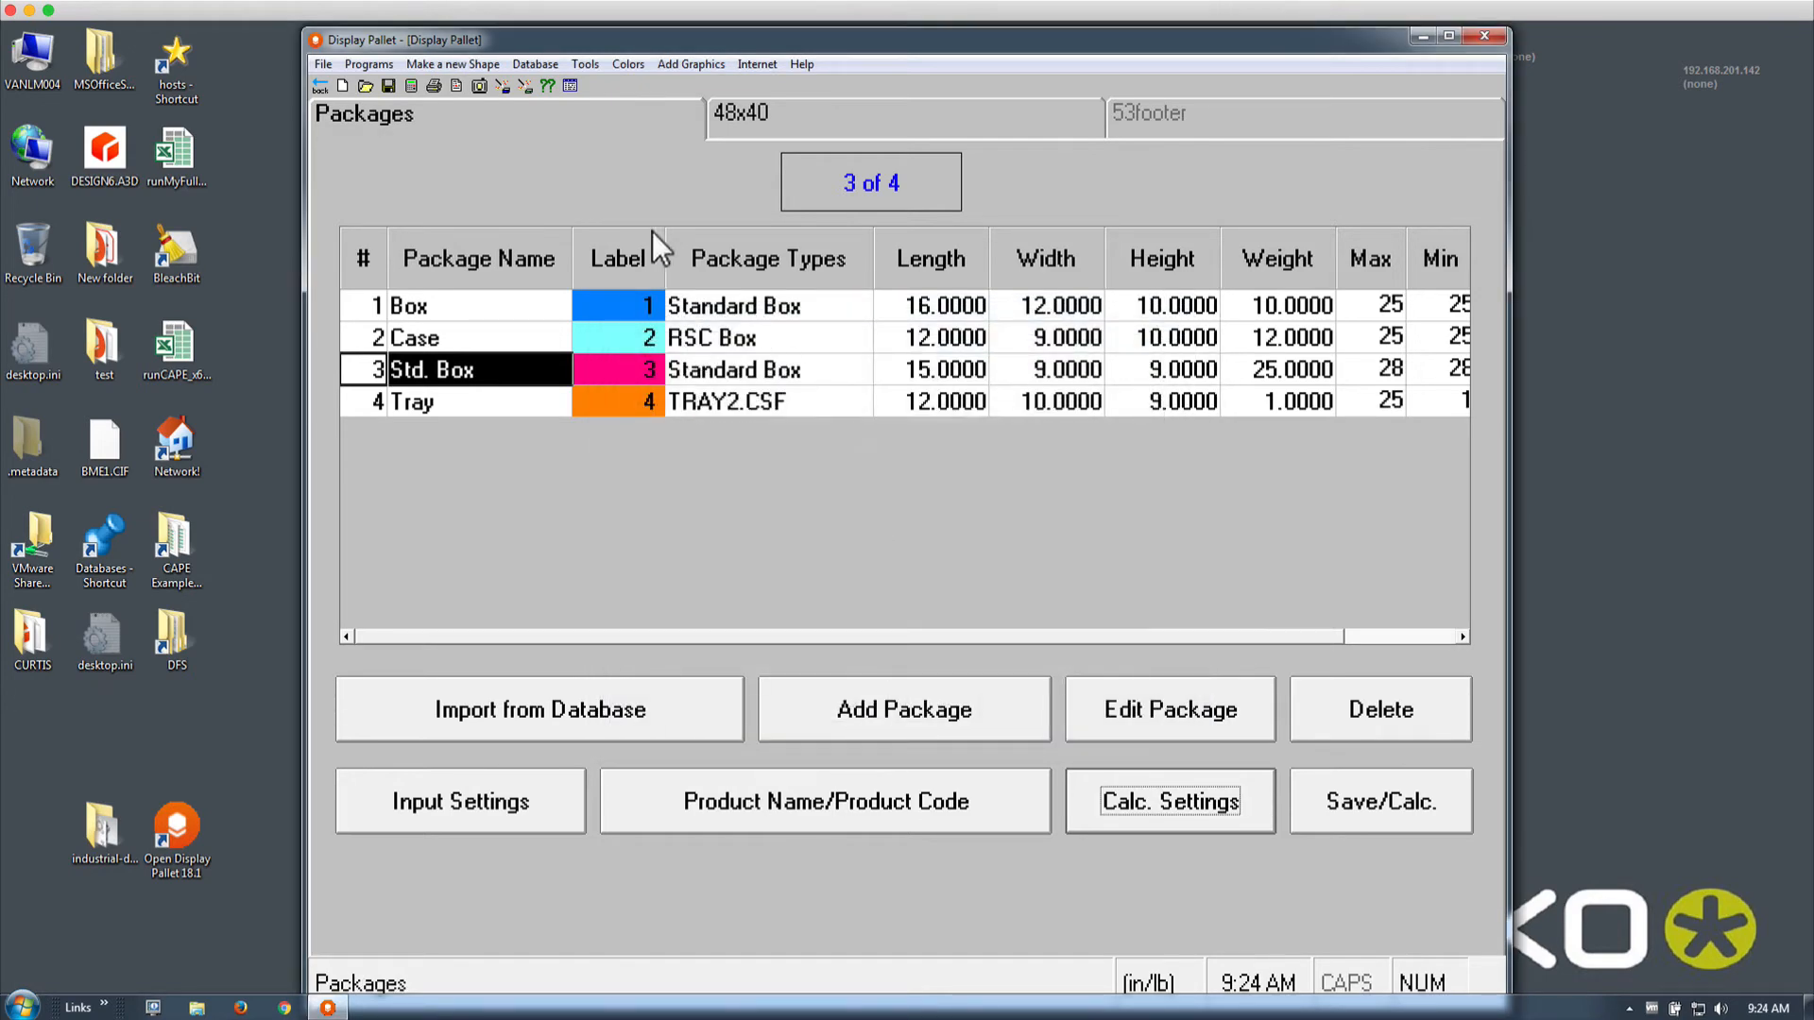
Run the Layer Algorithm calculation and review all three pallet loads, the third using 2.8% cube
left_click(411, 86)
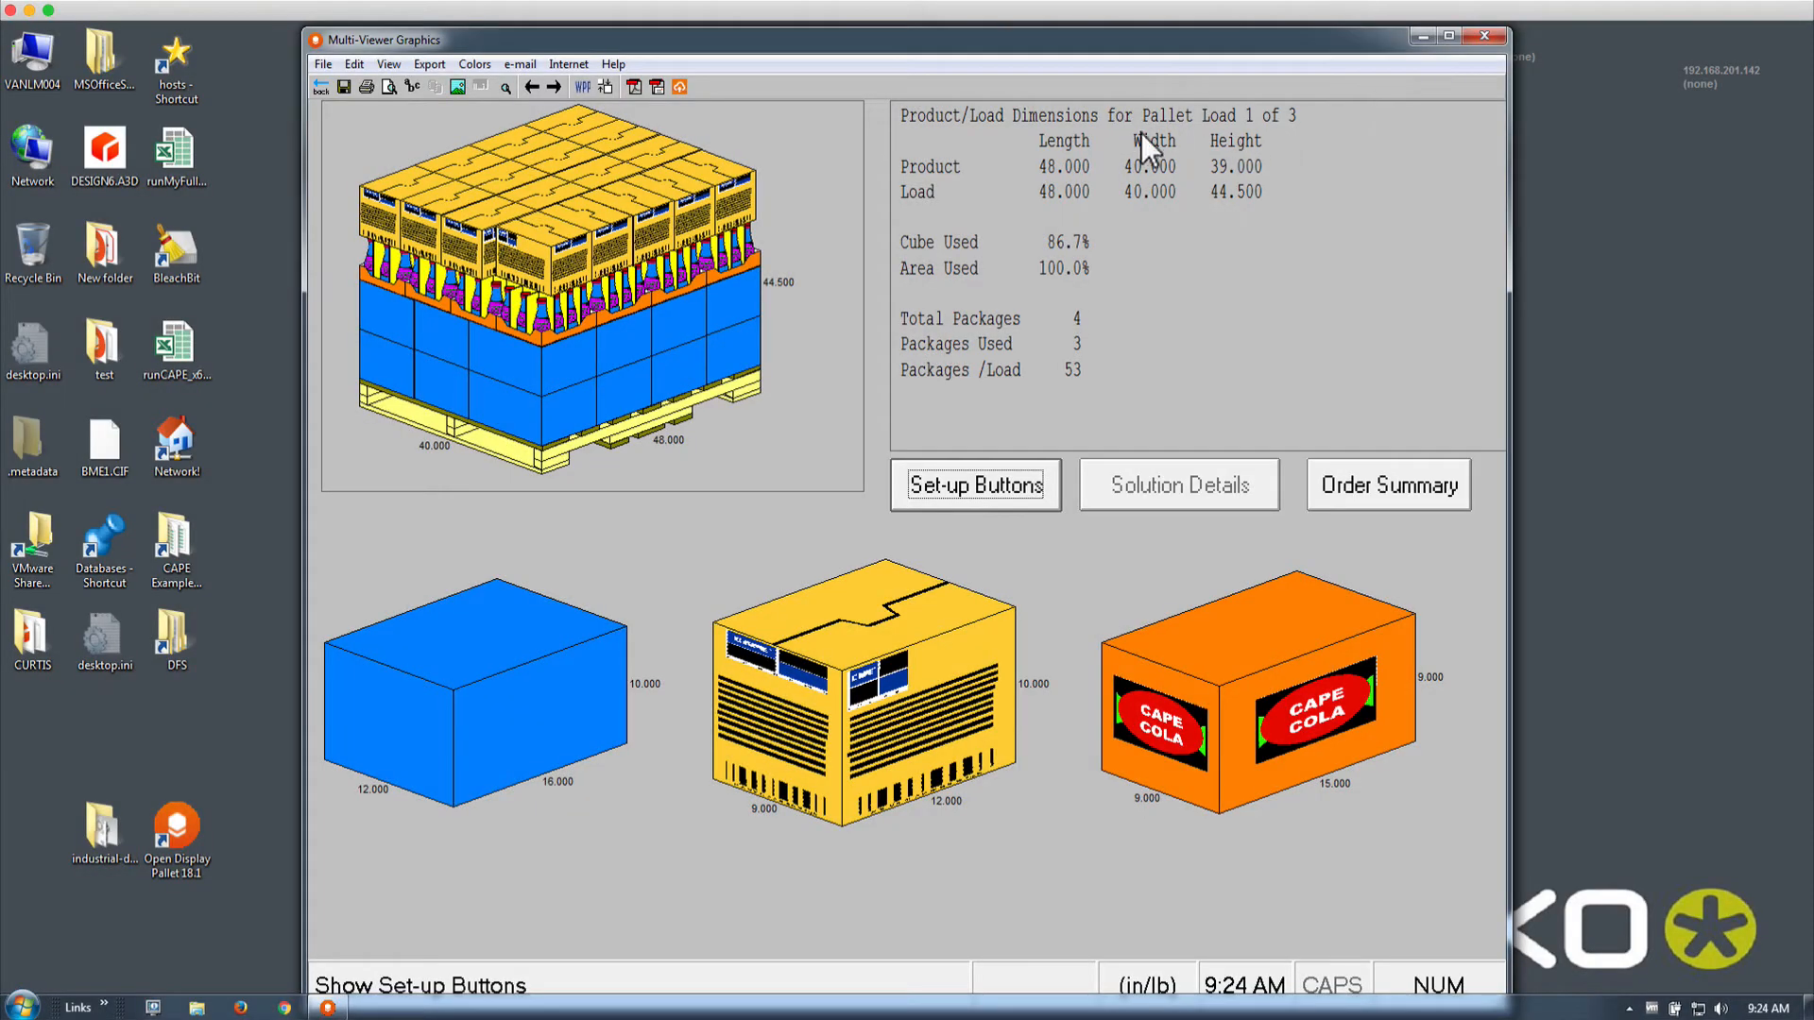
left_click(556, 88)
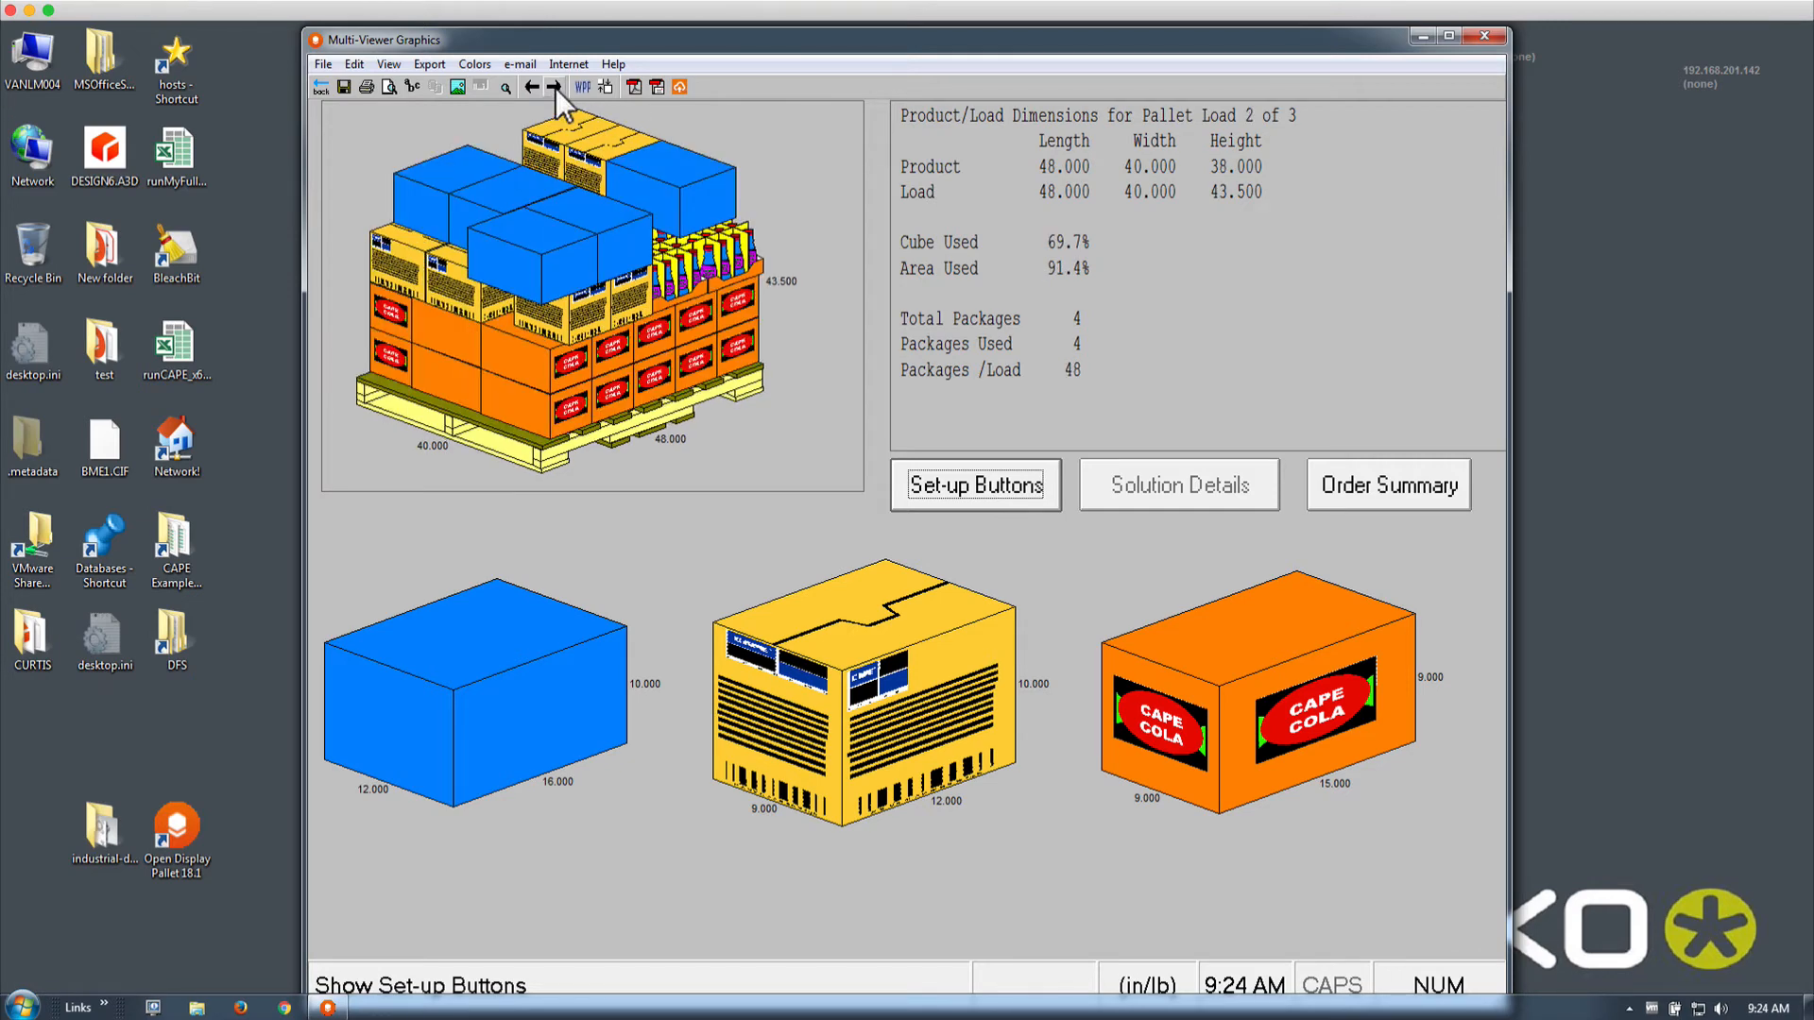
left_click(555, 88)
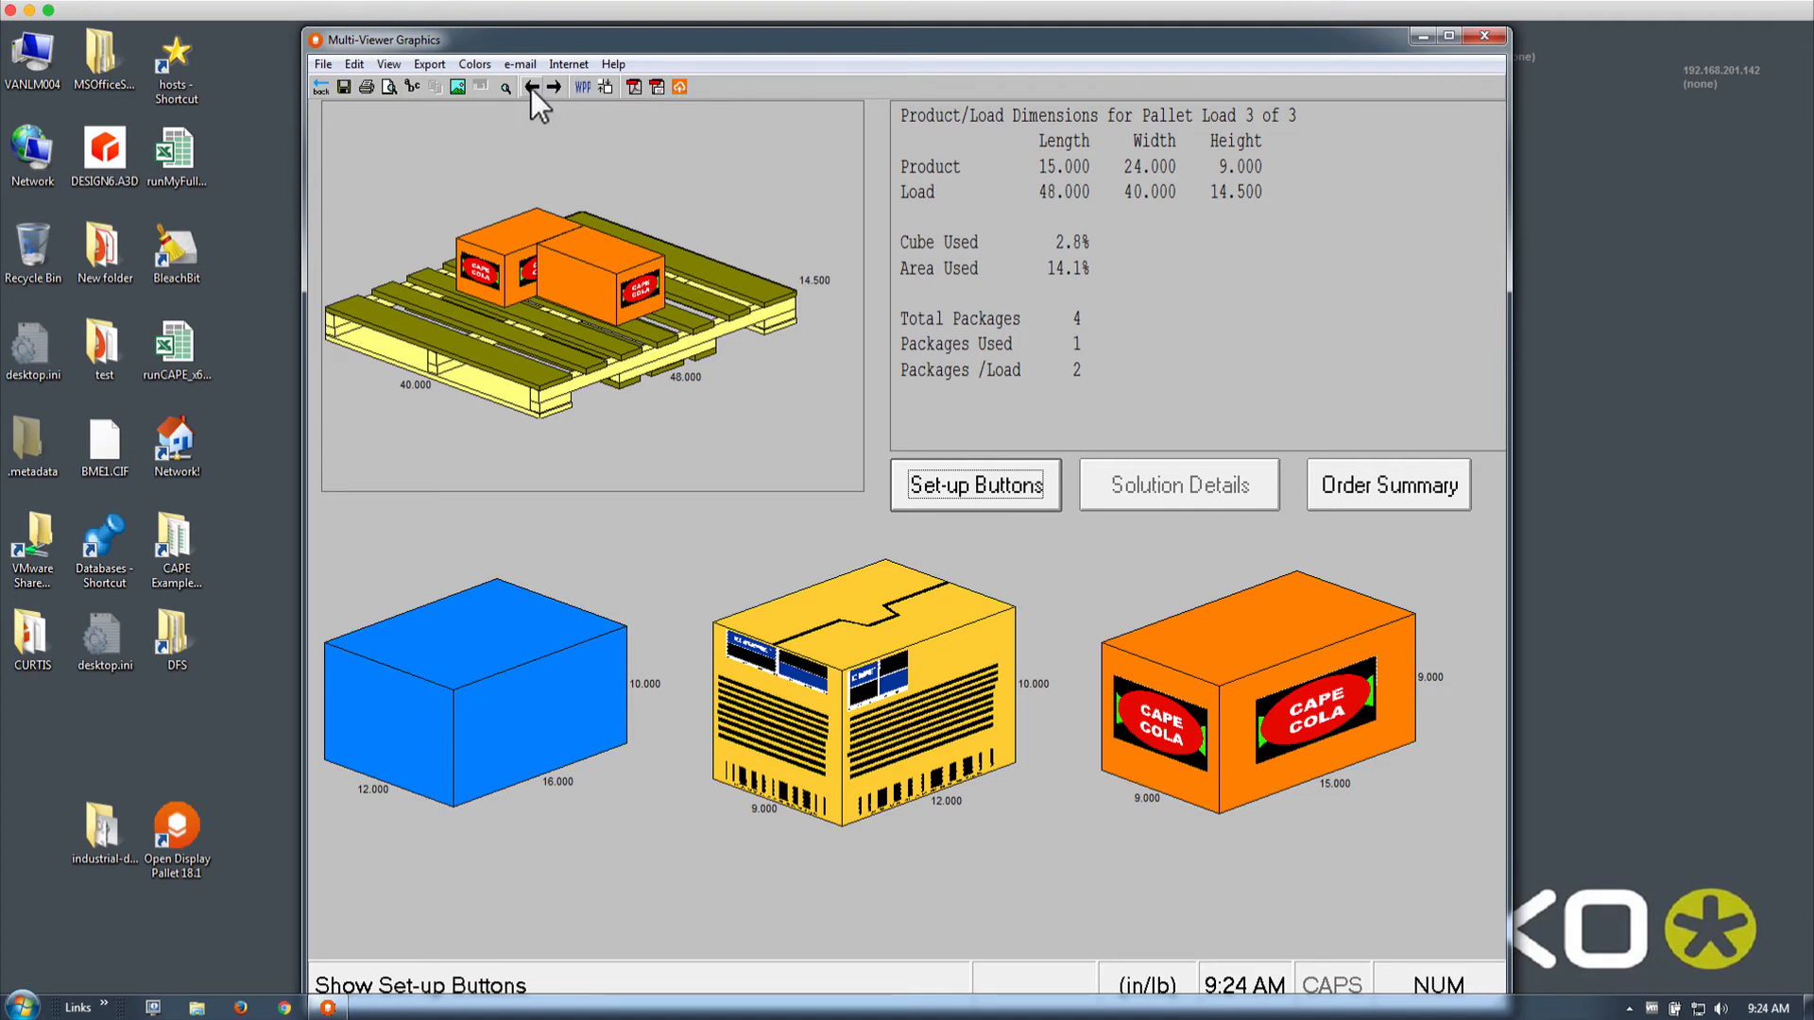
left_click(325, 87)
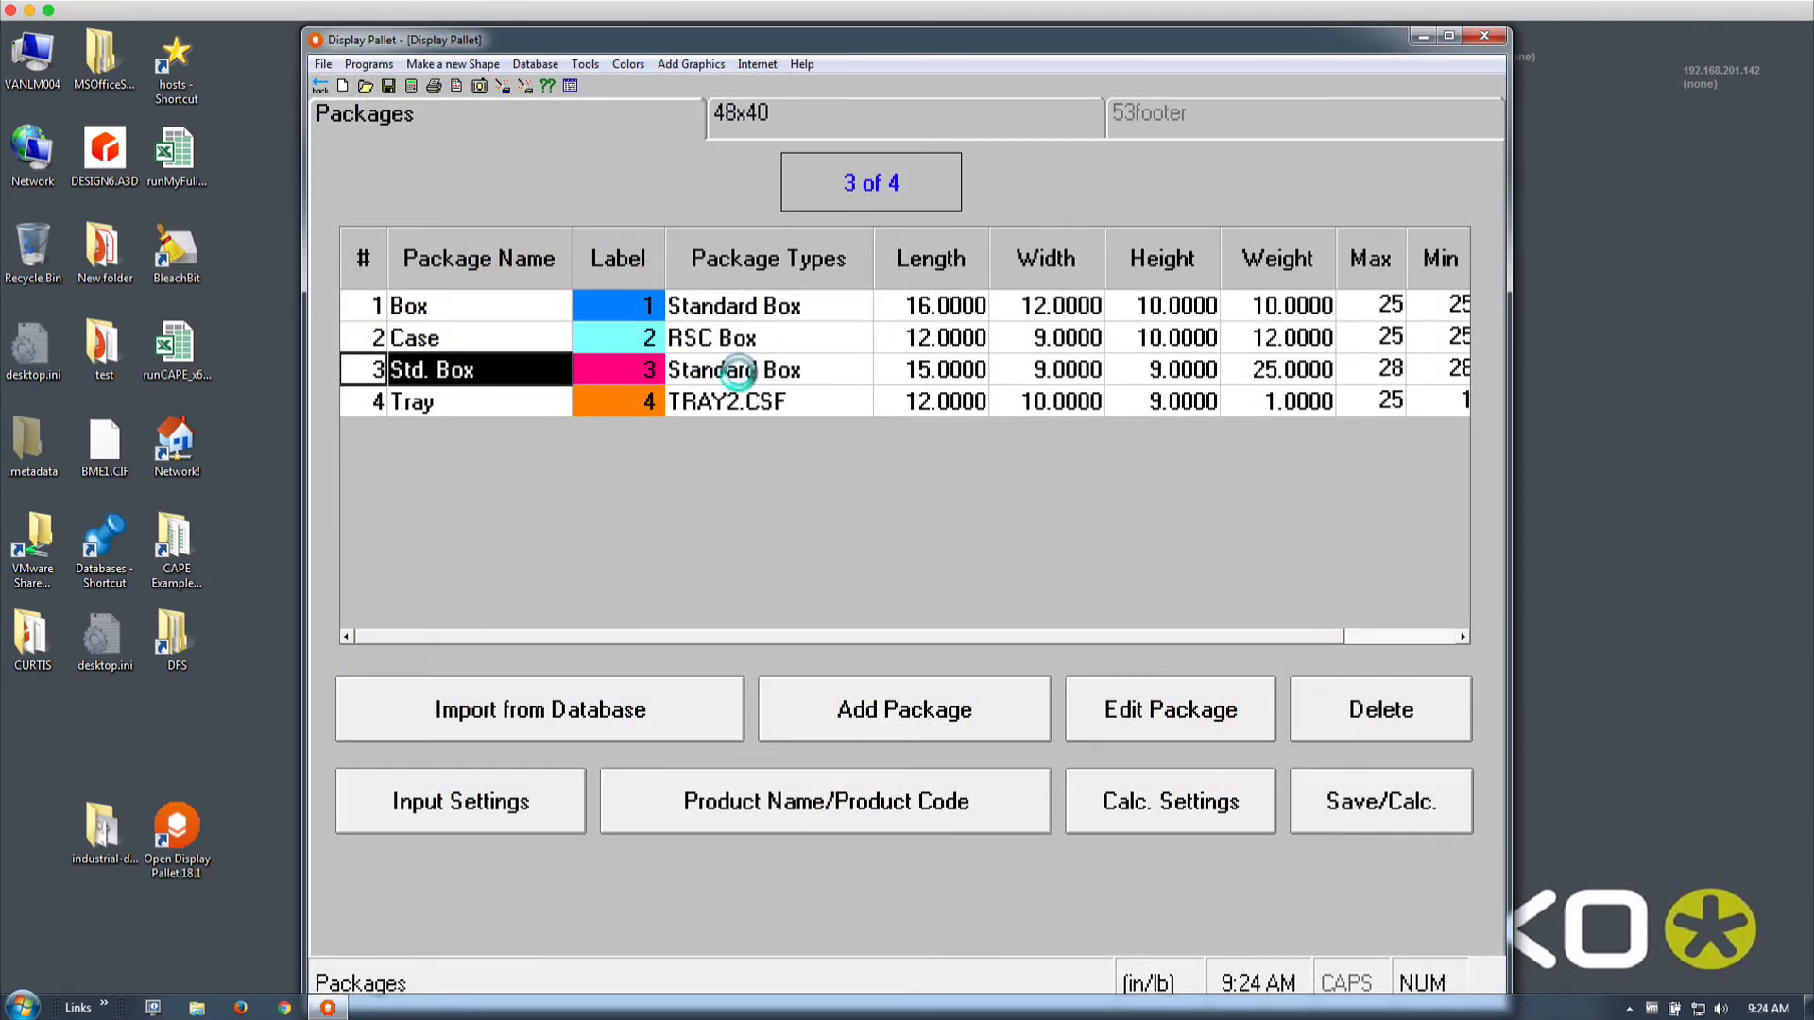
Change the Std. Box package's Quantity Allowed from 28 to 26
double_click(739, 376)
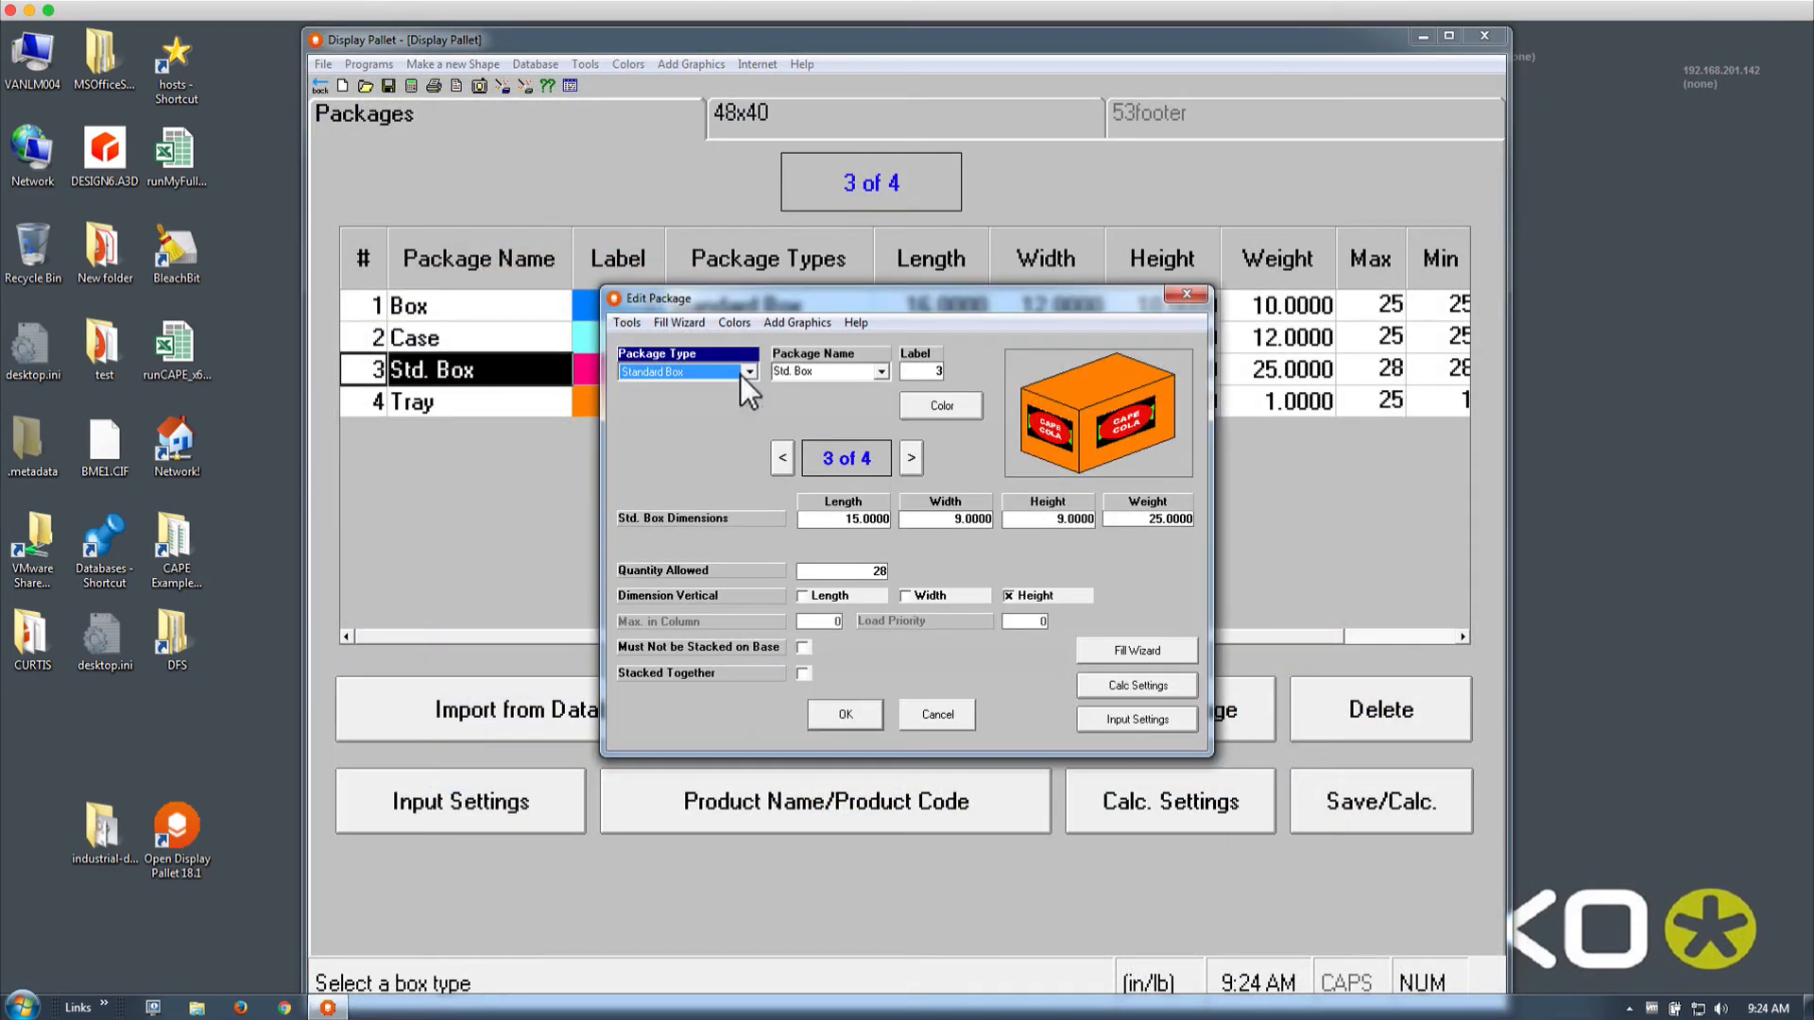
left_click(877, 570)
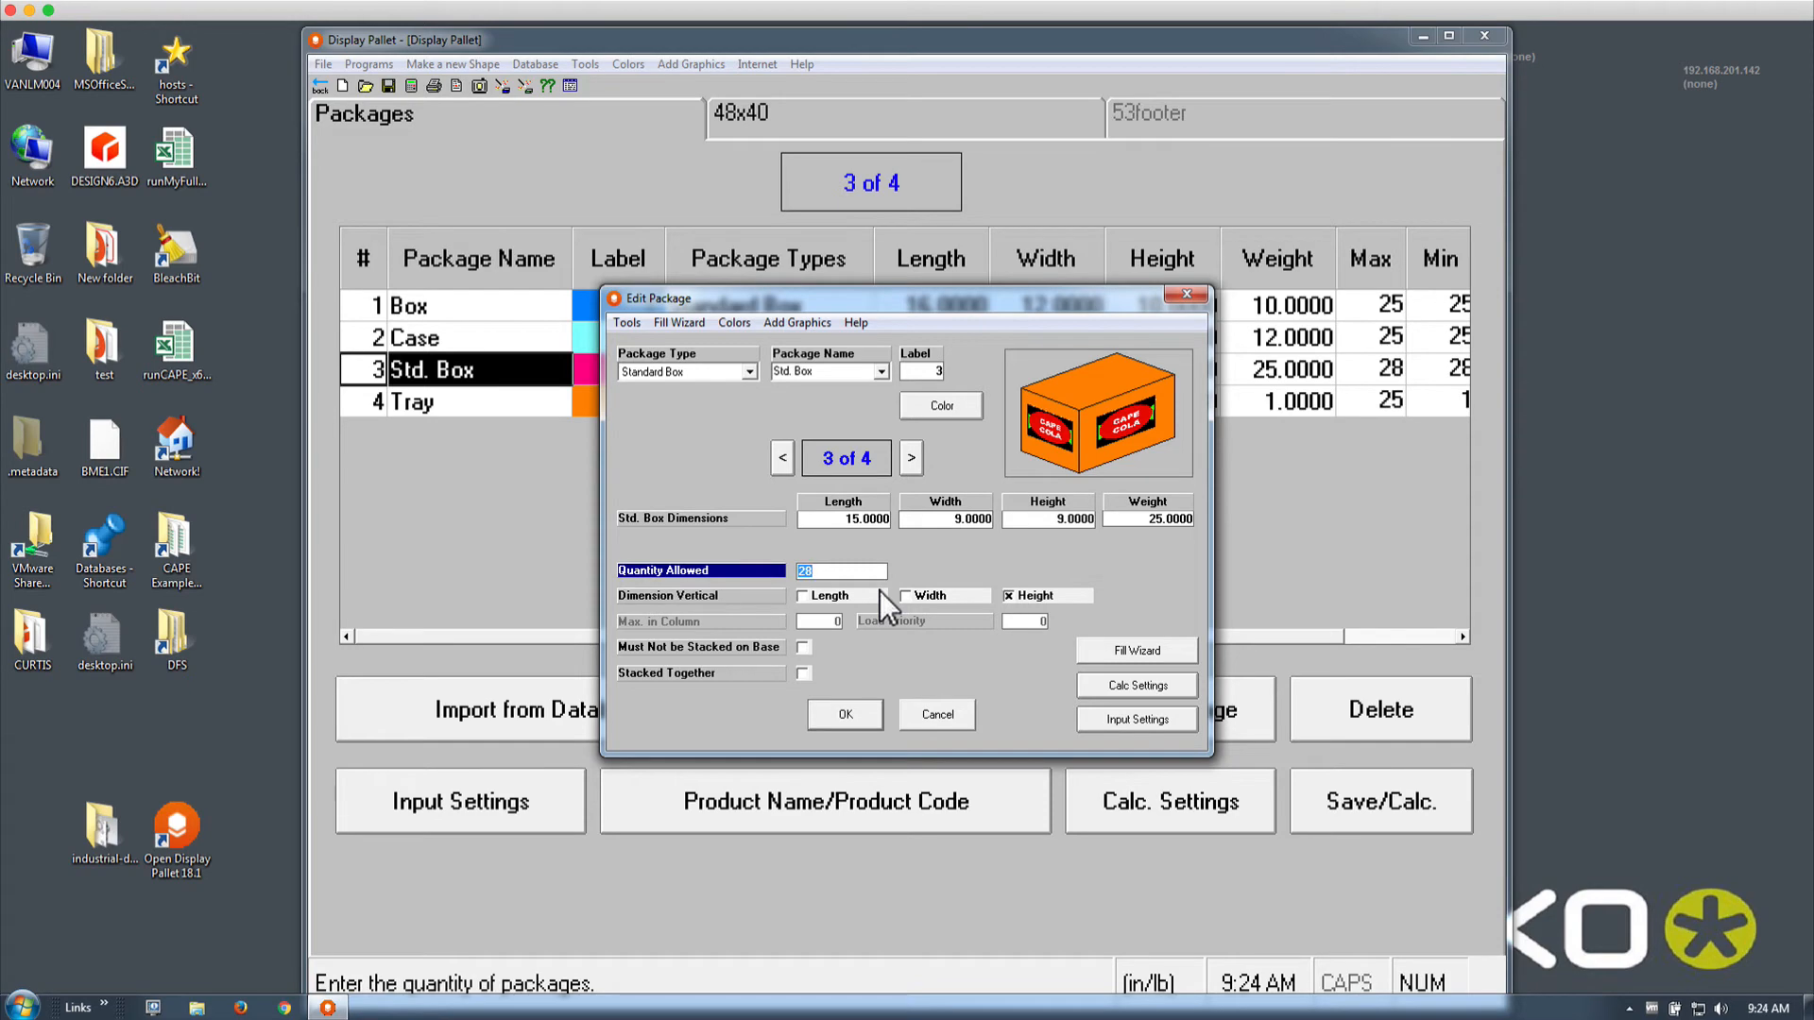
type("26")
left_click(854, 708)
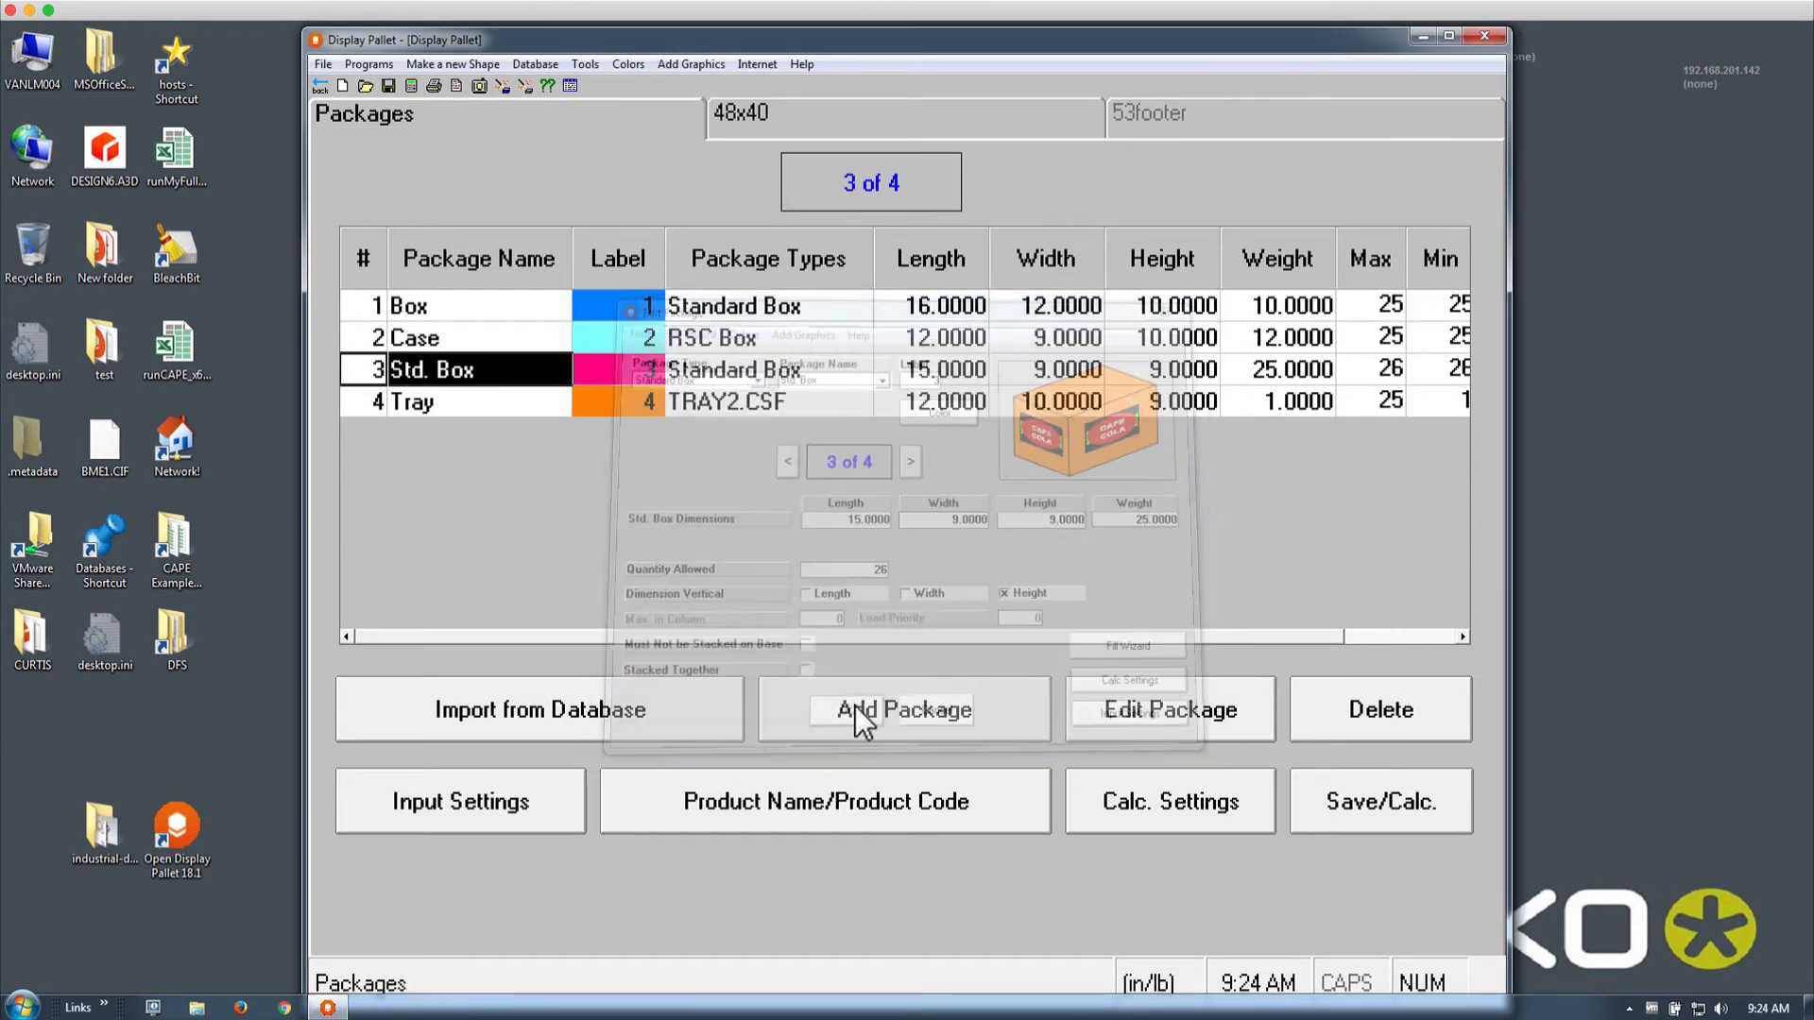
Recalculate and review the two resulting pallet loads at 86.7% and 69.7% cube used
left_click(413, 87)
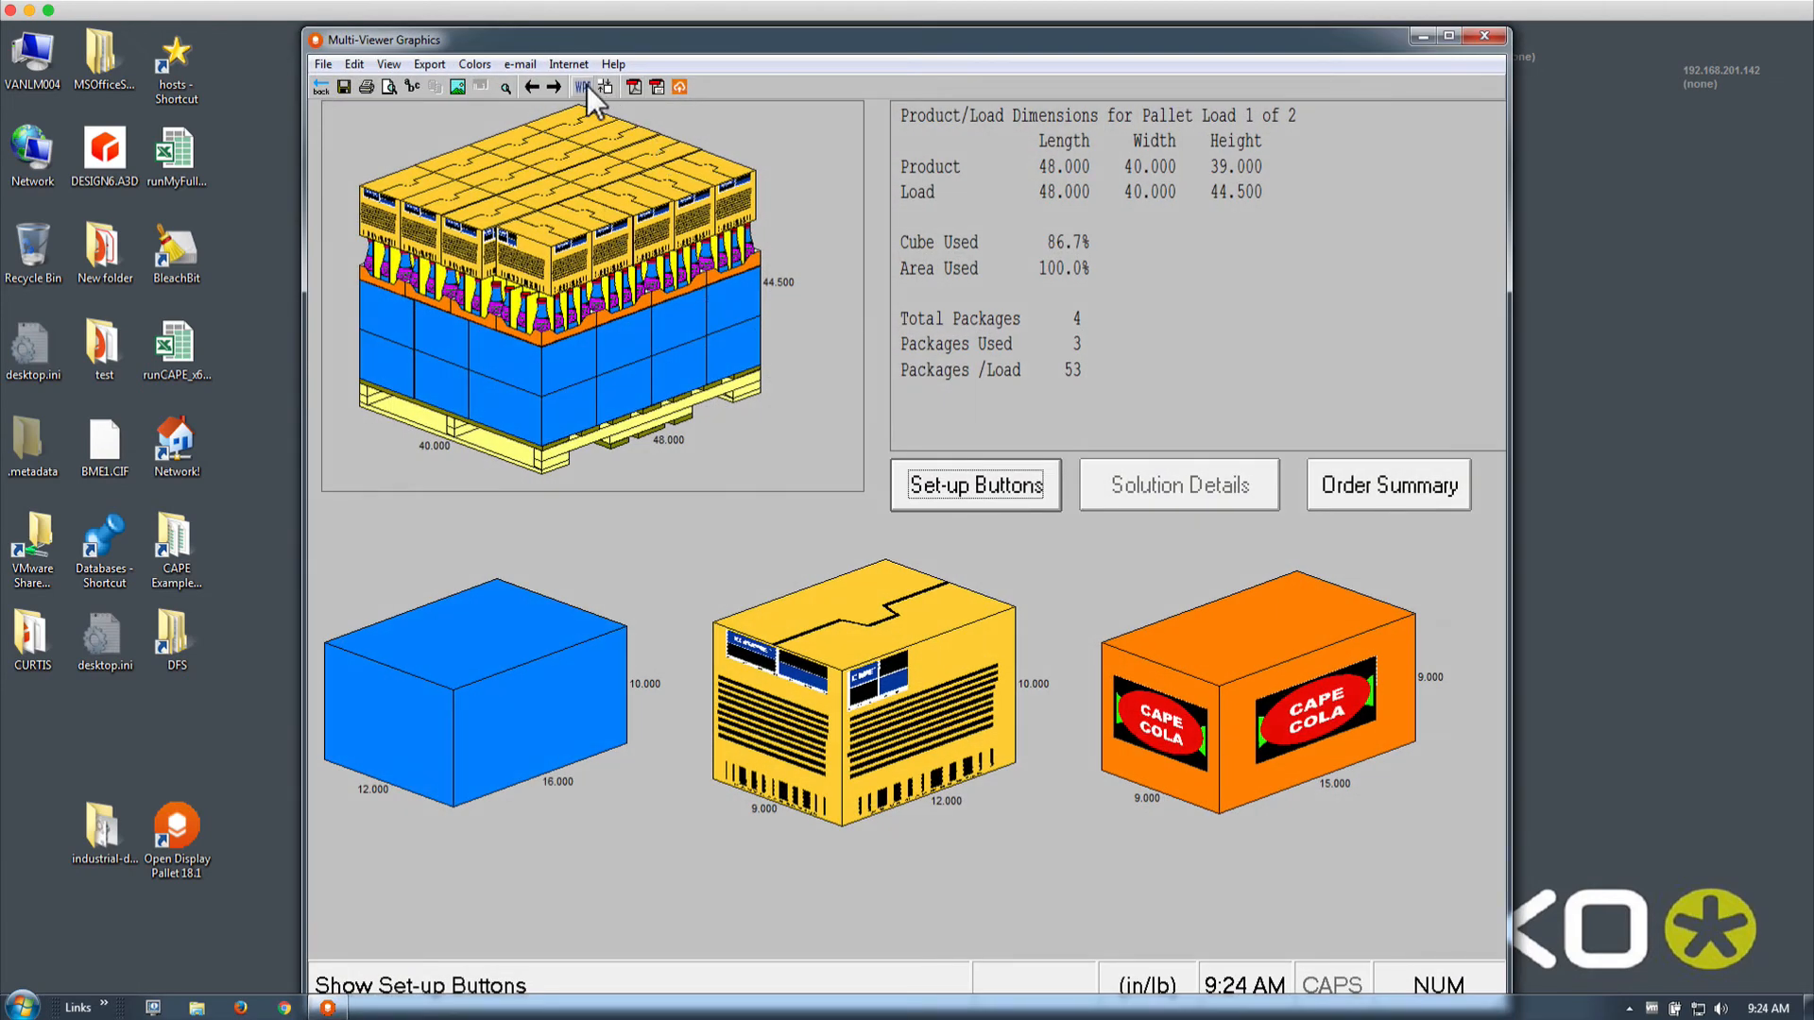
left_click(553, 87)
left_click(554, 87)
left_click(531, 87)
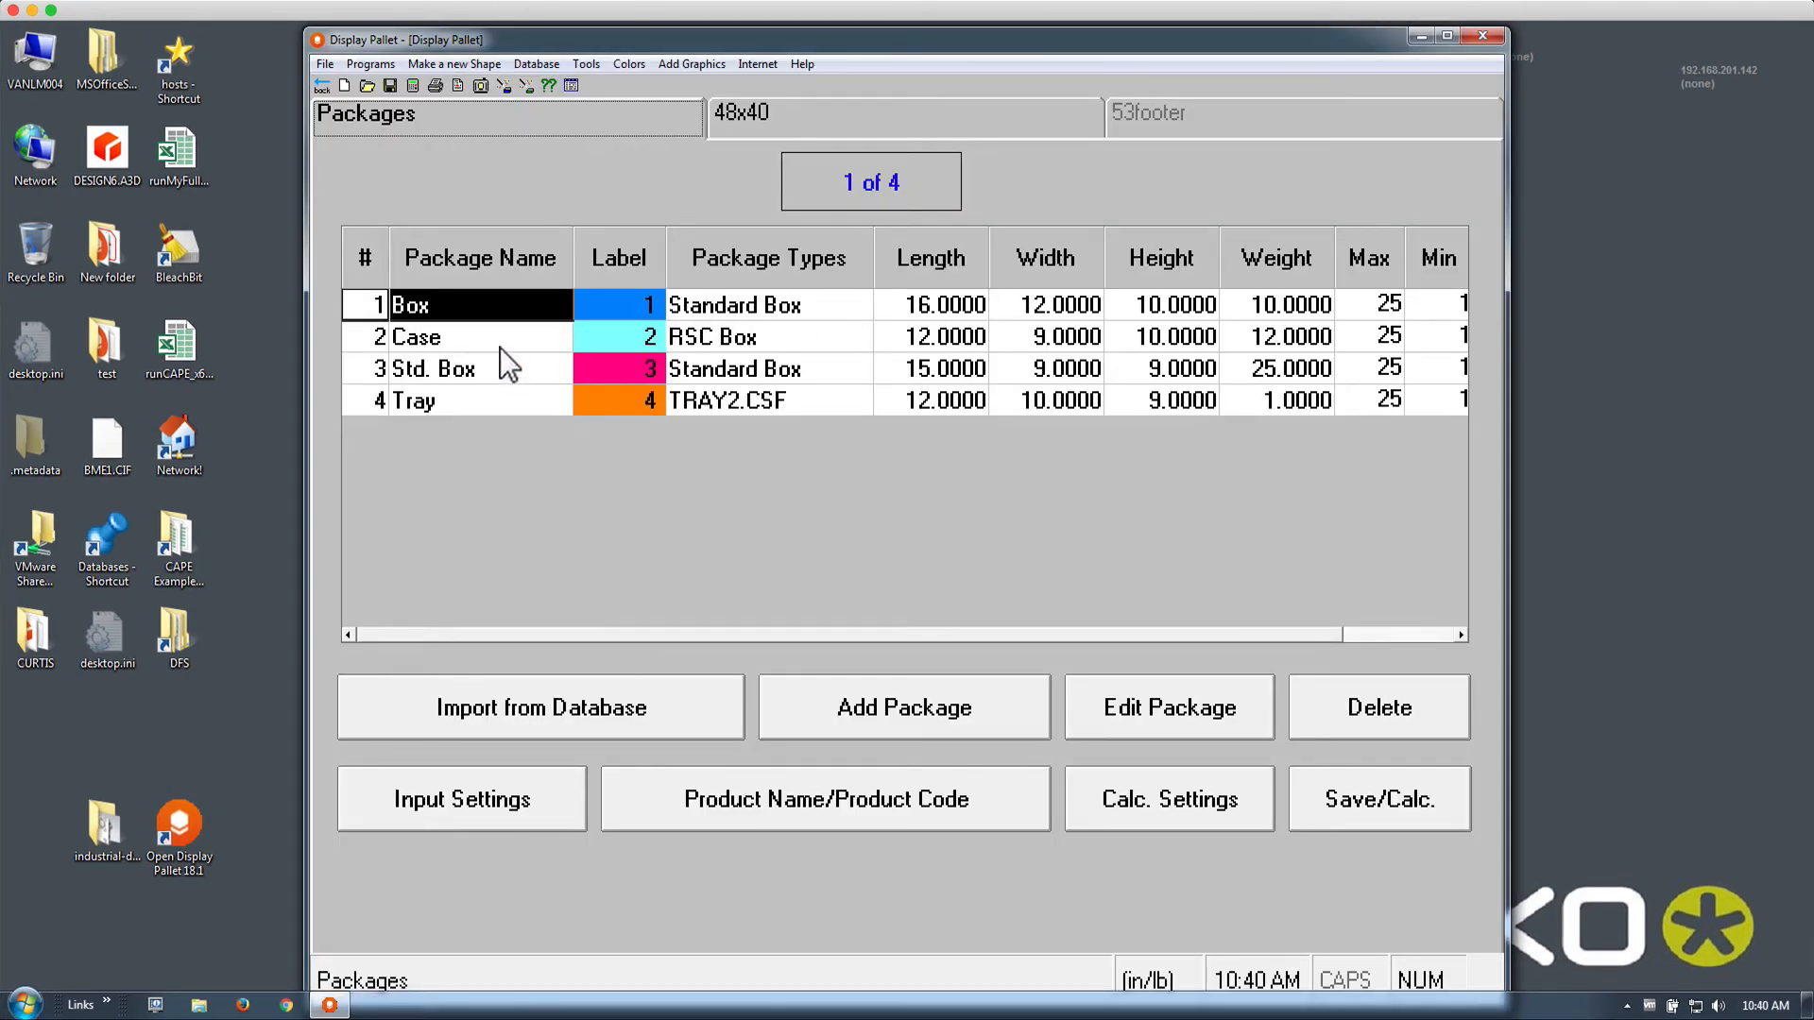
Colour the Case package yellow and the Std. Box package plain orange
double_click(477, 312)
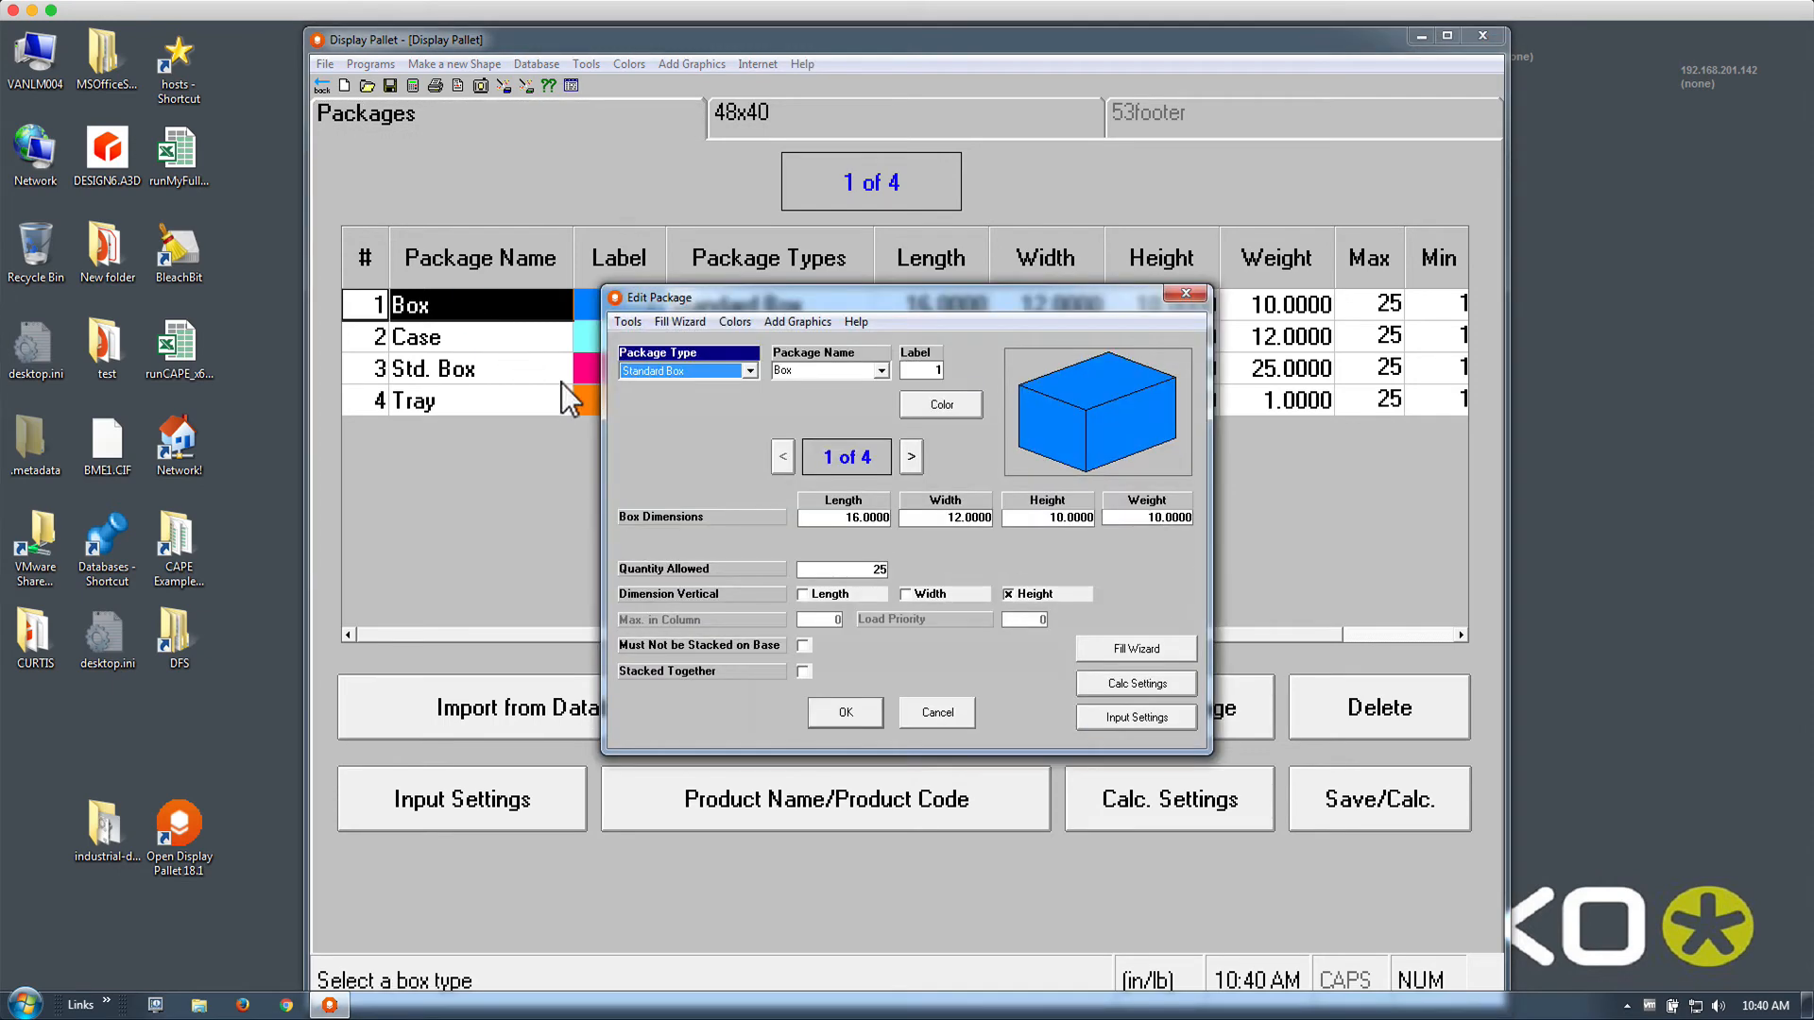
left_click(910, 457)
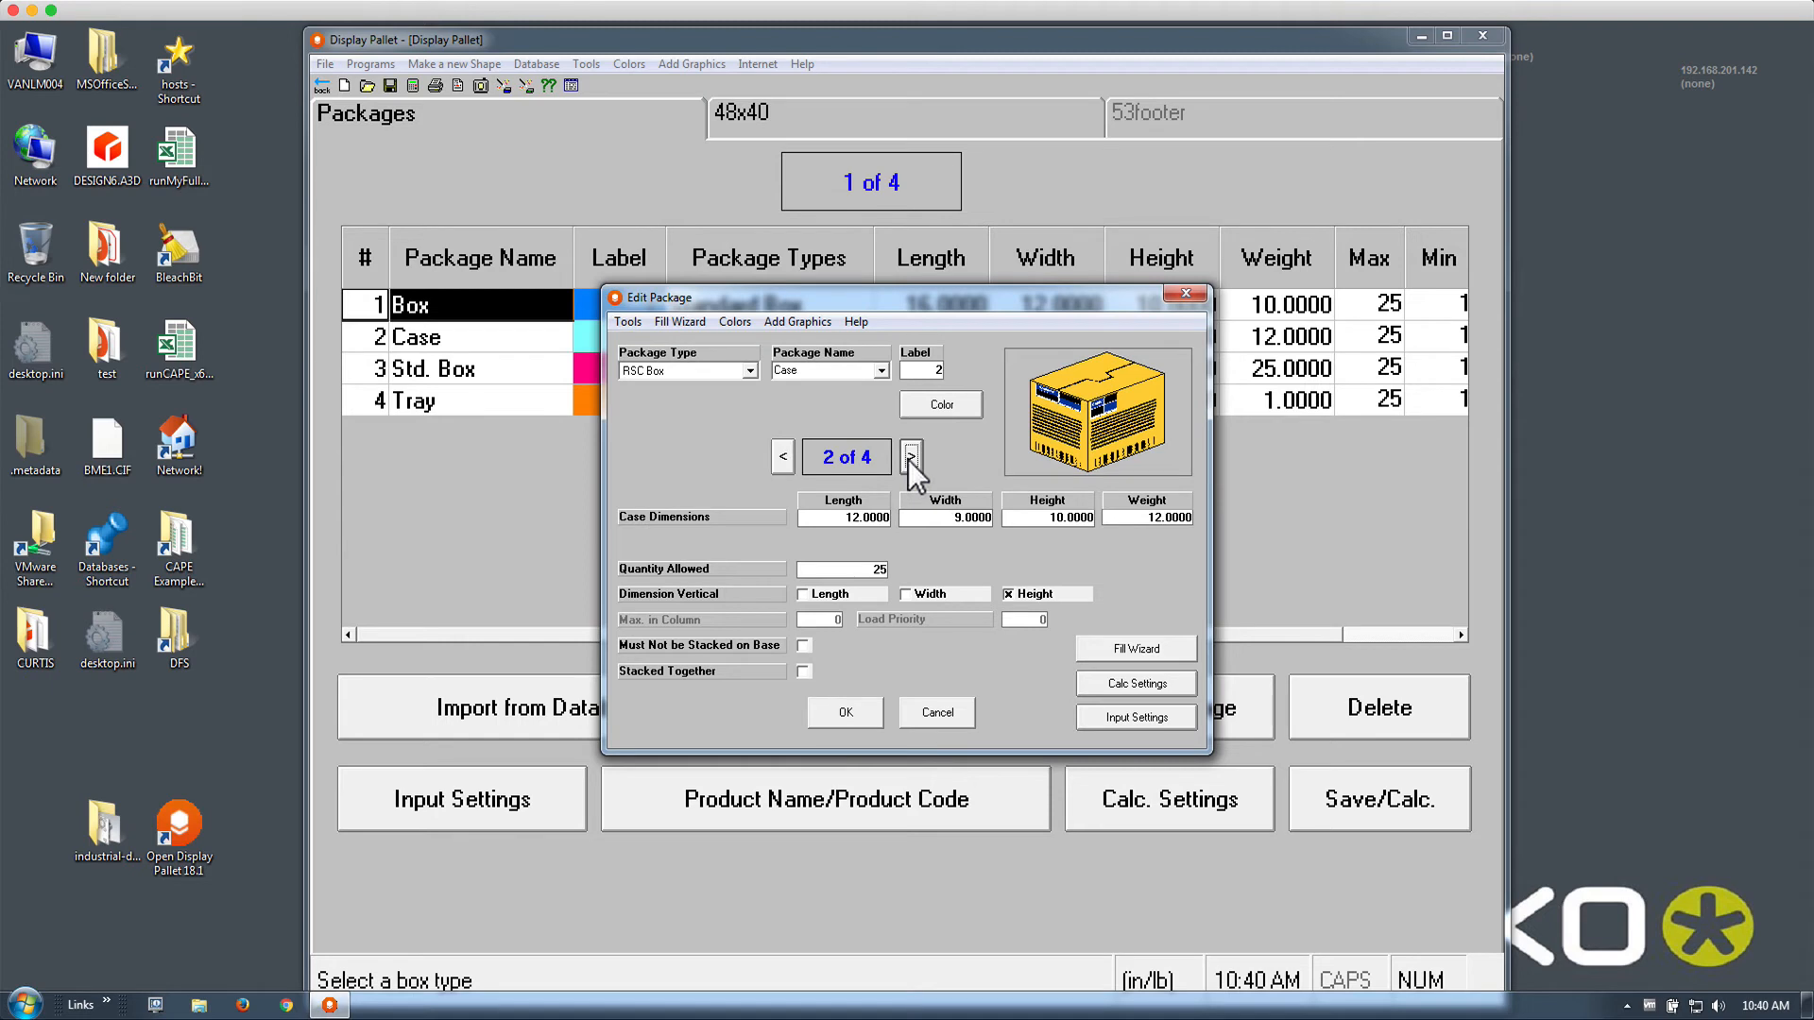
left_click(923, 405)
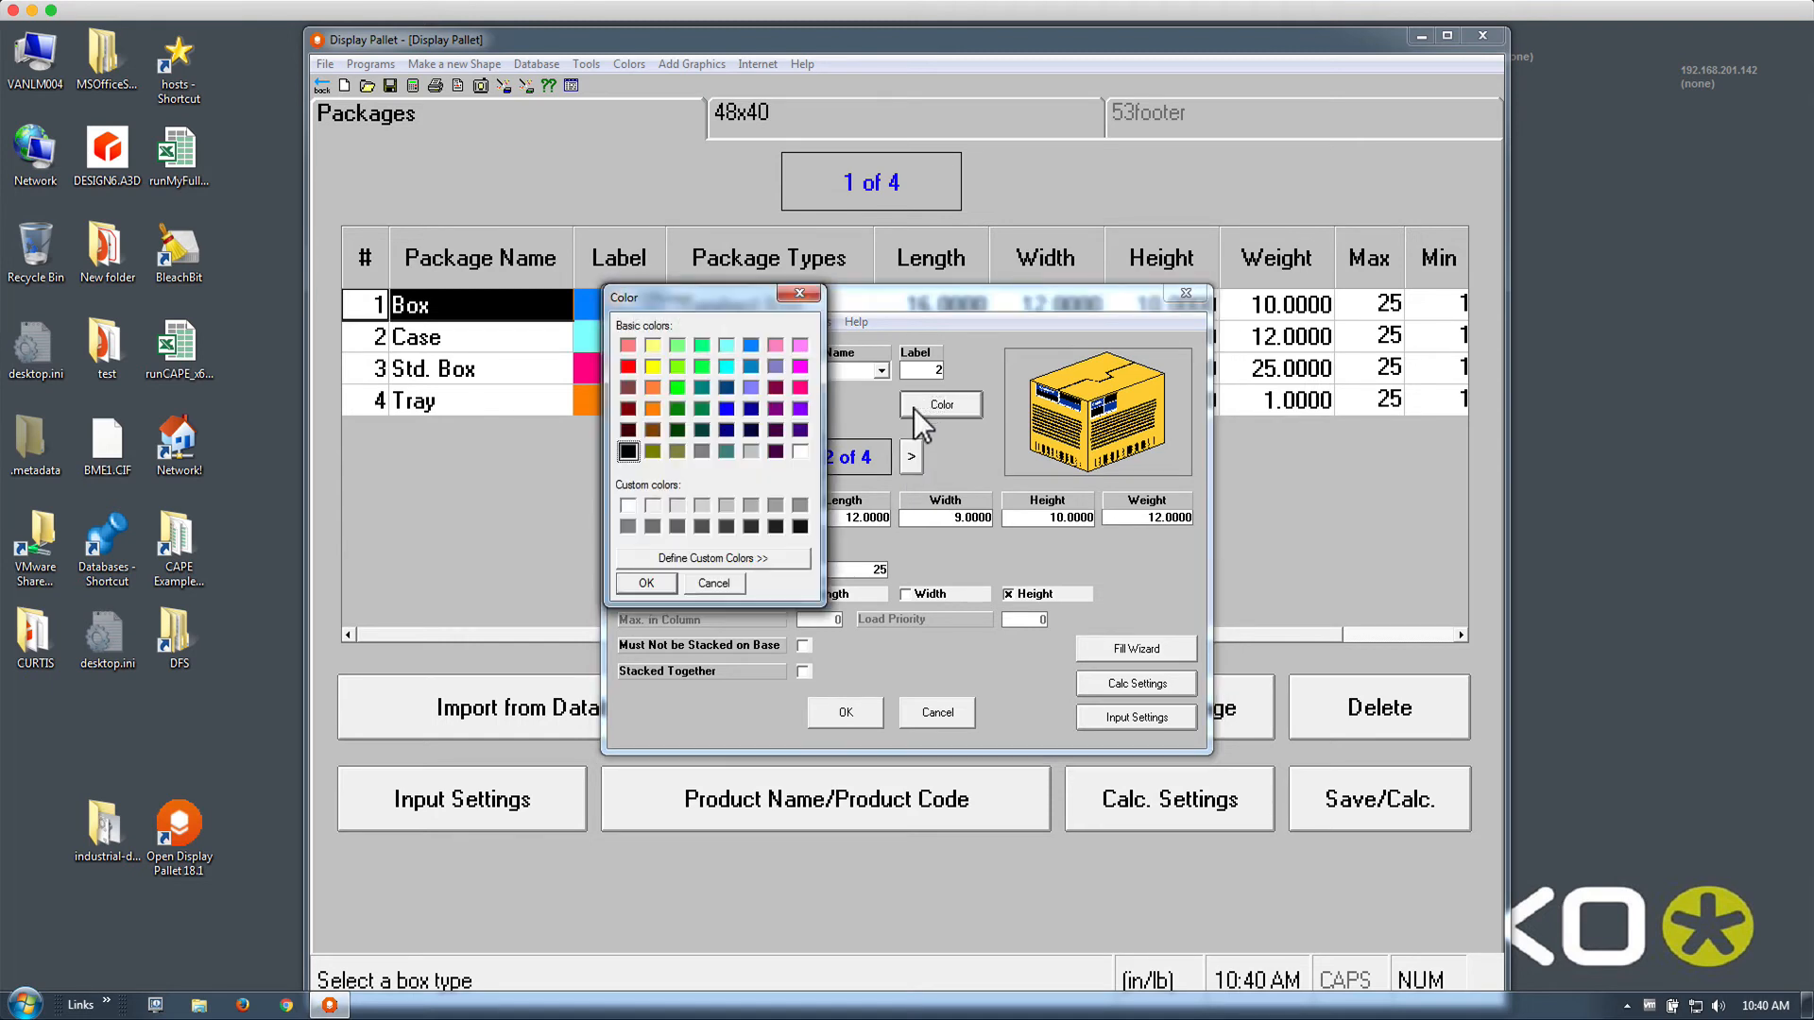
left_click(653, 367)
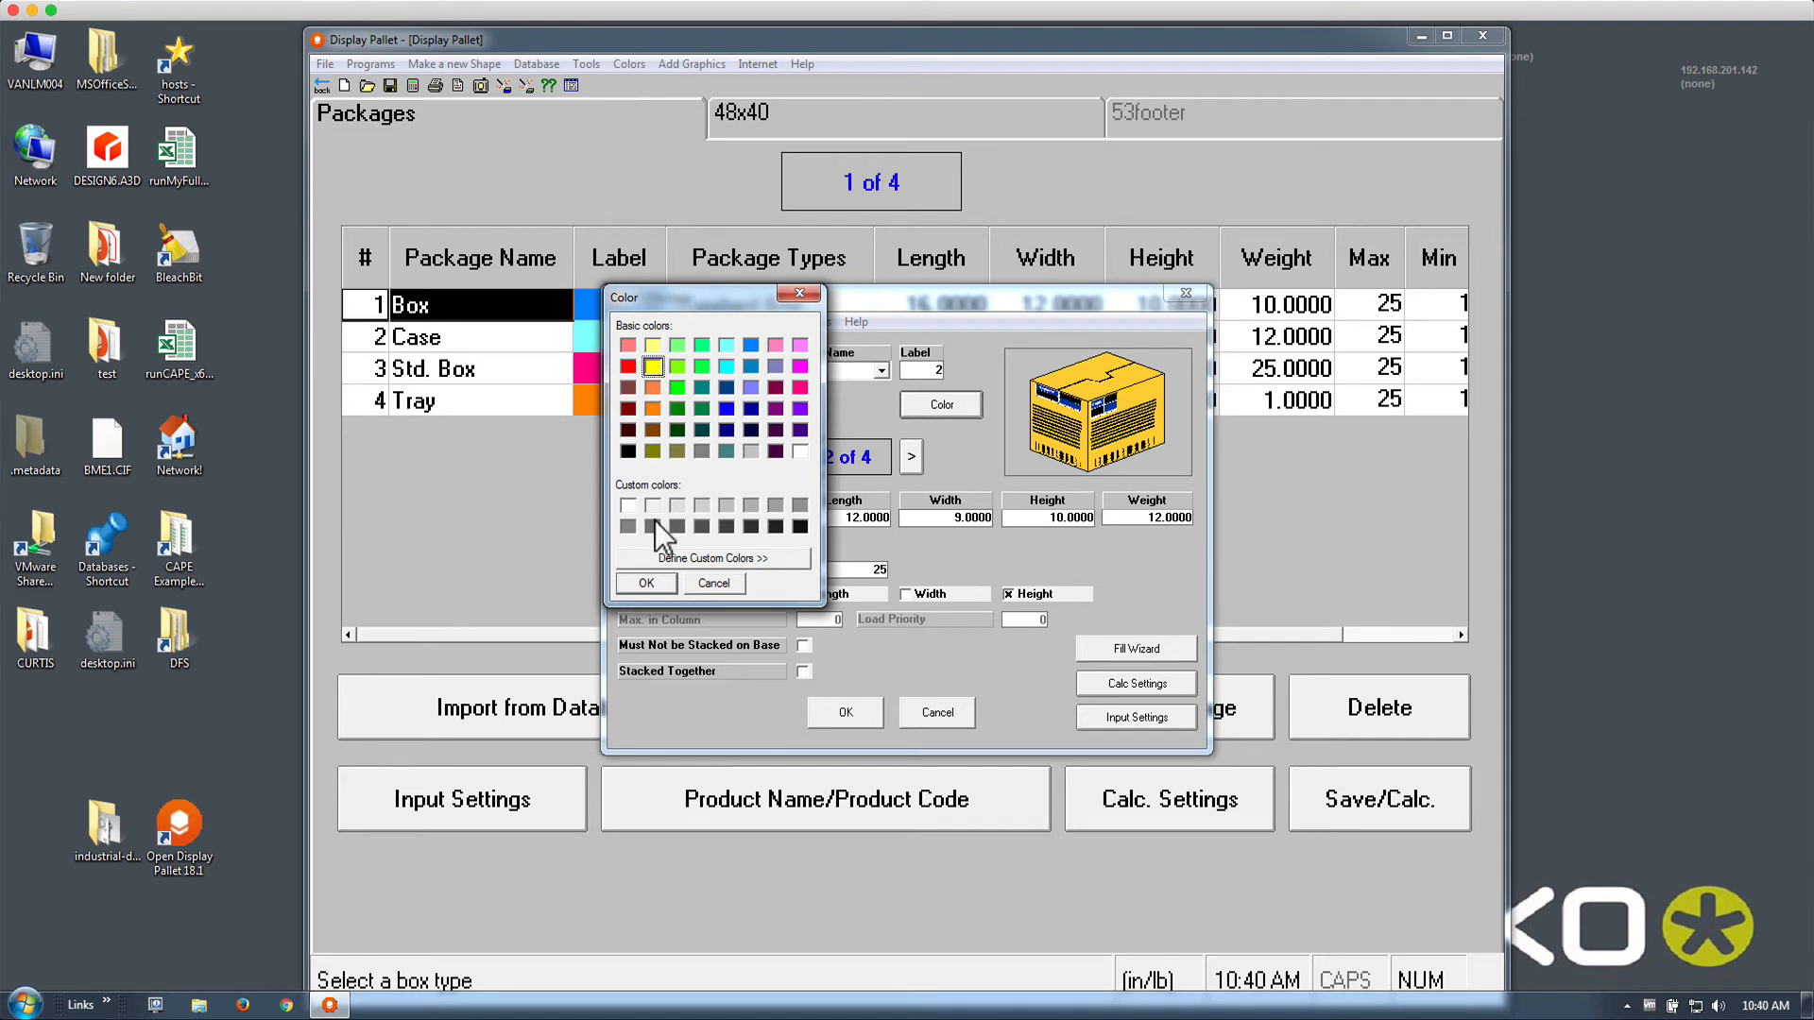
left_click(648, 582)
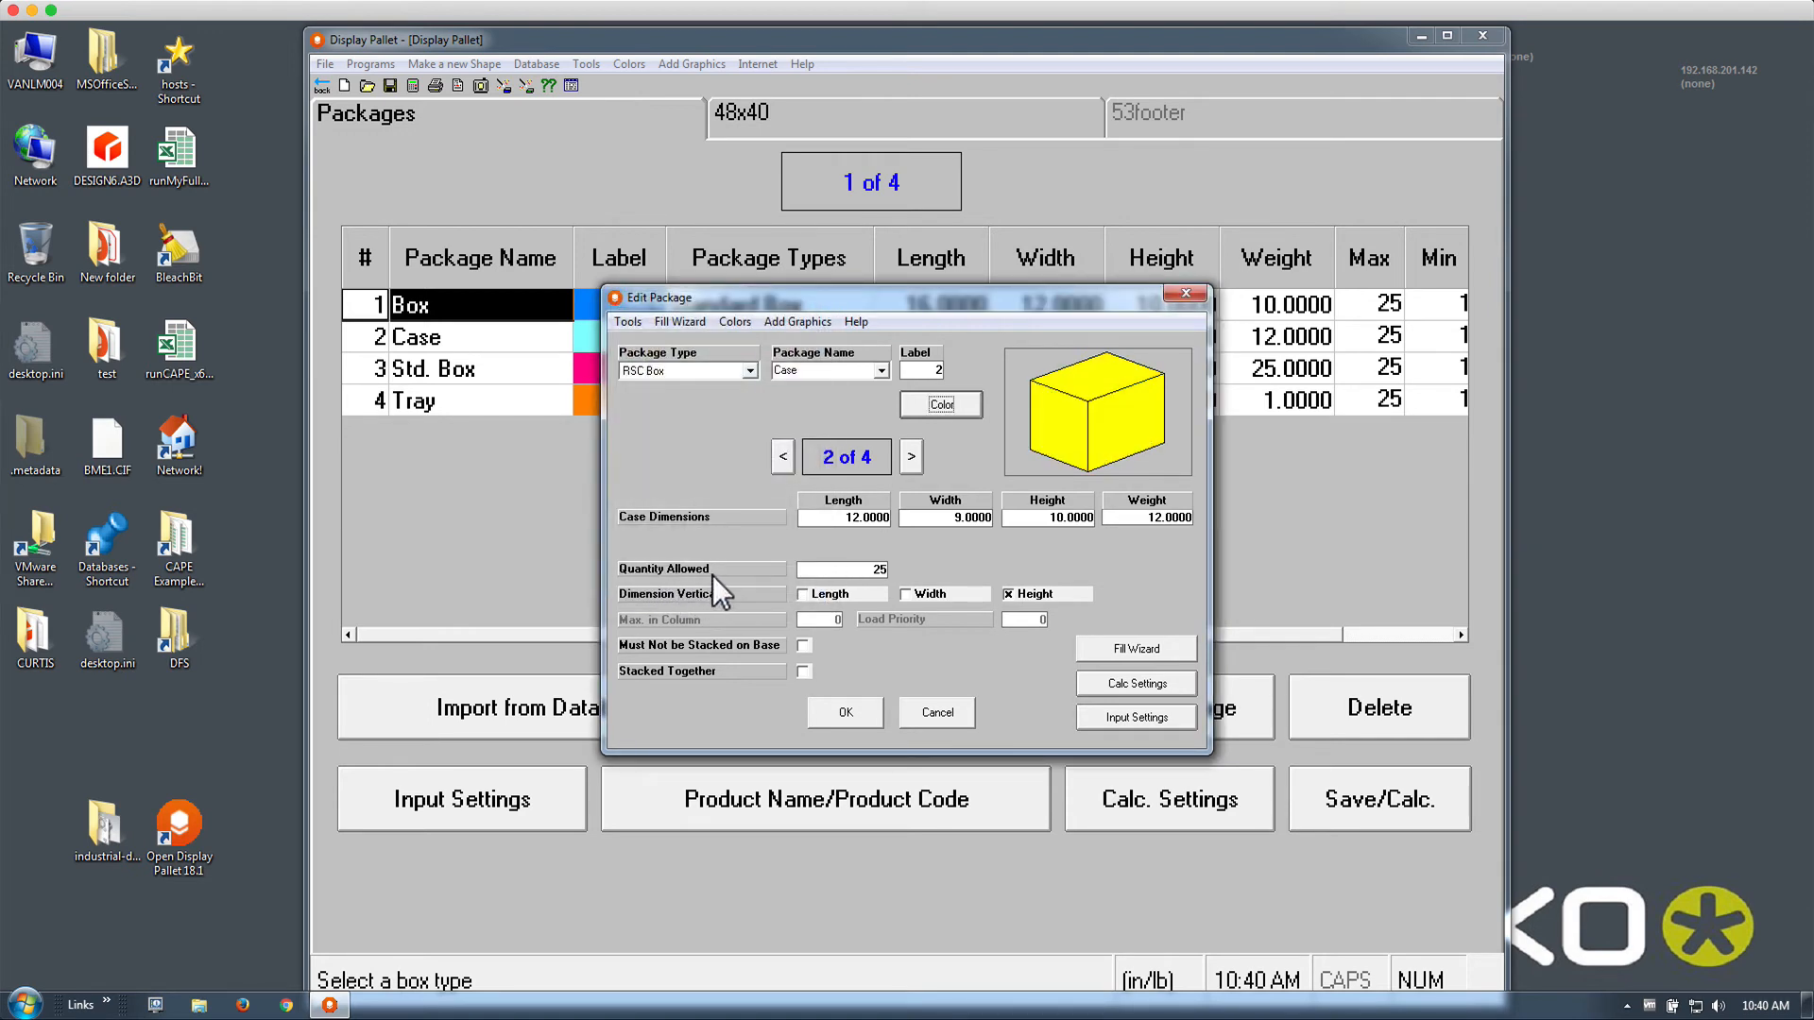
left_click(909, 456)
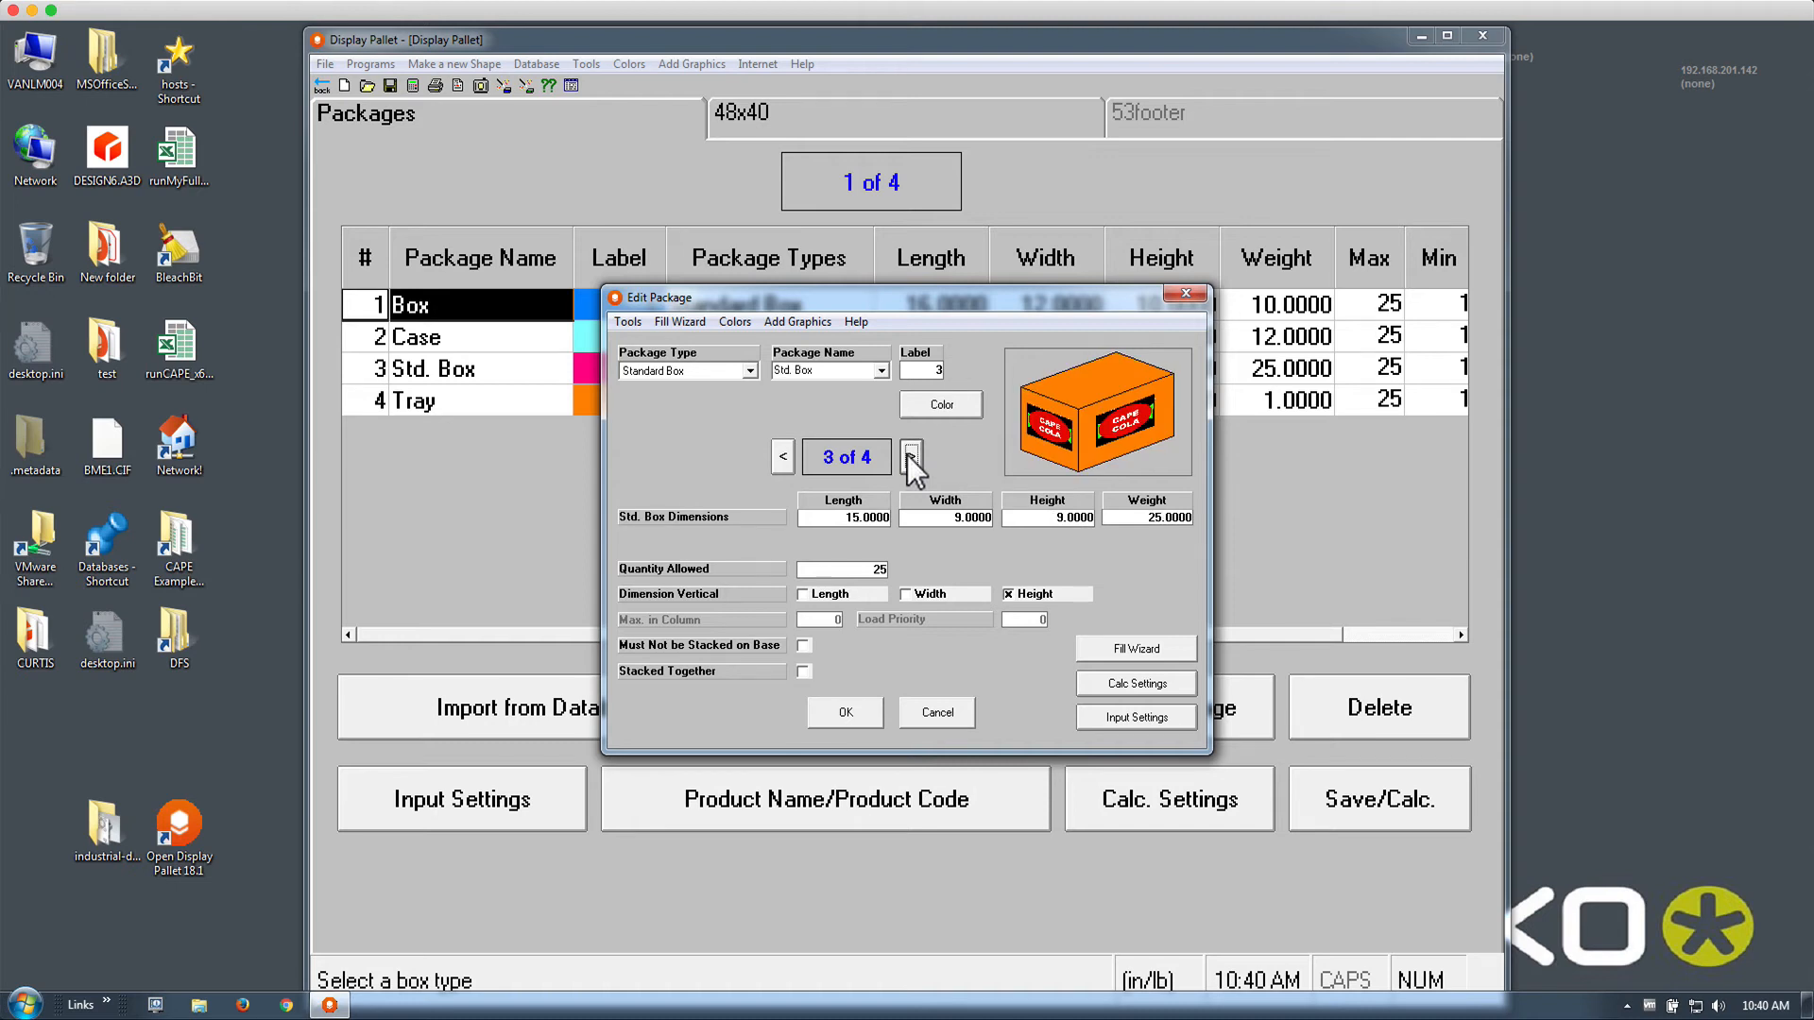
left_click(941, 404)
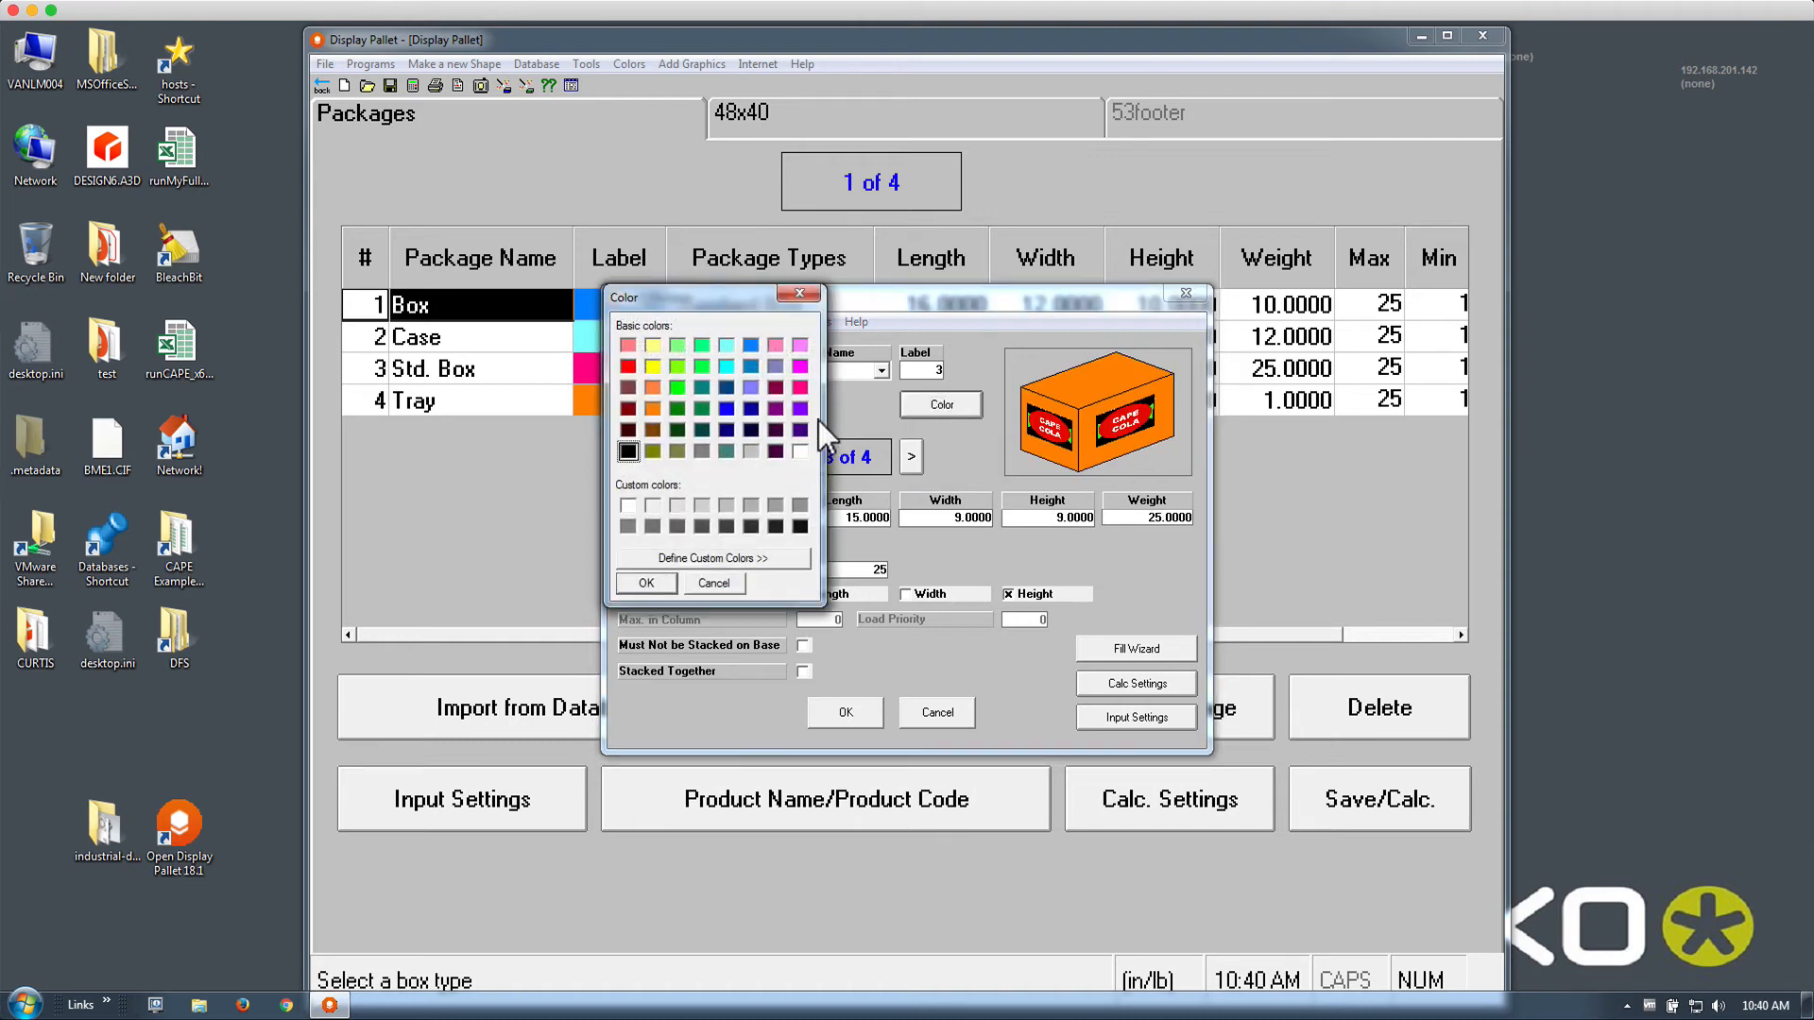
left_click(661, 589)
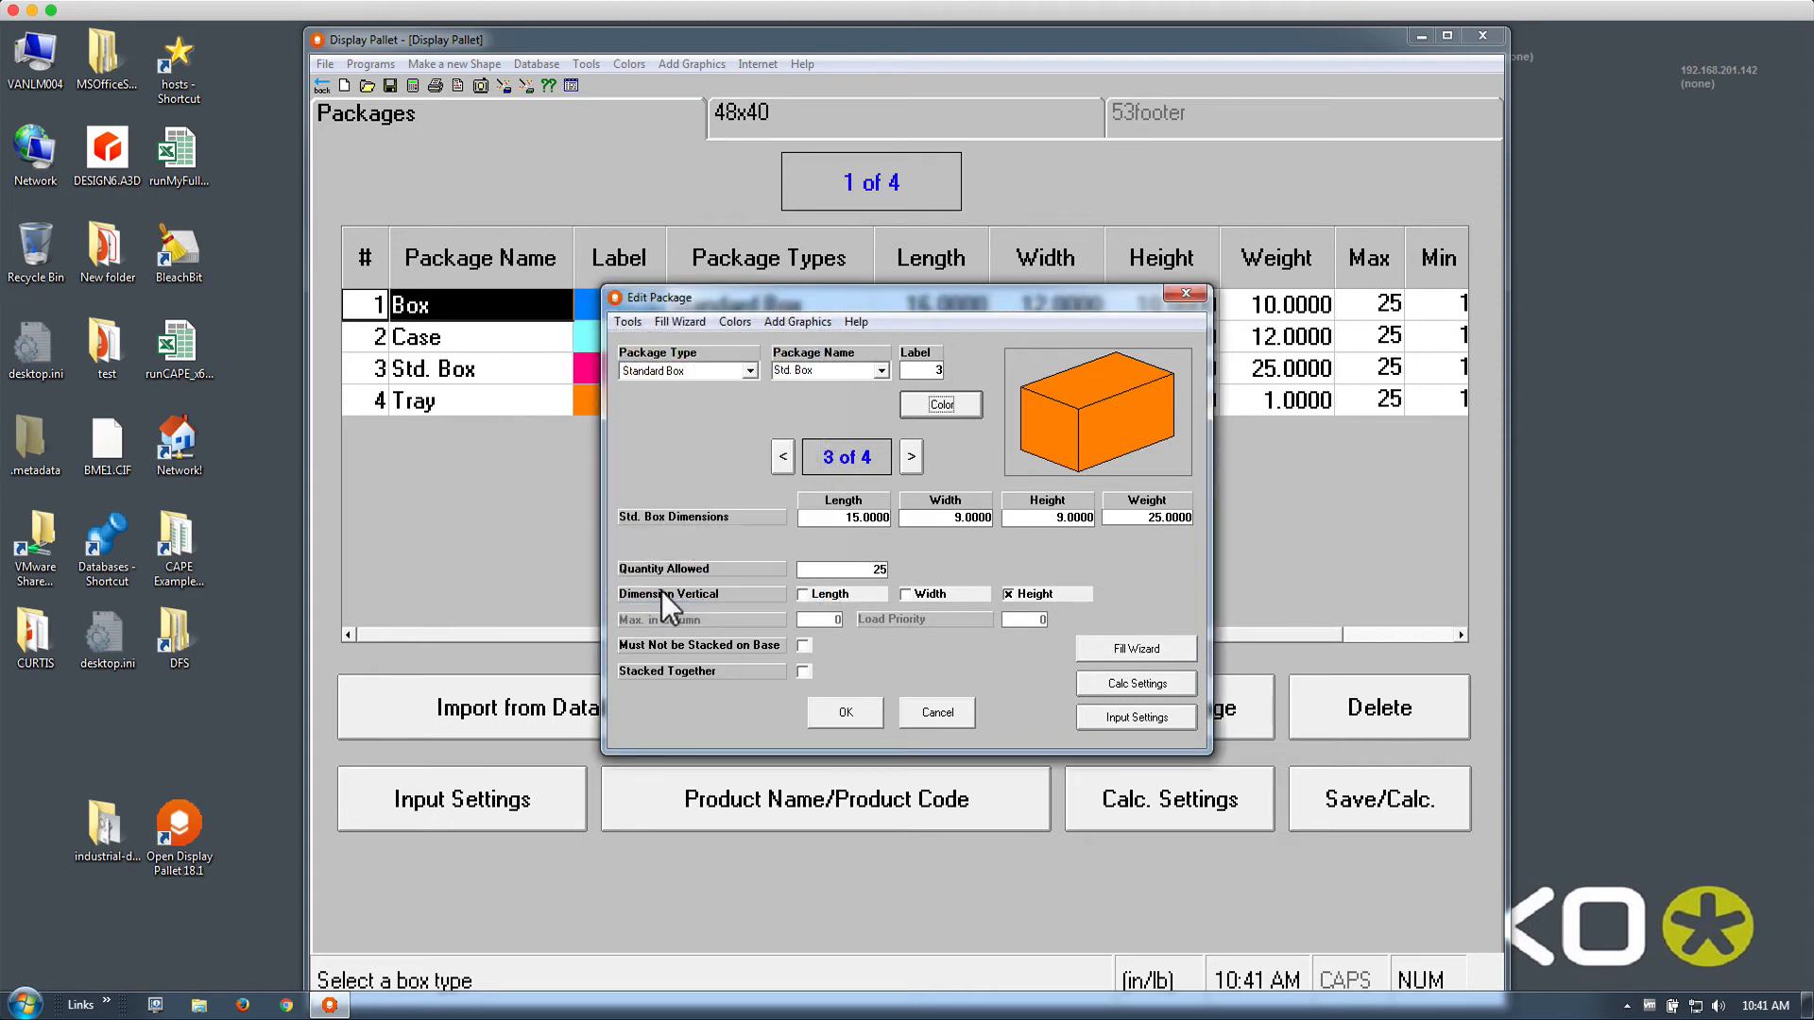
Colour the Tray package pink, check its Fill Wizard arrangement, and save the colour changes
left_click(909, 456)
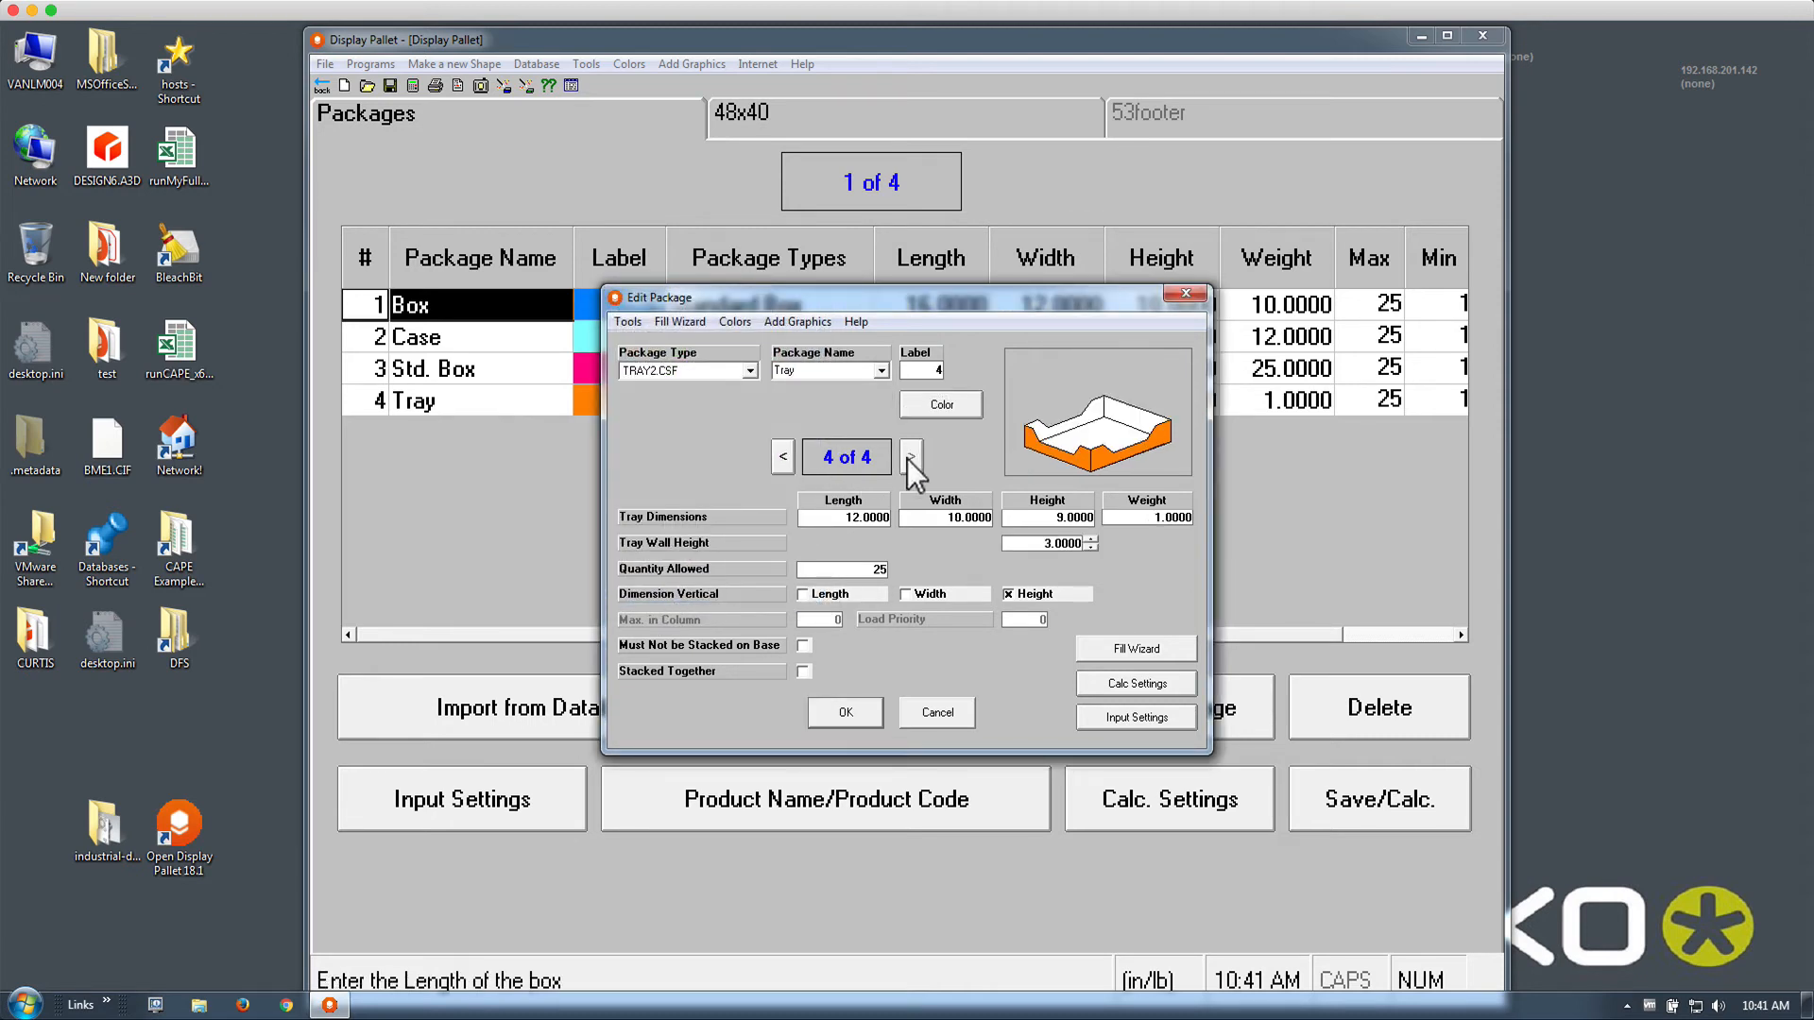
left_click(926, 404)
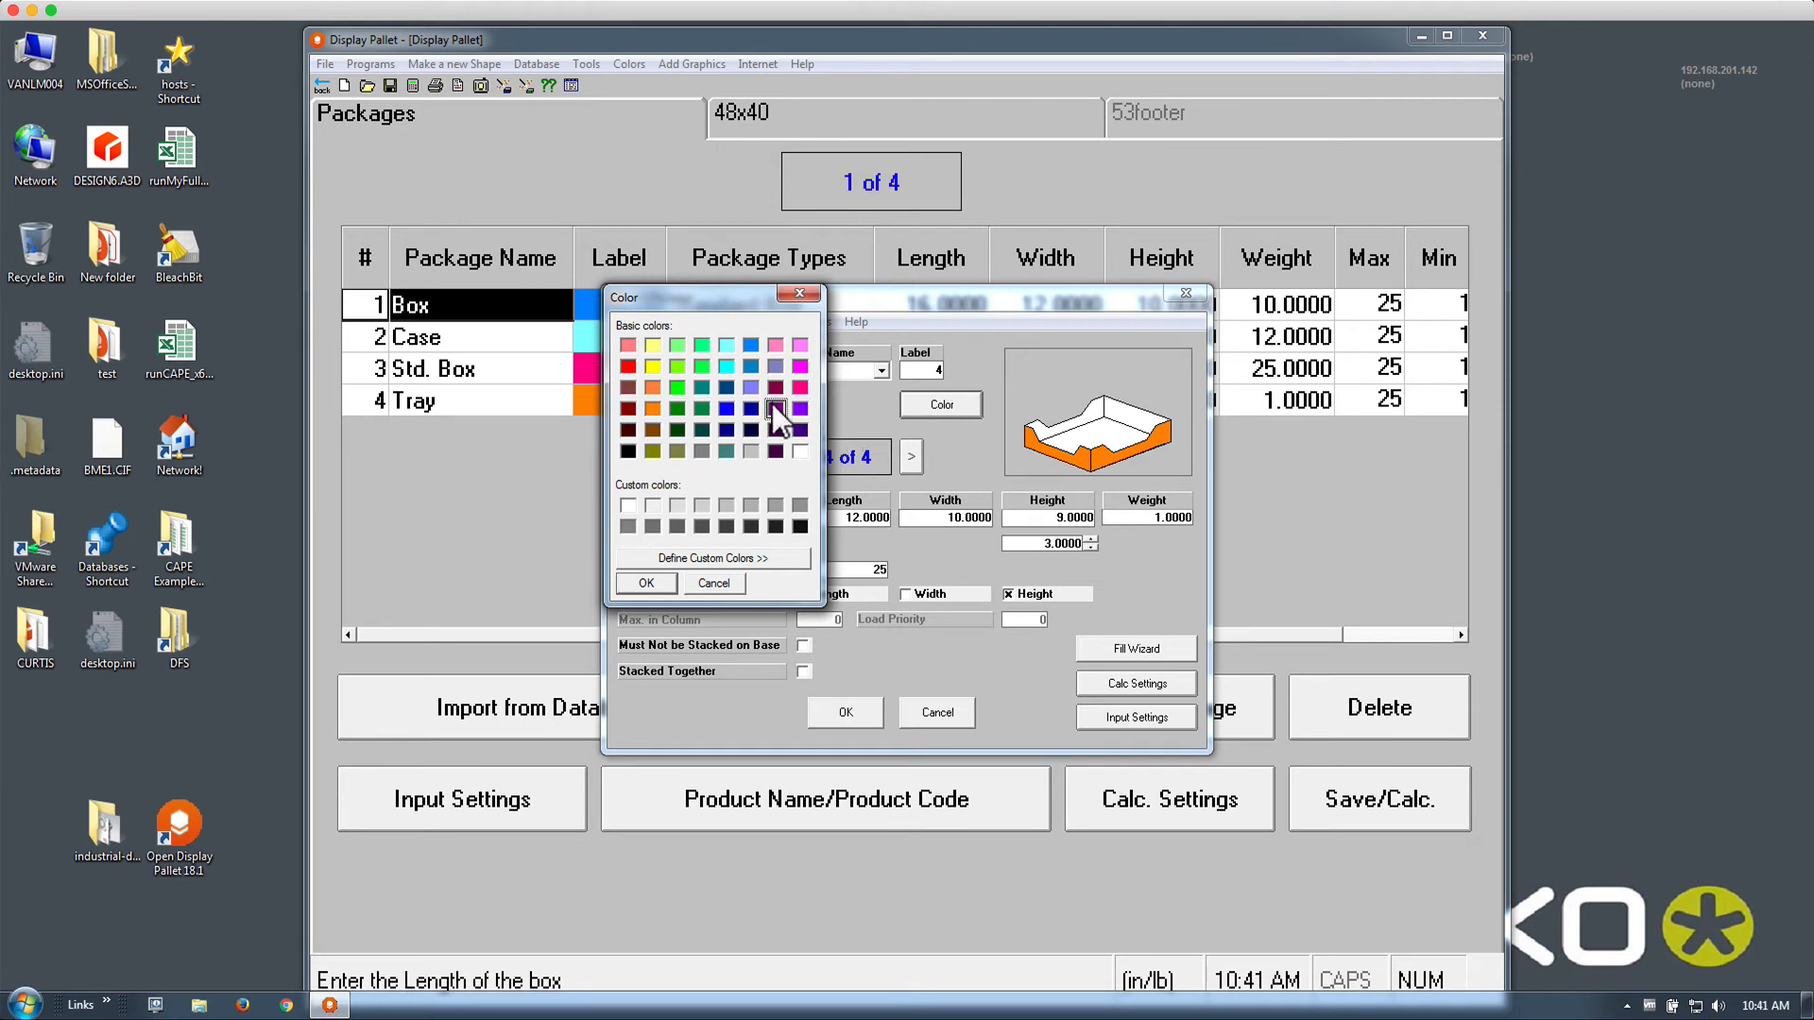
left_click(799, 386)
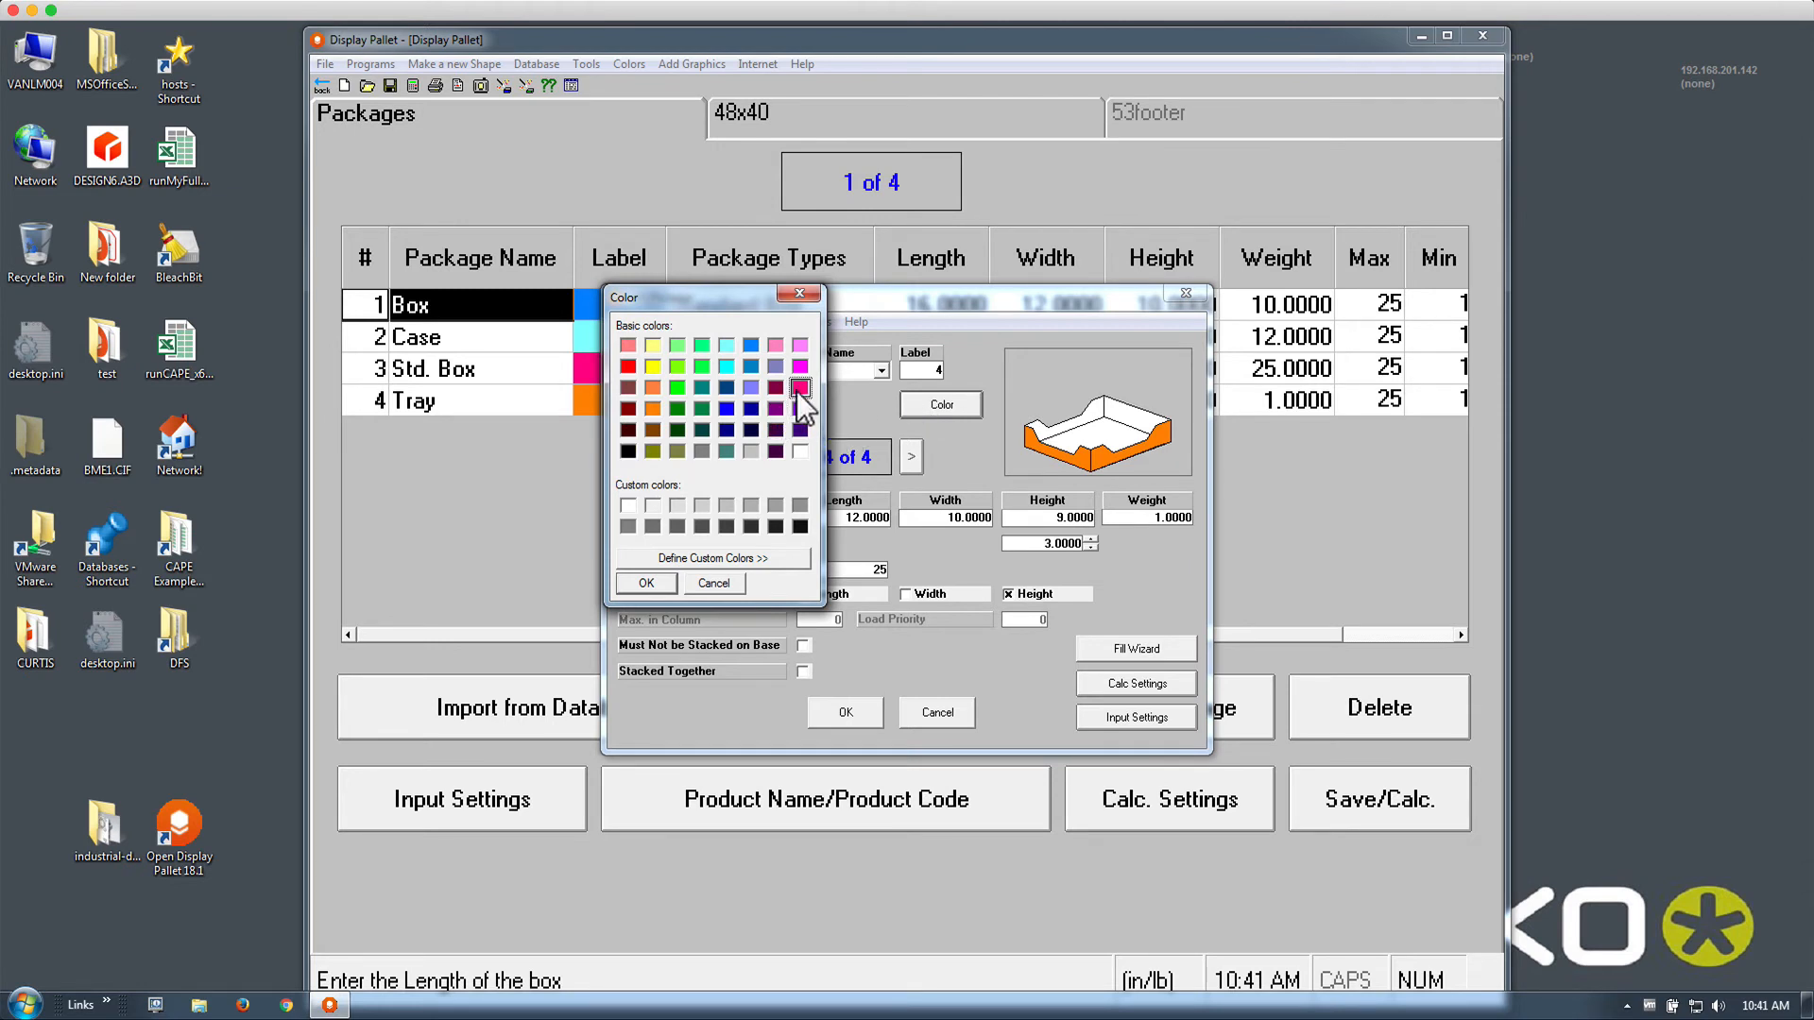
left_click(633, 584)
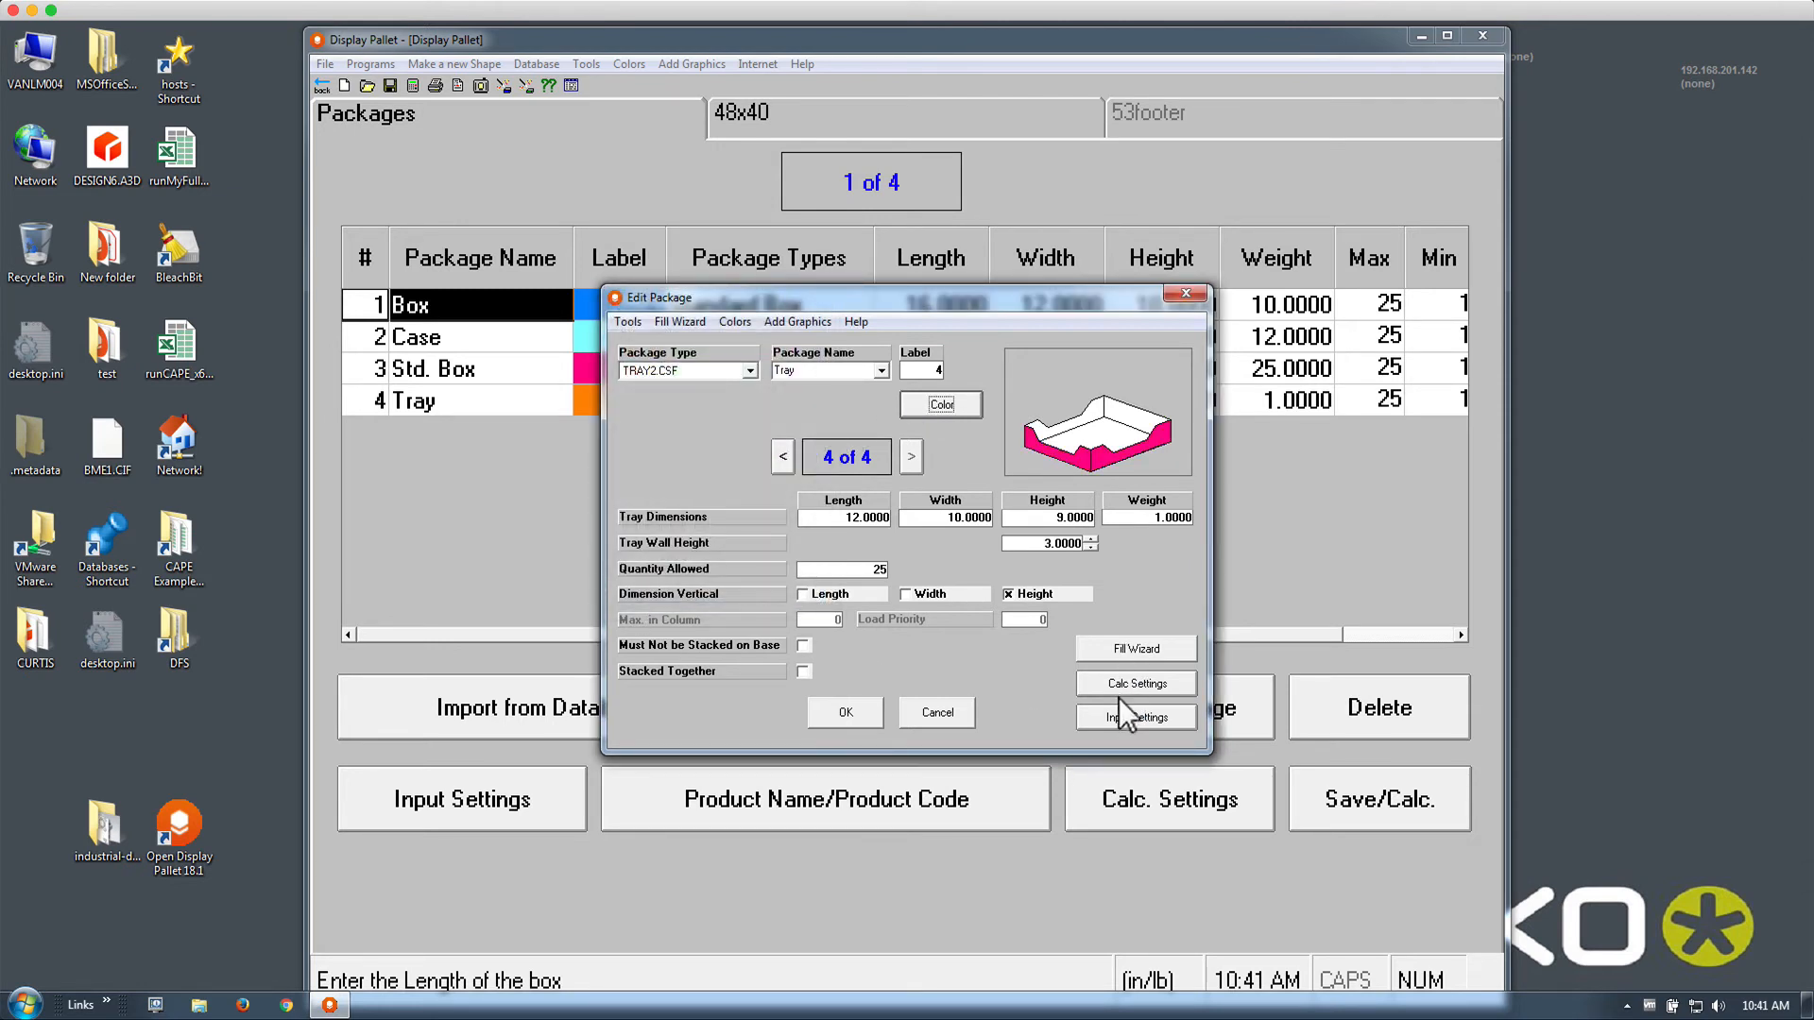
left_click(1115, 648)
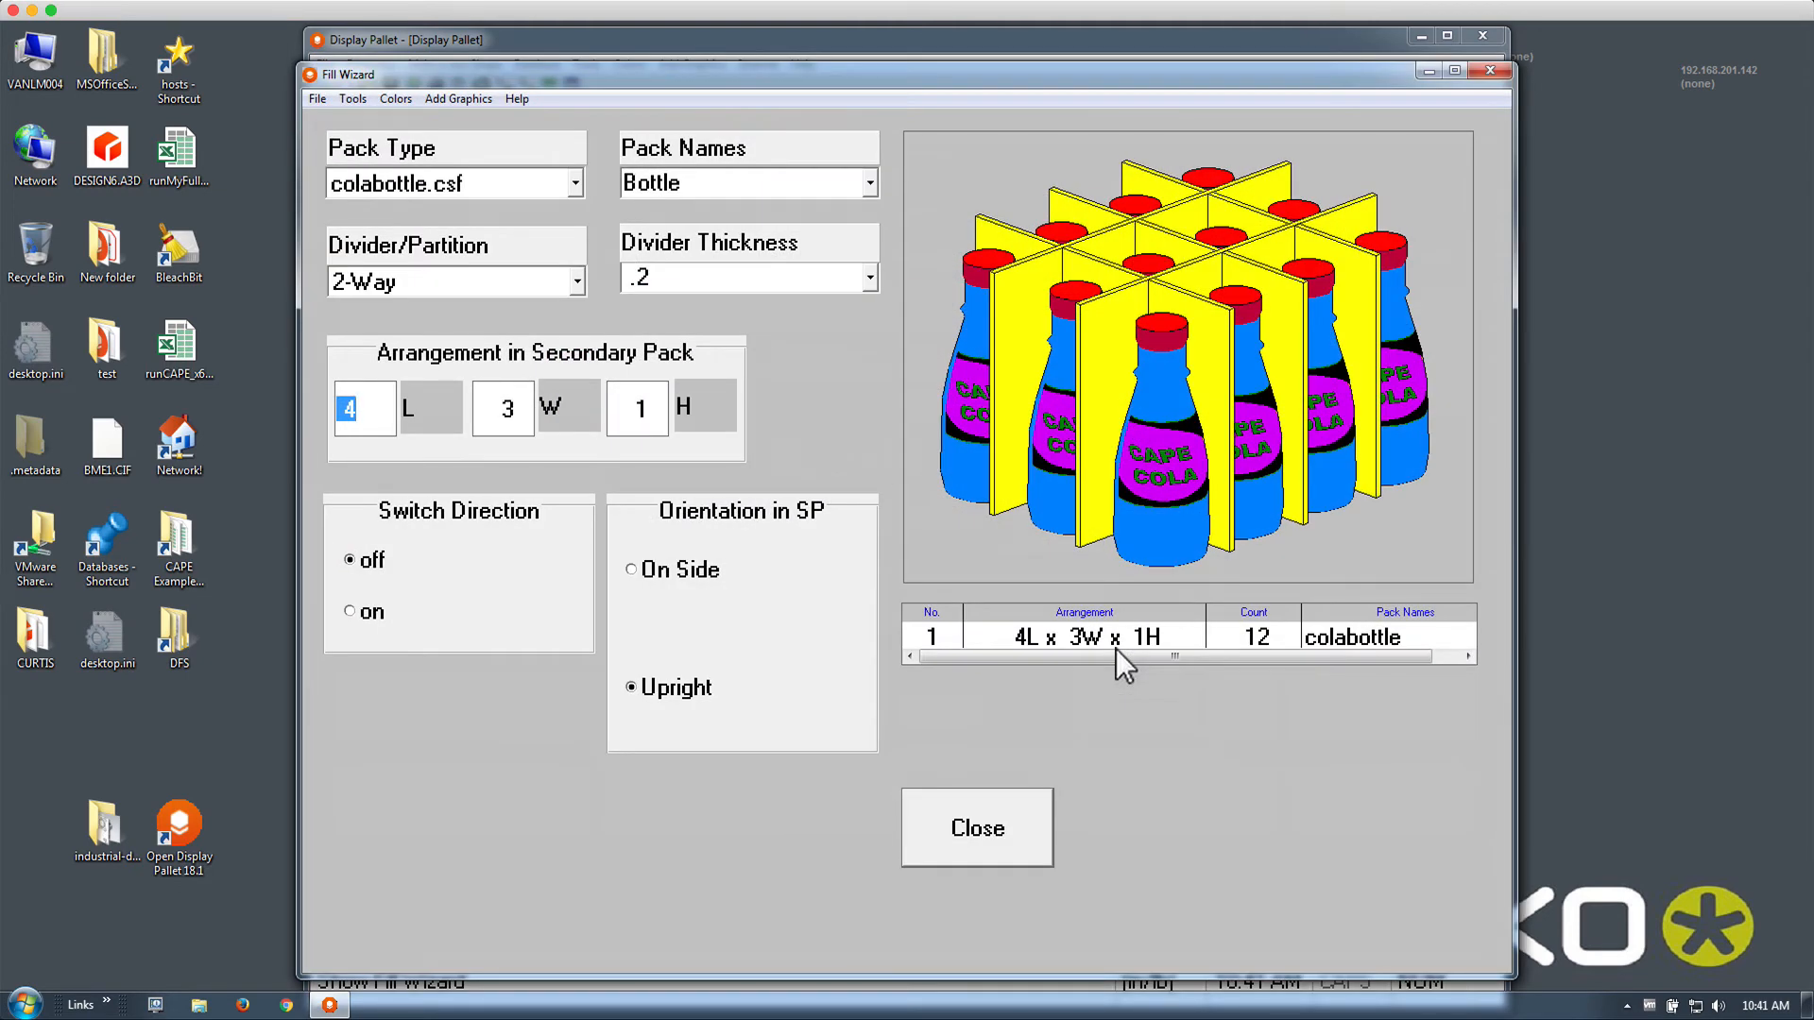
left_click(978, 831)
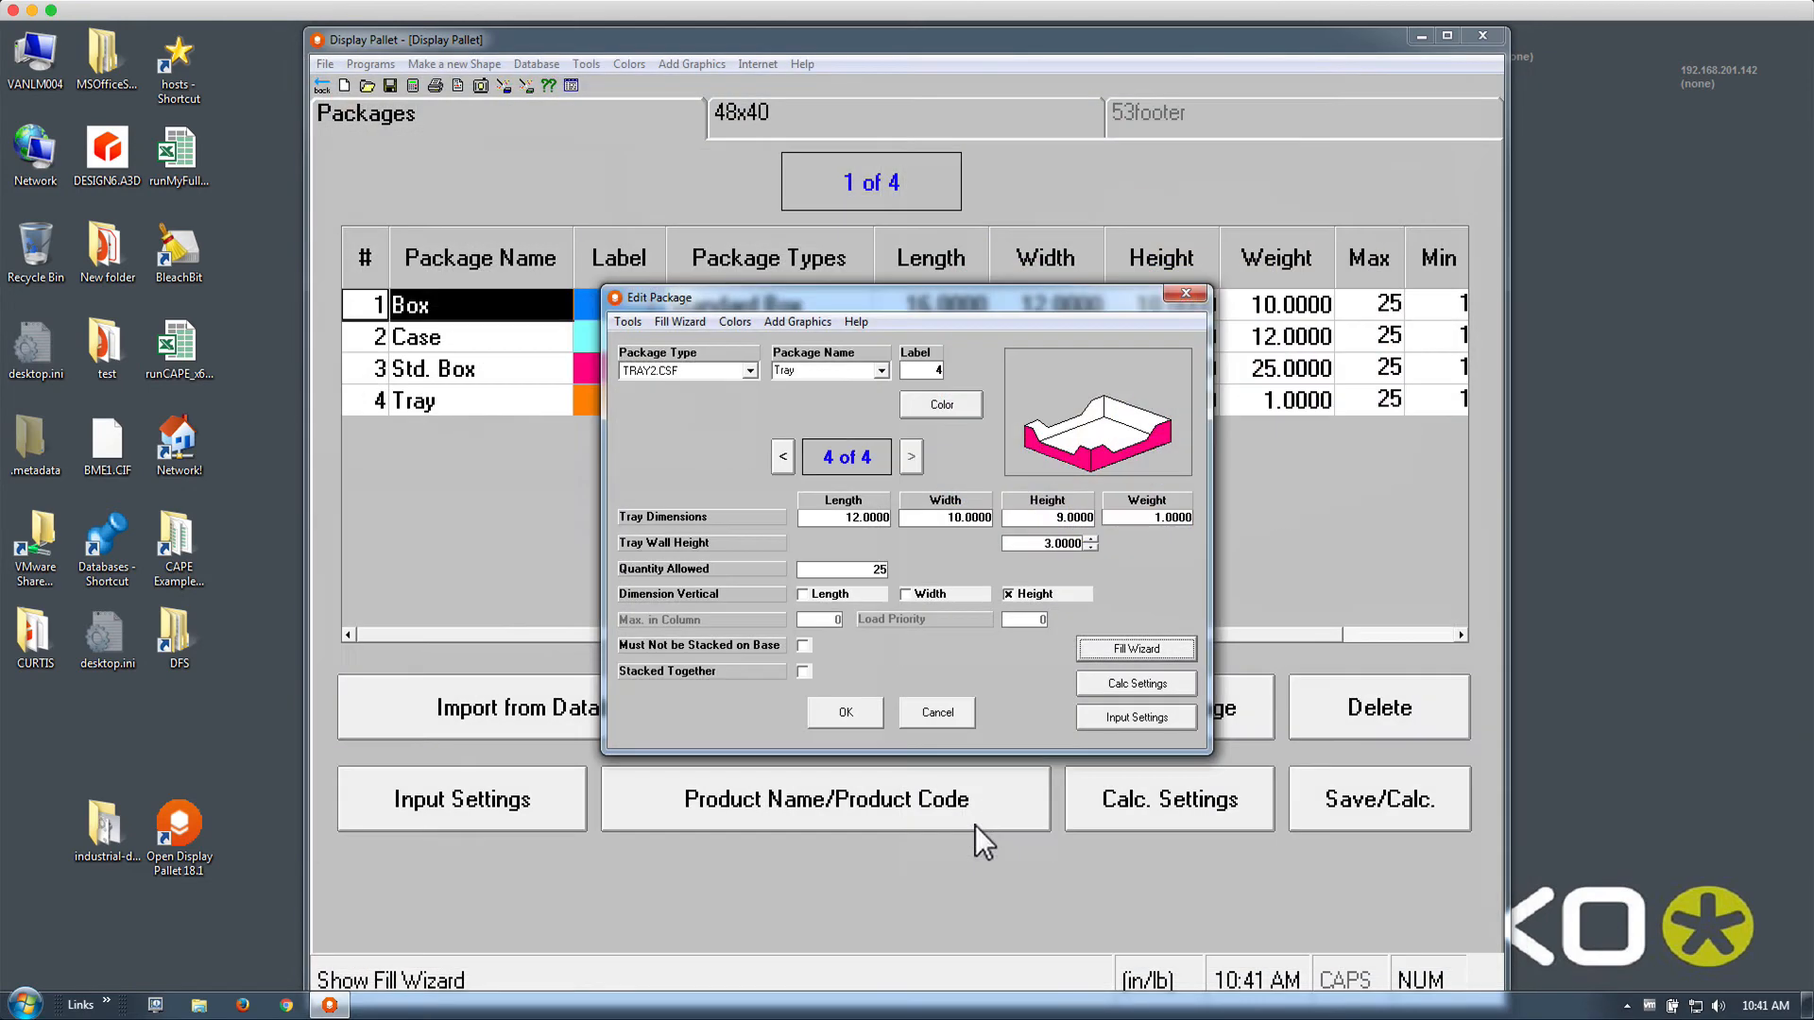
left_click(865, 718)
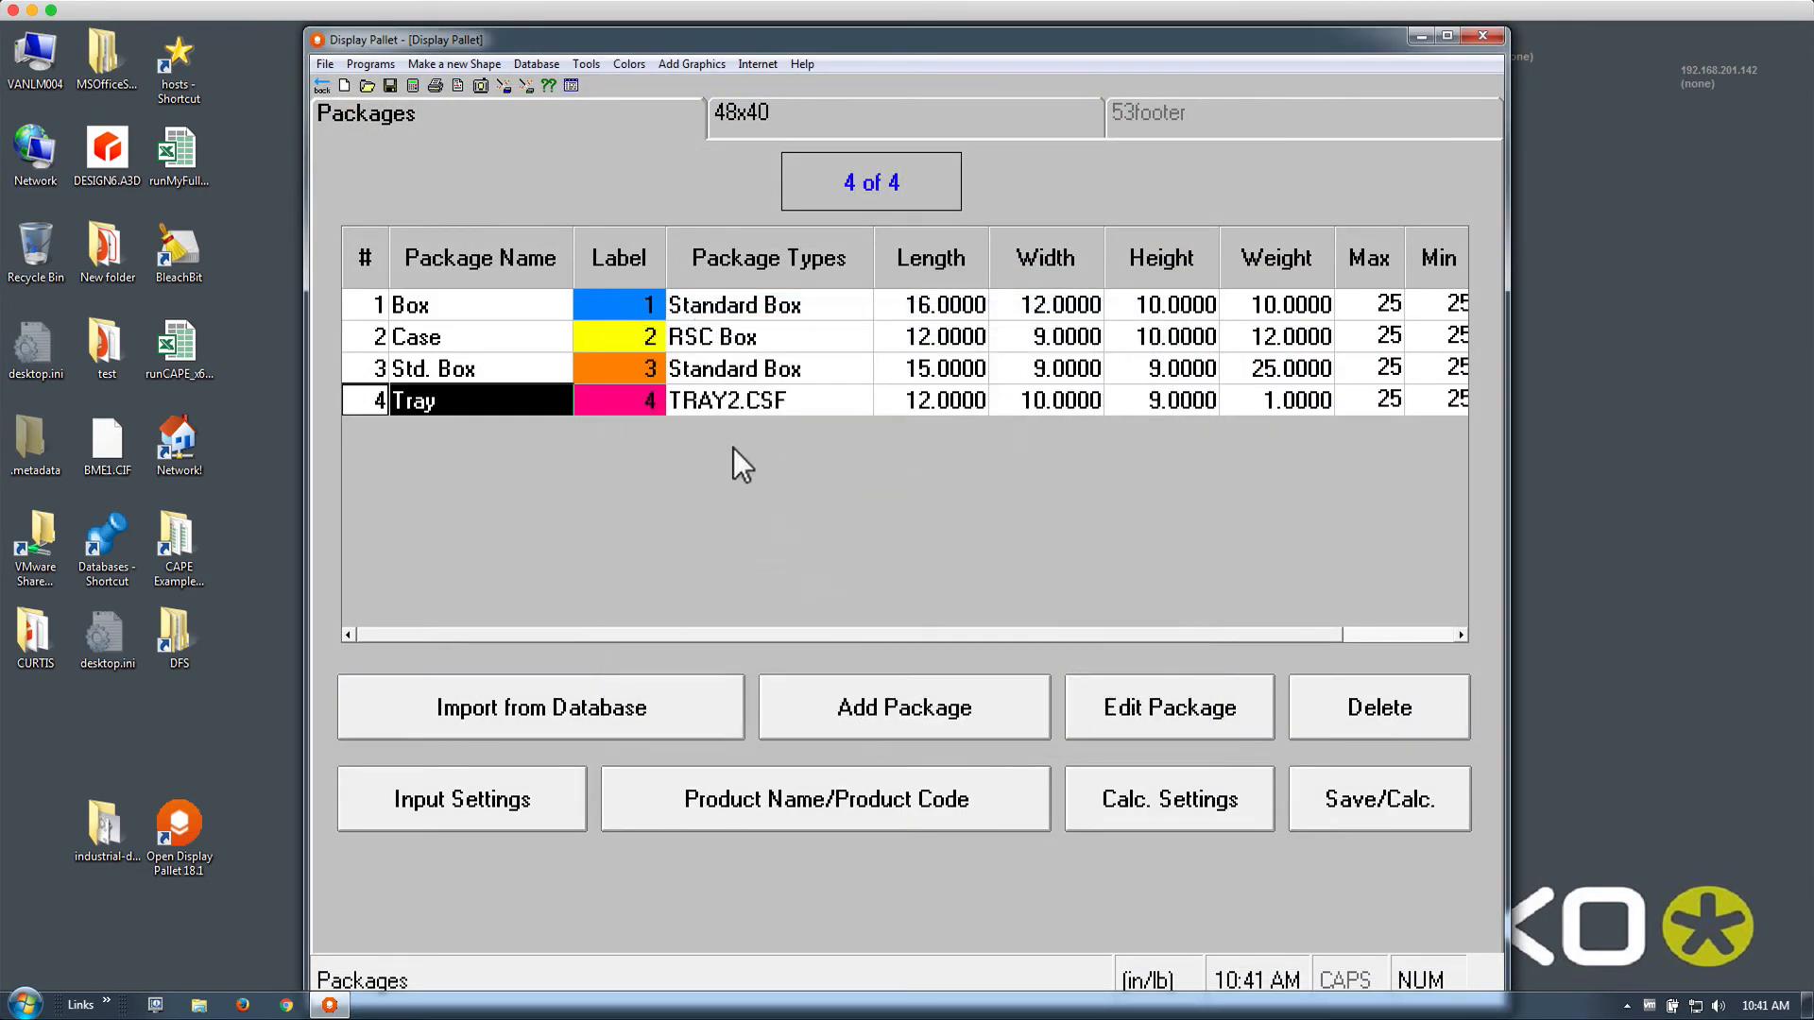
In Calc. Settings, select the Layer Algorithm with Load Priority as the package loading rule
left_click(1179, 814)
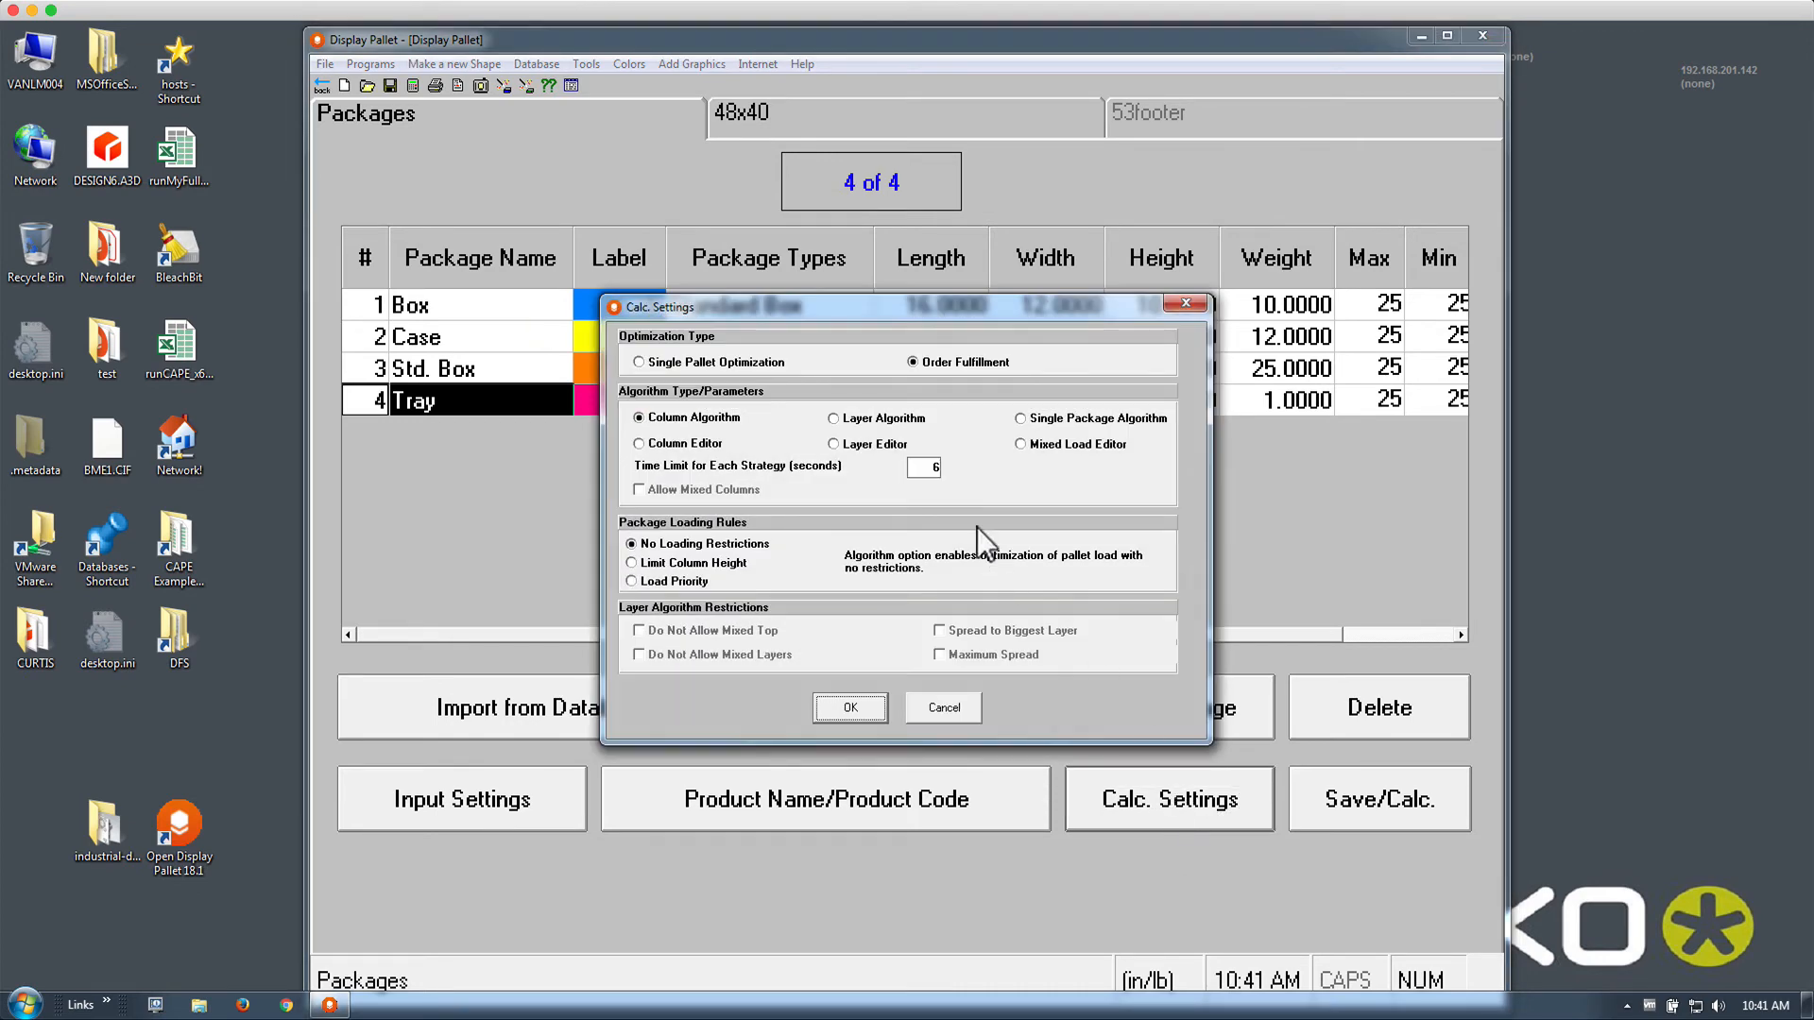
left_click(883, 419)
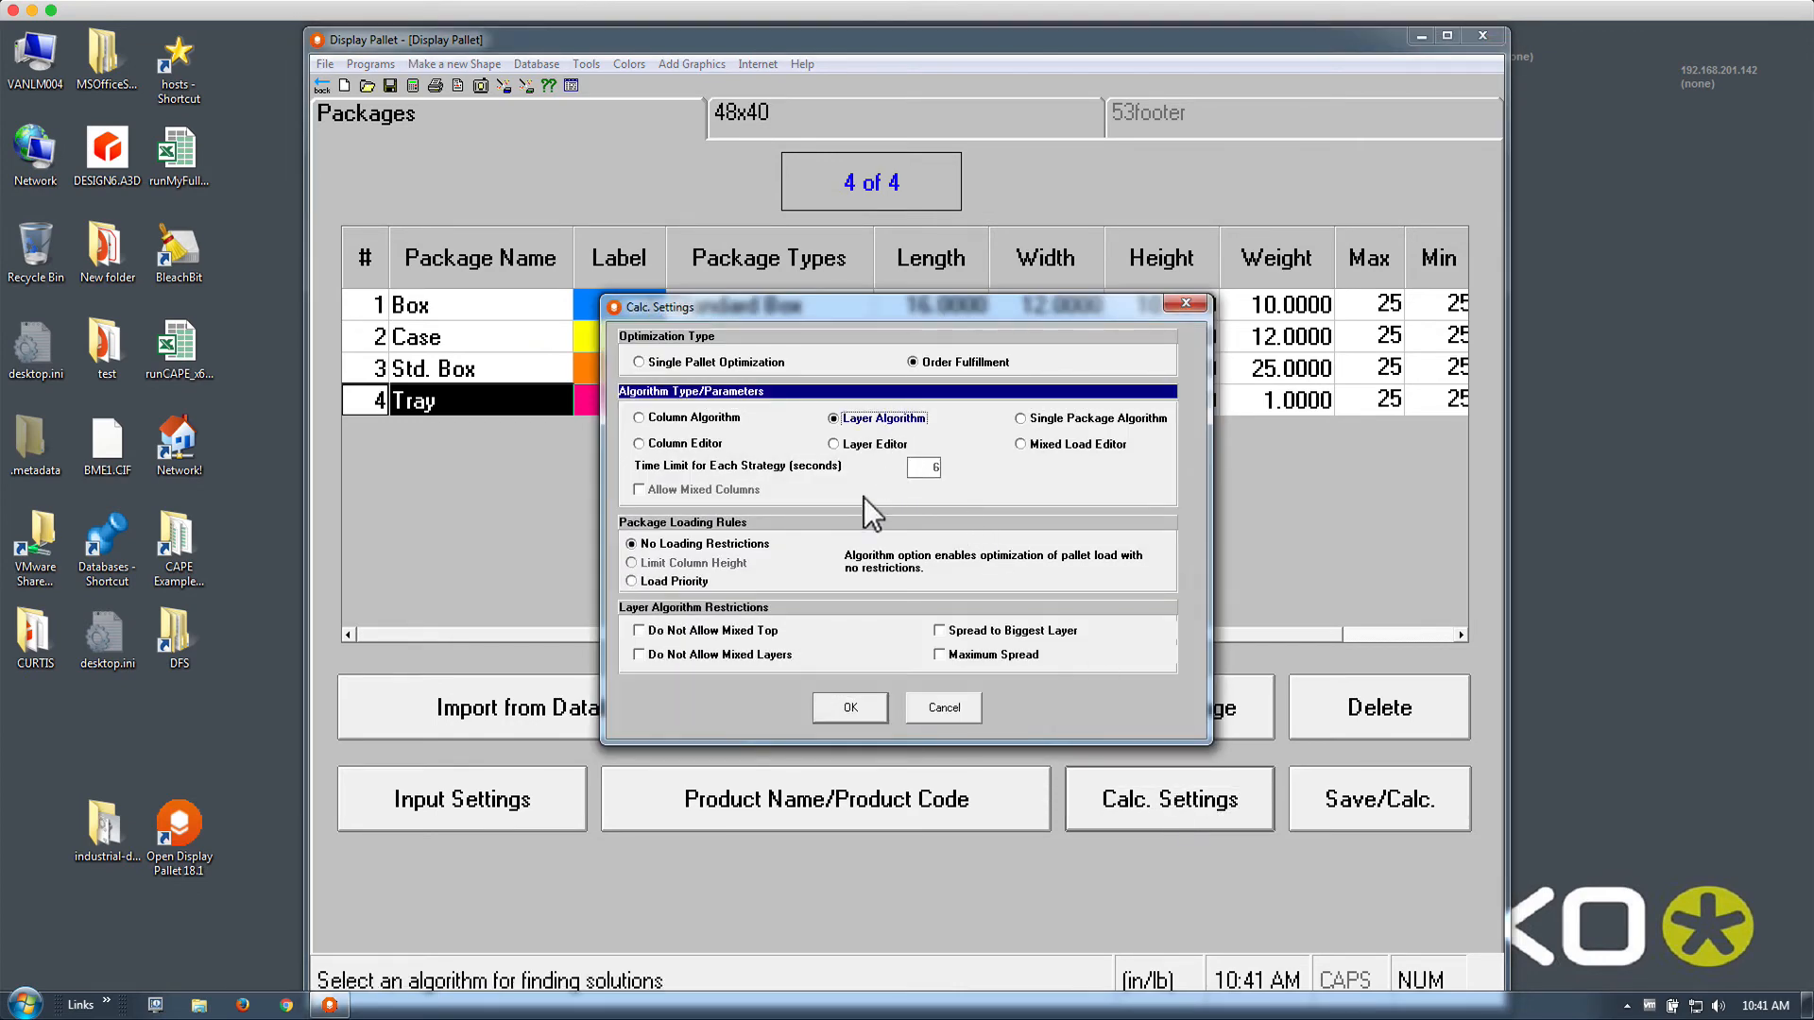
left_click(678, 586)
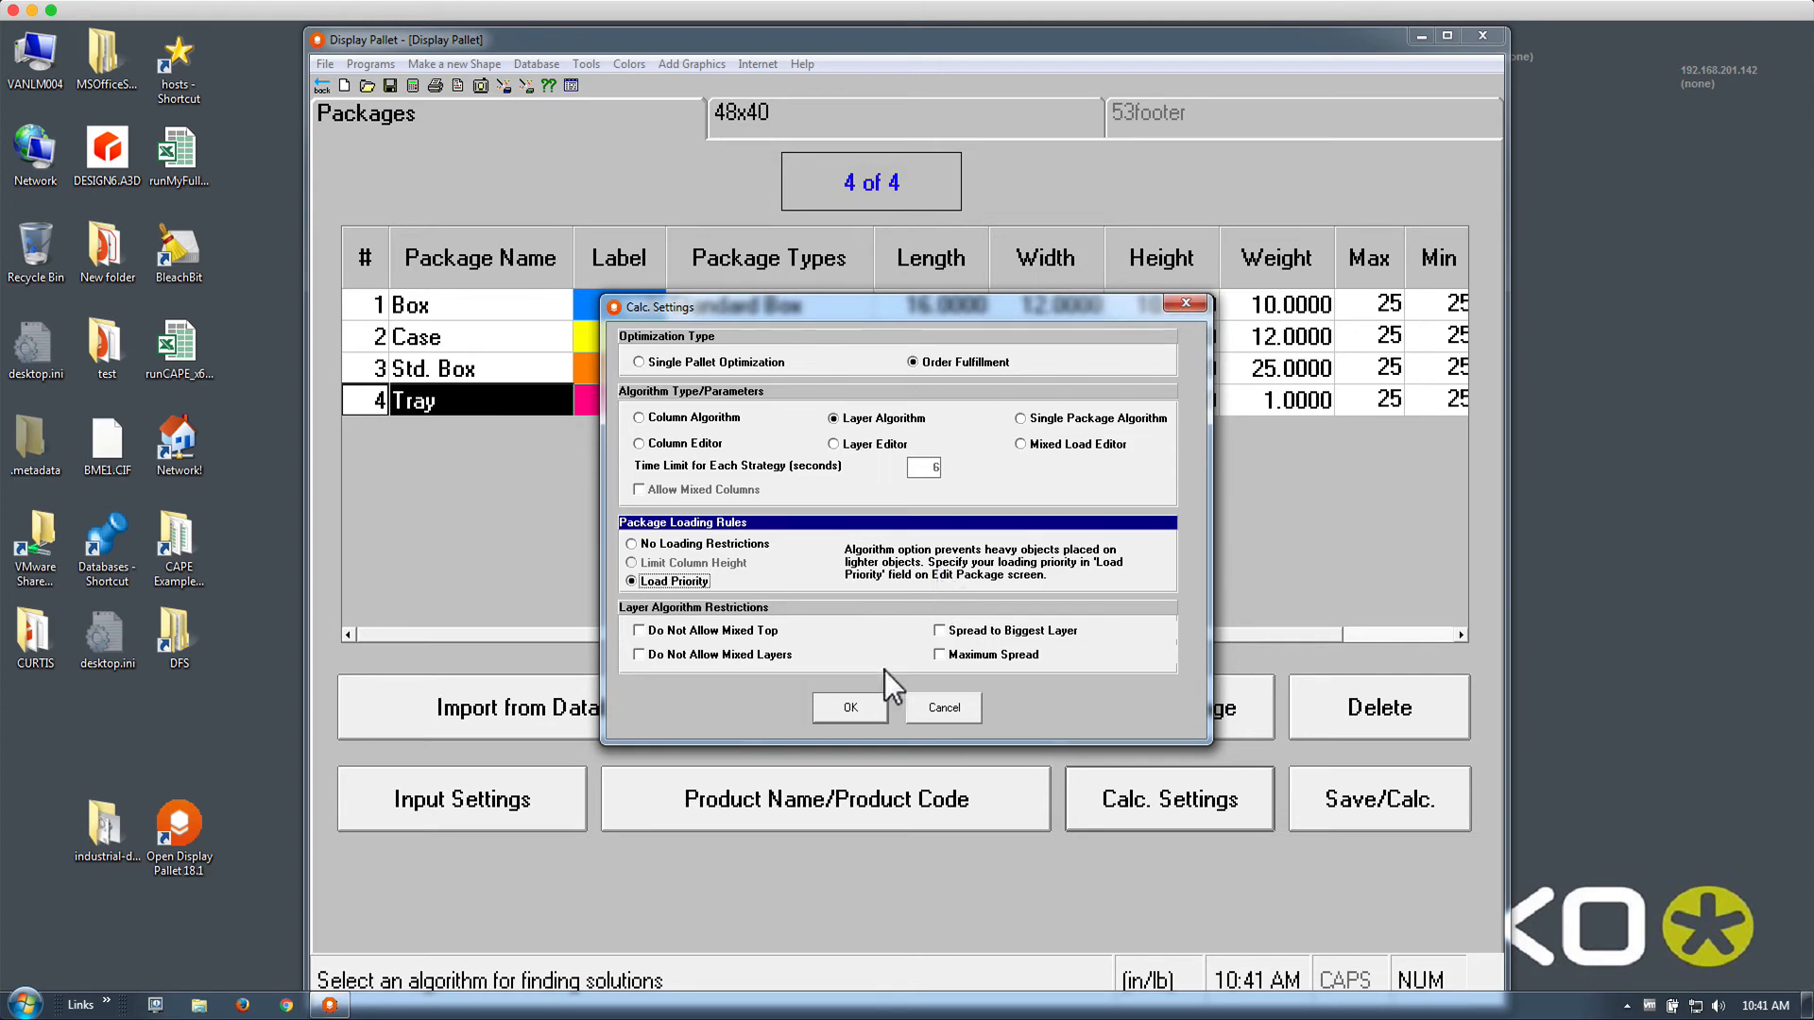
Confirm the Load Priority setting and calculate the pallet loads (load 1 of 2, 86.7% cube, 53 packages)
left_click(851, 706)
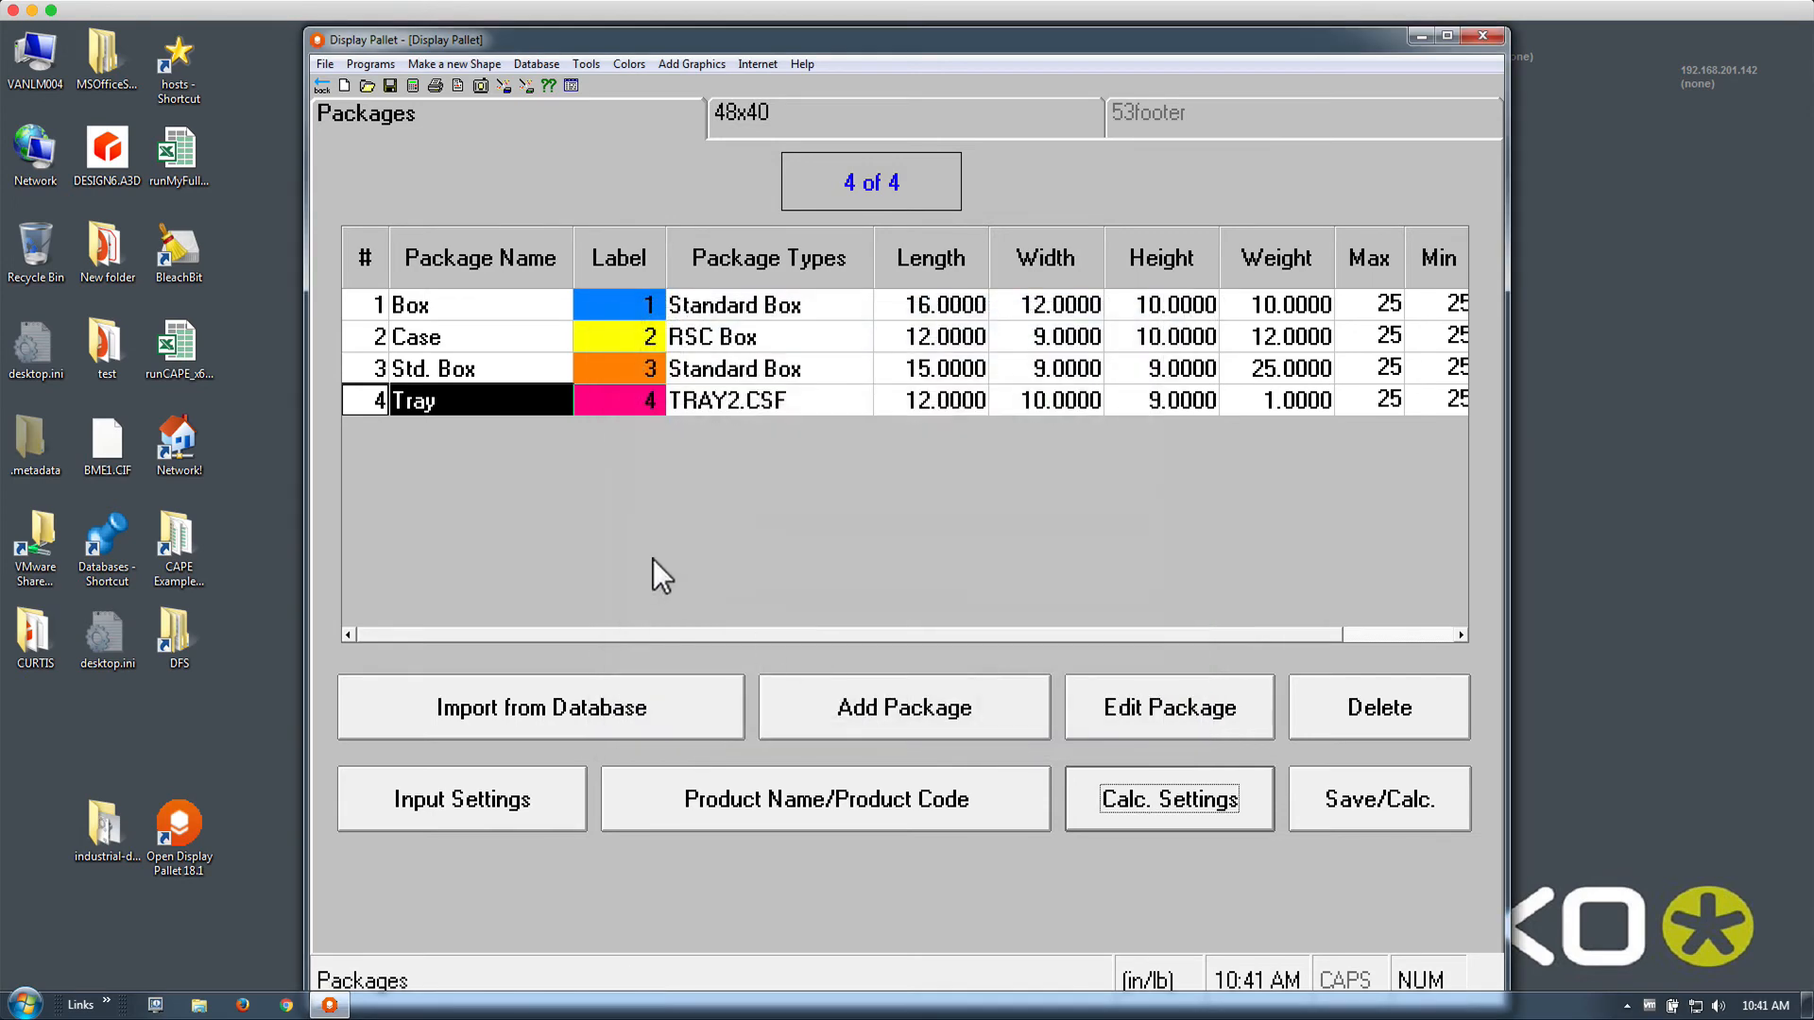
left_click(416, 87)
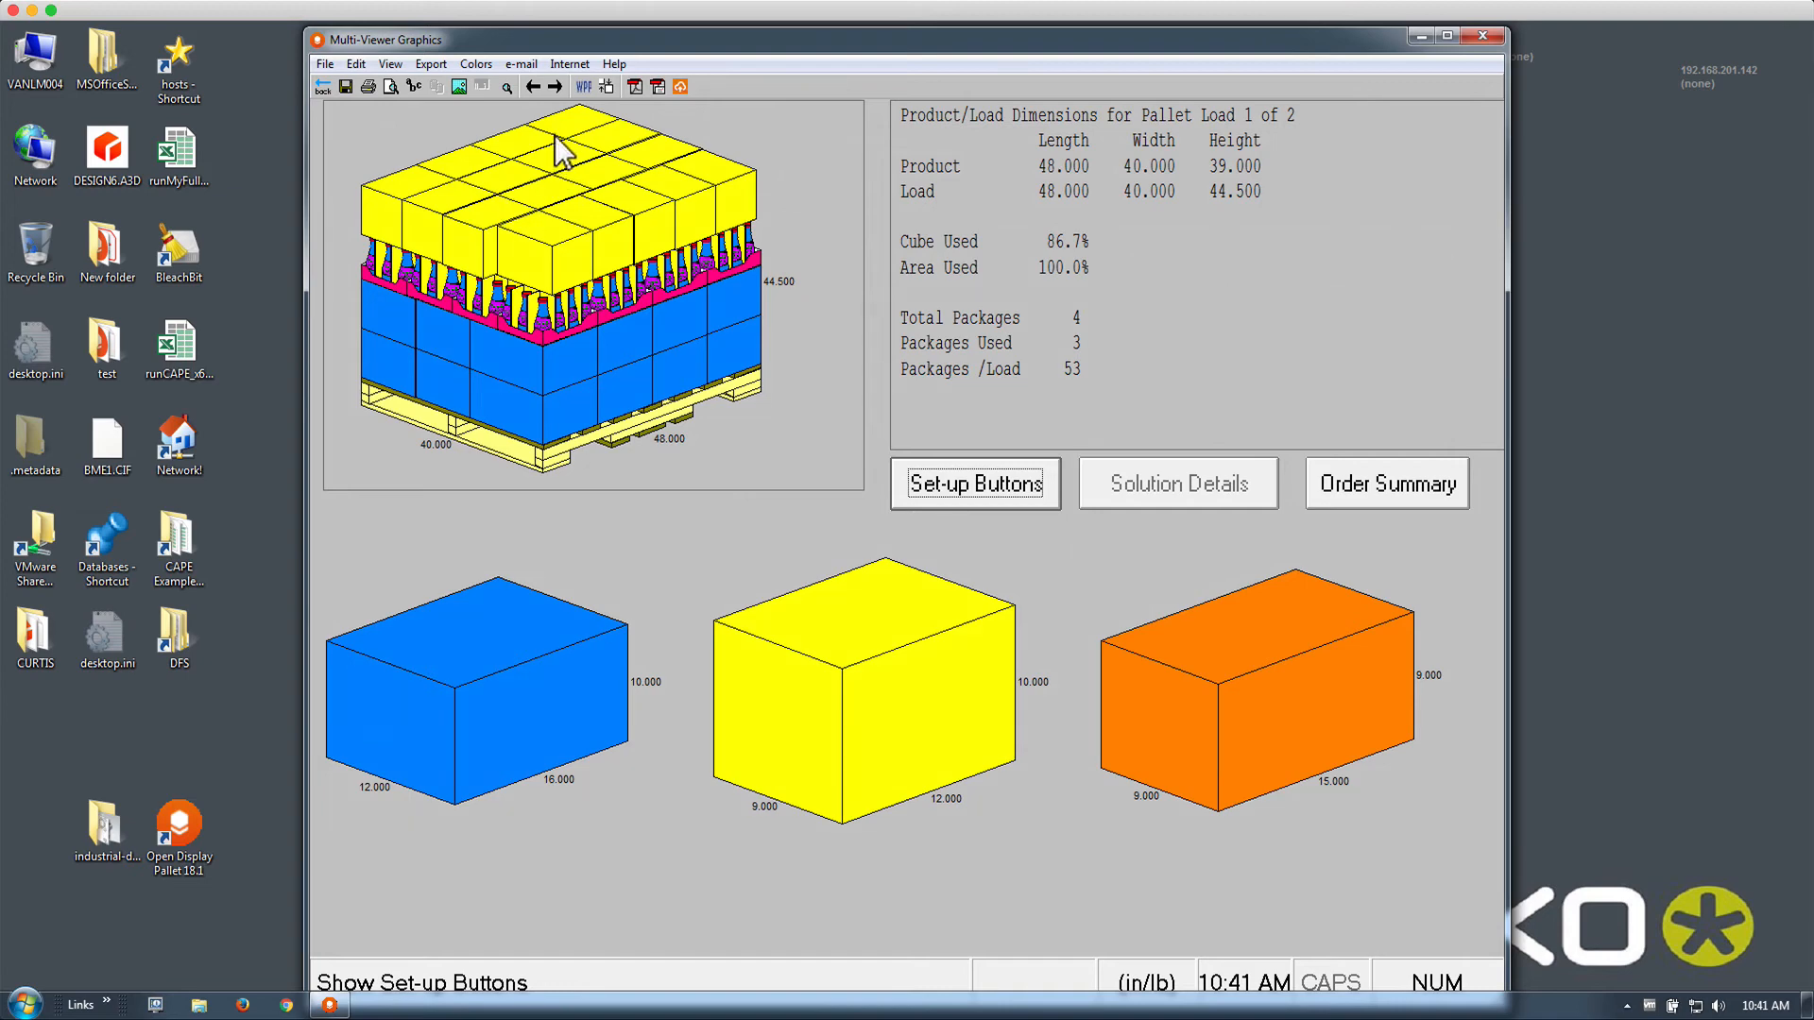
left_click(555, 87)
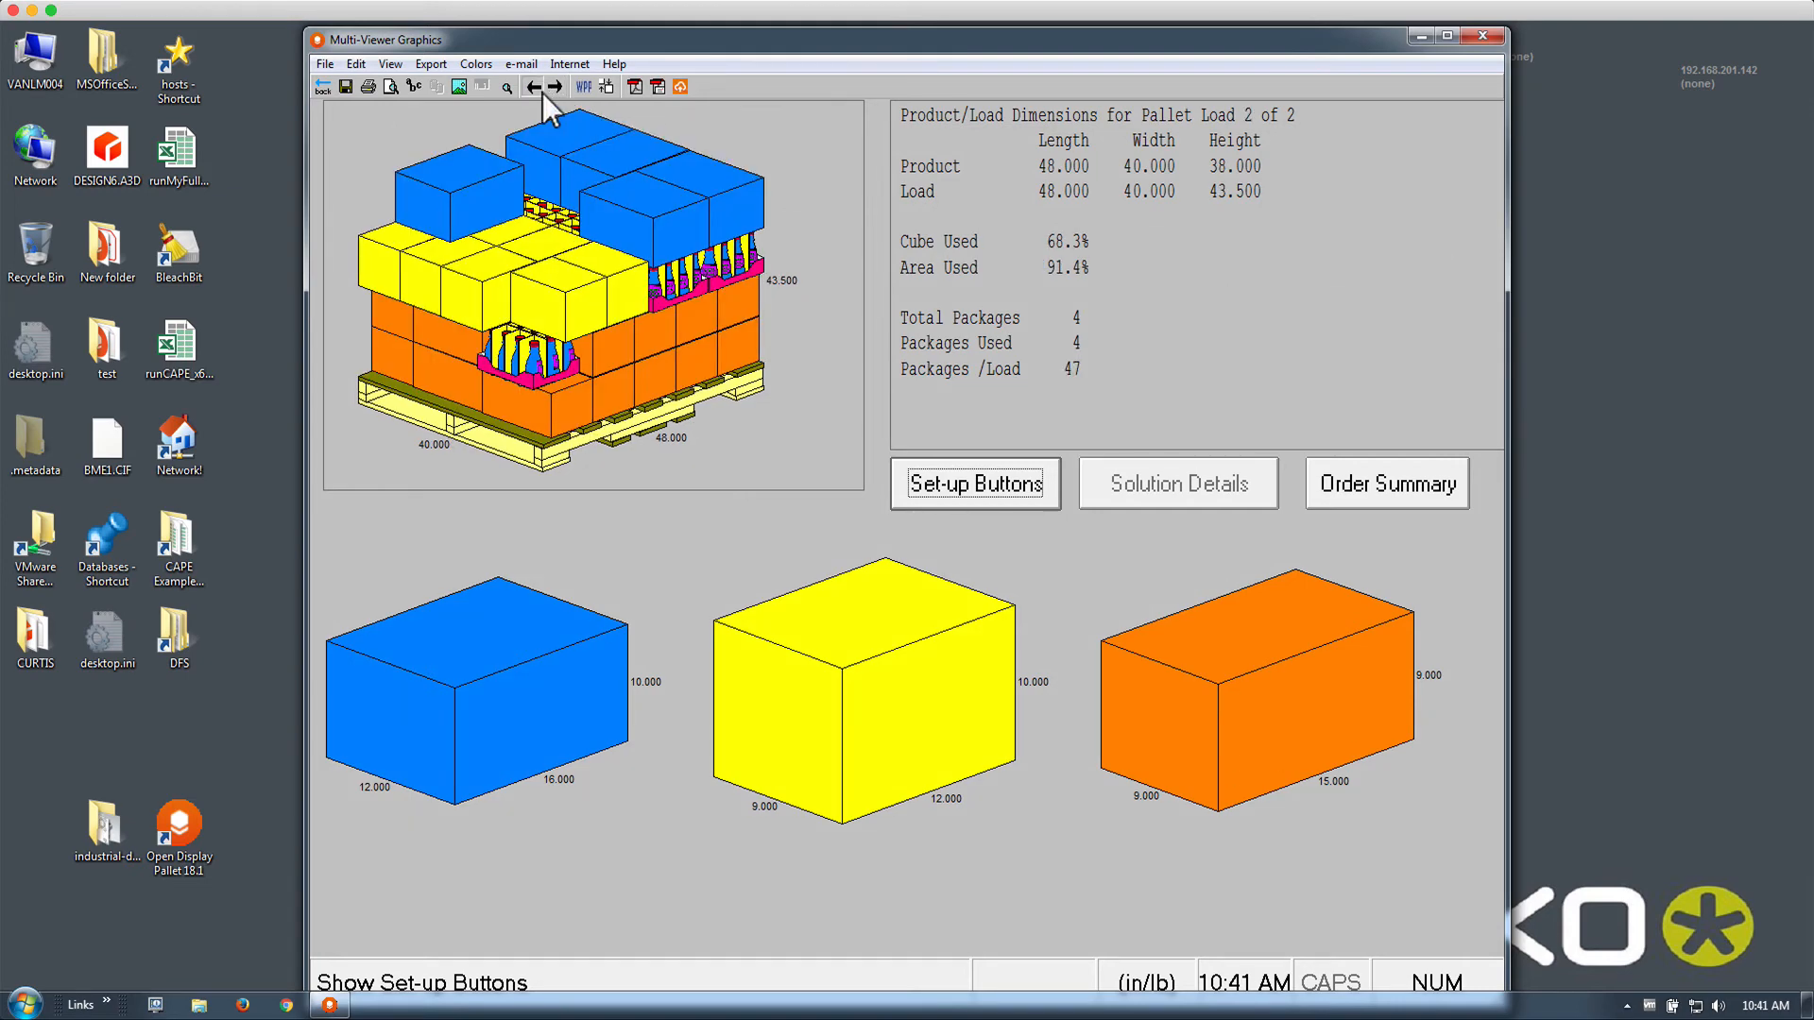
left_click(542, 90)
left_click(322, 85)
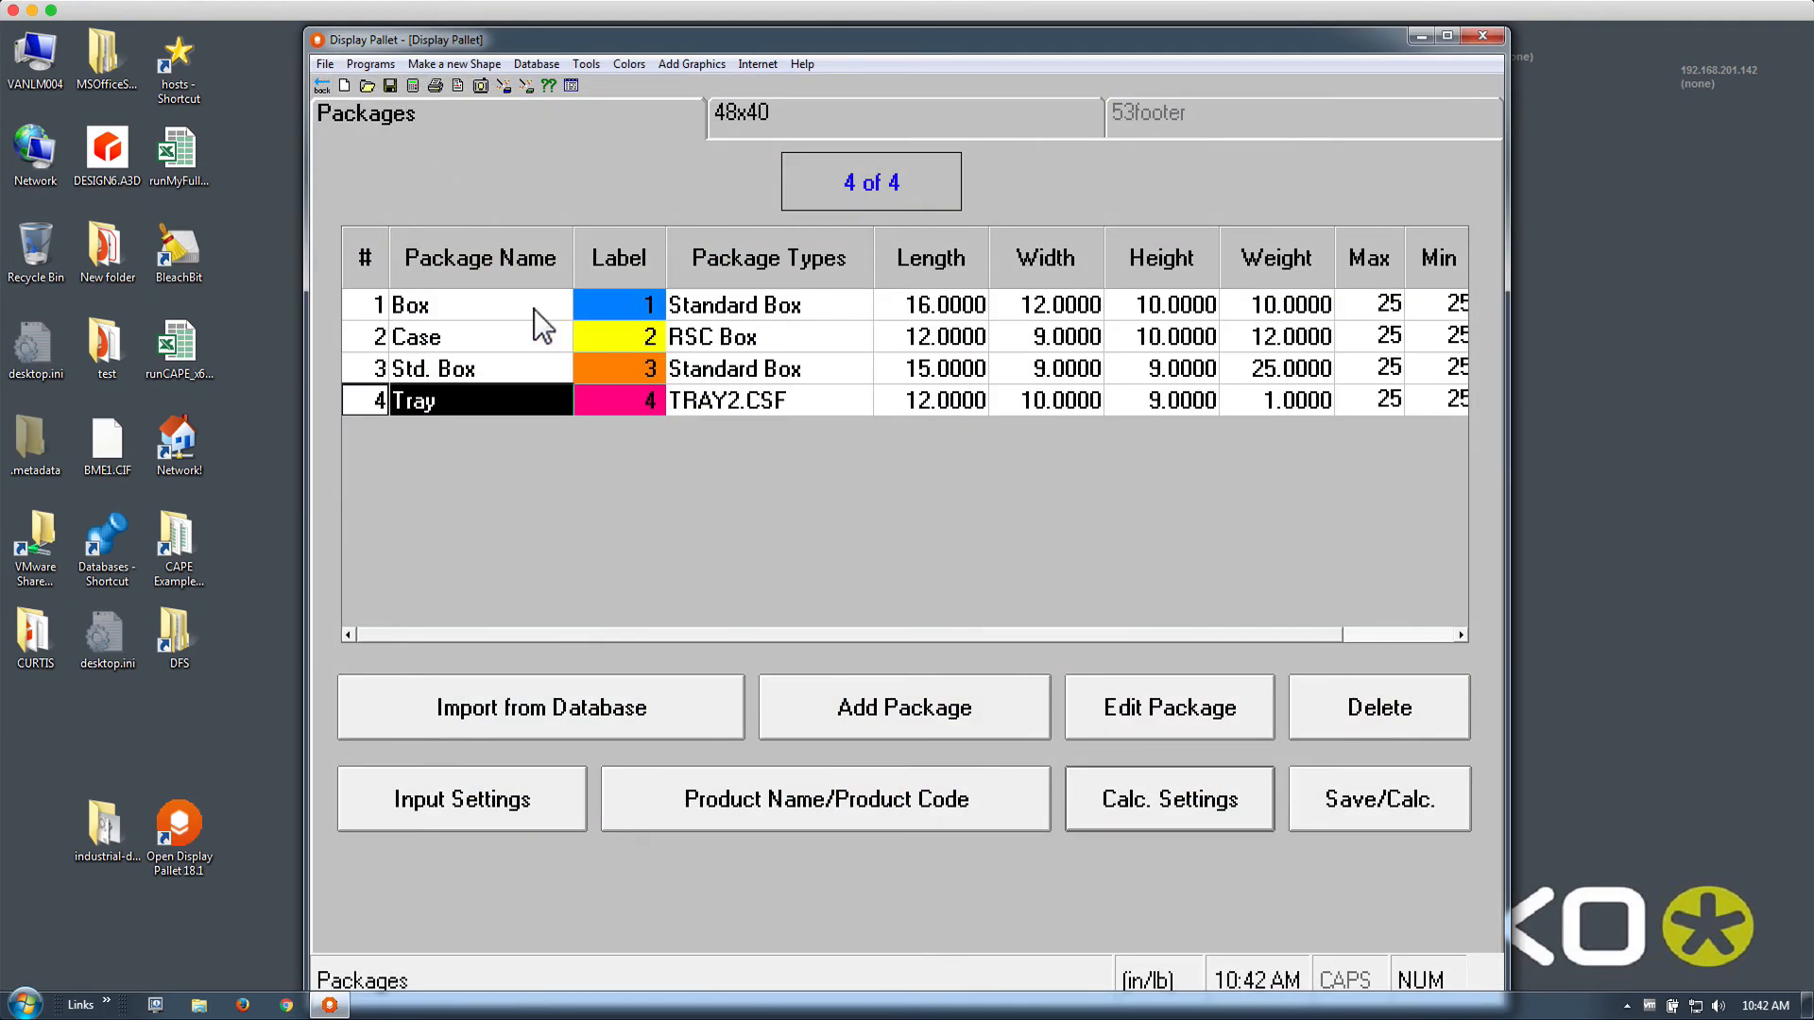
Set the Tray package's load priority to 1
double_click(513, 398)
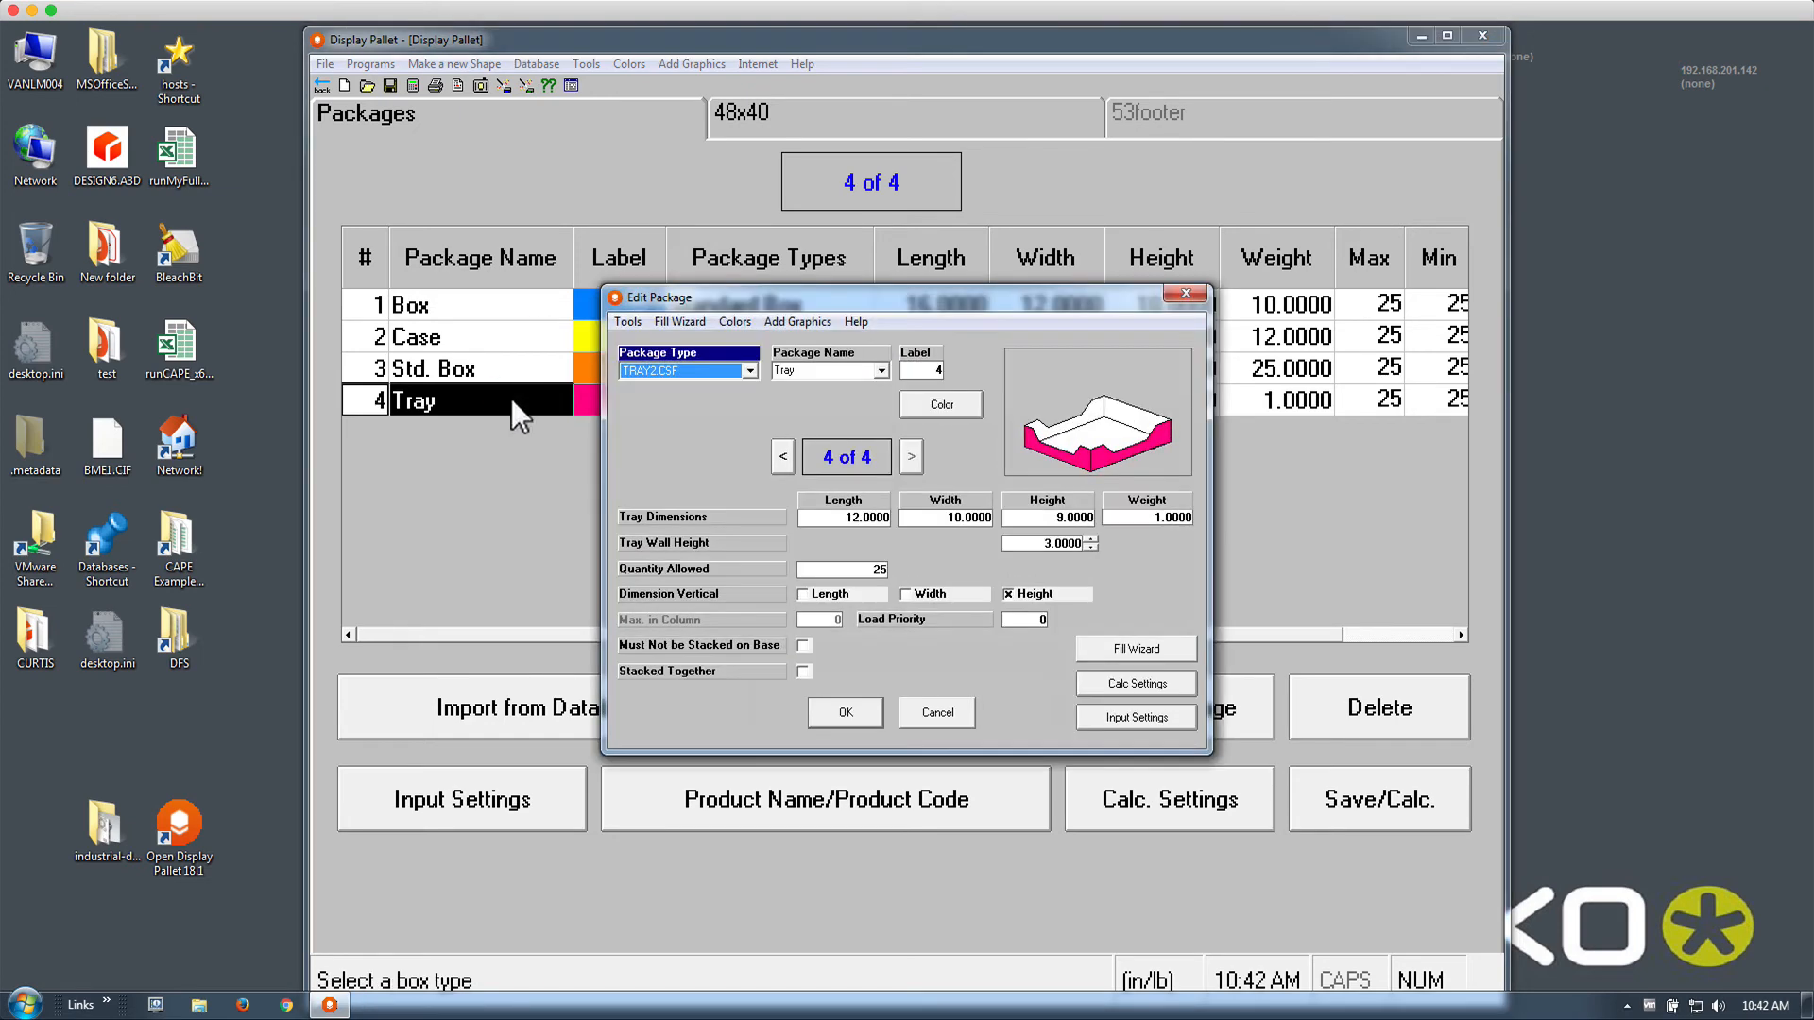
left_click(1040, 622)
type("1")
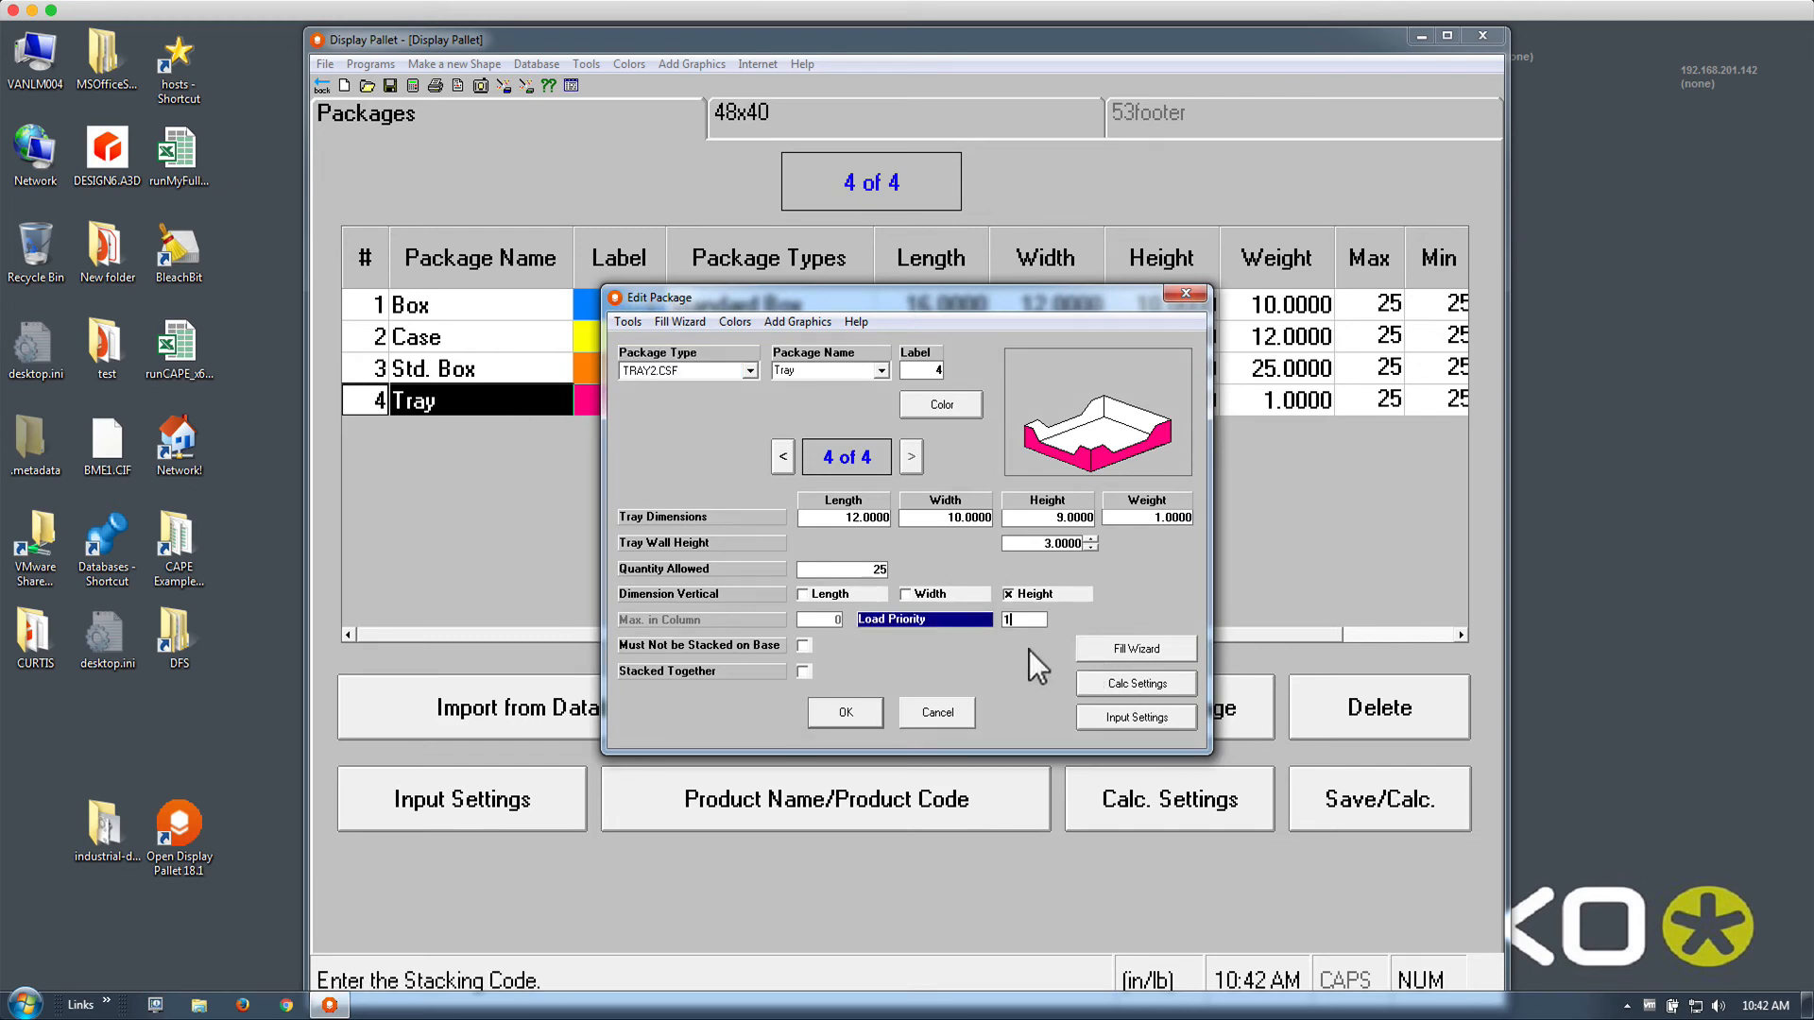
left_click(865, 715)
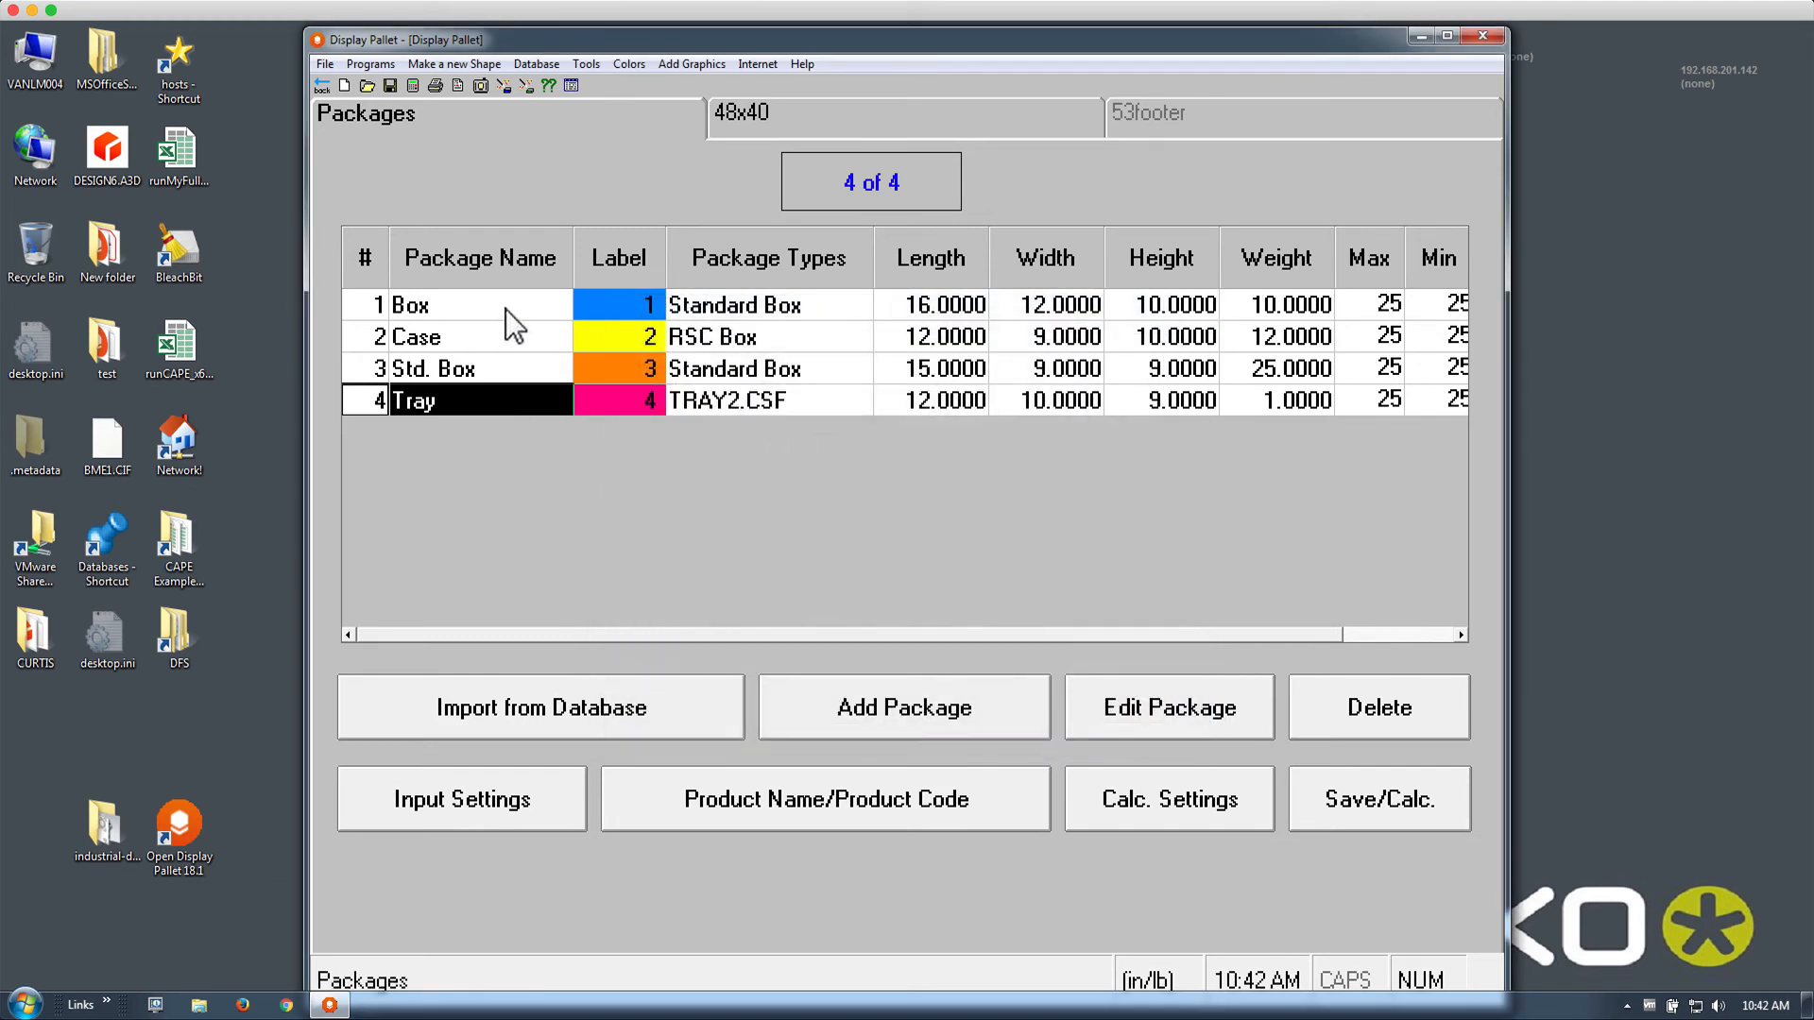
Set the Box load priority to 2, stepping through the Case, Std. Box and Tray records before confirming
double_click(506, 308)
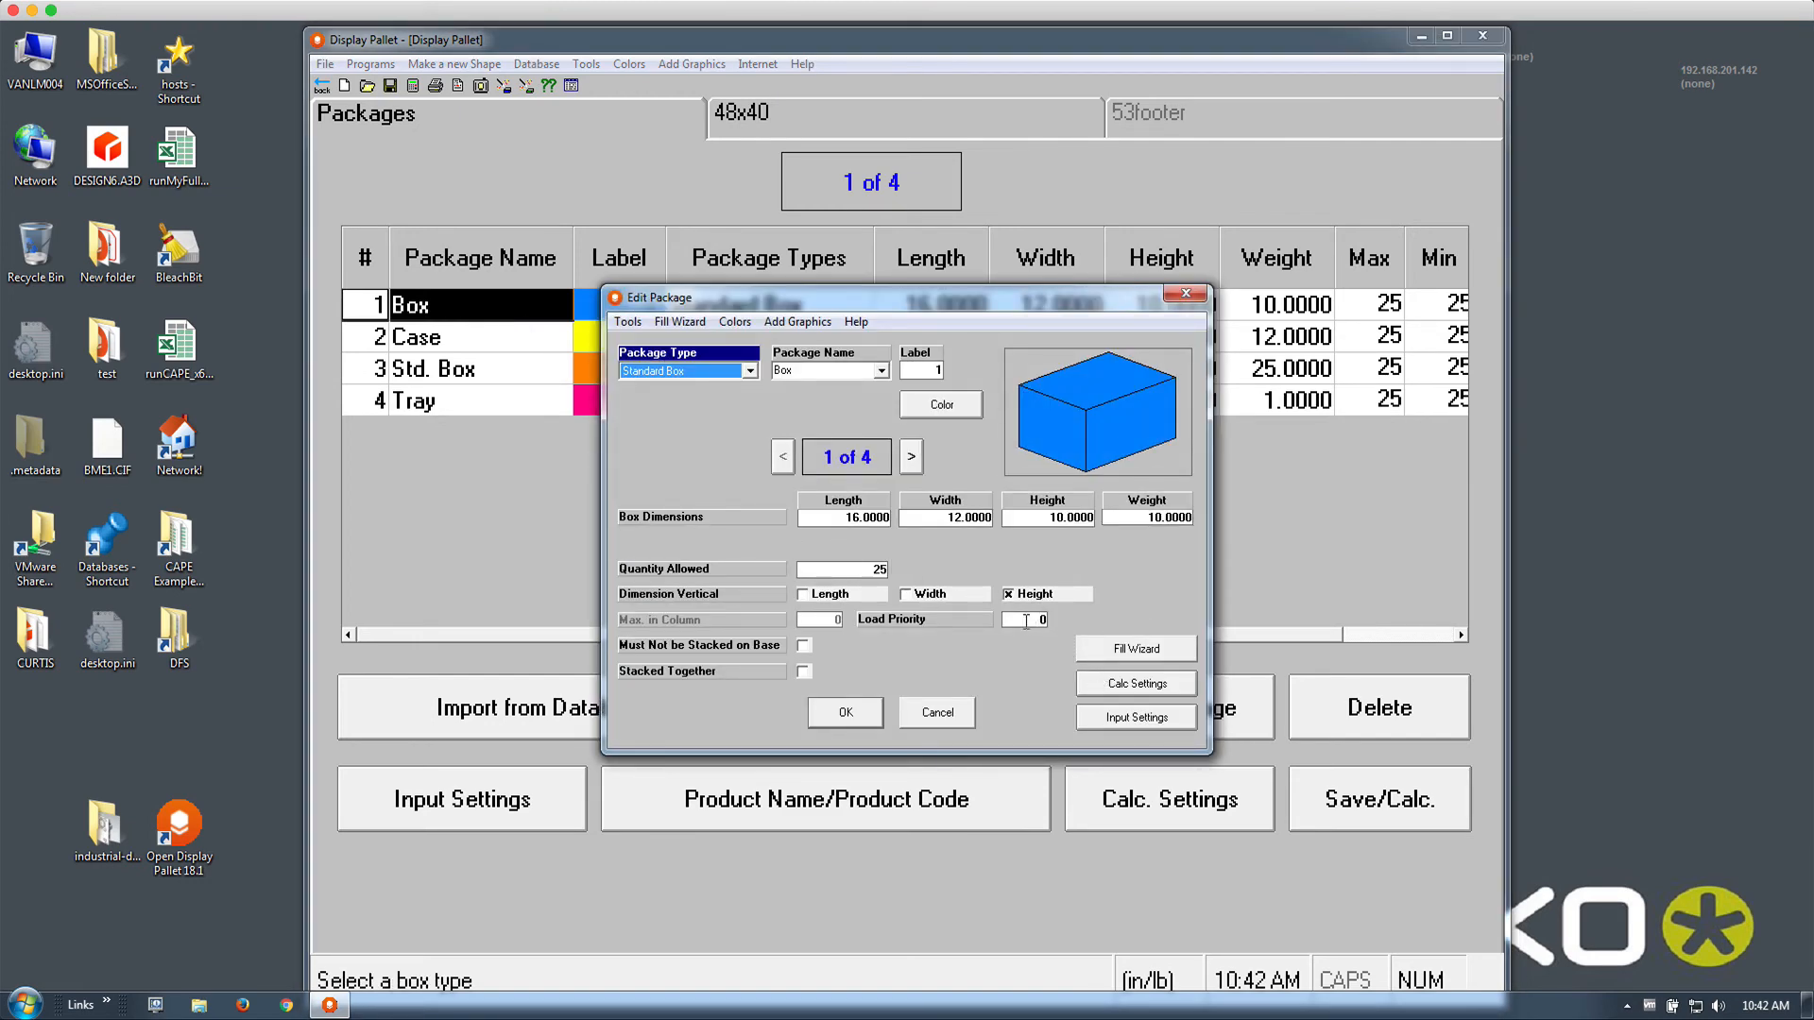
left_click(1026, 620)
type("2")
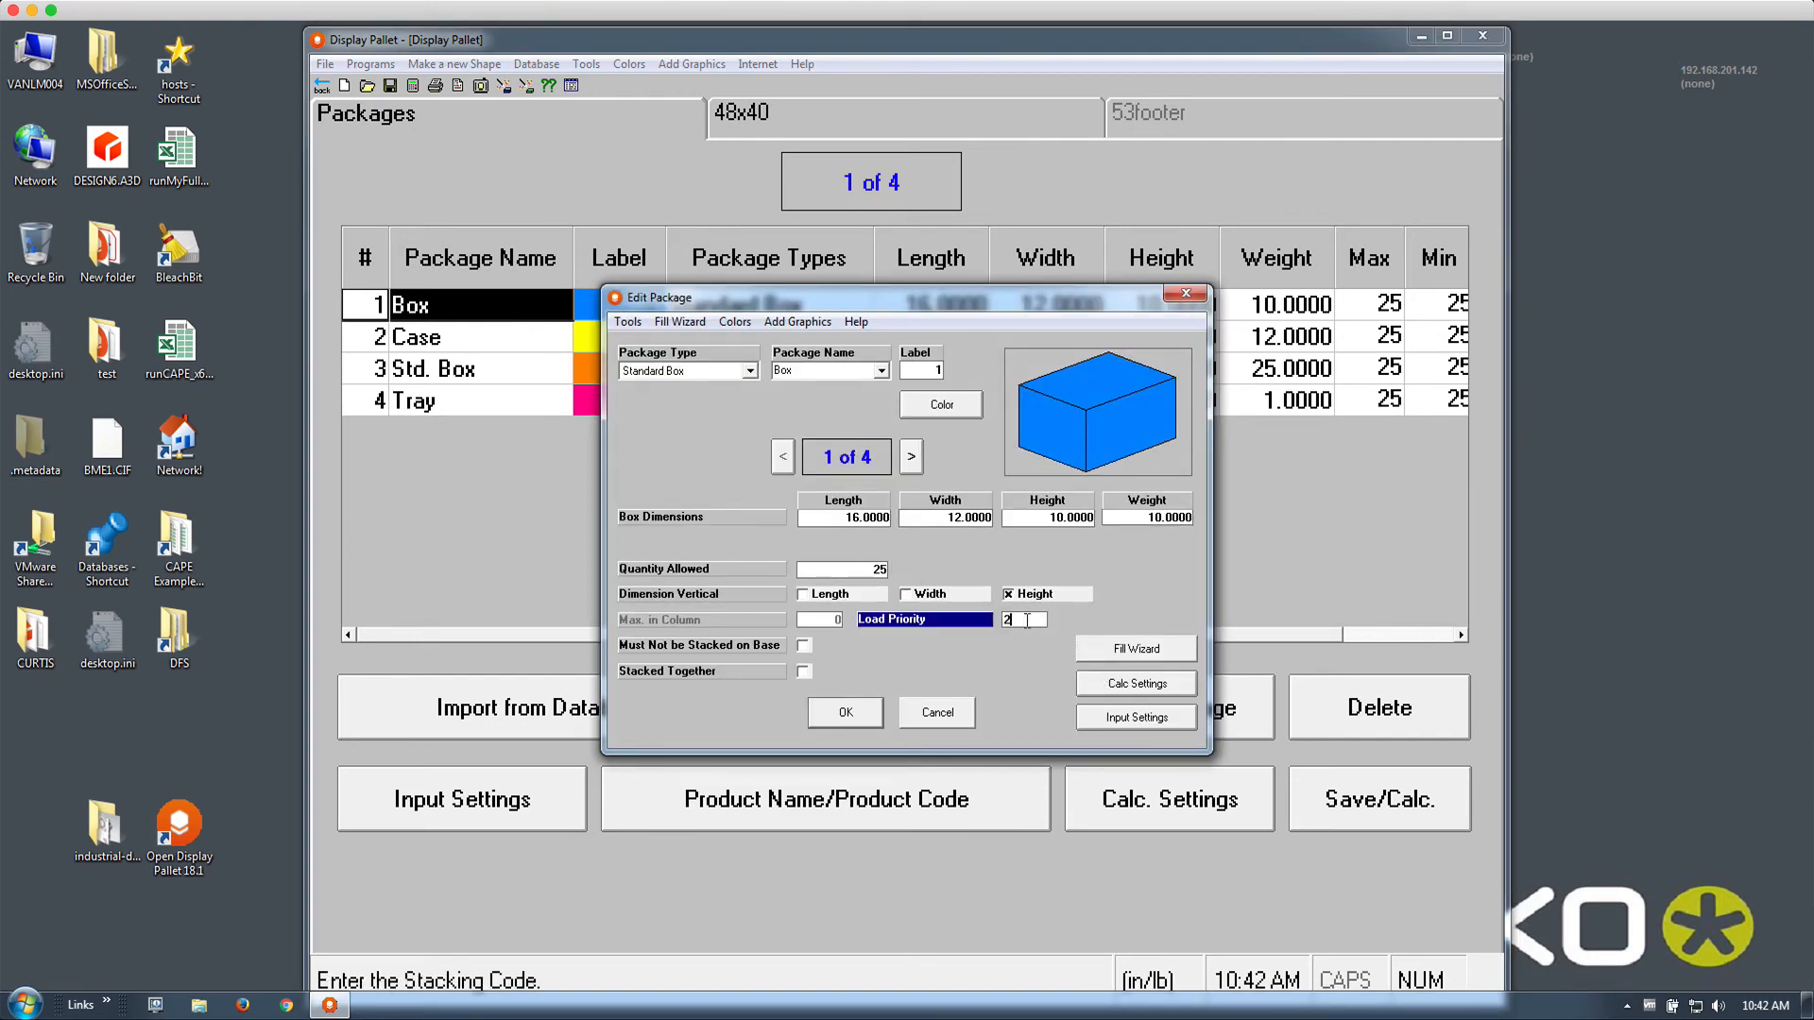
left_click(911, 457)
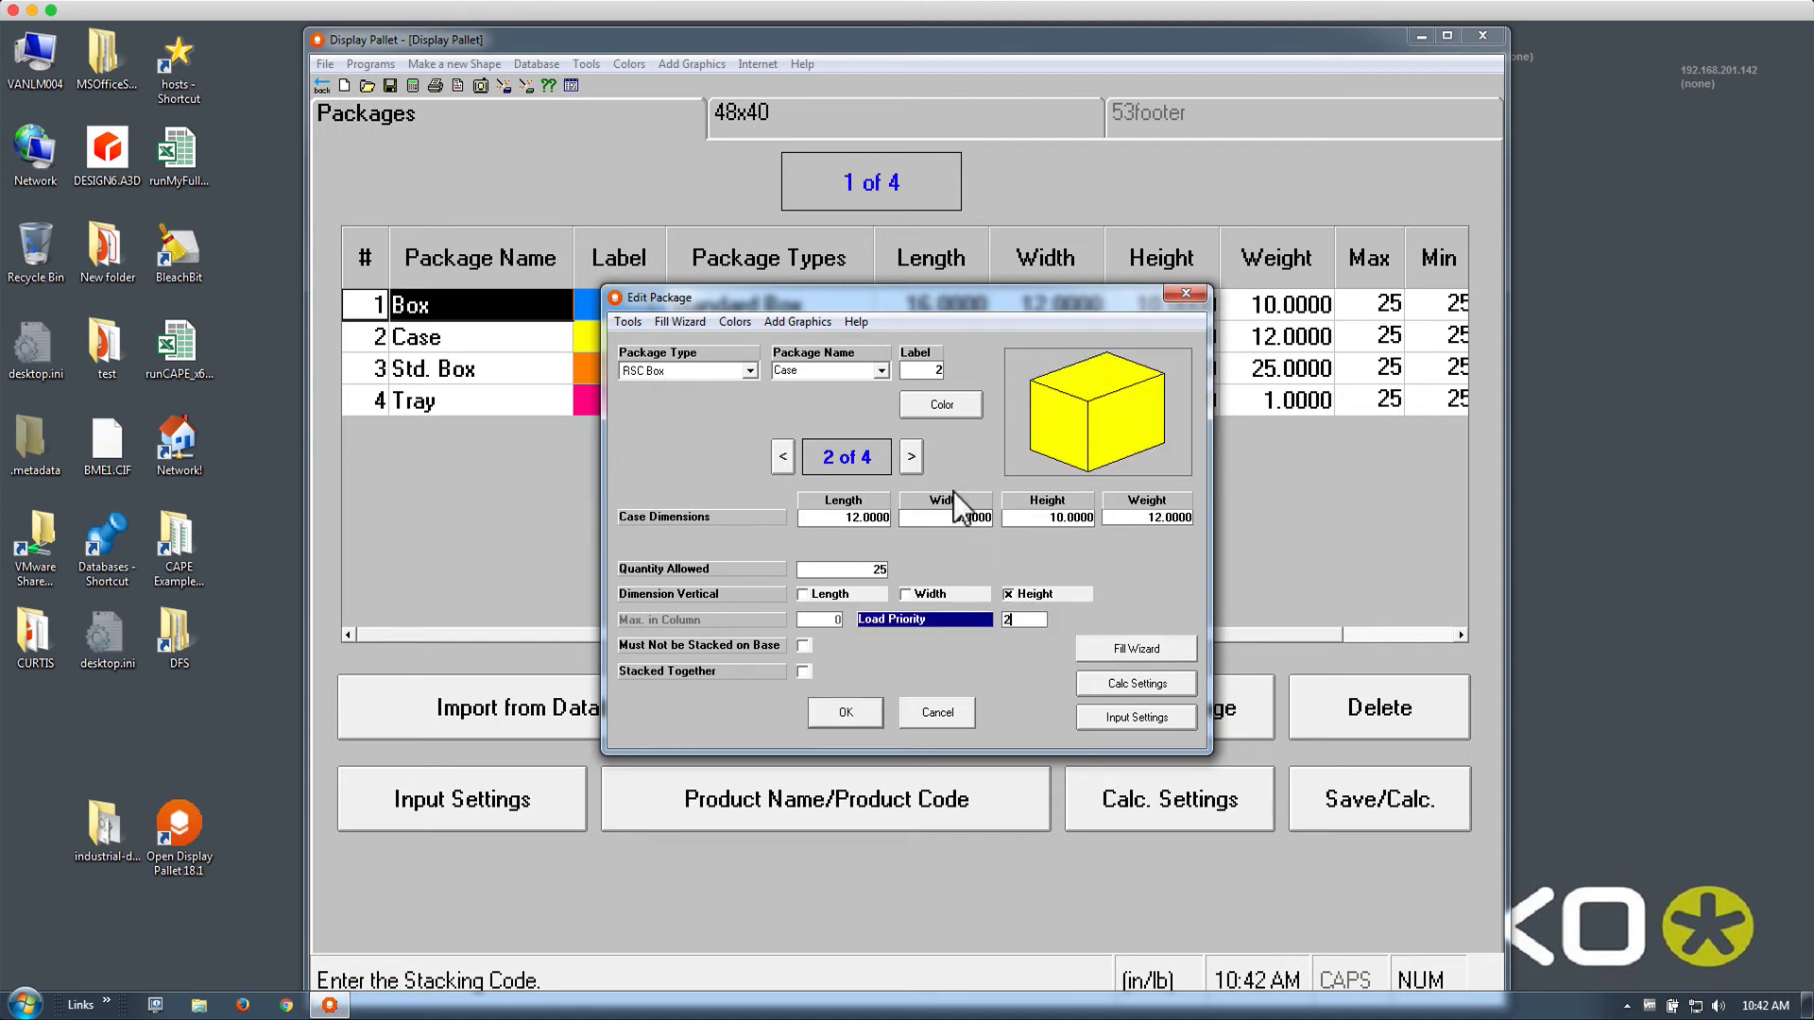
left_click(912, 457)
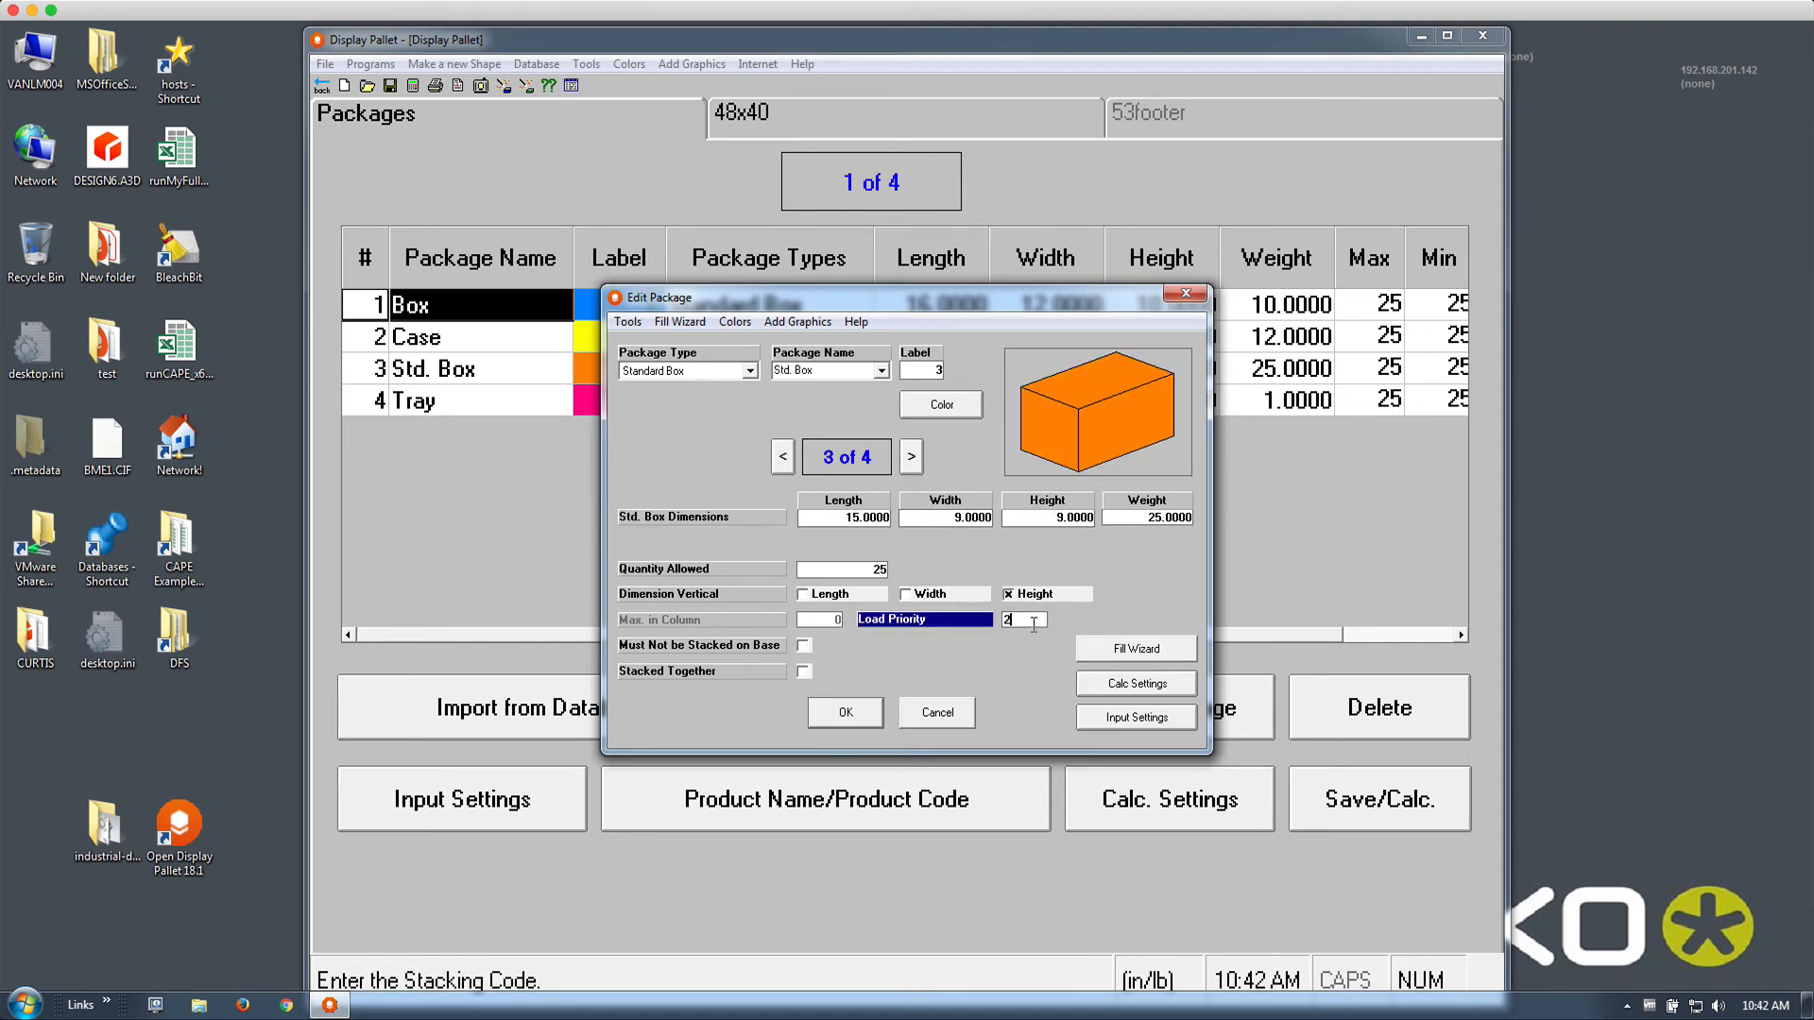
left_click(912, 457)
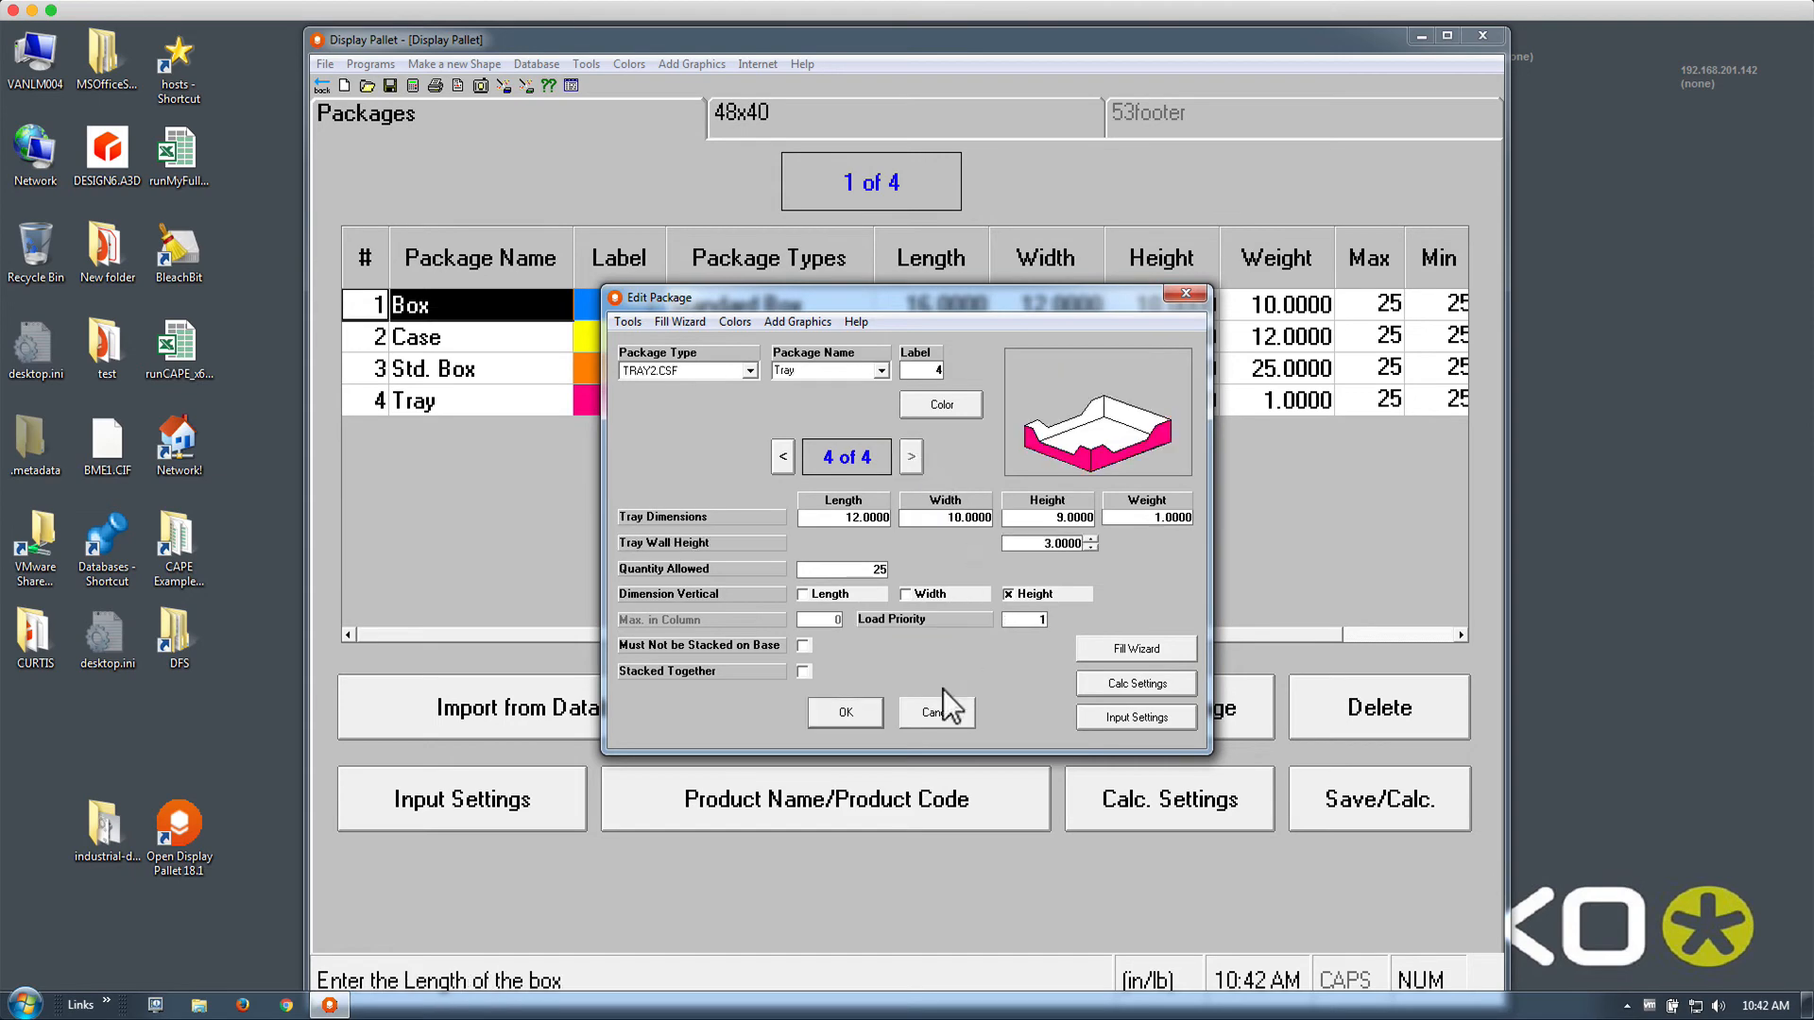
left_click(854, 716)
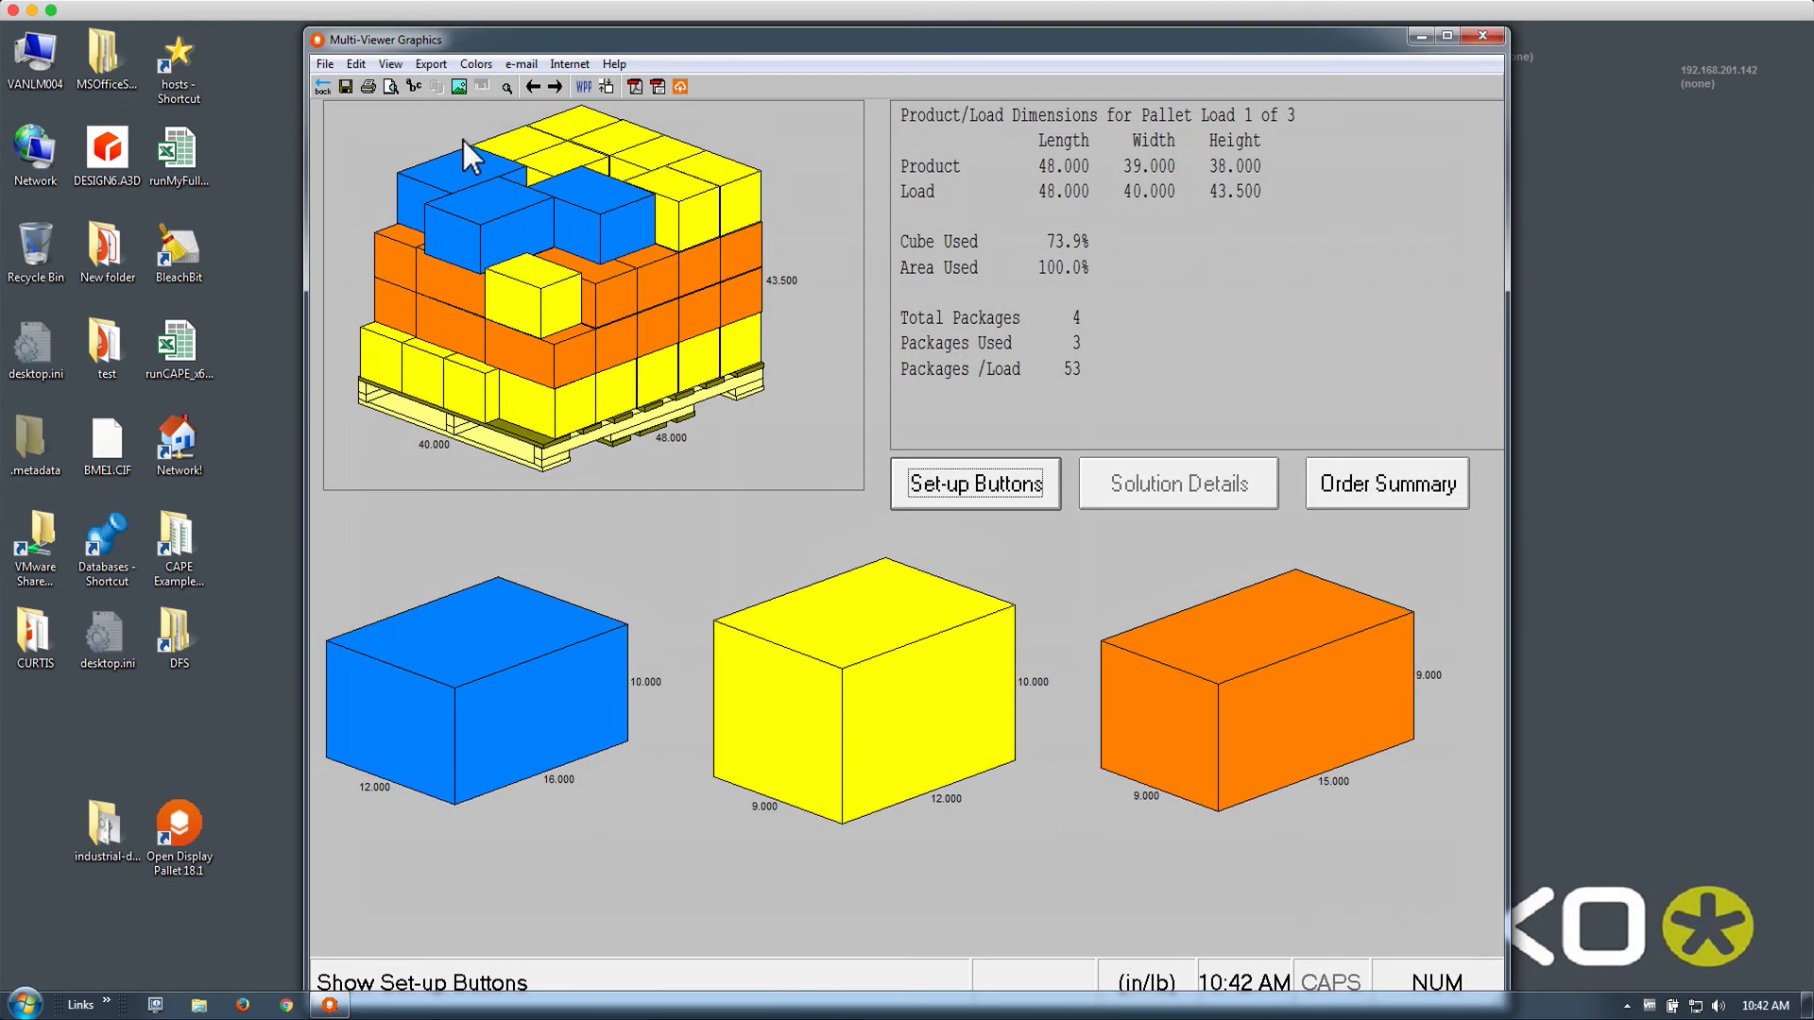
left_click(556, 87)
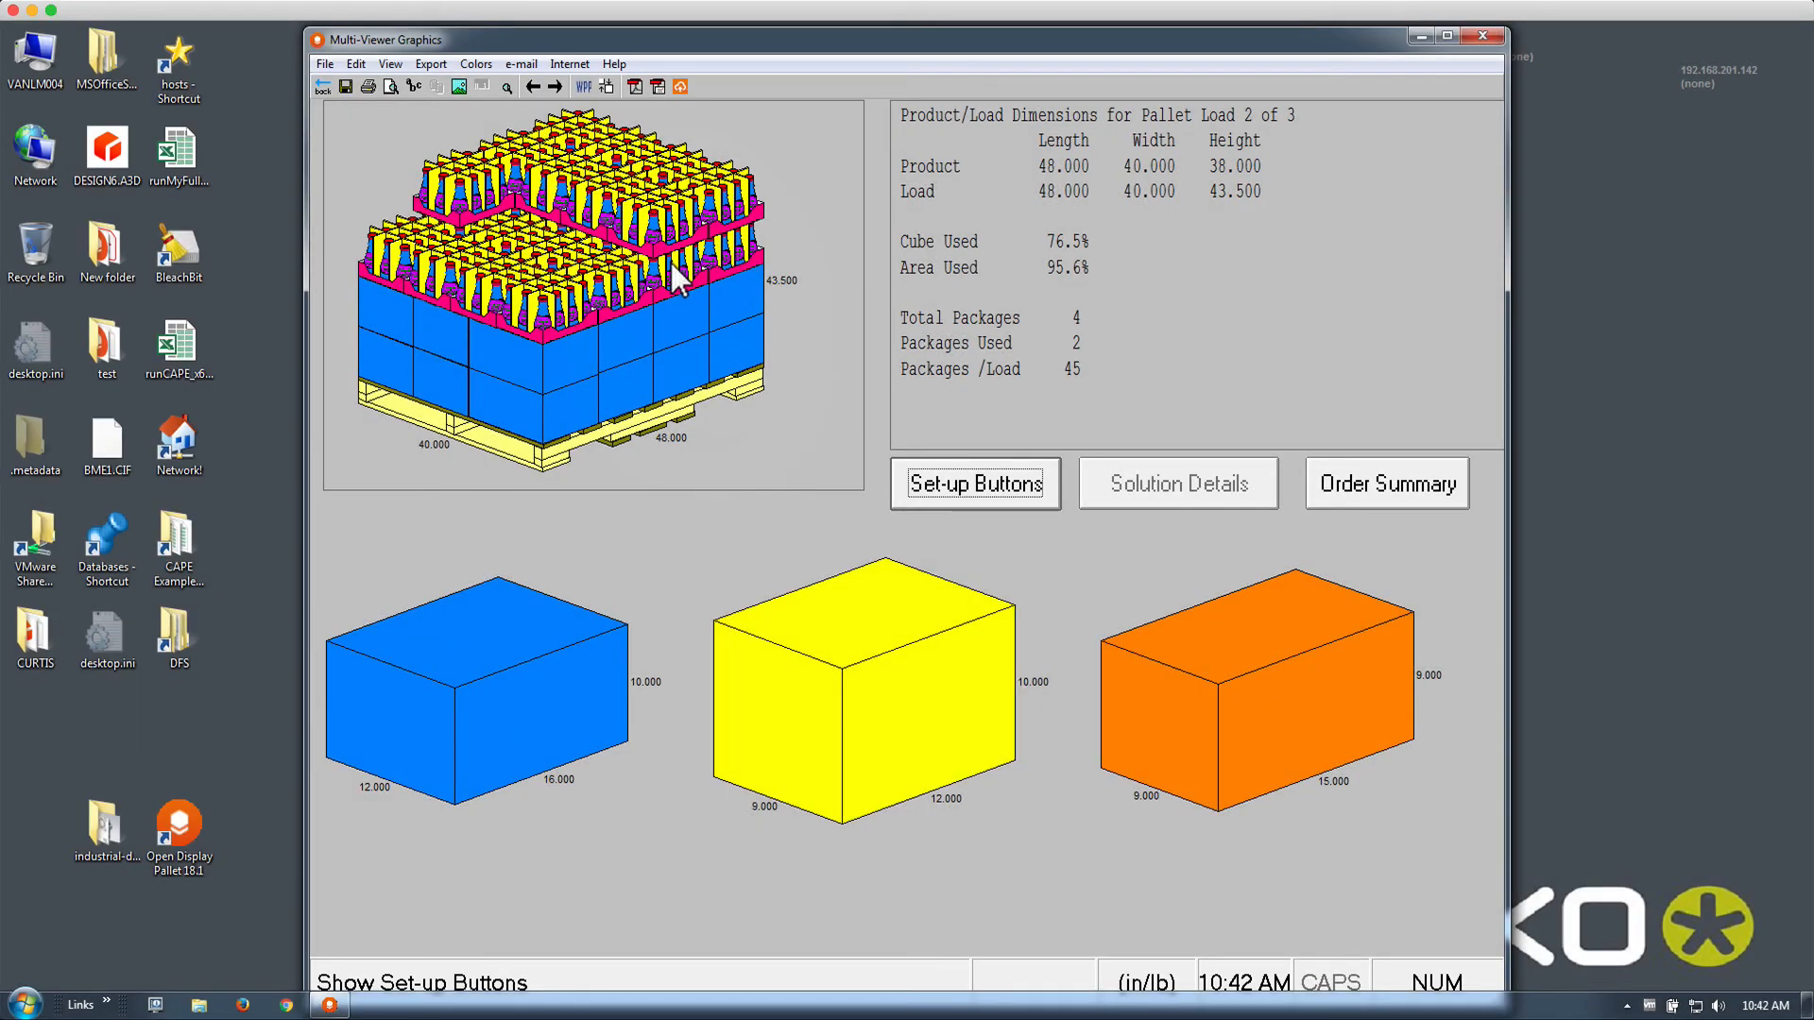
left_click(323, 86)
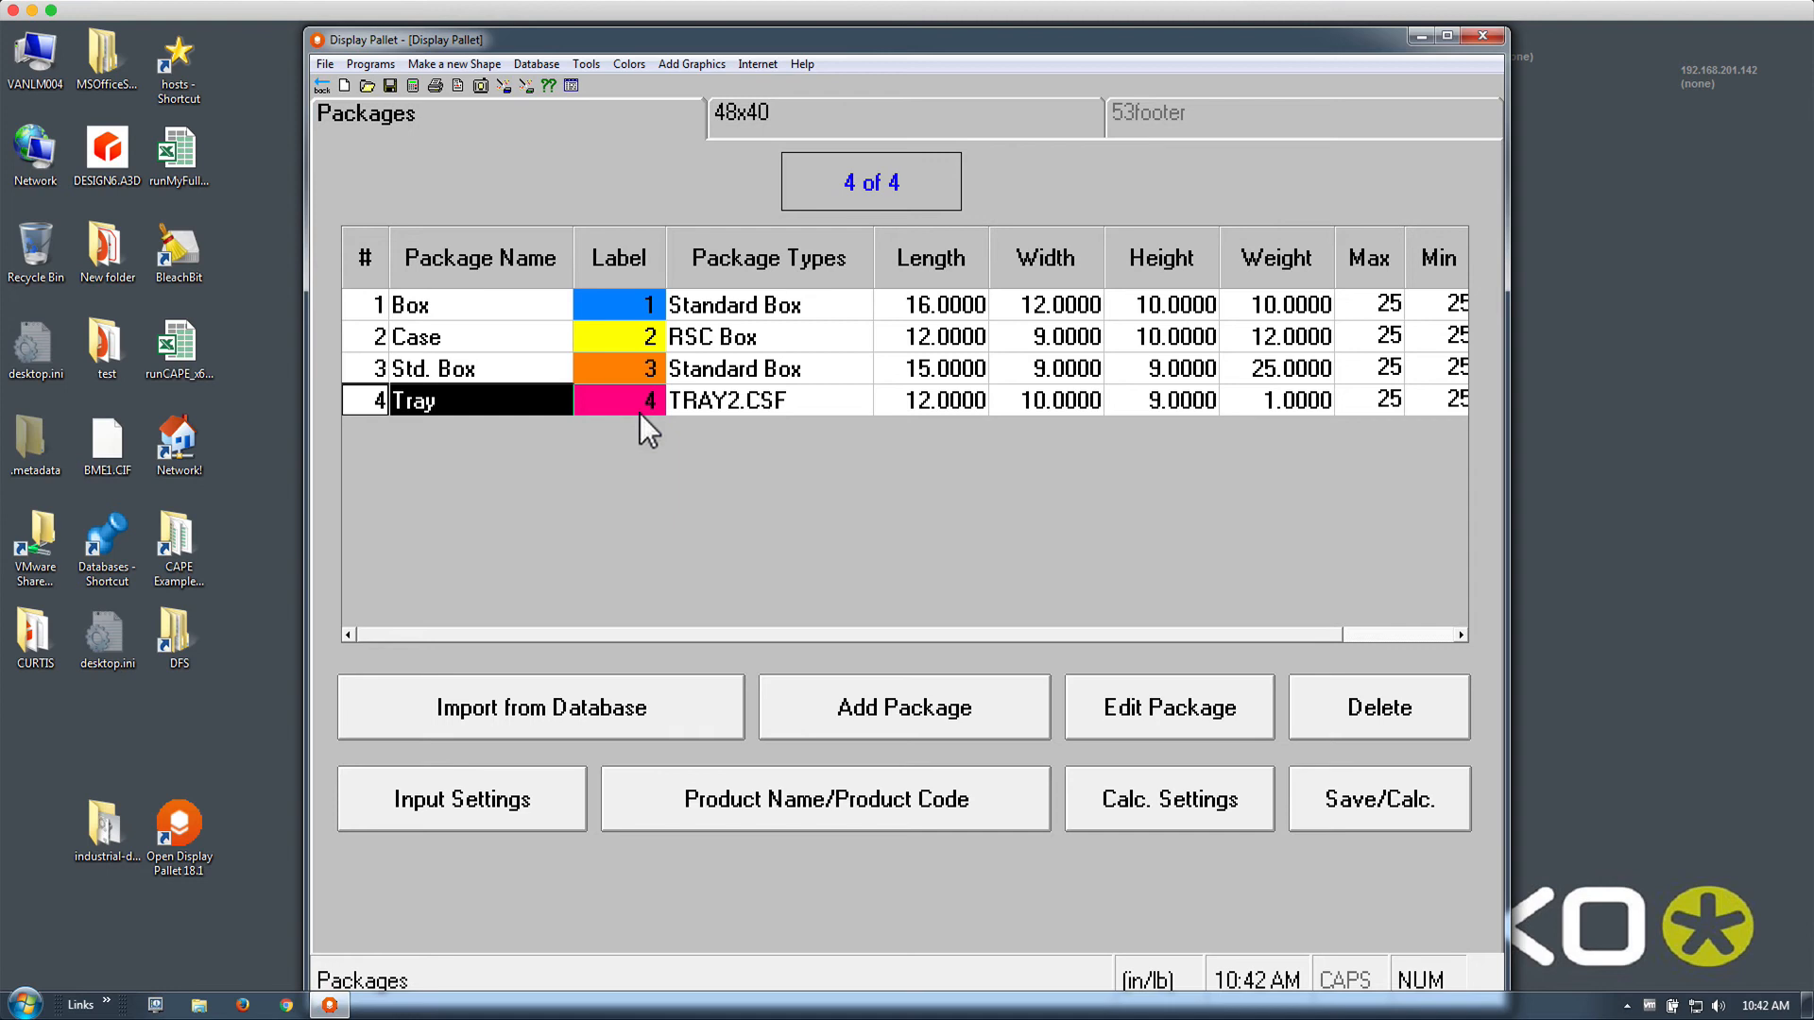
Enable Spread to Biggest Layer and Maximum Spread, then recalculate to three loads (73.9% cube on load 1)
left_click(1142, 784)
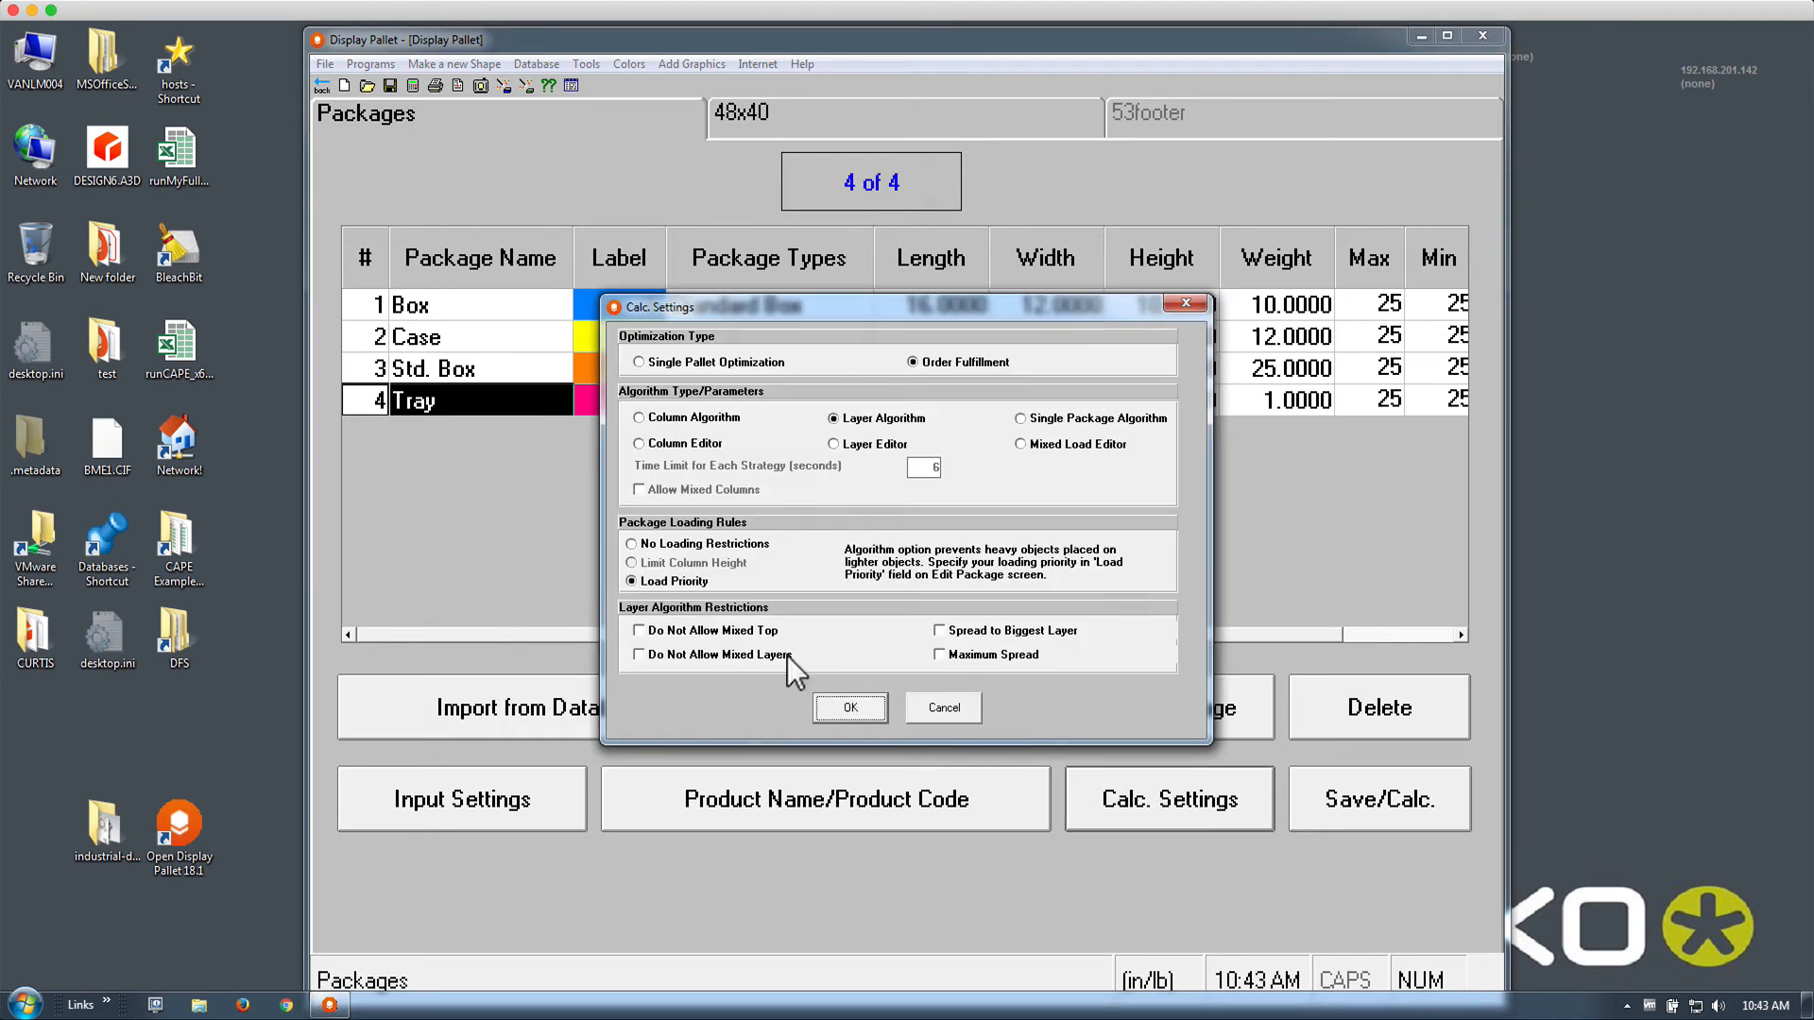
left_click(710, 632)
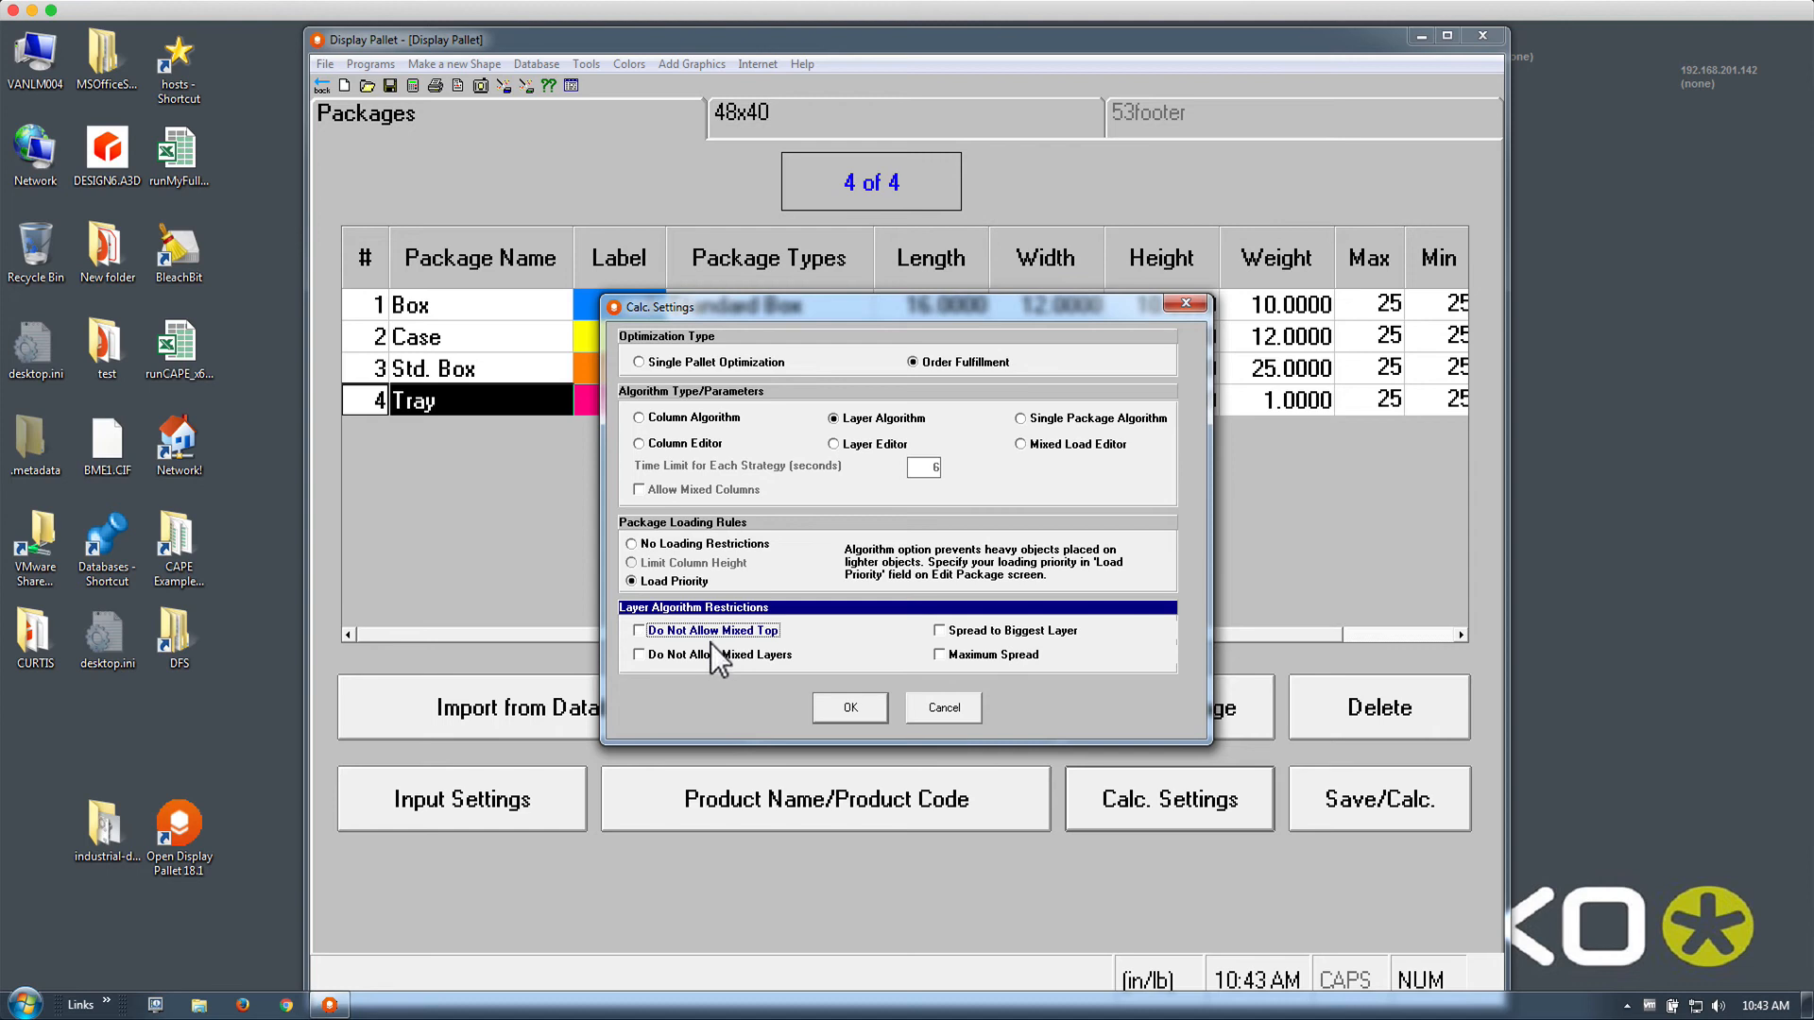
left_click(710, 656)
left_click(944, 633)
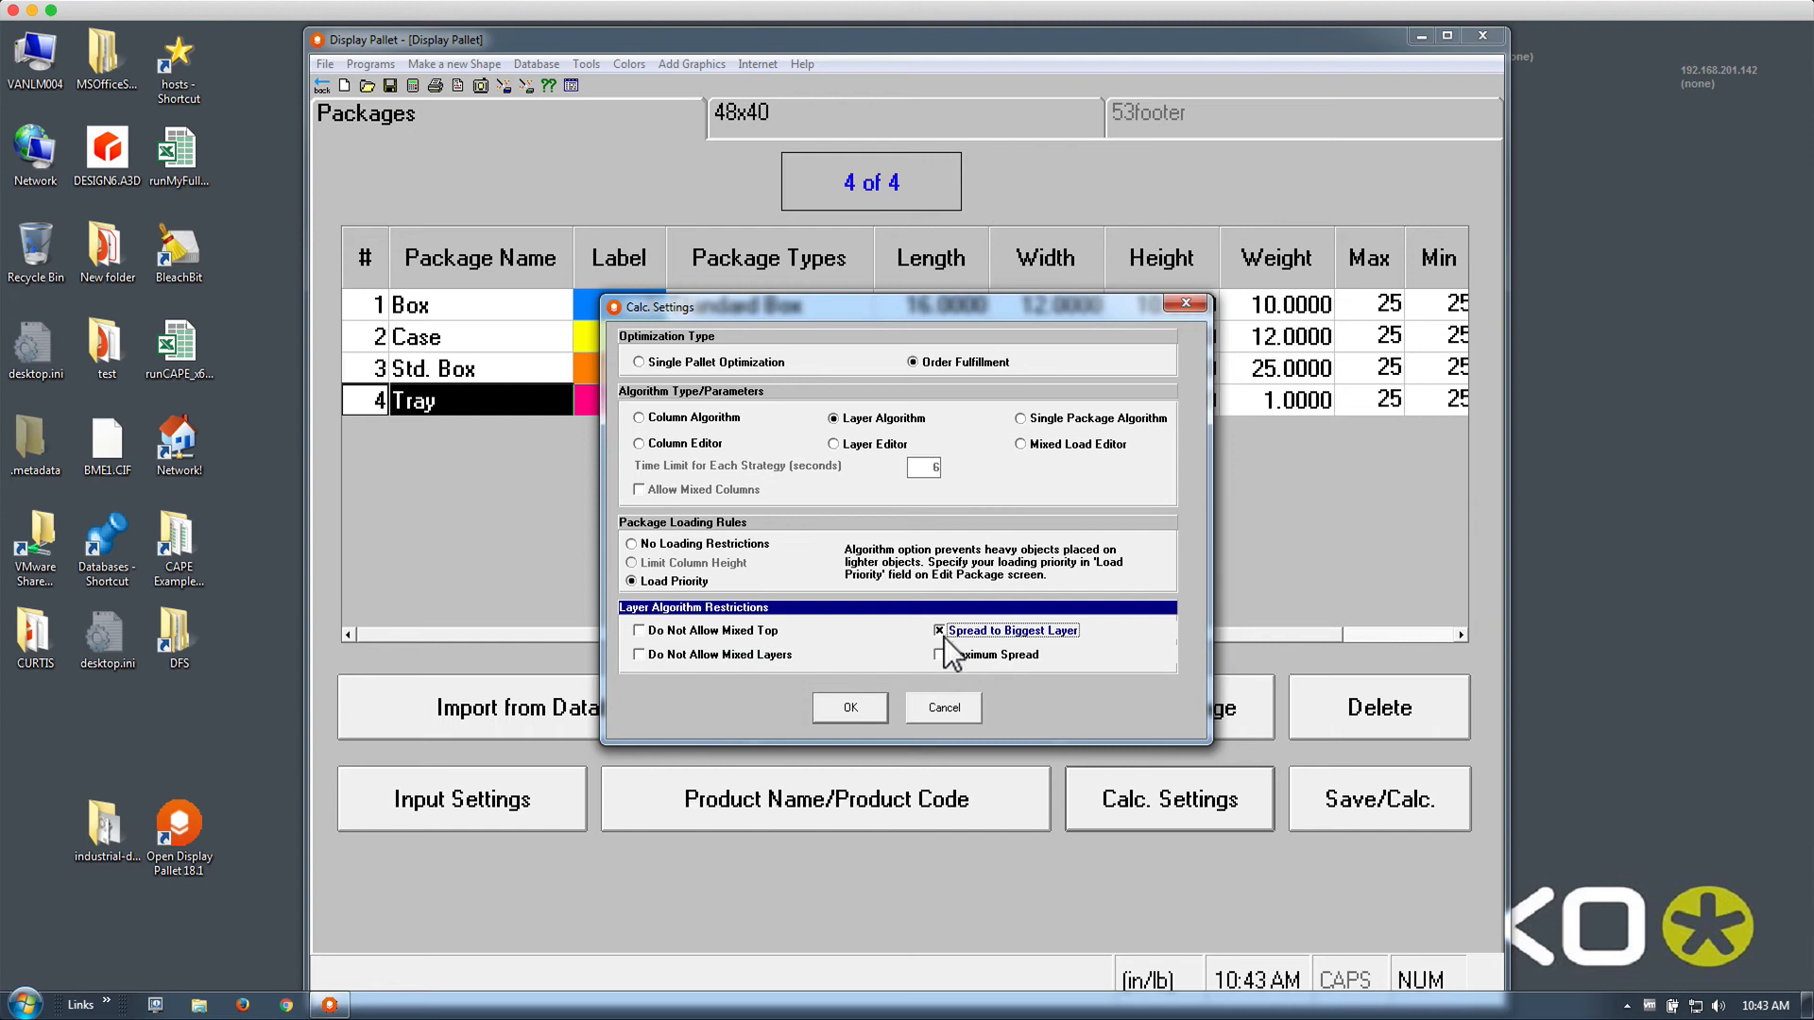
left_click(941, 654)
left_click(881, 711)
left_click(412, 91)
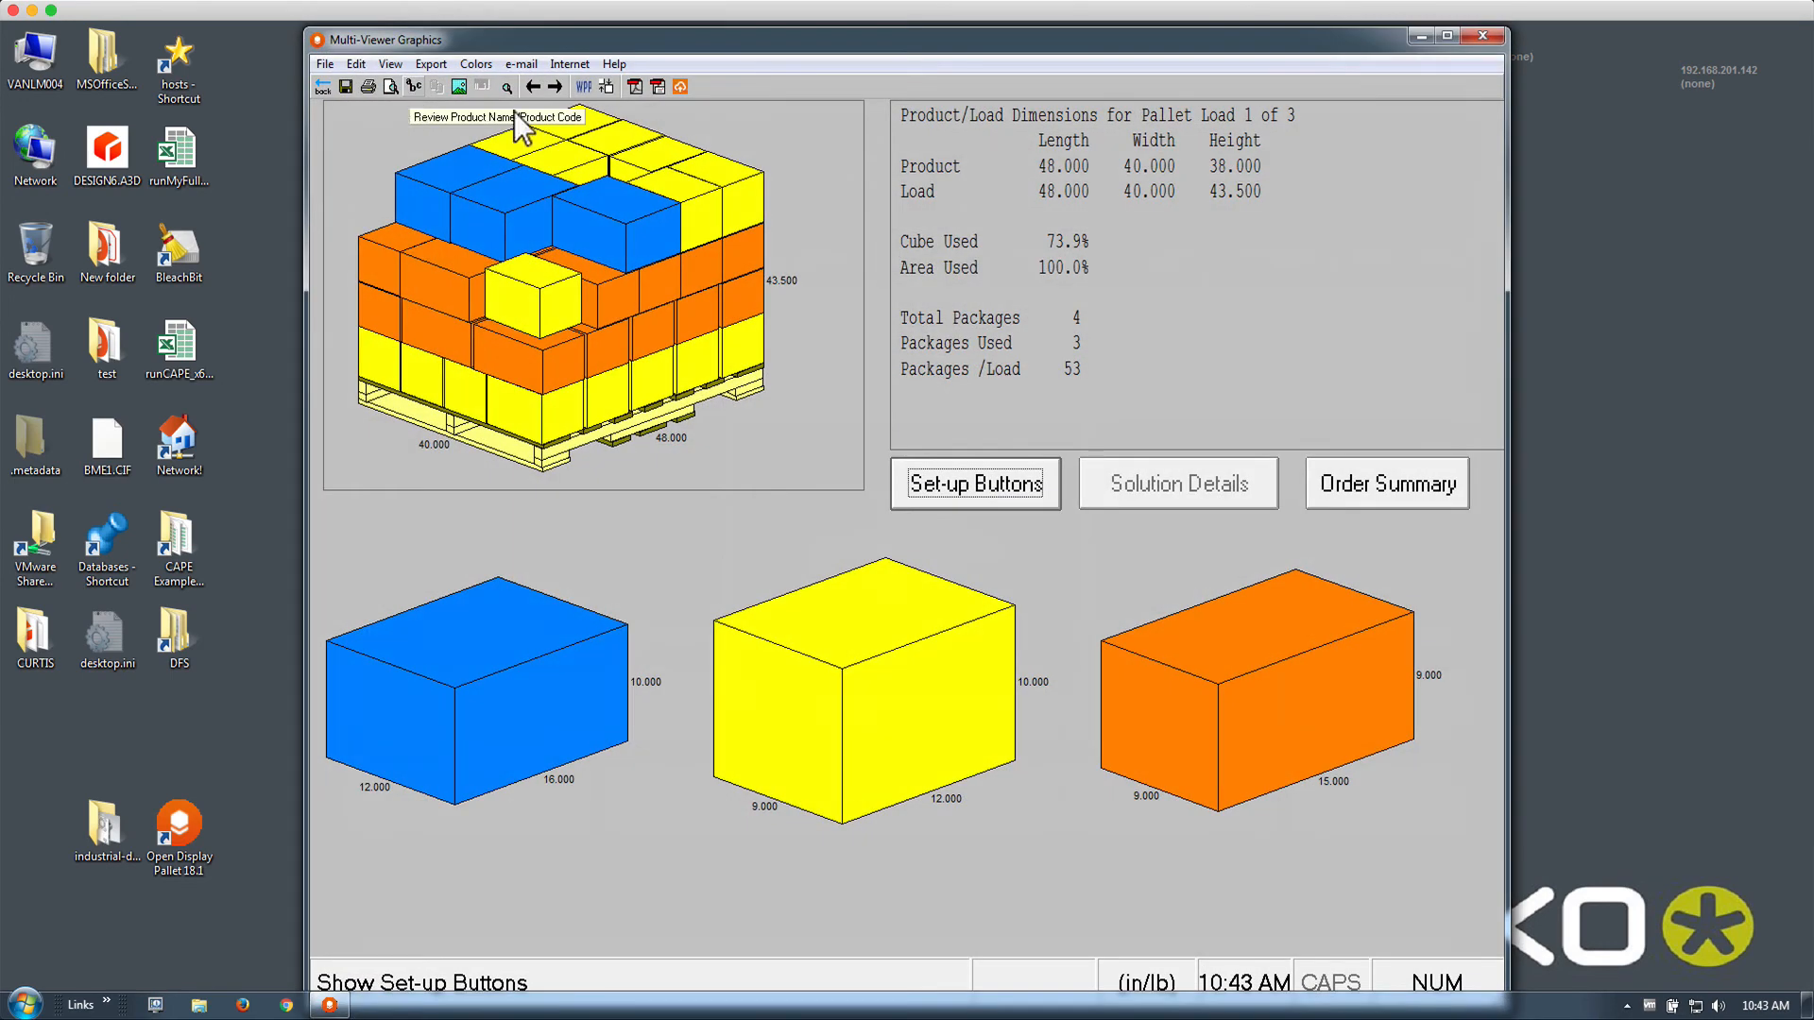
left_click(557, 93)
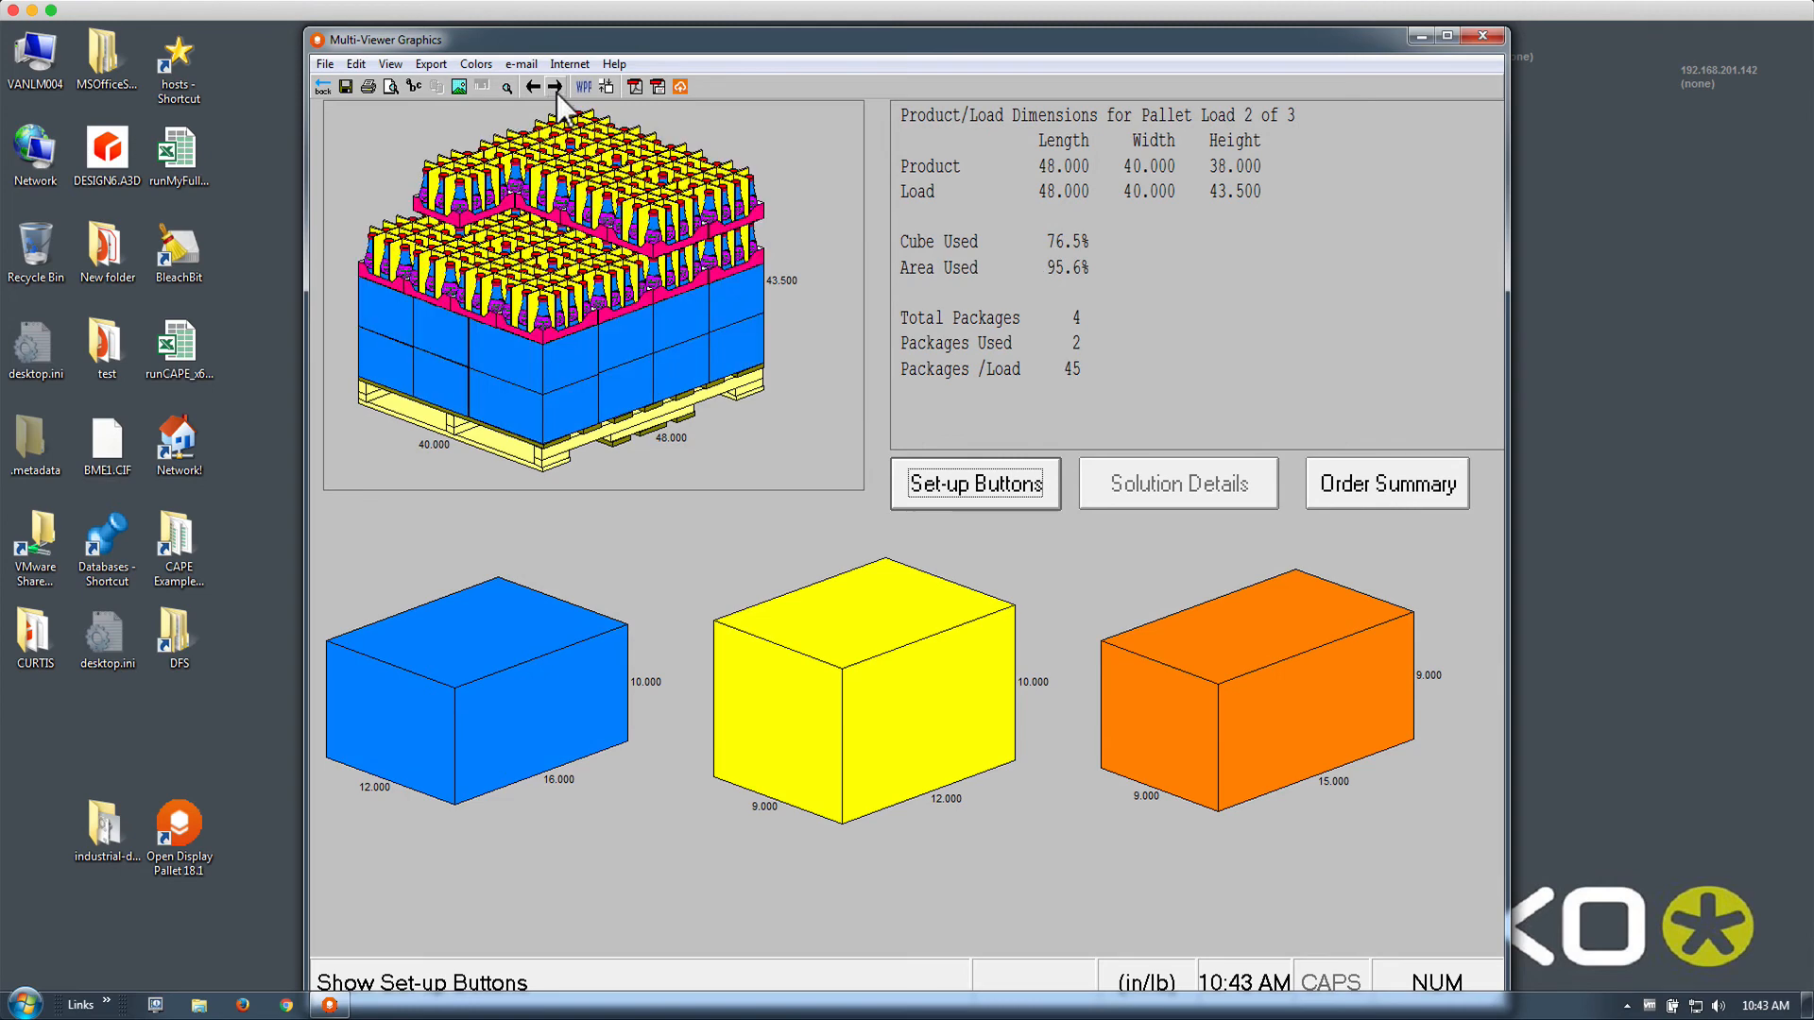
left_click(557, 93)
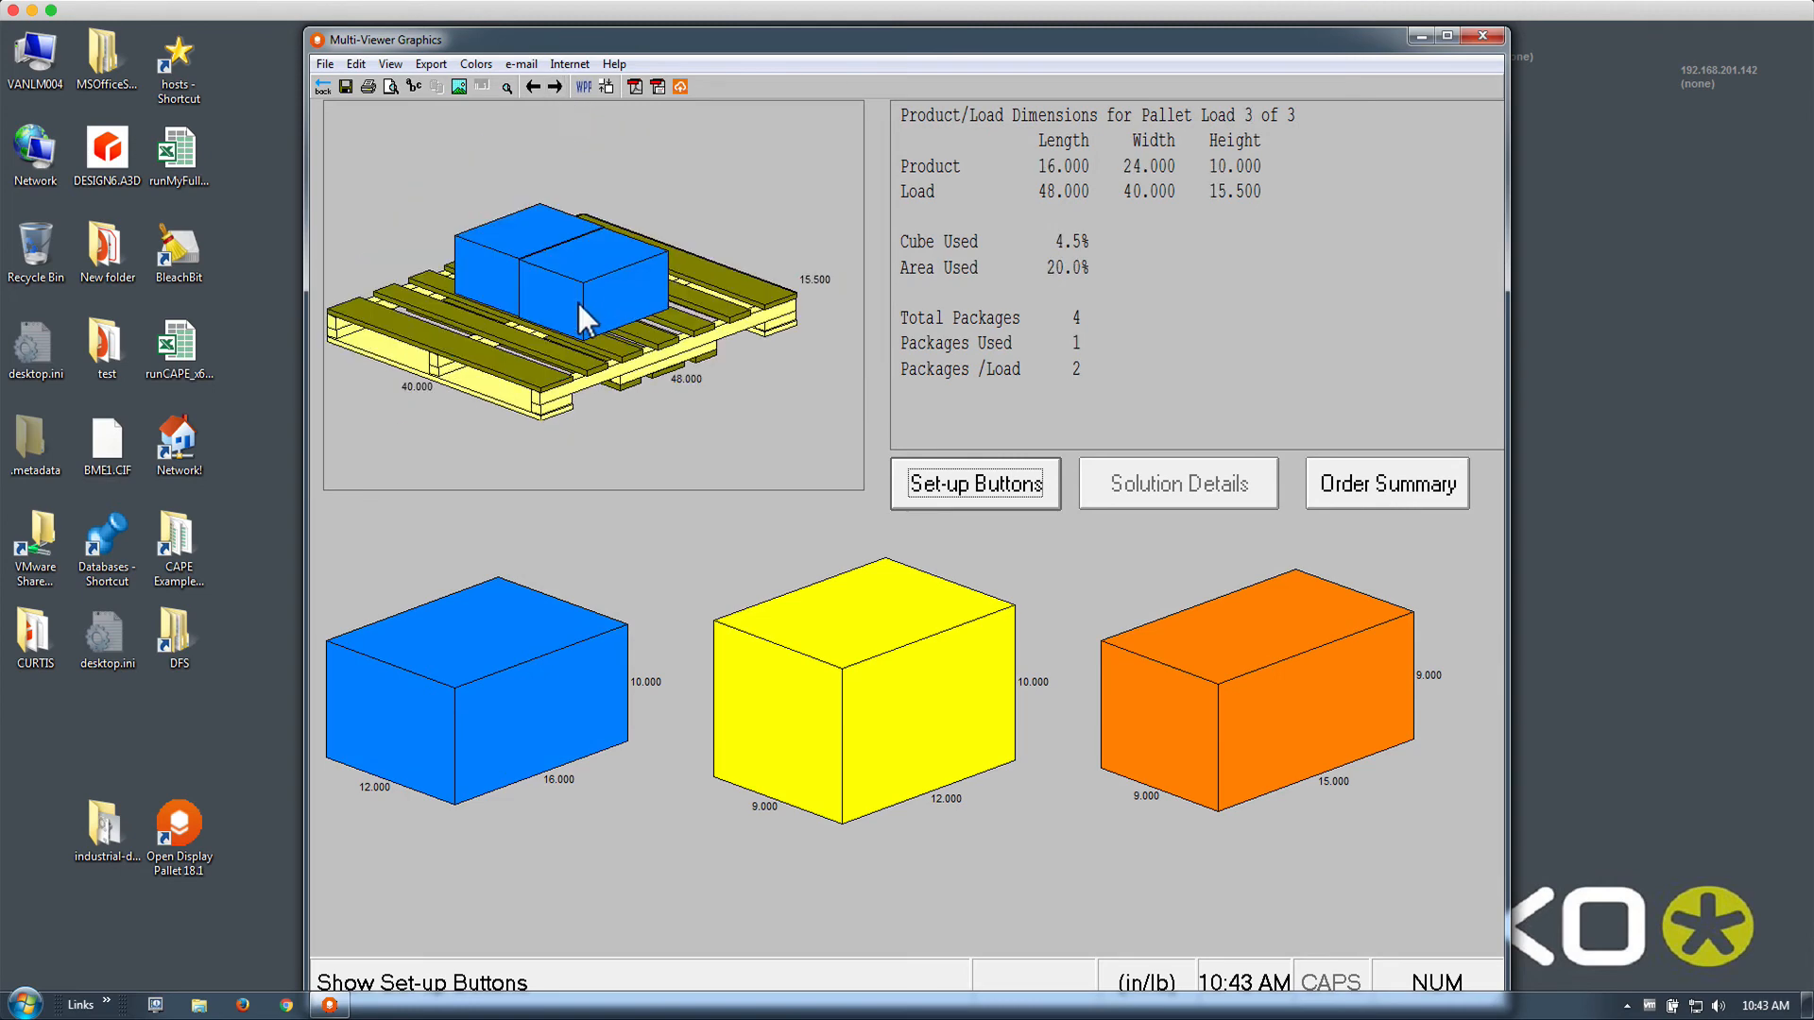
left_click(528, 87)
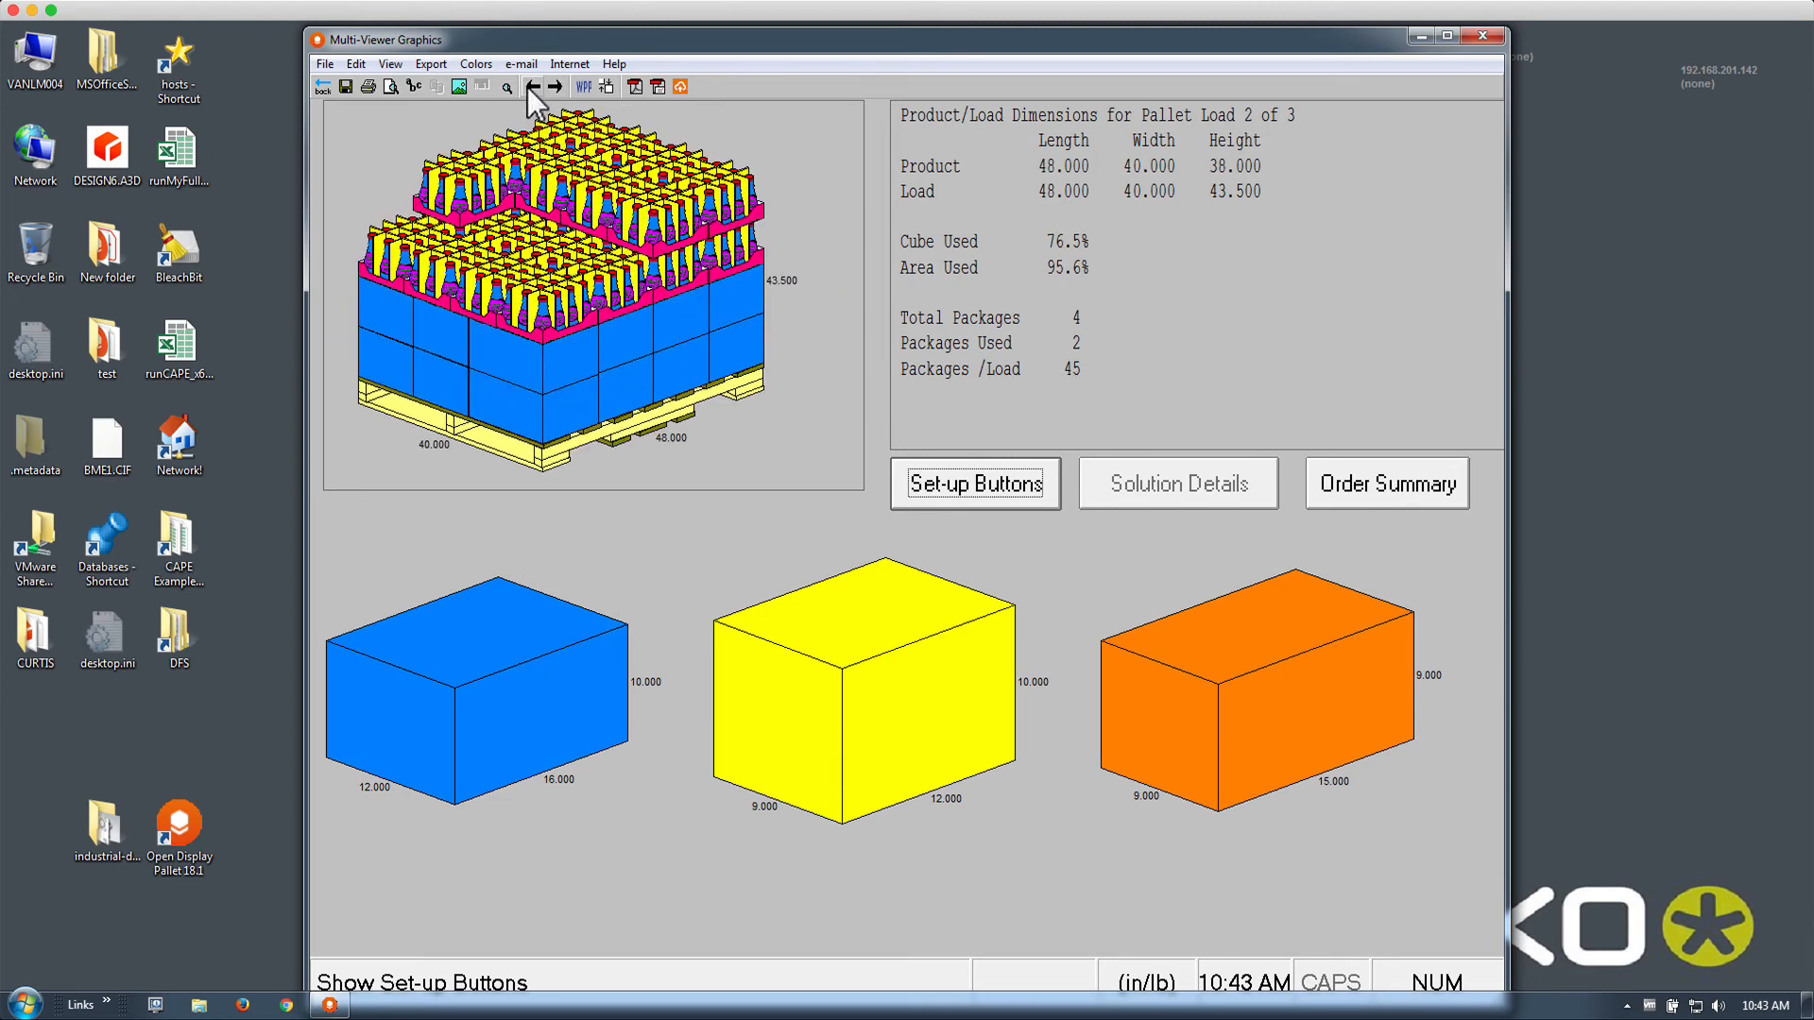
left_click(528, 87)
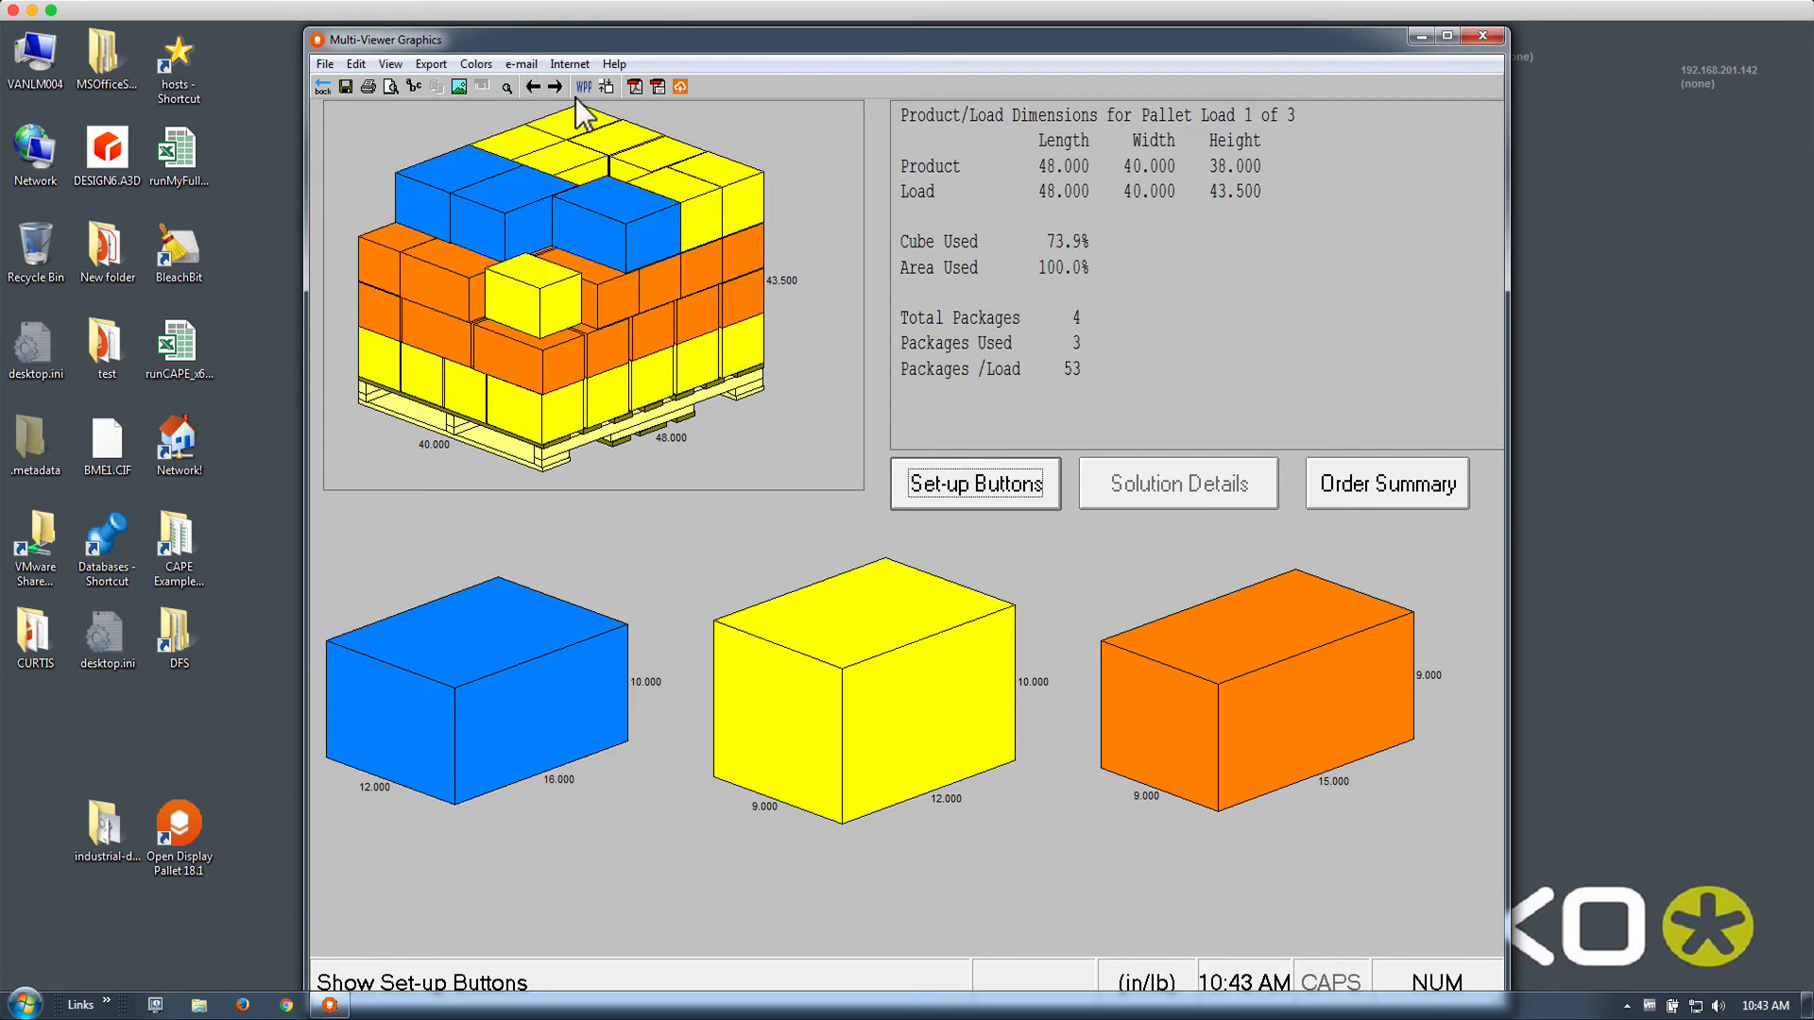
left_click(556, 87)
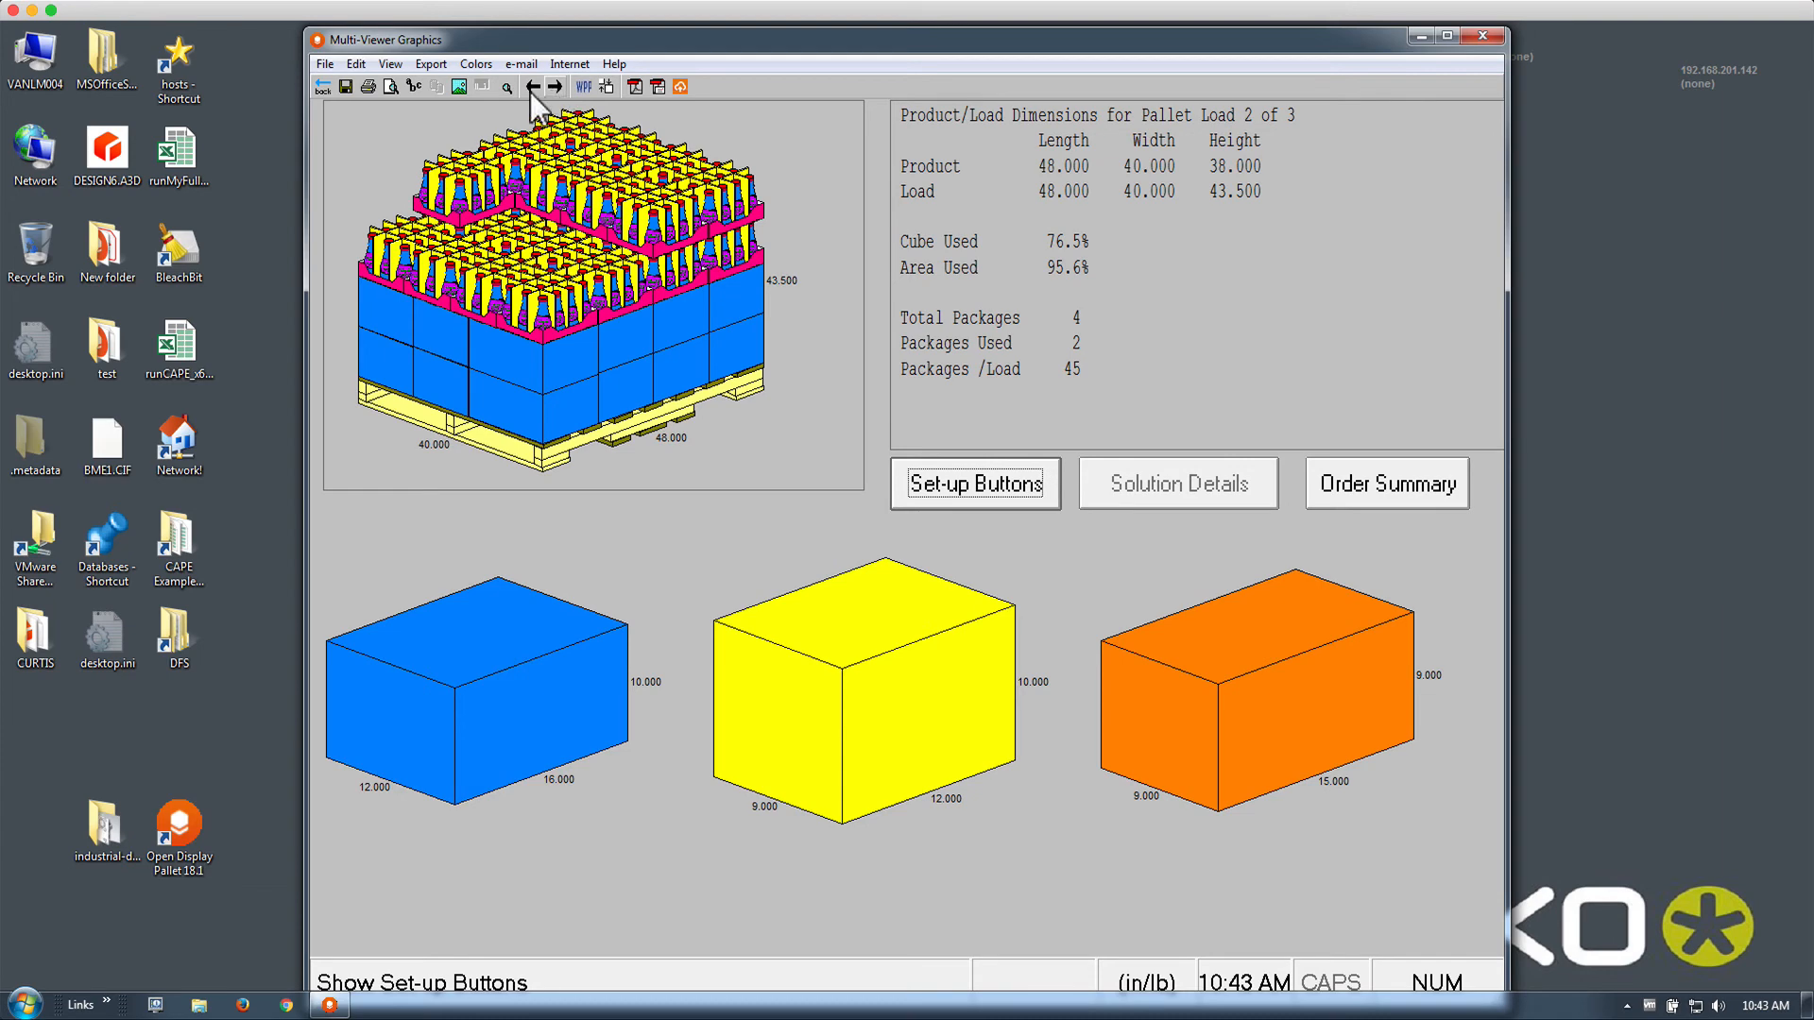
left_click(327, 87)
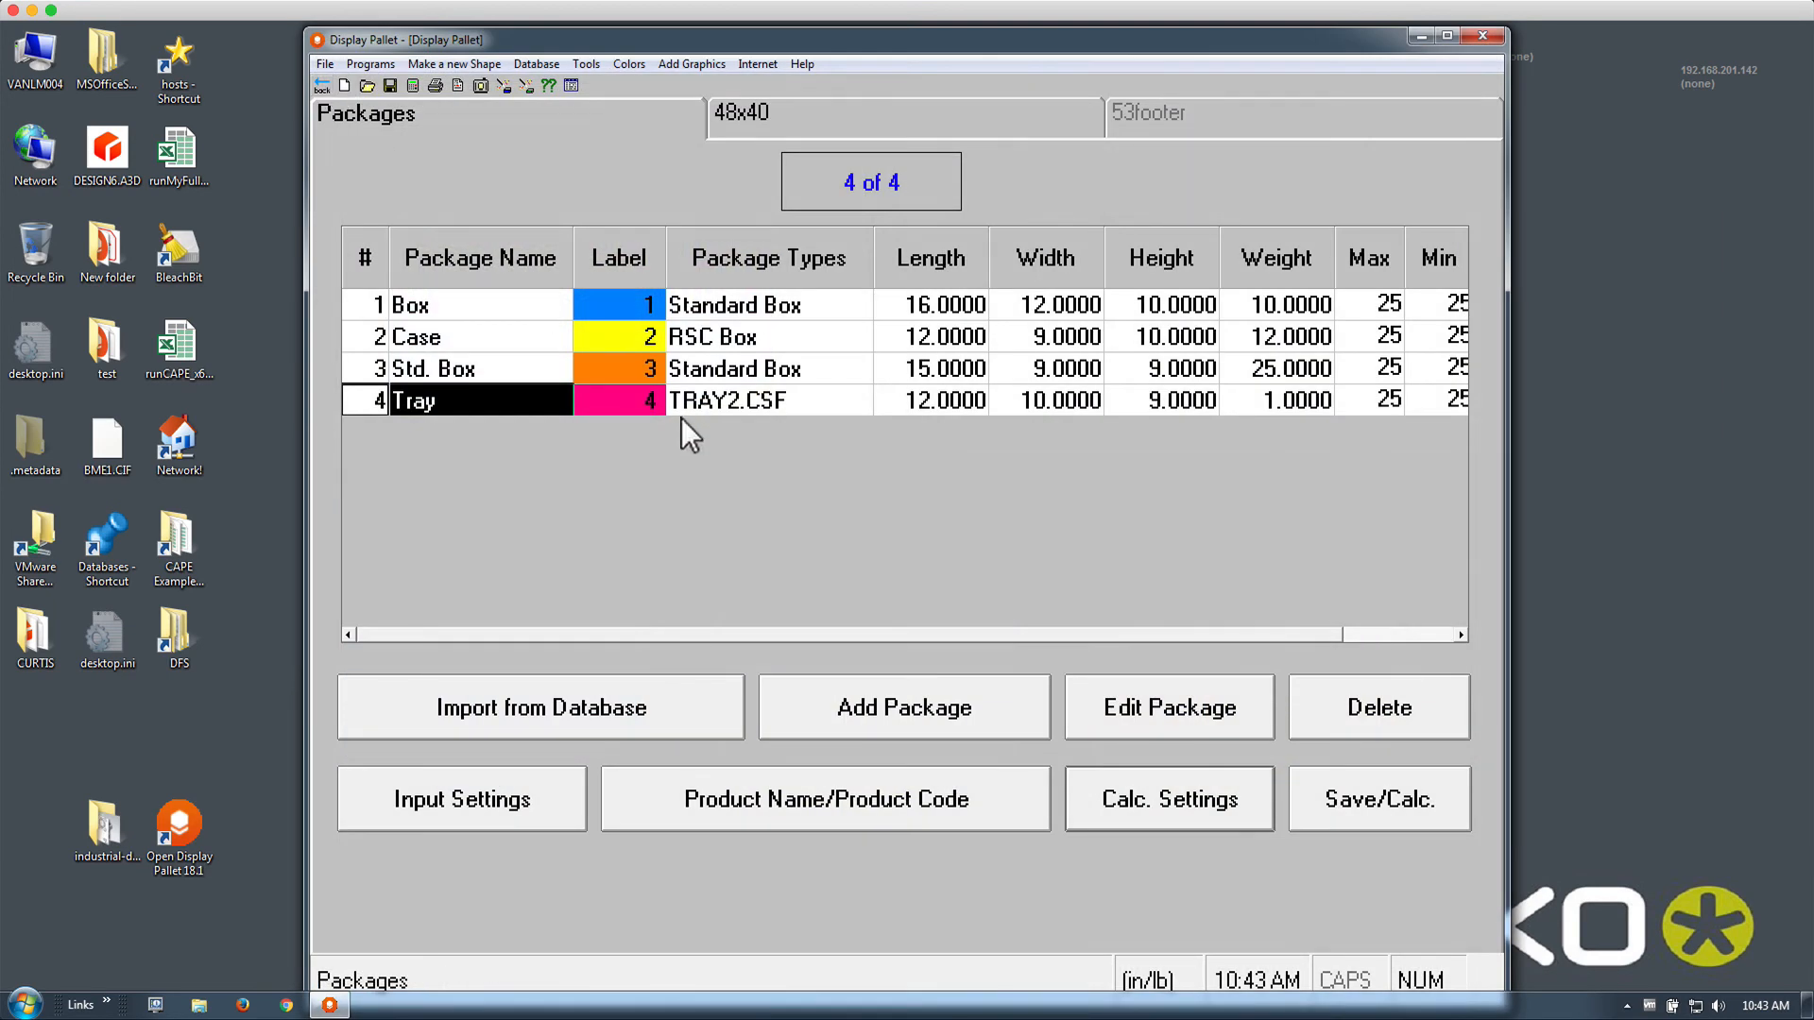
Set the 48x40 pallet's maximum load height to 72 and recalculate
left_click(796, 132)
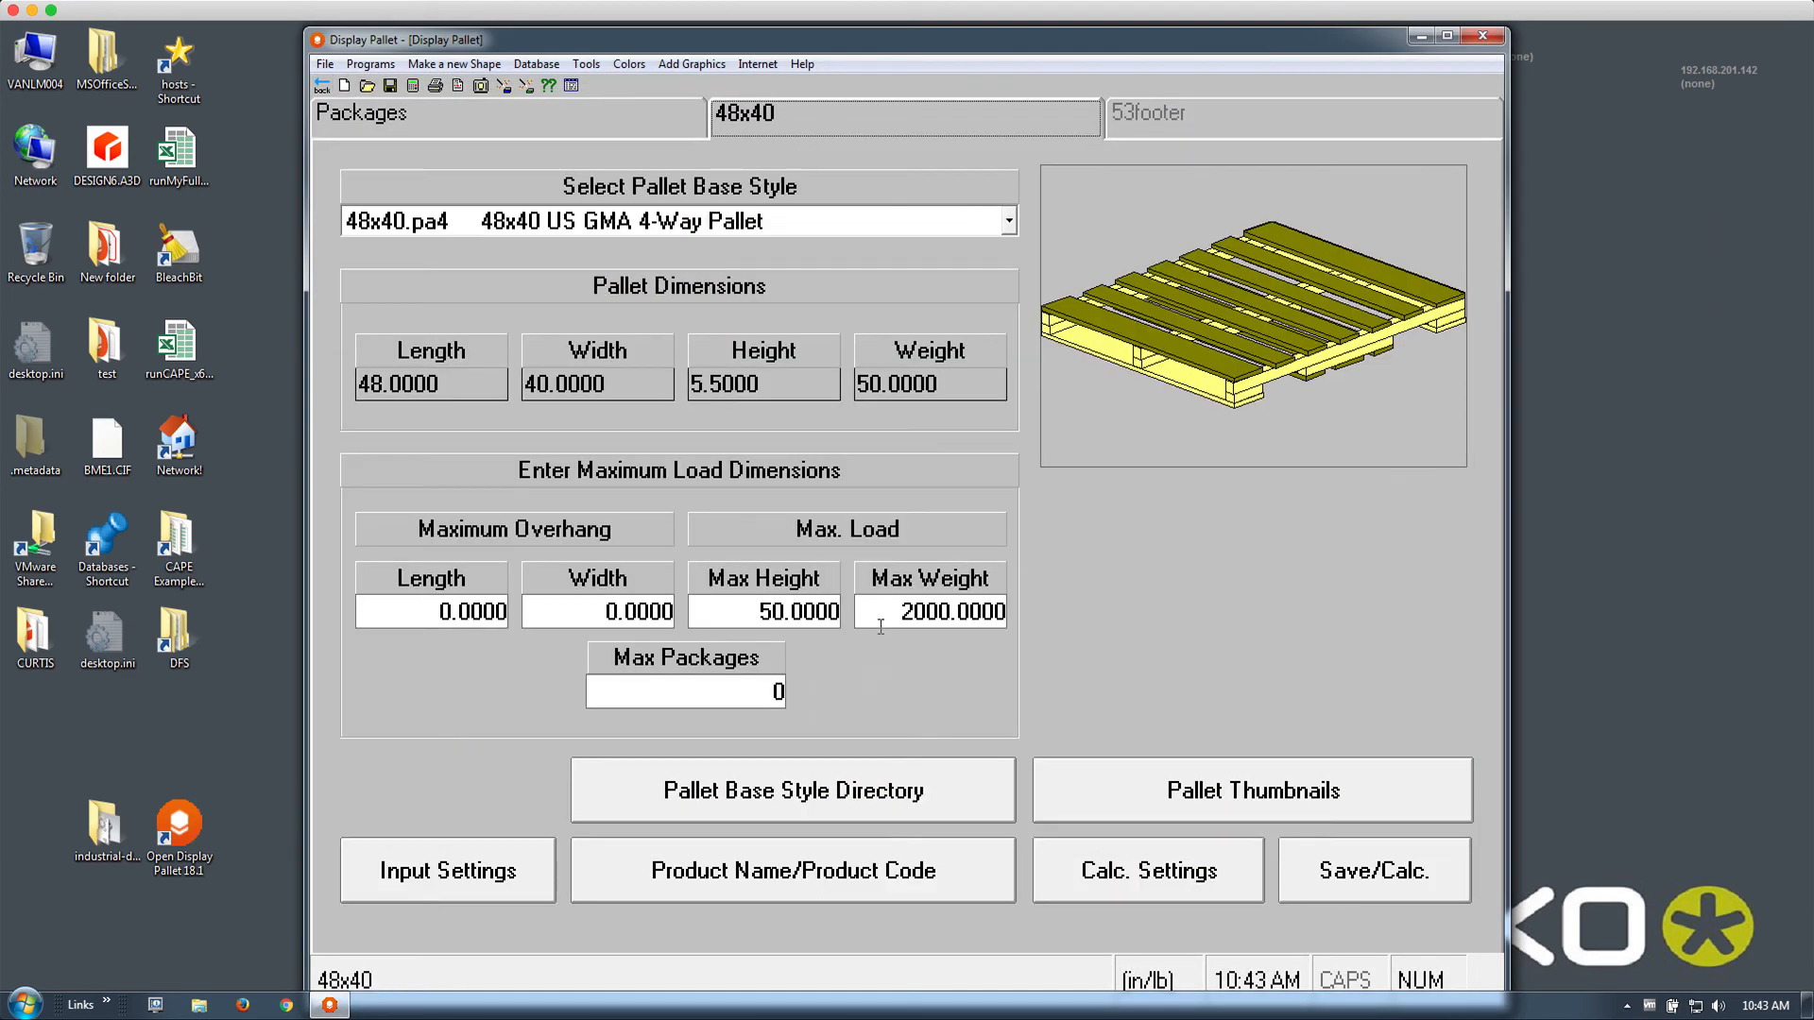
left_click(835, 609)
type("72")
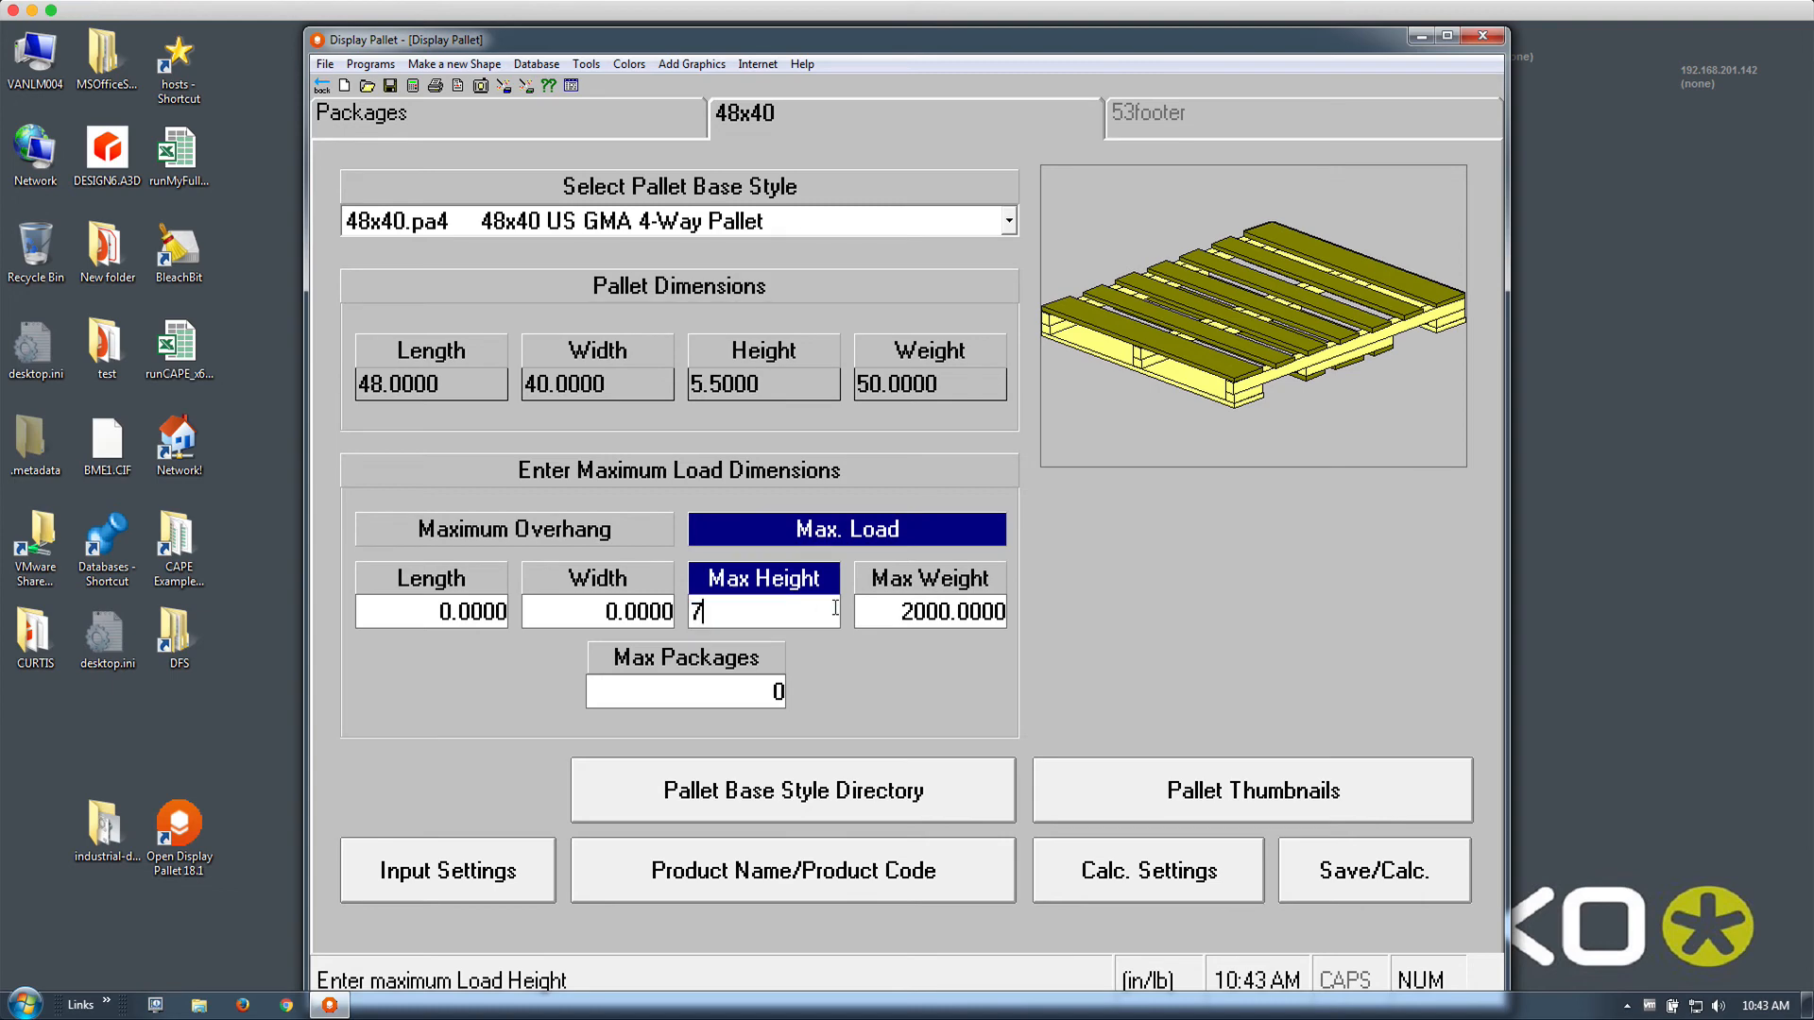
left_click(410, 83)
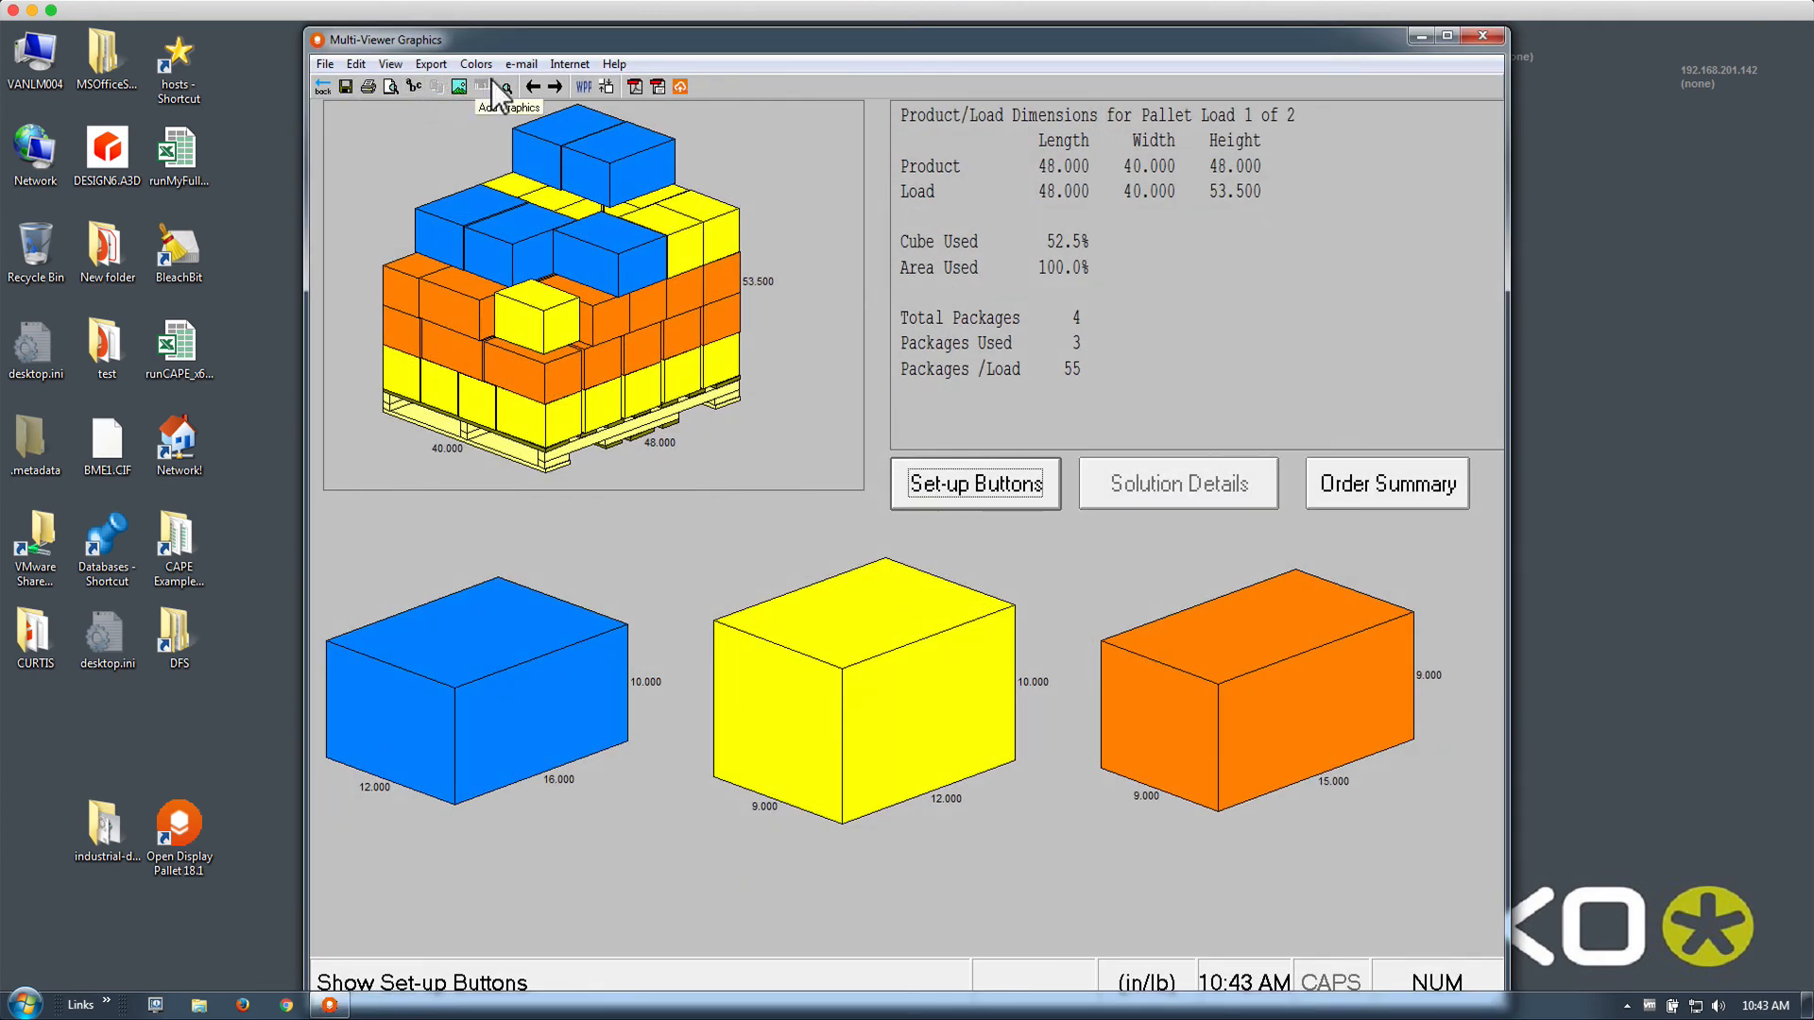
Review both pallet loads (52.5% and 51.2% cube), then return to the Packages list
left_click(560, 86)
left_click(540, 86)
left_click(537, 85)
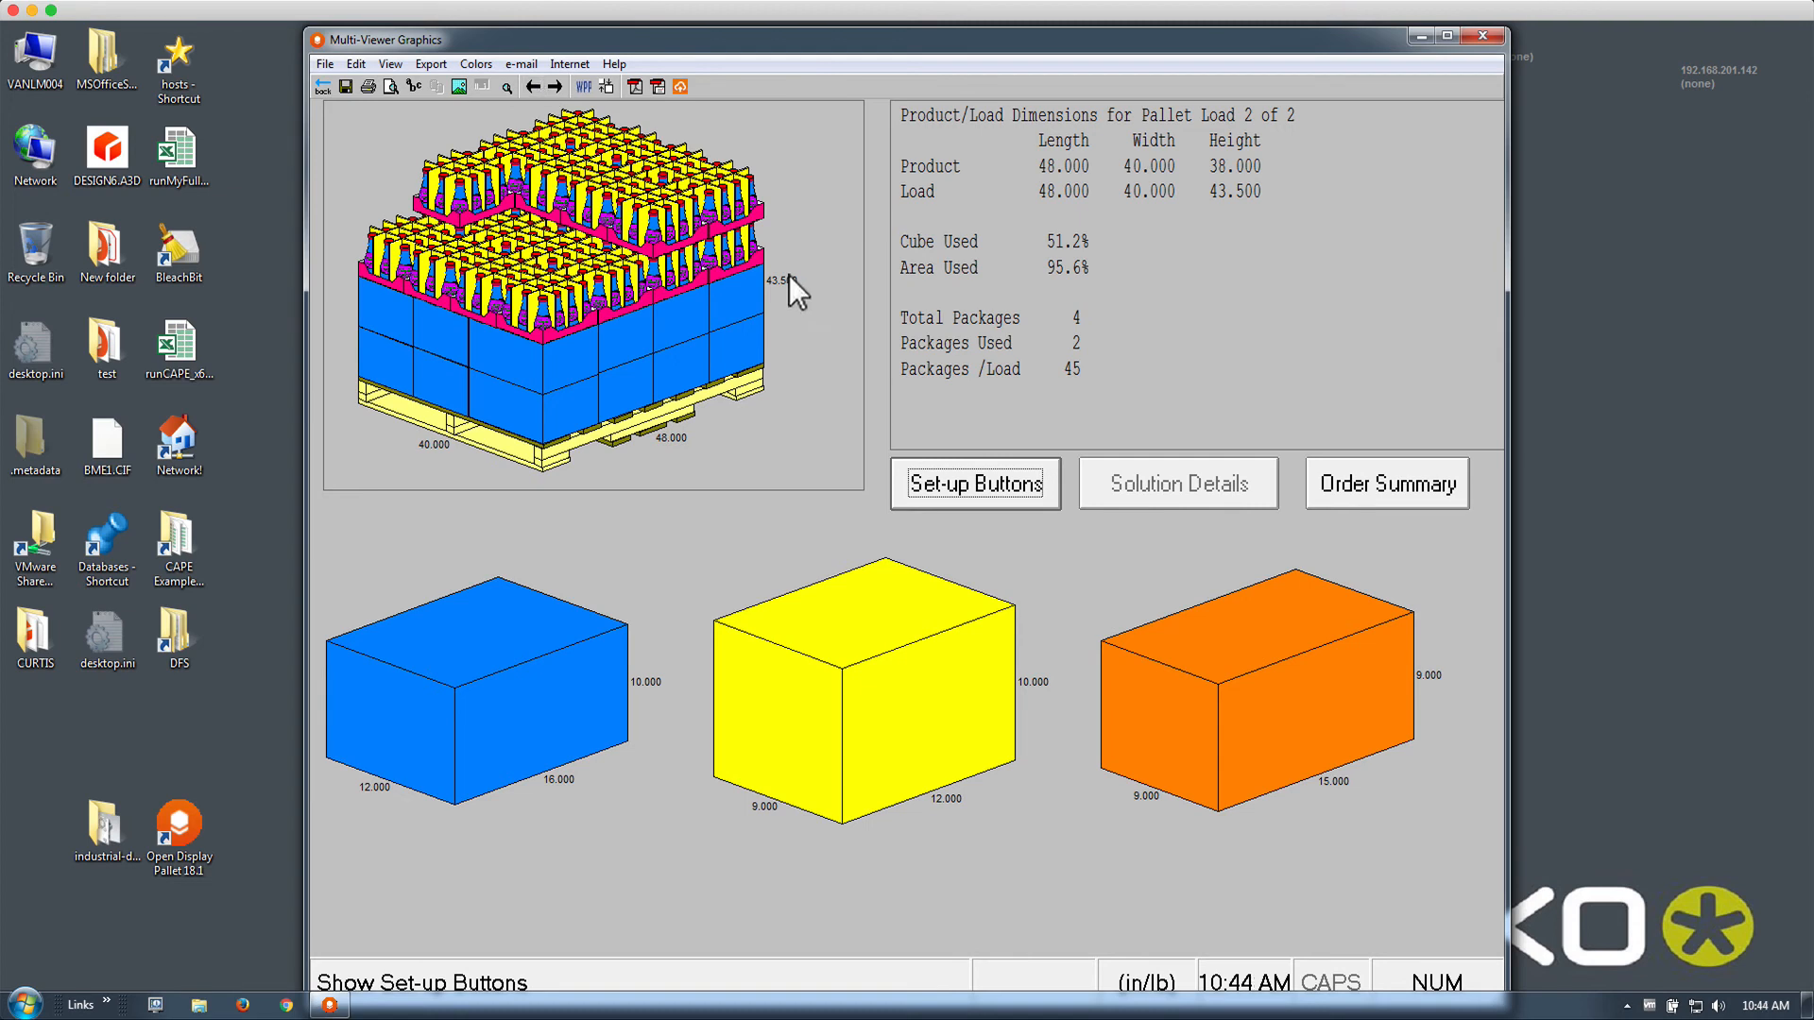
left_click(321, 88)
left_click(354, 119)
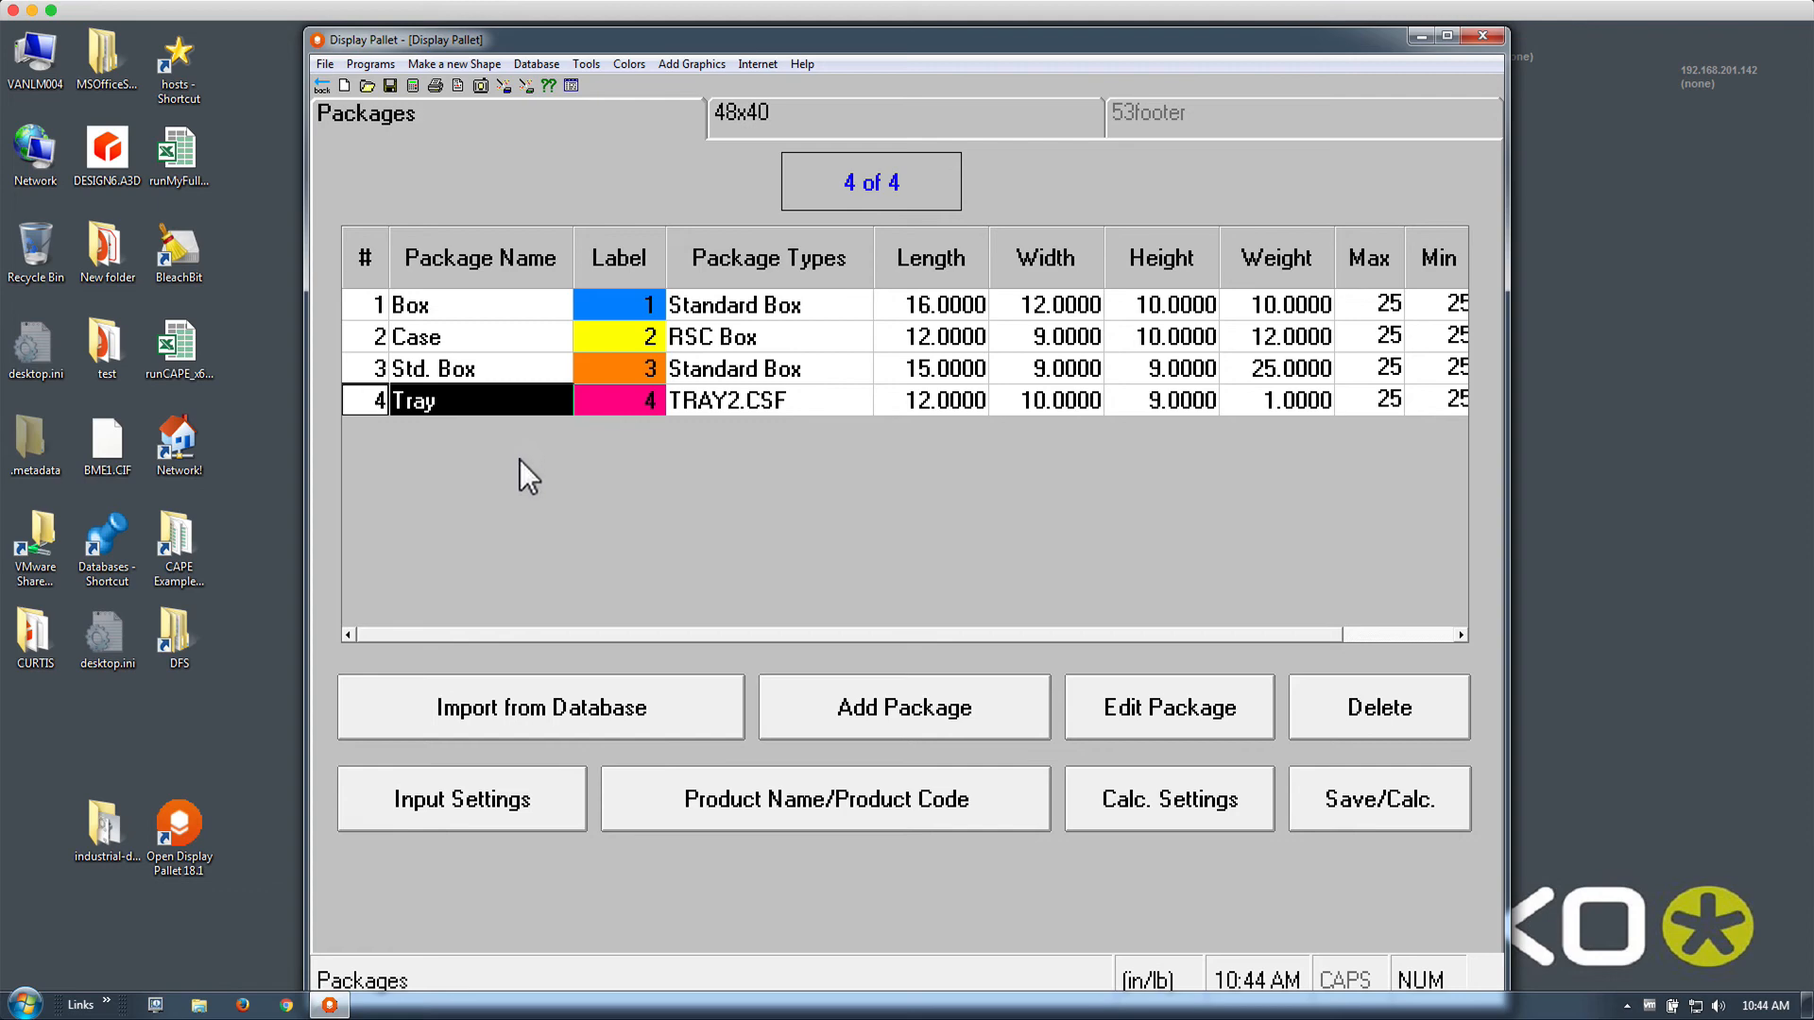
Add a new TRAY10.CSF package named Carton with load priority 2
left_click(826, 711)
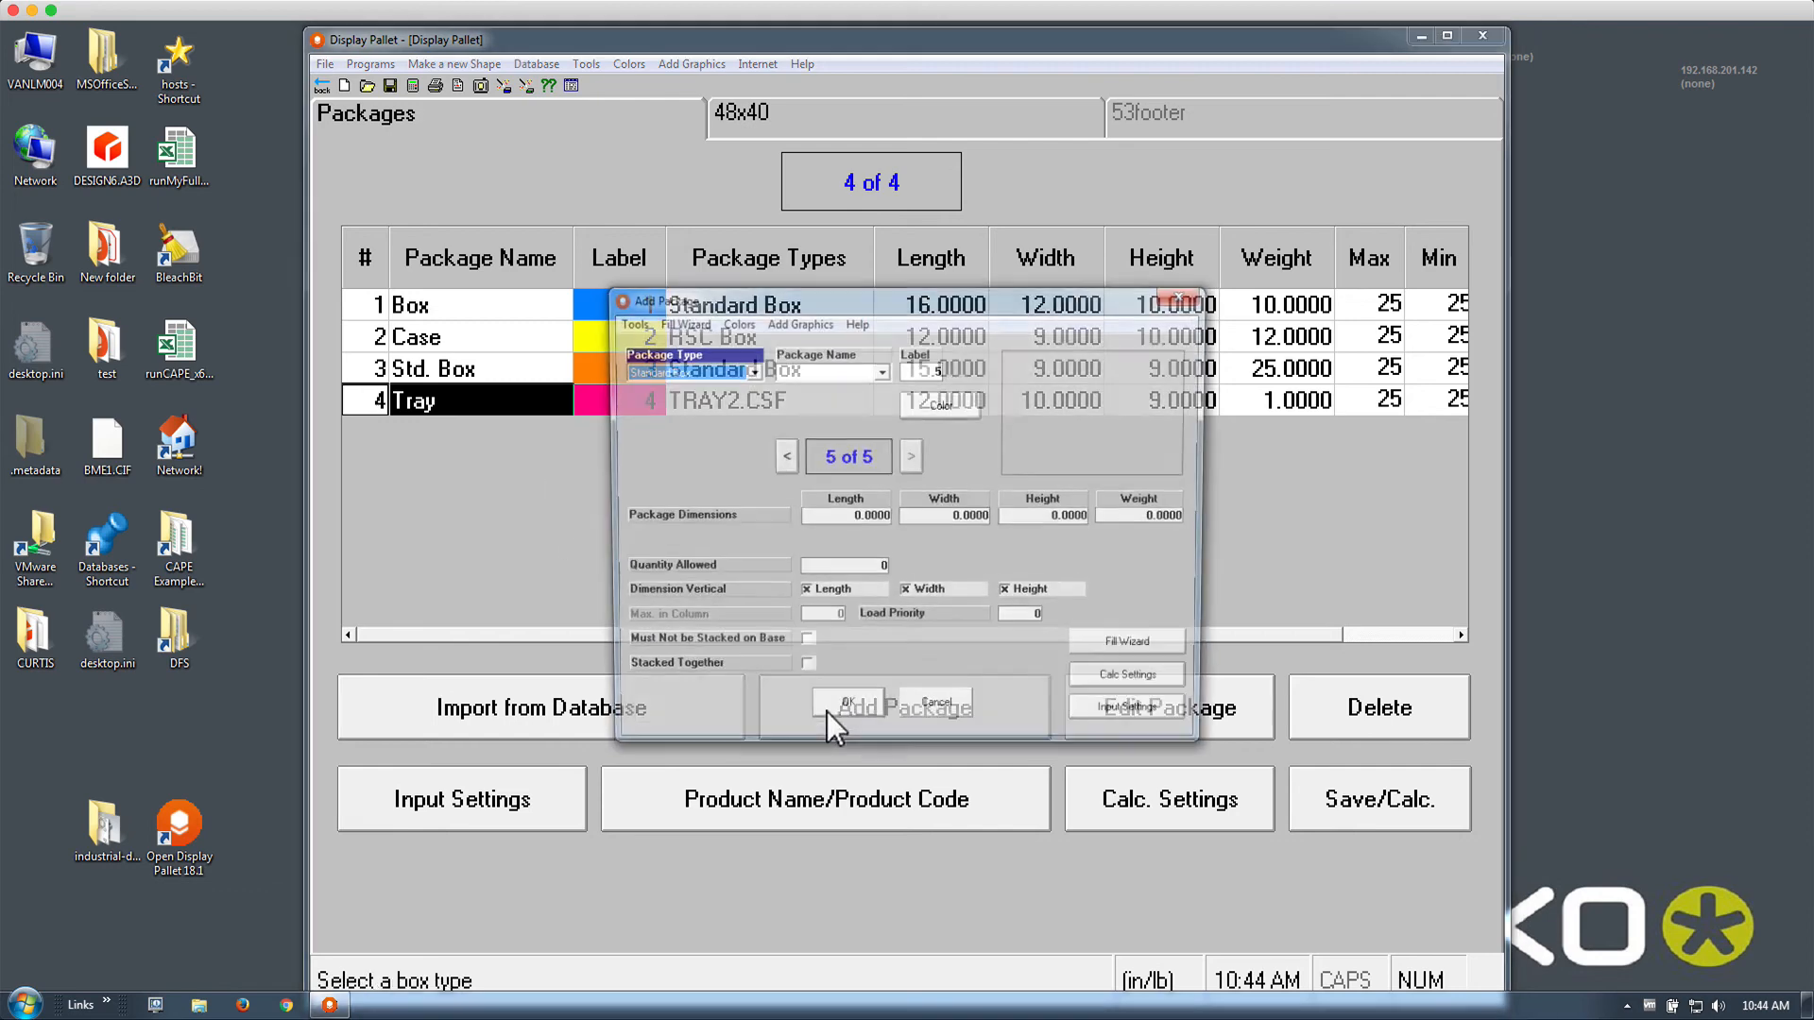
left_click(749, 370)
left_click(718, 399)
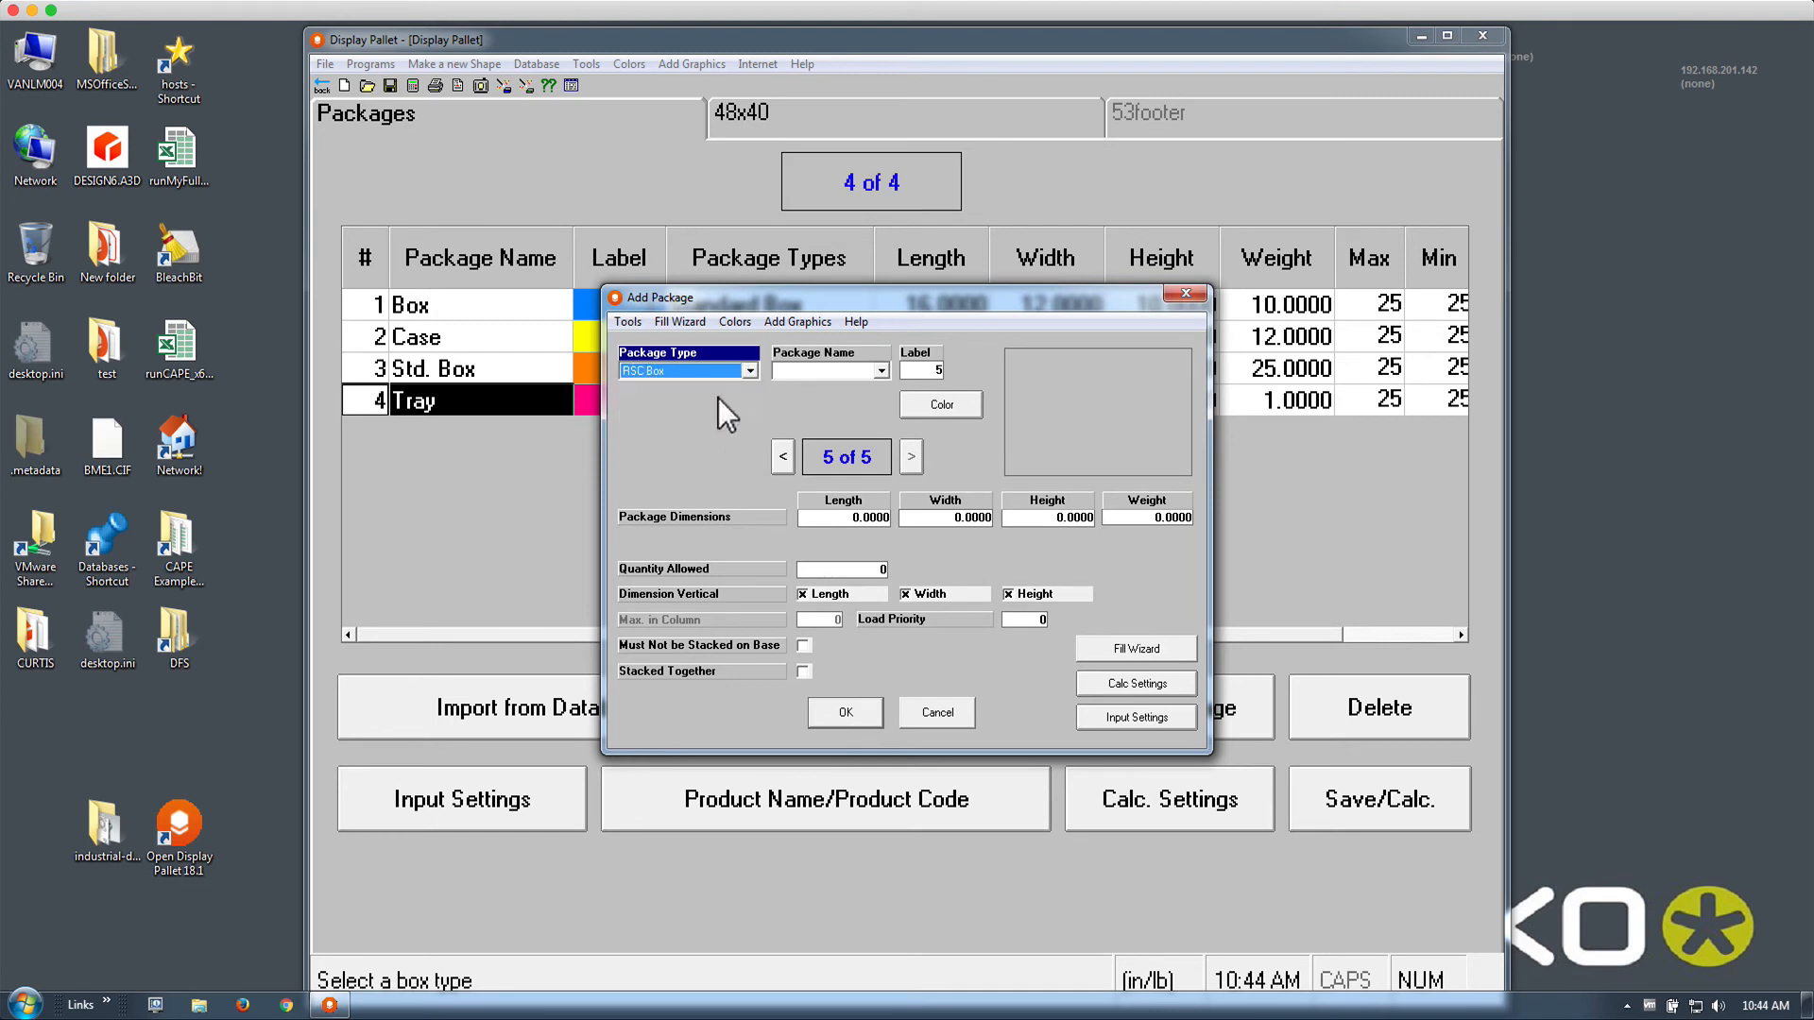
key("Down")
key("Down")
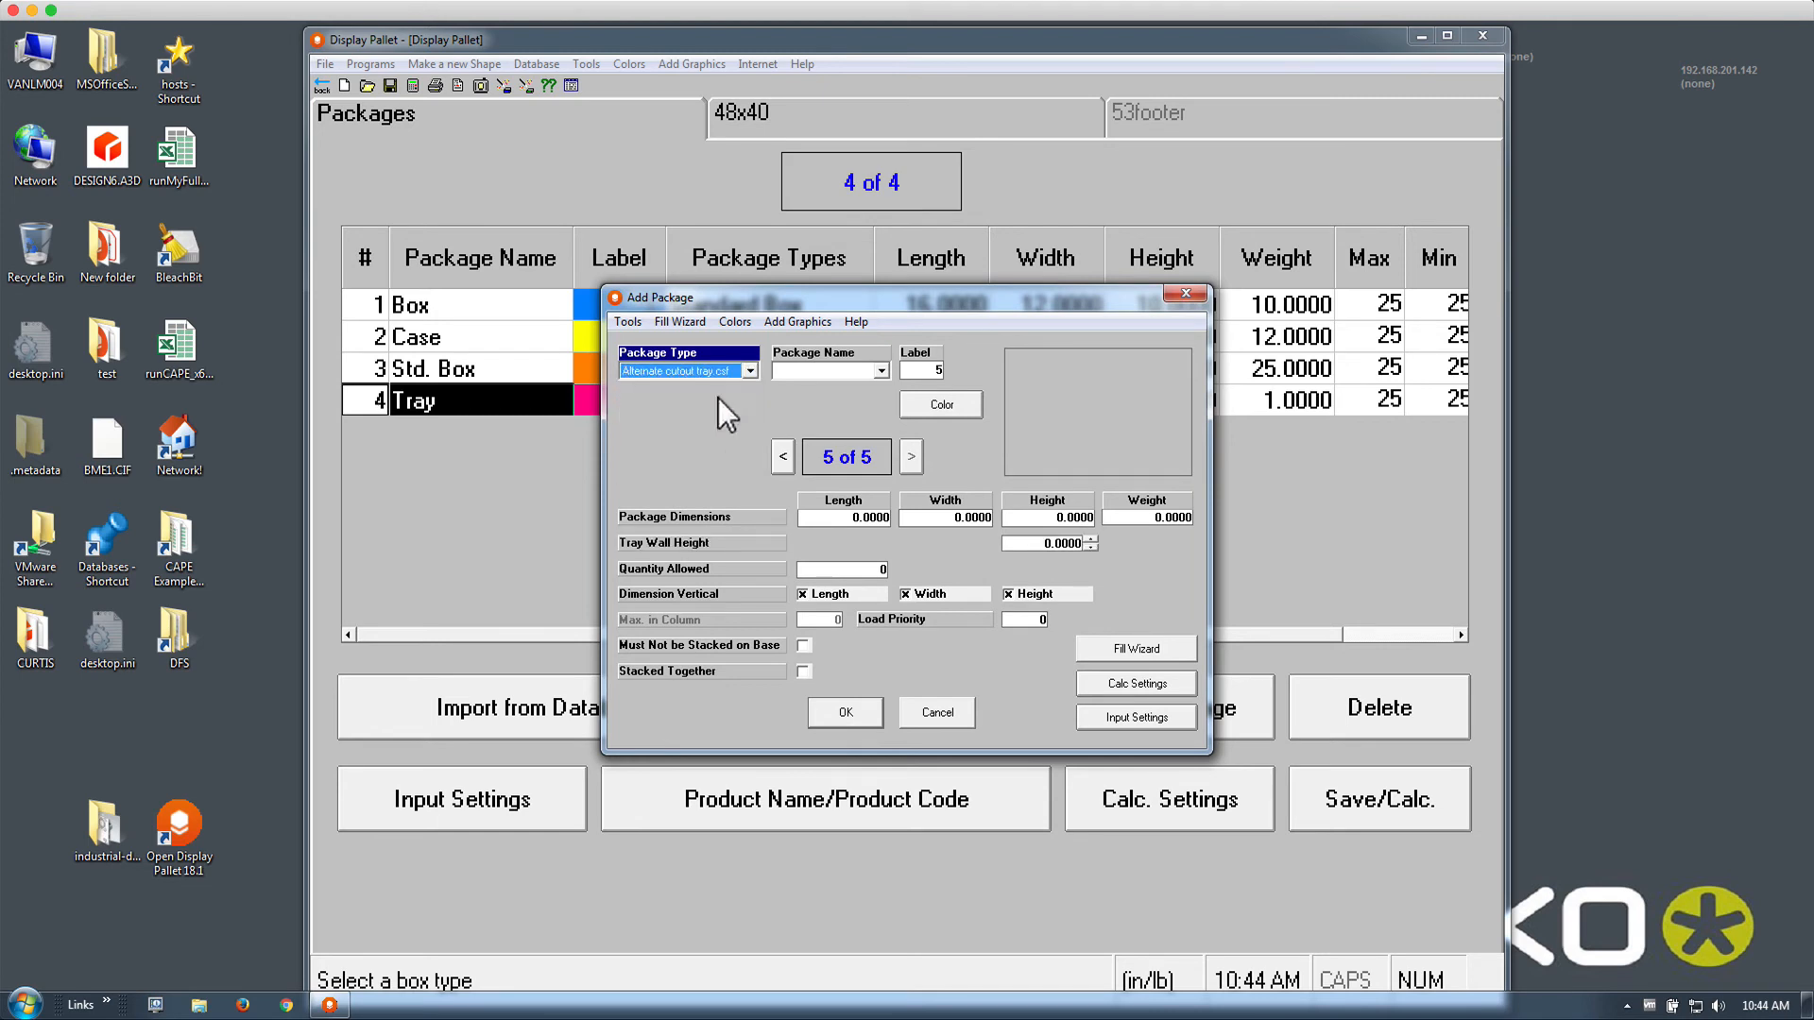
key("Down")
key("Down")
key("Down")
key("Down")
left_click(879, 371)
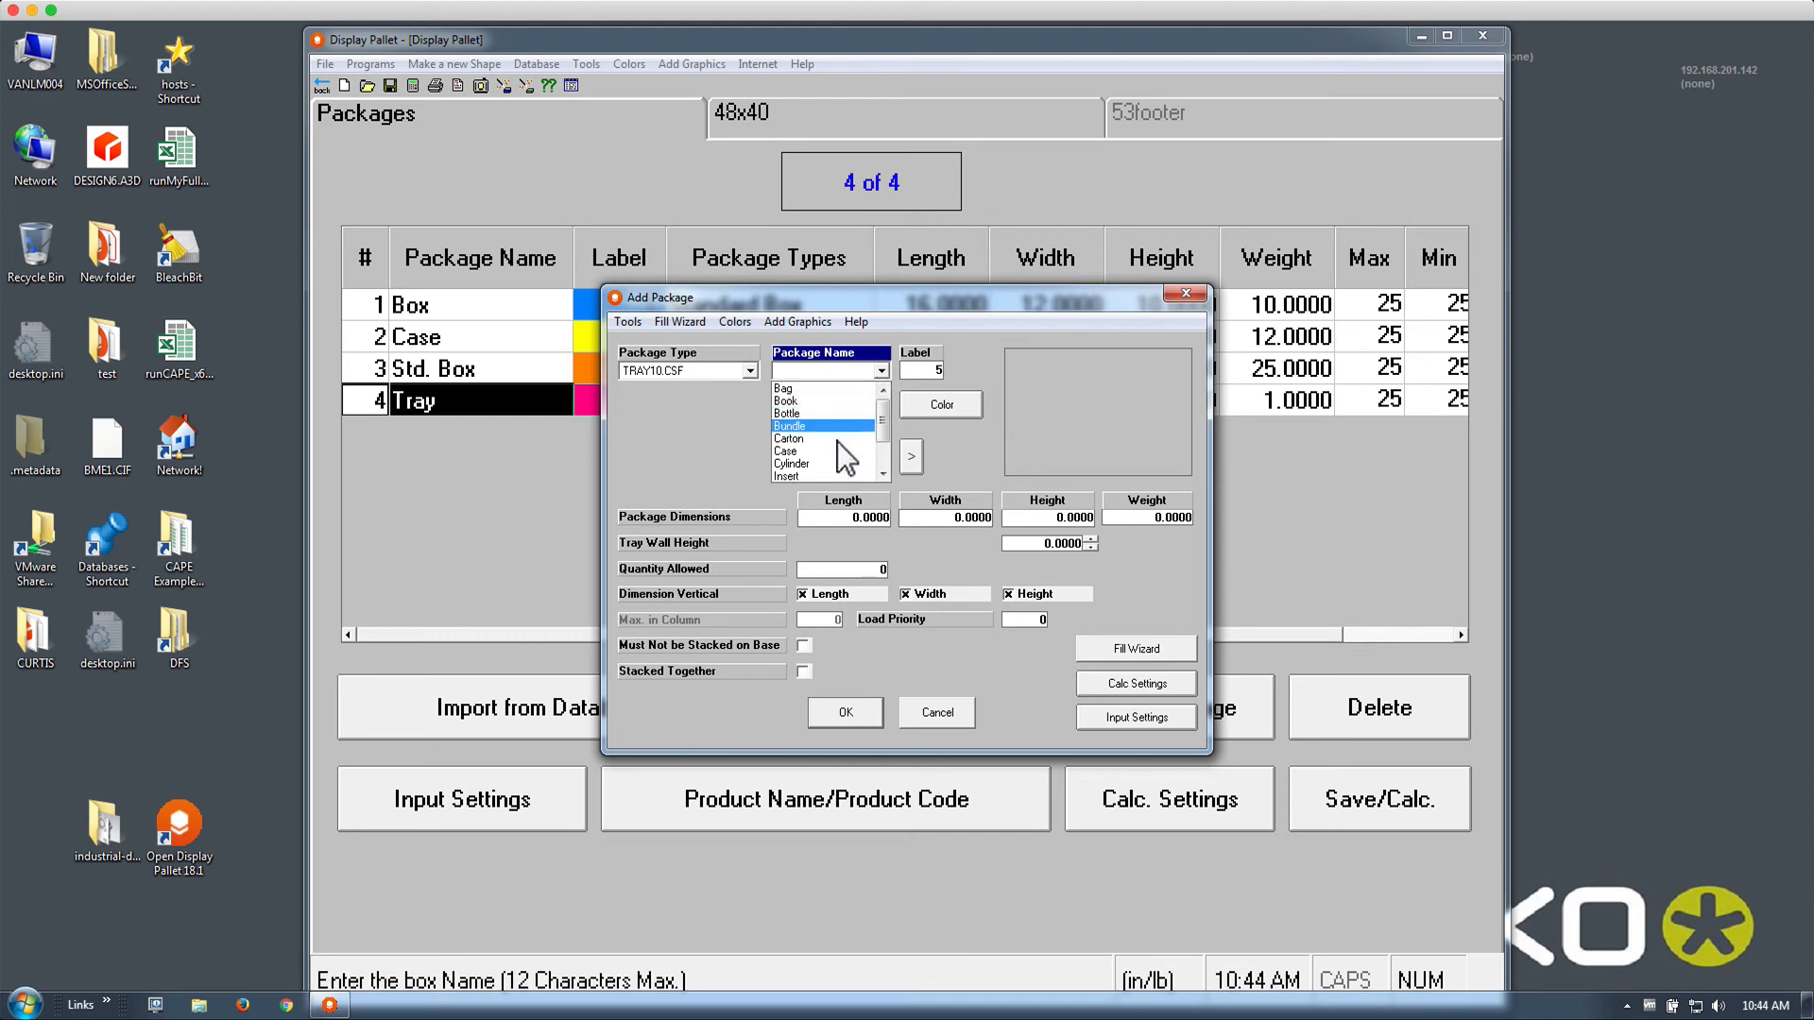
left_click(837, 441)
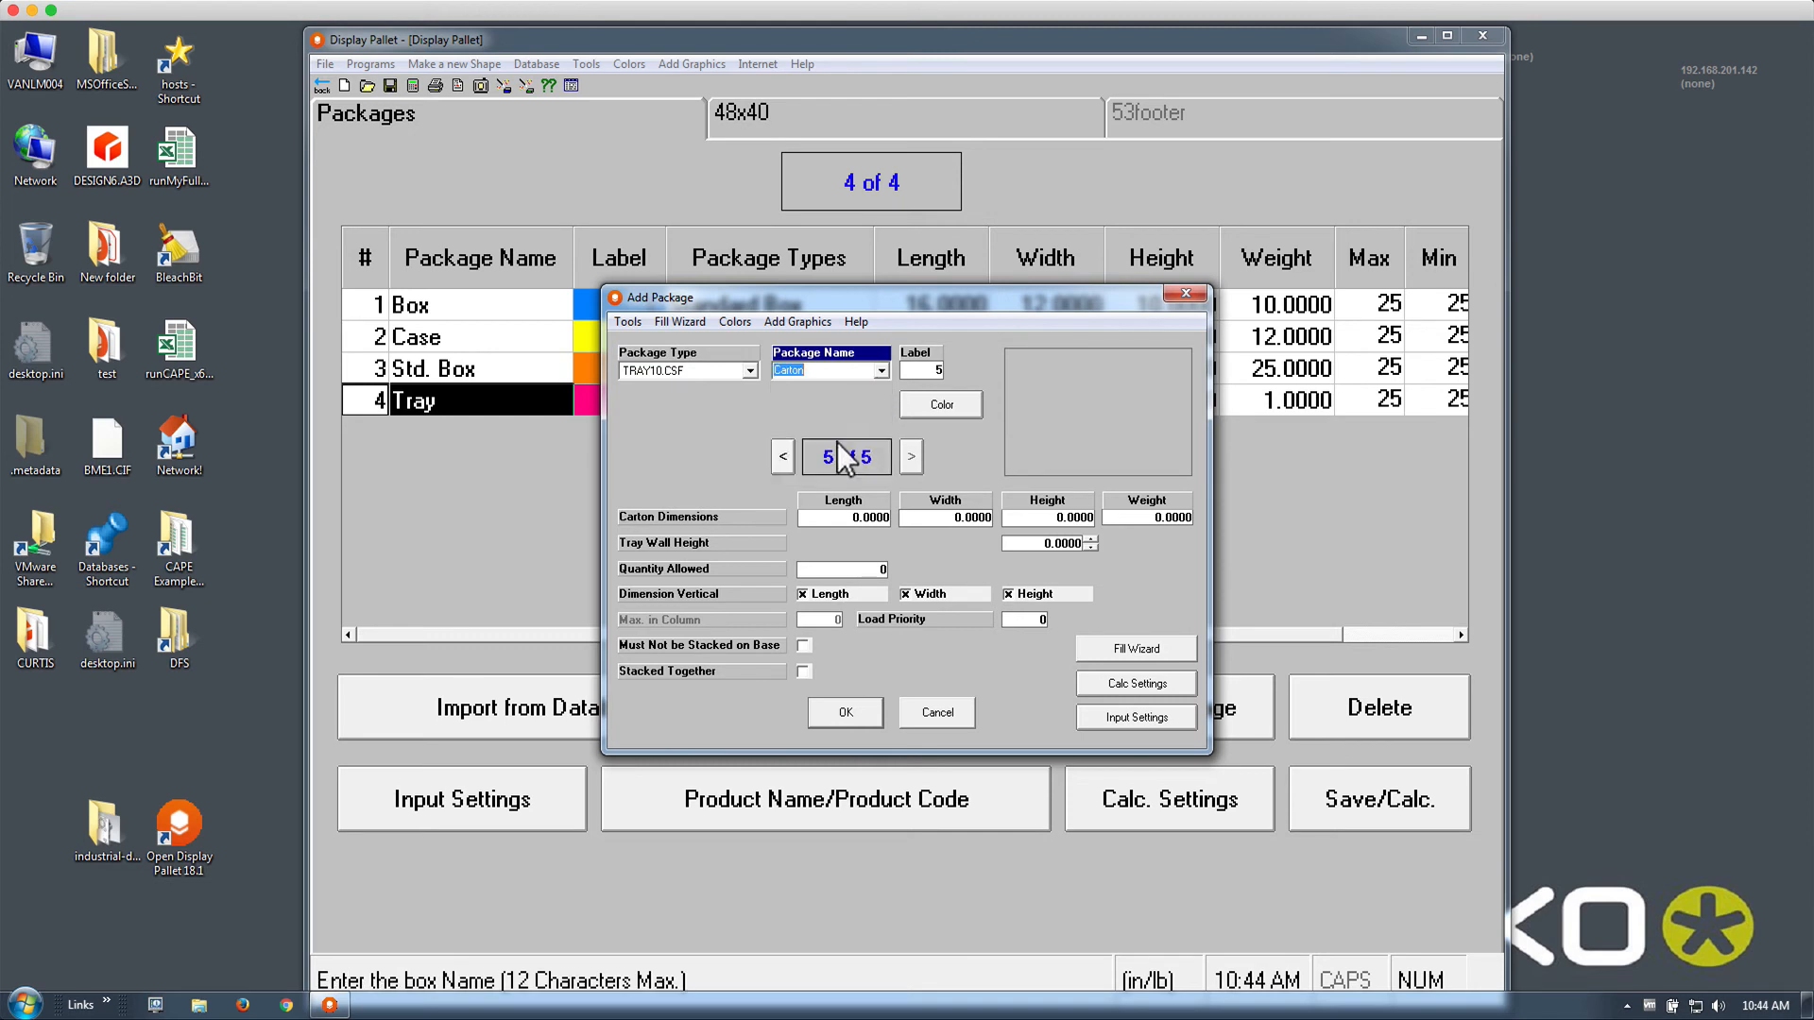
left_click(1017, 621)
type("2")
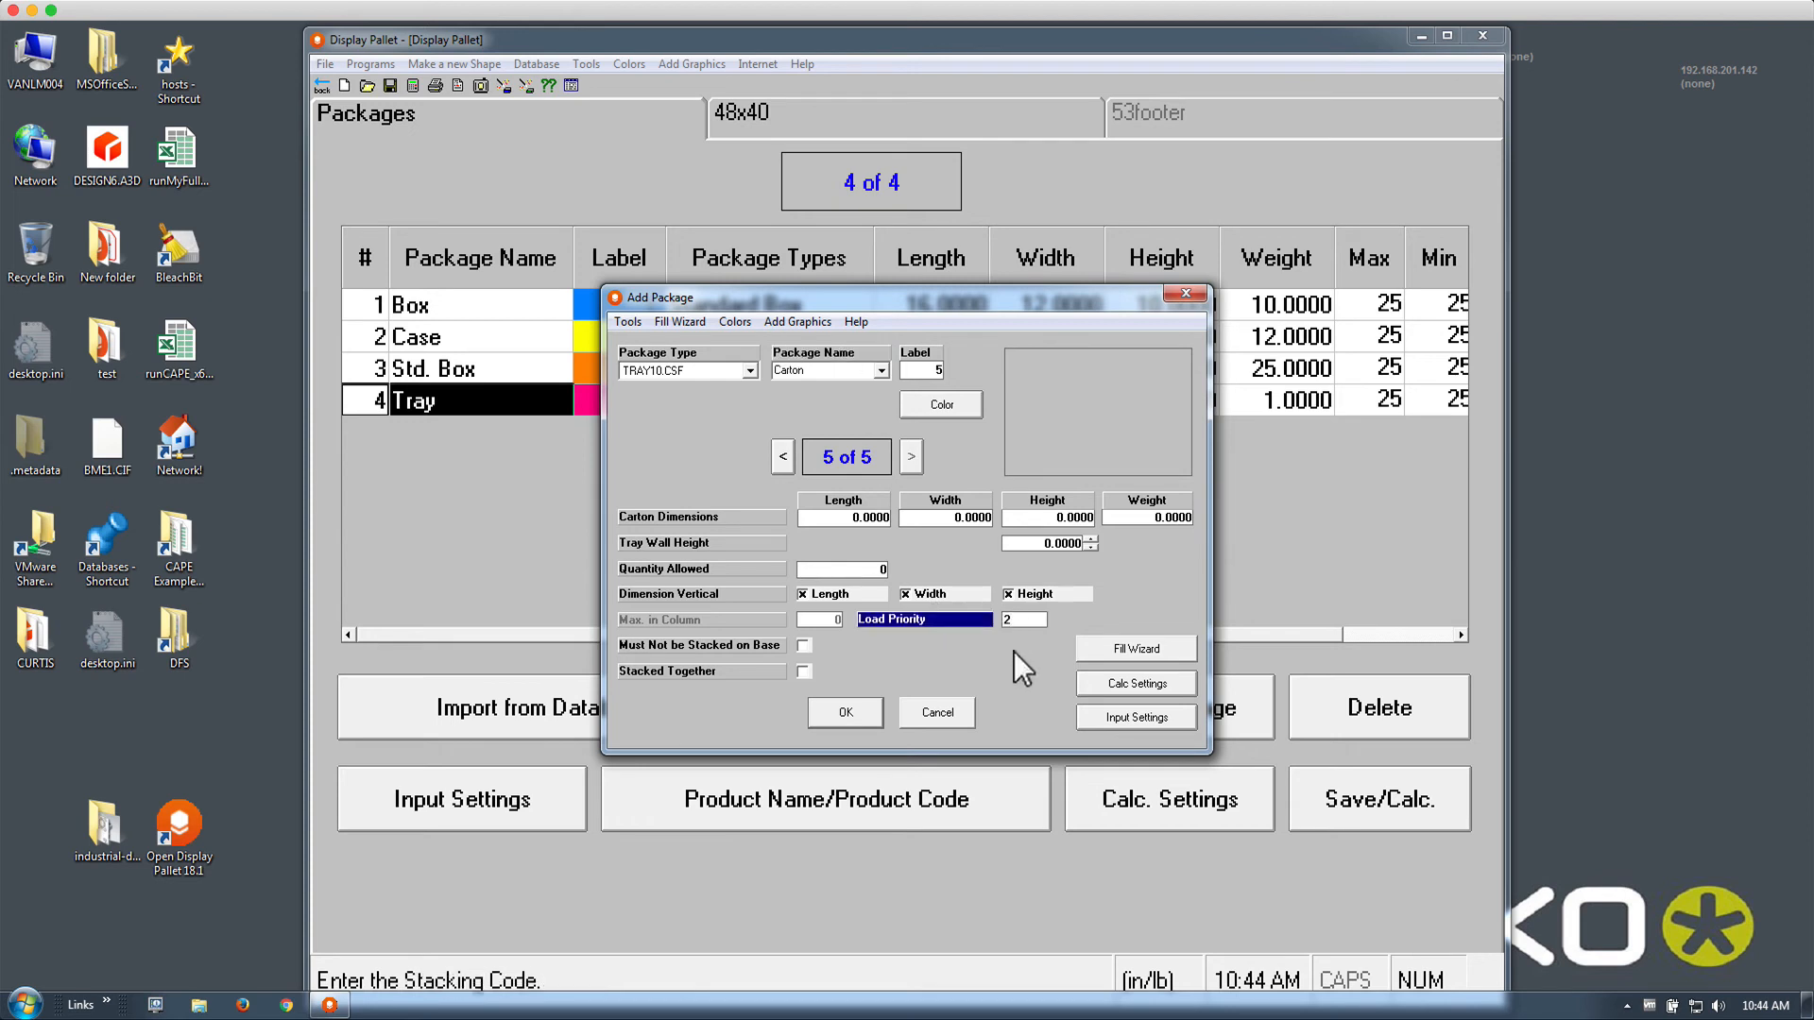
Give the Carton dimensions 10×10×10, weight 2 and tray wall height 5
left_click(836, 519)
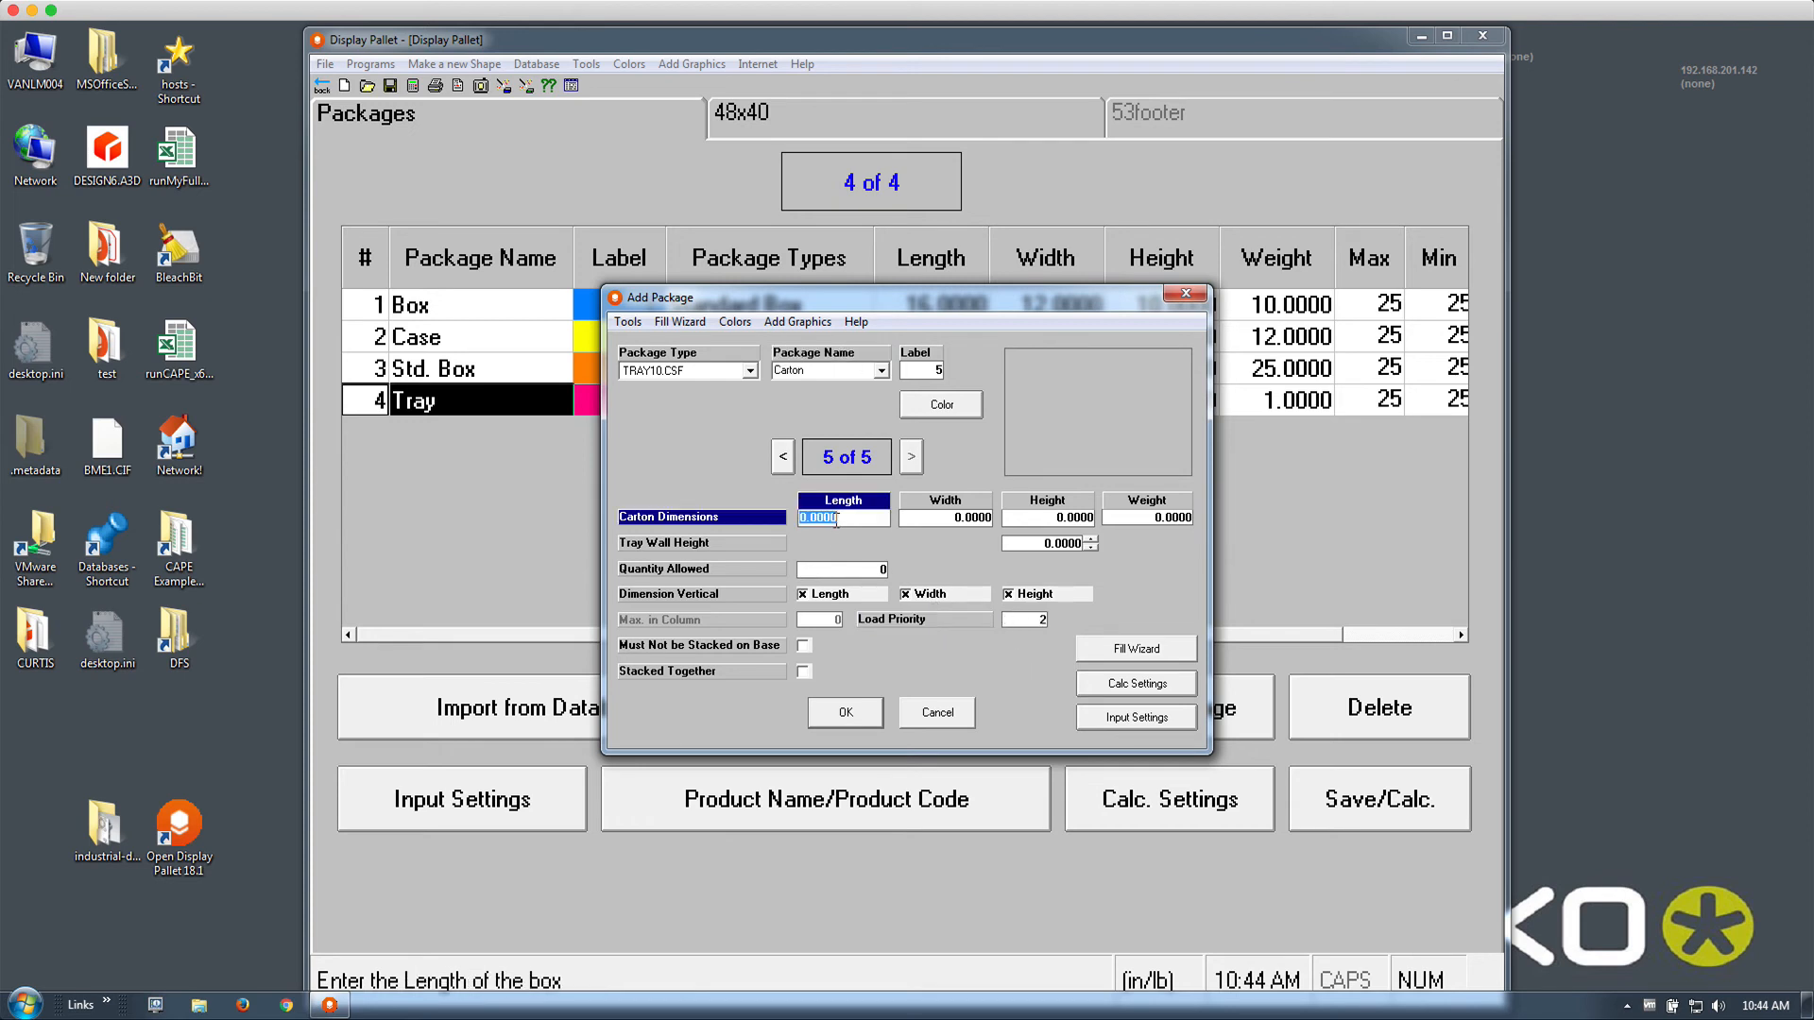
type("10")
key("Tab")
type("10")
key("Tab")
type("10")
key("Tab")
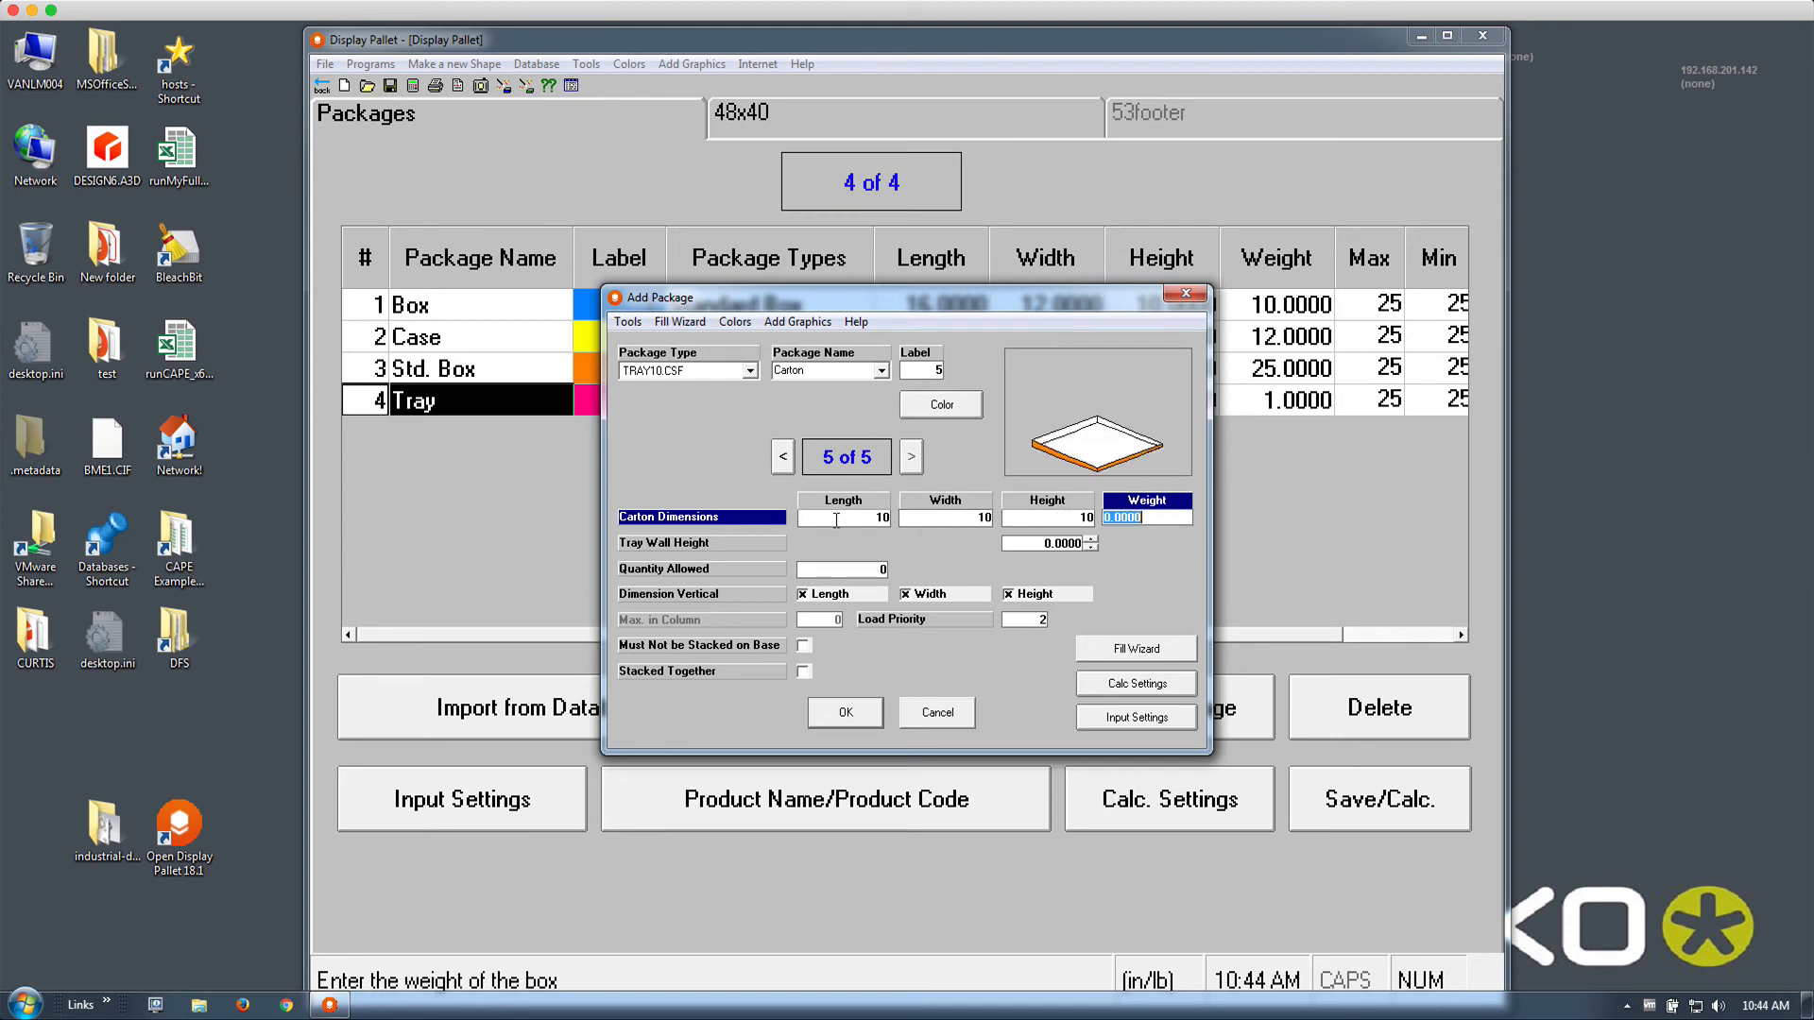
type("2")
key("Tab")
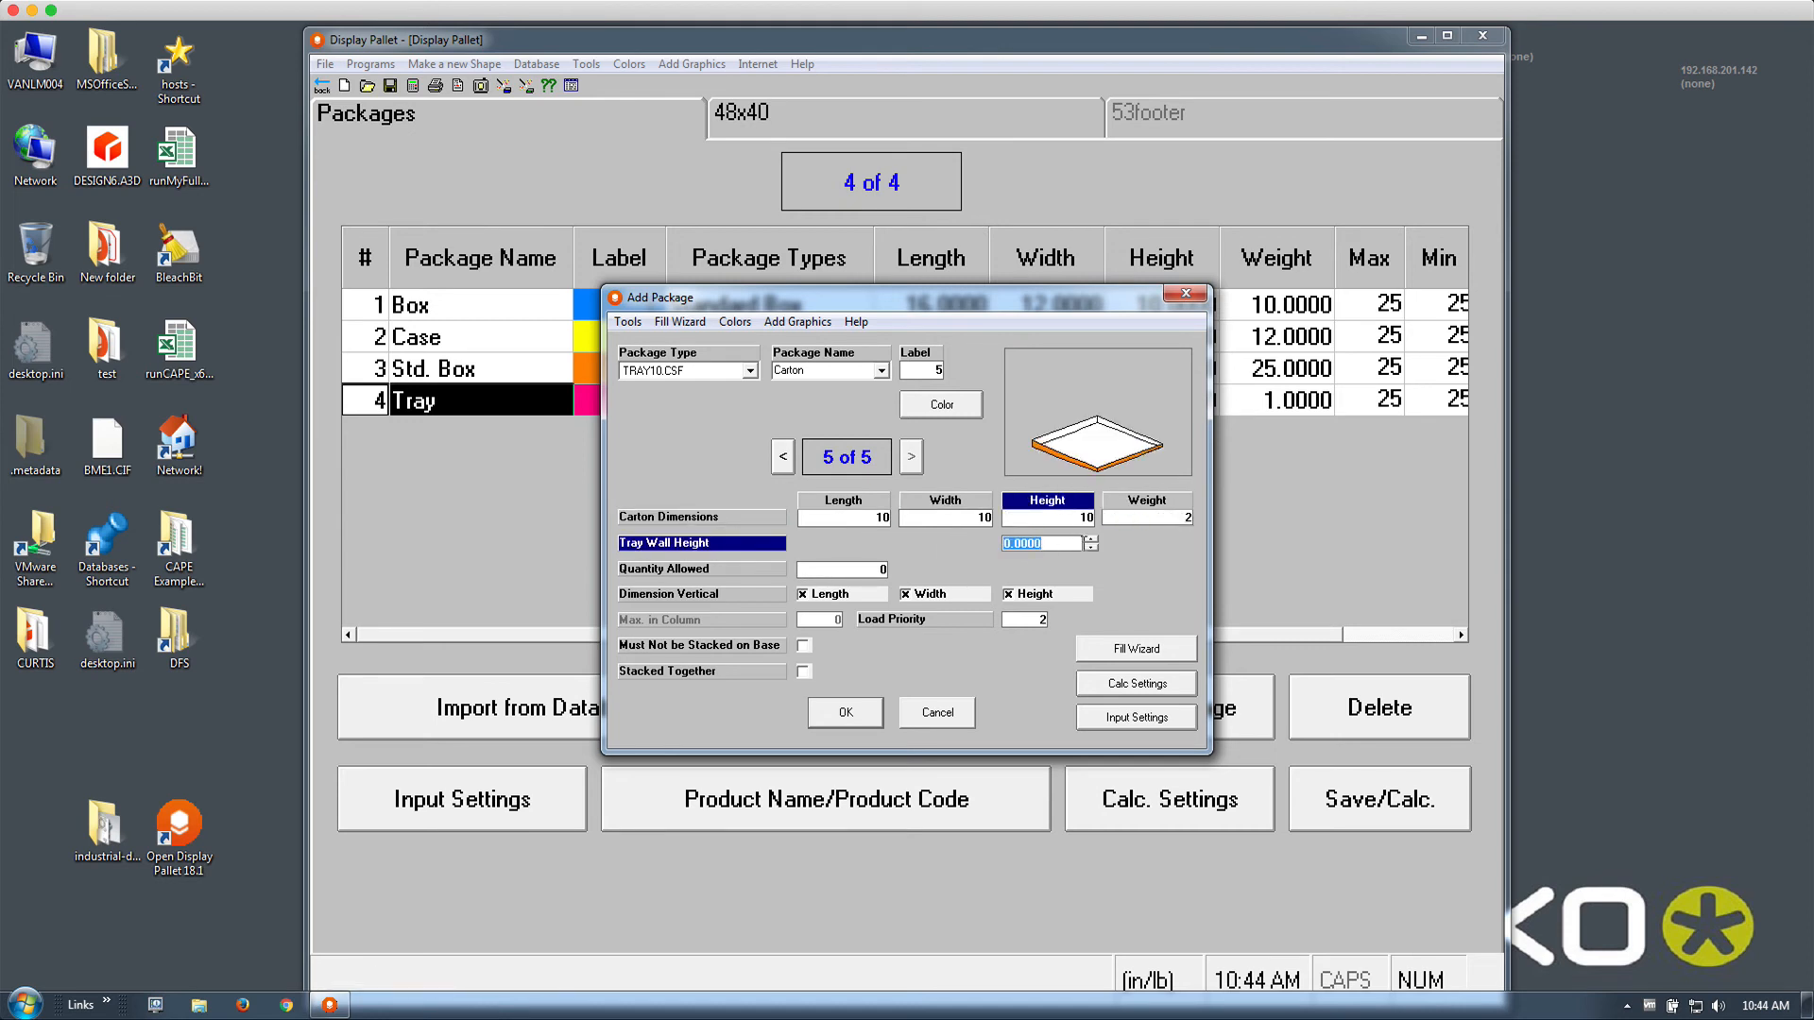
type("0.8750")
left_click_drag(1057, 542, 985, 541)
type("5")
key("Return")
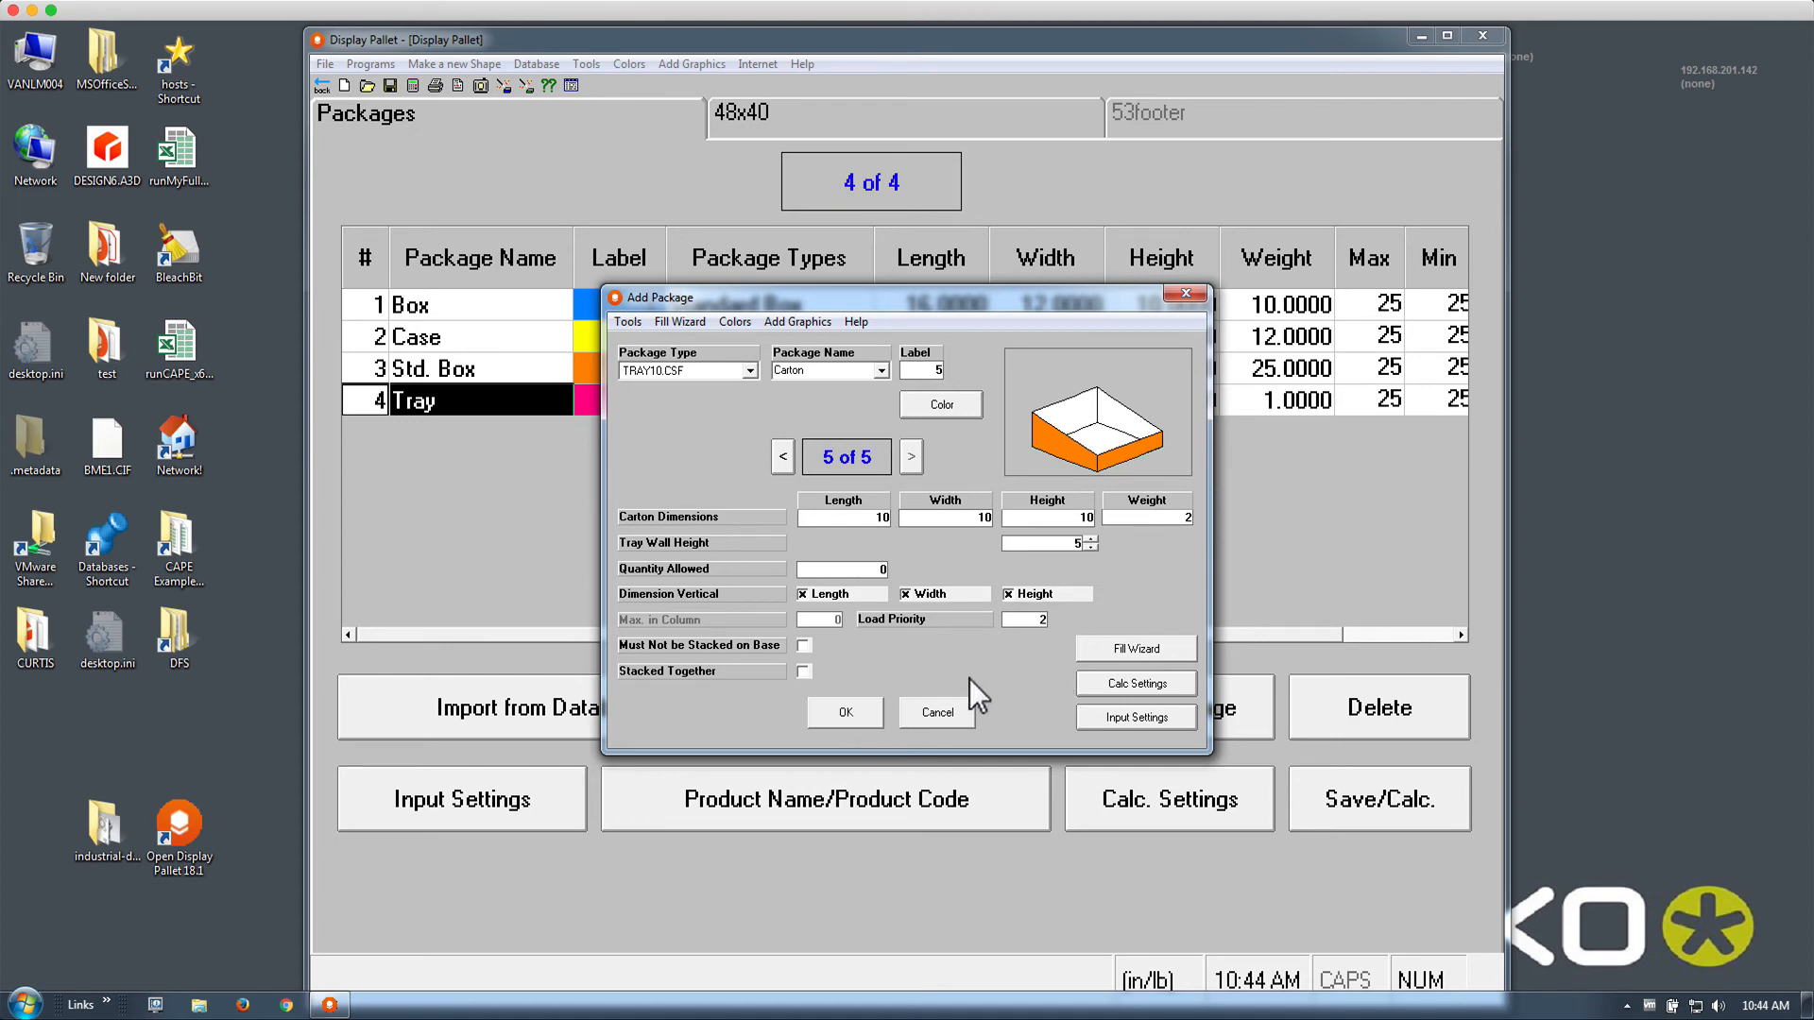
left_click(1099, 652)
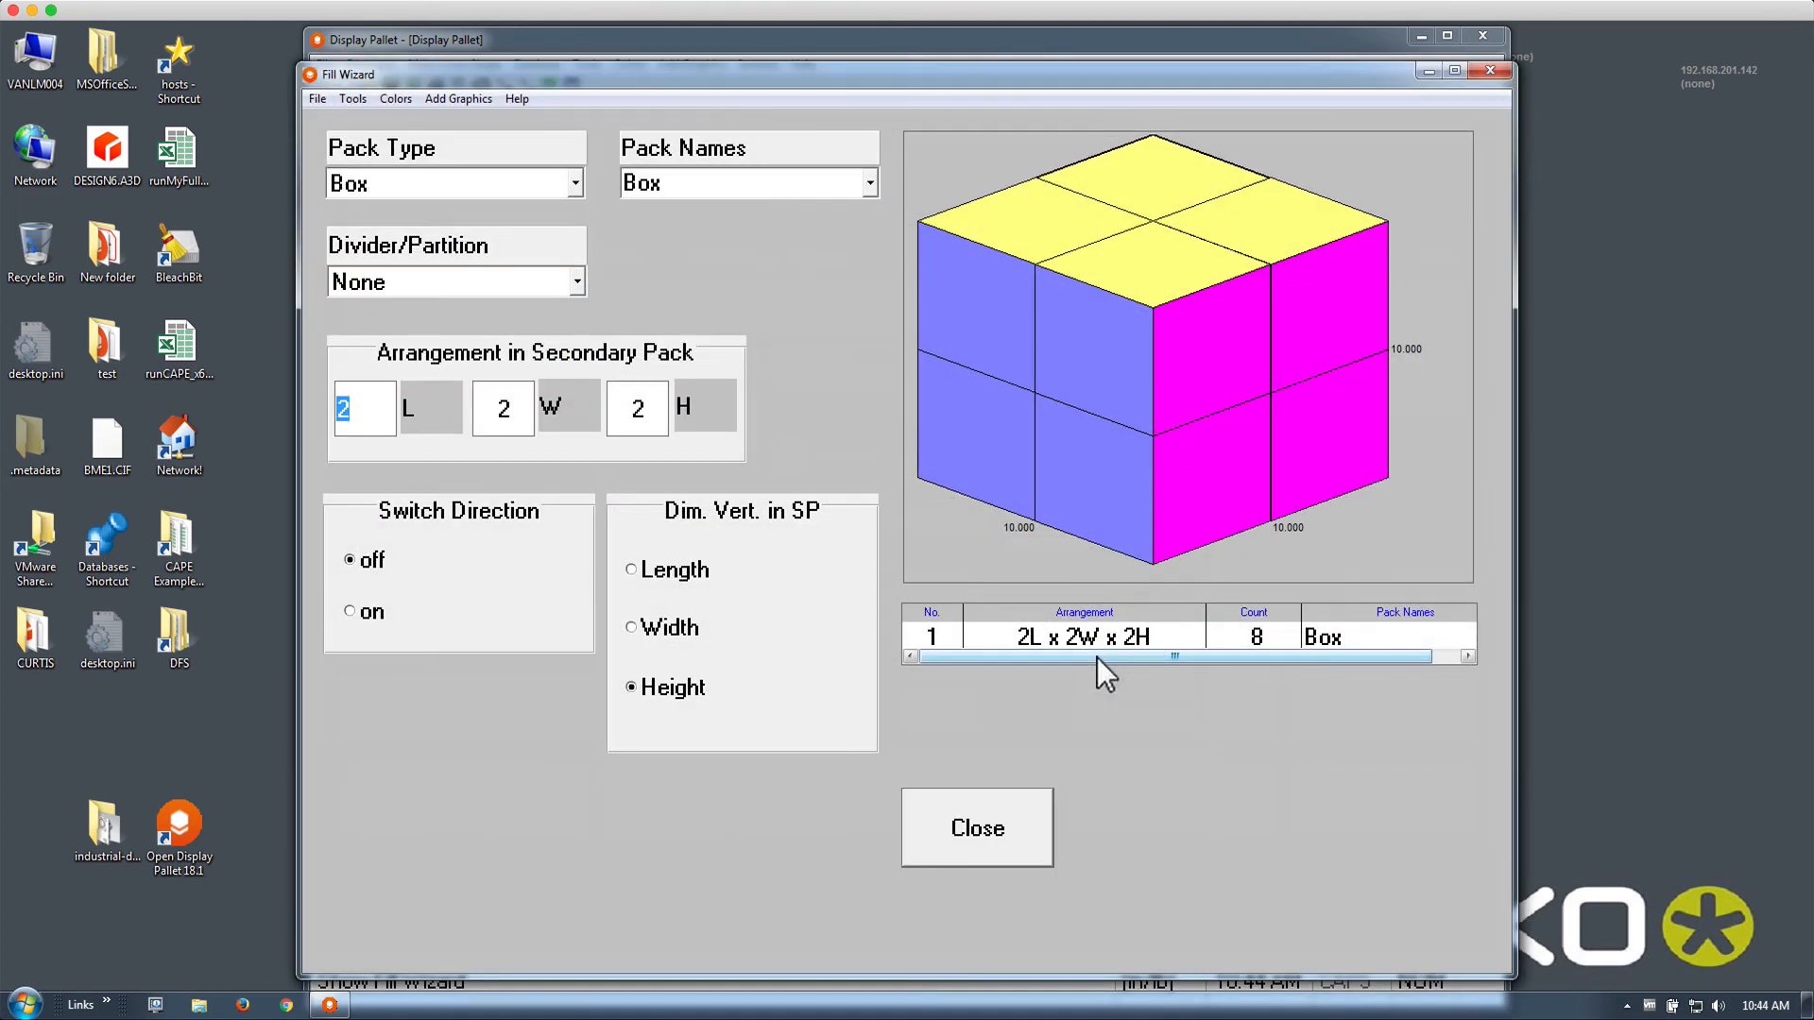
Set the Fill Wizard pack type to Cylinder with a 2-Way divider, then confirm the Carton package
left_click(573, 184)
left_click(551, 239)
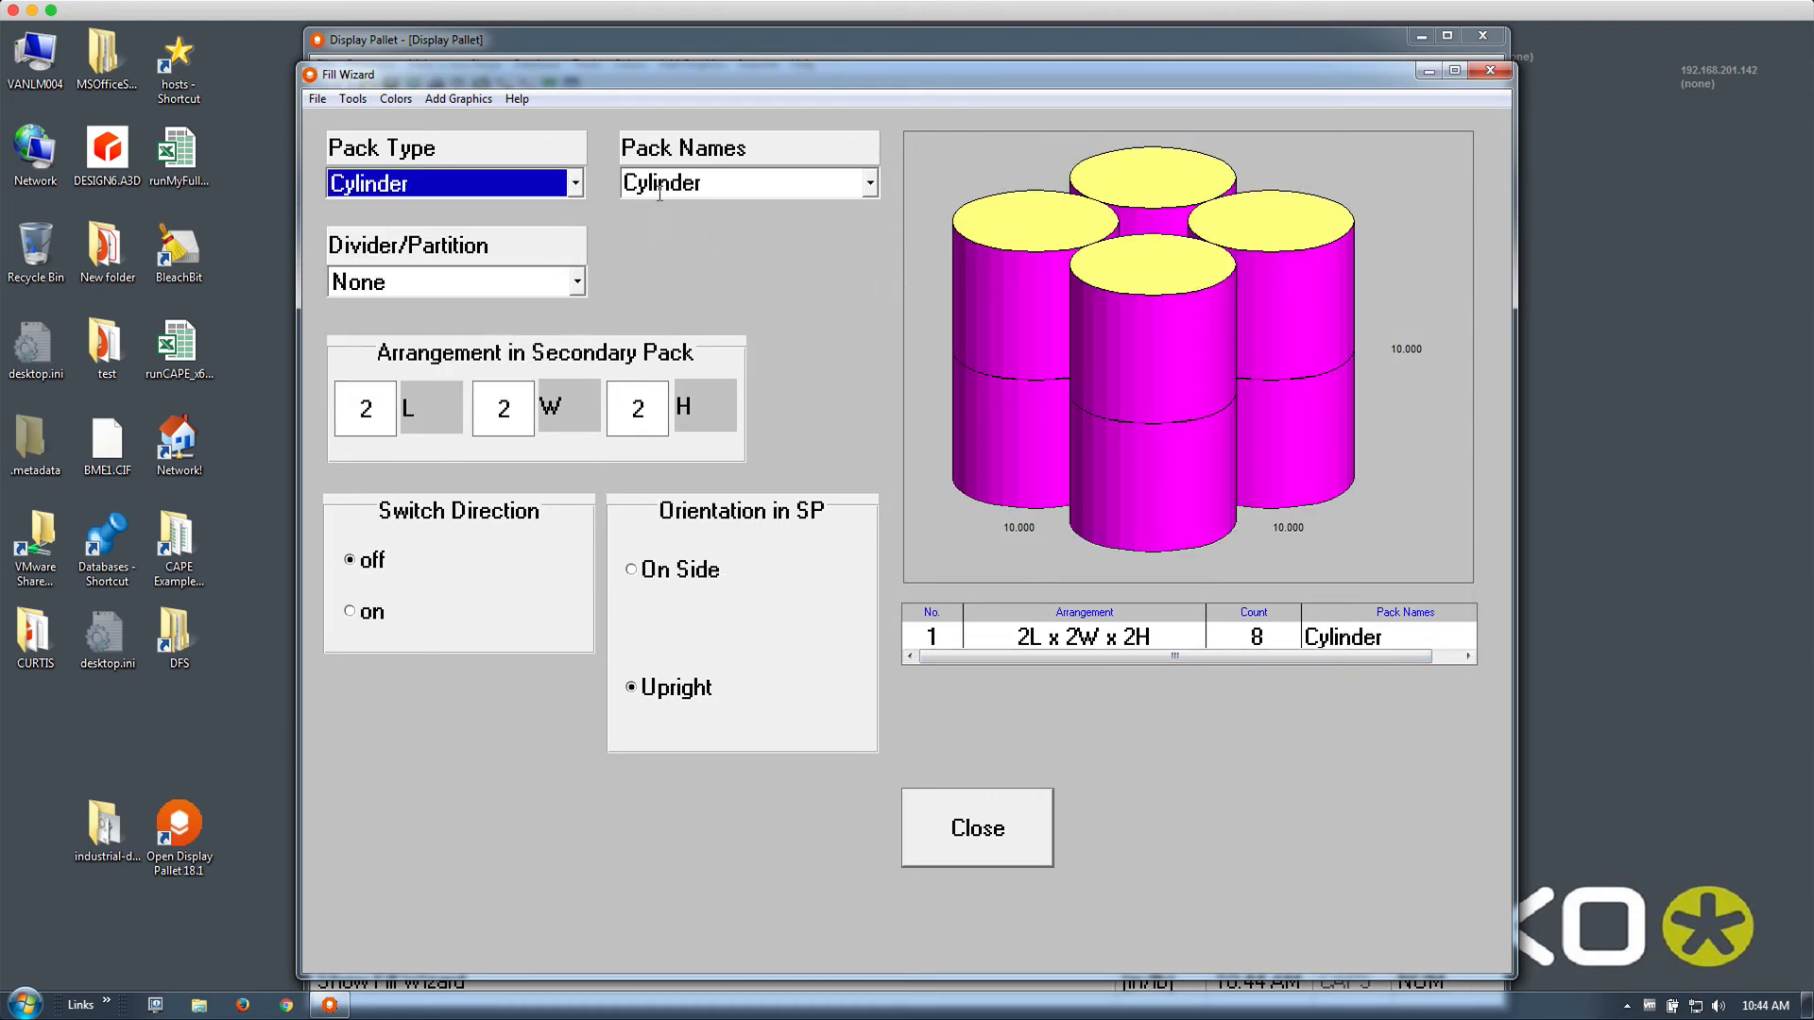
left_click(564, 290)
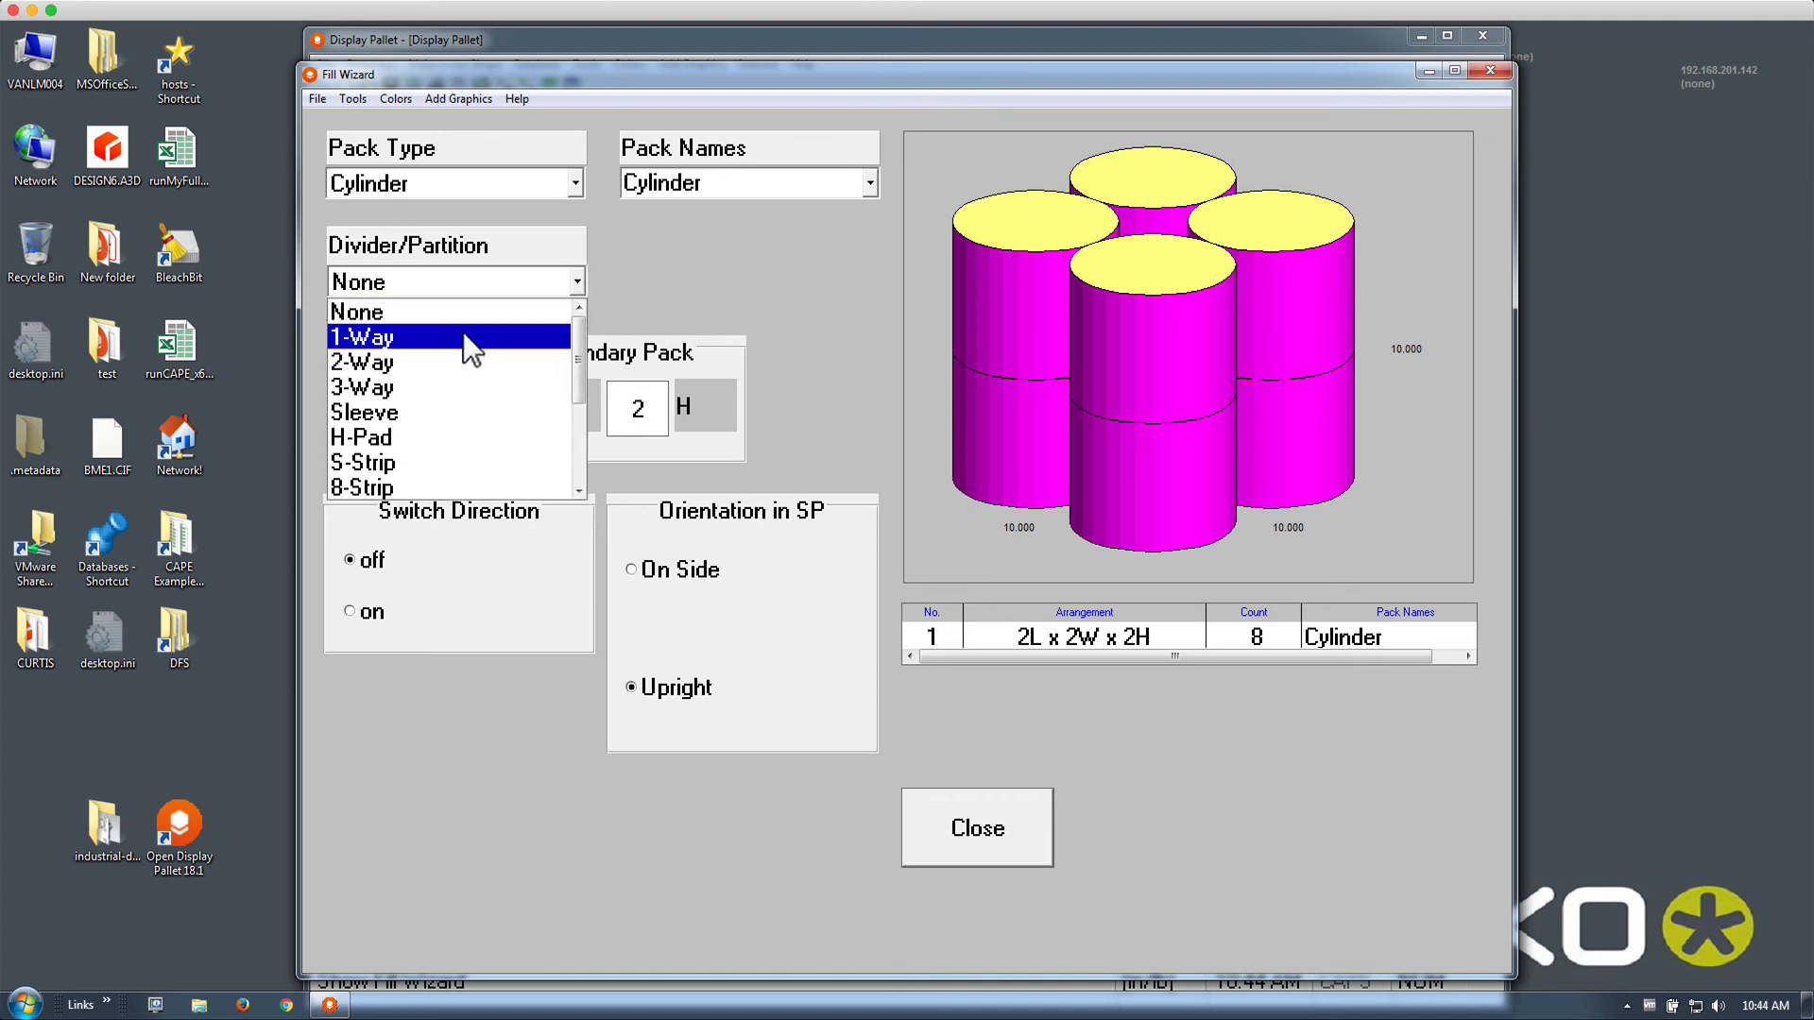
left_click(451, 363)
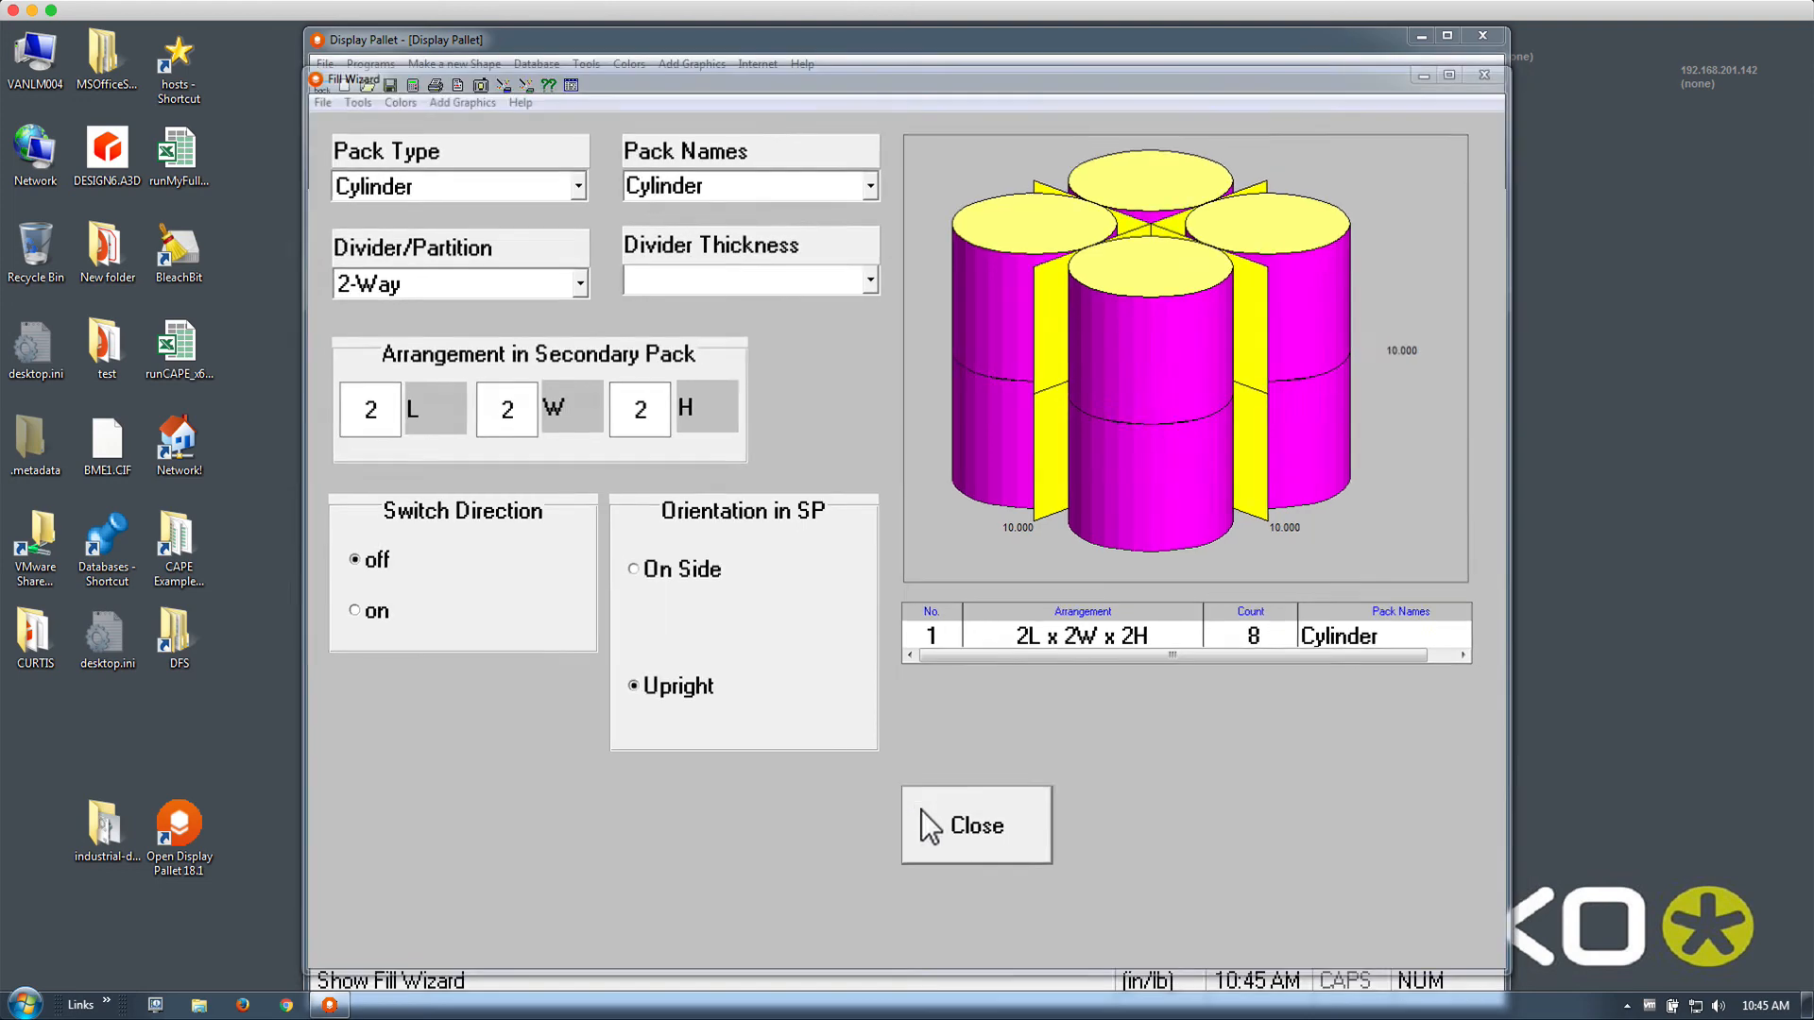
left_click(921, 813)
left_click(839, 717)
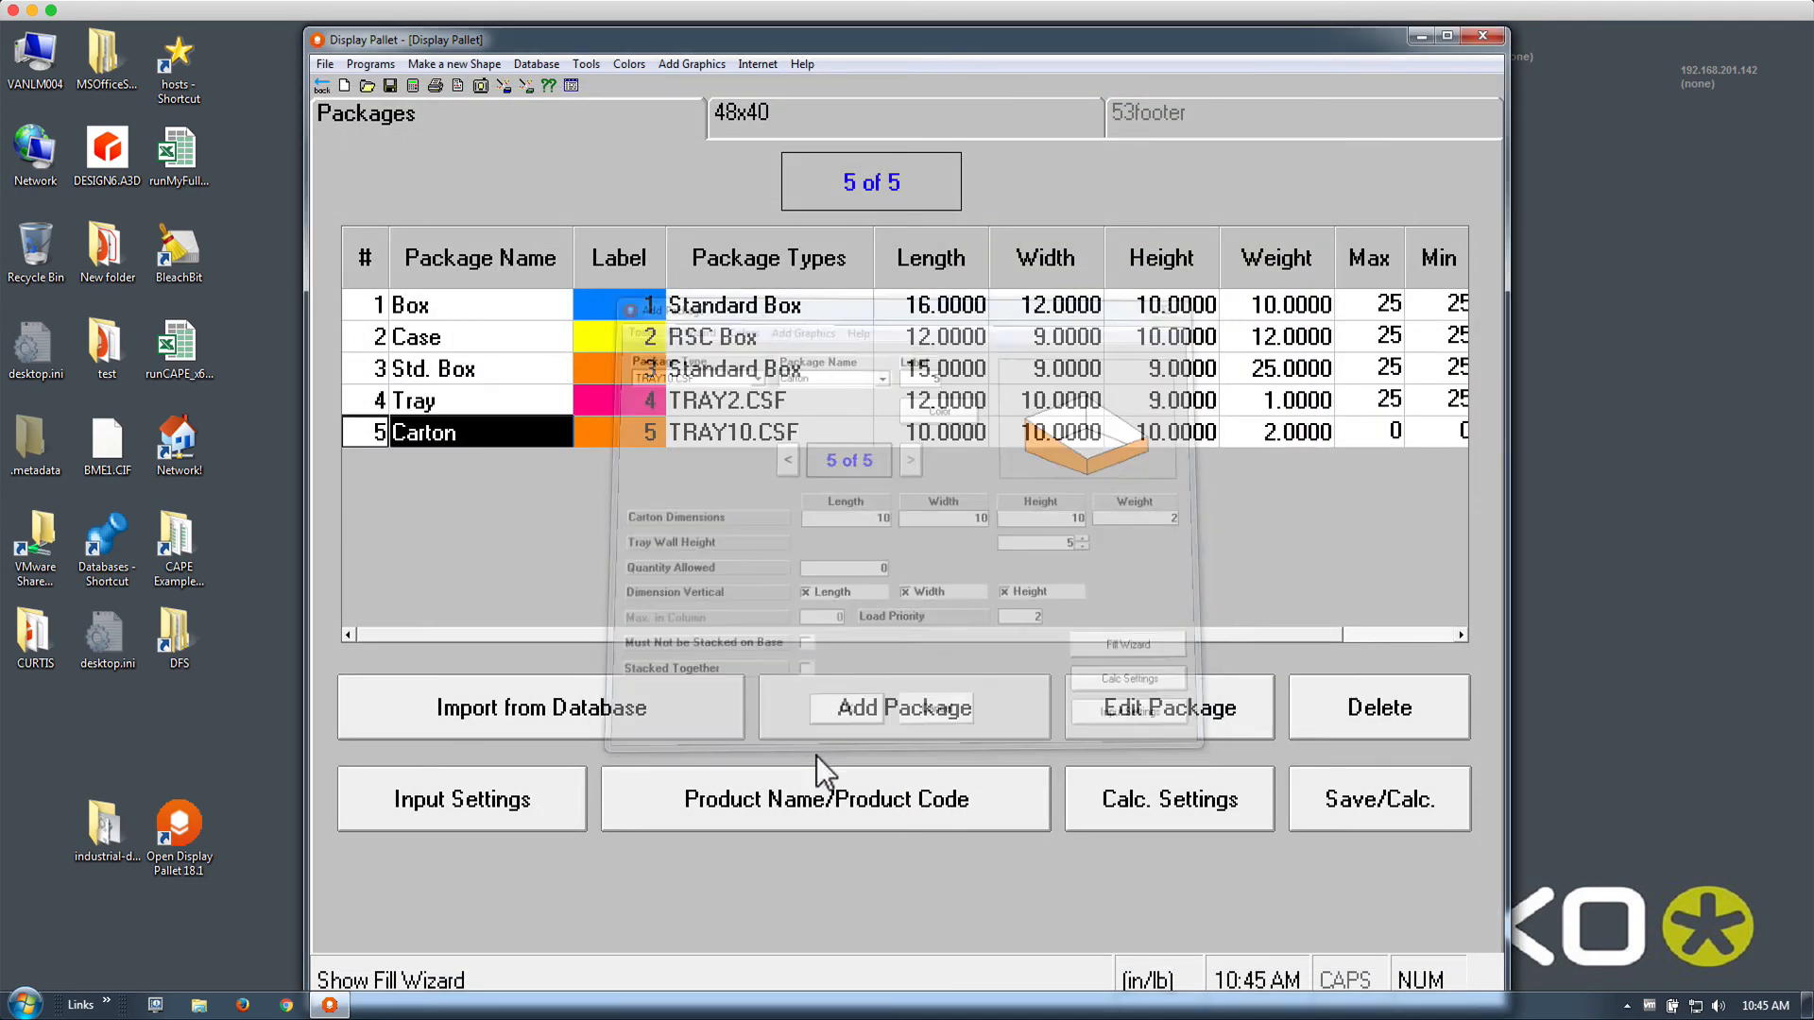
Recalculate with the Carton, browse both loads (52.5% and 51.2% cube), and go back to packages
left_click(413, 86)
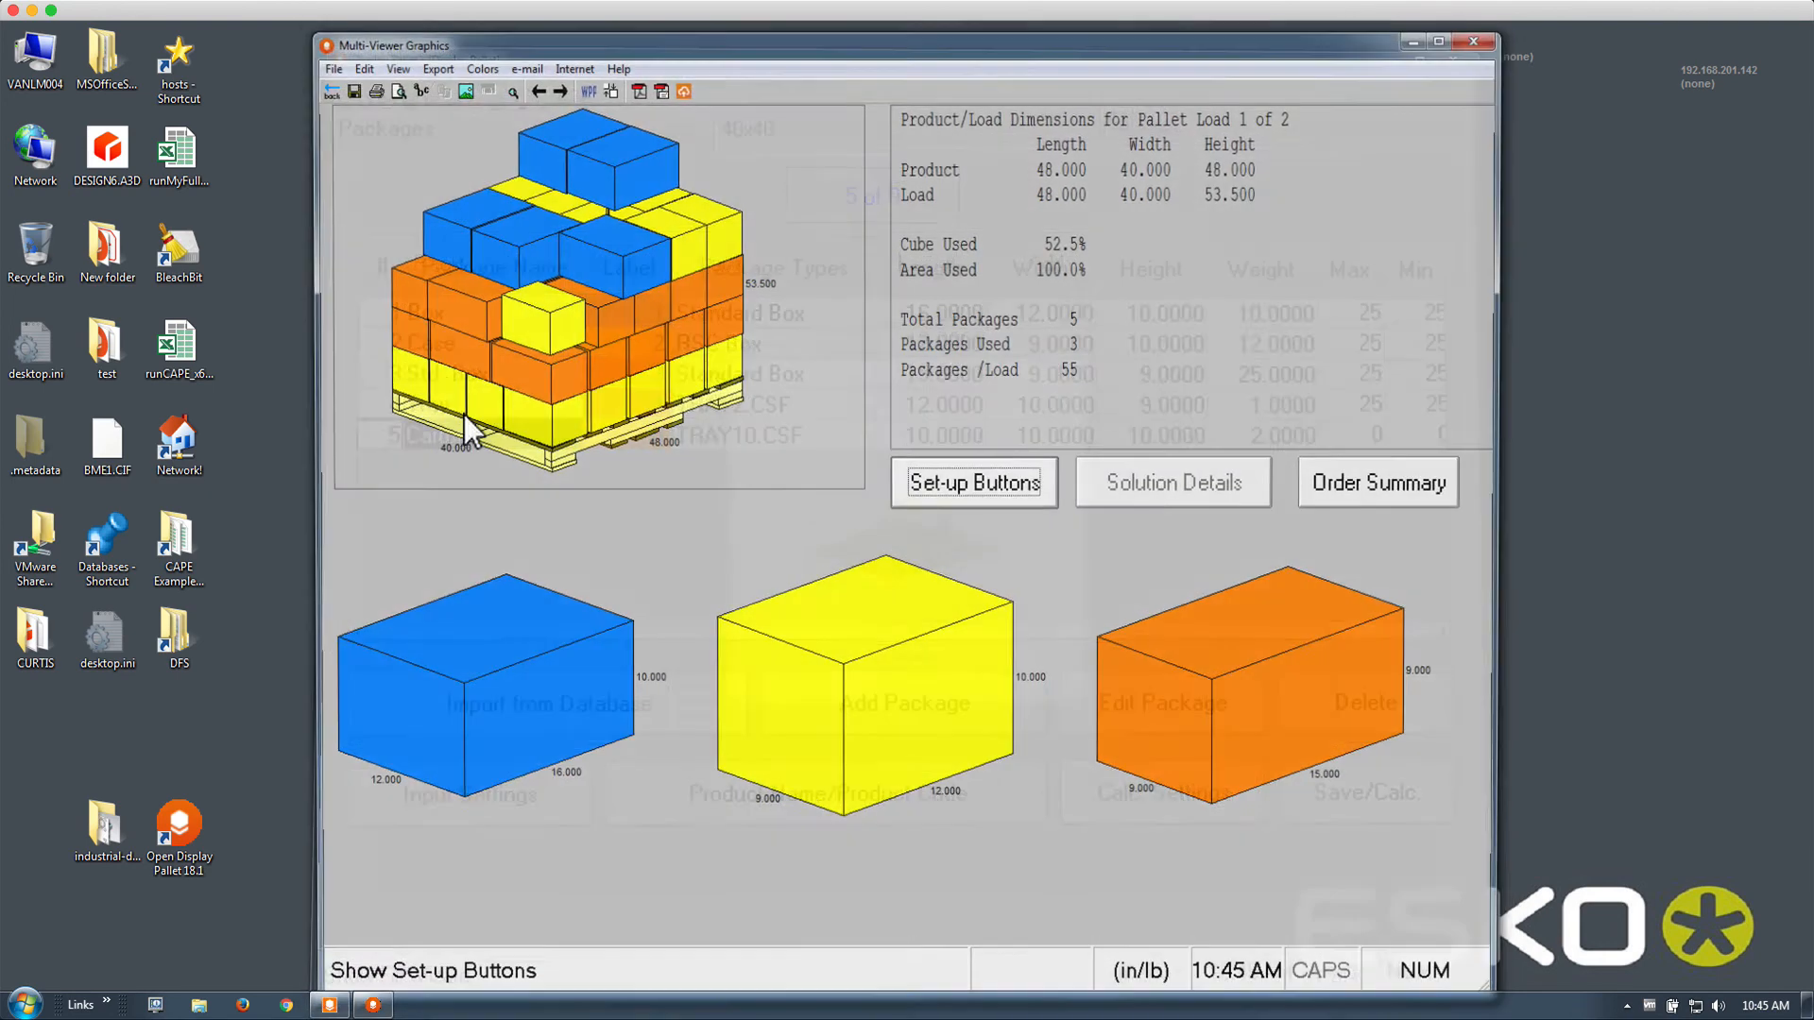
left_click(558, 90)
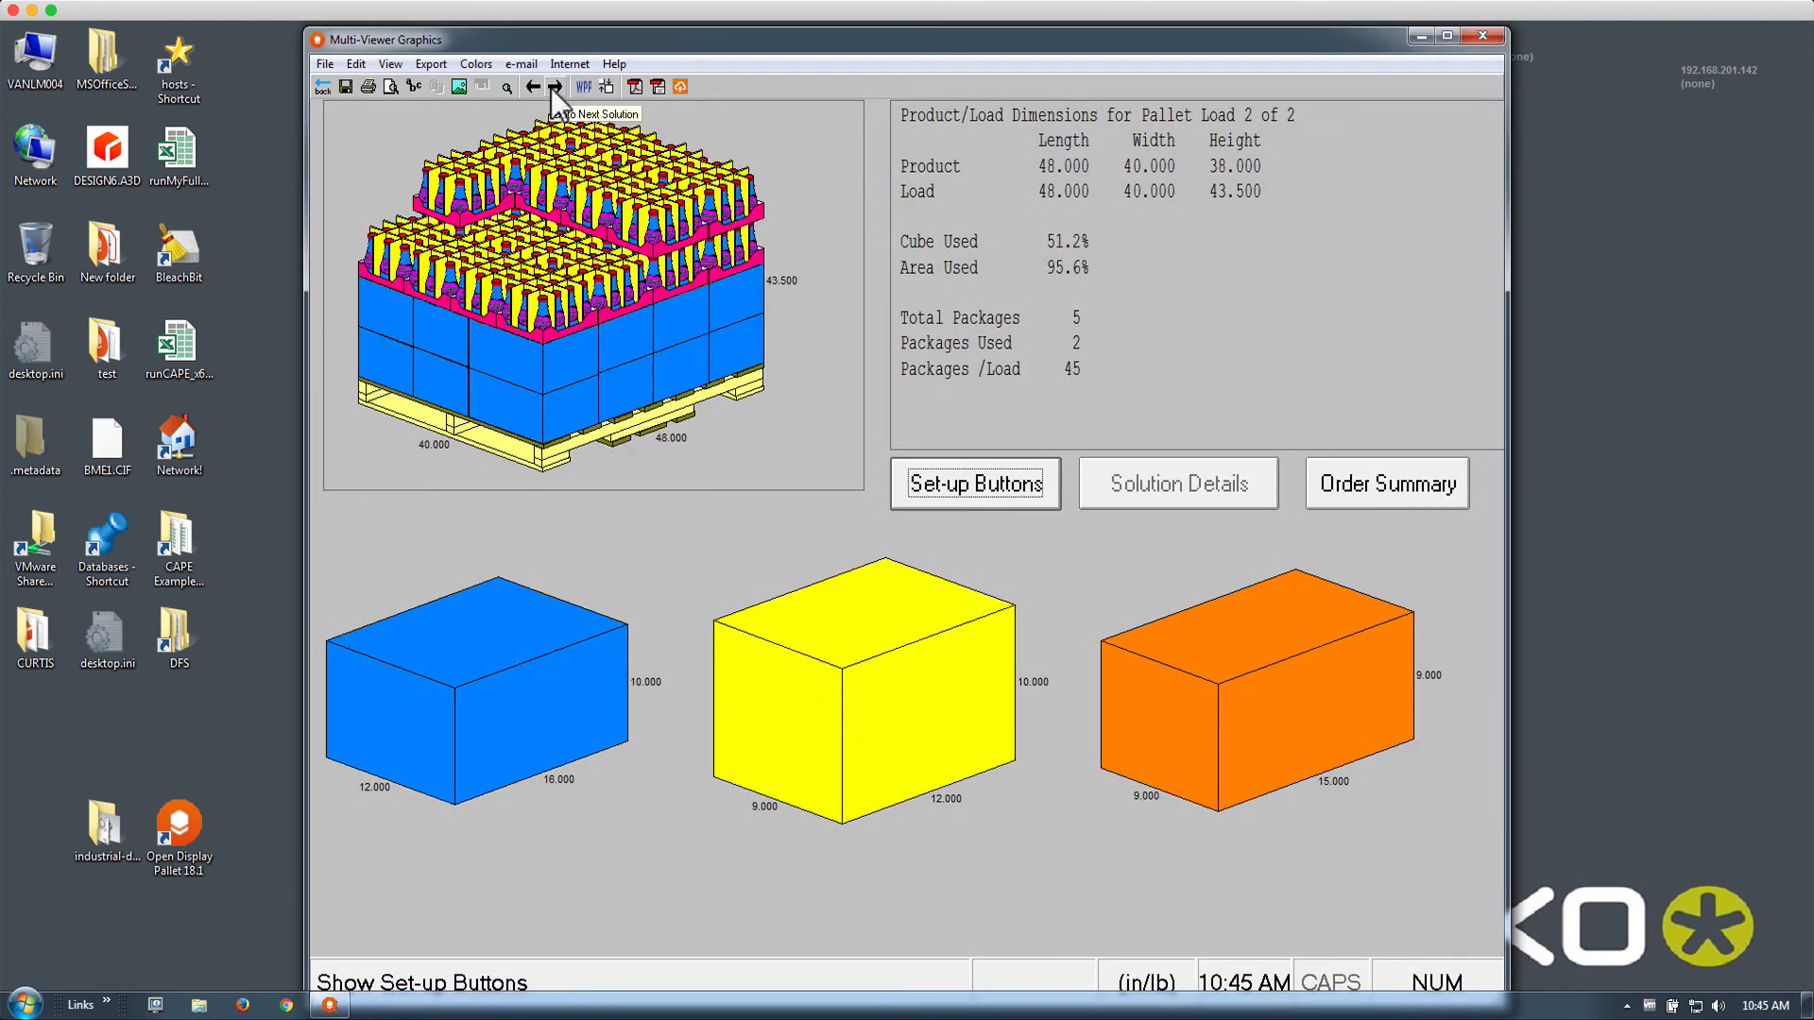
left_click(553, 87)
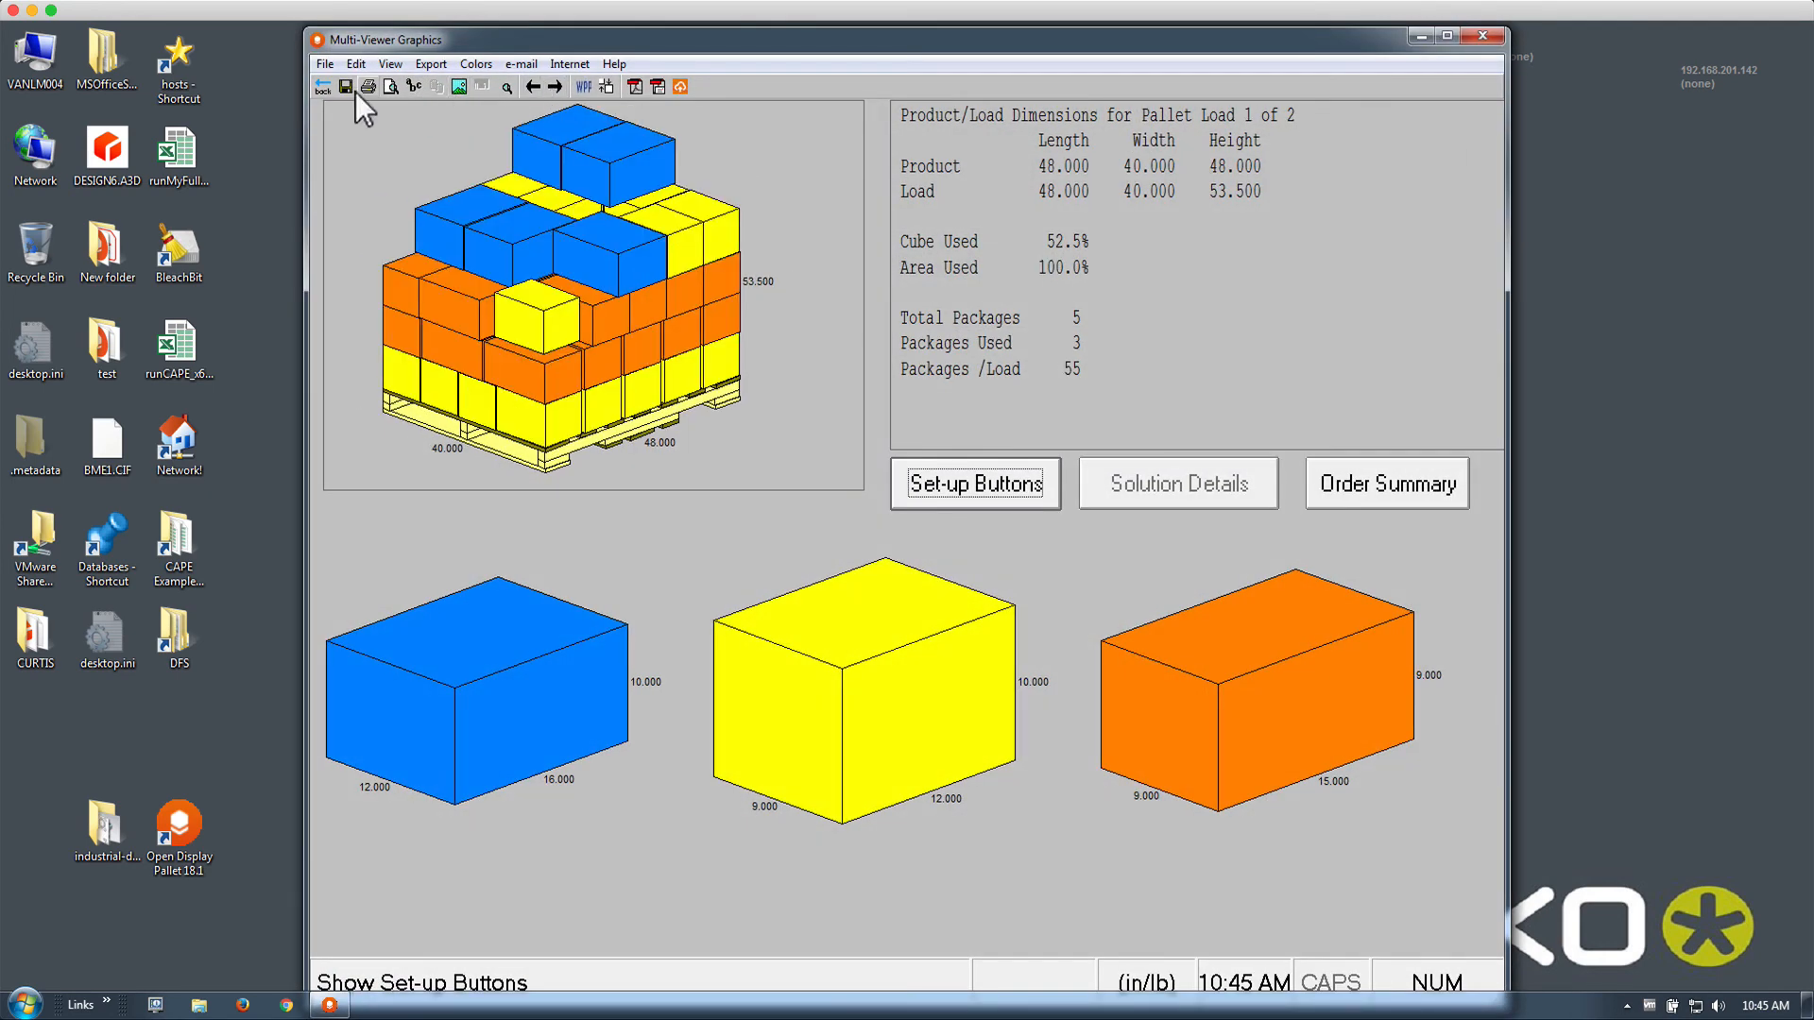
left_click(318, 84)
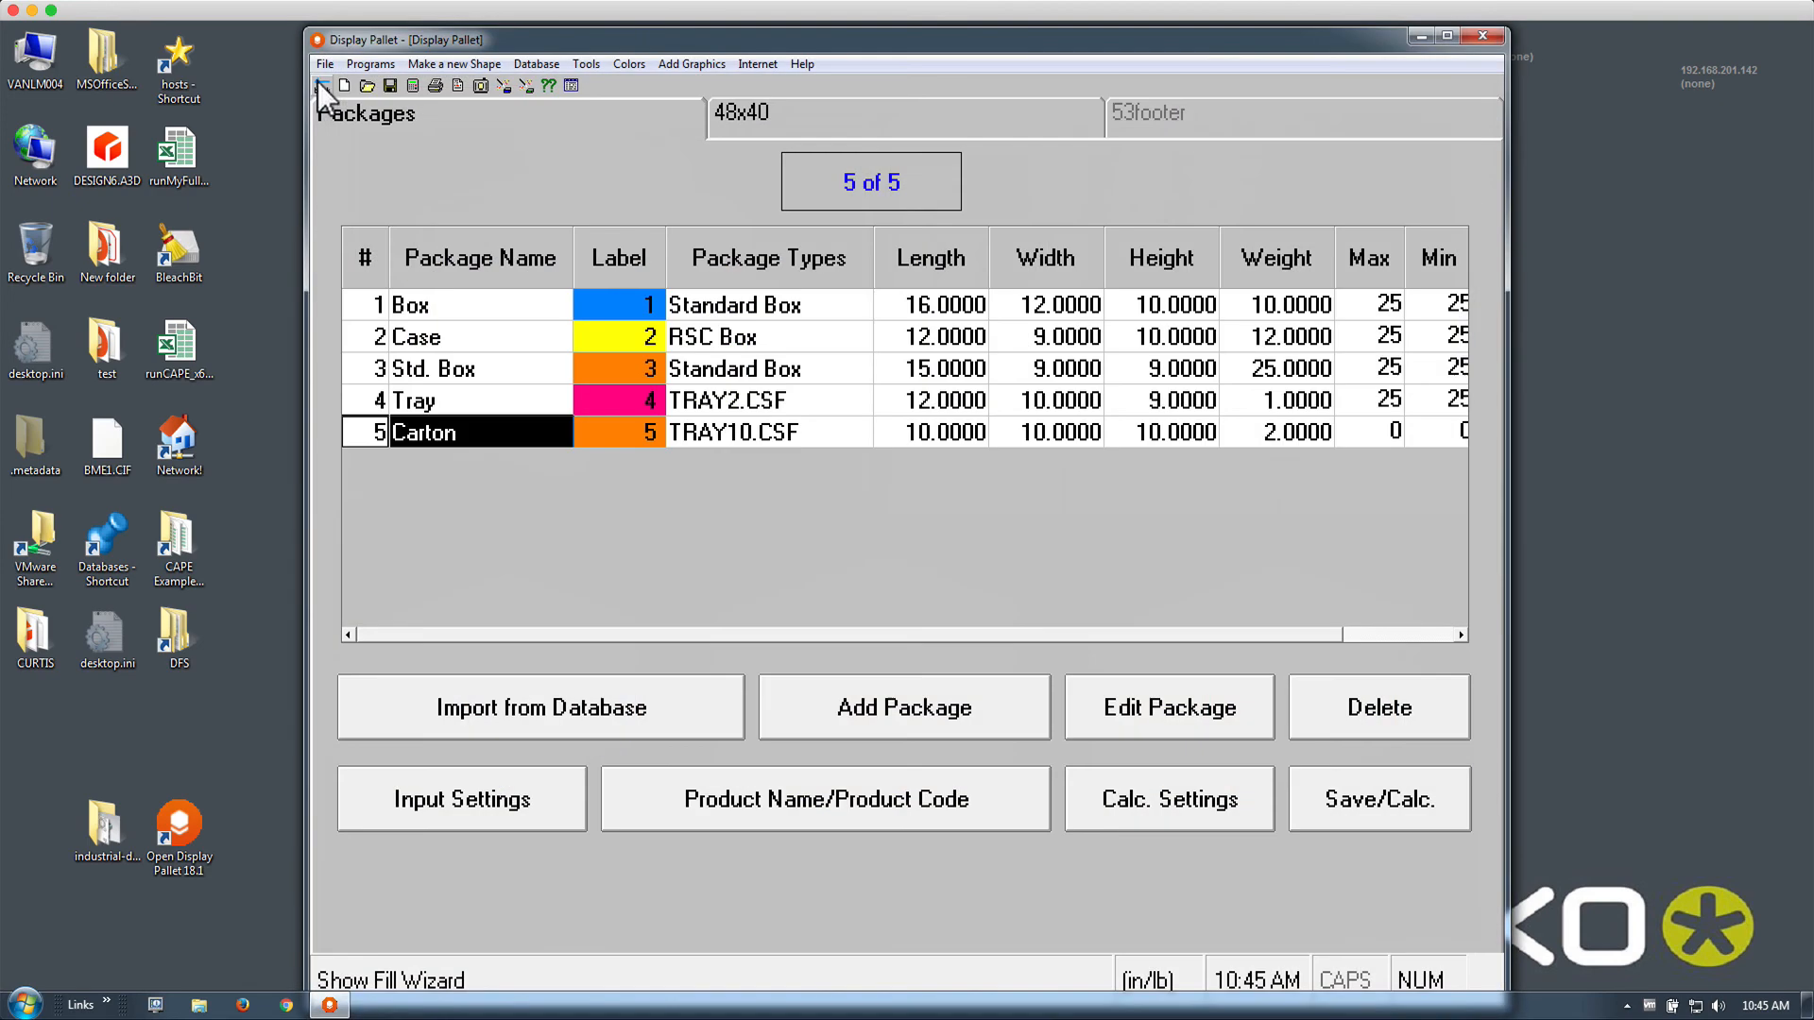
Set the Carton package's Quantity Allowed to 20
double_click(739, 433)
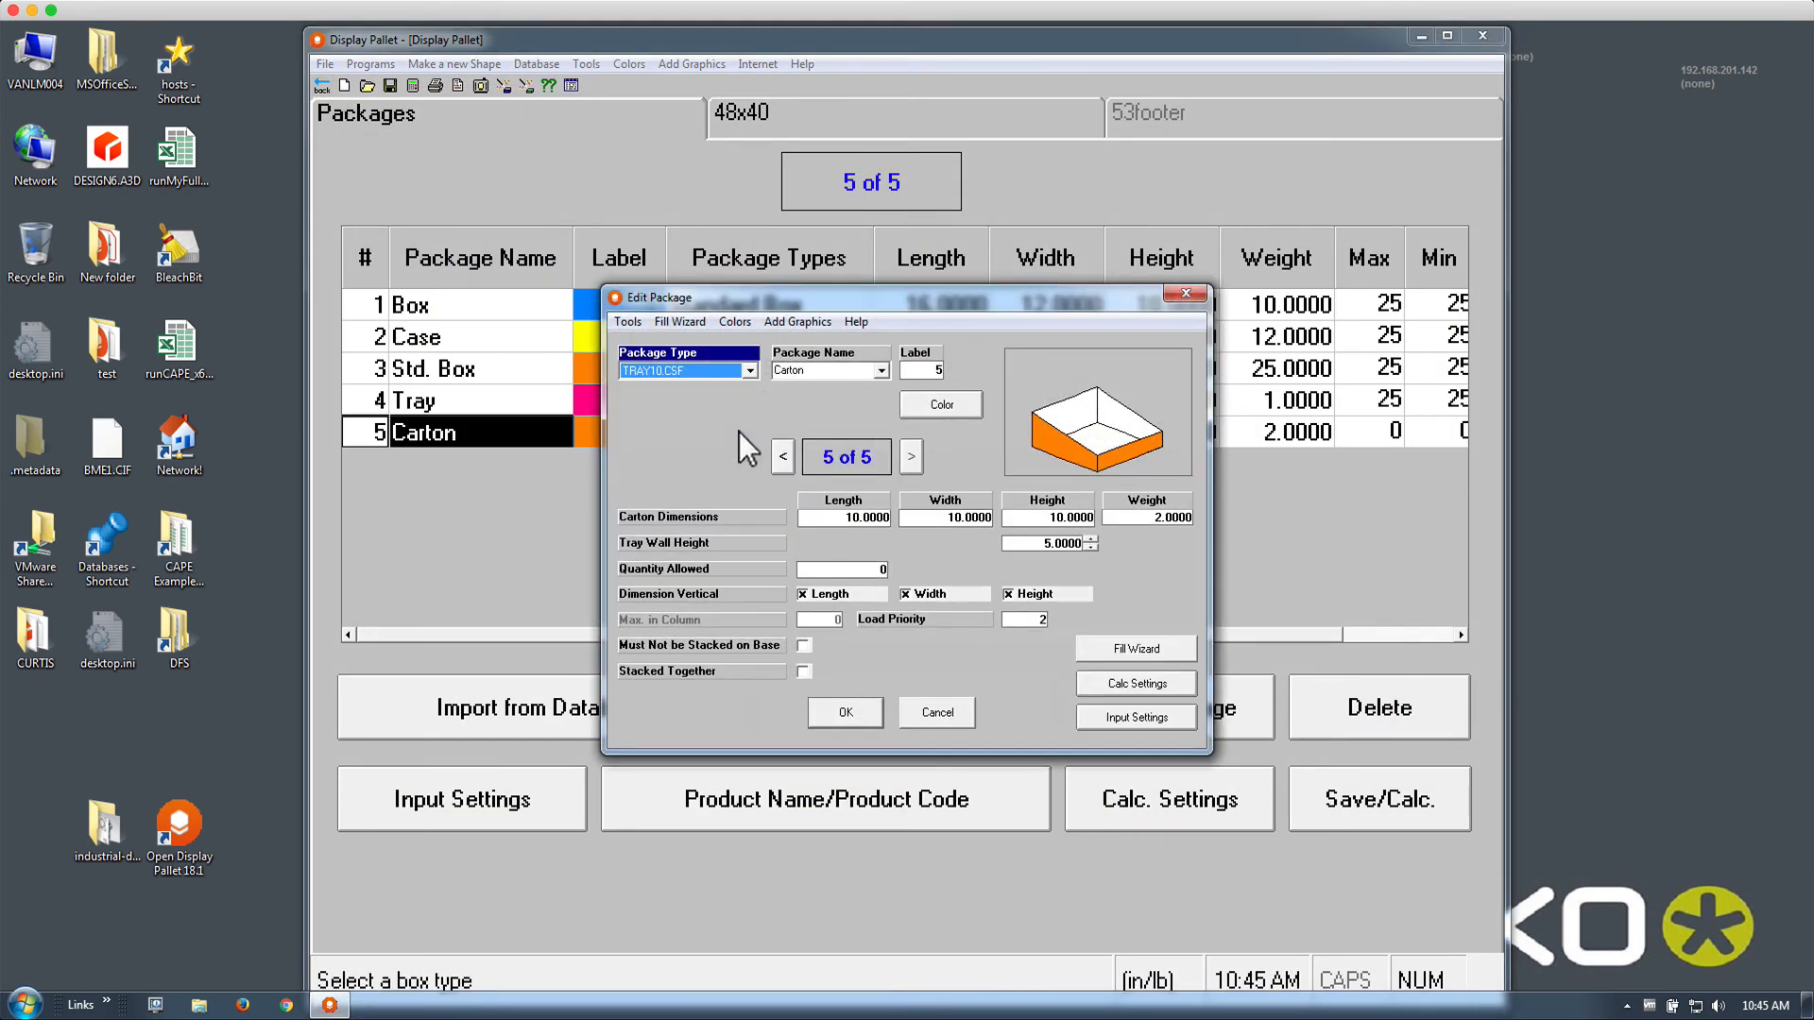
left_click(868, 569)
type("20")
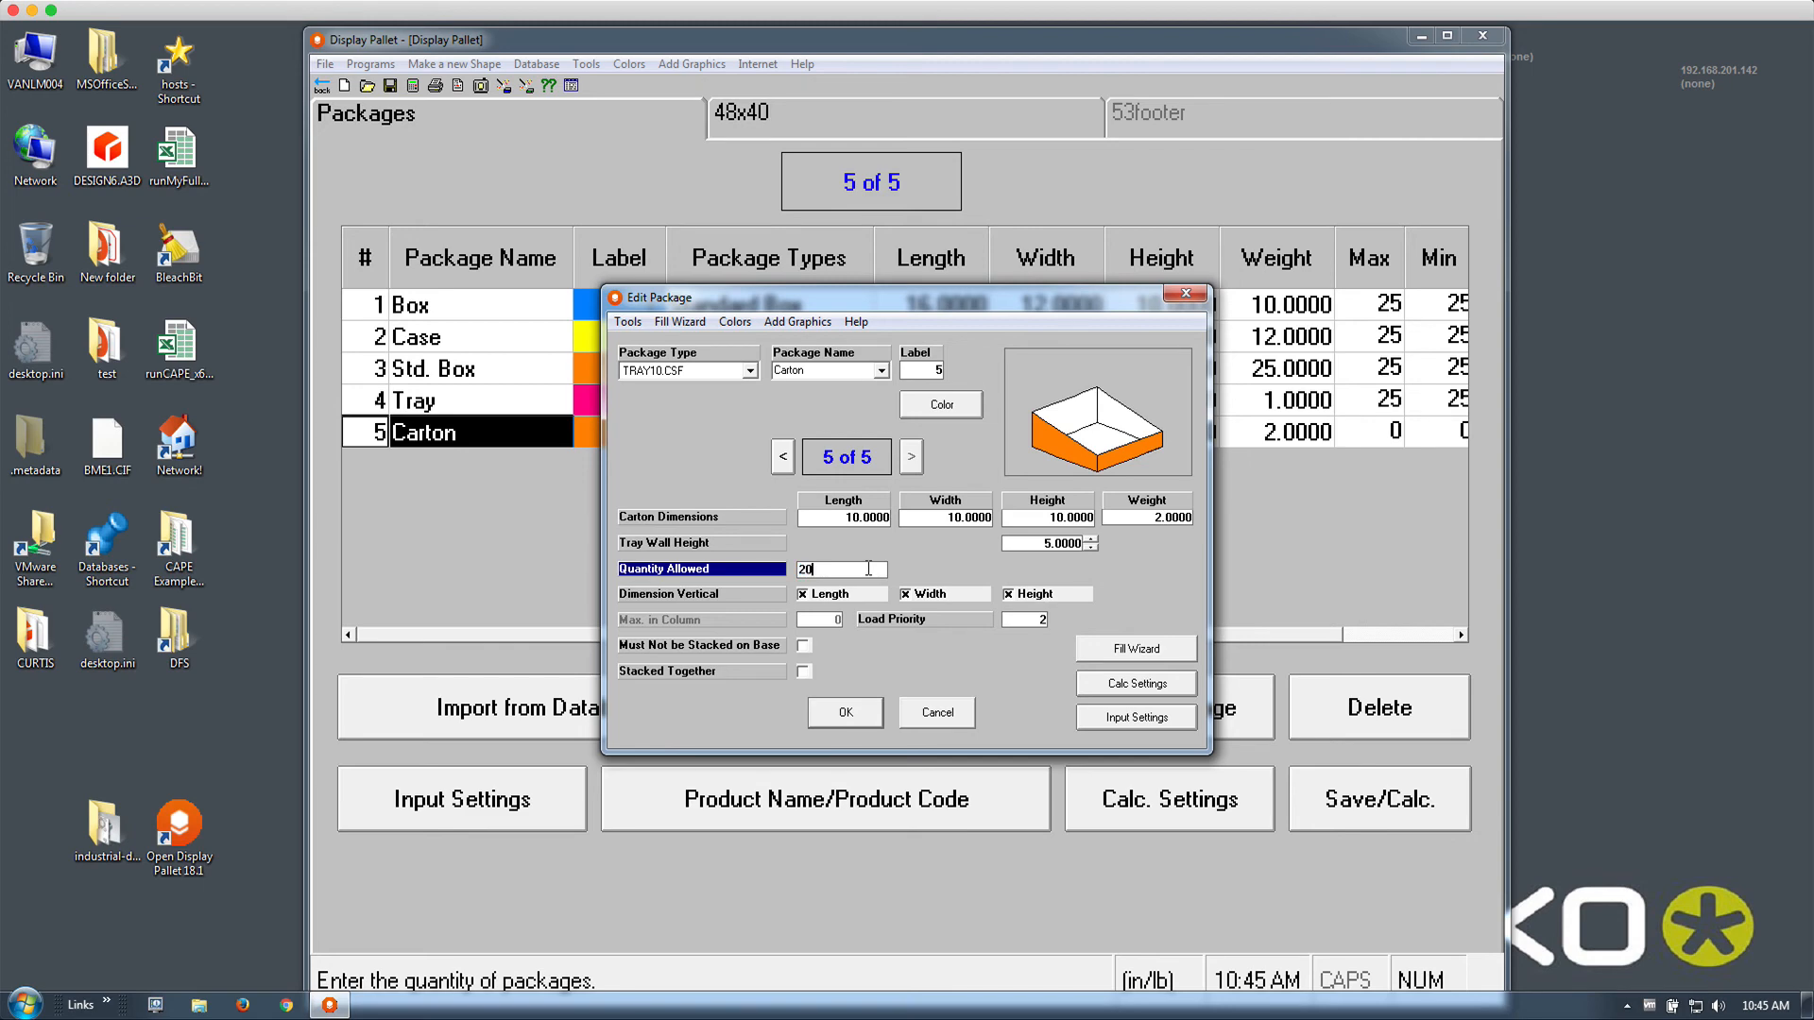
key("Tab")
left_click(856, 711)
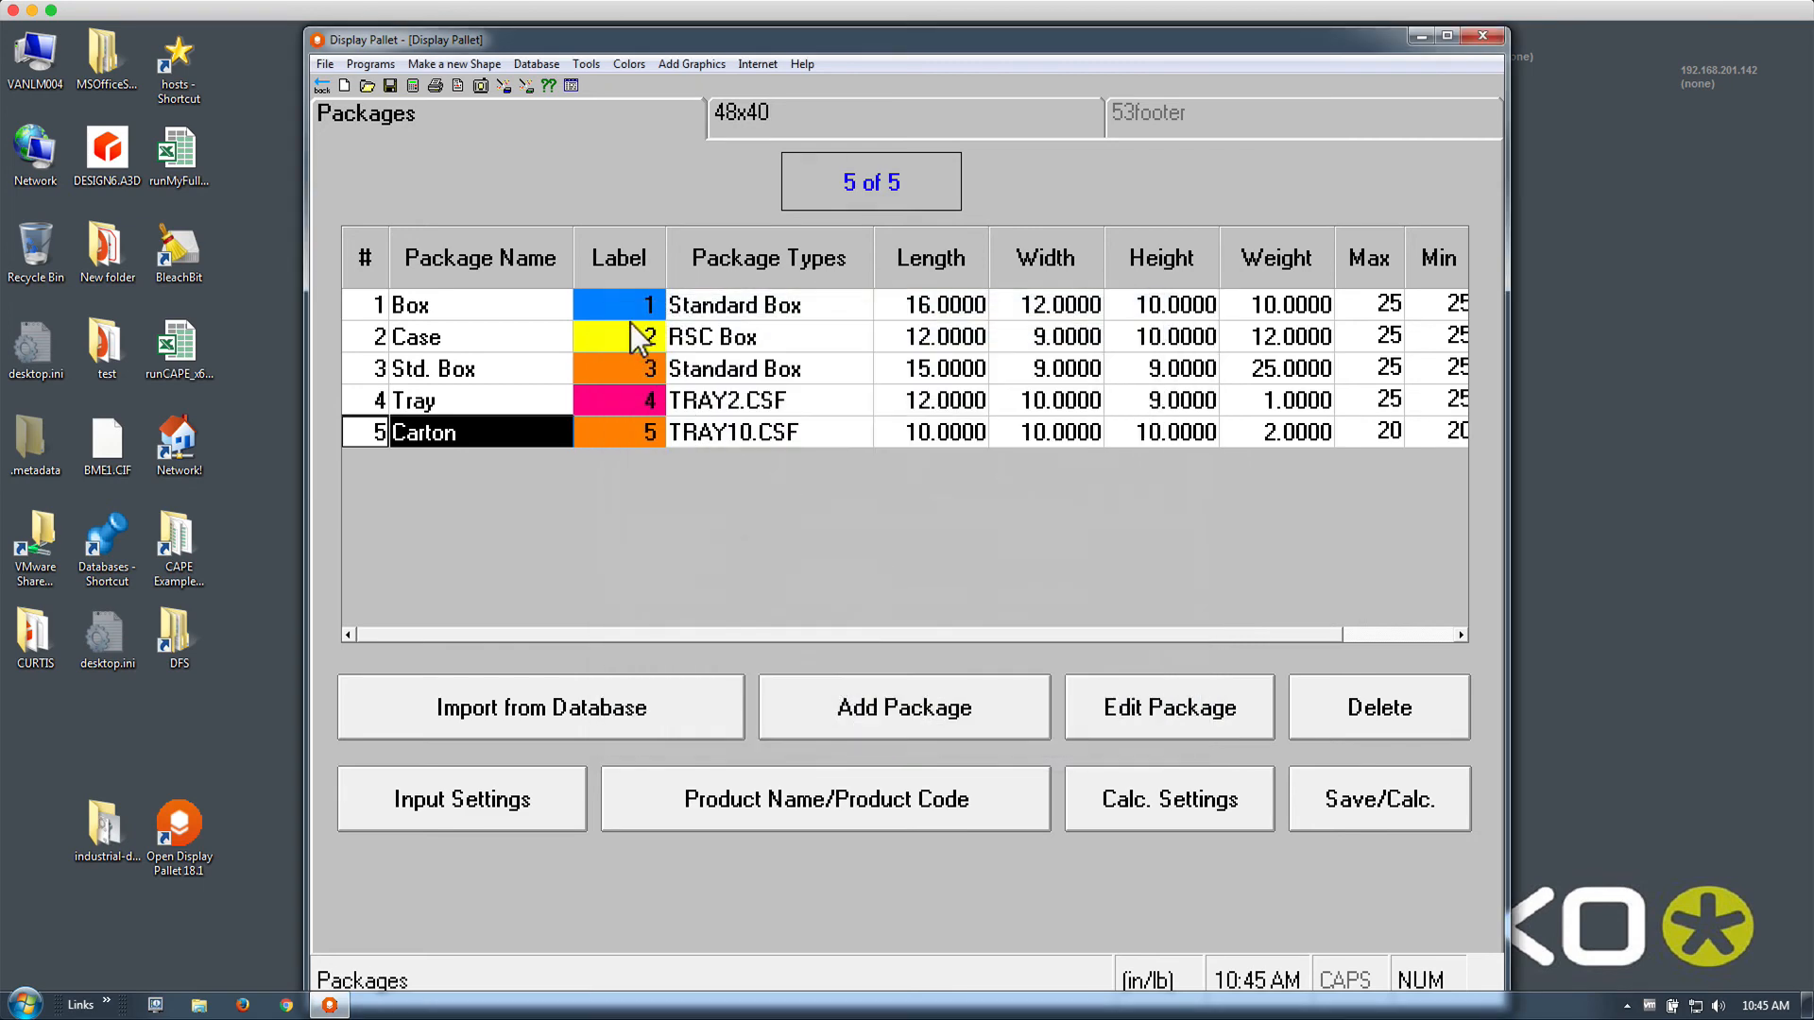
Recalculate to three pallet loads (load 1: 65.8% cube, 72 packages), review them, and return to inputs
left_click(414, 88)
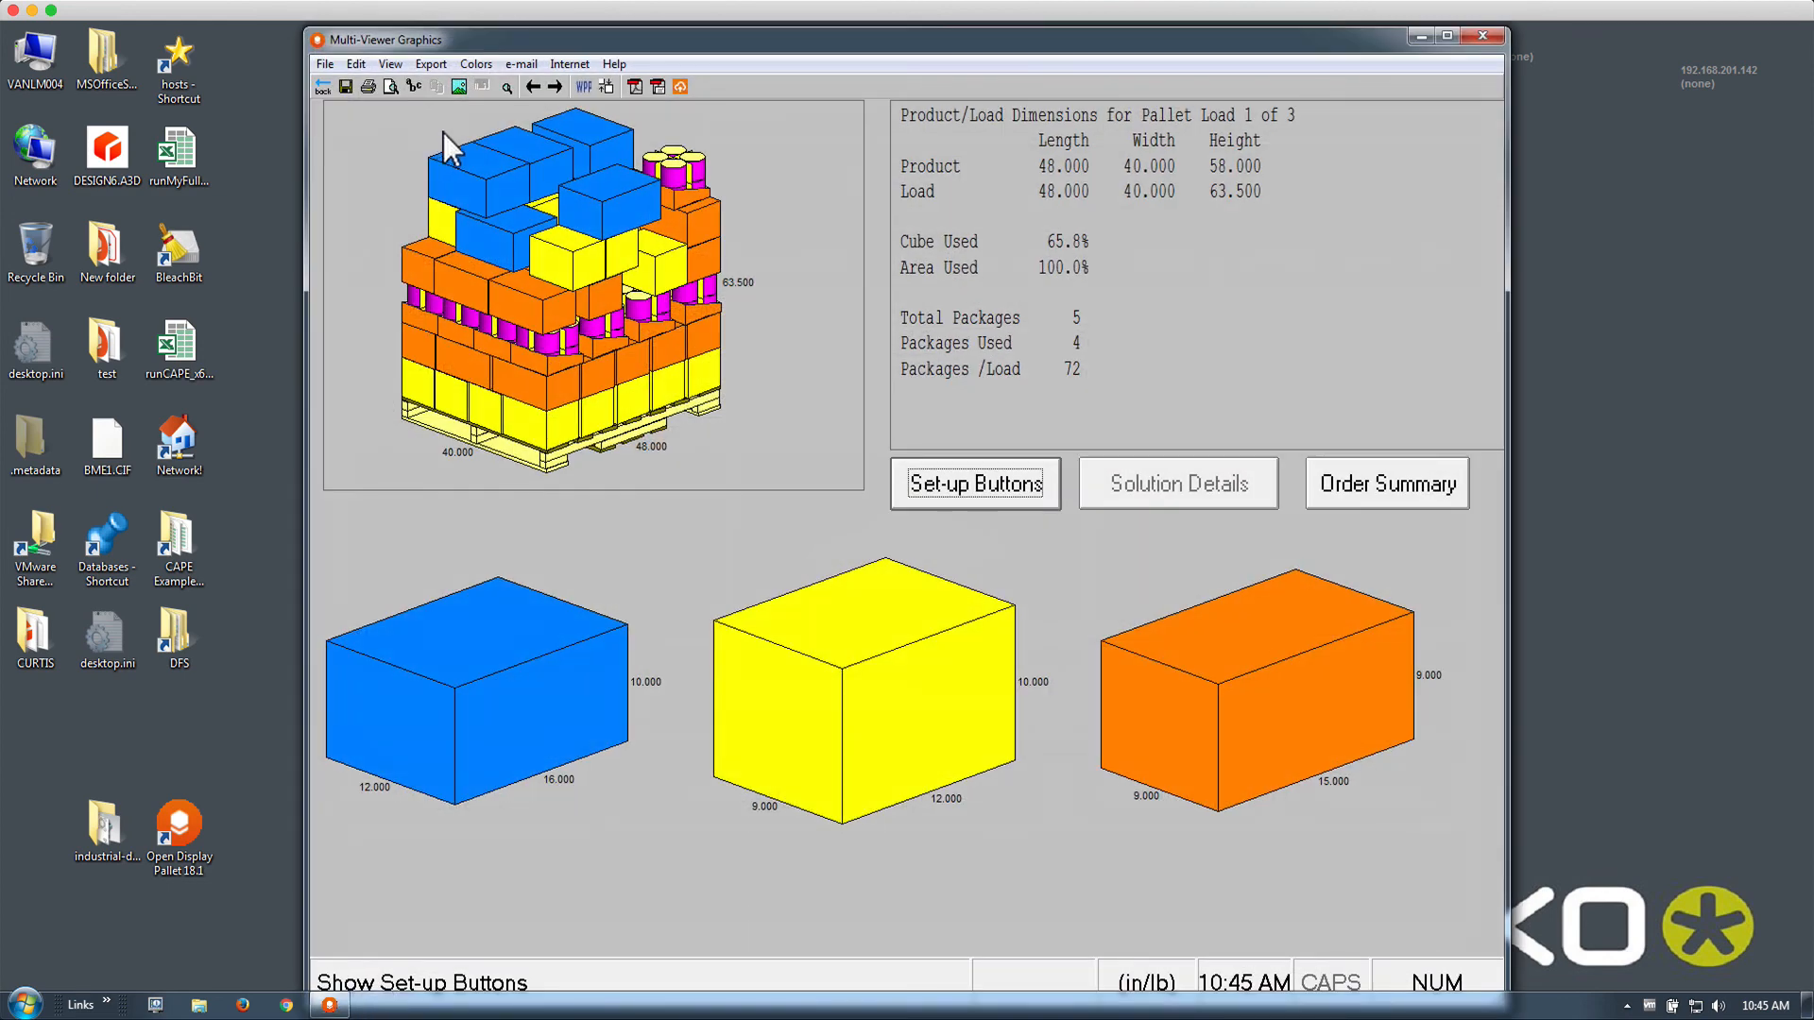
left_click(554, 85)
left_click(534, 85)
left_click(324, 86)
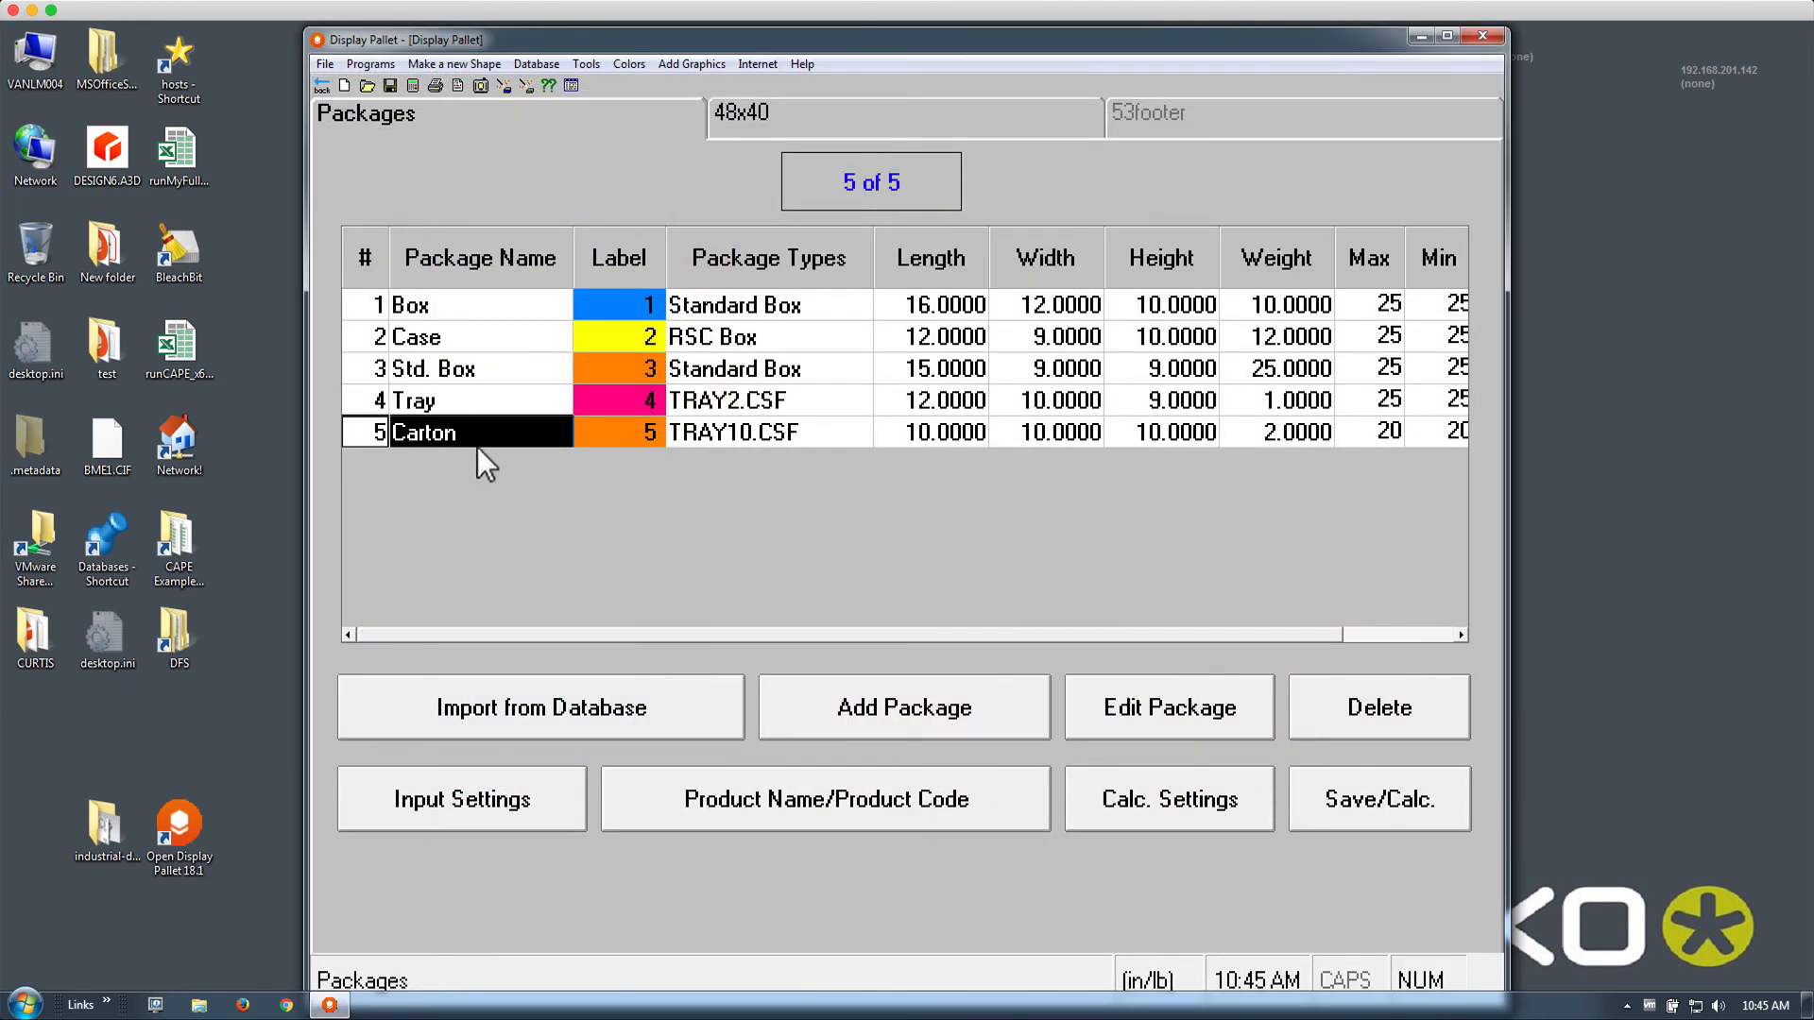
double_click(474, 435)
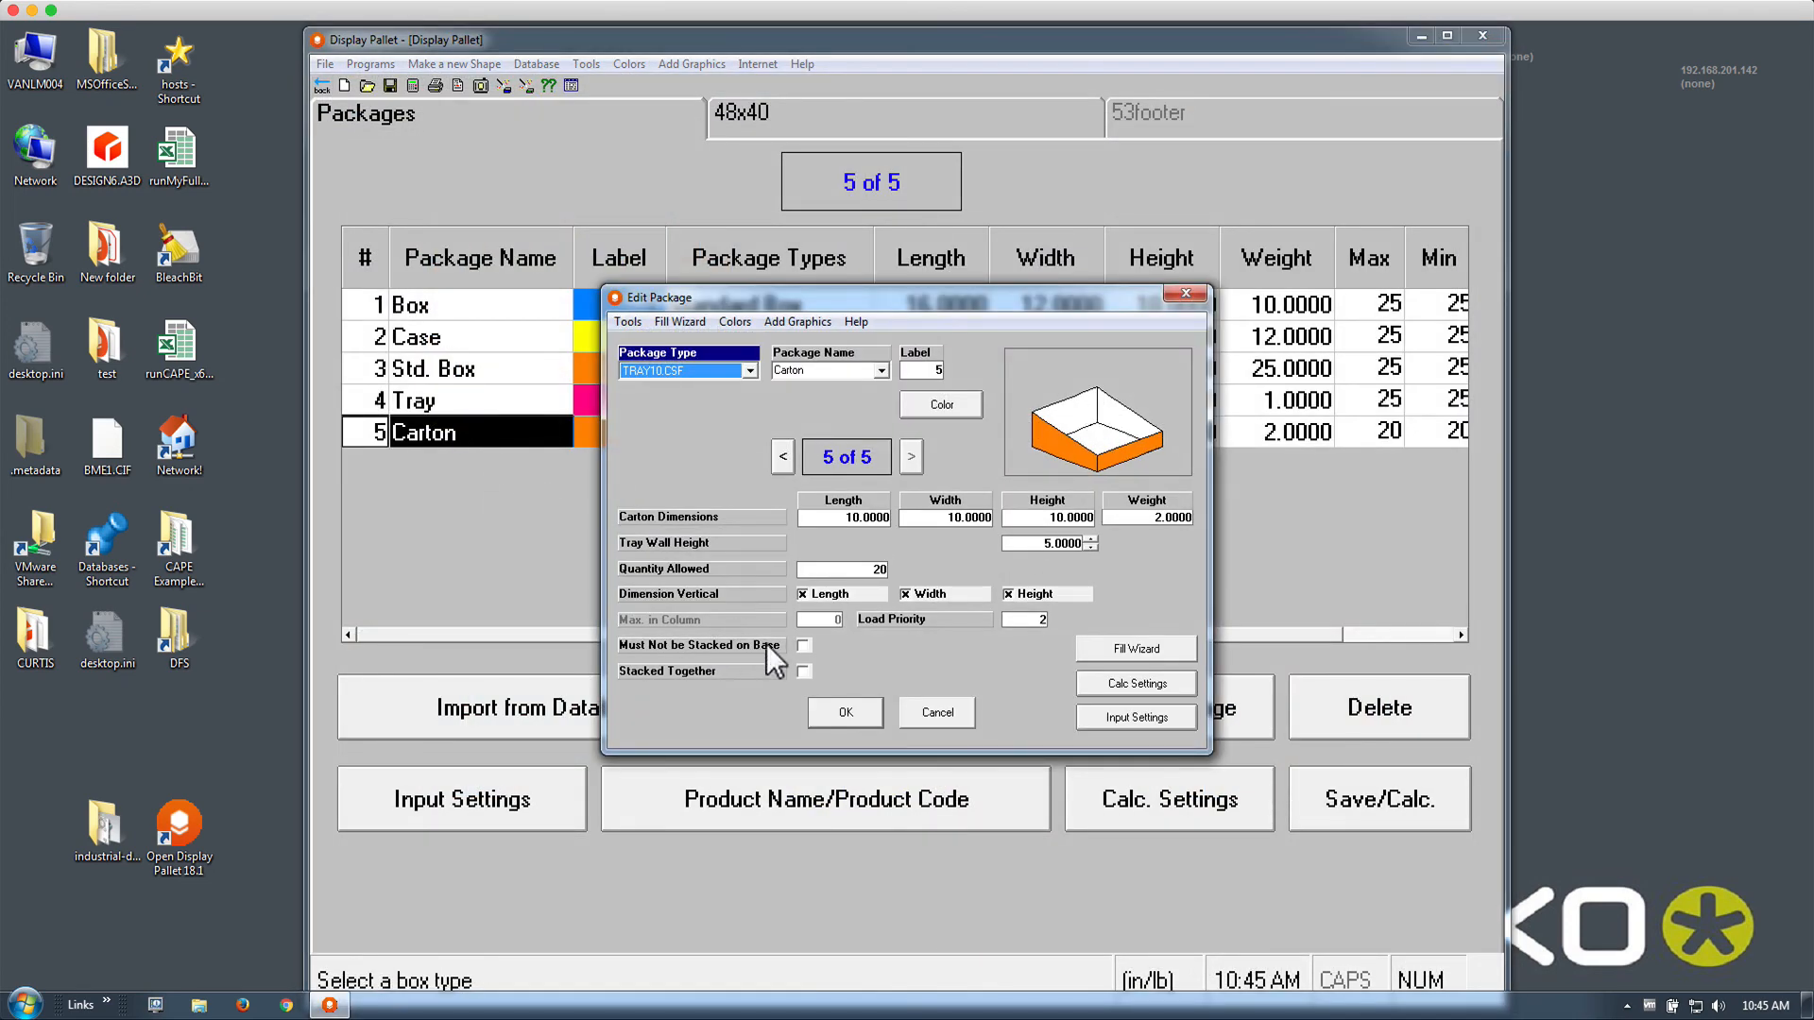
left_click(804, 671)
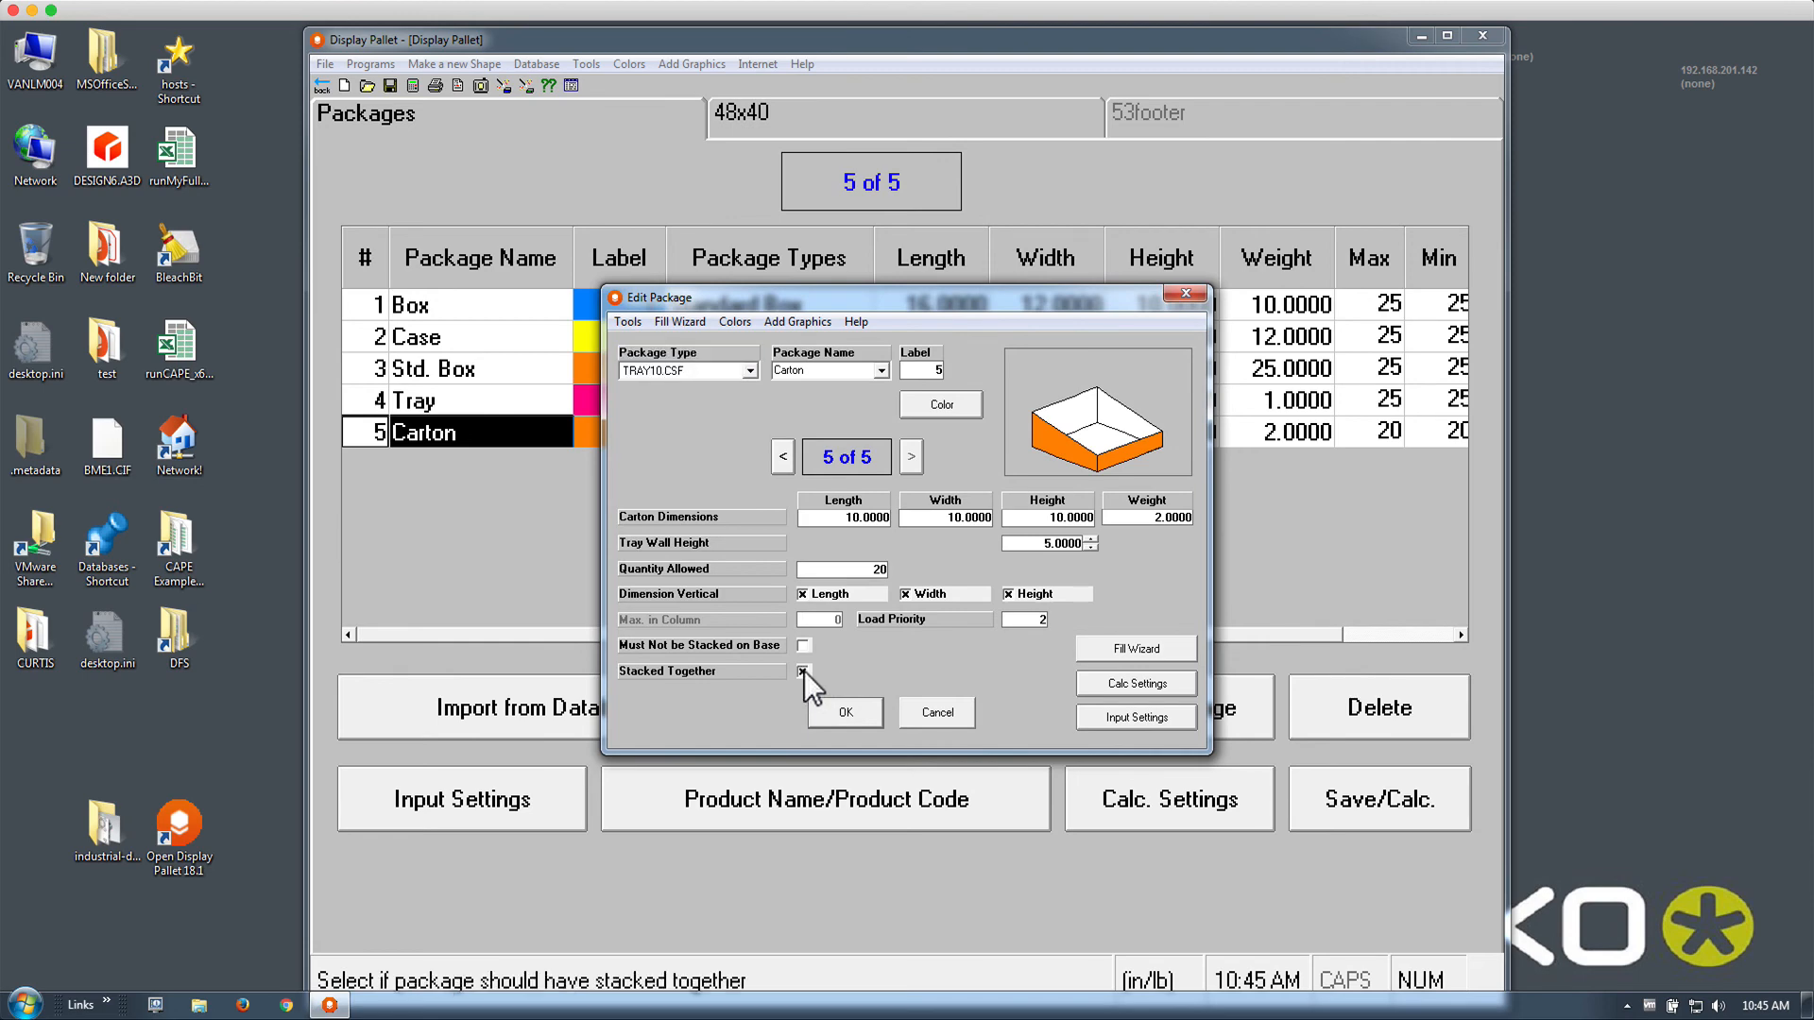
left_click(824, 715)
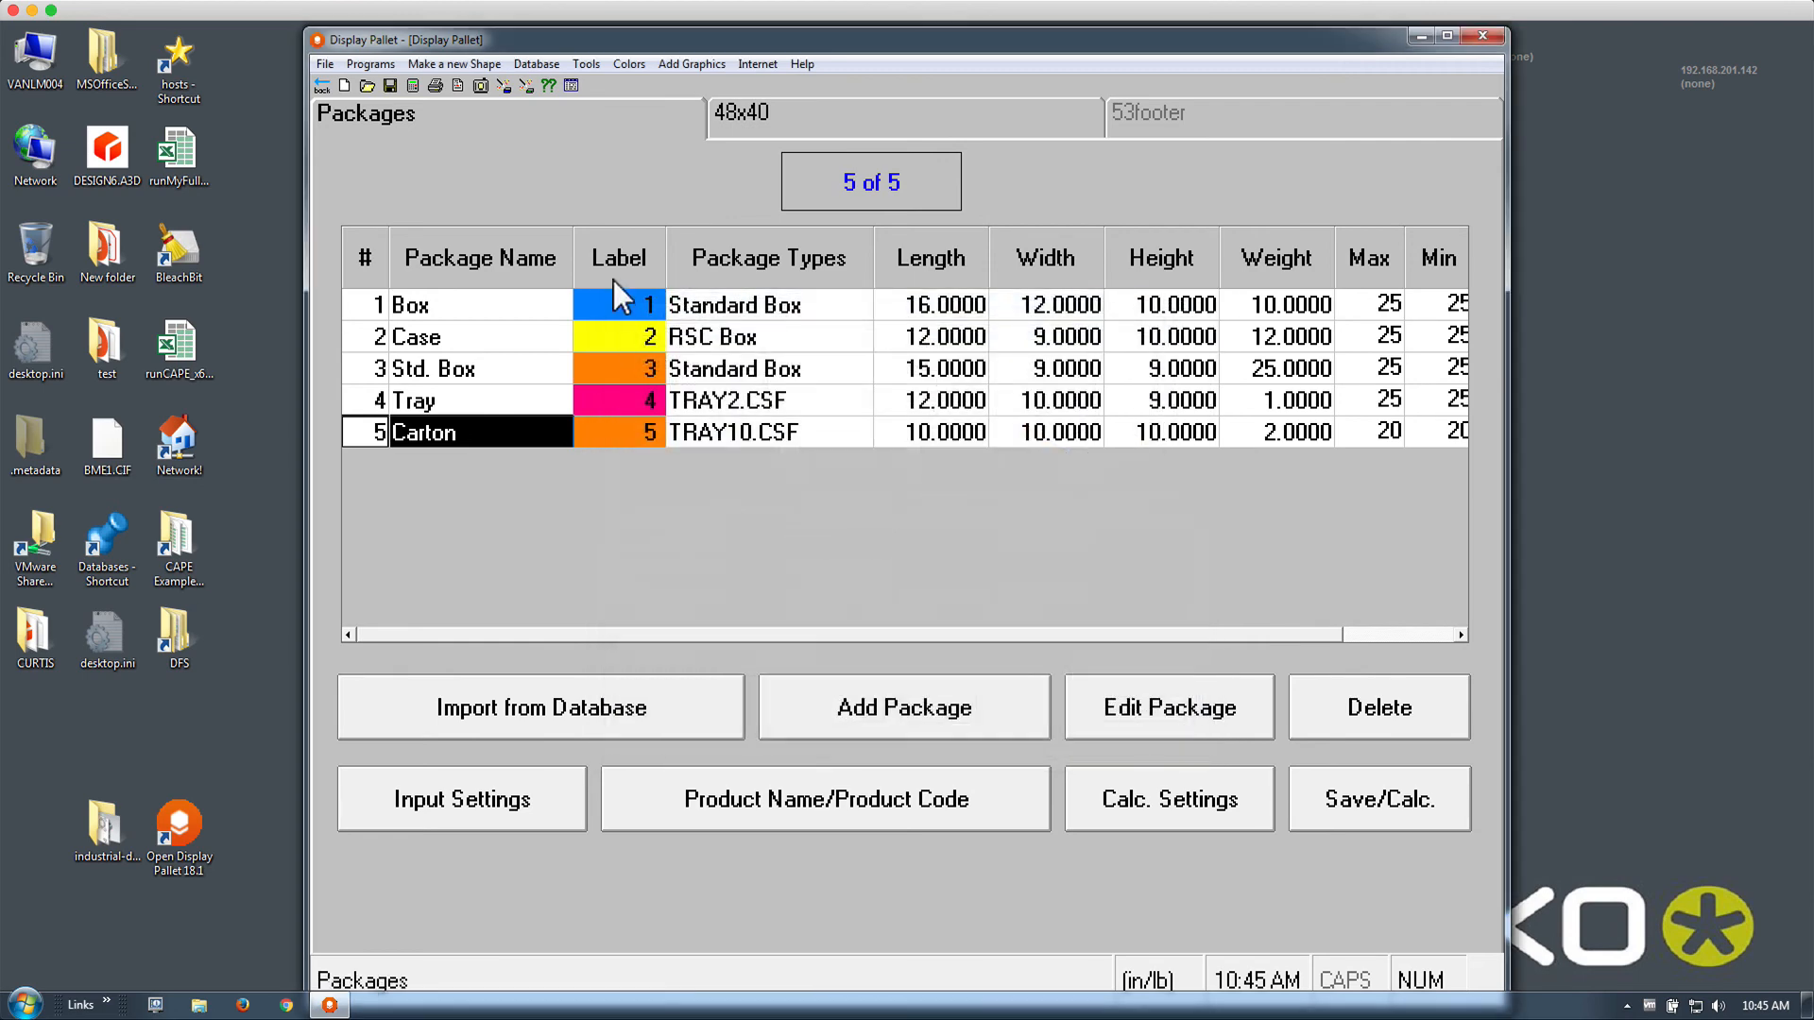
left_click(413, 85)
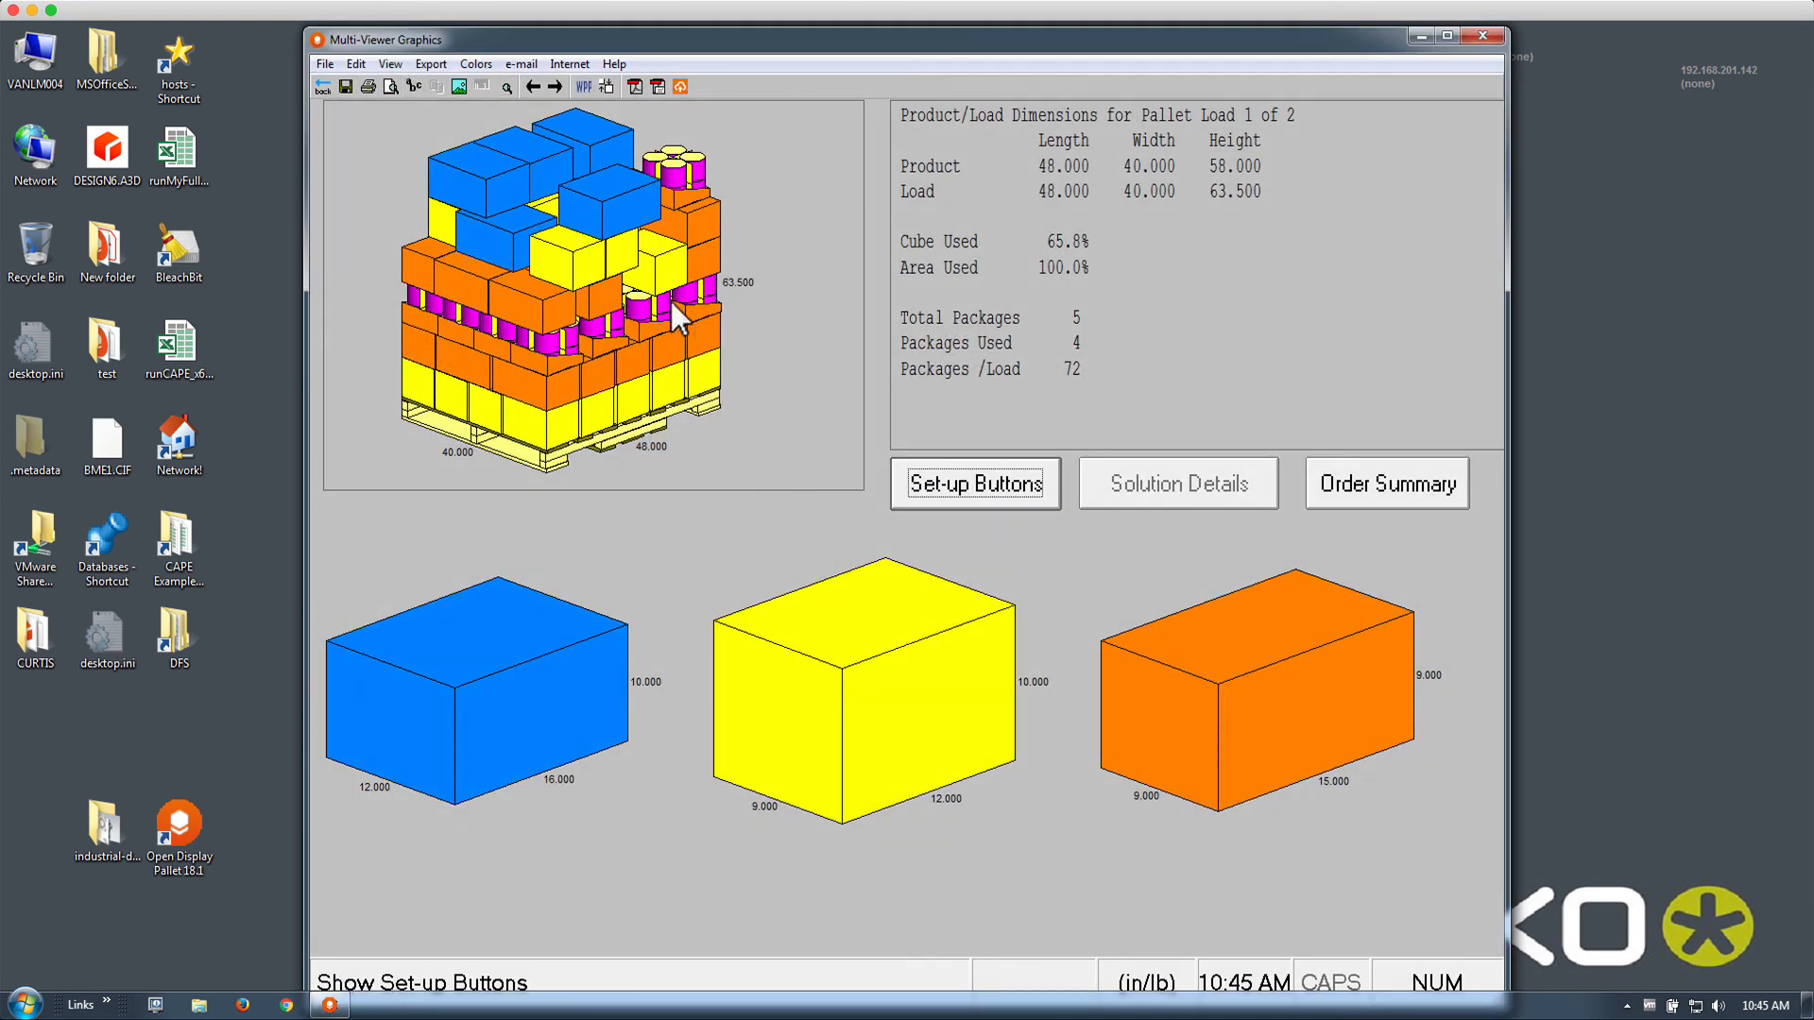
left_click(553, 87)
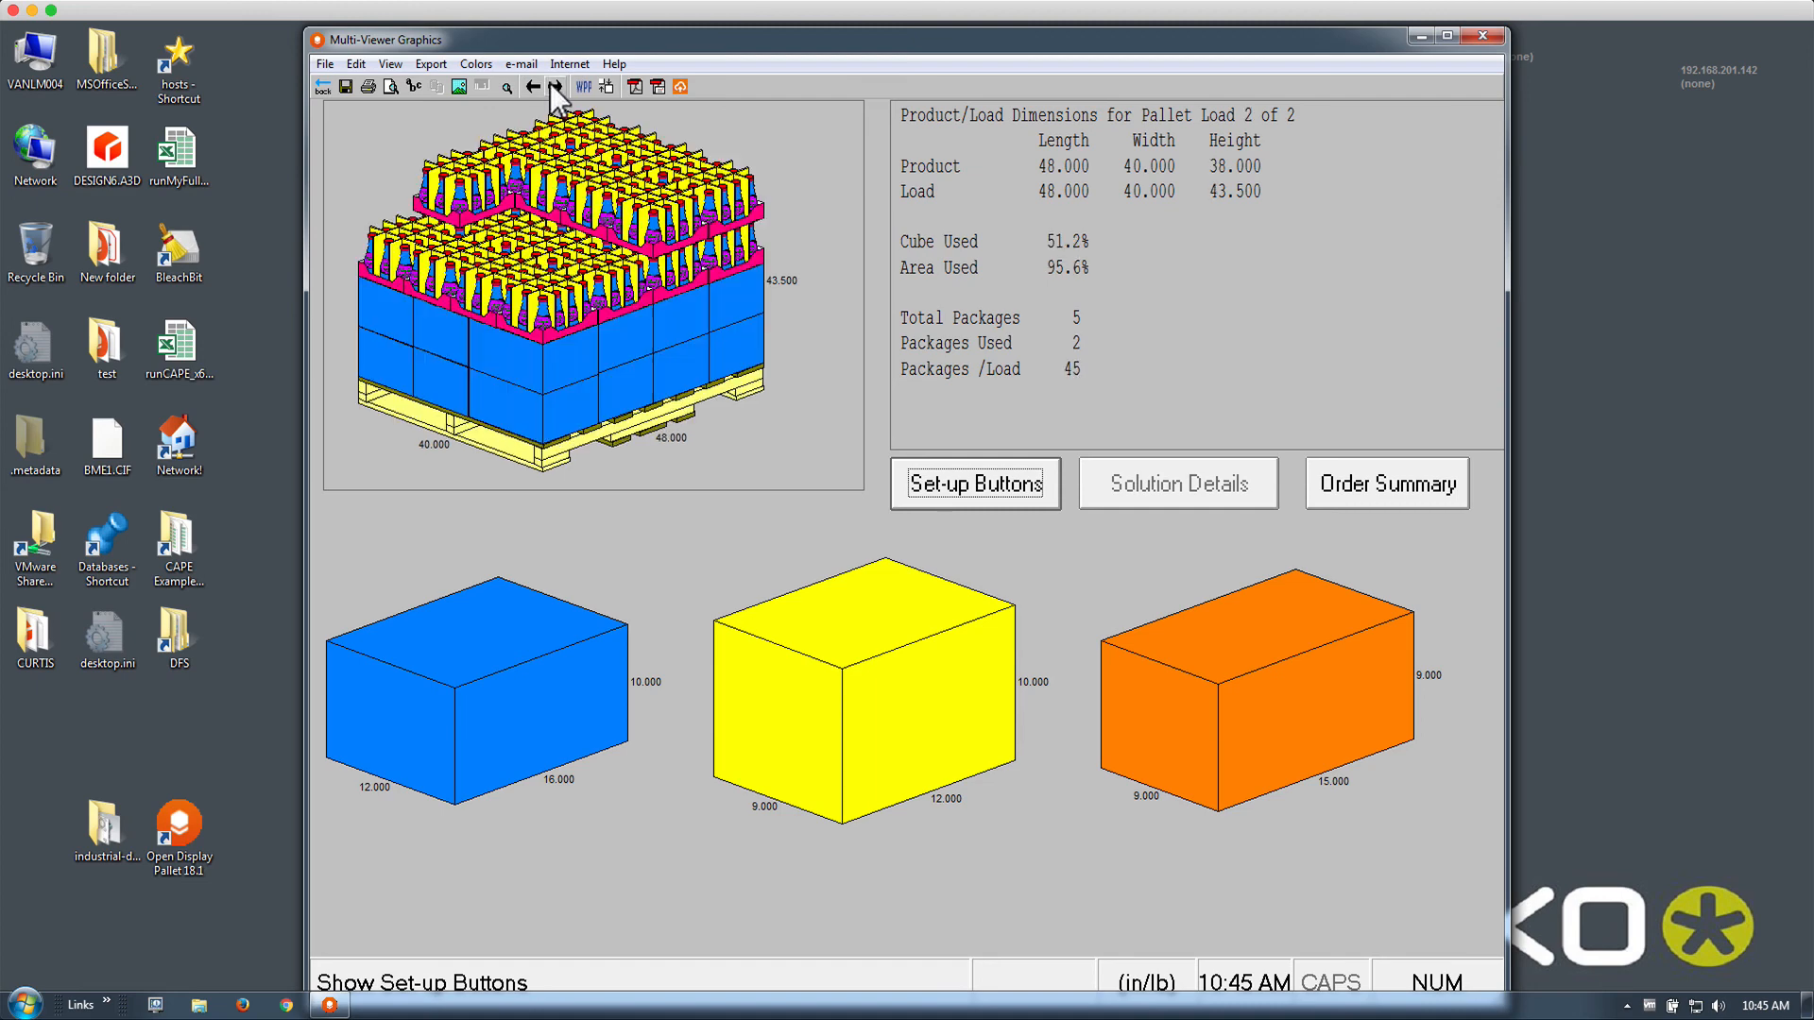
left_click(533, 86)
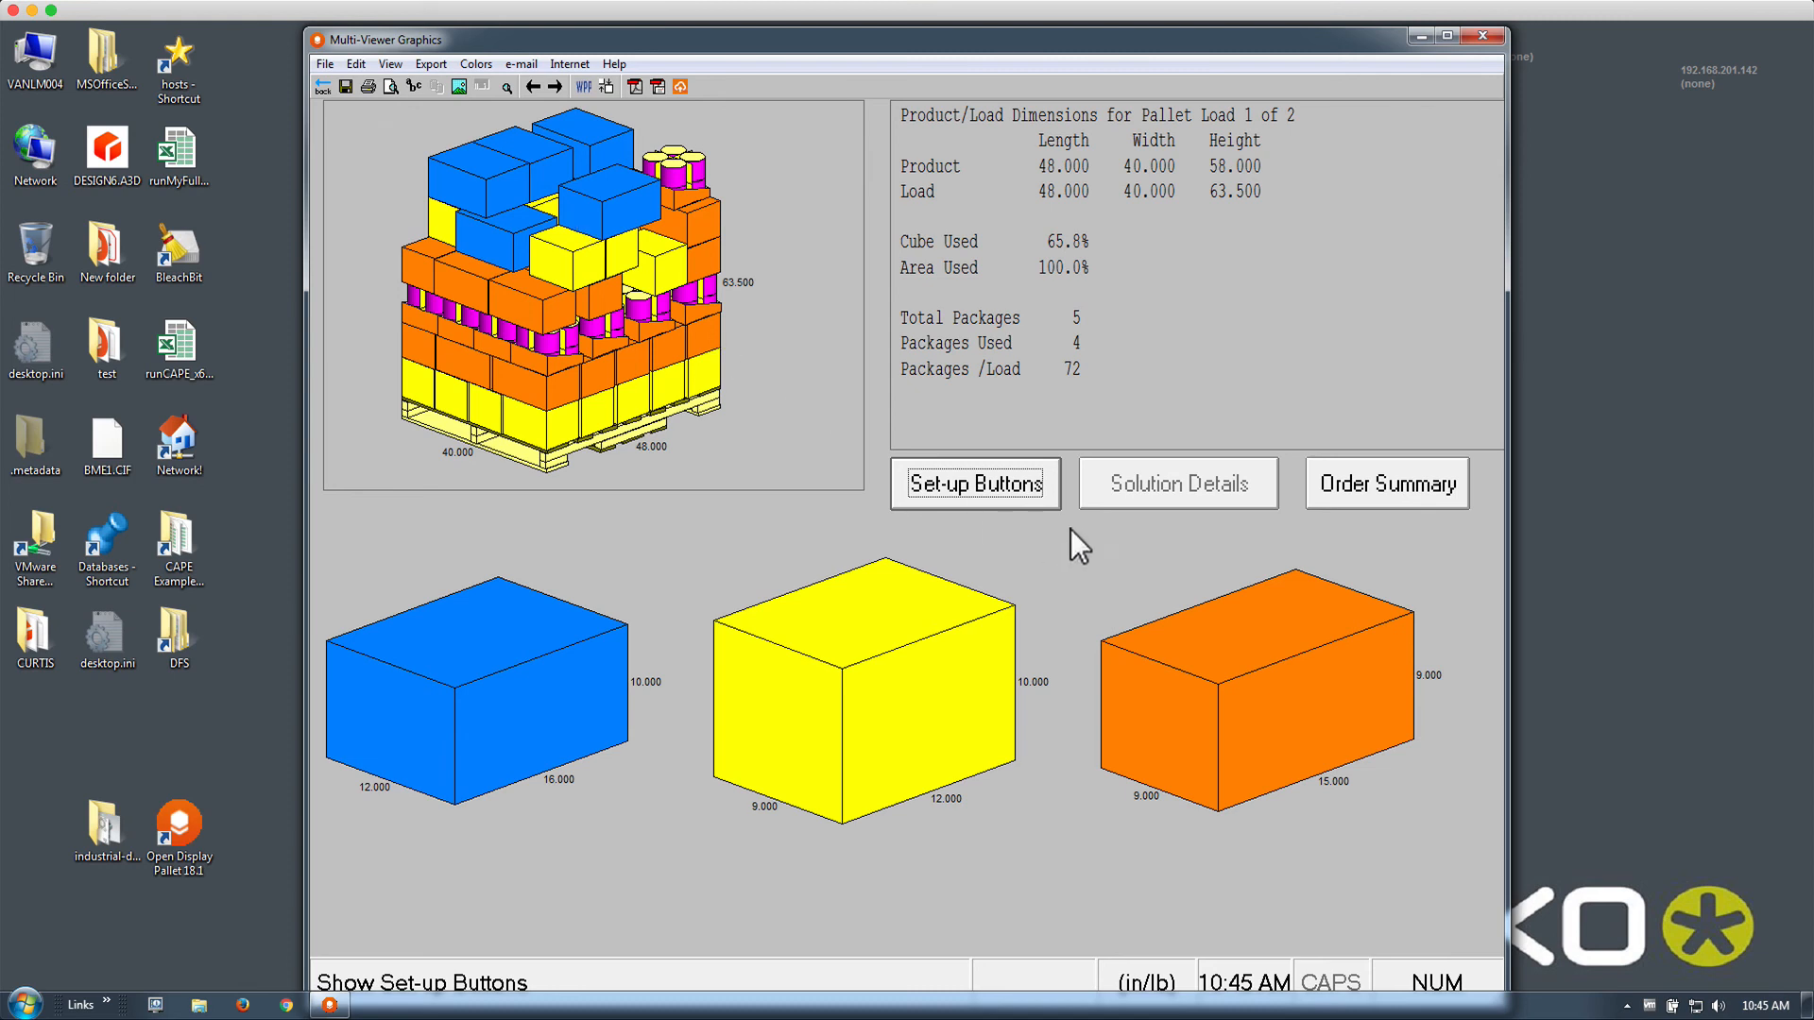
Switch the pallet diagram to Length Front Side View, comparing it with Width Front Side View
left_click(954, 493)
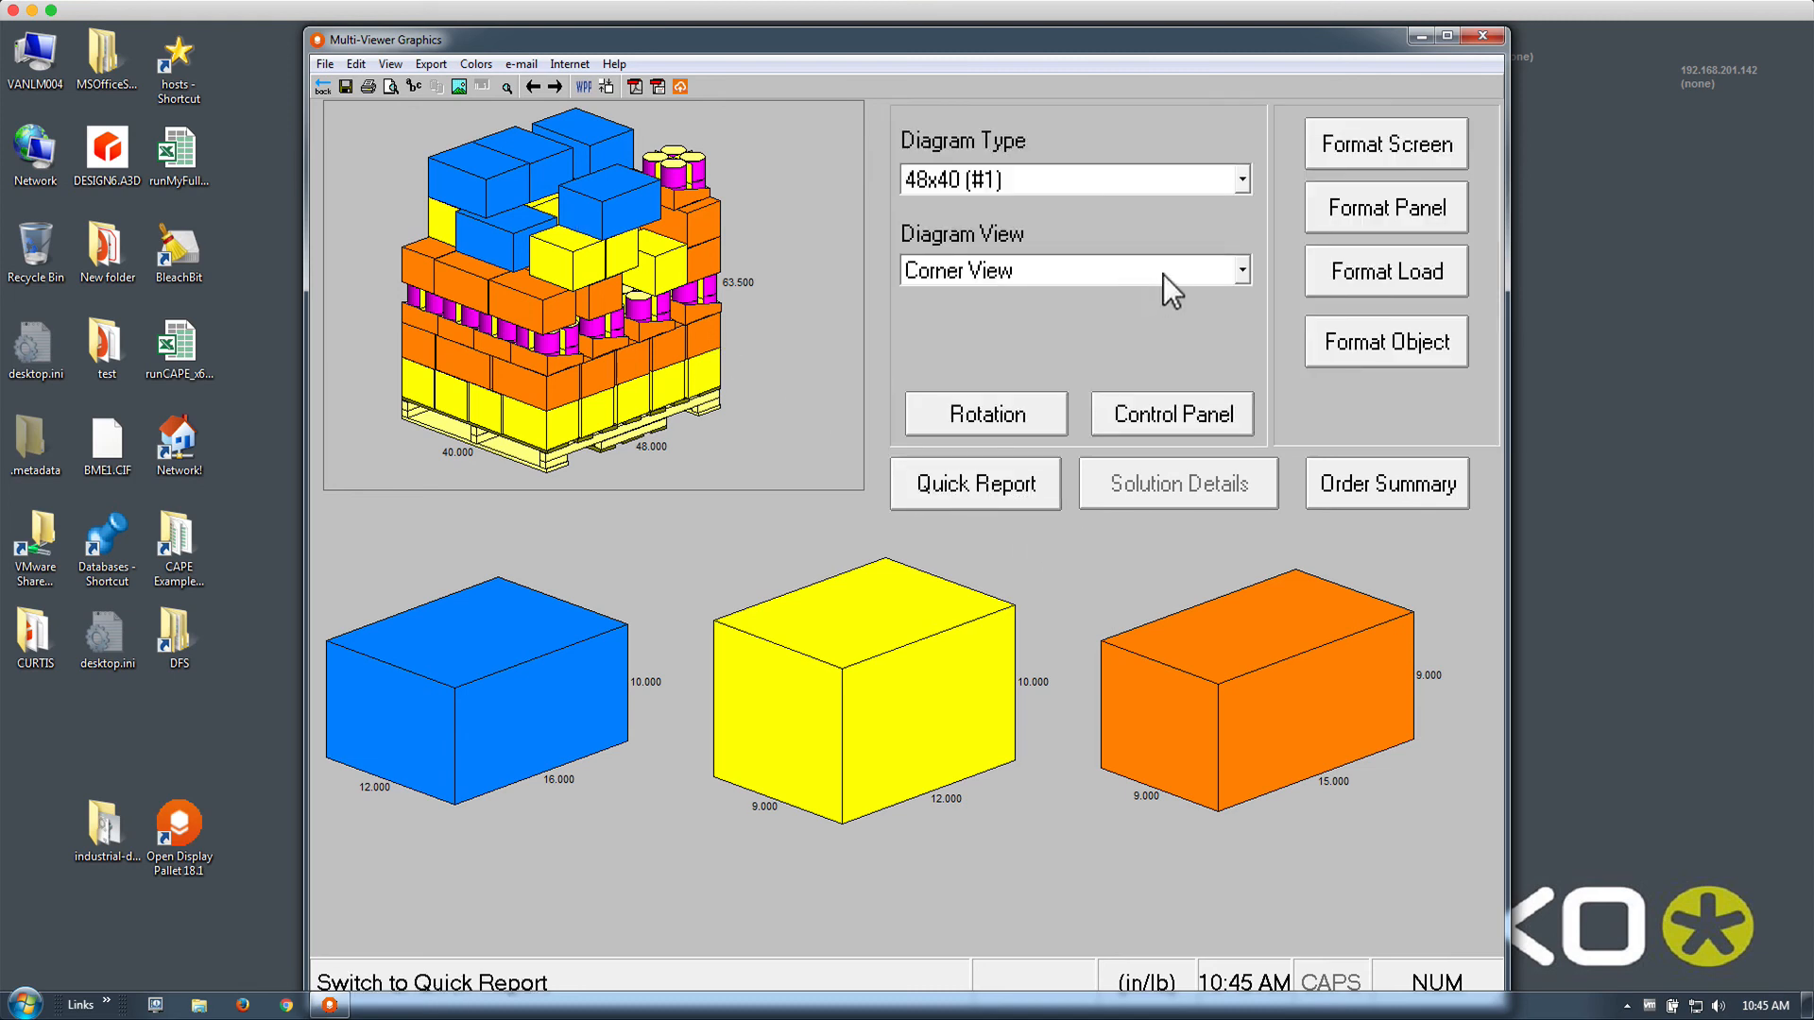
left_click(1139, 283)
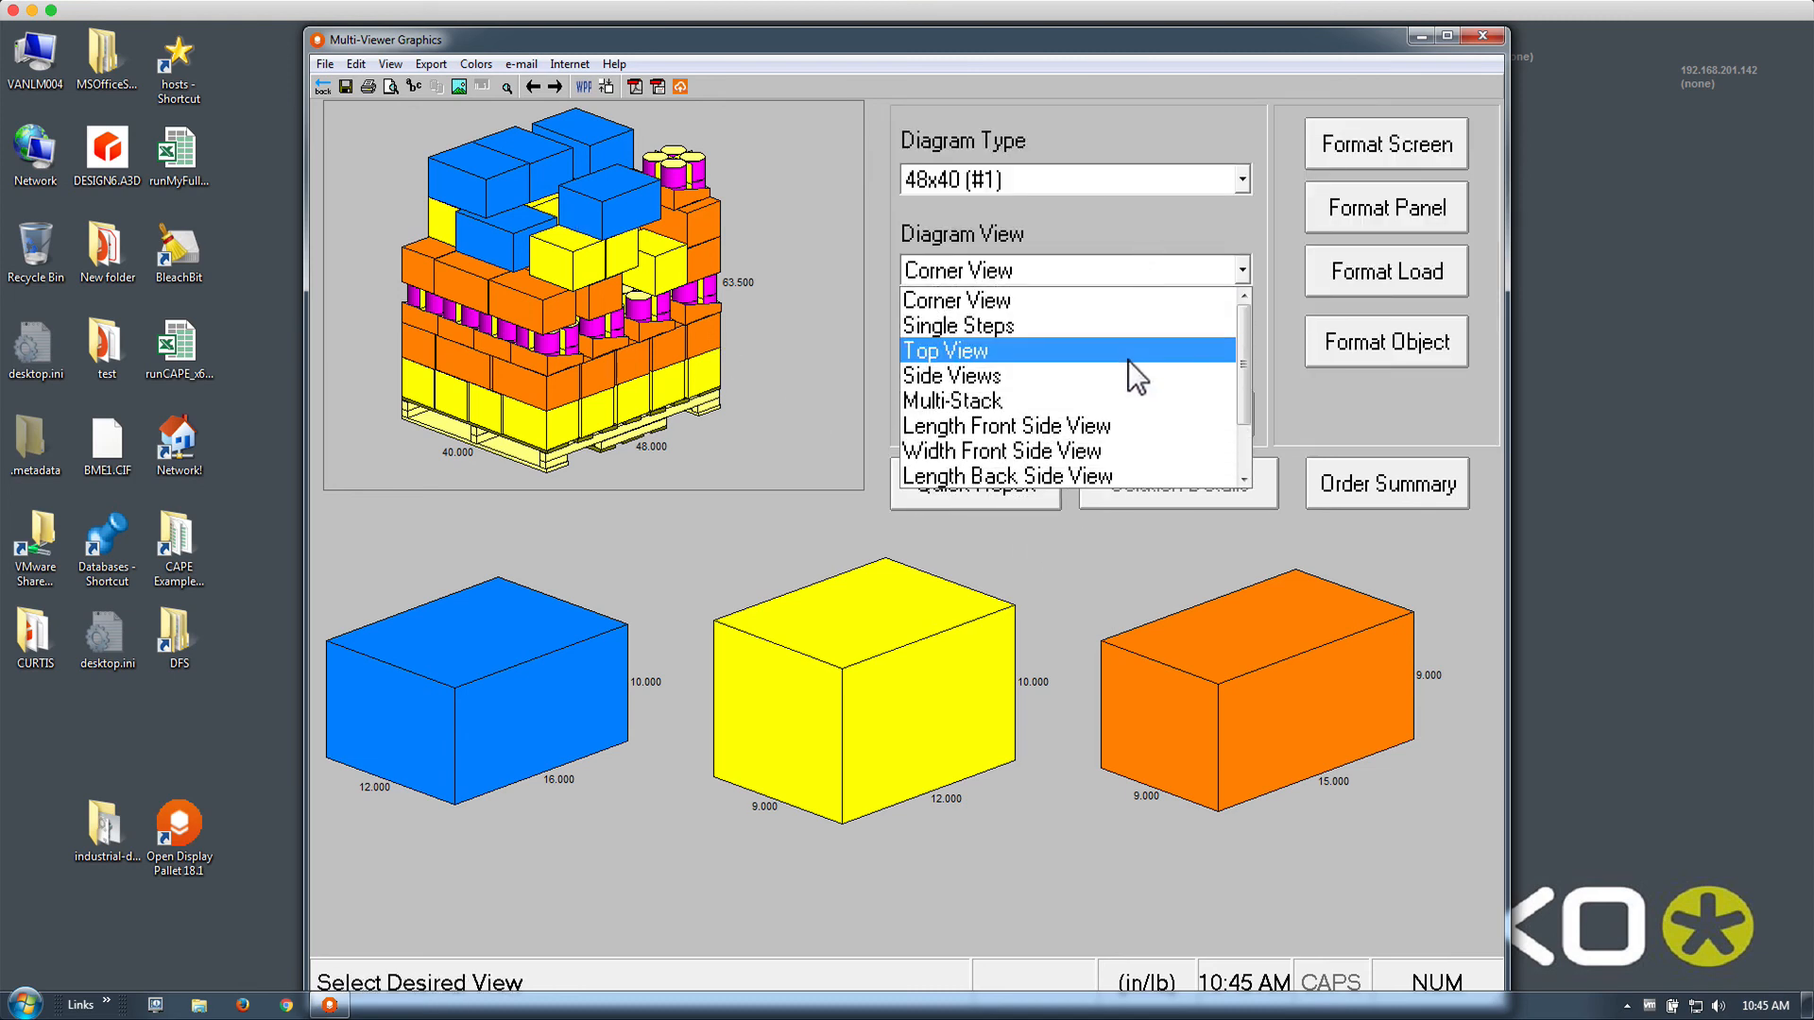
left_click(1123, 425)
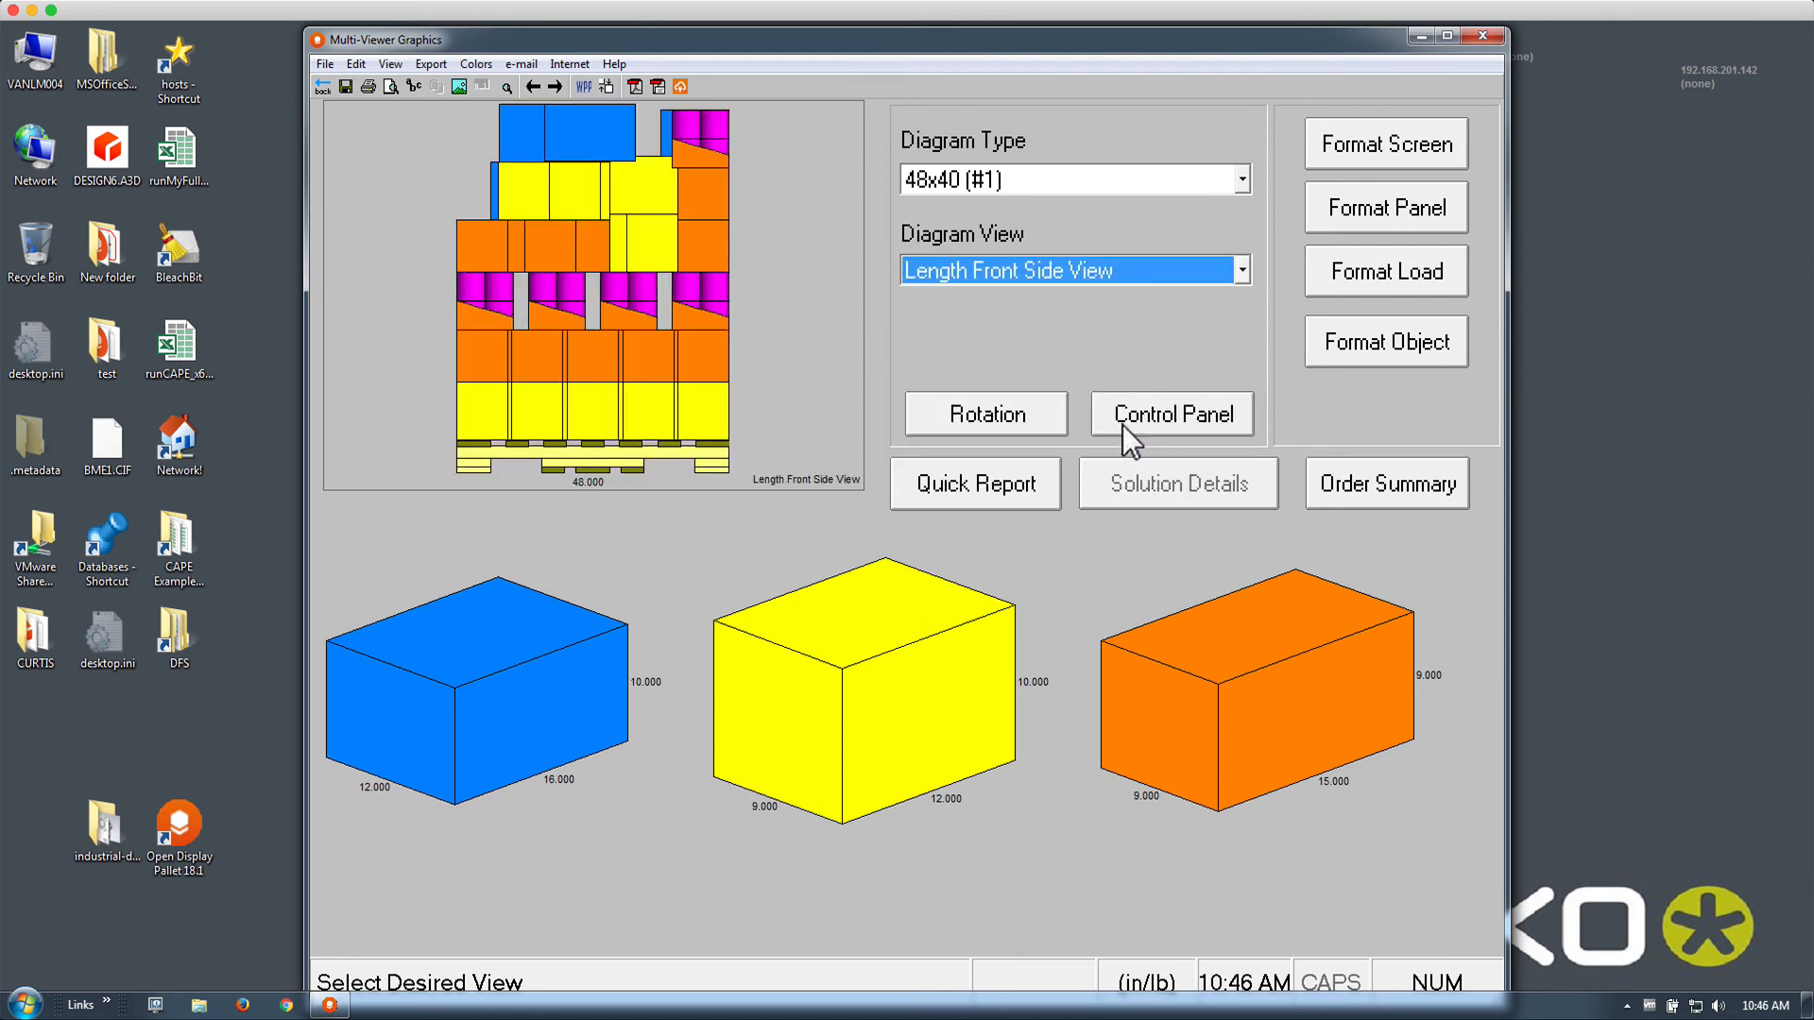
key("Down")
key("Up")
key("Down")
key("Up")
Turn off Spread to Biggest Layer and Maximum Spread in Calc. Settings
left_click(321, 88)
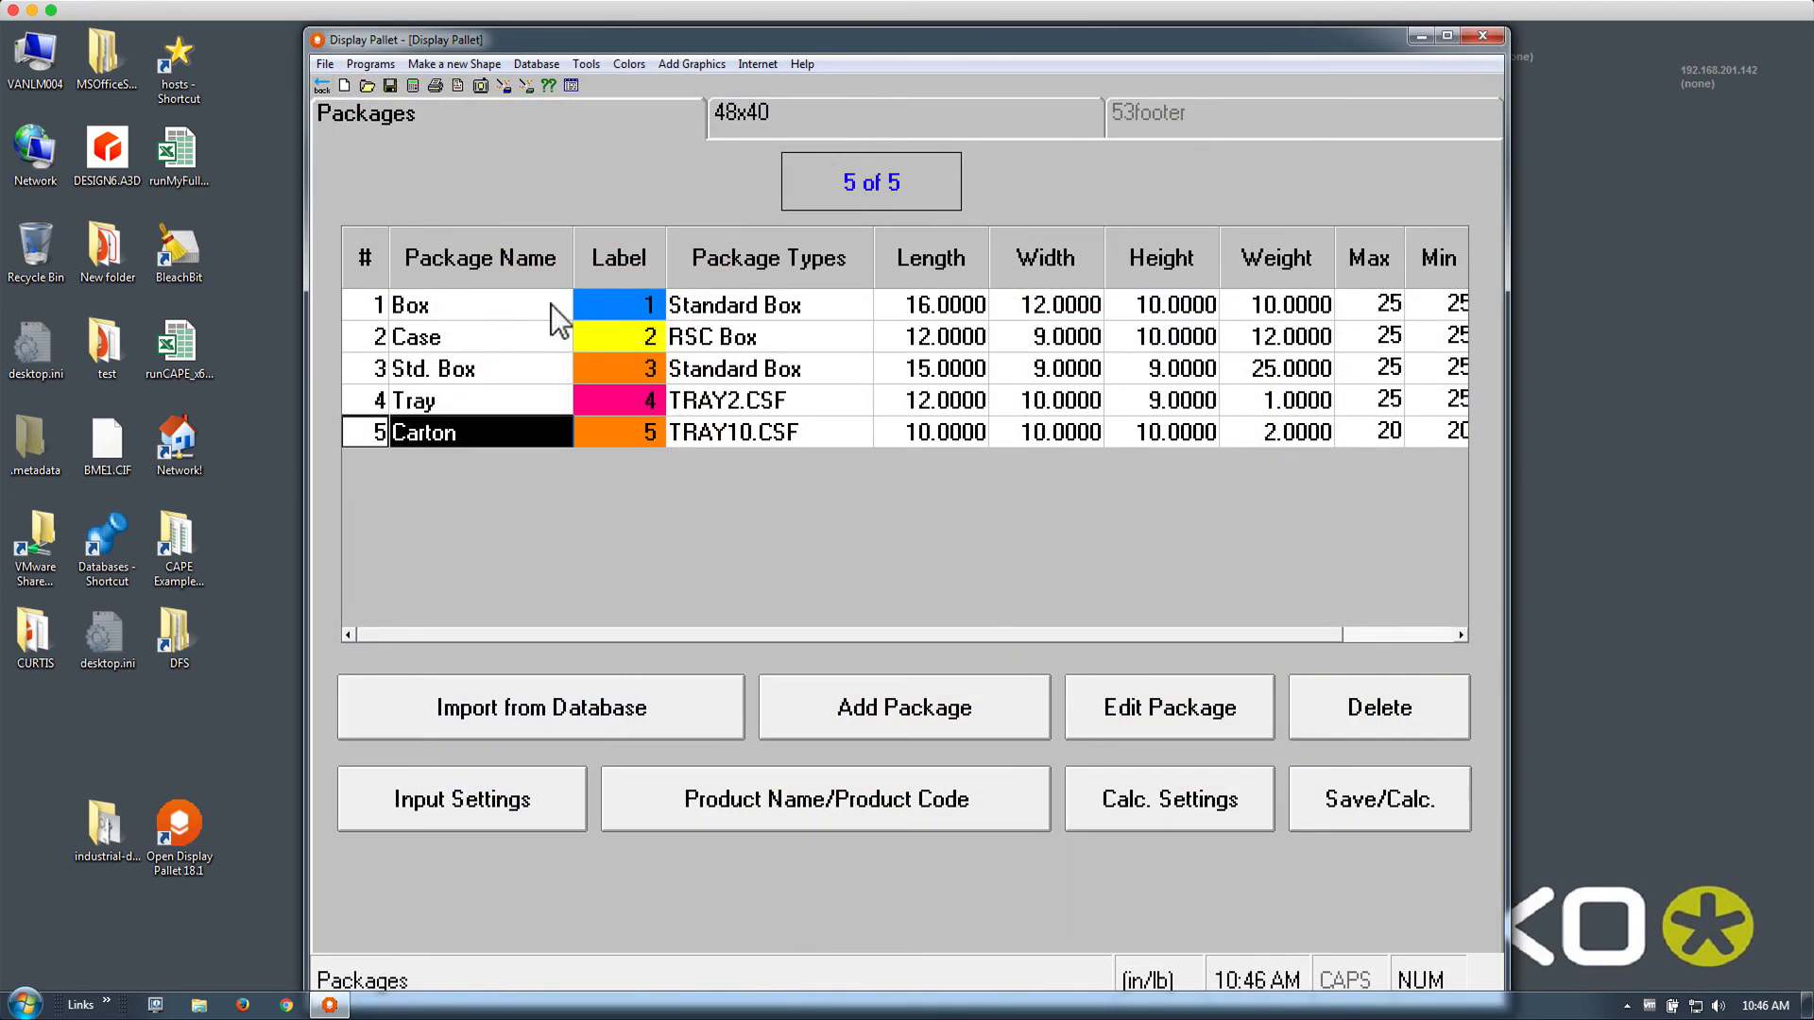
left_click(1124, 801)
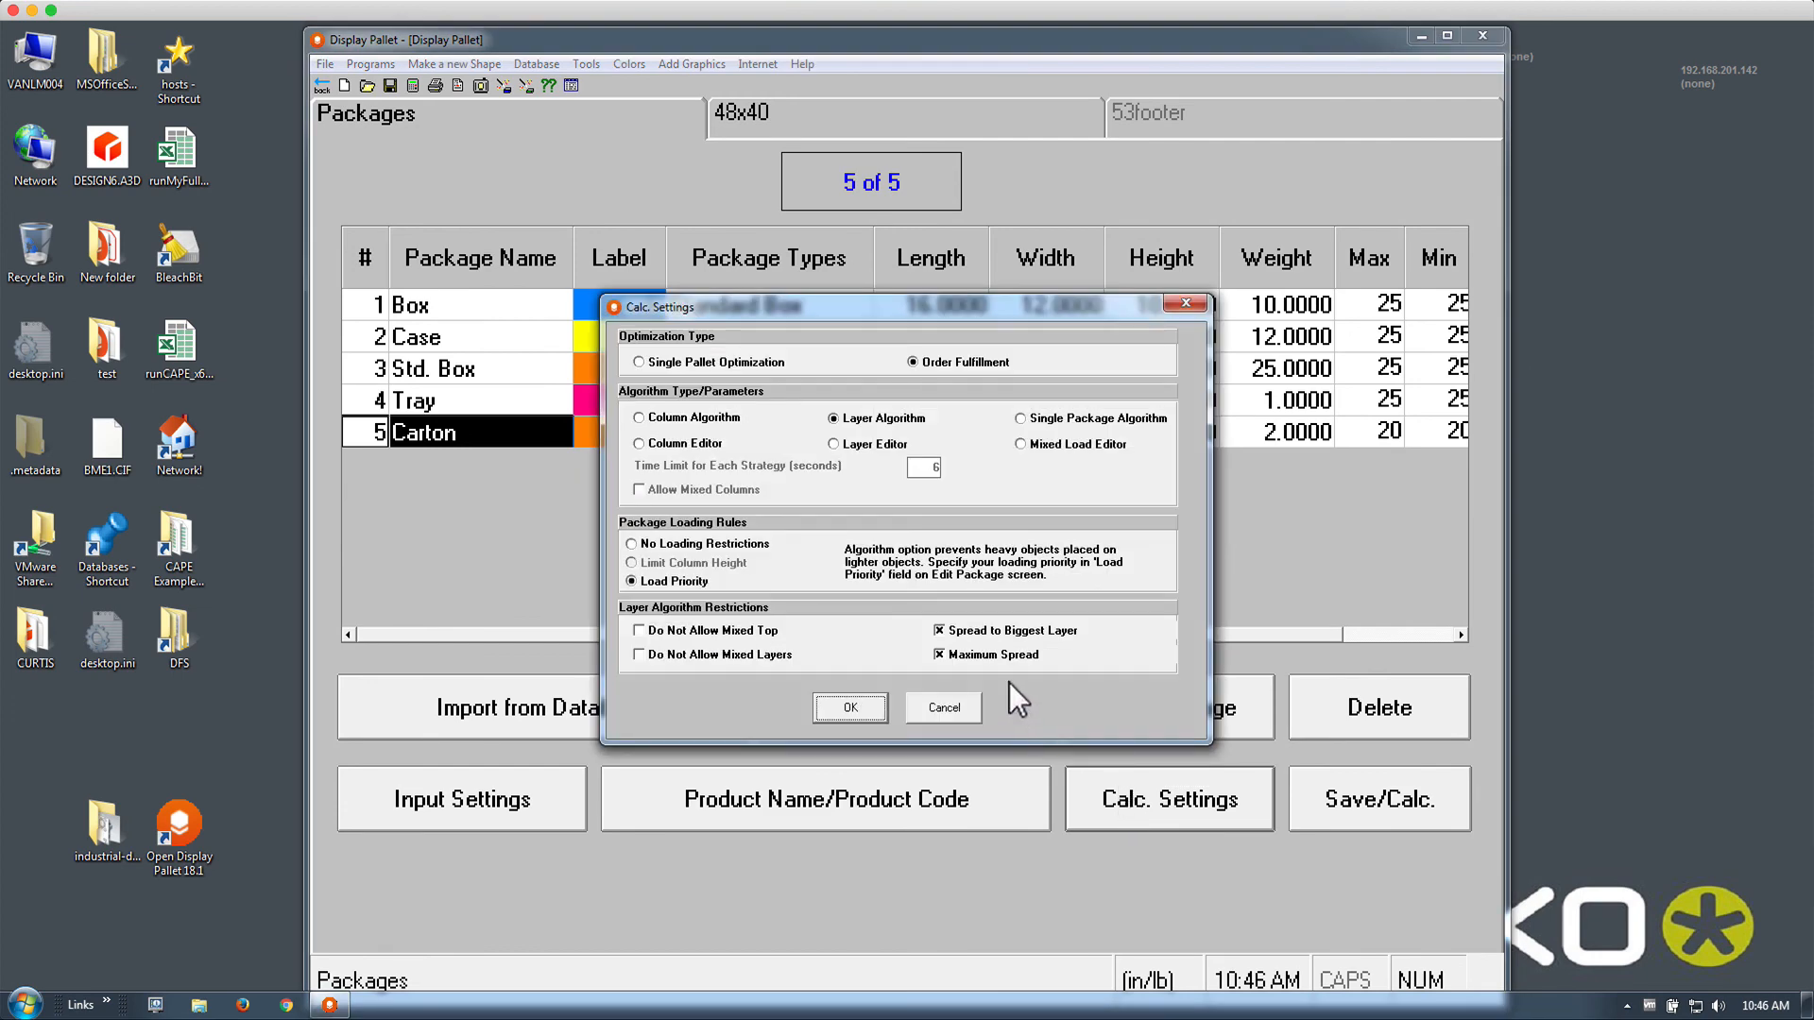
left_click(848, 707)
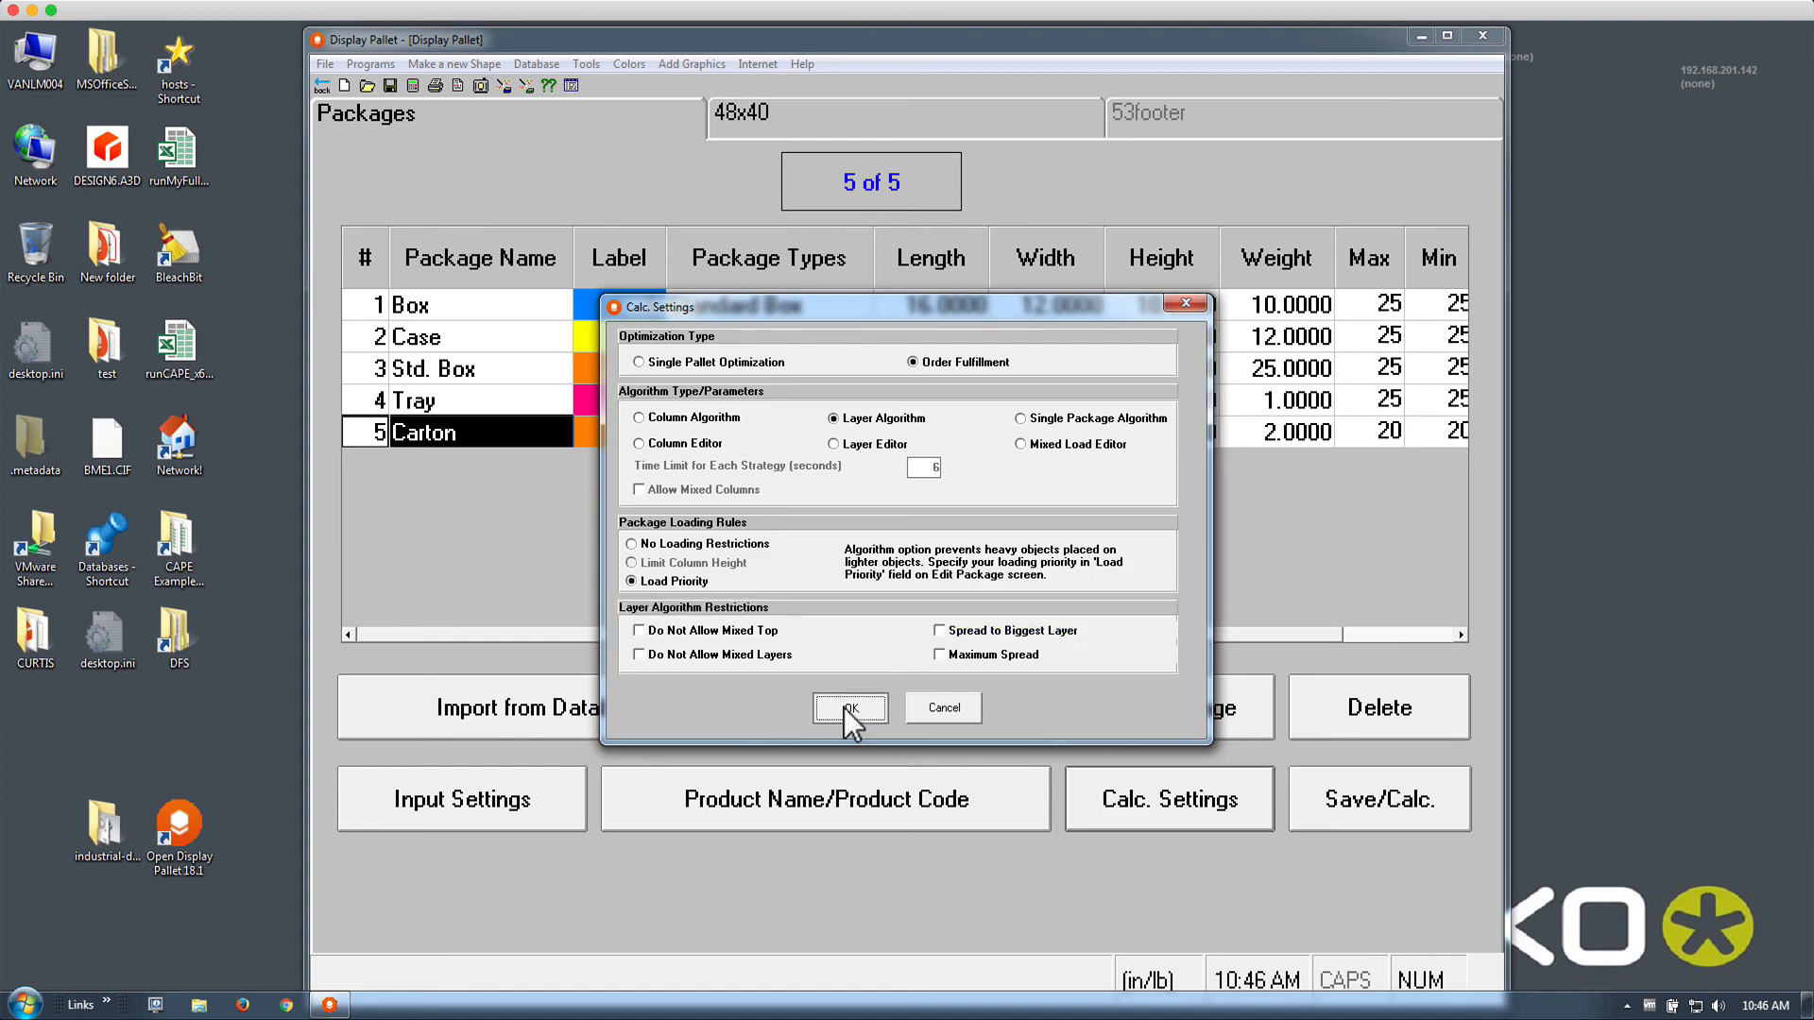
Recalculate to two loads (66.6% cube with 73 packages, 51.2% with 45) and return to inputs
left_click(407, 90)
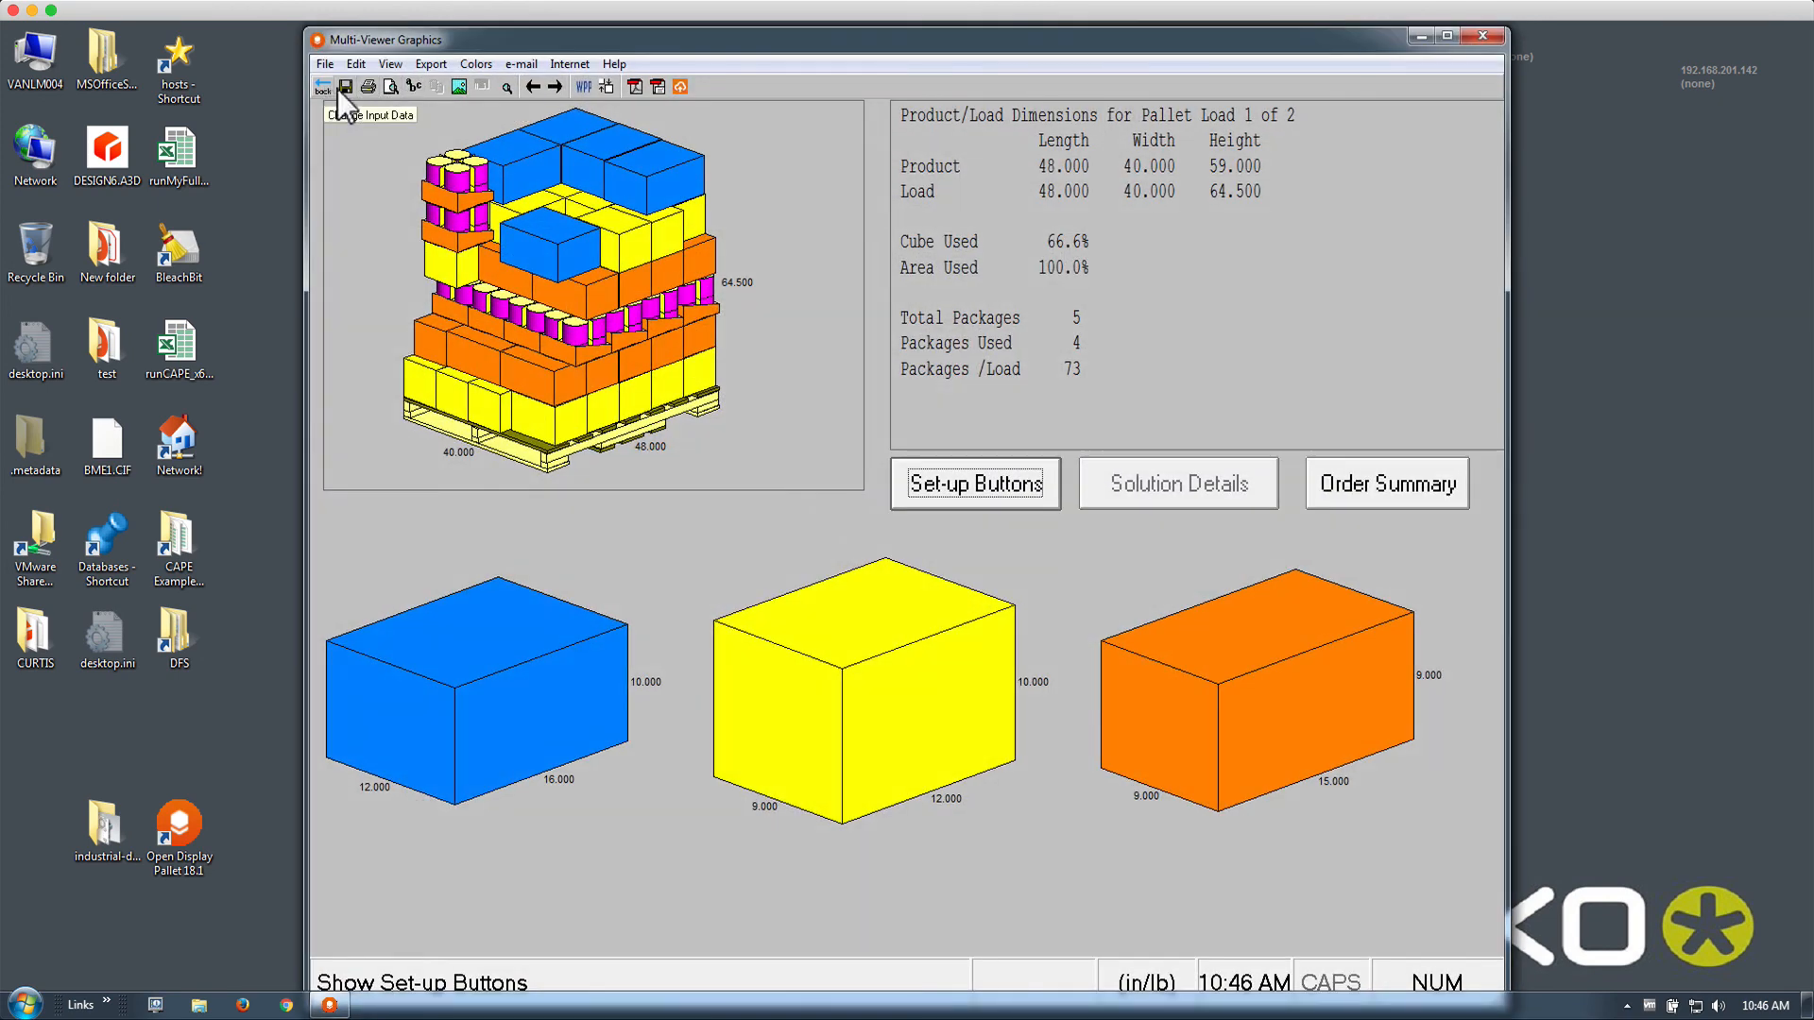
left_click(535, 86)
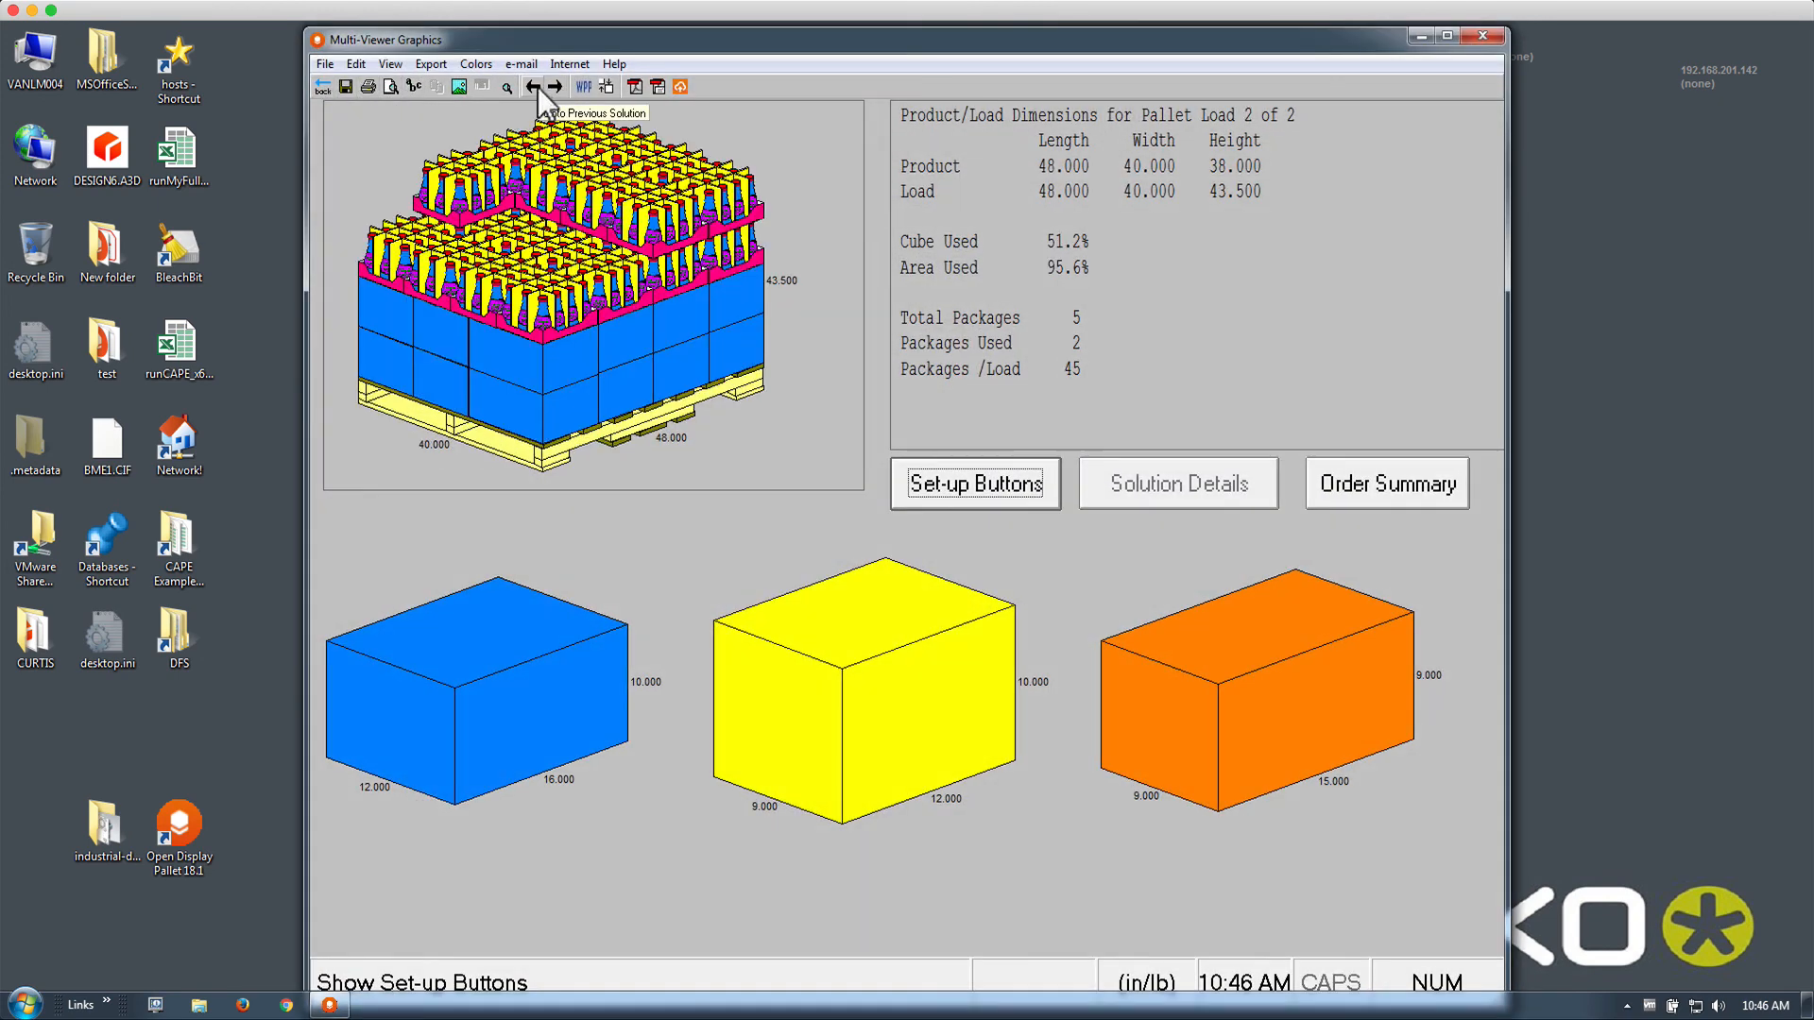
left_click(535, 86)
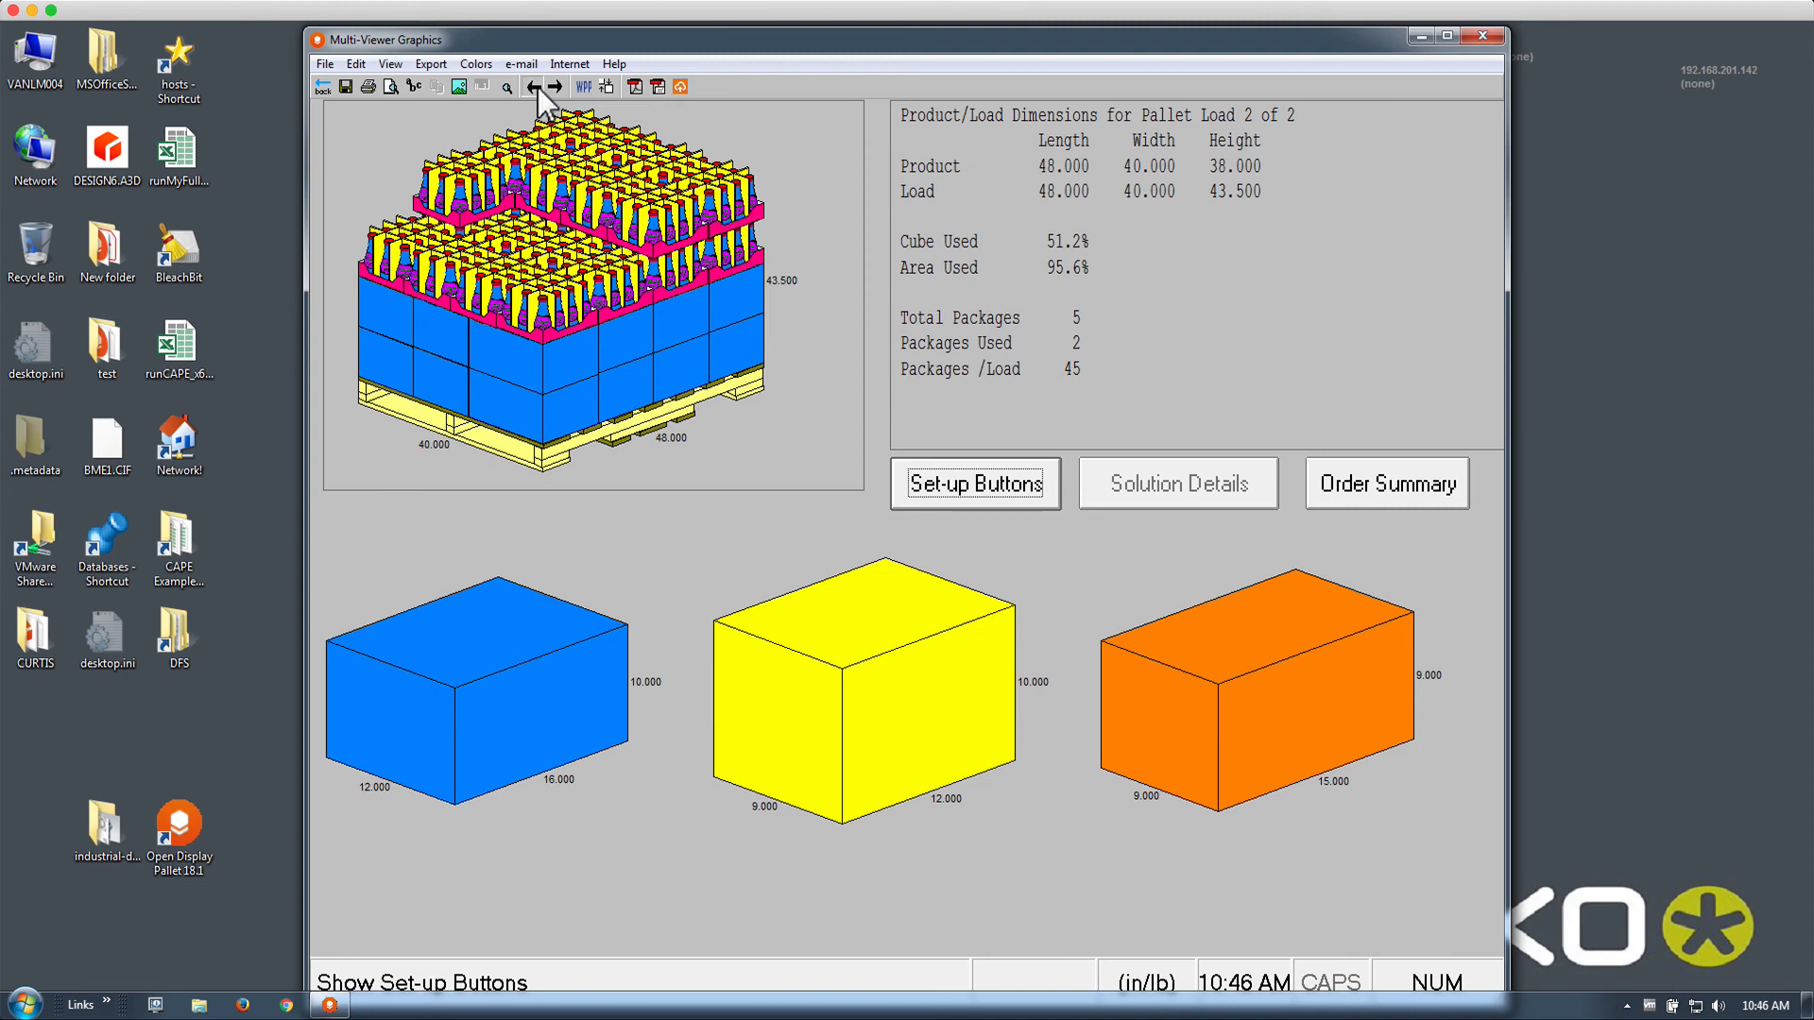
left_click(325, 88)
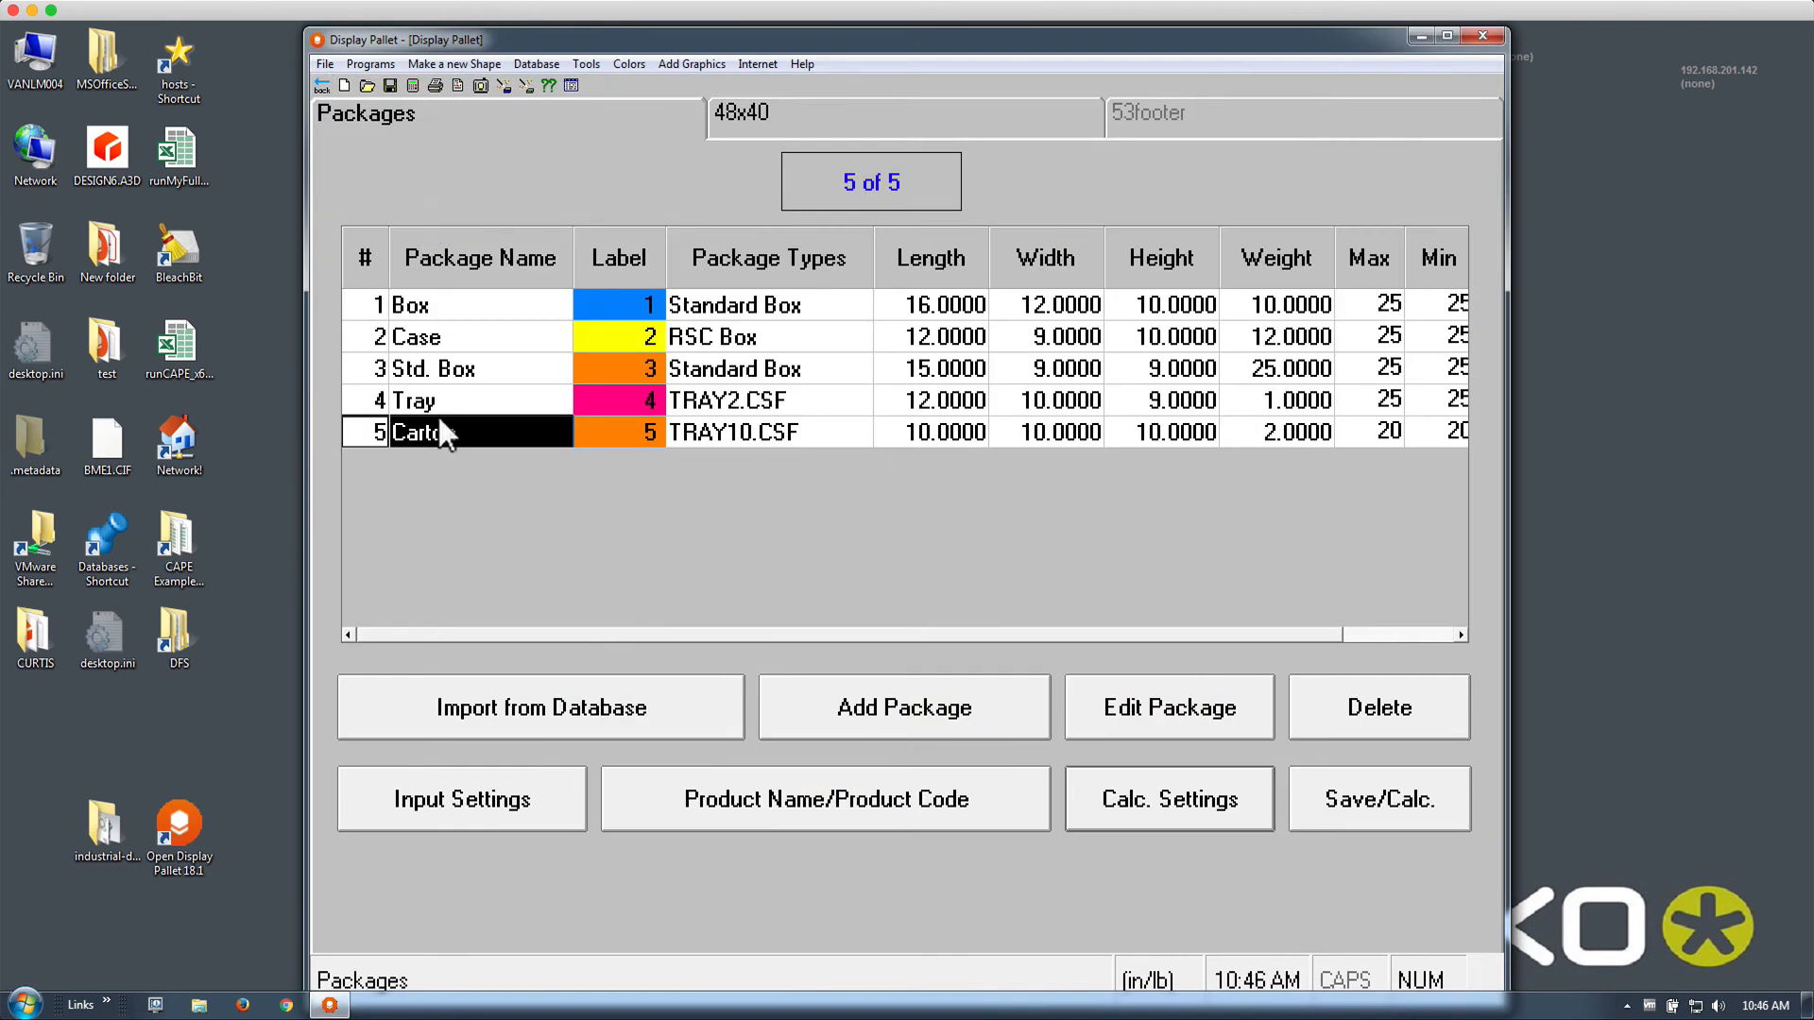
Lower the Carton package's allowed quantity from 20 to 18
double_click(435, 423)
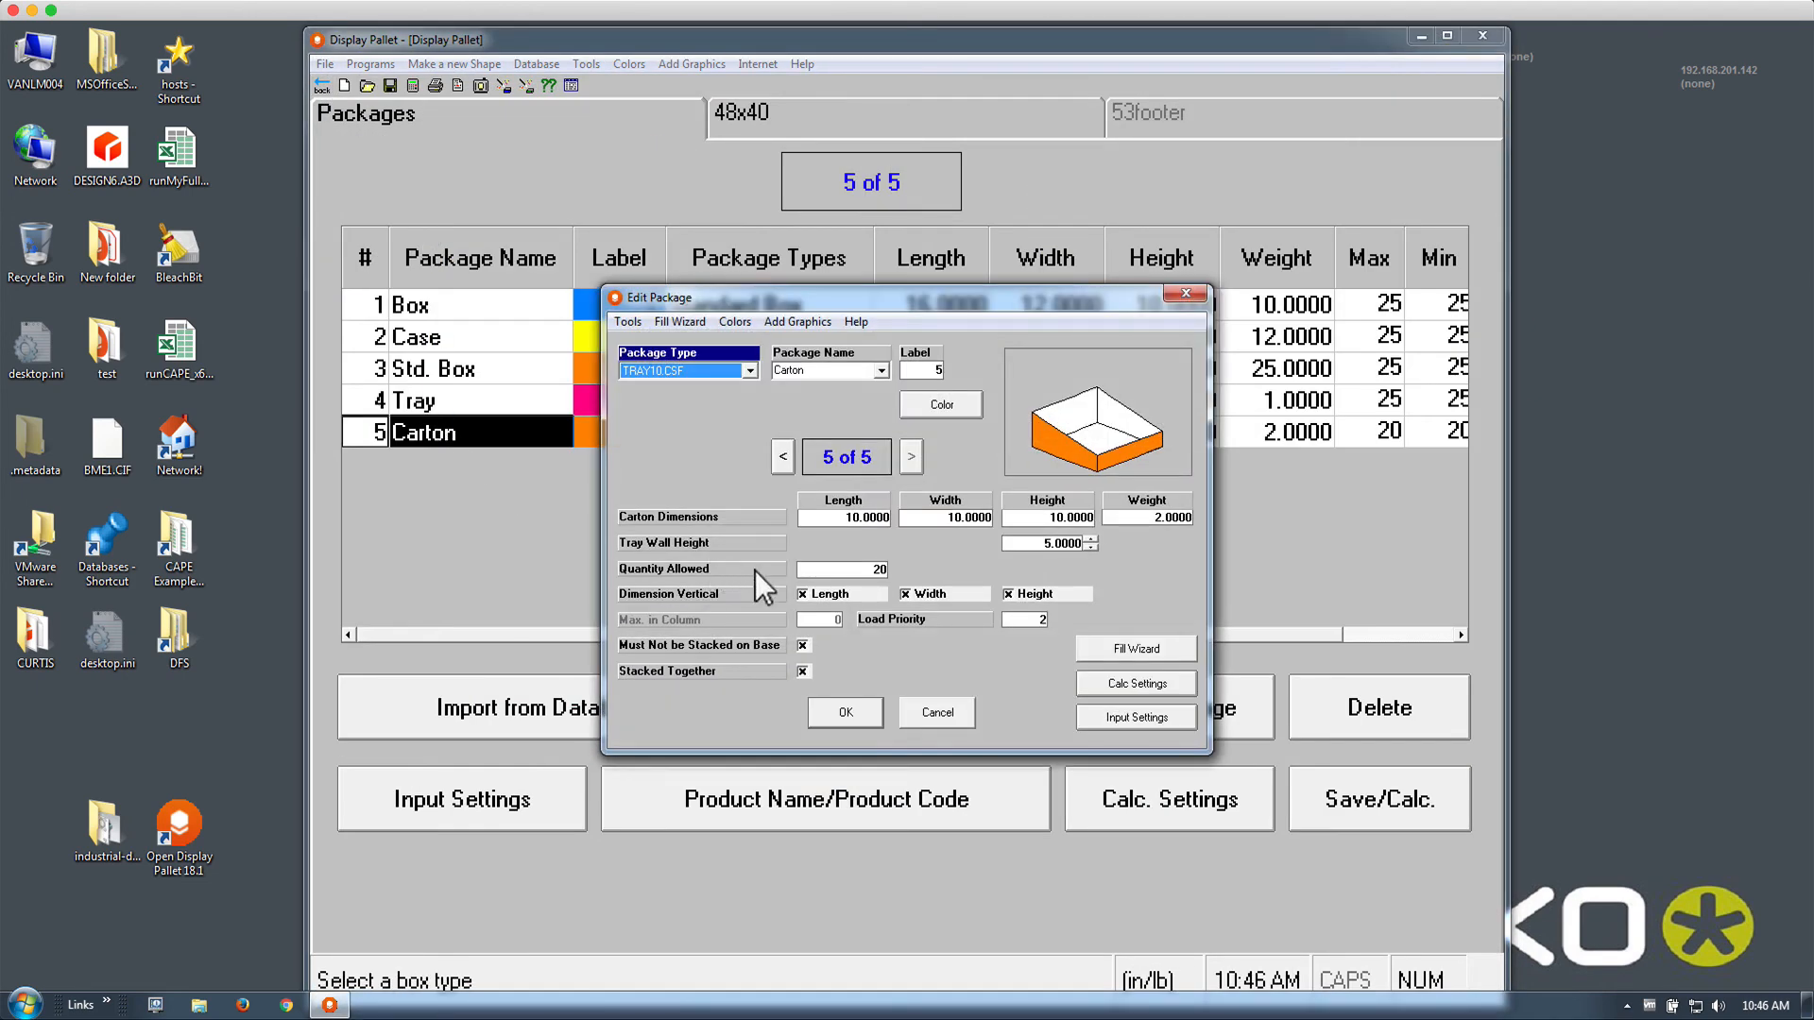
left_click(818, 569)
type("18")
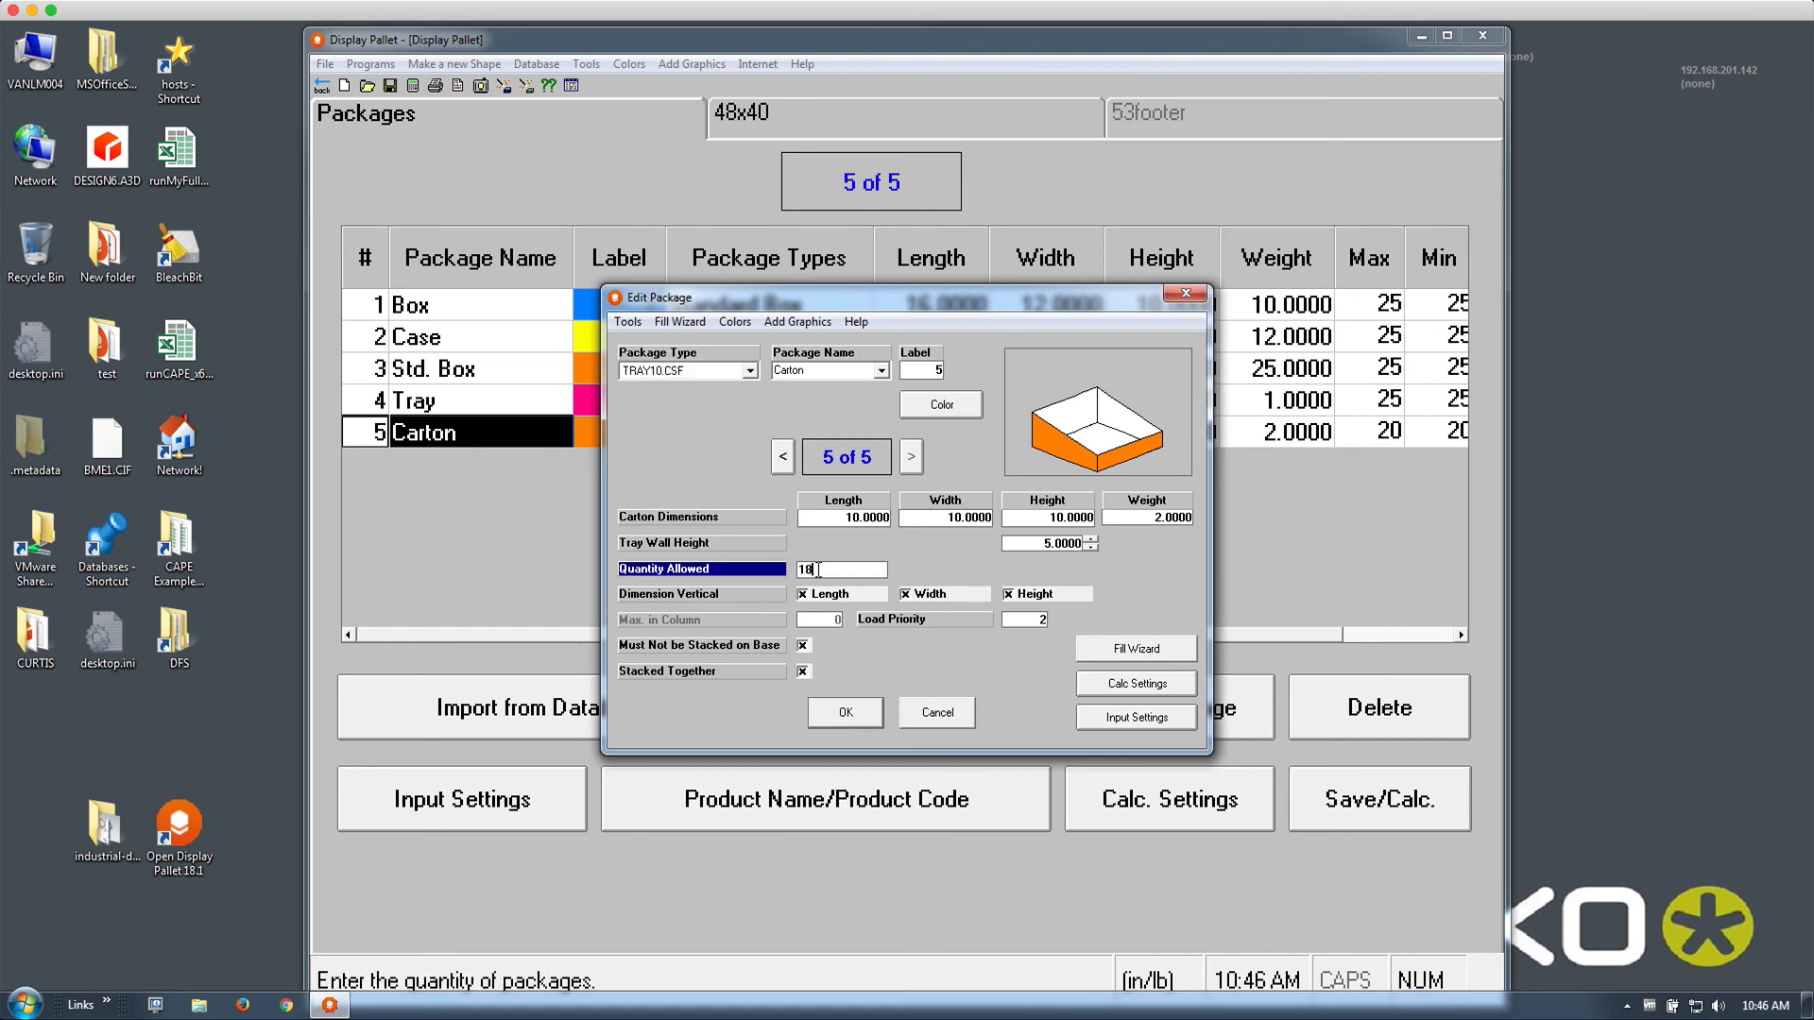
key("Tab")
left_click(837, 714)
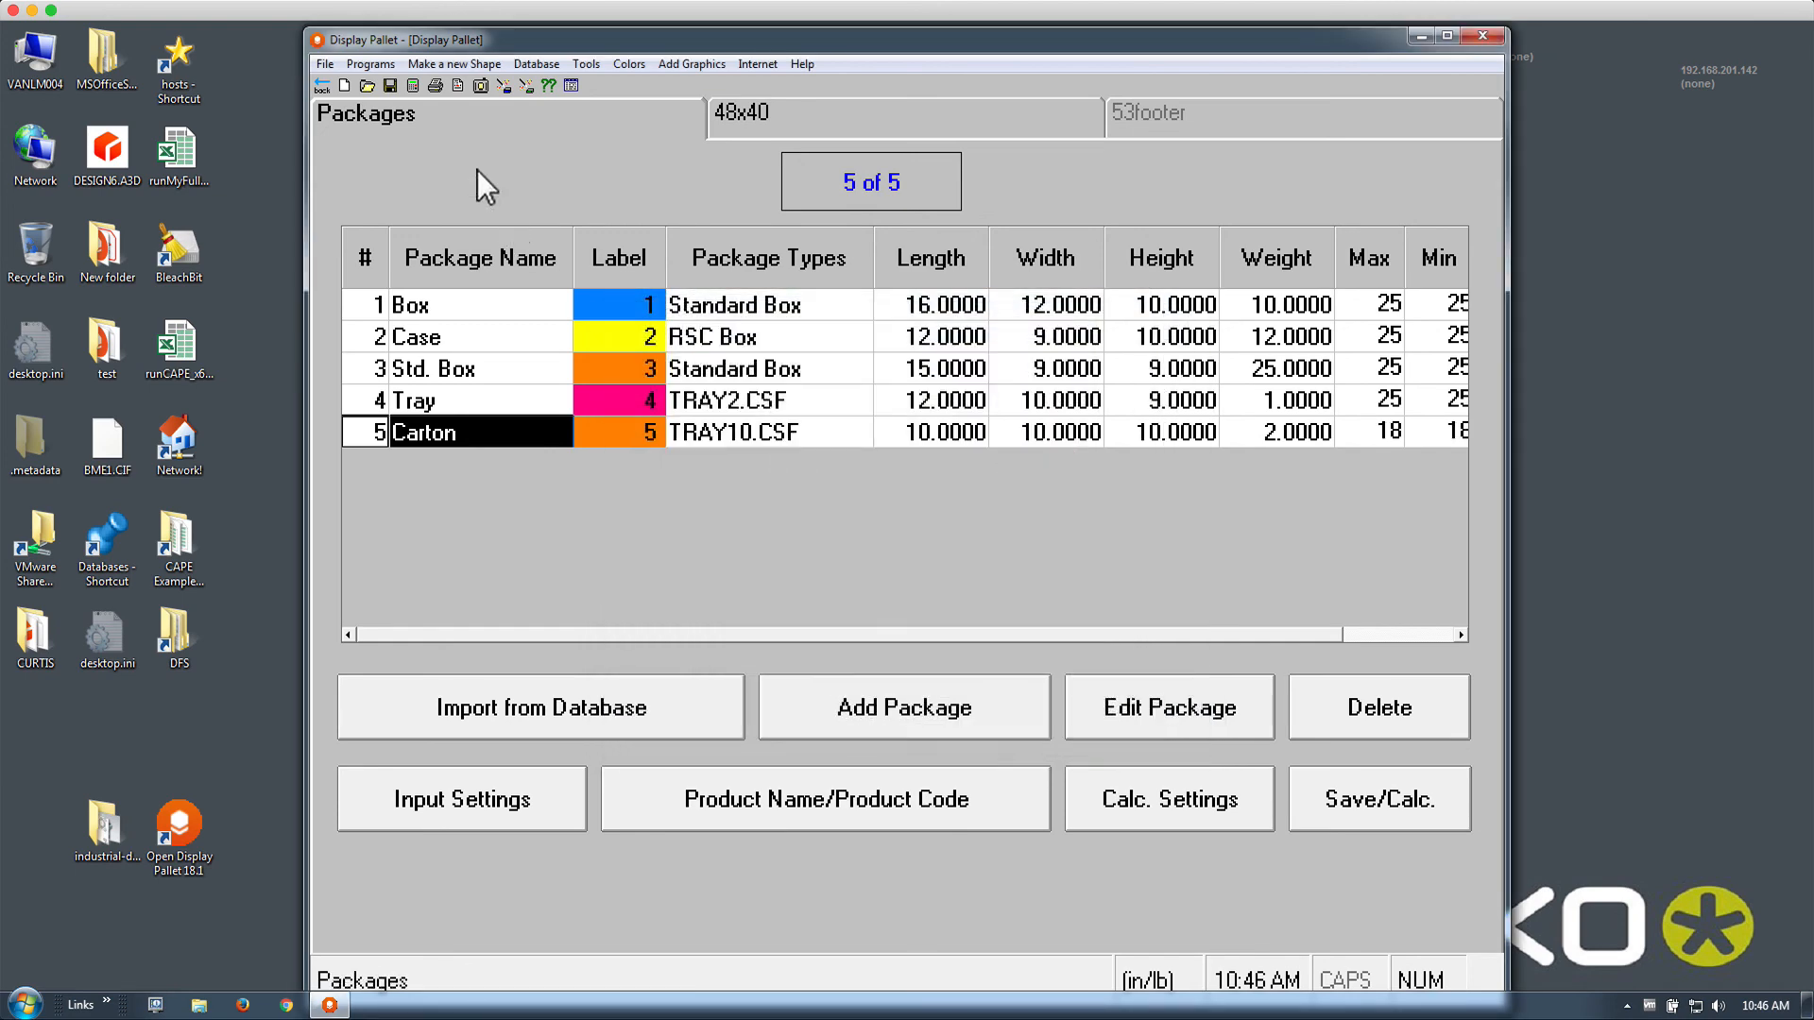
Recalculate the pallet and view load 1's order summary: 118 ordered, 73 per load
left_click(370, 64)
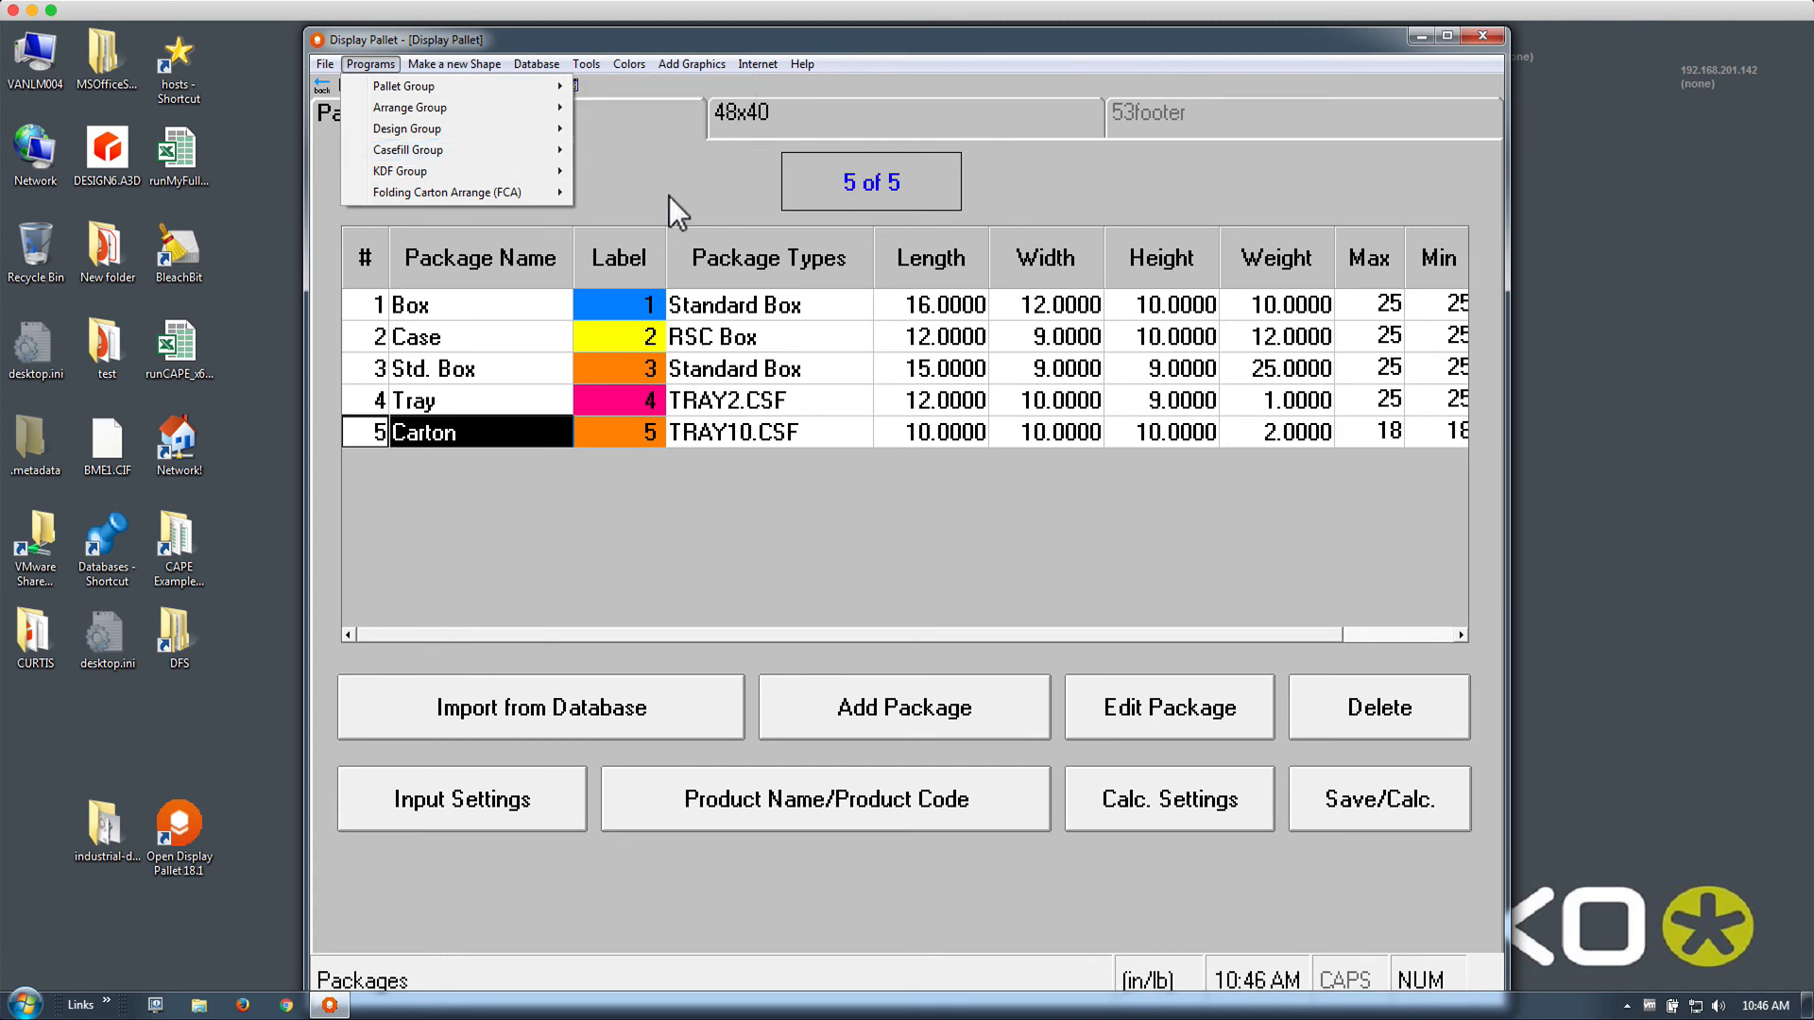
left_click(417, 74)
left_click(415, 85)
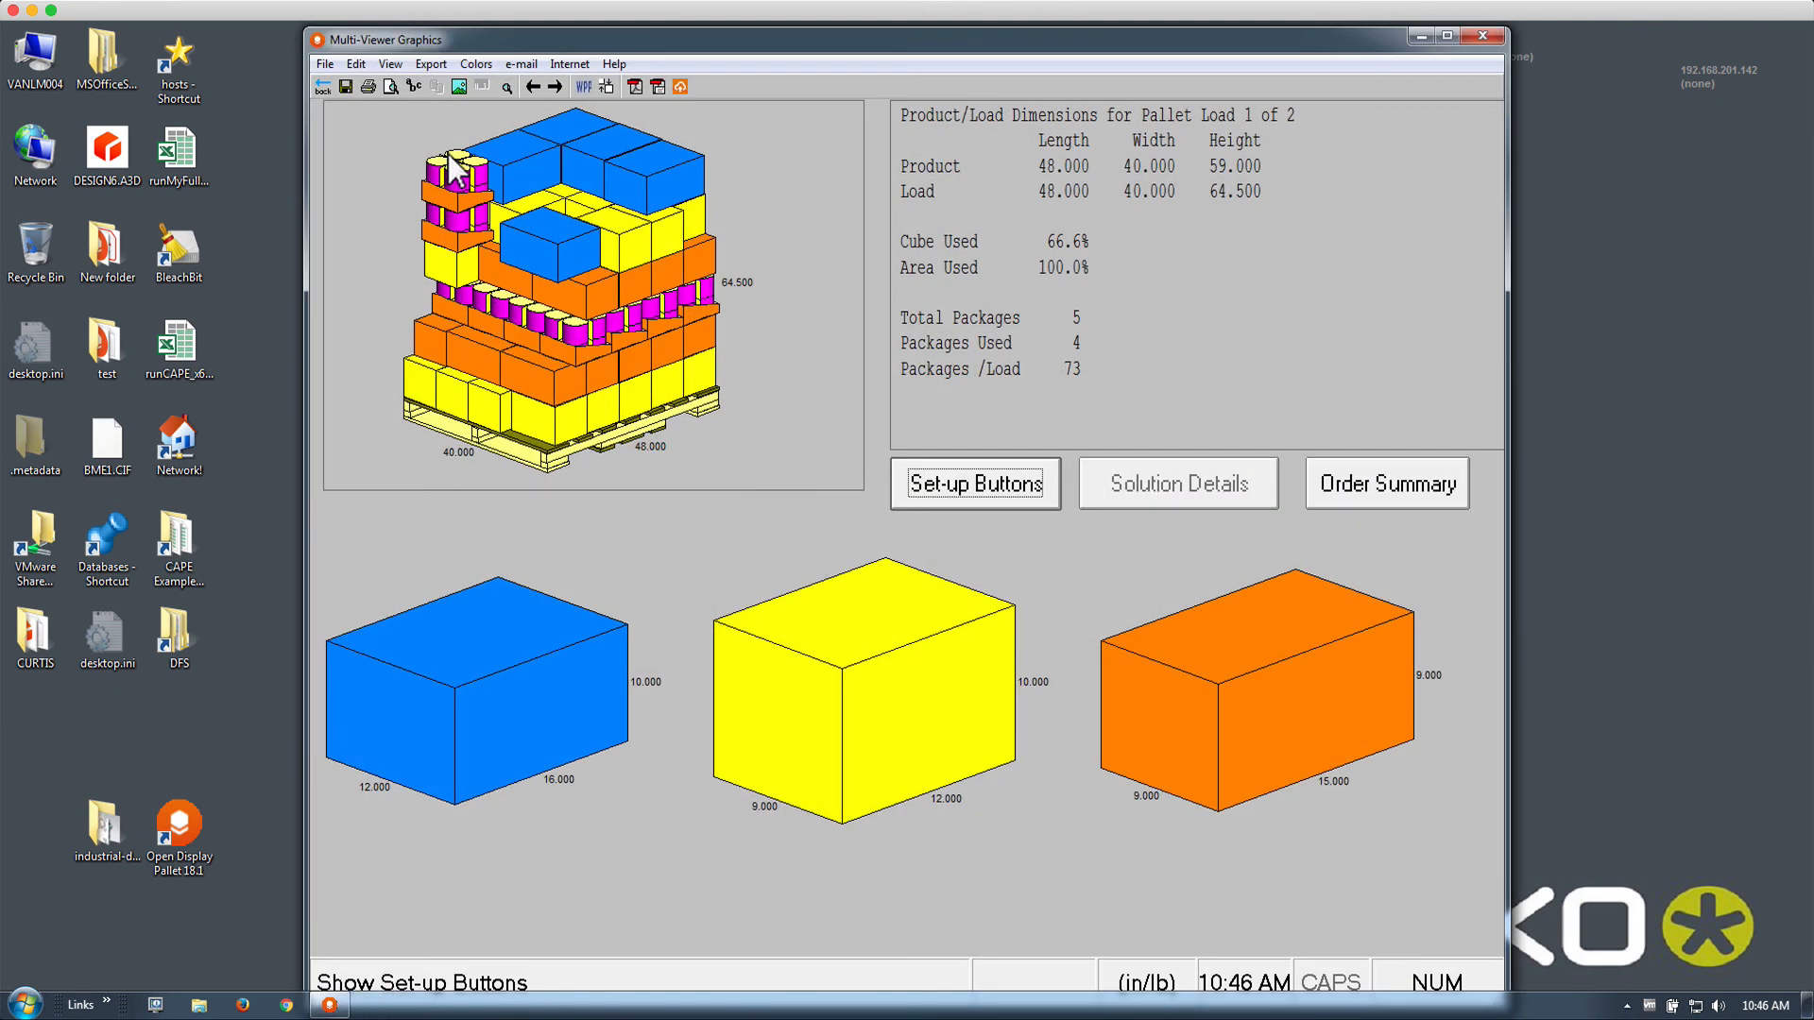
left_click(1385, 505)
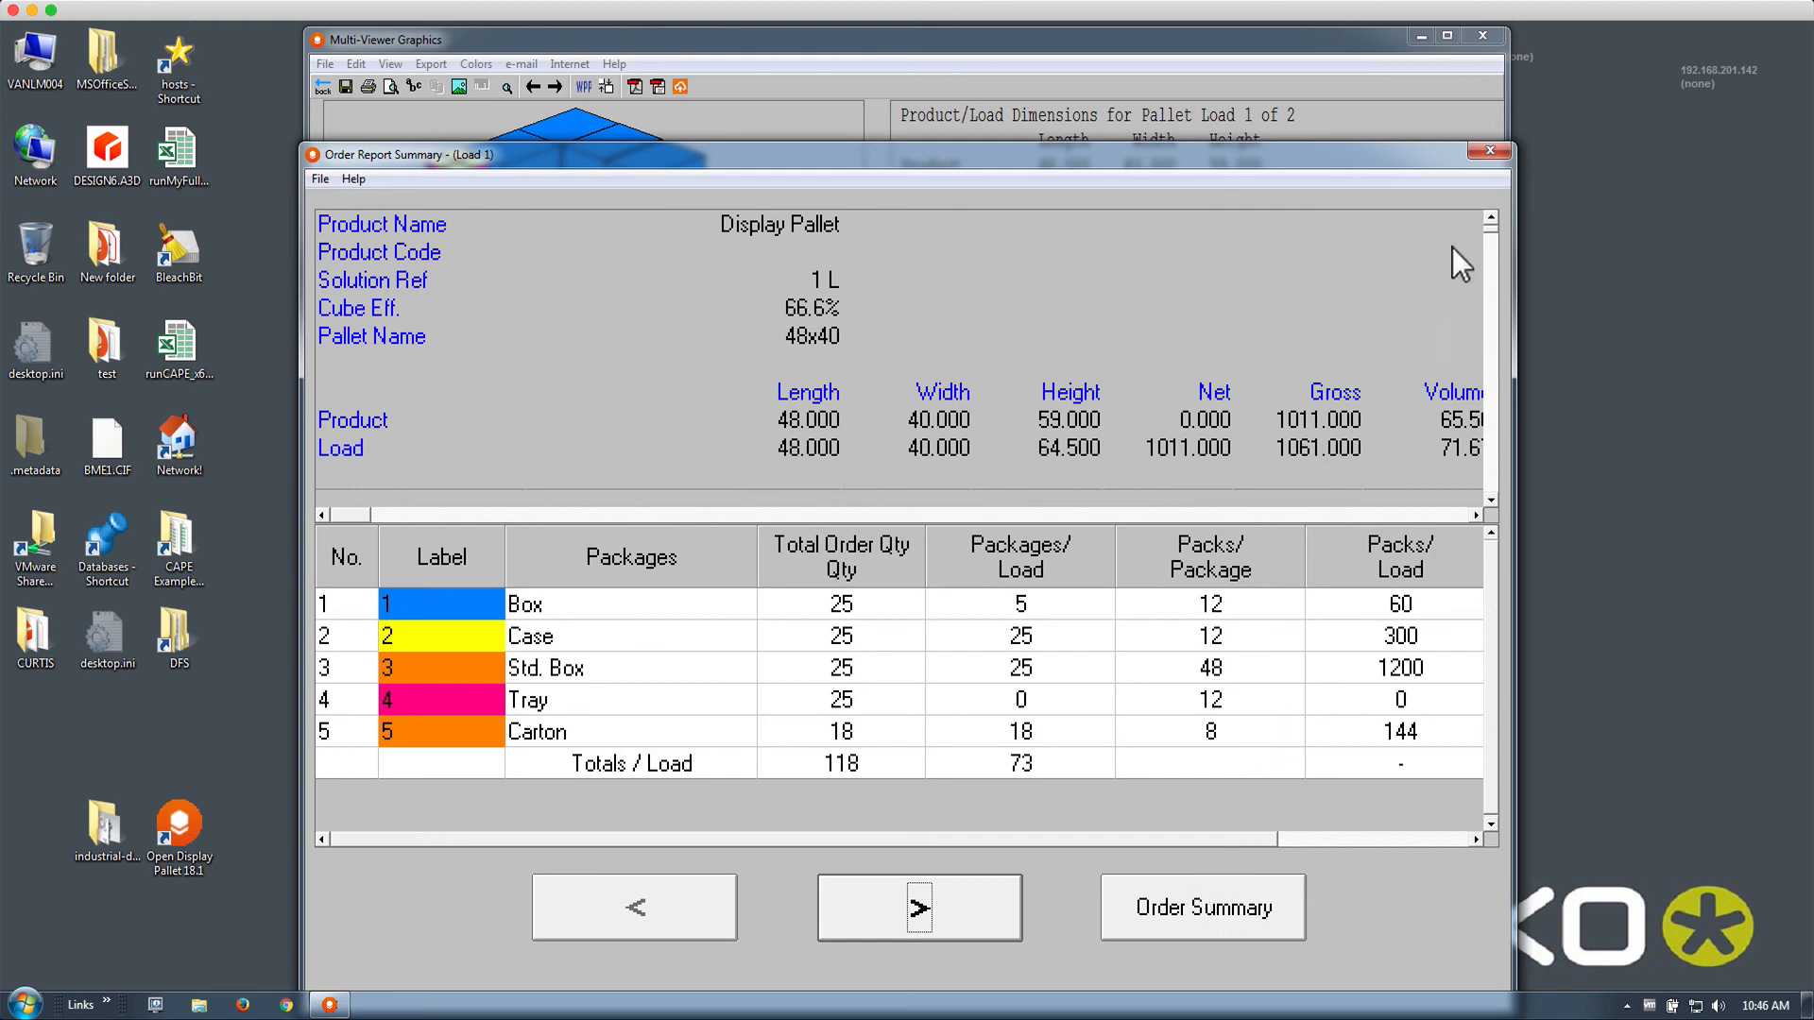
Close the first load's order summary and begin creating a PDF report
left_click(1493, 150)
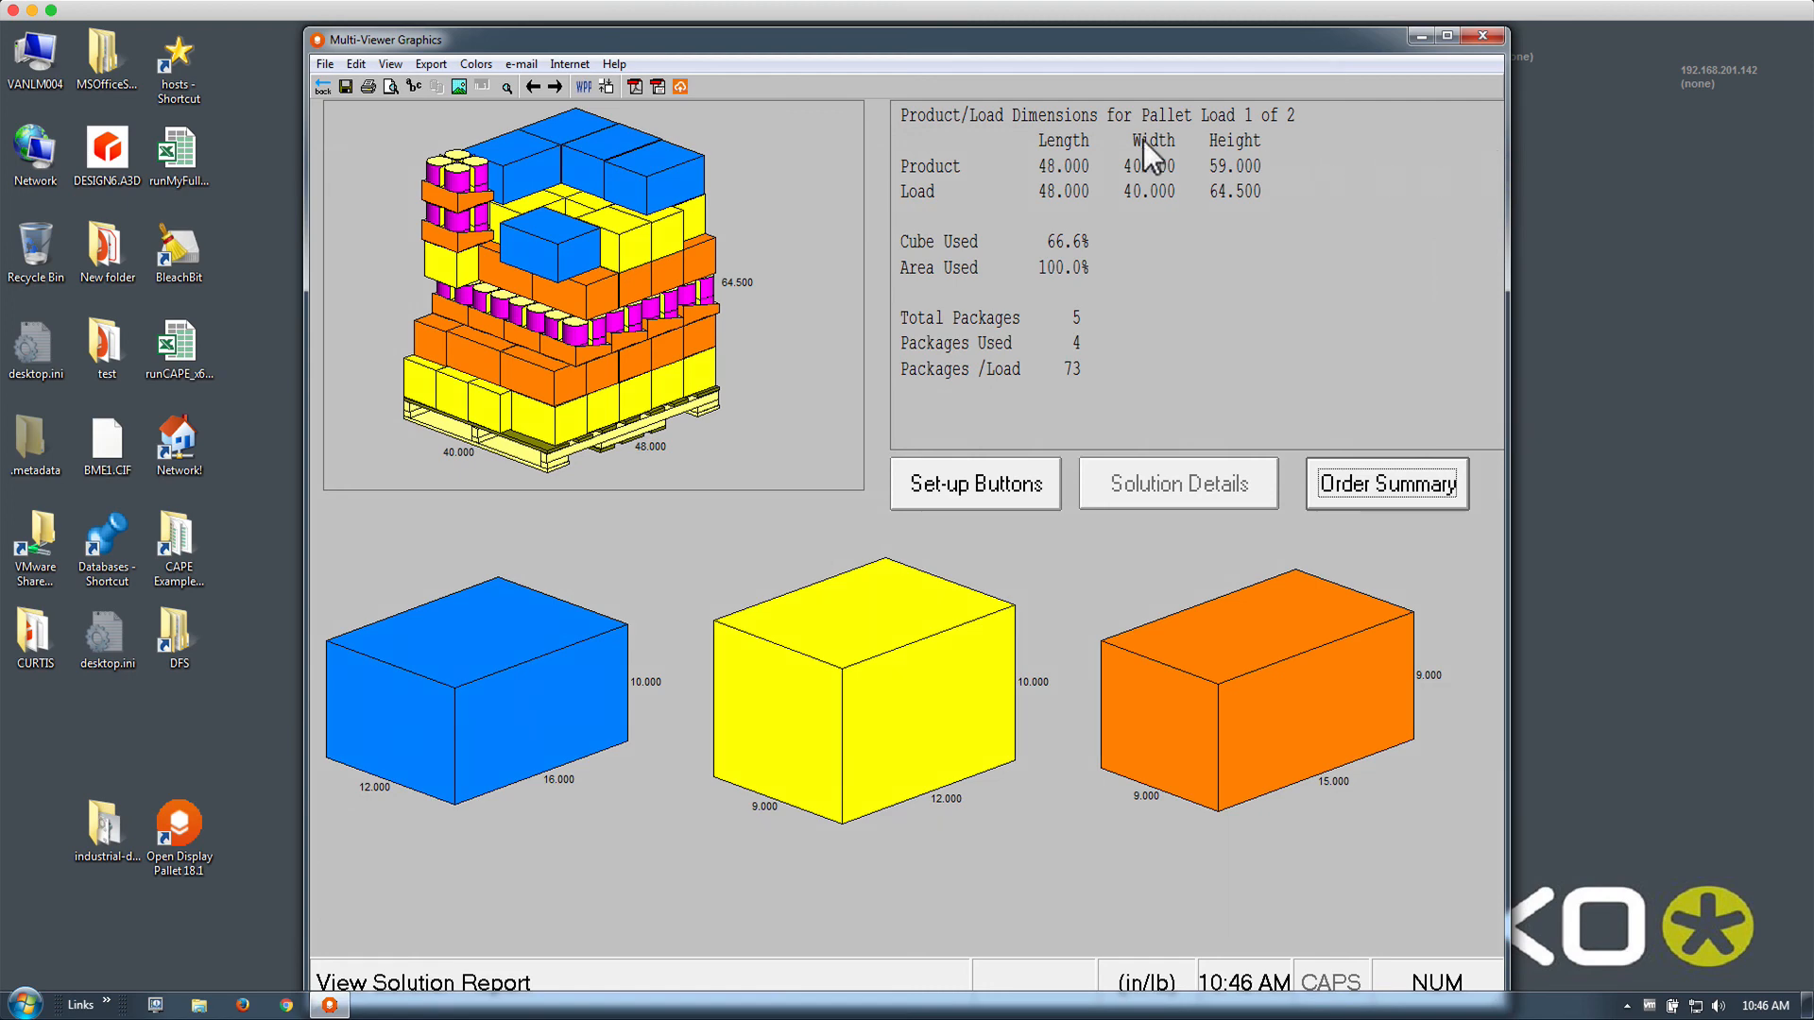
left_click(633, 86)
Save the report as demo.pdf on the Desktop and open it for viewing
left_click(545, 424)
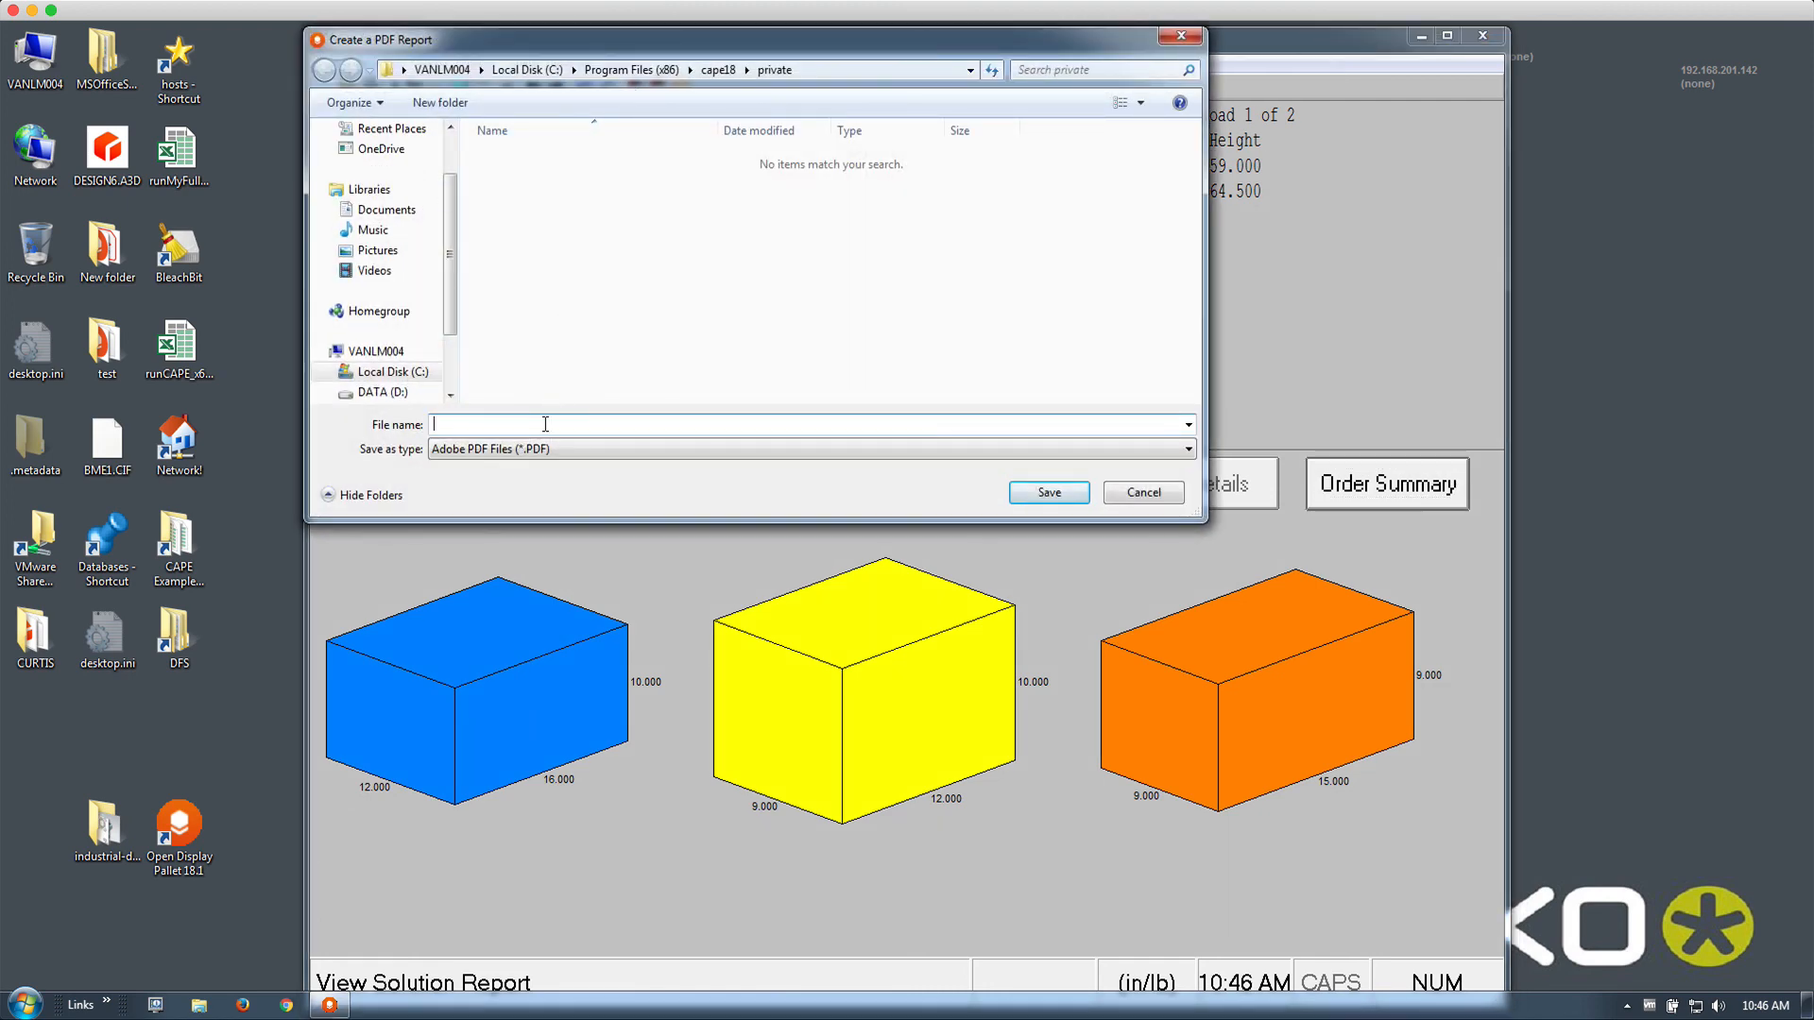
type("demo")
scroll(444, 144, "up", 2)
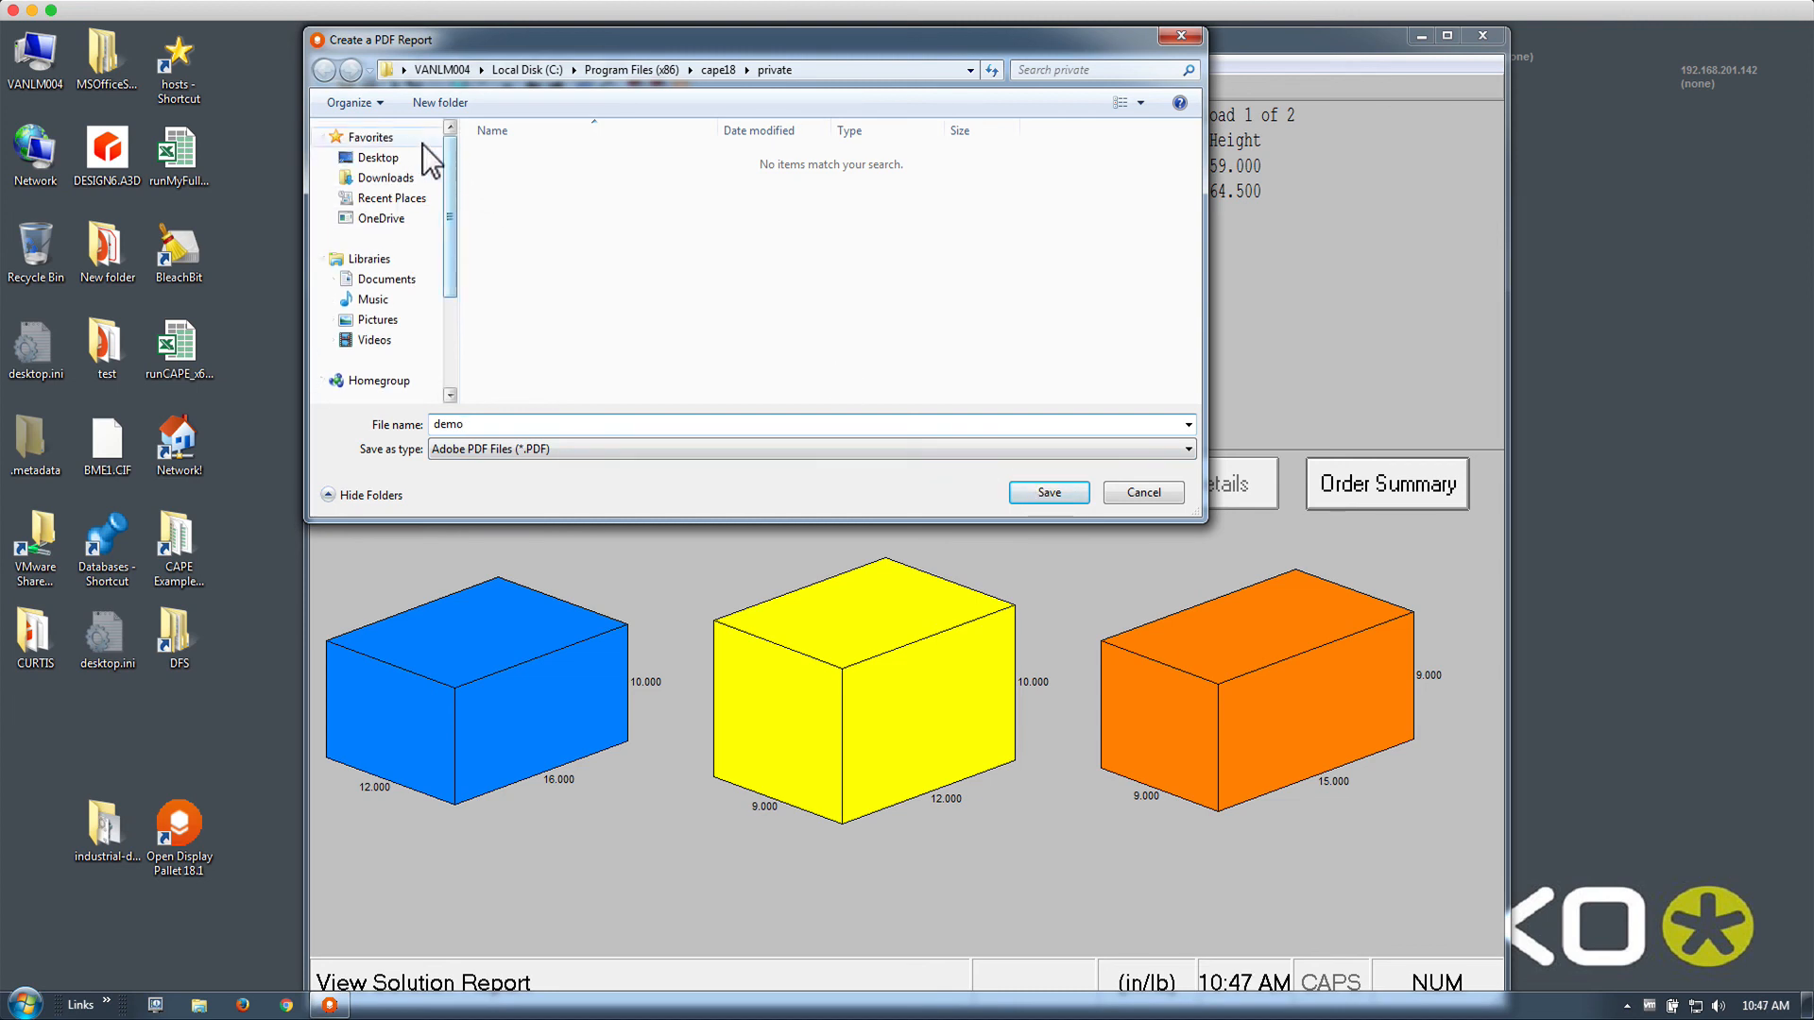
left_click(412, 159)
left_click(1049, 493)
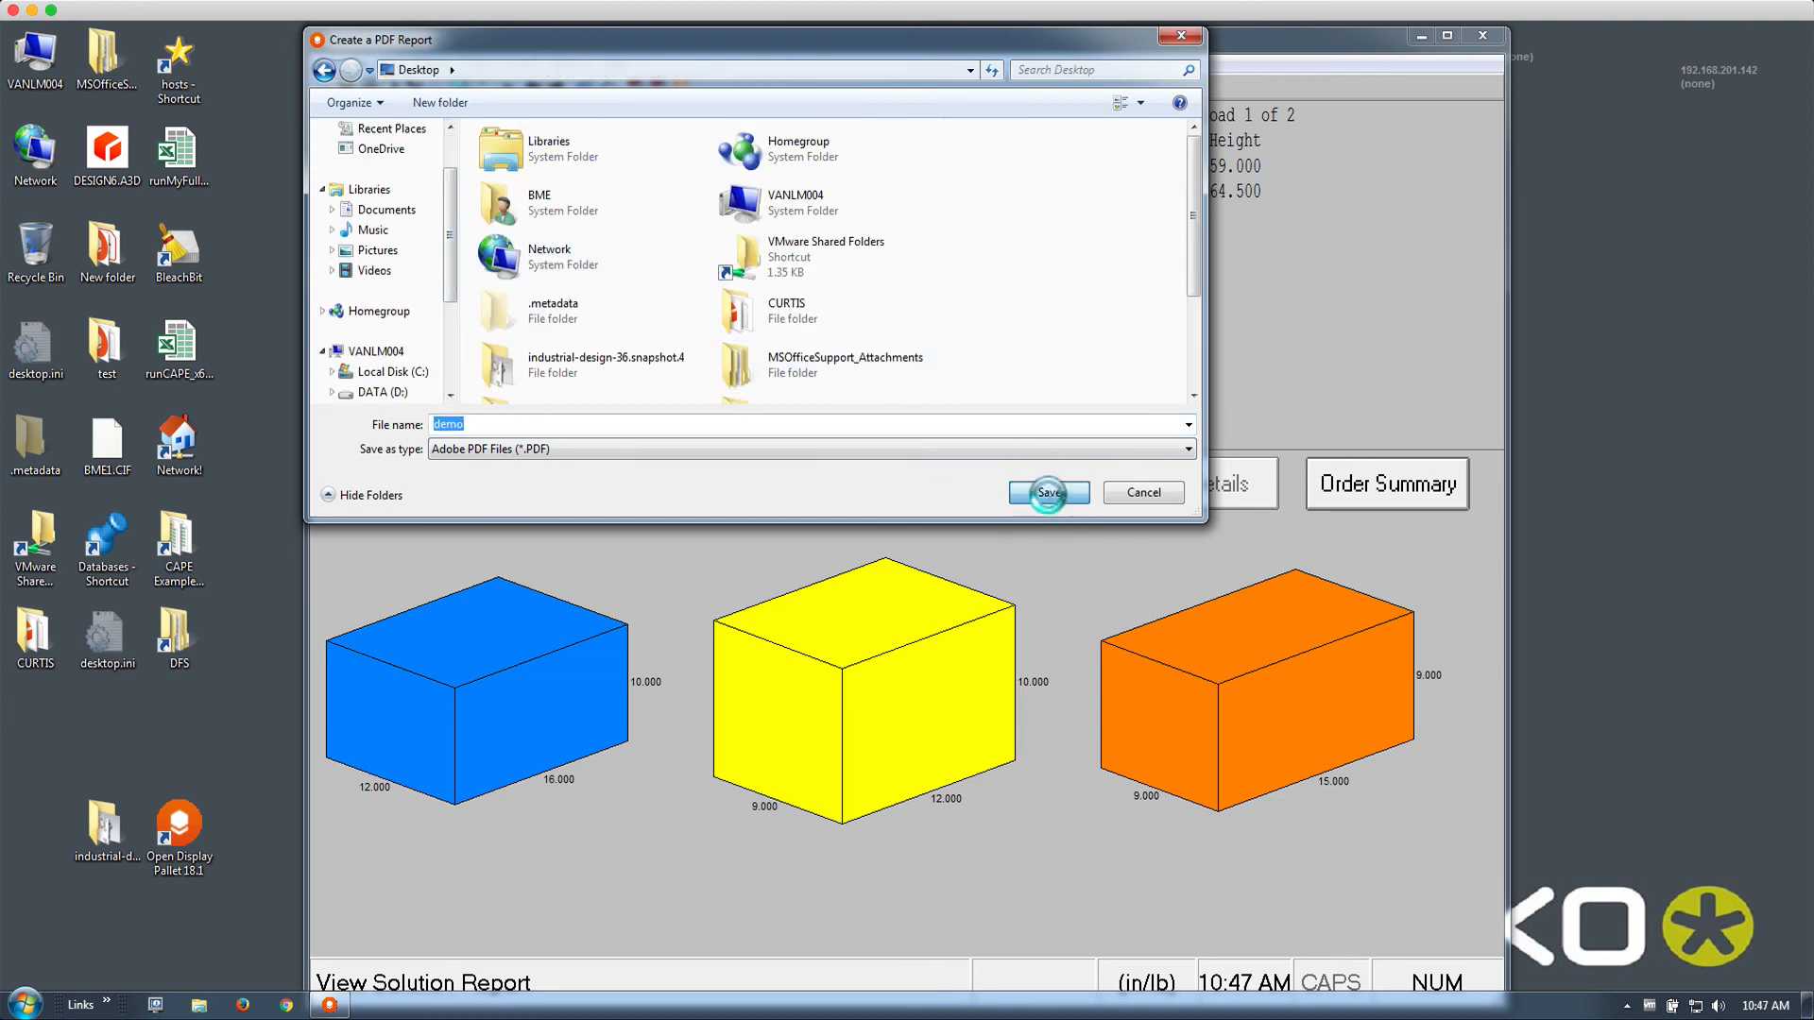
left_click(939, 576)
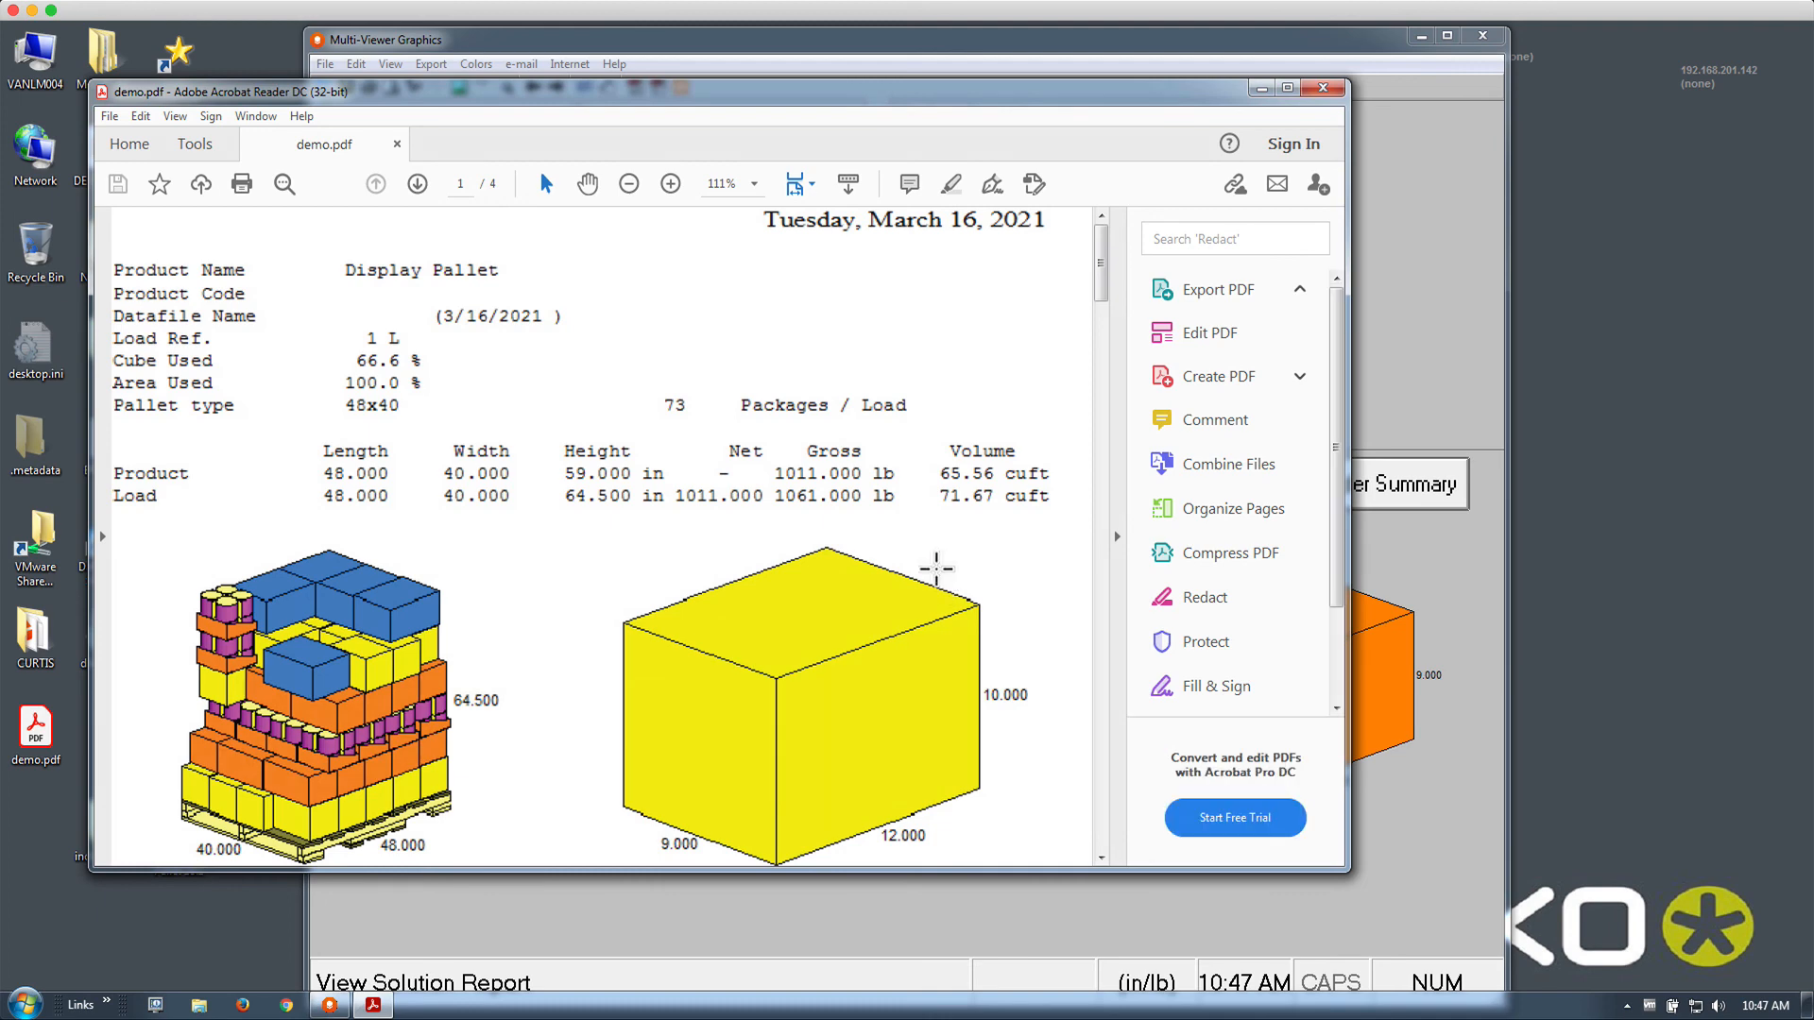
Scroll through the four pages of demo.pdf, then close Acrobat Reader
scroll(936, 568, "down", 3)
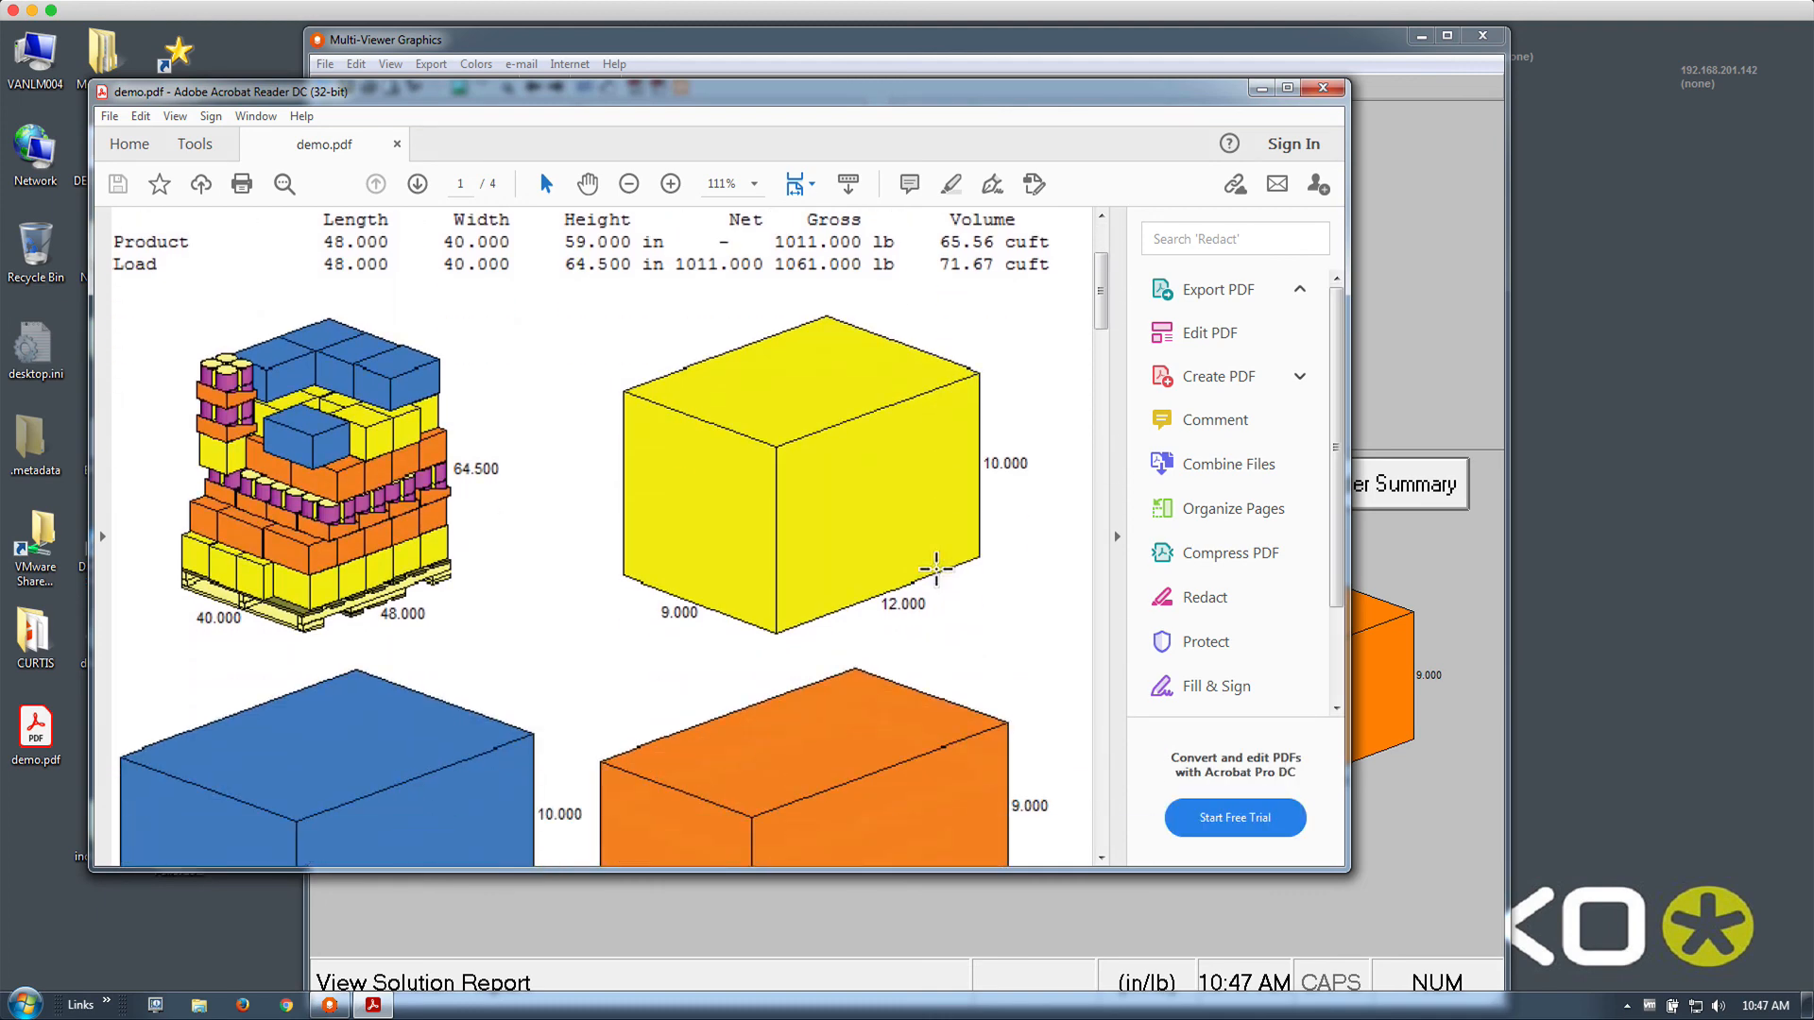
scroll(936, 568, "down", 15)
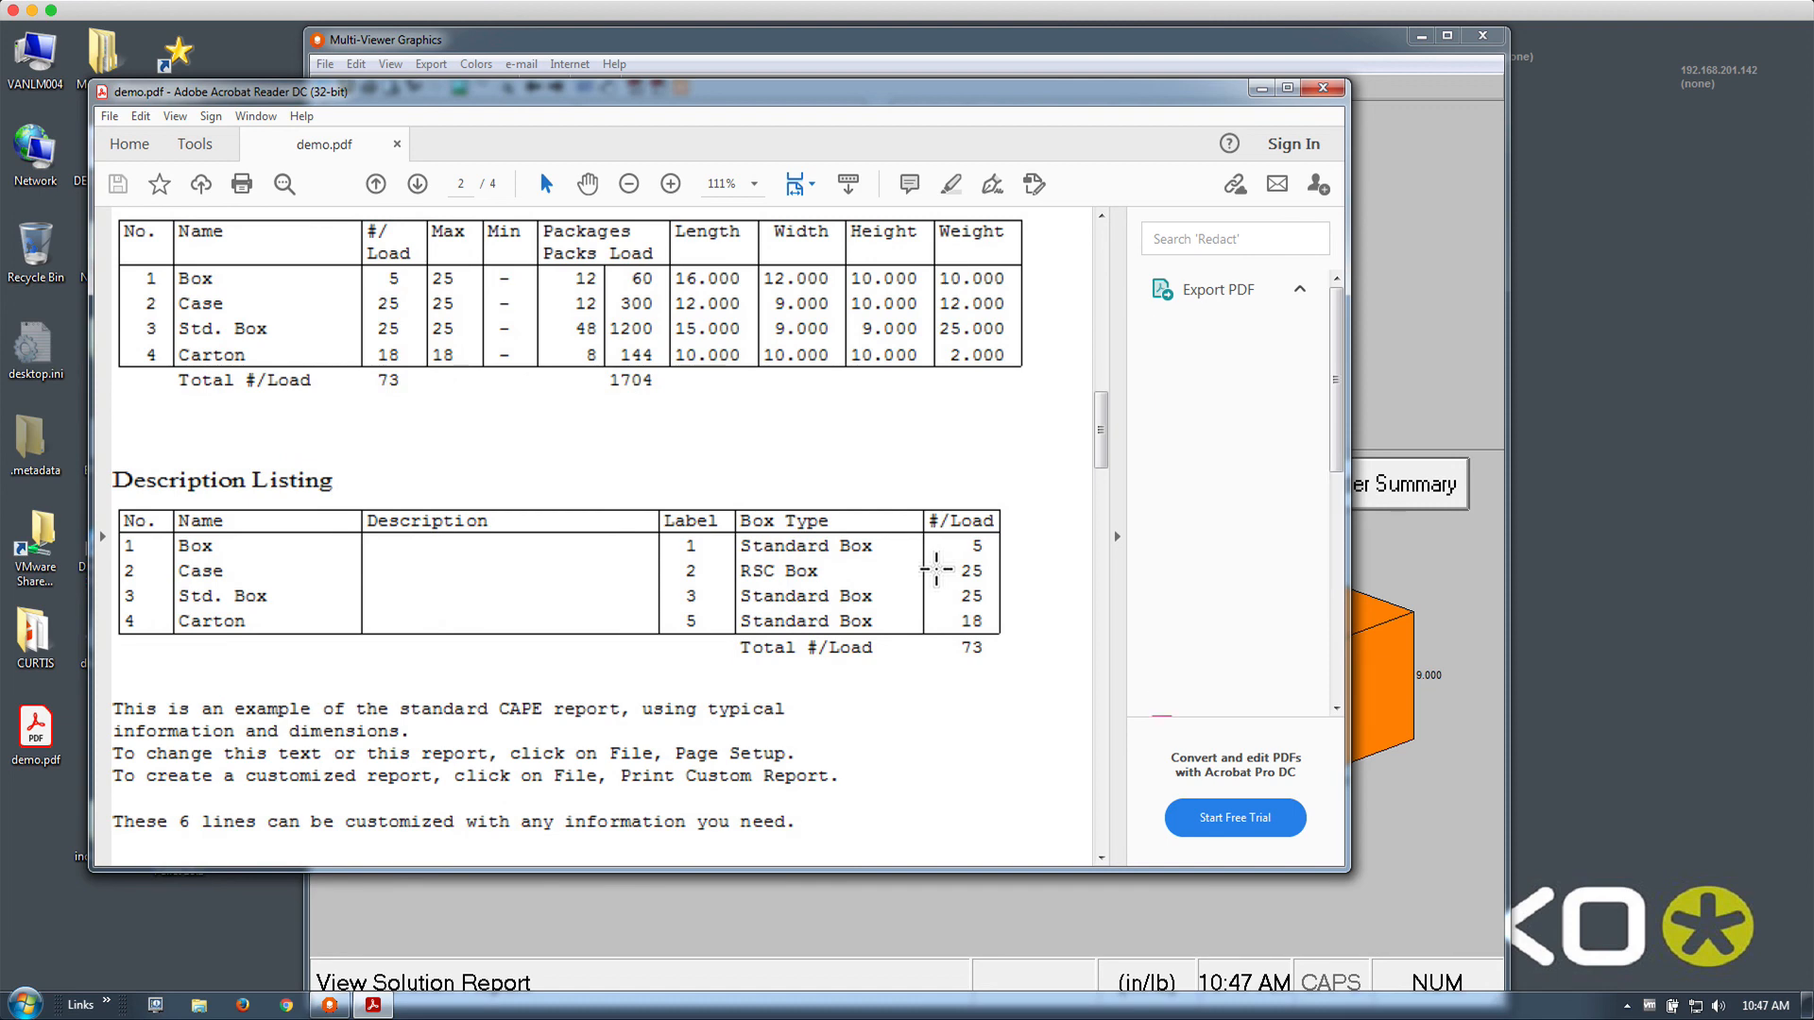
scroll(936, 568, "down", 5)
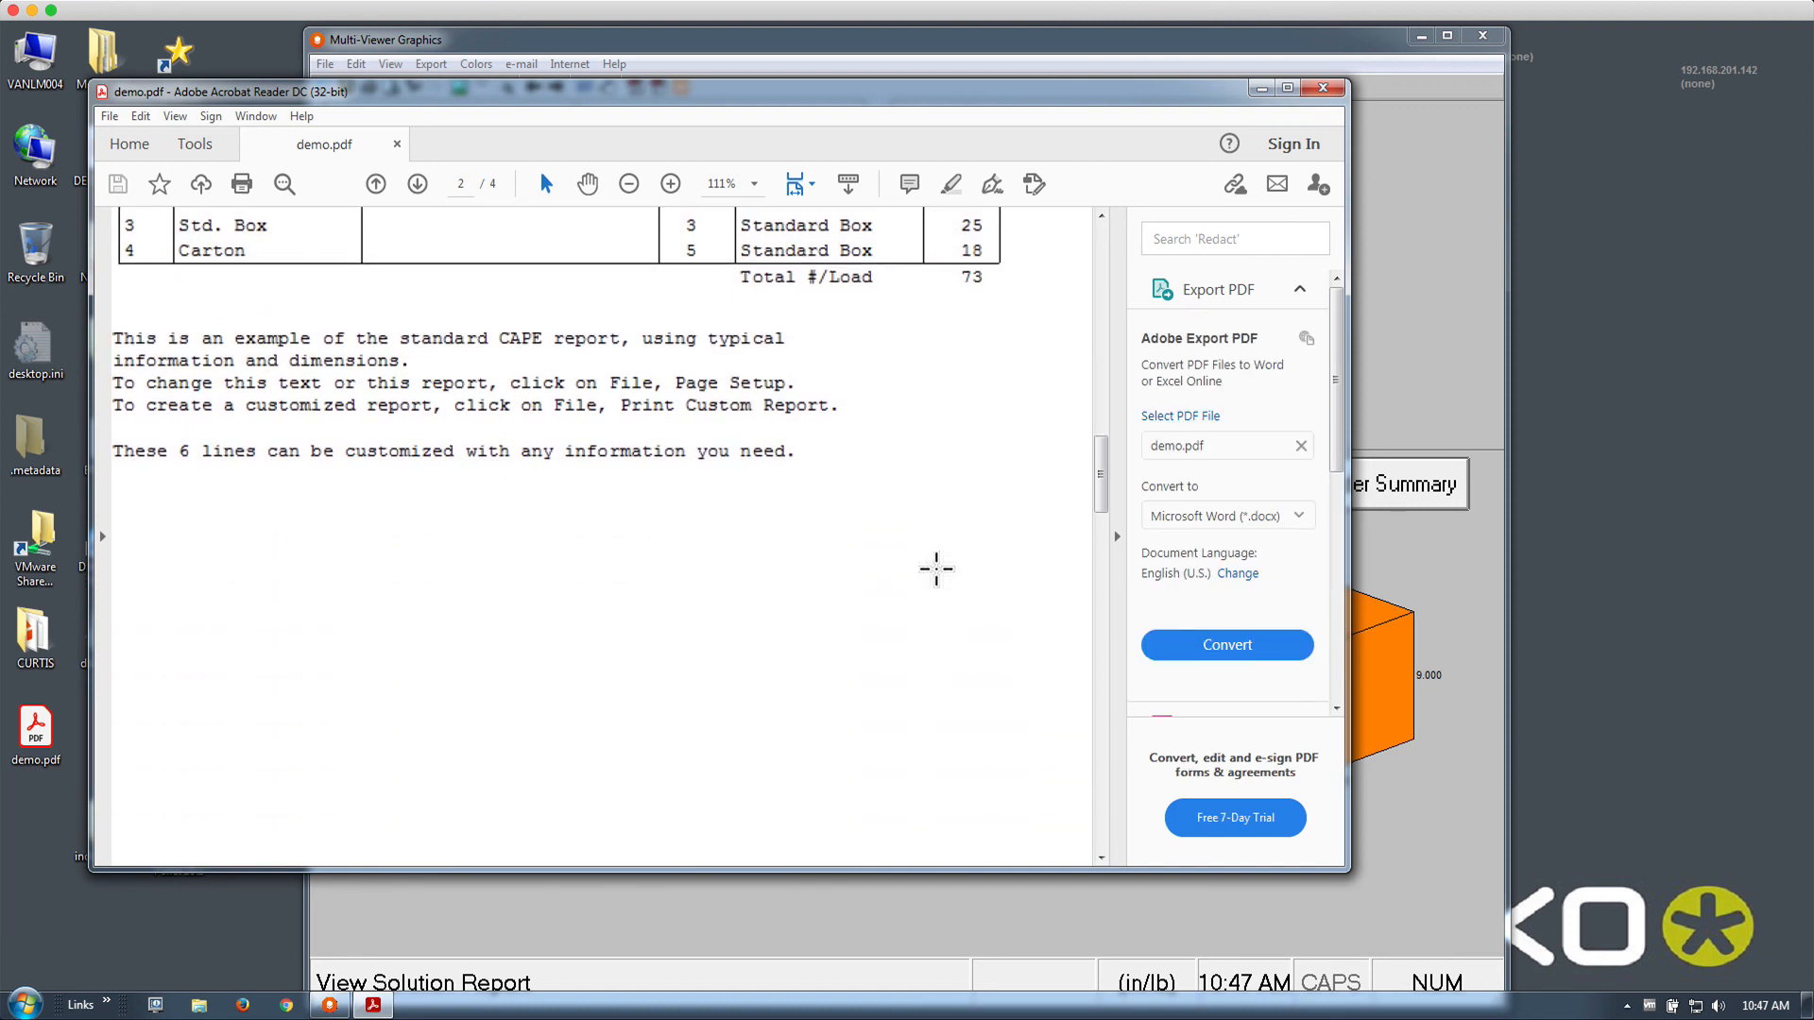
scroll(936, 568, "up", 10)
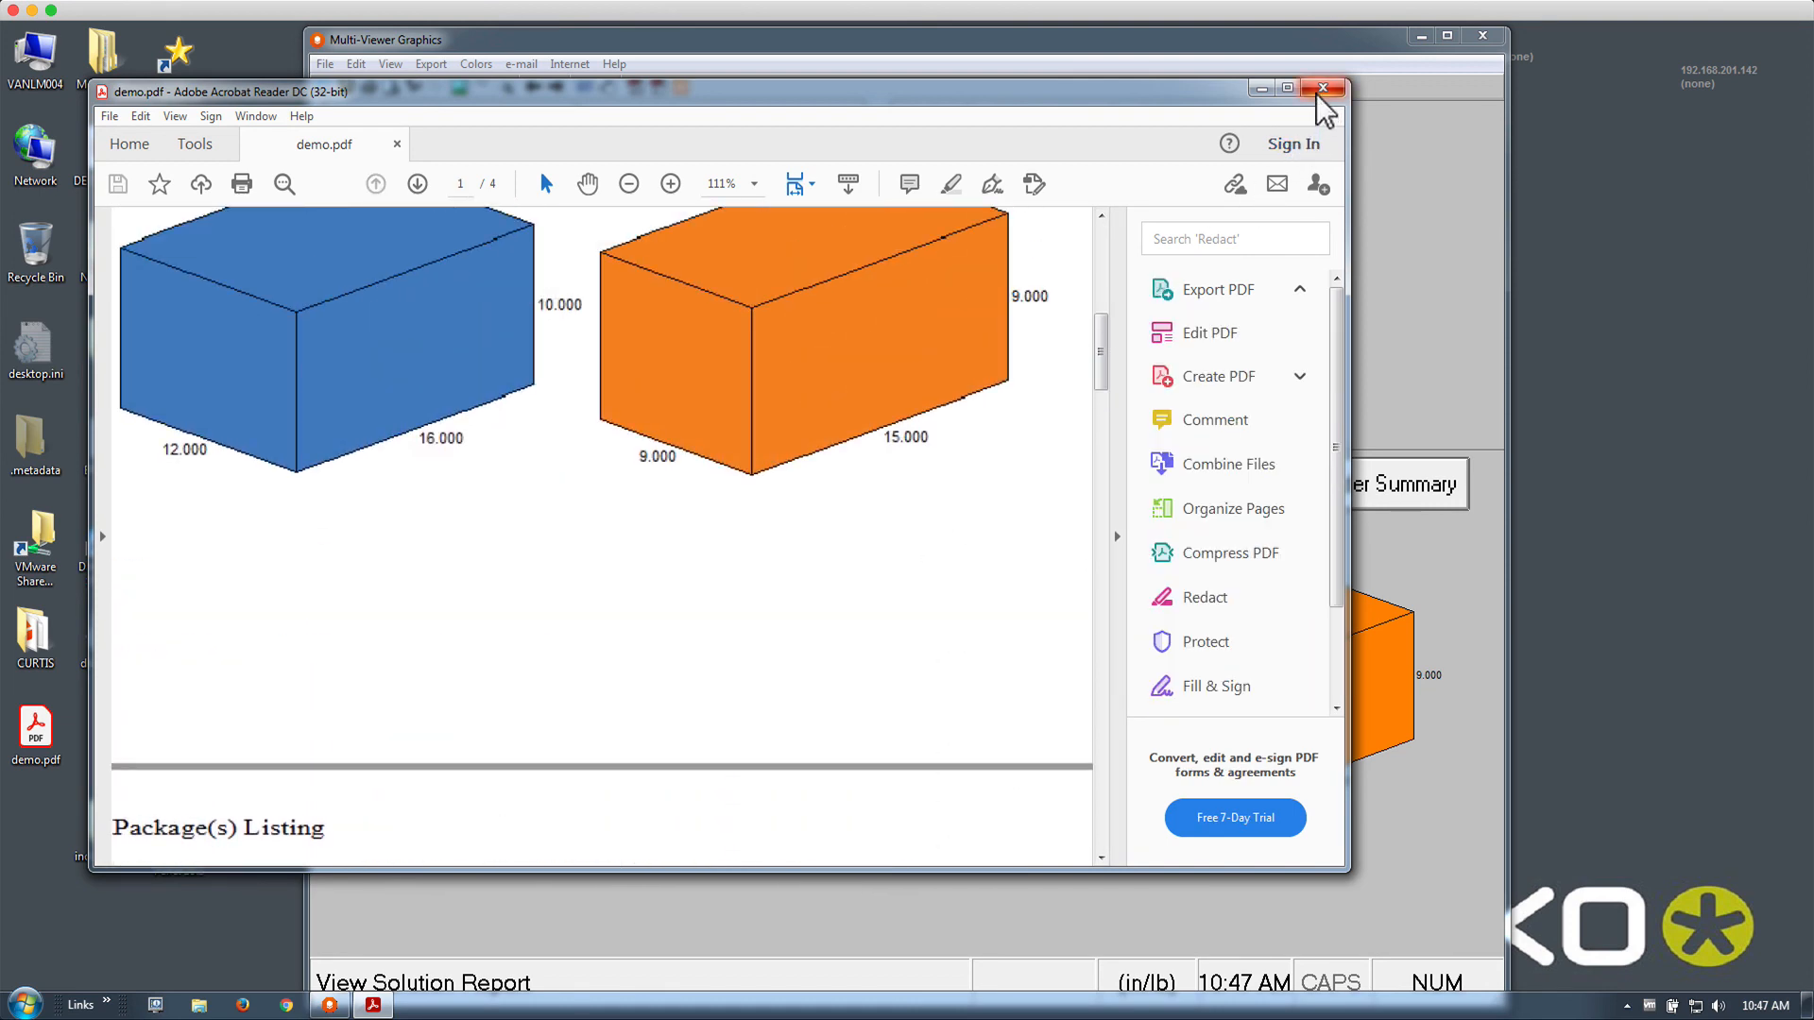
left_click(1322, 88)
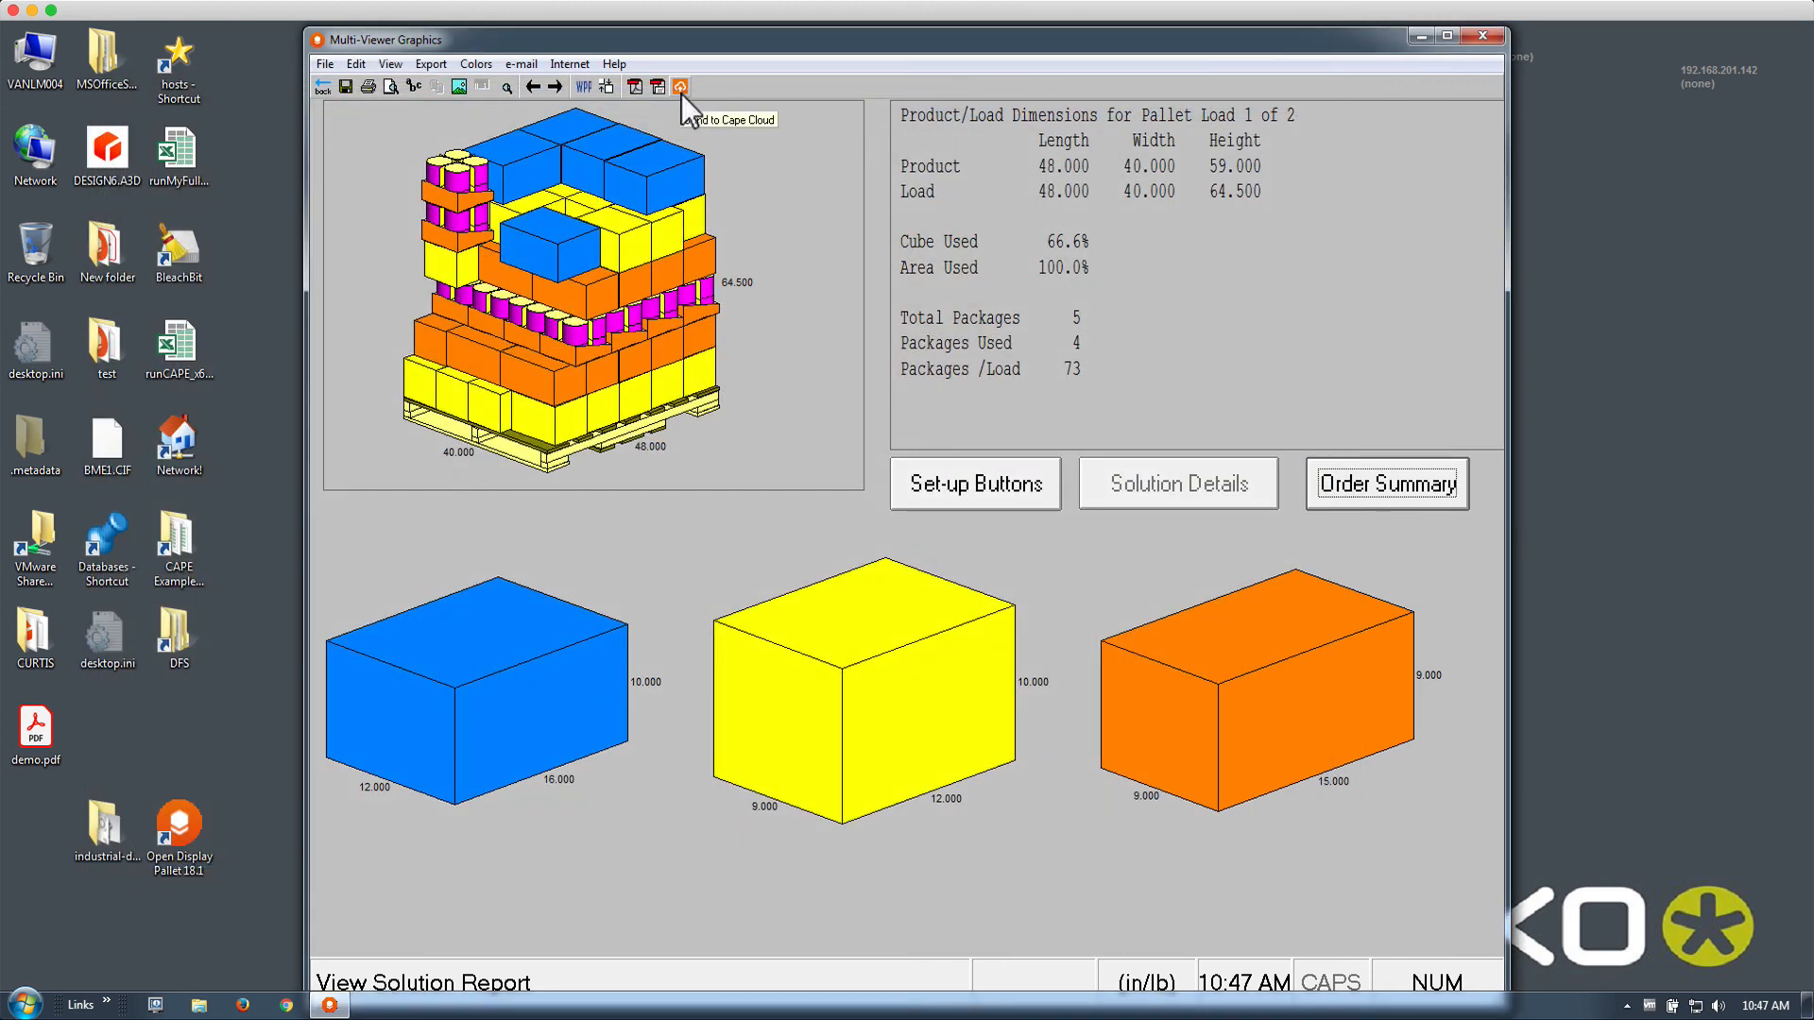
Send the solution to the cloud with customer Esko and project BME
left_click(681, 91)
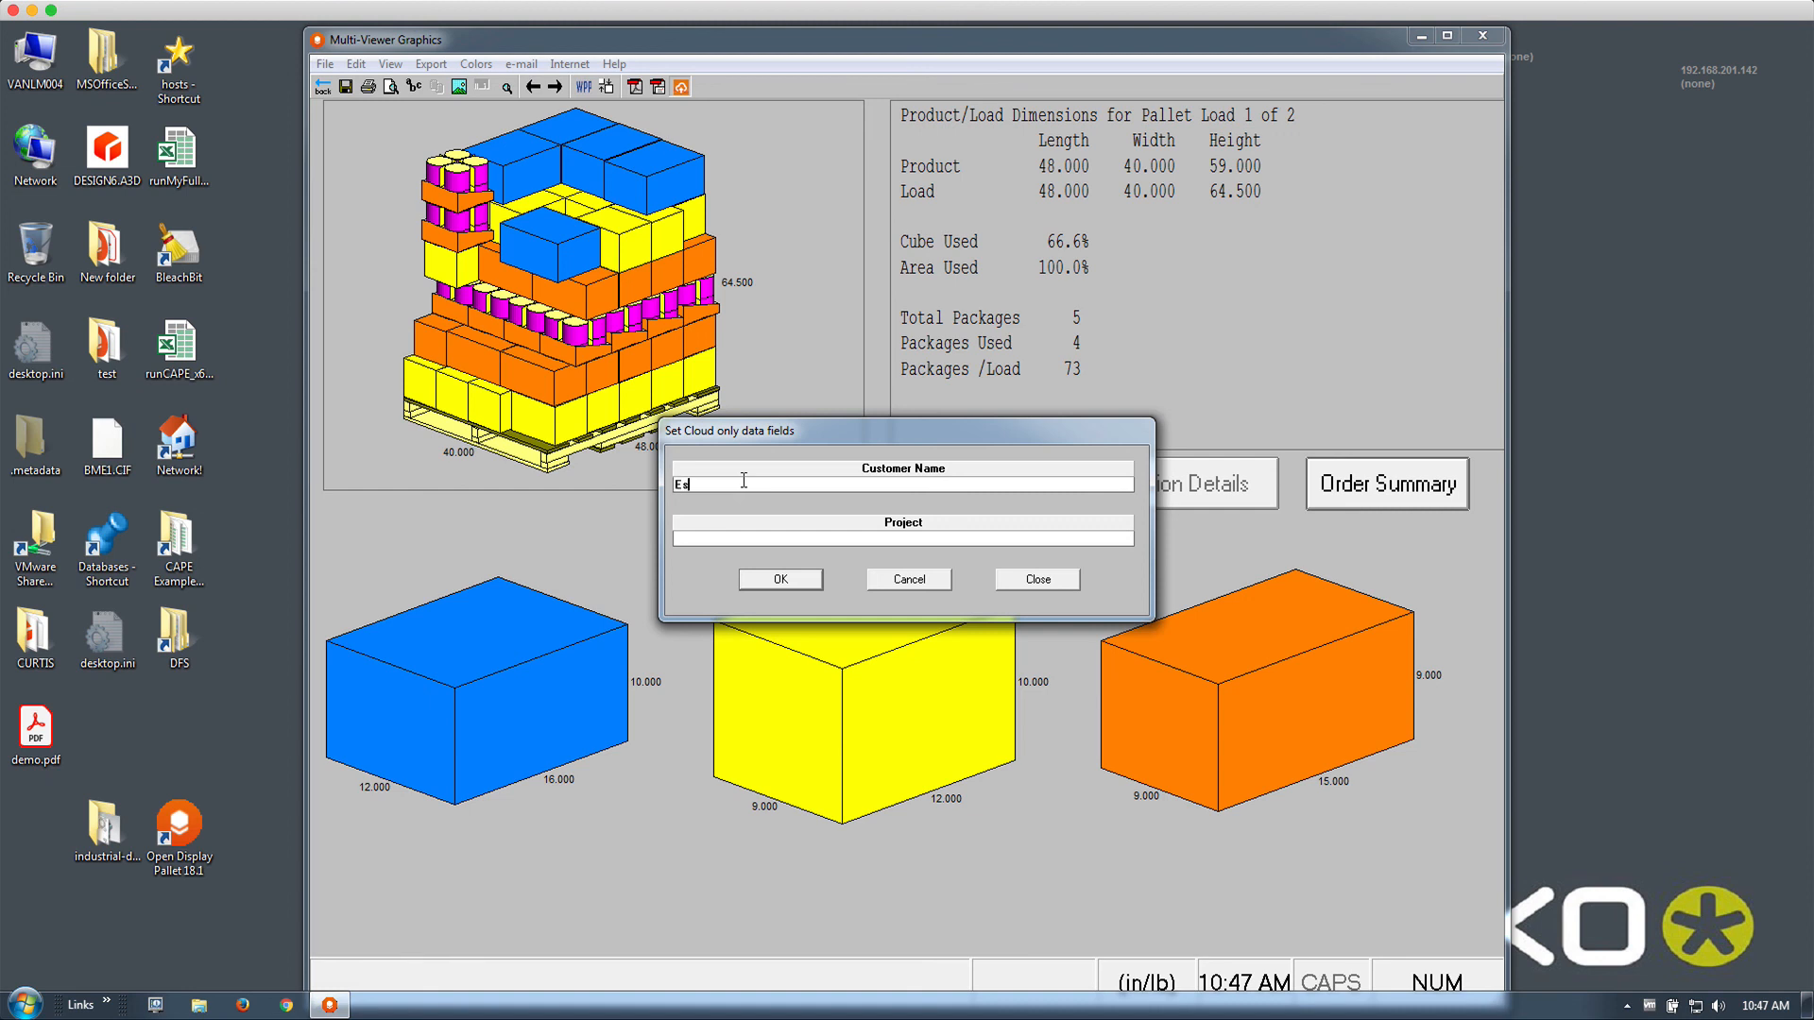
type("ko")
key("Tab")
type("BME")
left_click(770, 576)
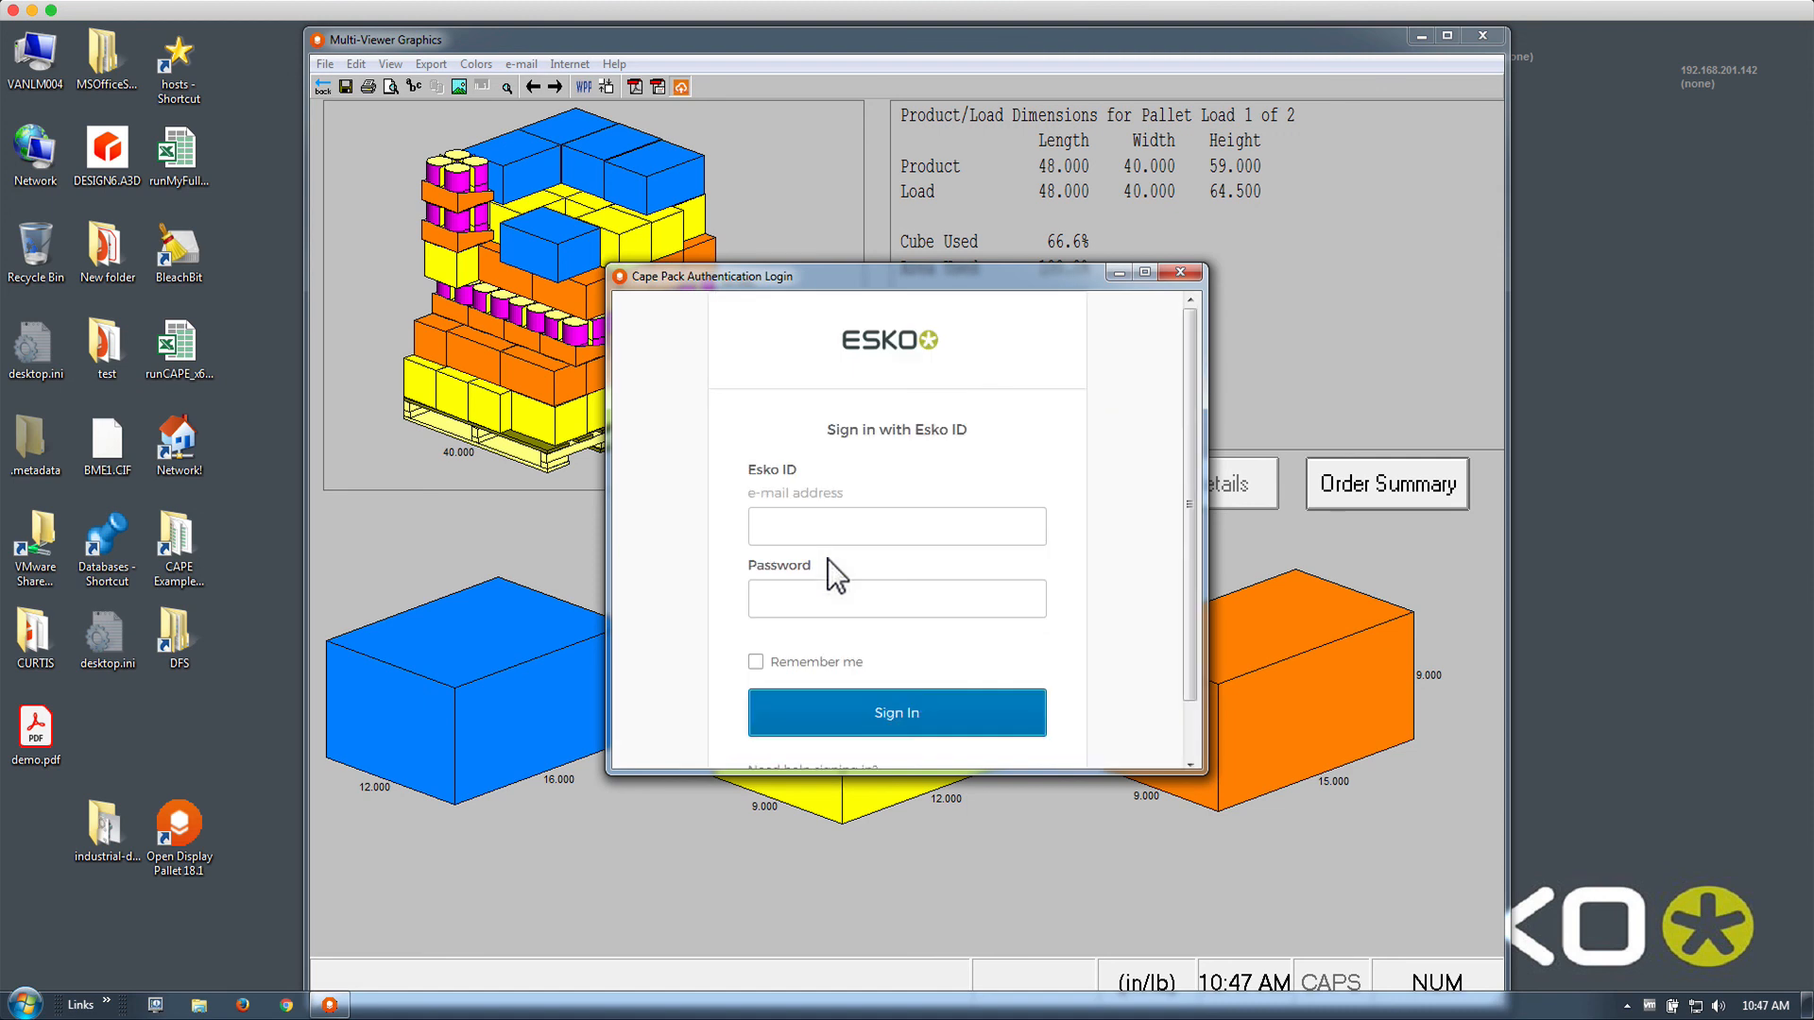
Sign in with the Esko ID e-mail and password, then choose to view it online
left_click(830, 535)
type("b")
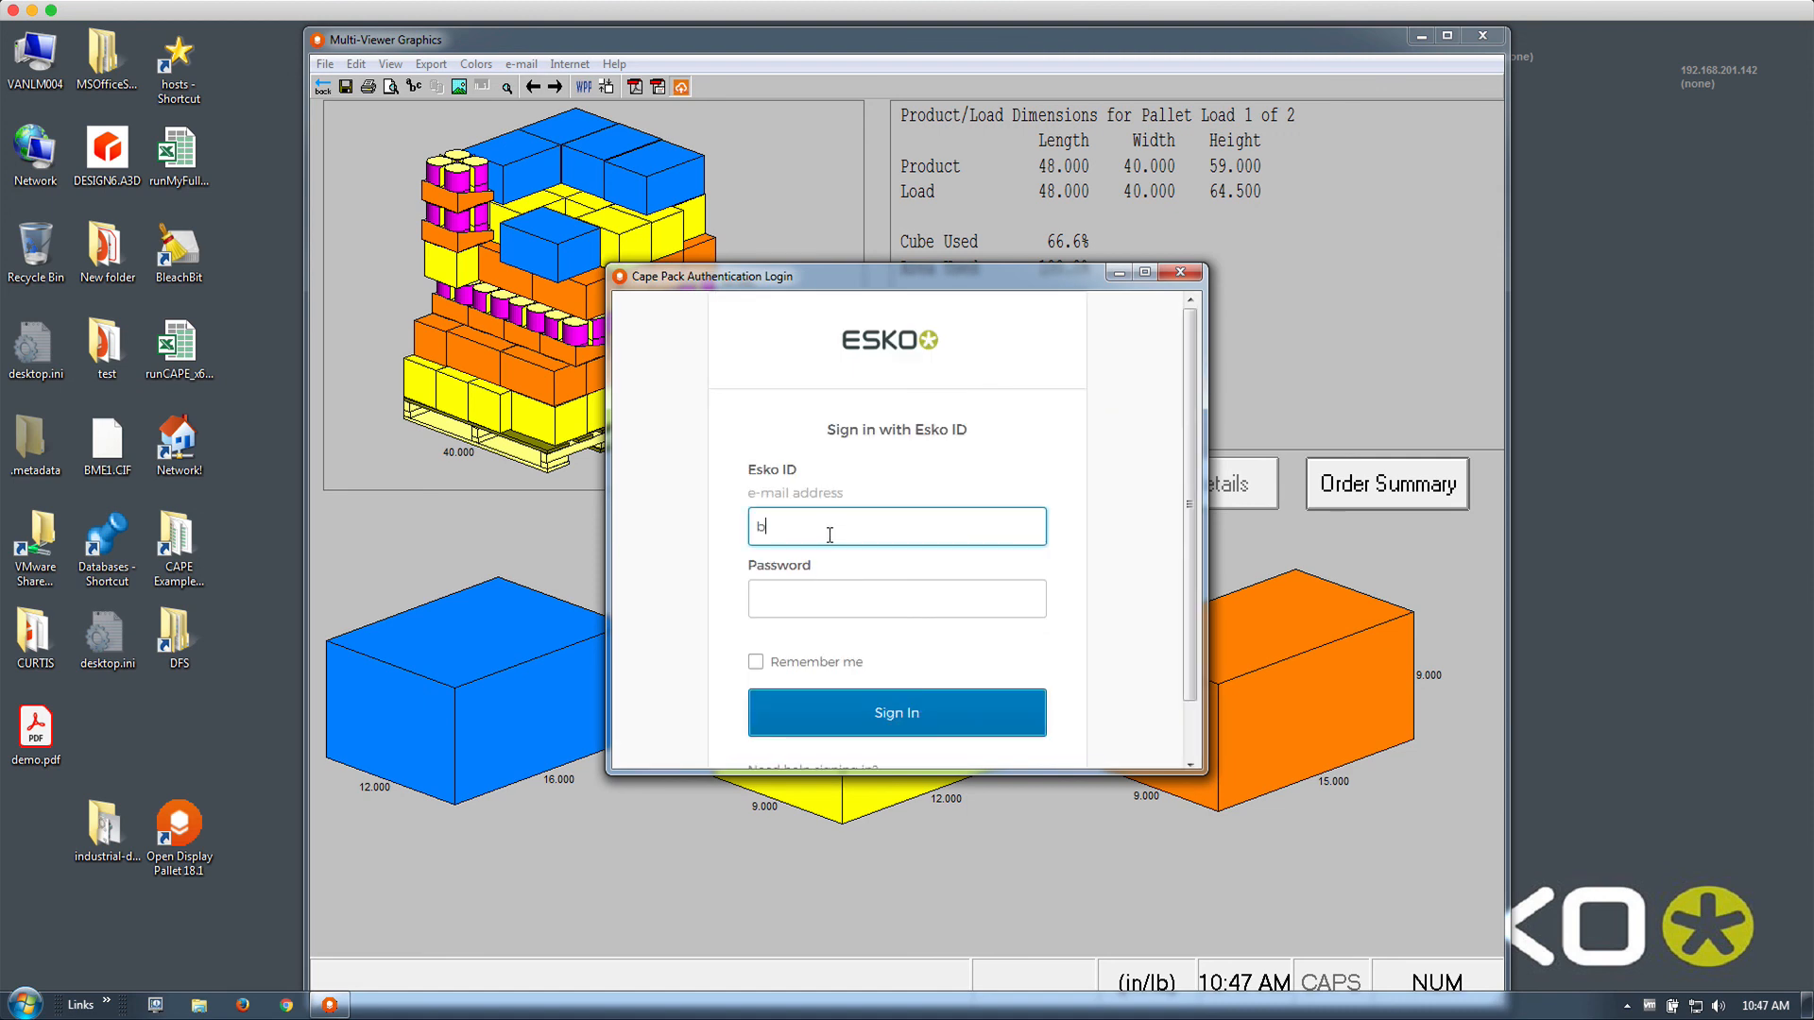
key("Tab")
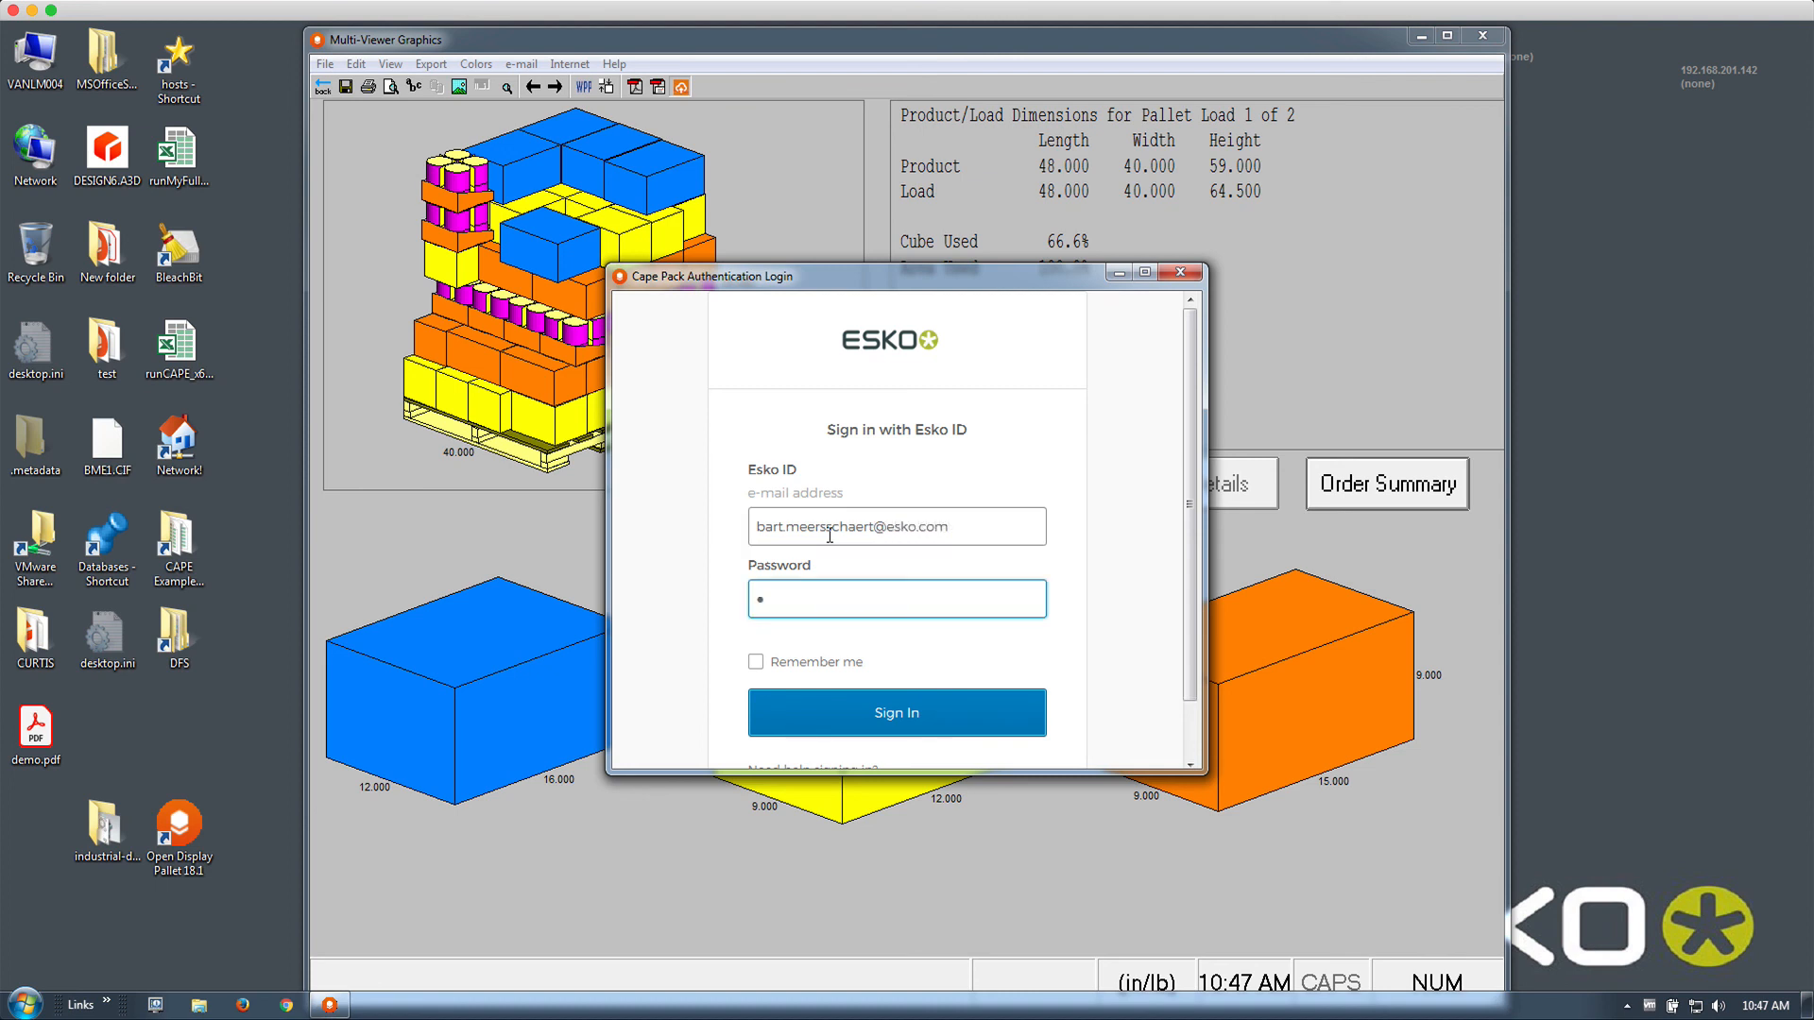
type("•••••")
key("Return")
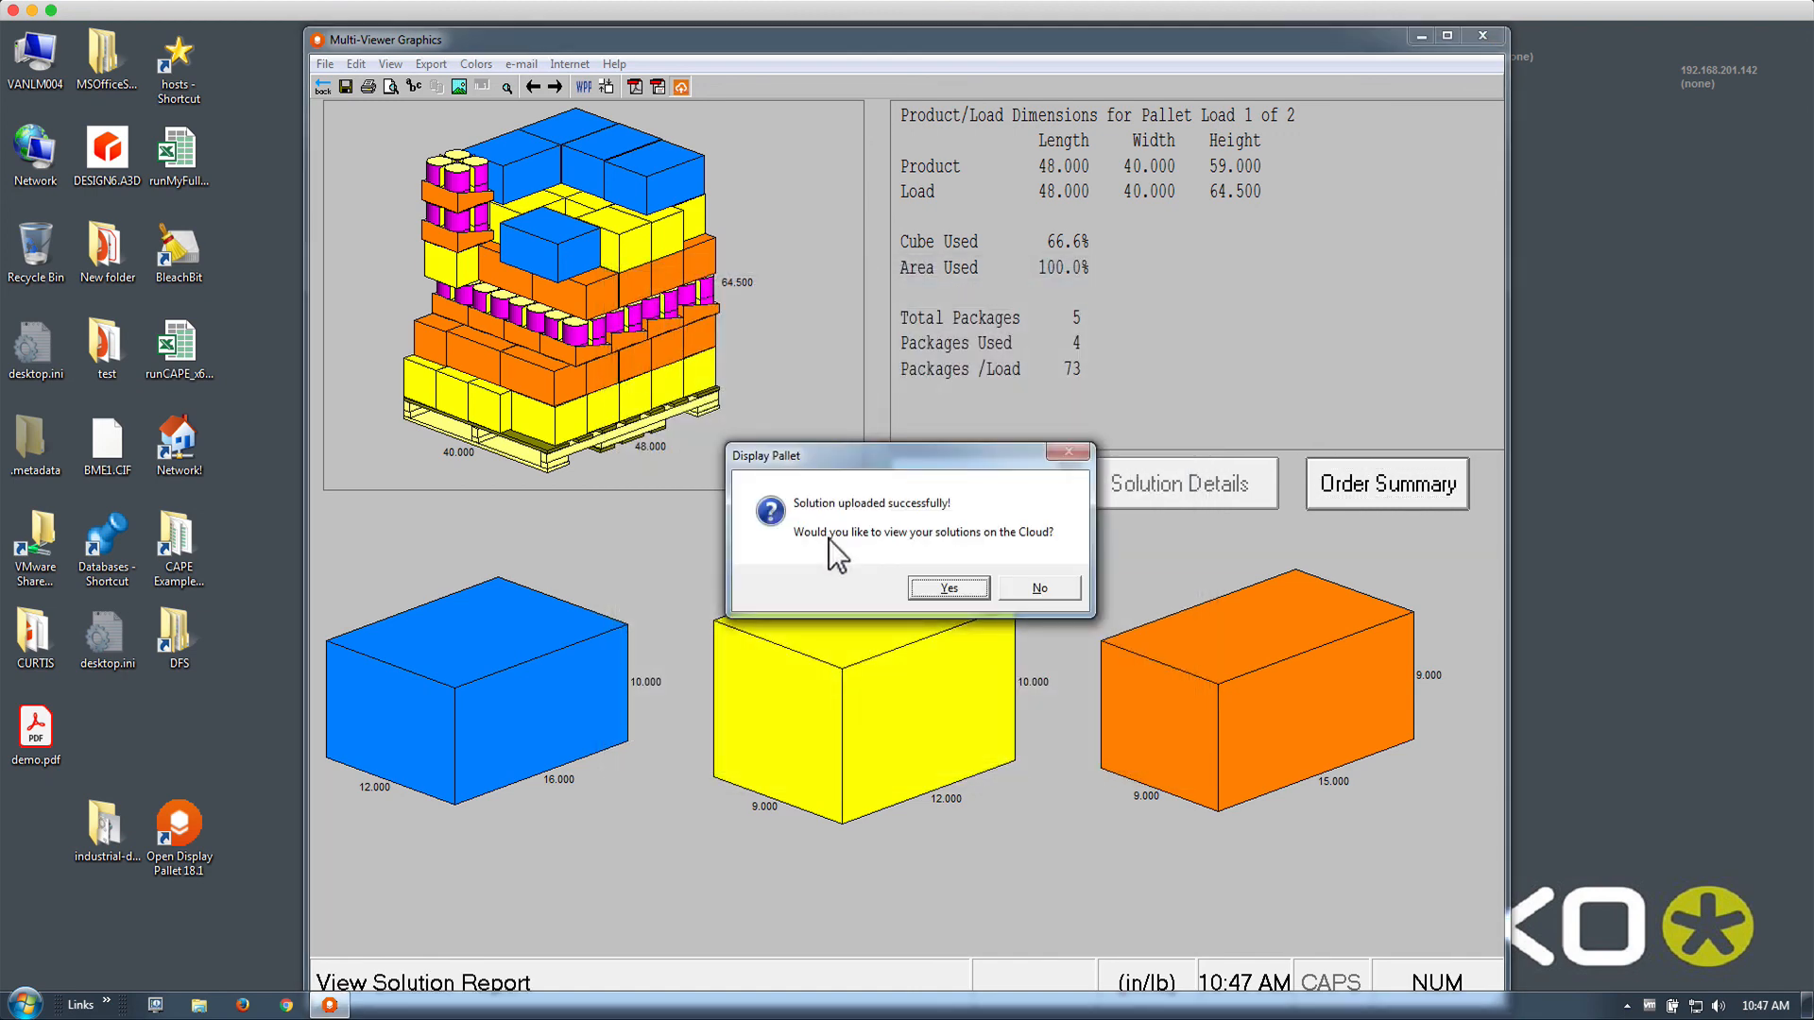
left_click(918, 587)
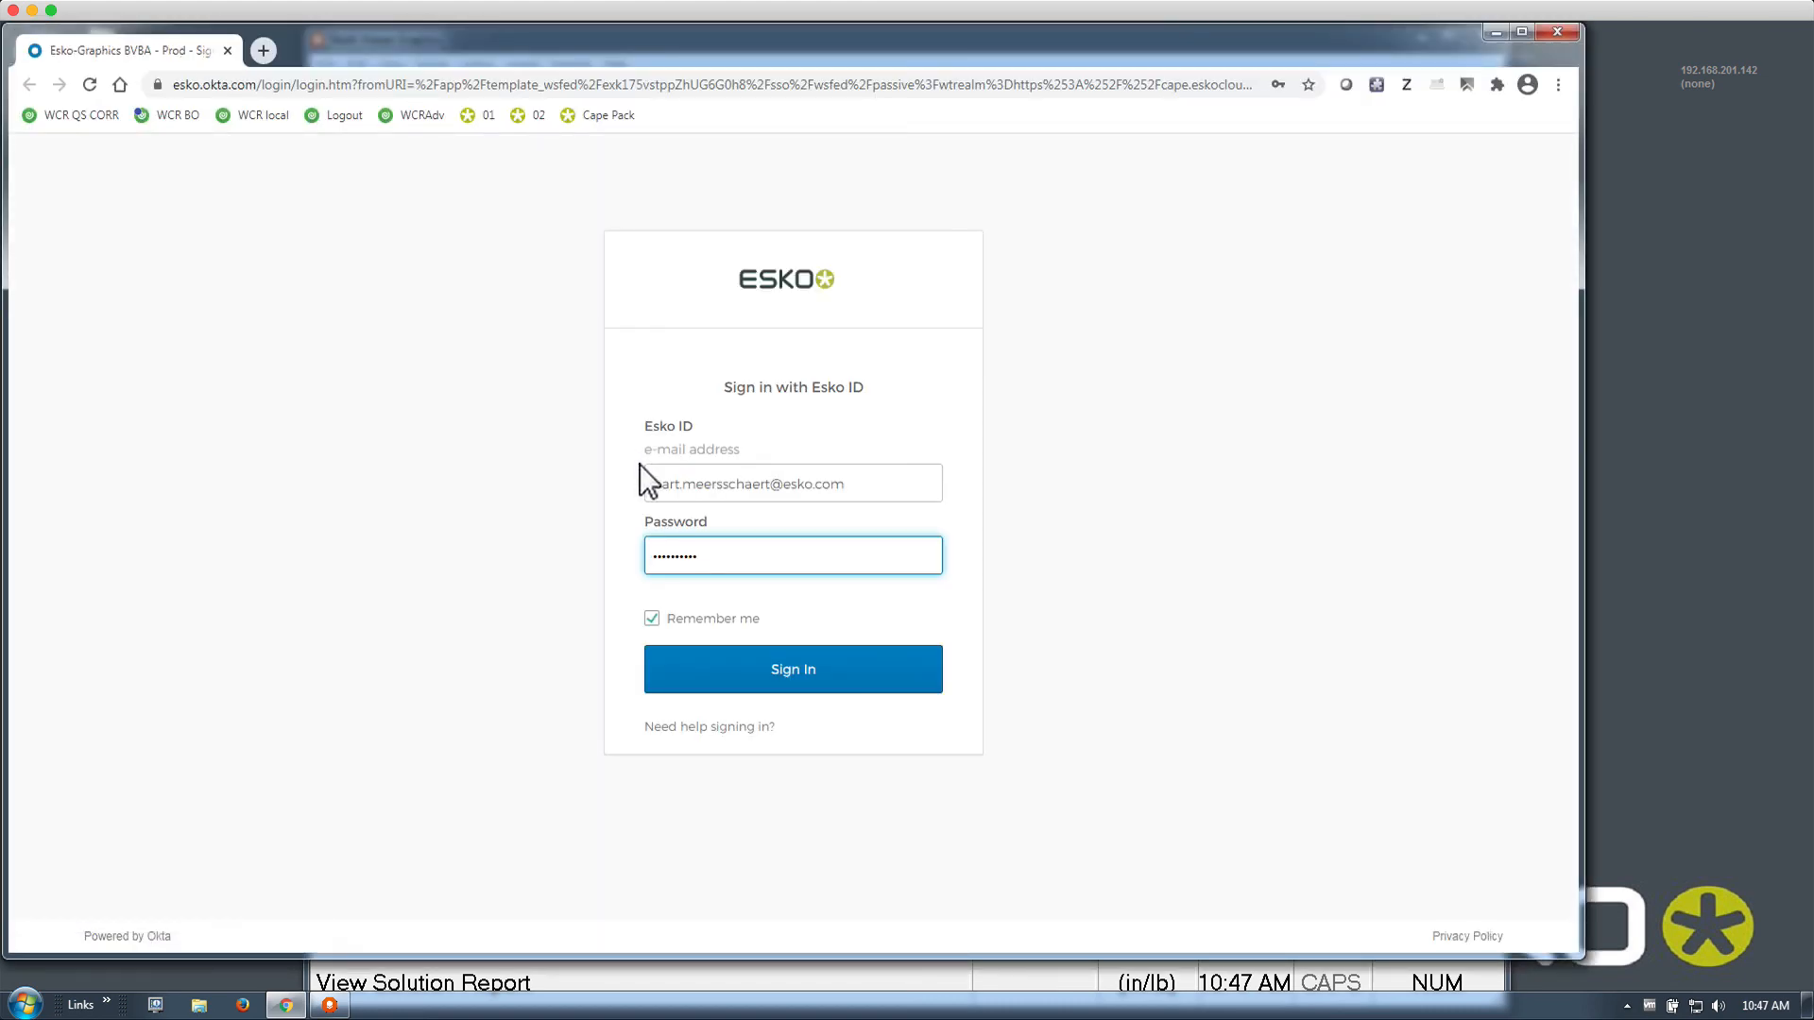
Sign in to the cloud site and browse to the mixed-size solutions list
left_click(699, 665)
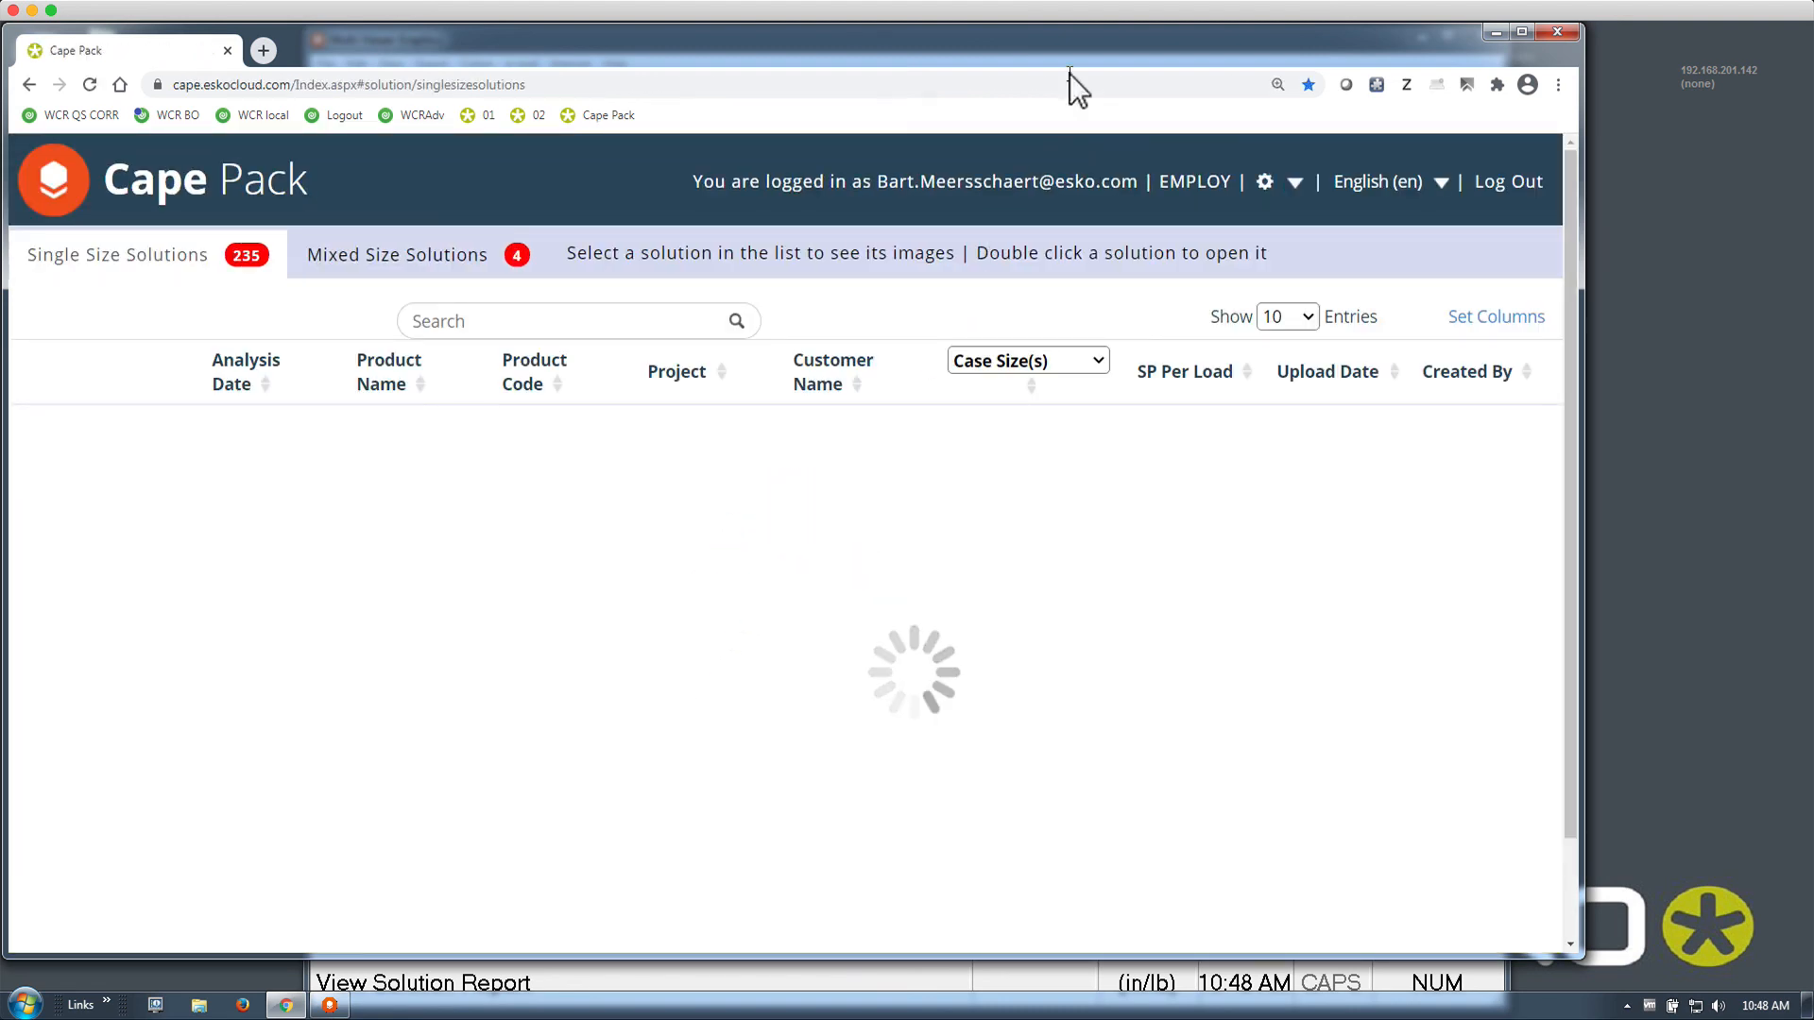
left_click(491, 449)
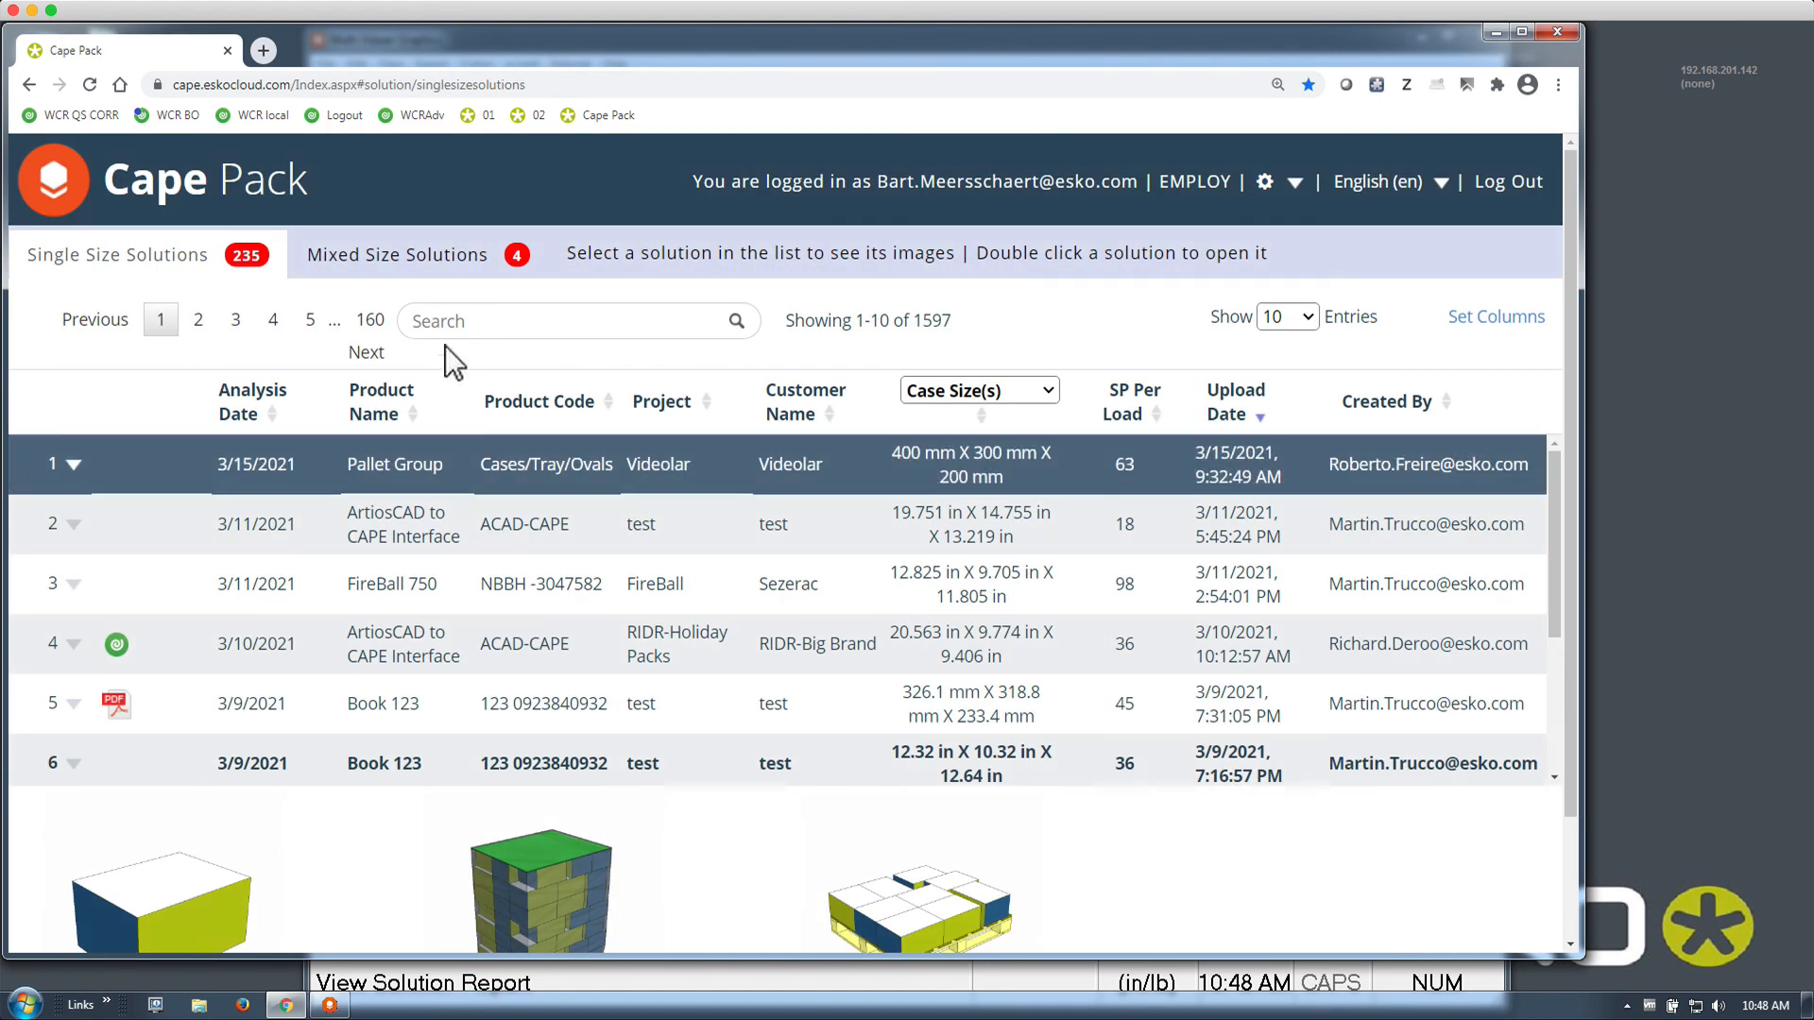
left_click(391, 266)
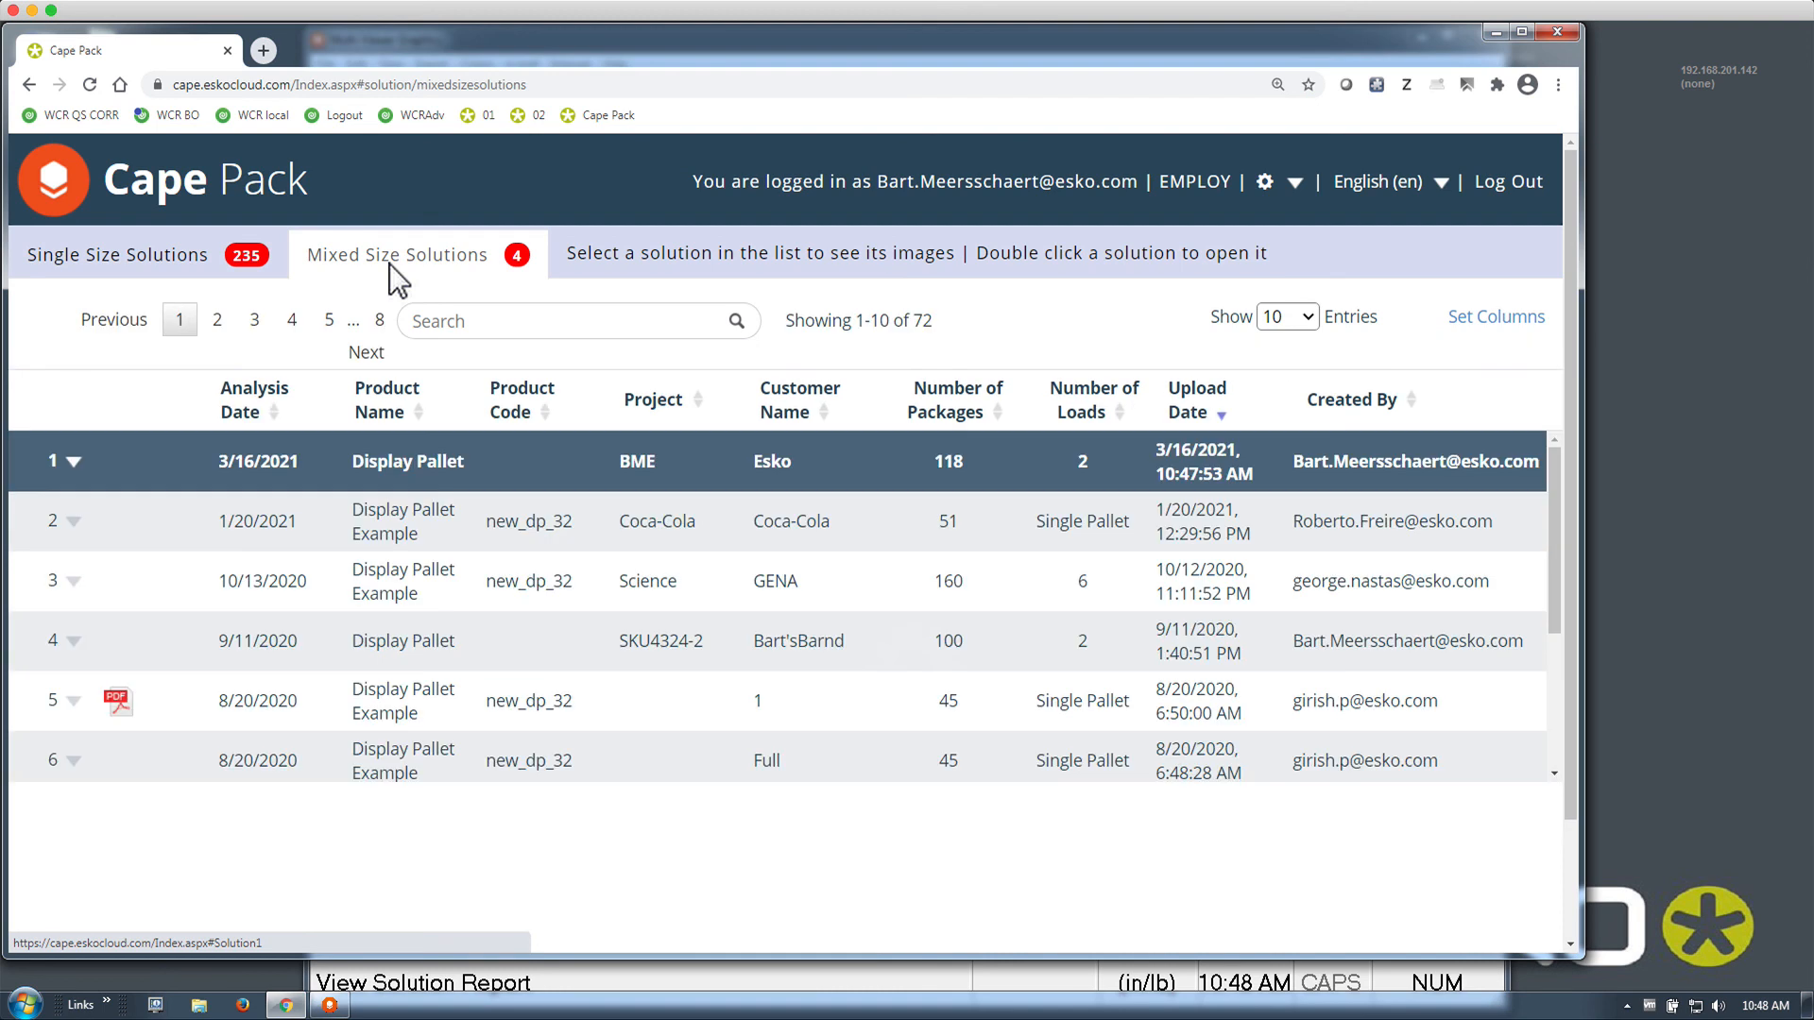
left_click(344, 467)
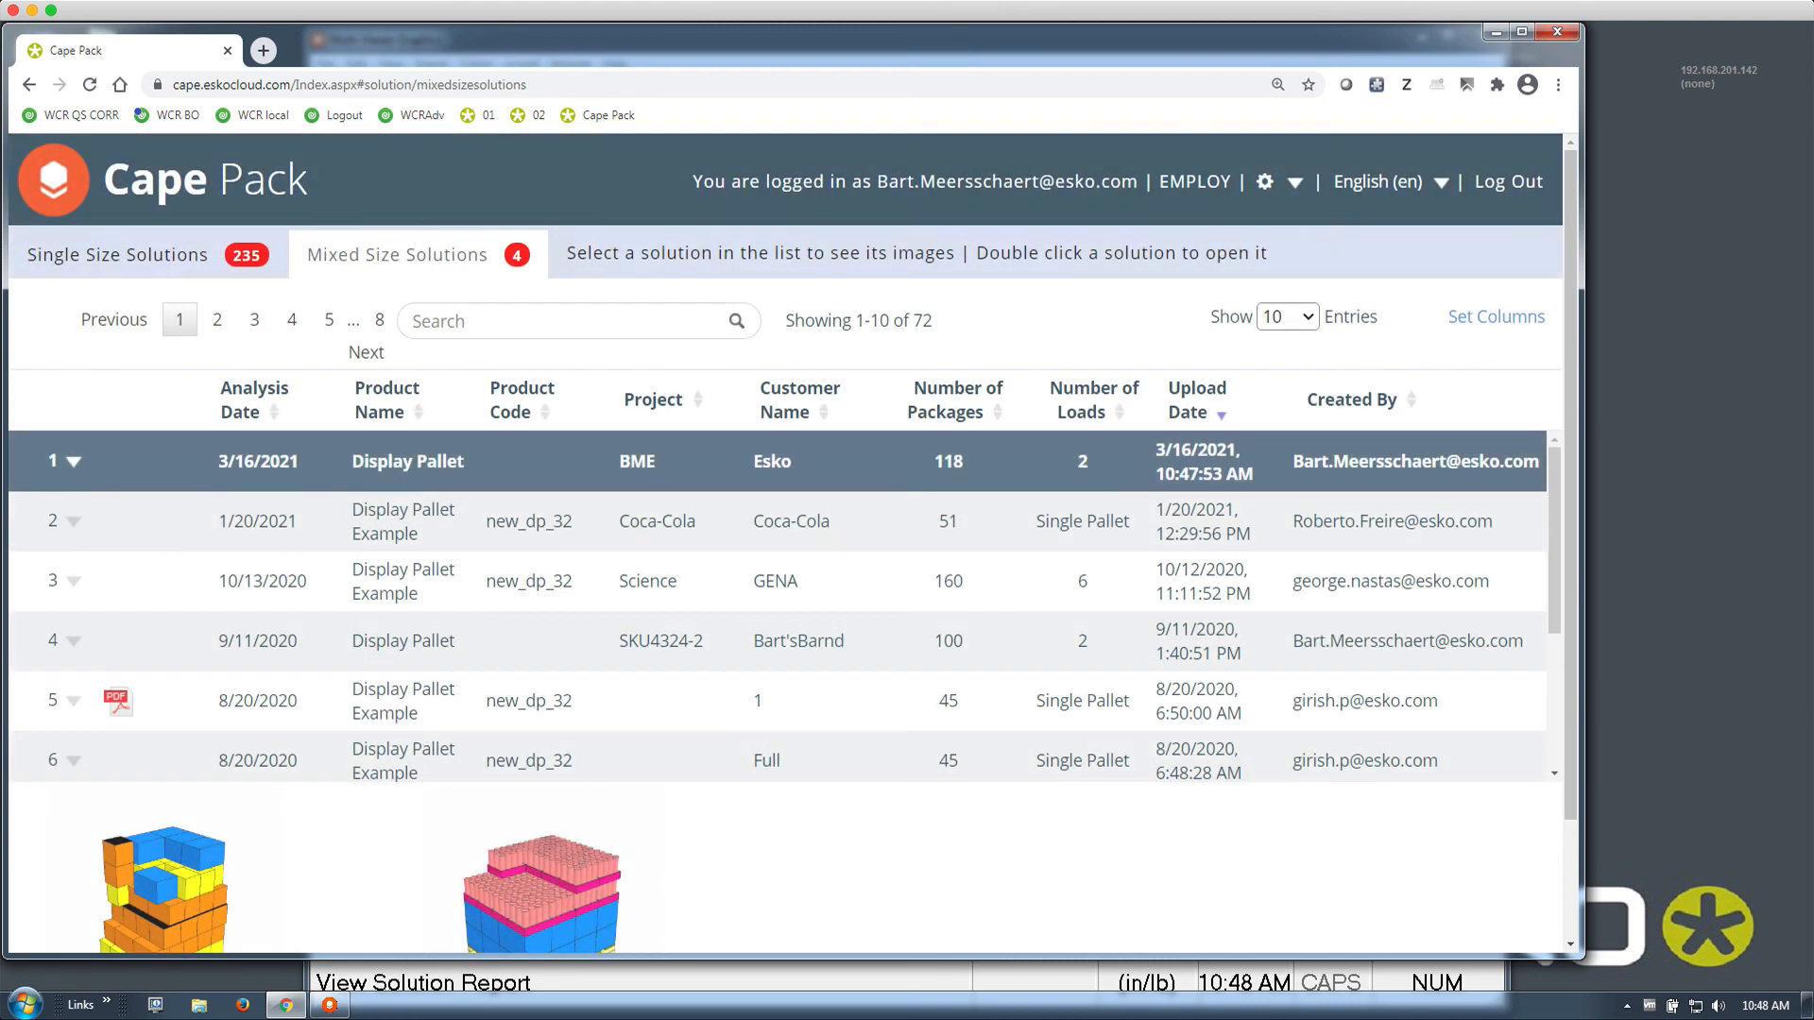
Inspect the Display Pallet Example report (84.0% cube, 51 per load), then go back
scroll(631, 482, "down", 3)
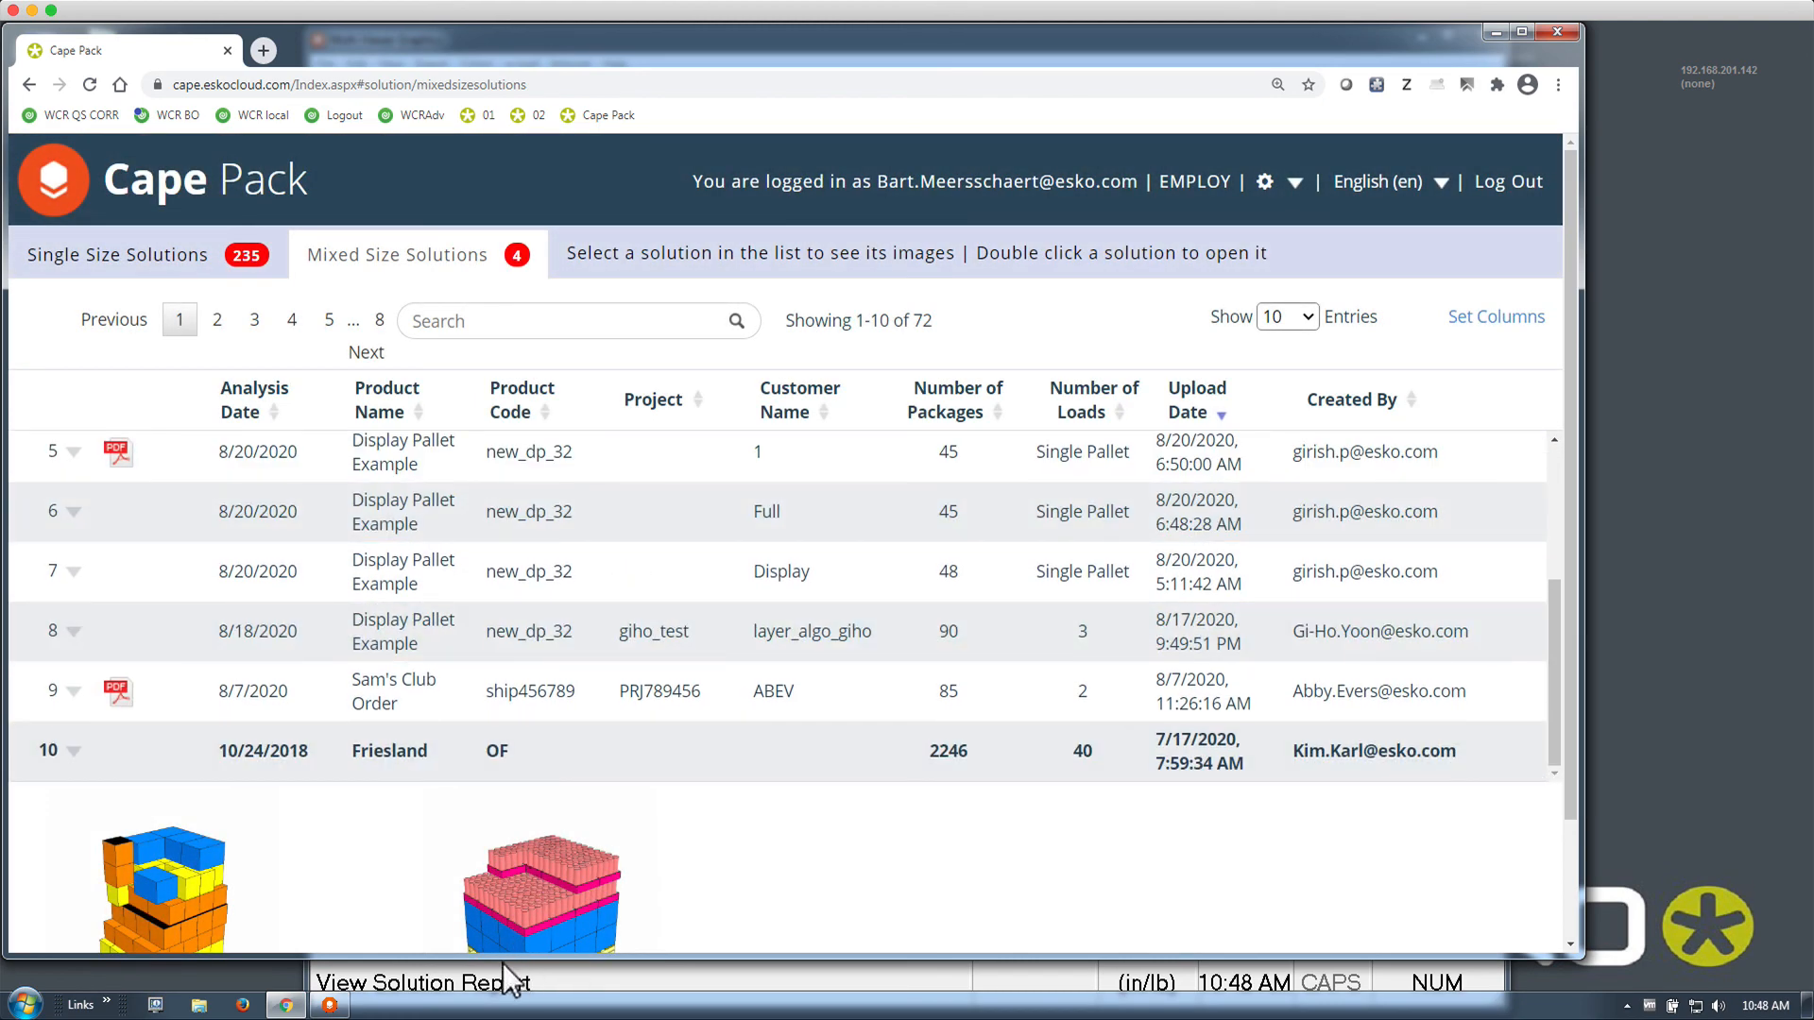
scroll(475, 701, "up", 3)
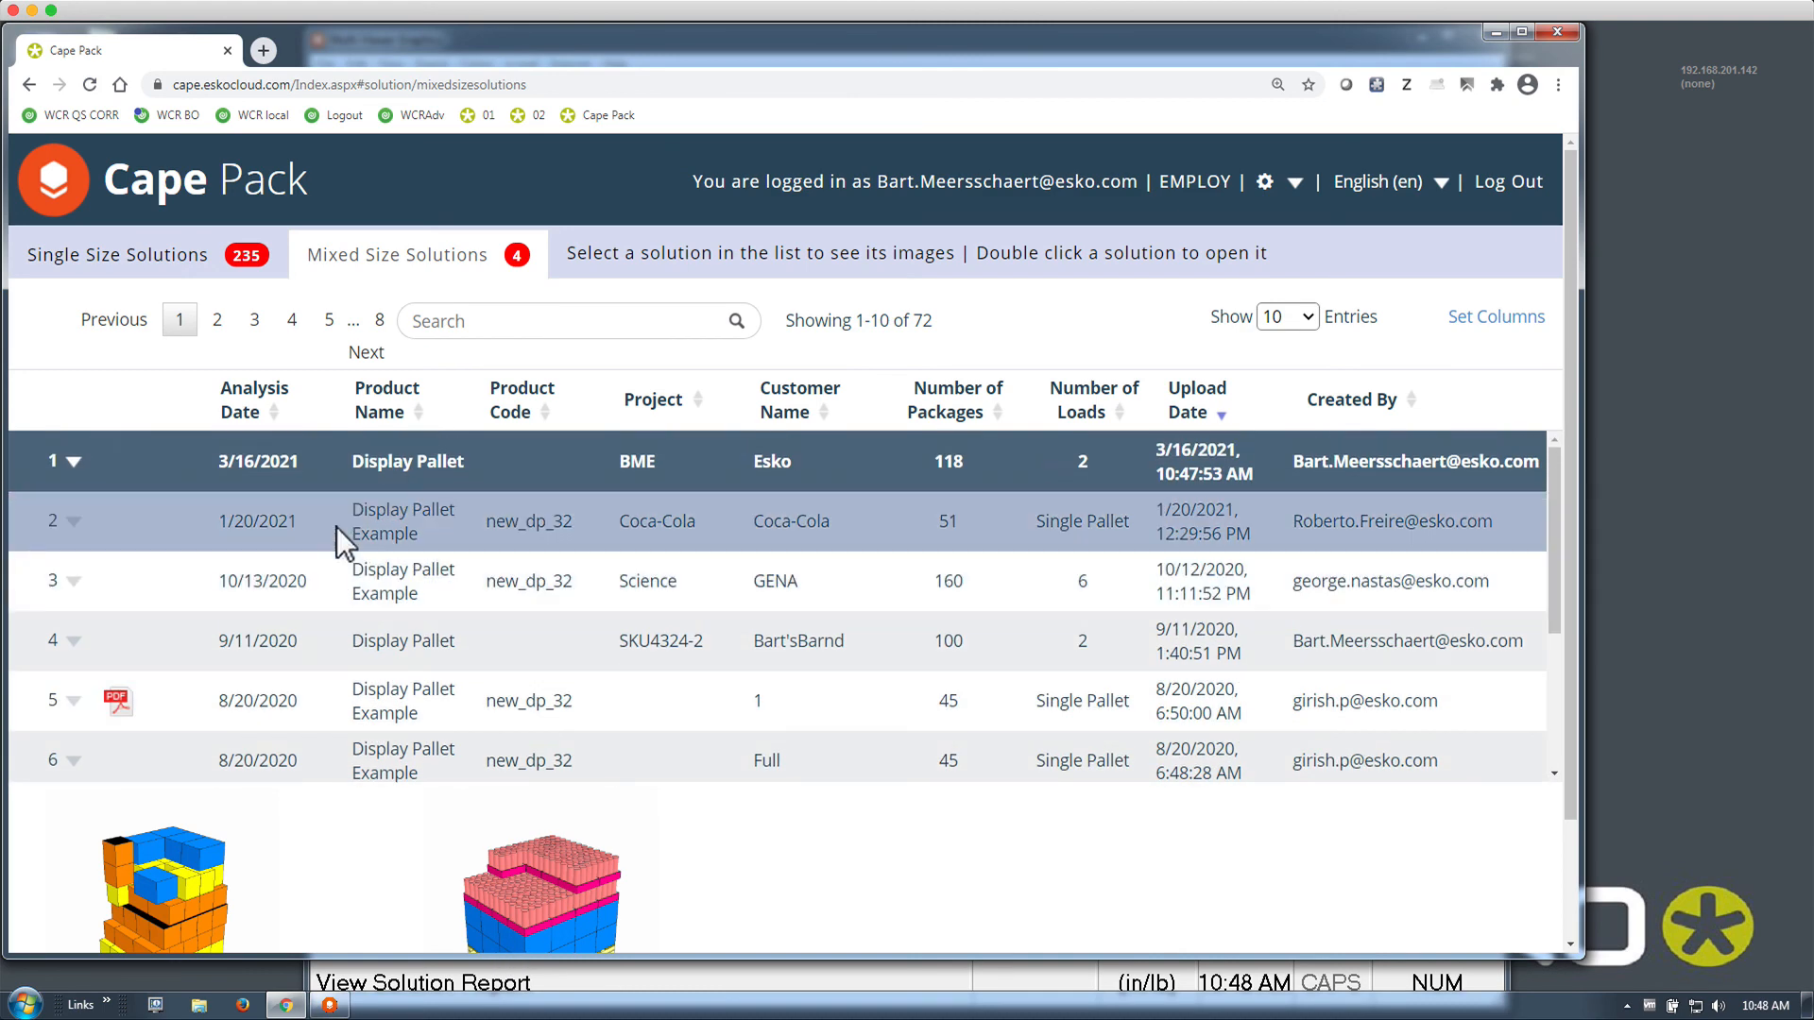
double_click(336, 525)
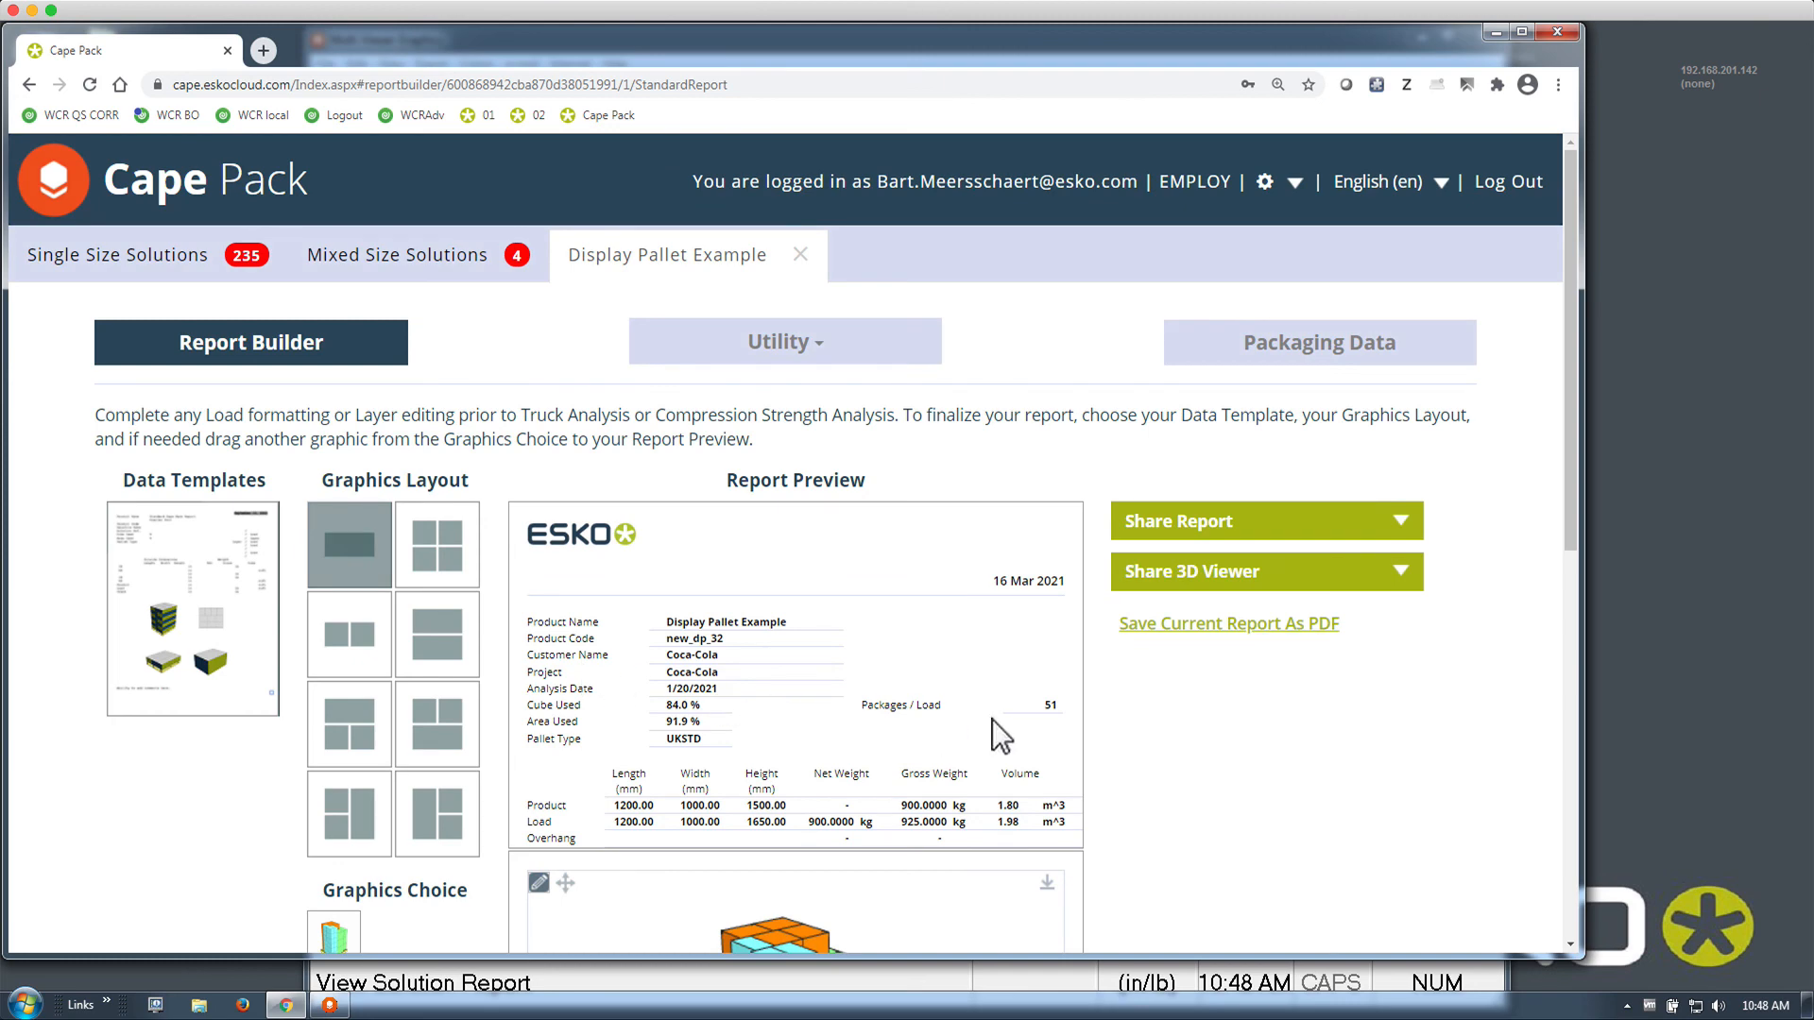
scroll(1013, 722, "down", 3)
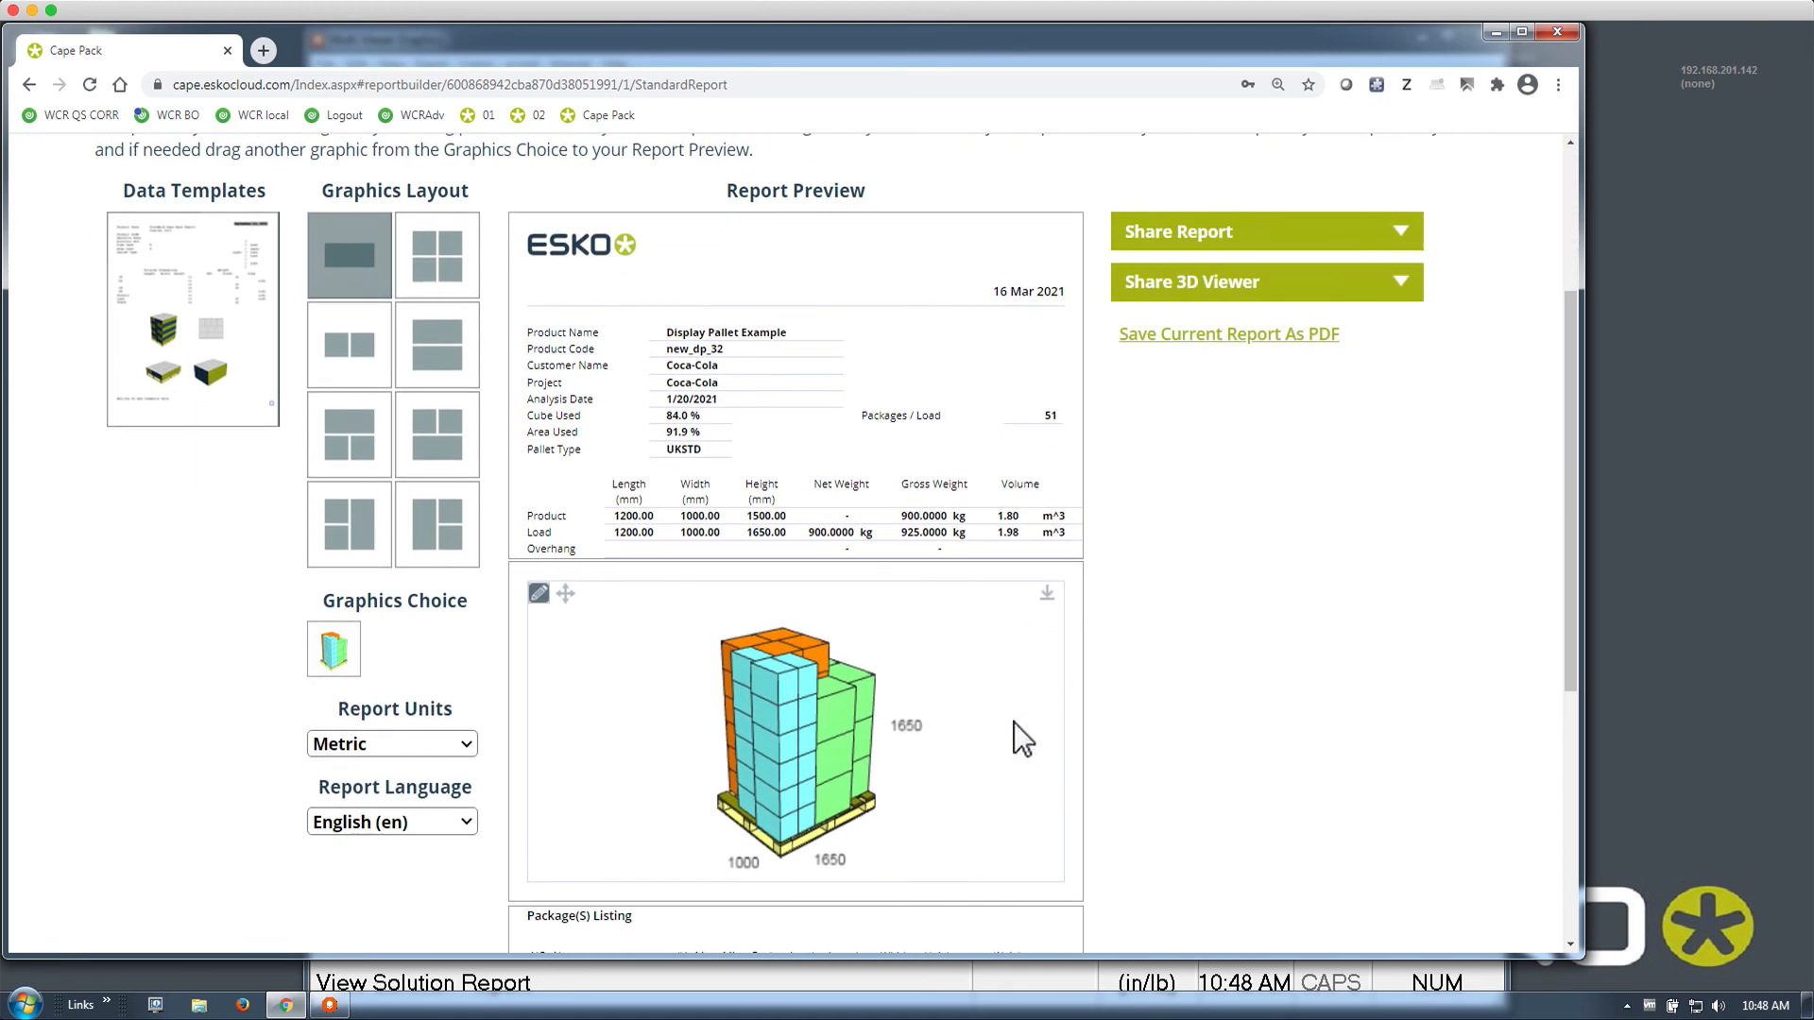
scroll(1013, 722, "up", 3)
scroll(1012, 722, "up", 4)
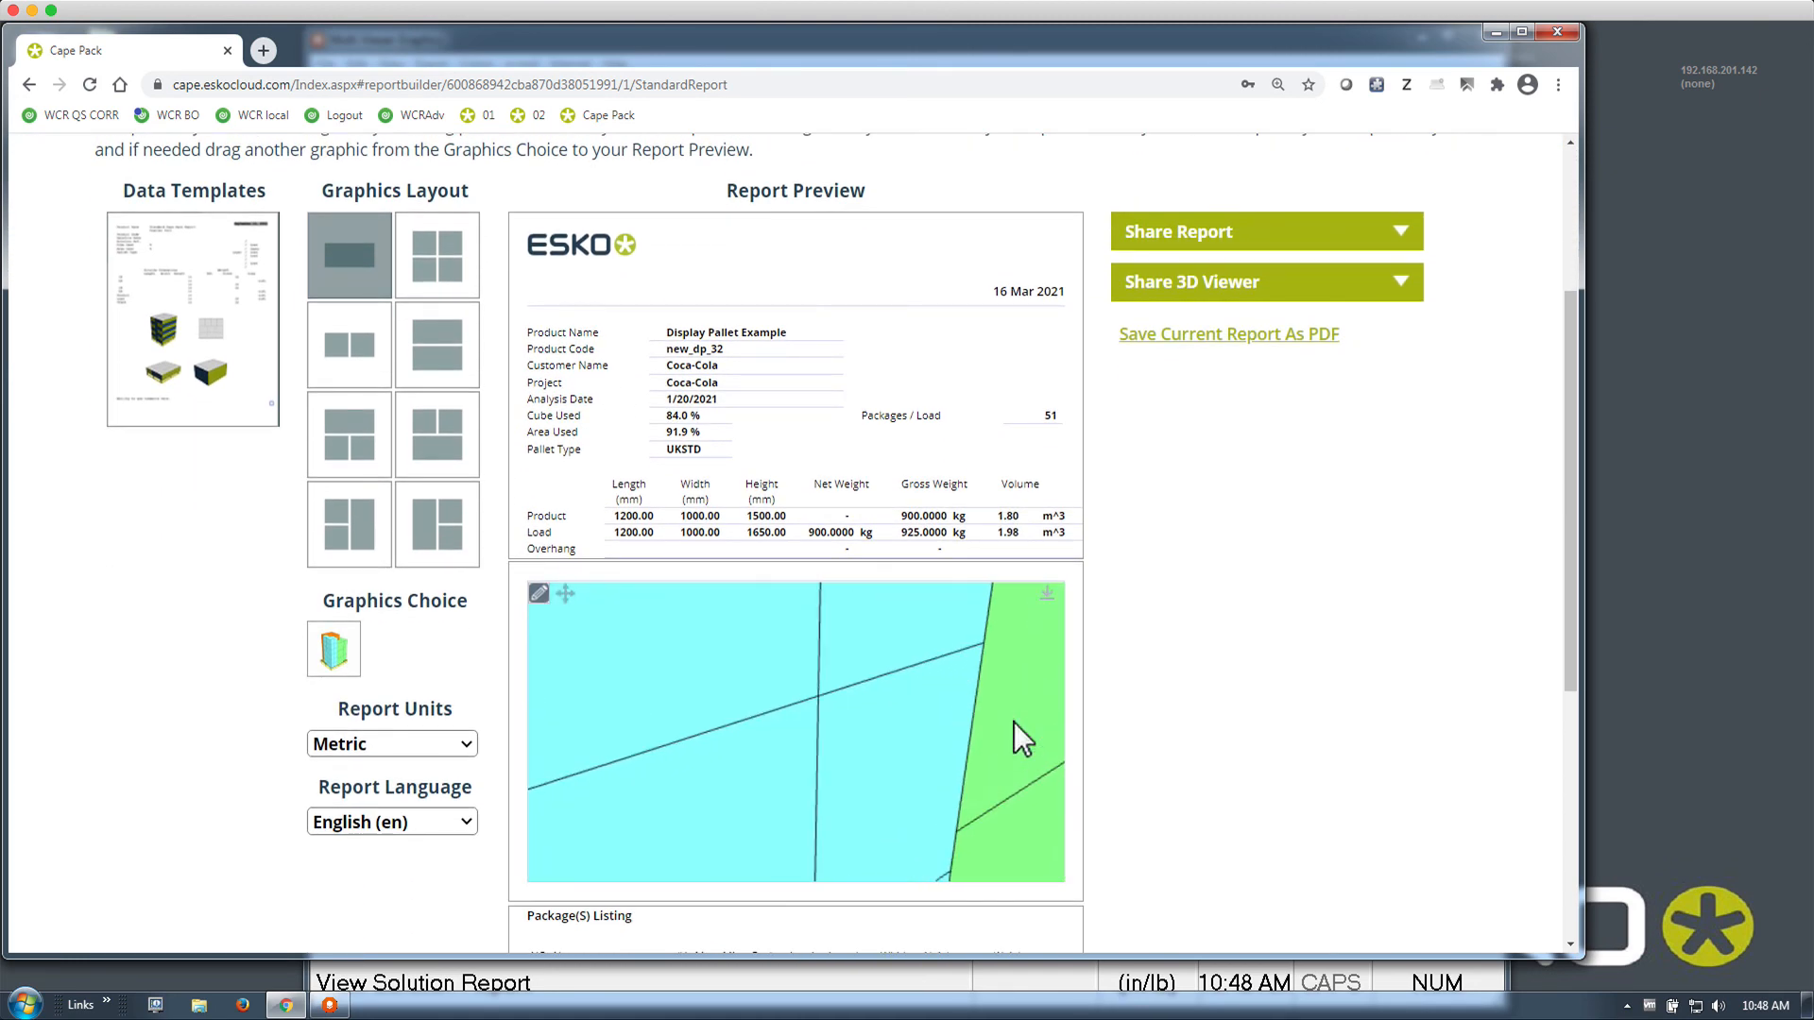
scroll(1013, 722, "down", 5)
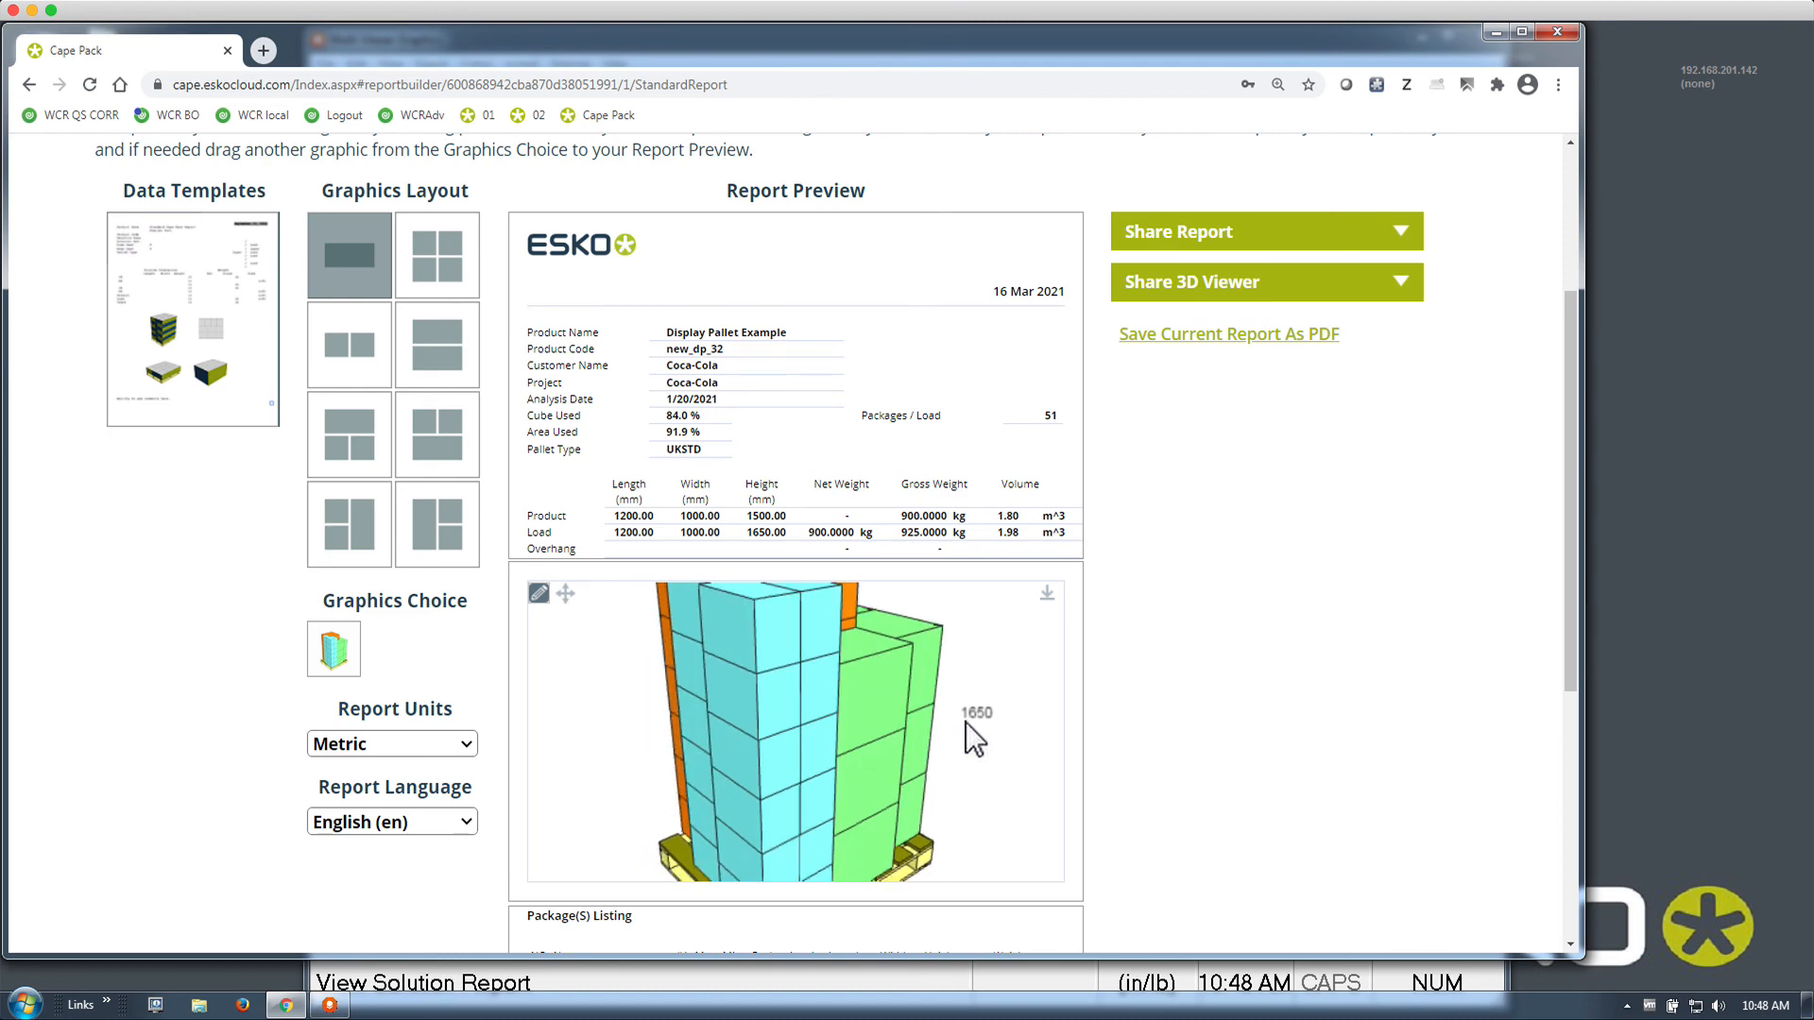
left_click(29, 85)
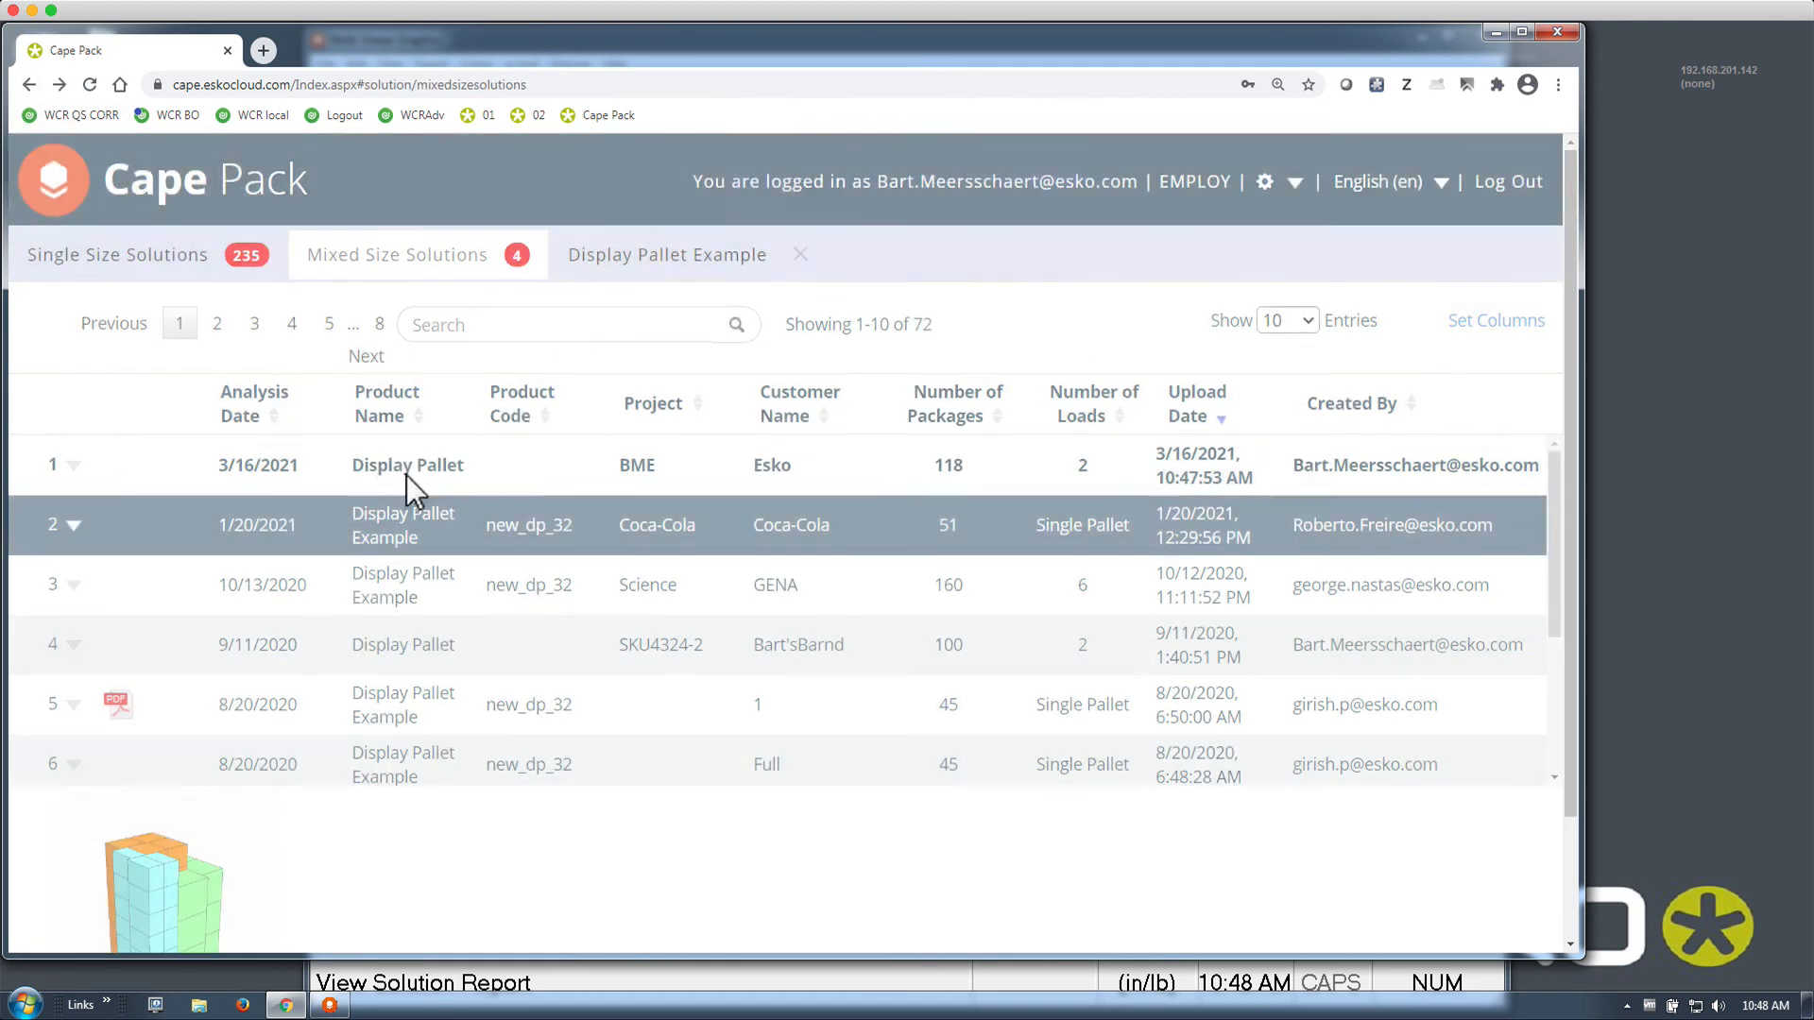
Review the uploaded Display Pallet report (66.6% cube, 73 per load) and rotate its 3D pallet
left_click(414, 468)
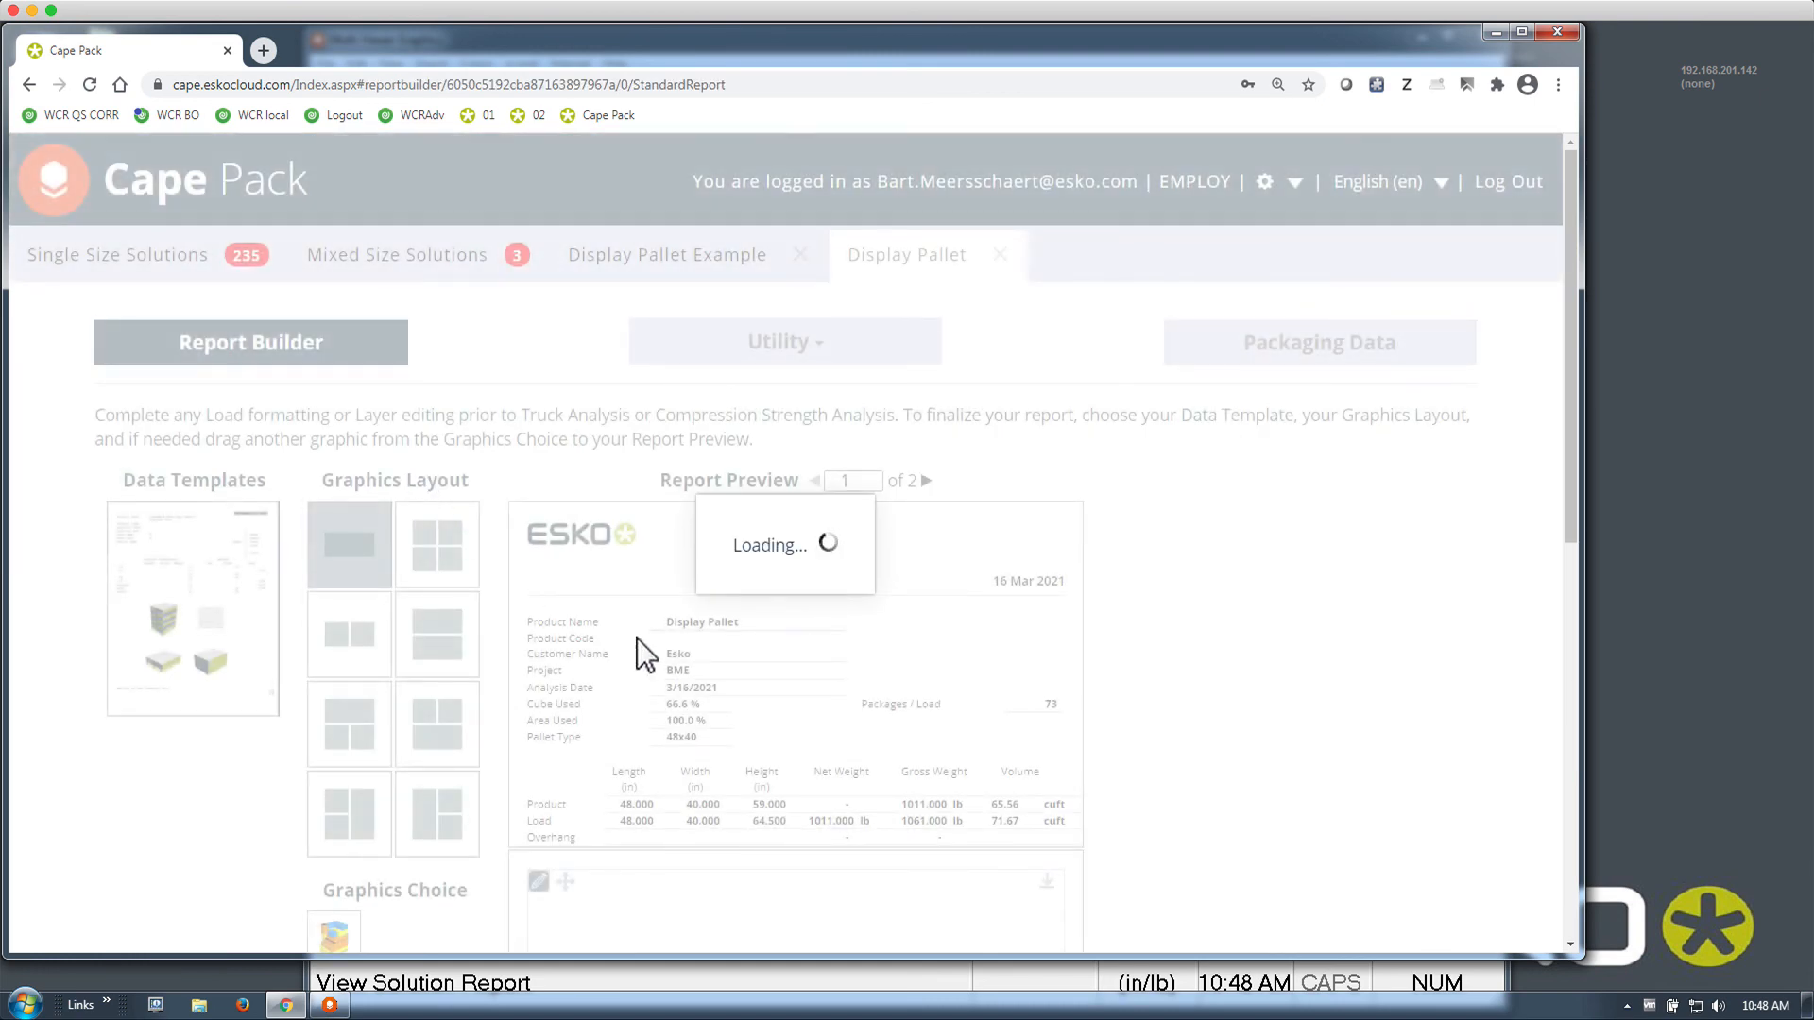
scroll(1092, 713, "down", 8)
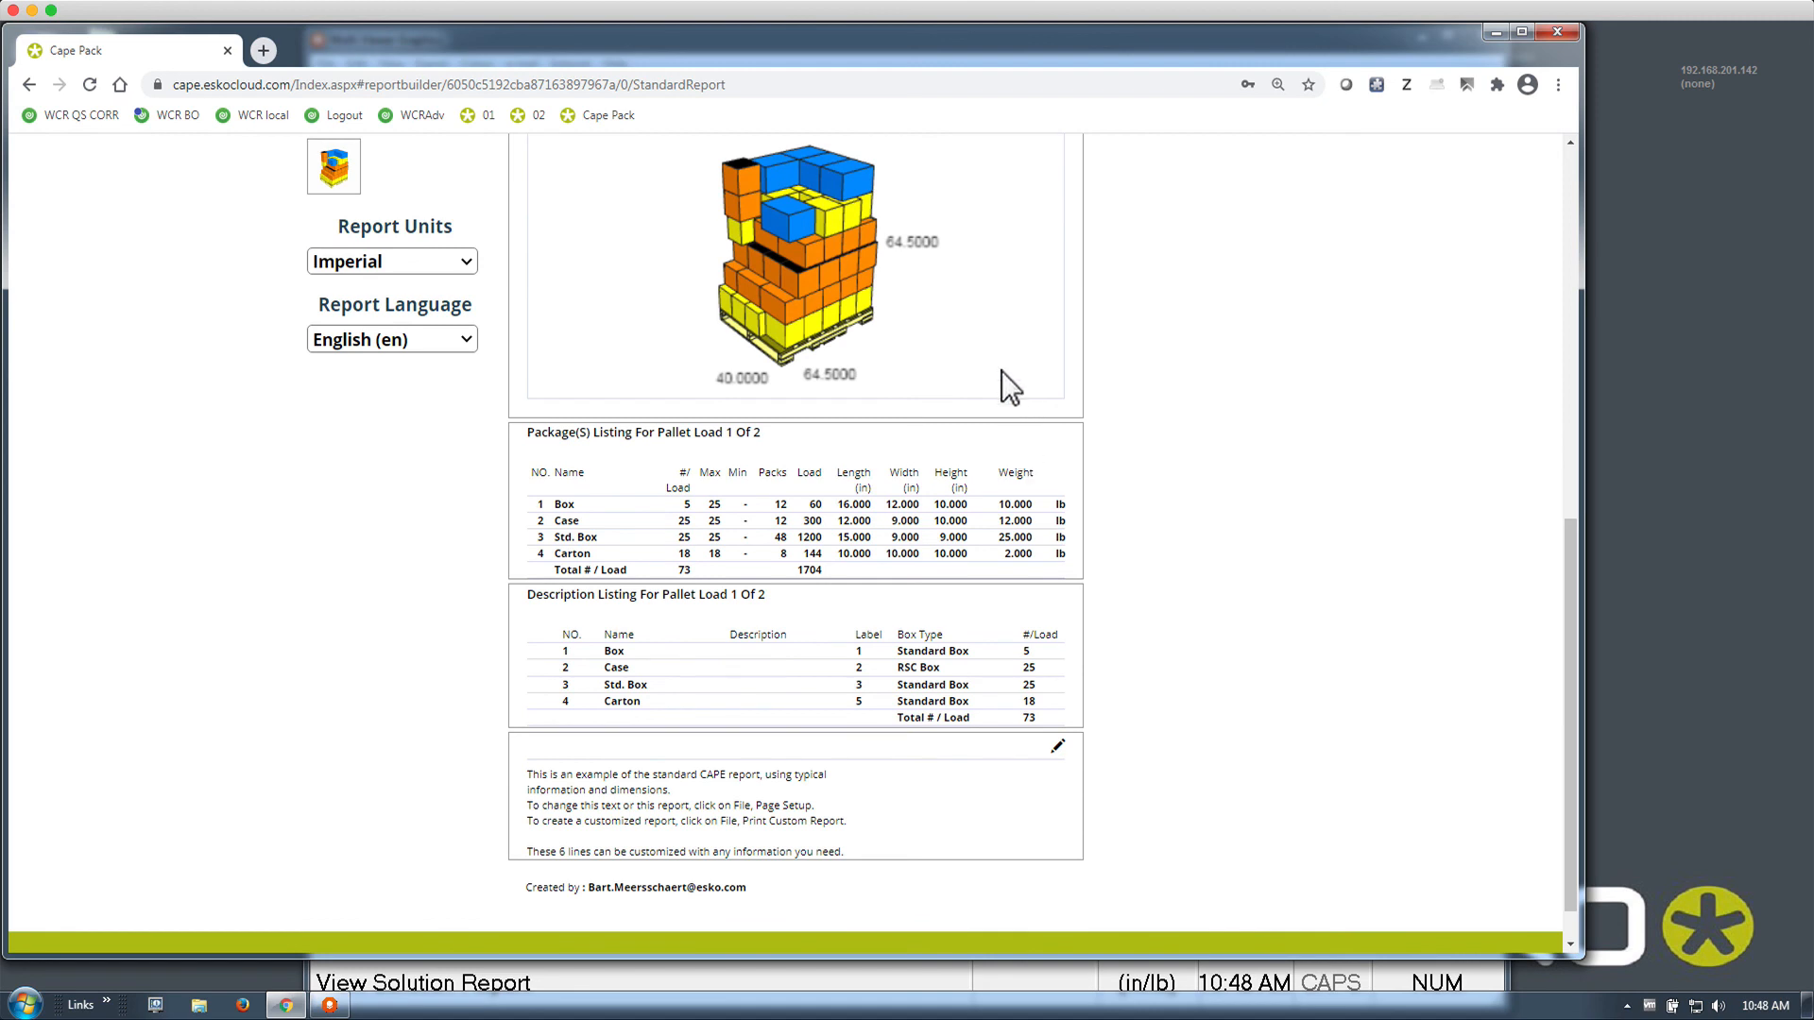
scroll(1002, 371, "up", 4)
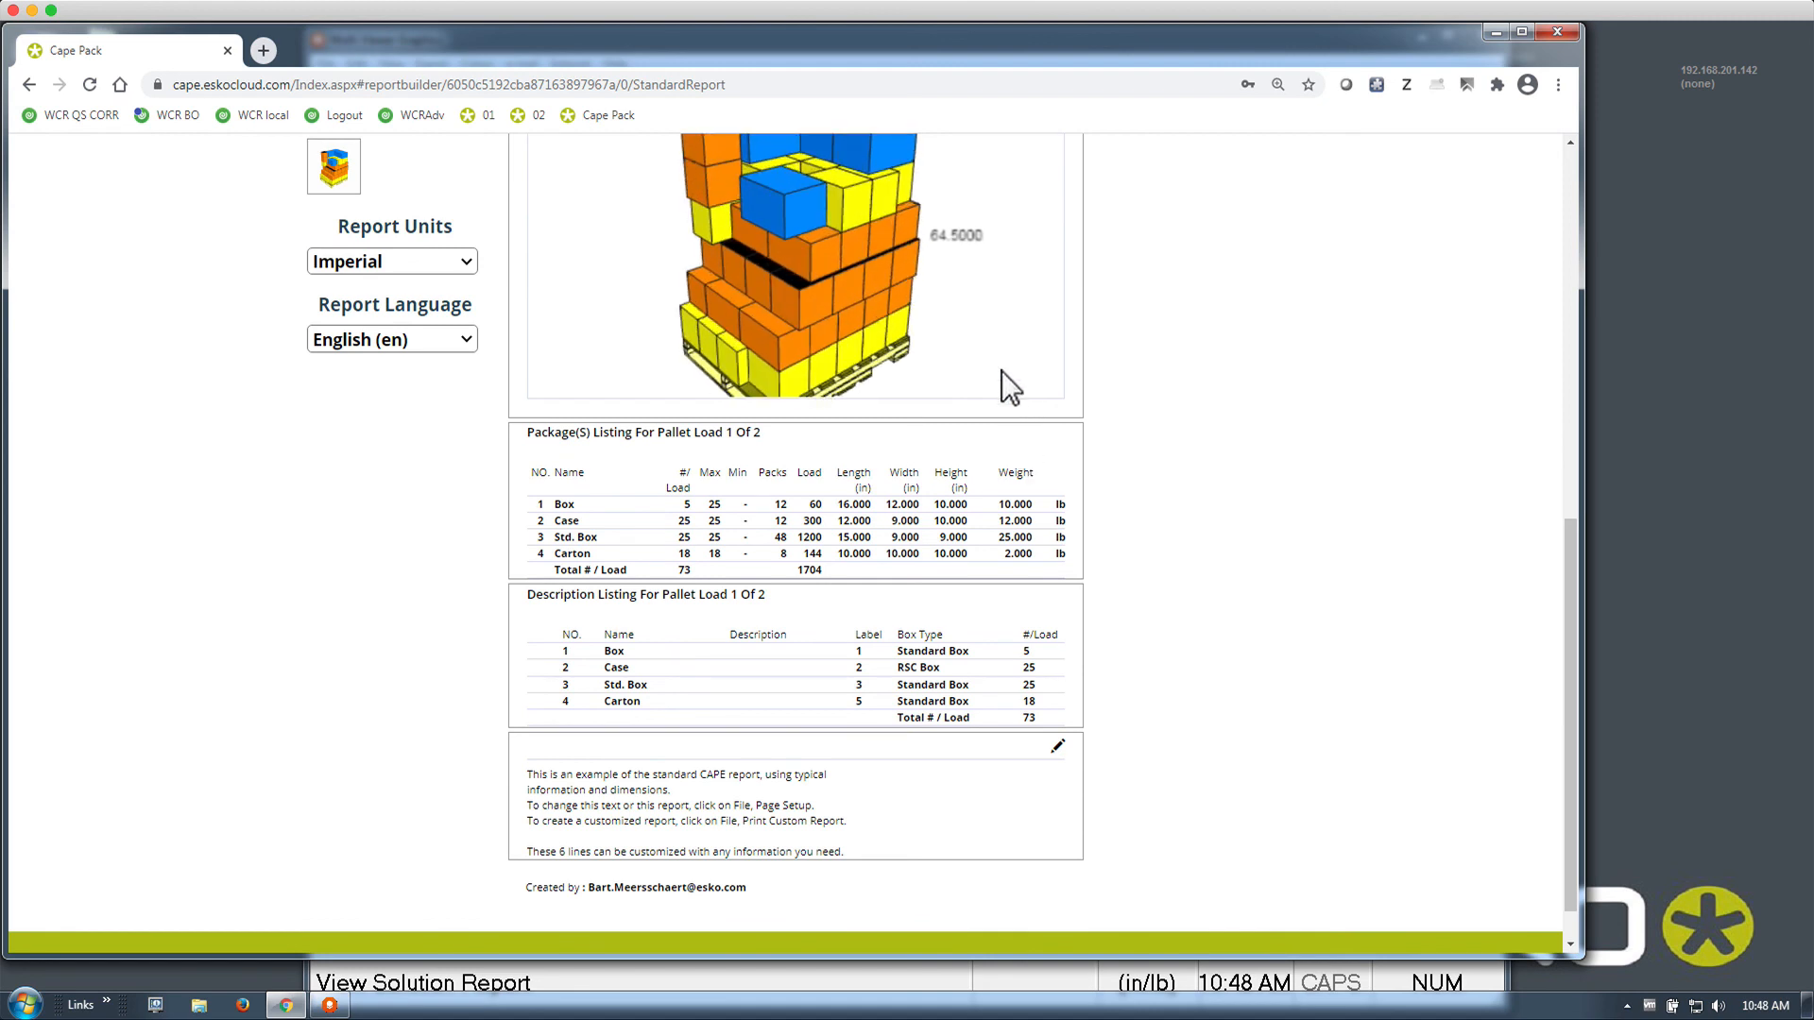
left_click_drag(980, 344, 928, 360)
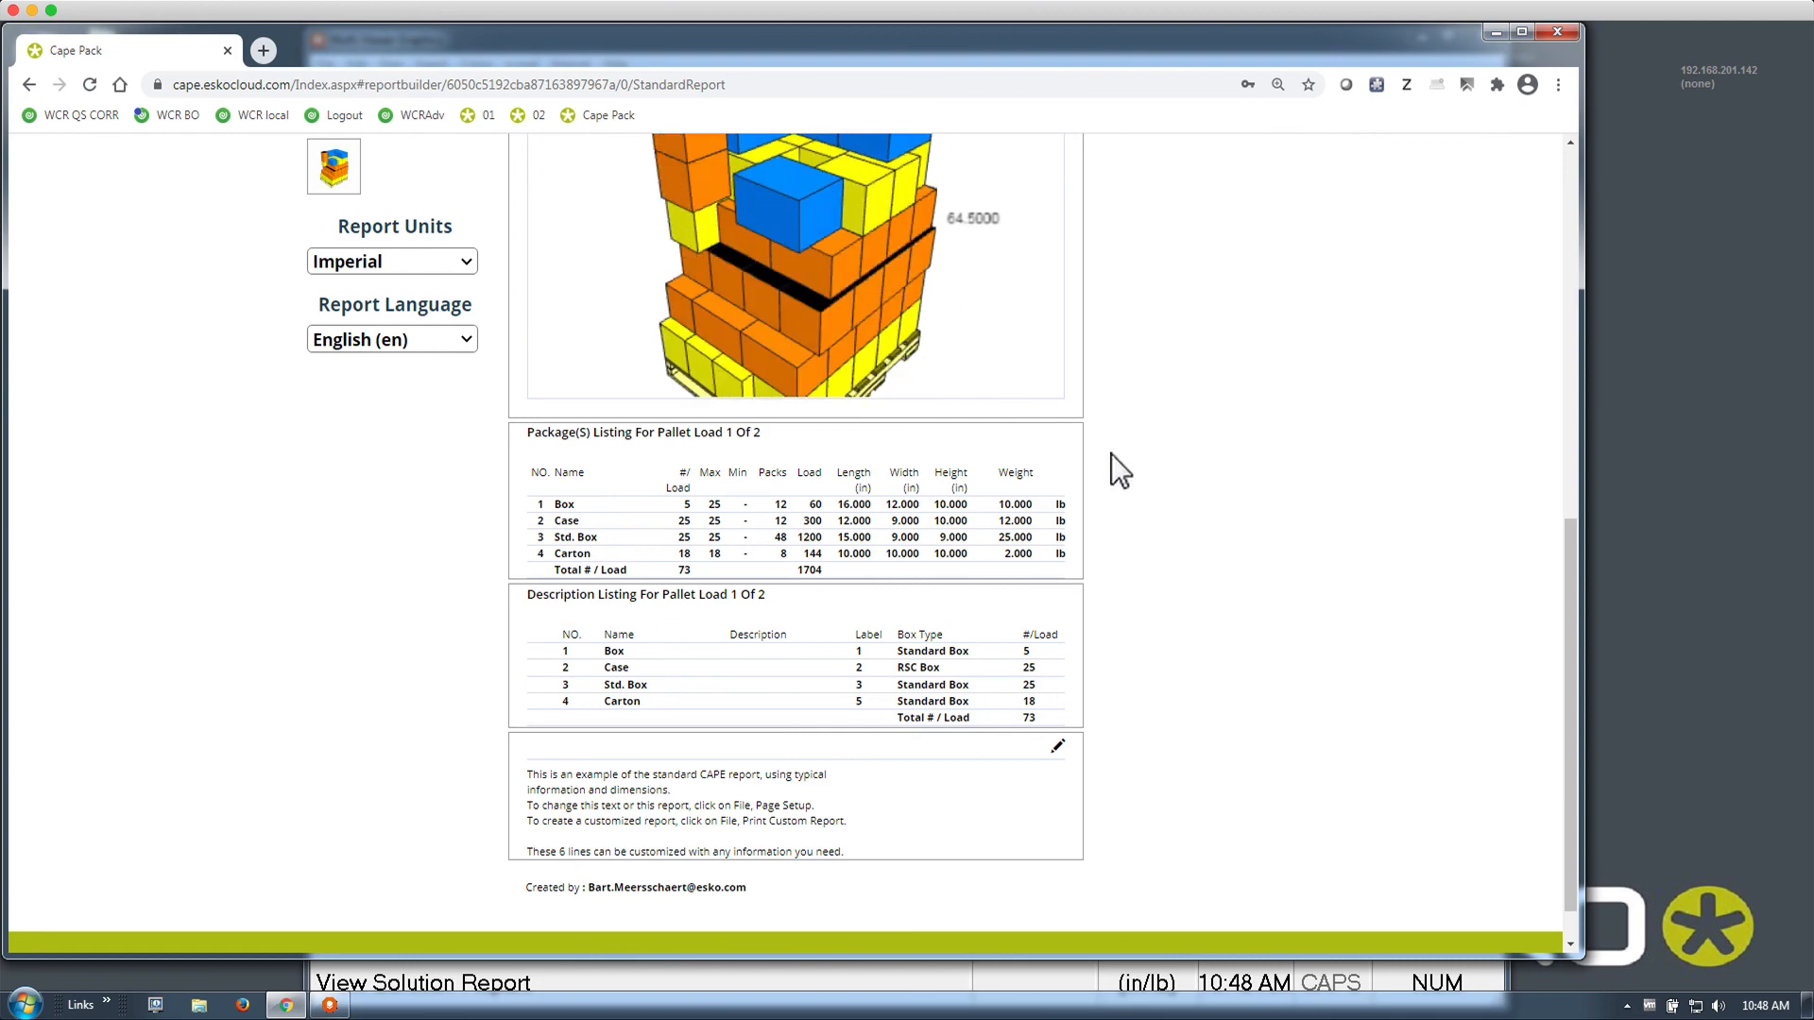
scroll(1111, 453, "up", 8)
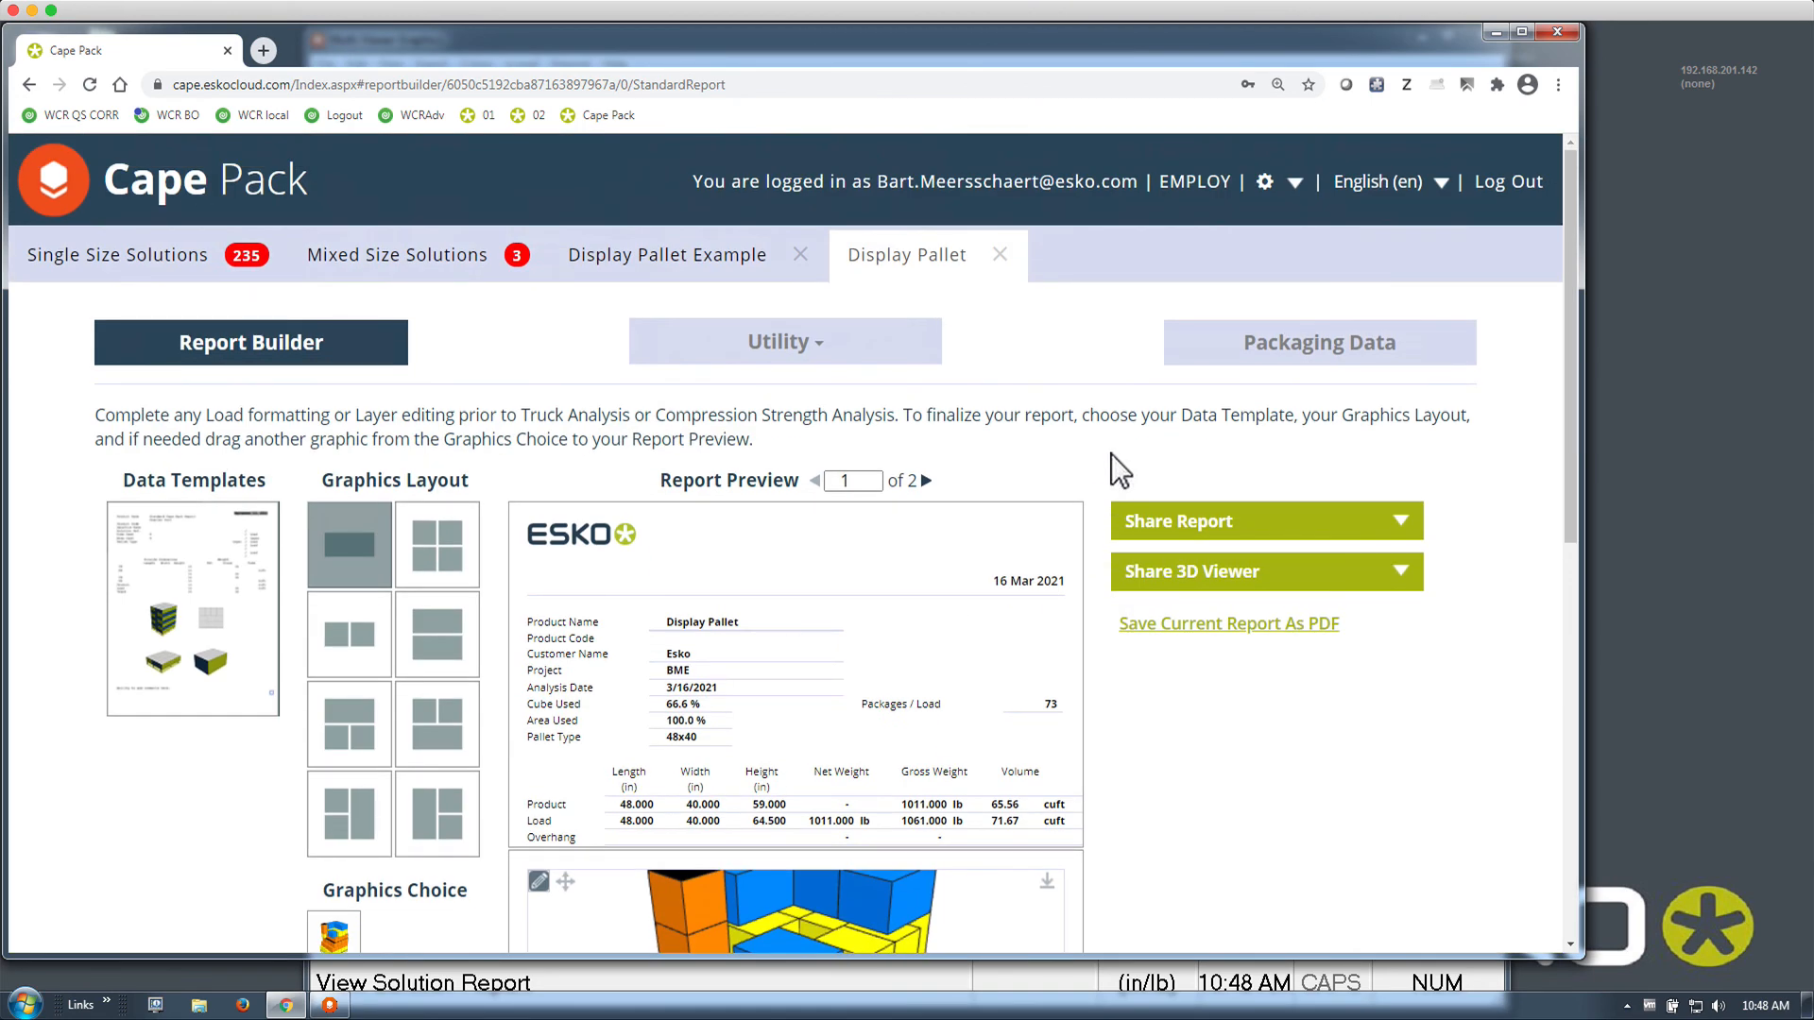
left_click(1076, 988)
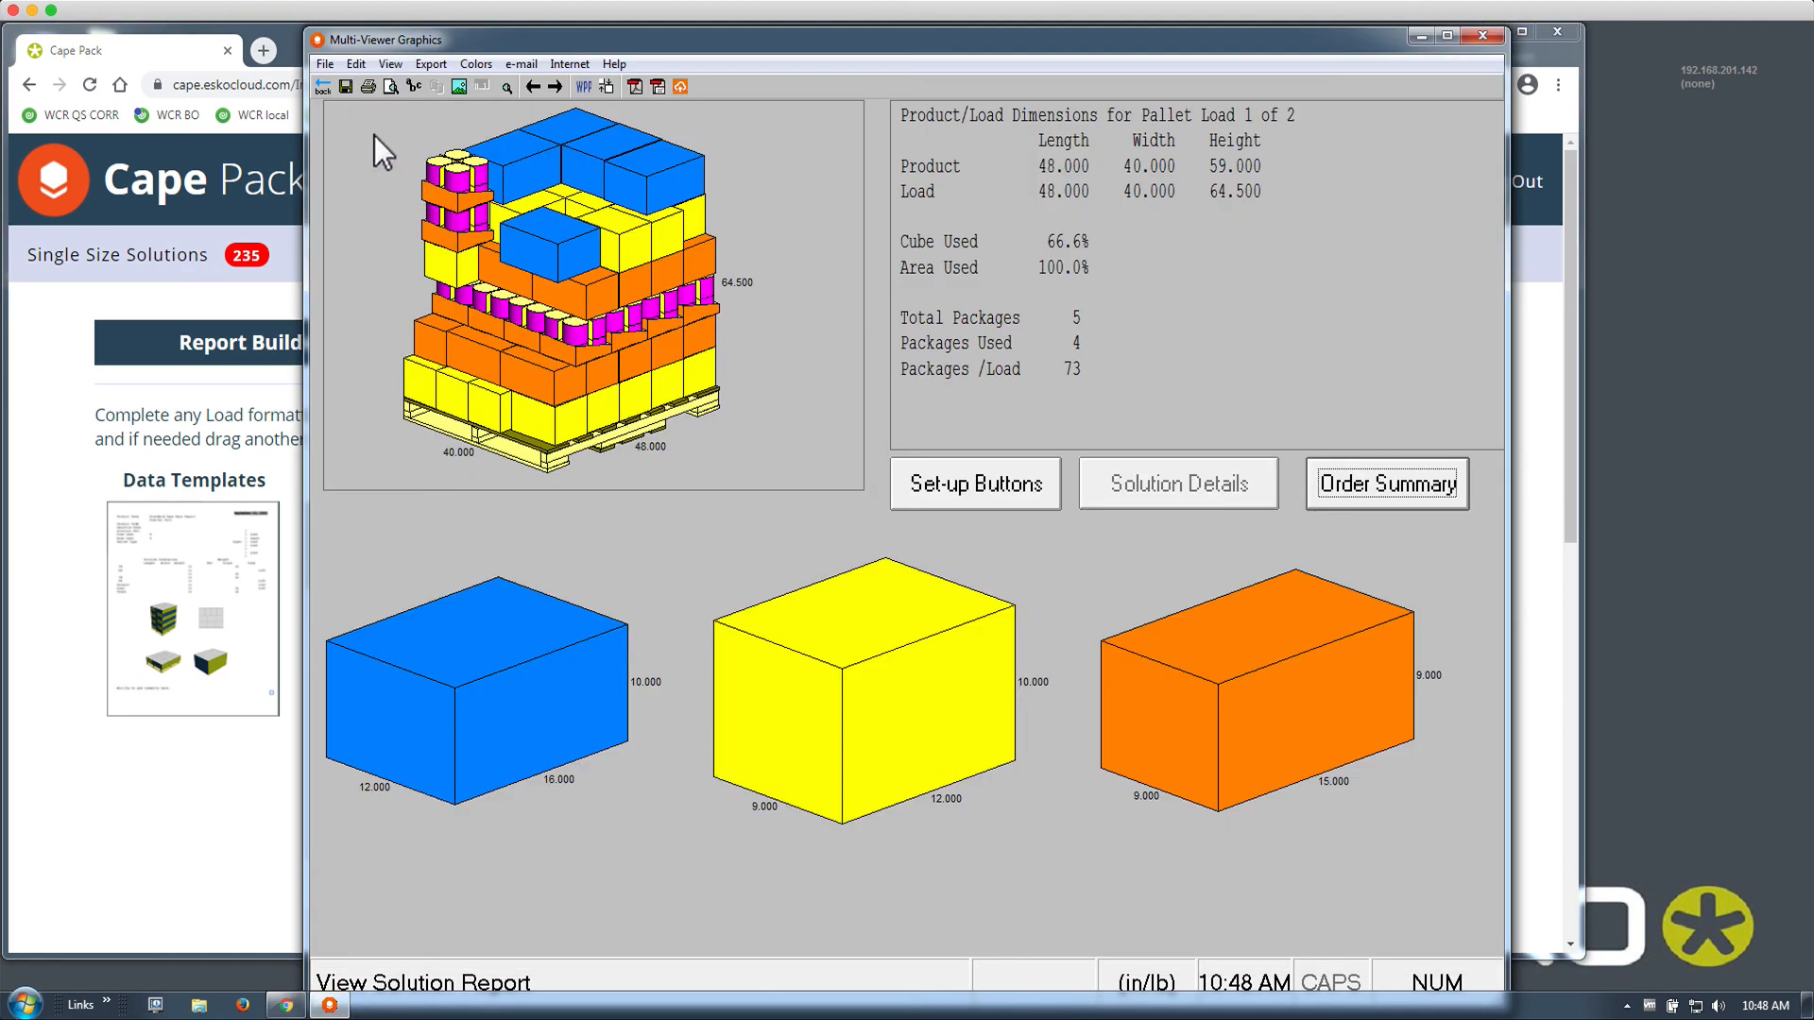
Return to the five-package Display Pallet table, cancelling the database import dialog
left_click(323, 86)
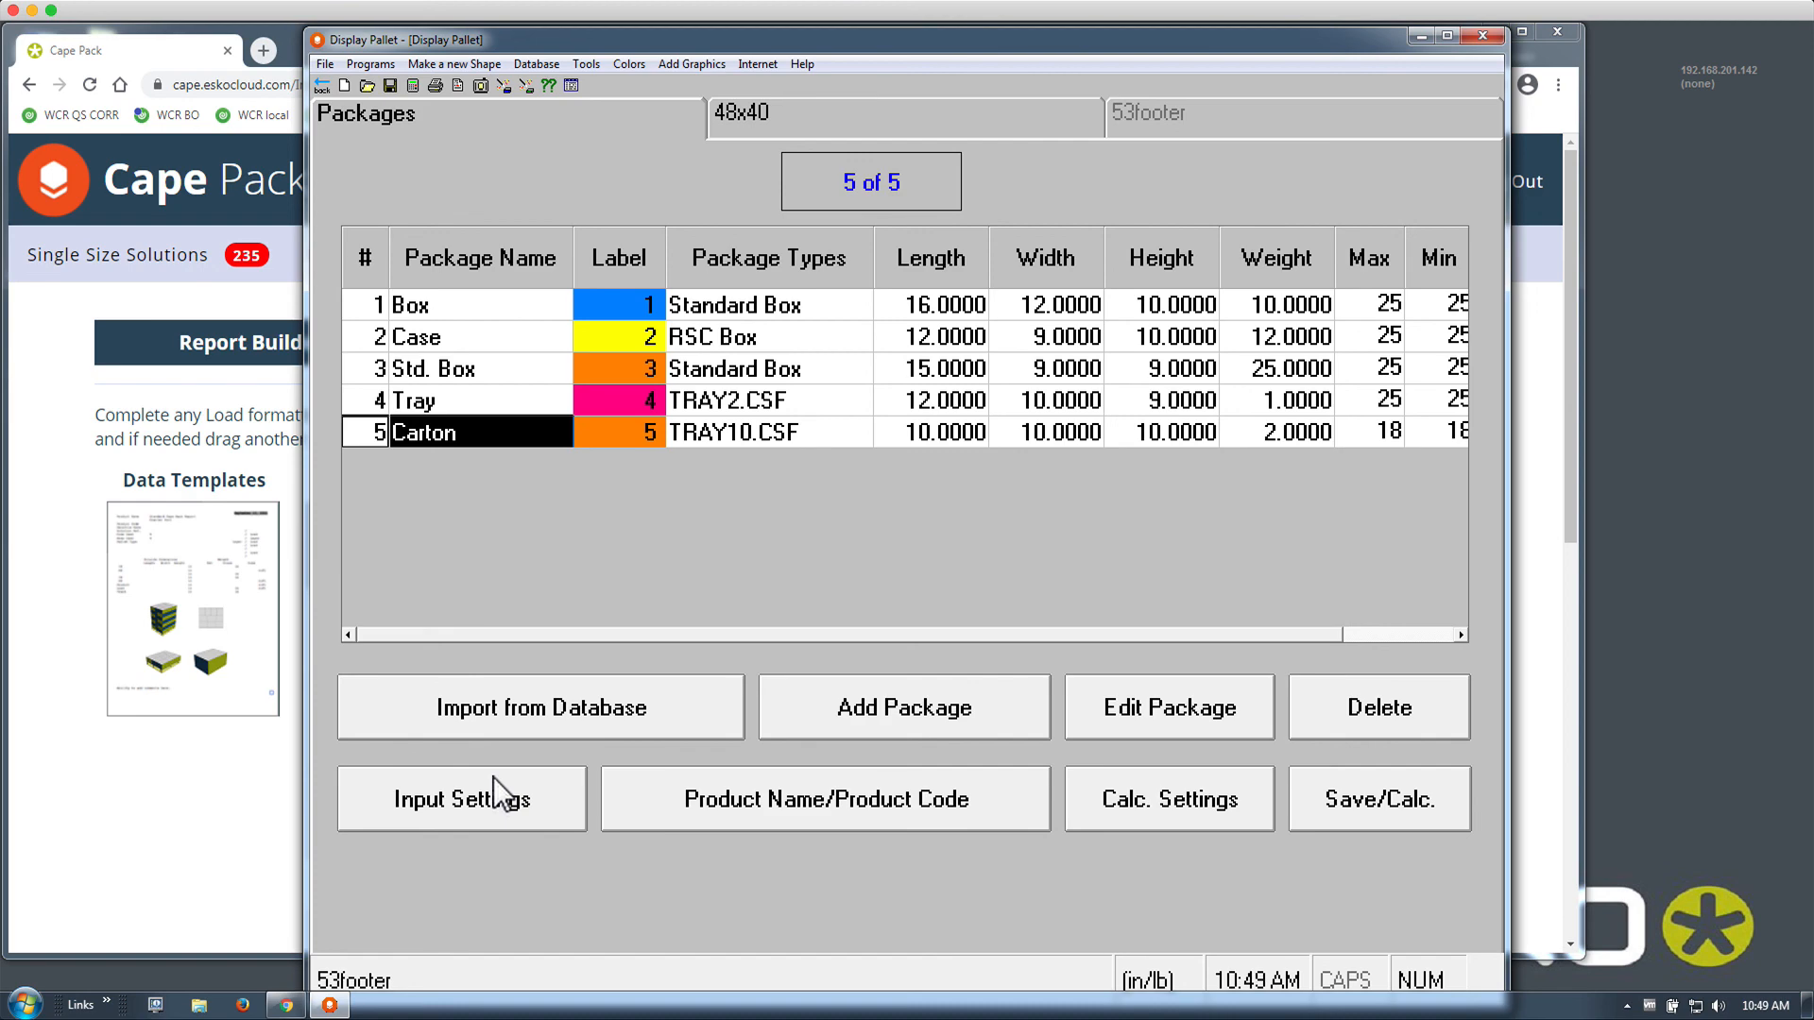
left_click(491, 724)
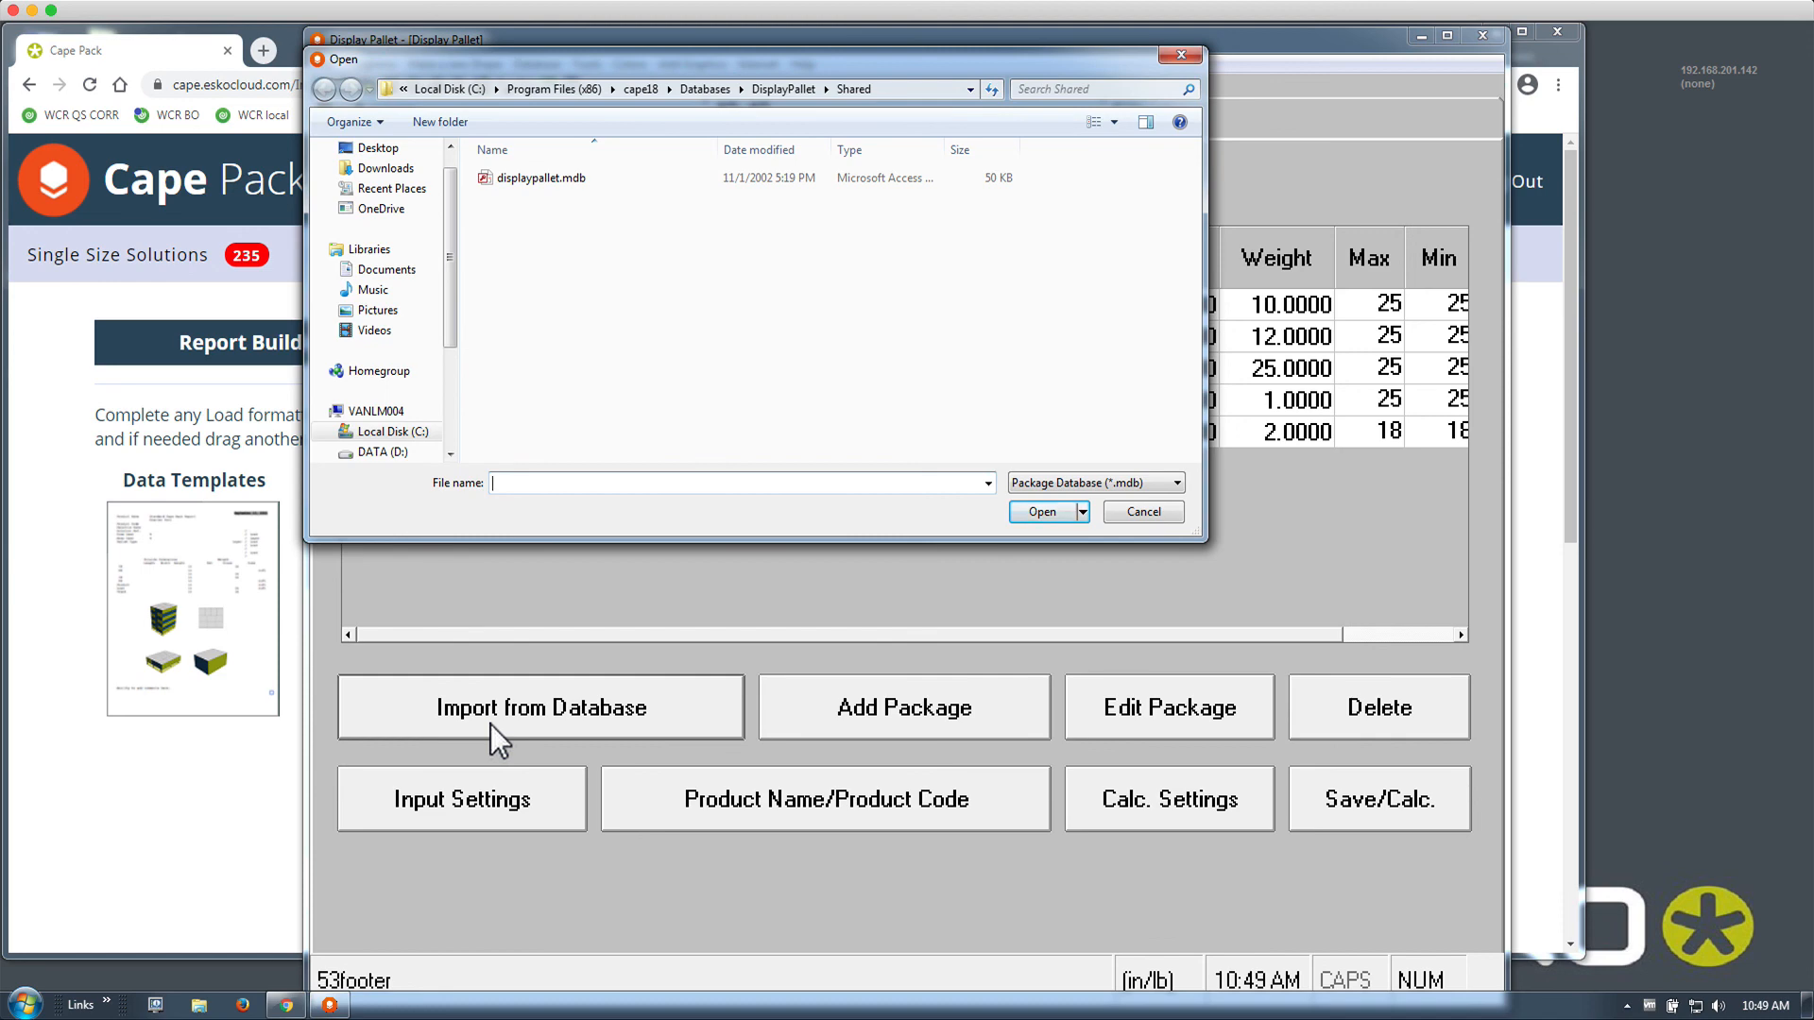
left_click(1141, 513)
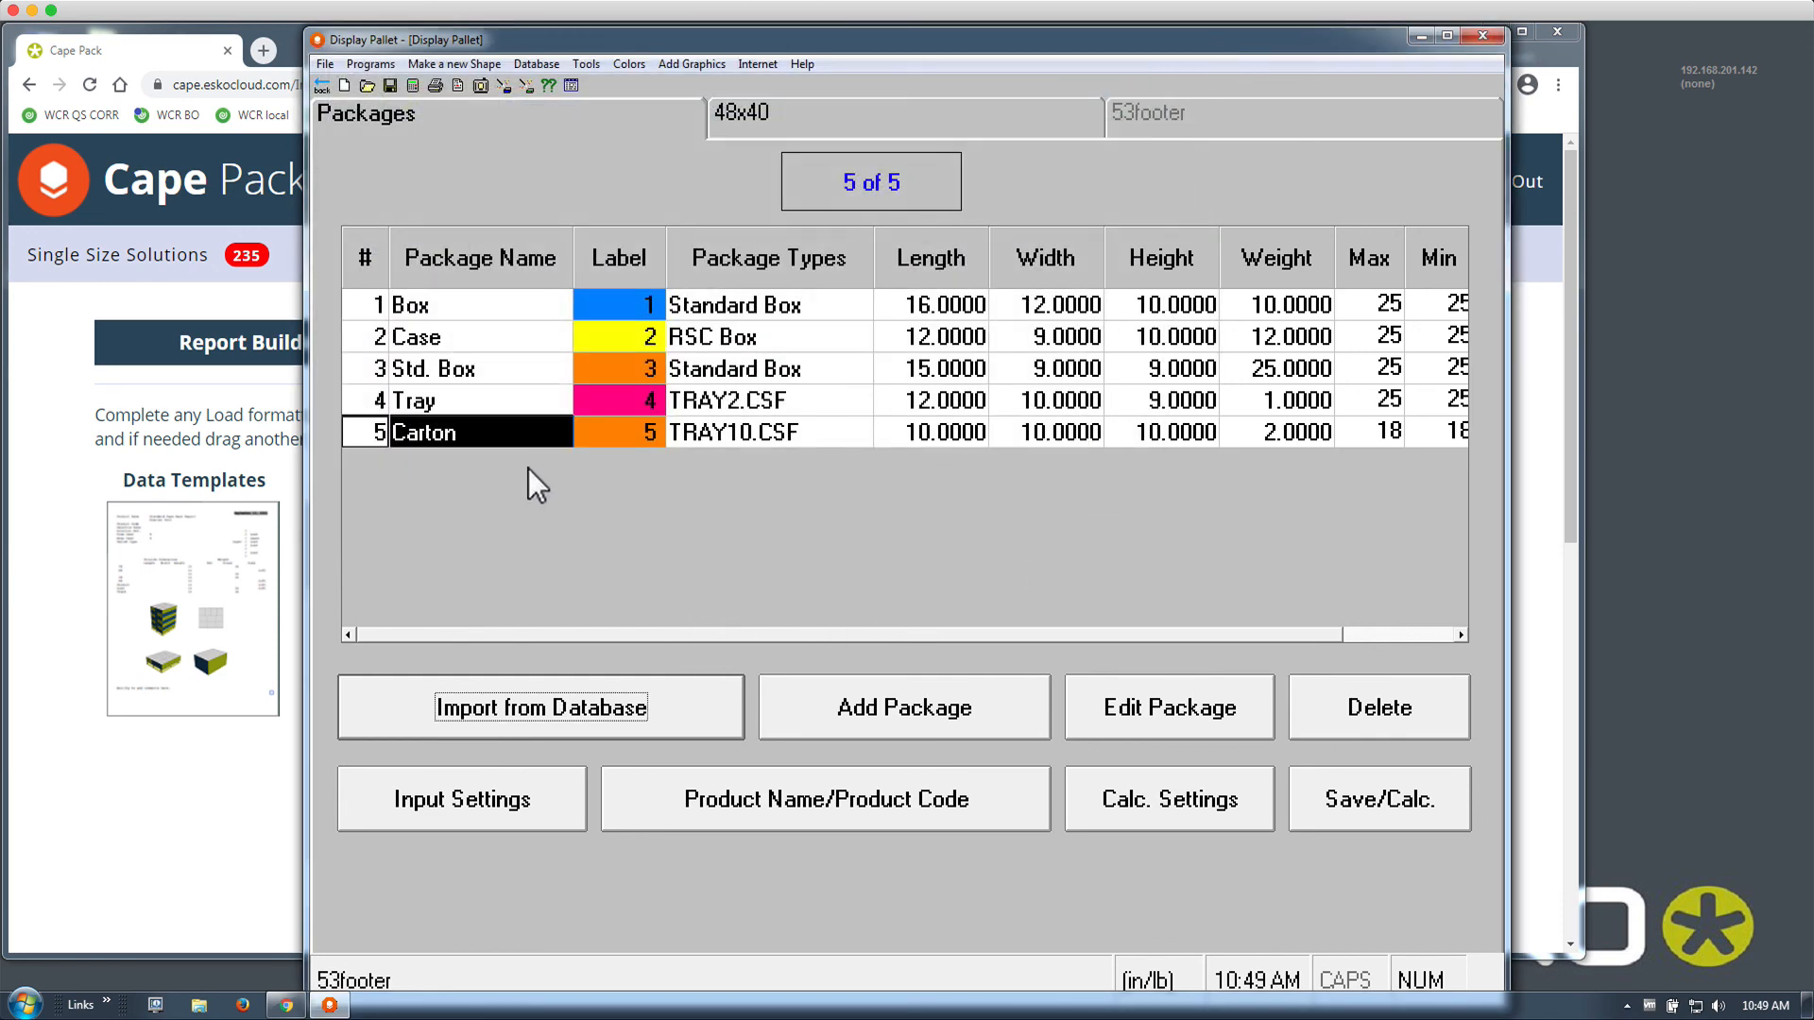